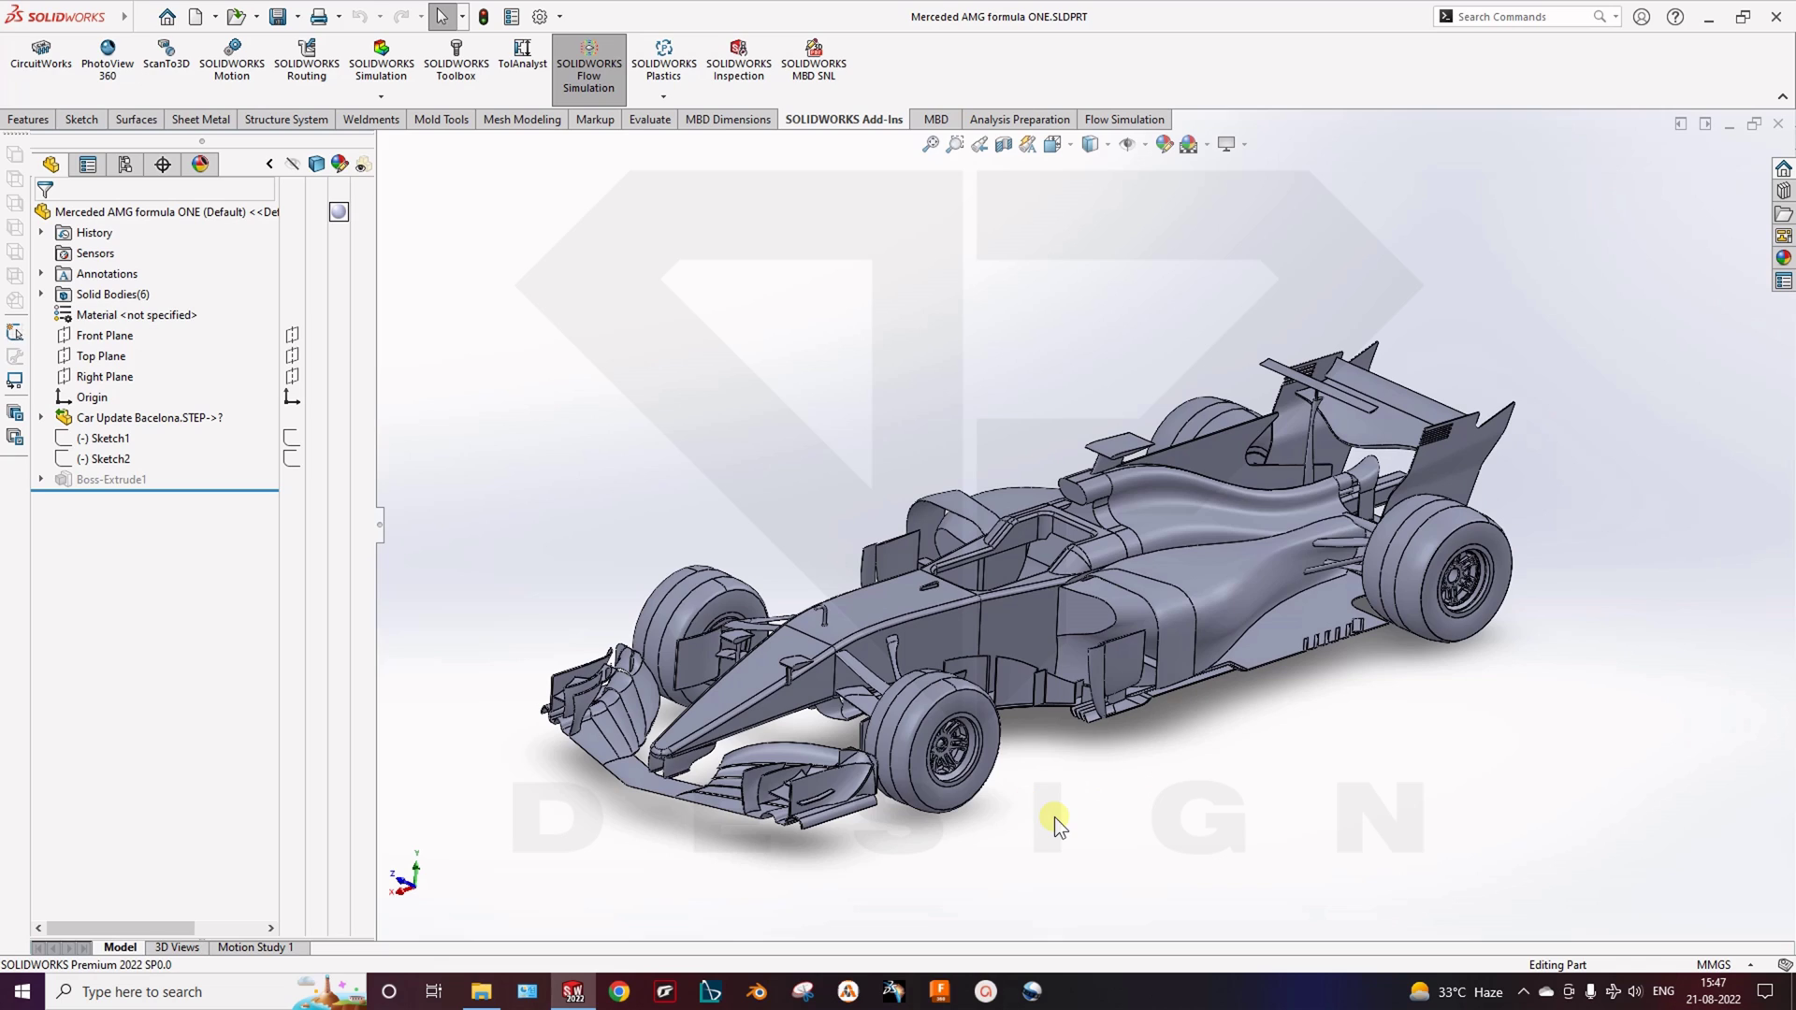
pyautogui.keyDown('ctrl'); pyautogui.moveTo(1054, 816); pyautogui.dragTo(1056, 794, button='middle'); pyautogui.keyUp('ctrl')
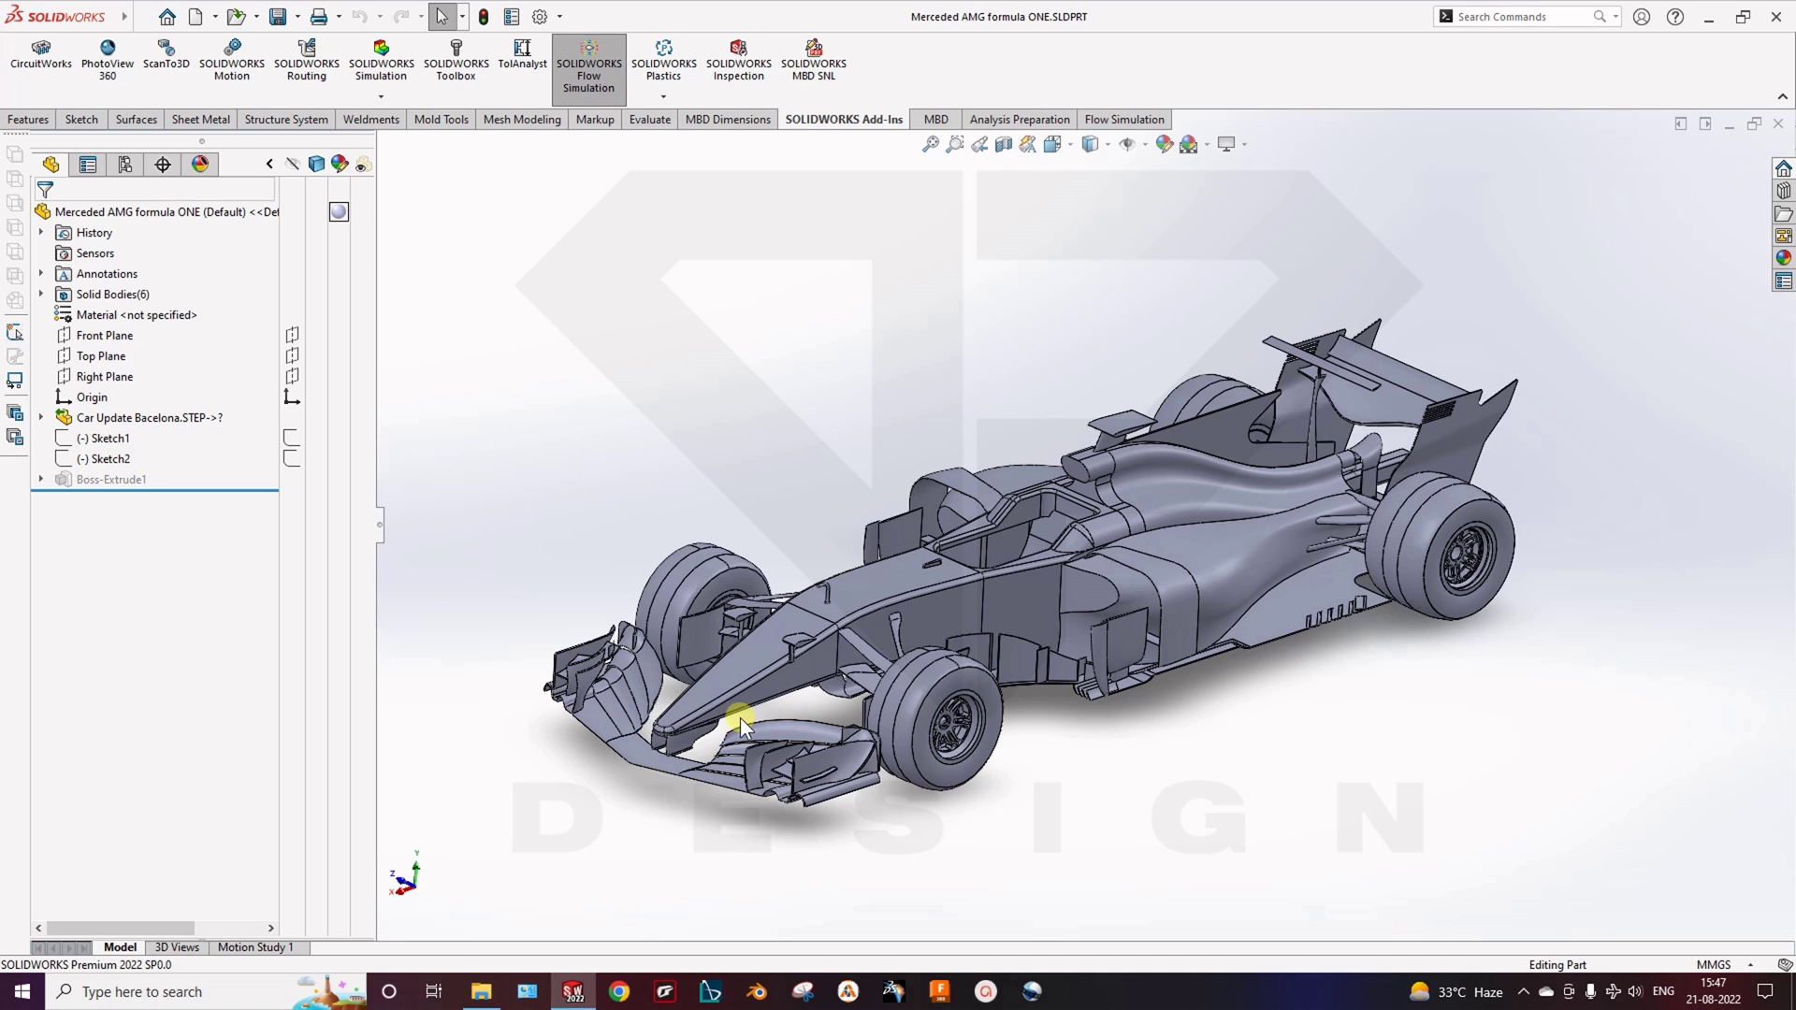
pyautogui.click(141, 417)
pyautogui.moveTo(1063, 810)
pyautogui.mouseDown(button='middle')
pyautogui.moveTo(890, 770)
pyautogui.moveTo(1082, 786)
pyautogui.moveTo(1066, 833)
pyautogui.moveTo(1063, 784)
pyautogui.mouseUp(button='middle')
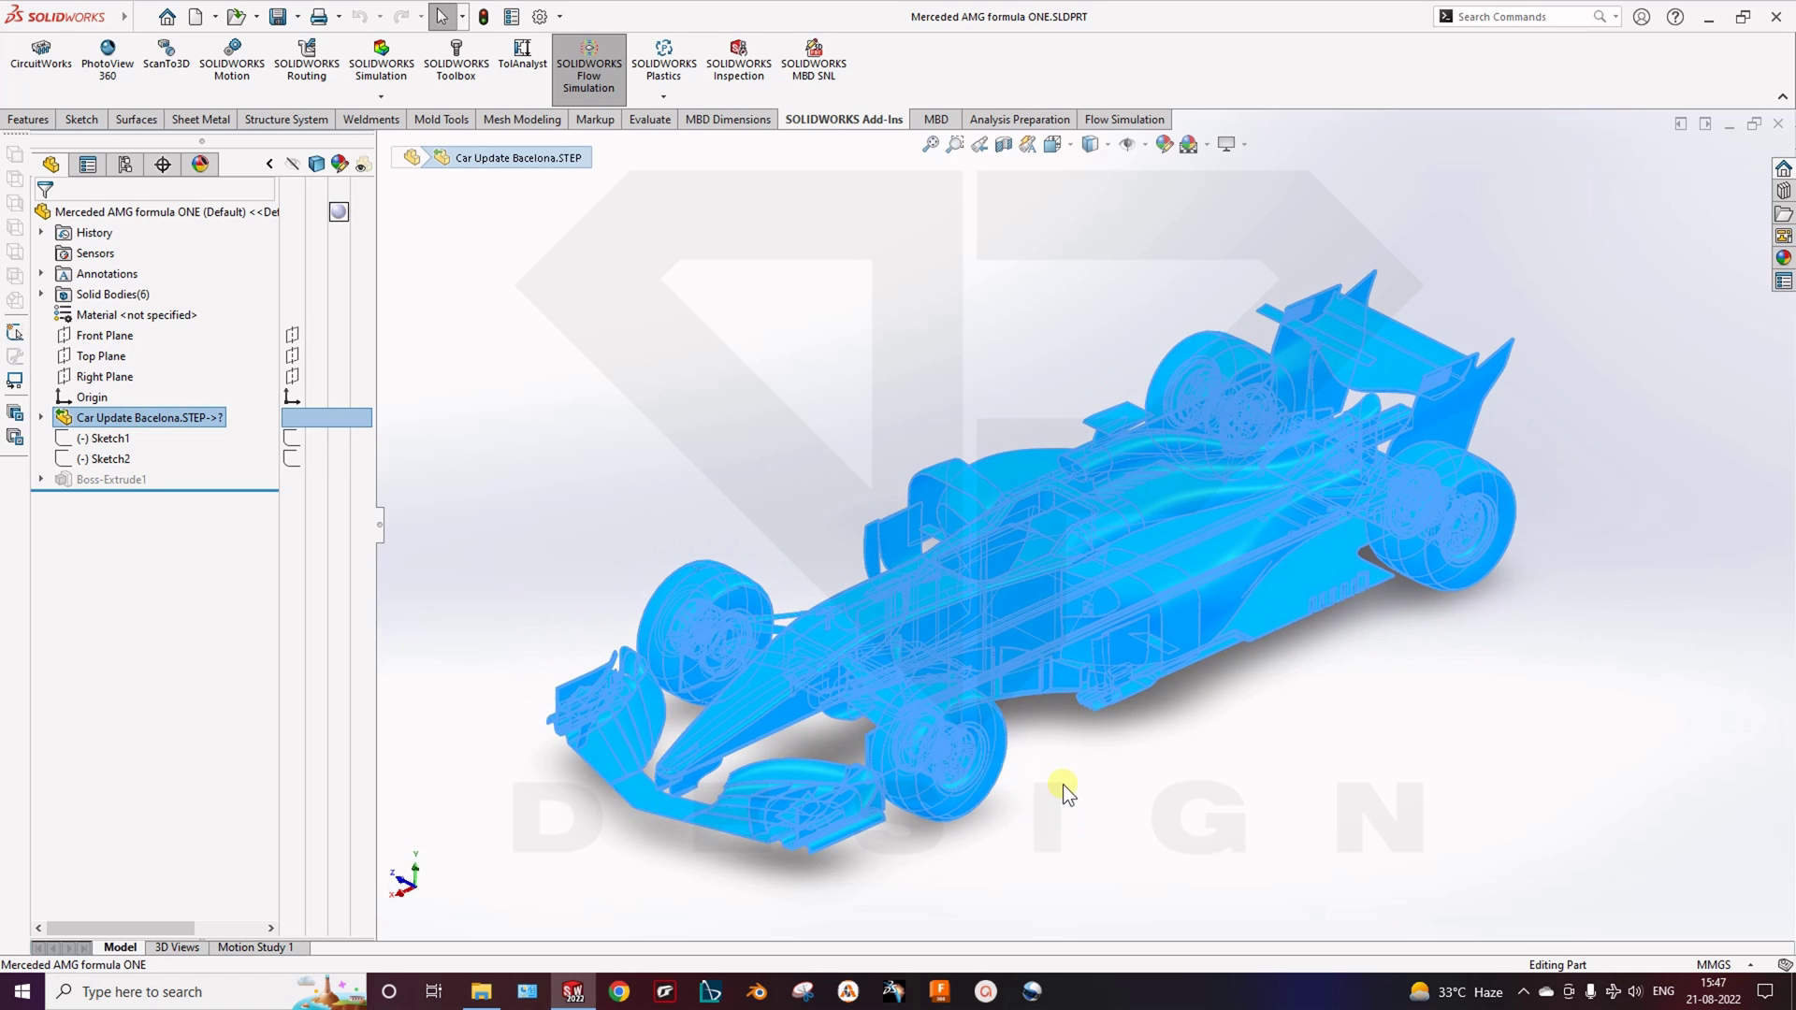
pyautogui.click(816, 502)
pyautogui.click(278, 16)
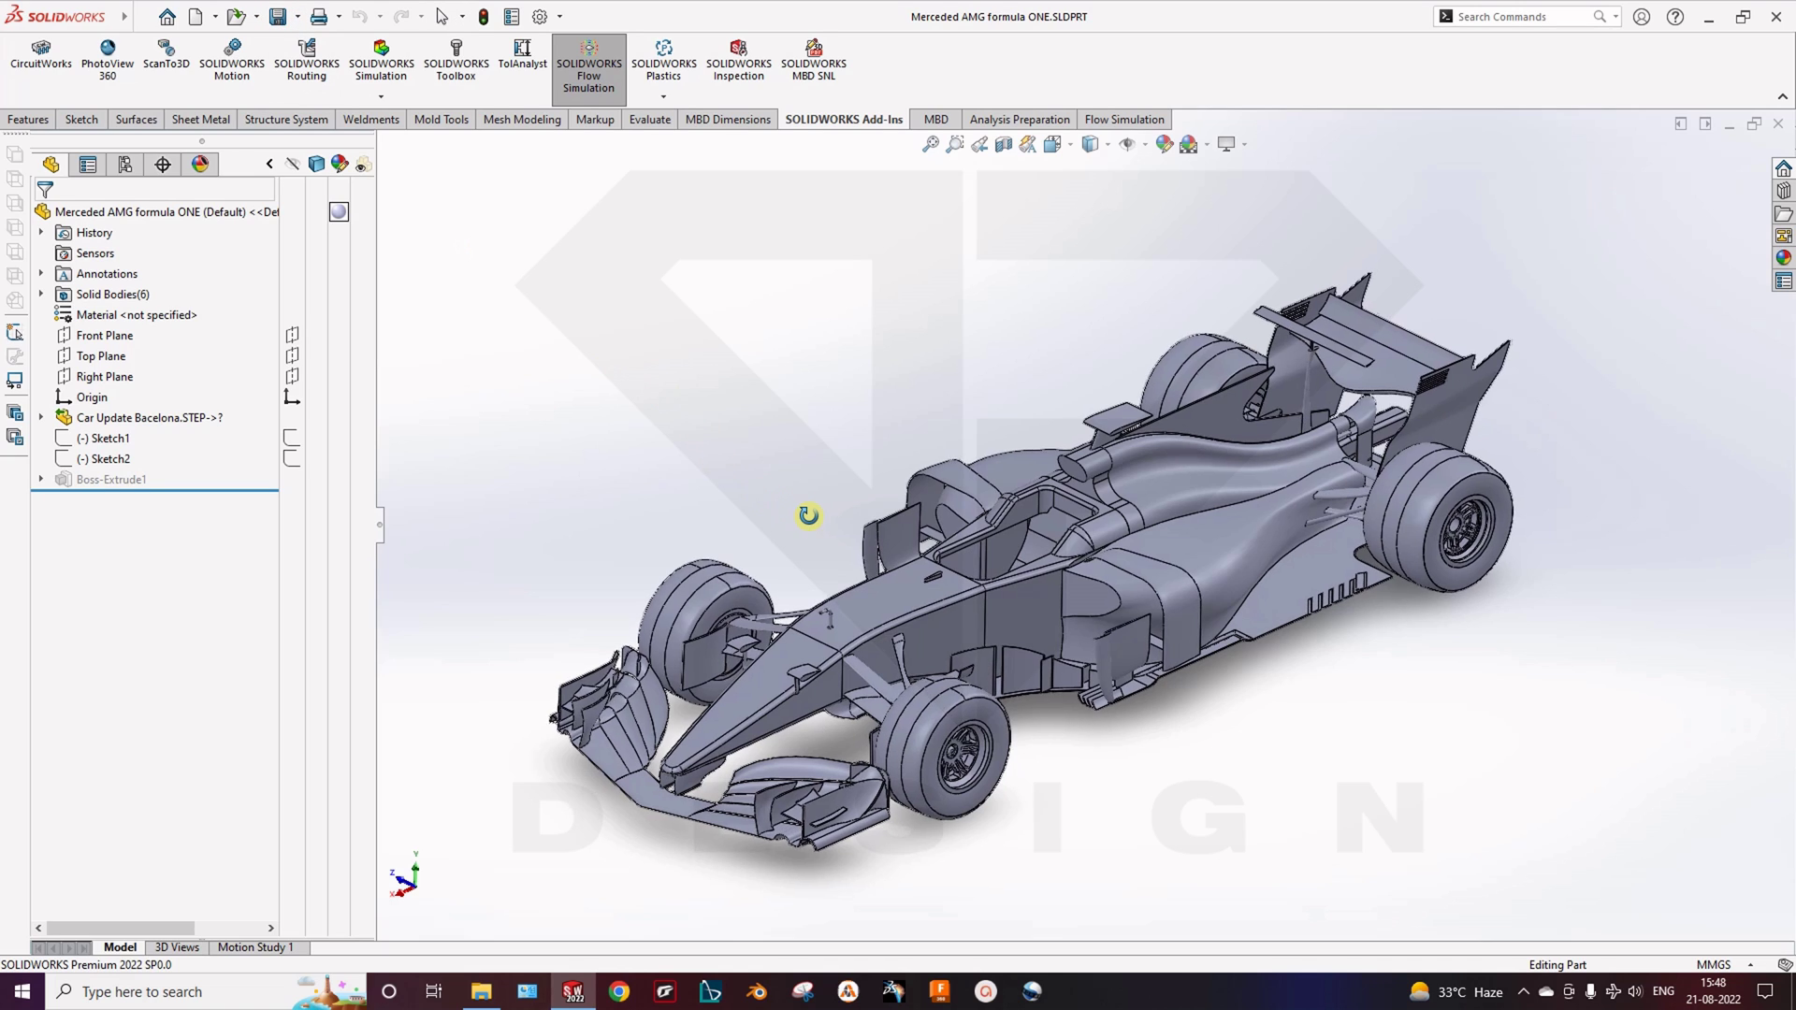
pyautogui.moveTo(809, 518); pyautogui.dragTo(814, 489, button='middle')
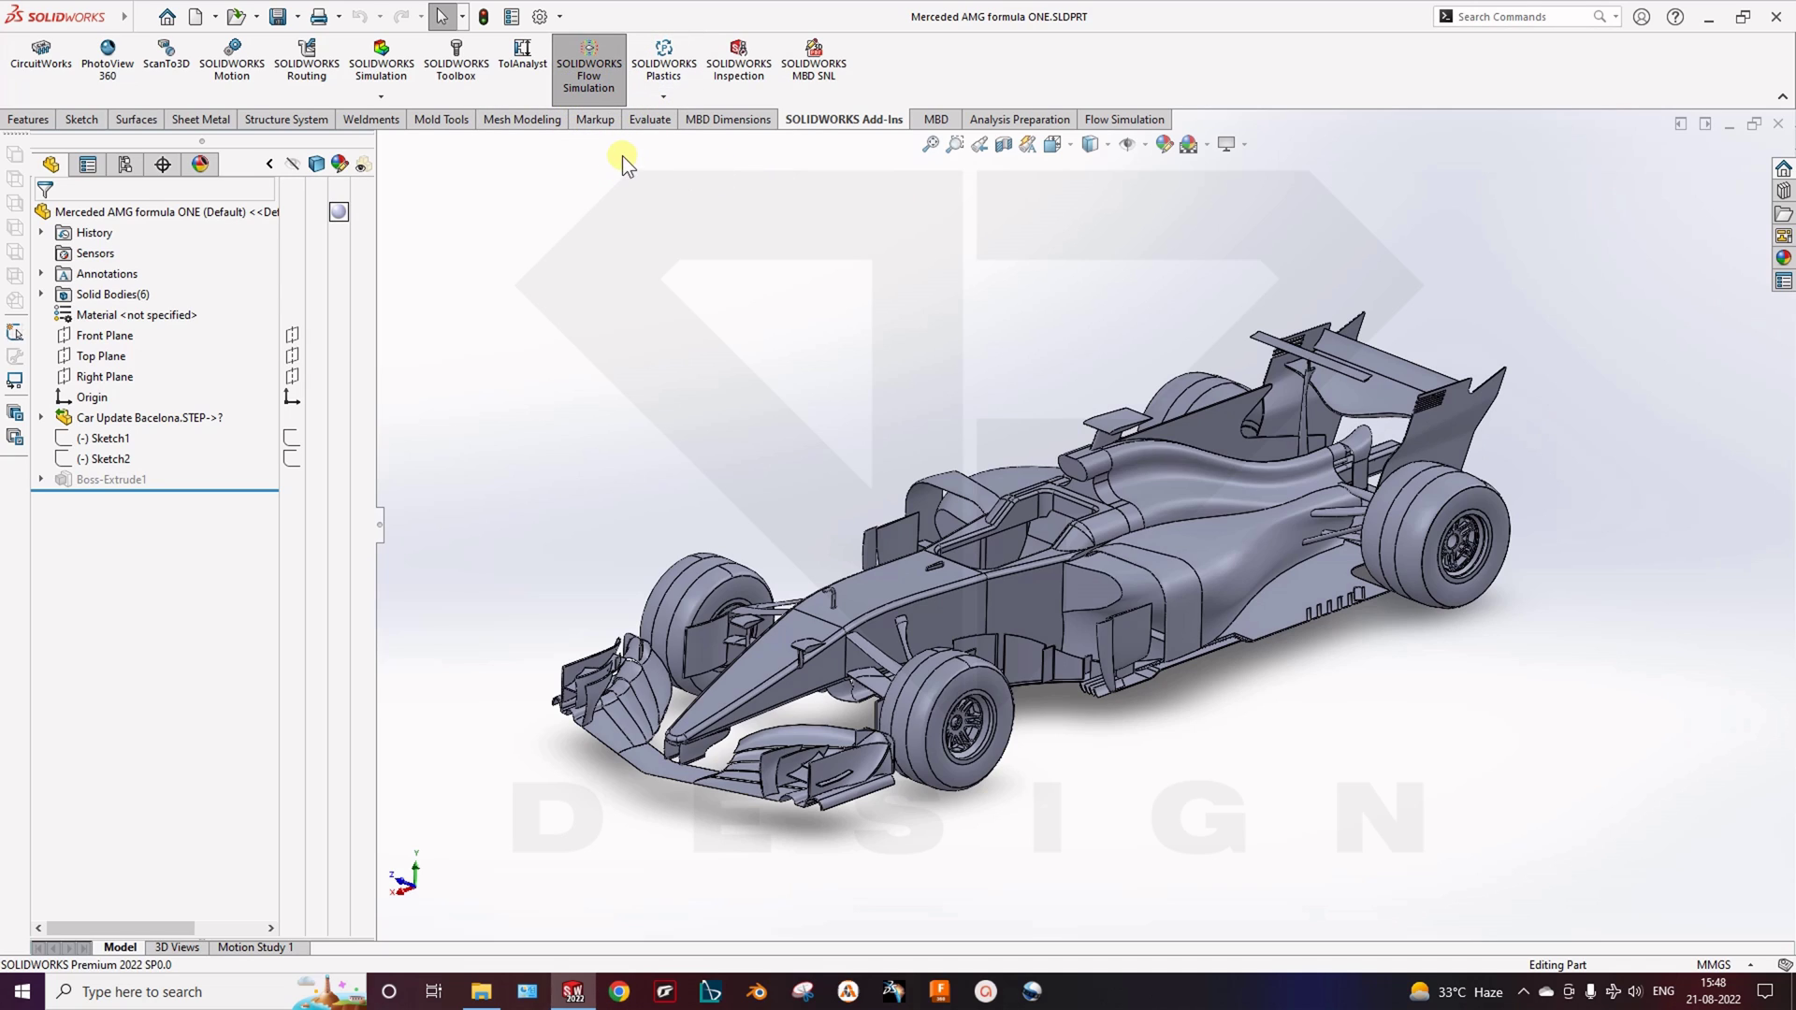
# Start a Flow Simulation project with the Wizard, naming it Formula one CFD and using the current configuration
pyautogui.click(1133, 120)
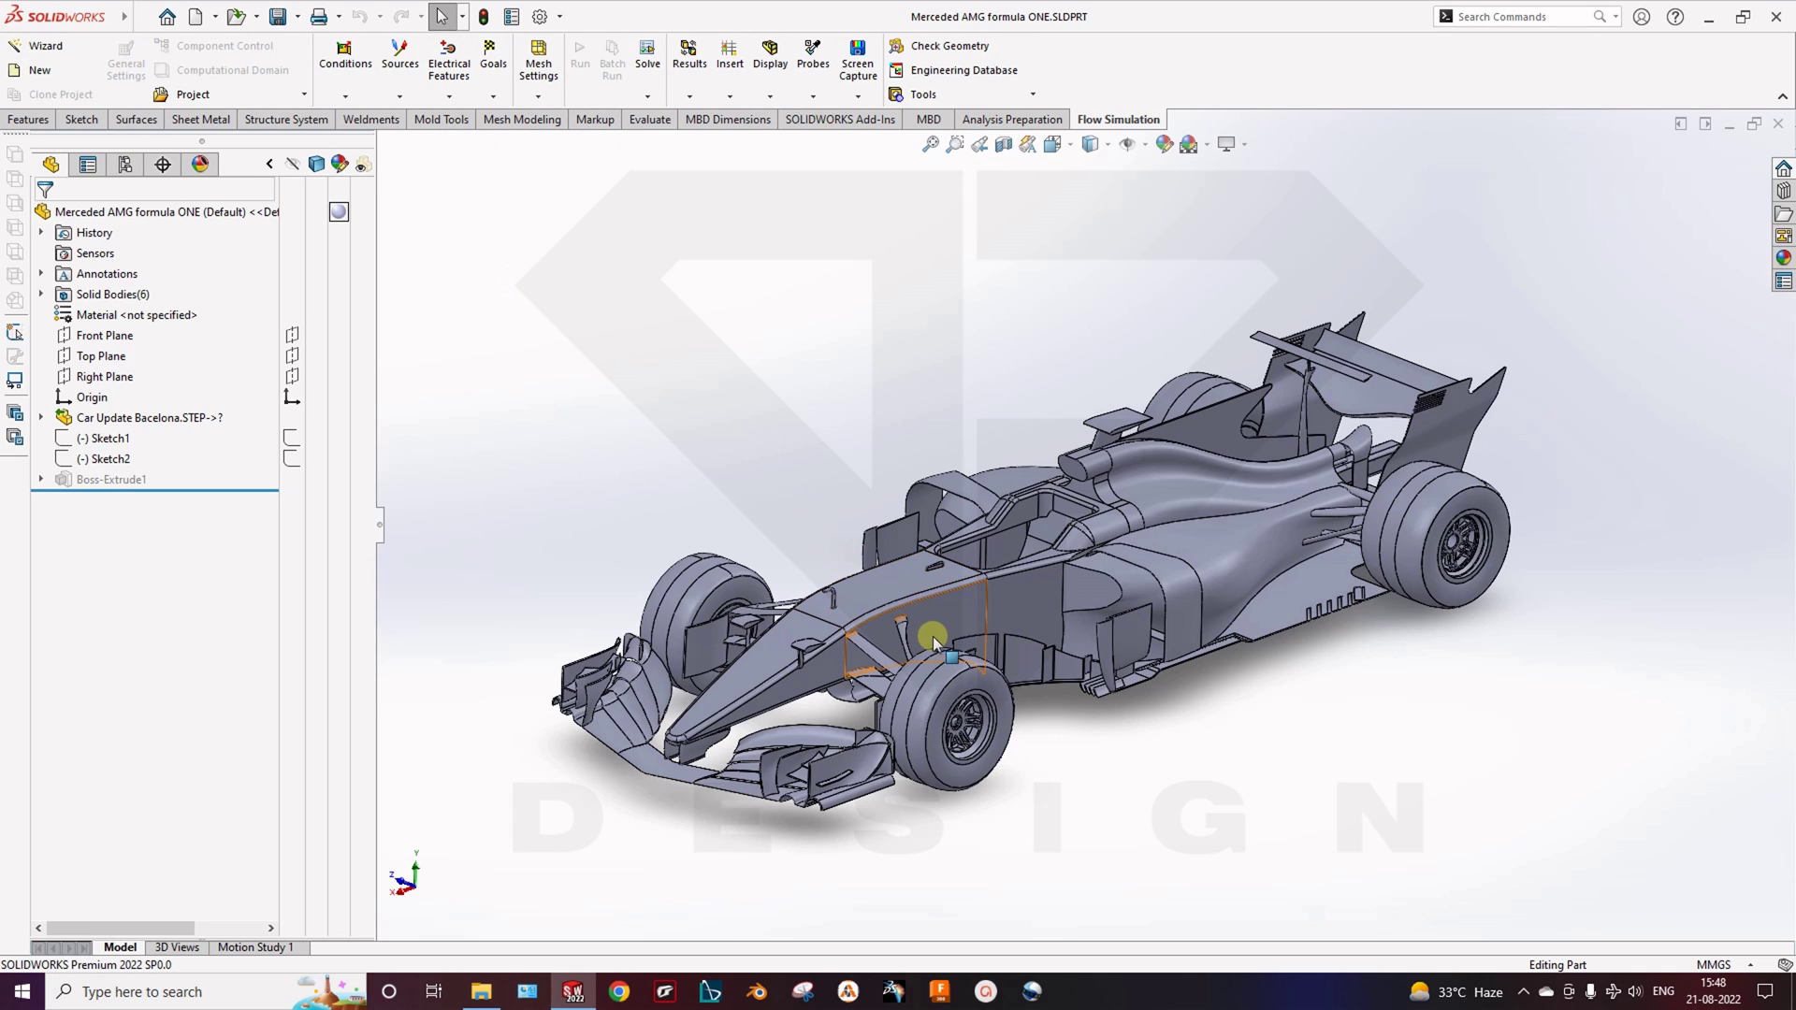
pyautogui.keyDown('ctrl'); pyautogui.moveTo(934, 637); pyautogui.dragTo(945, 608, button='middle'); pyautogui.keyUp('ctrl')
pyautogui.scroll(-5, 980, 540)
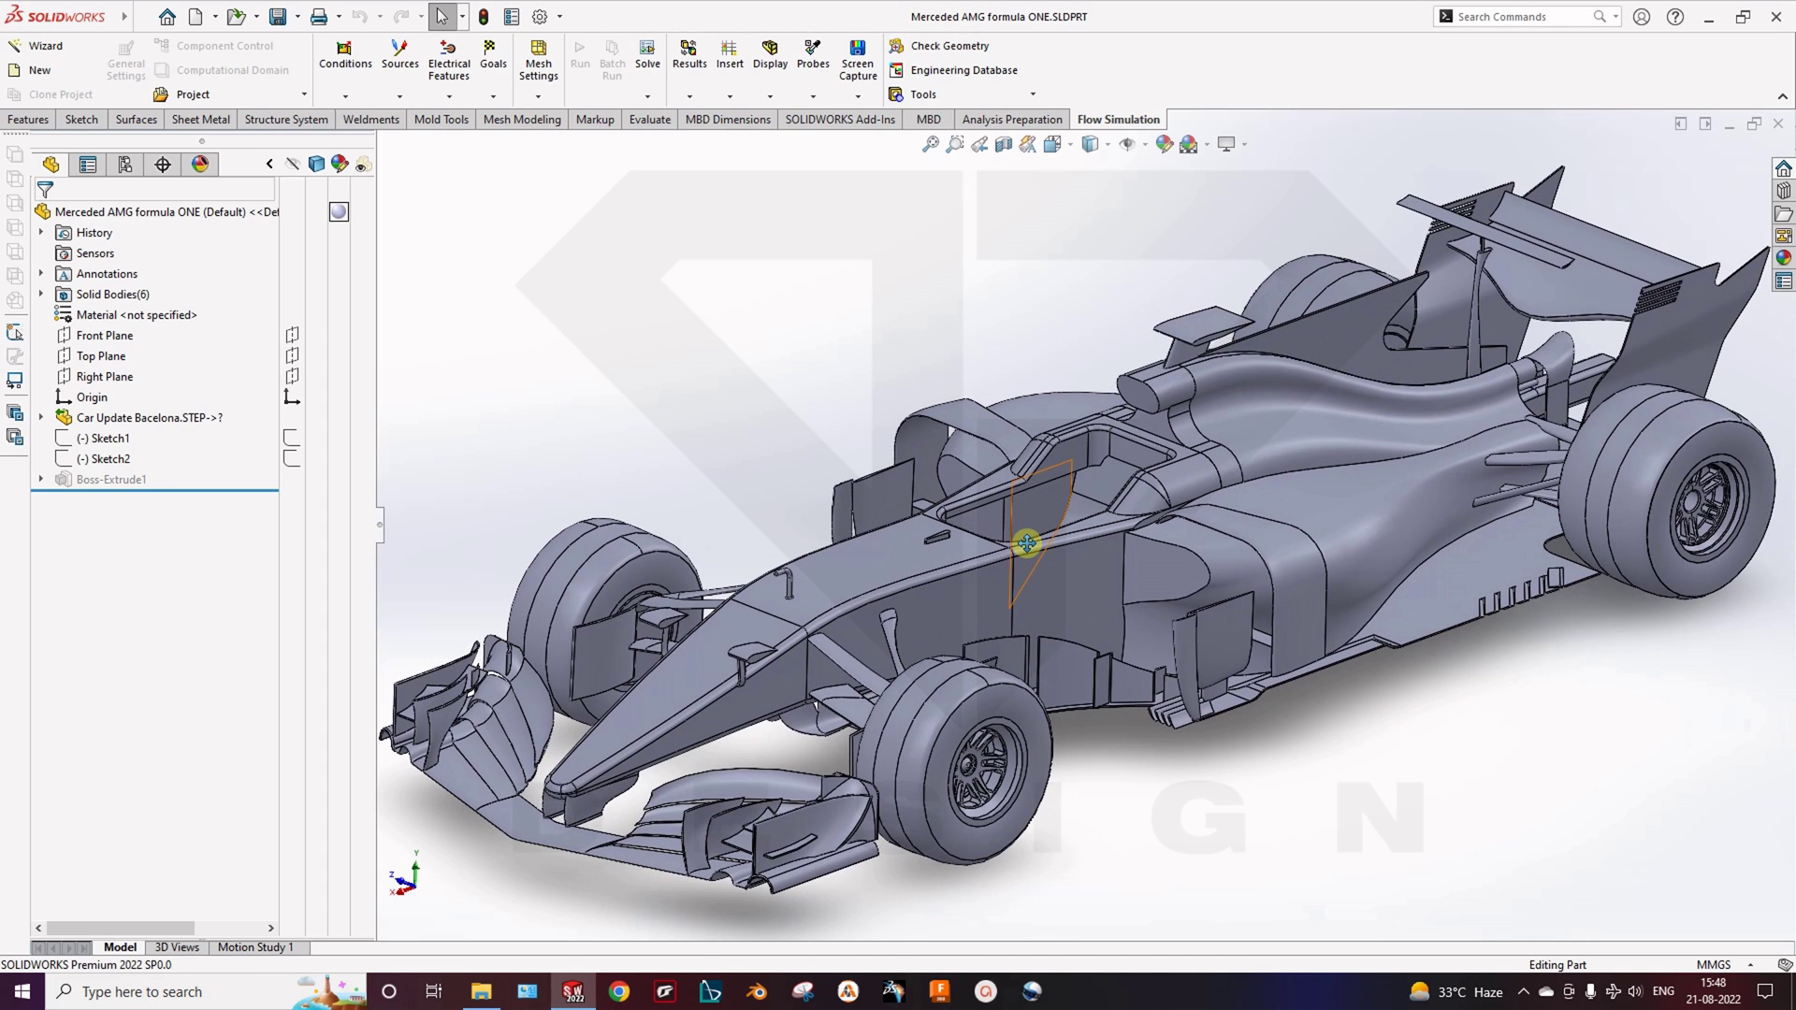
pyautogui.click(44, 47)
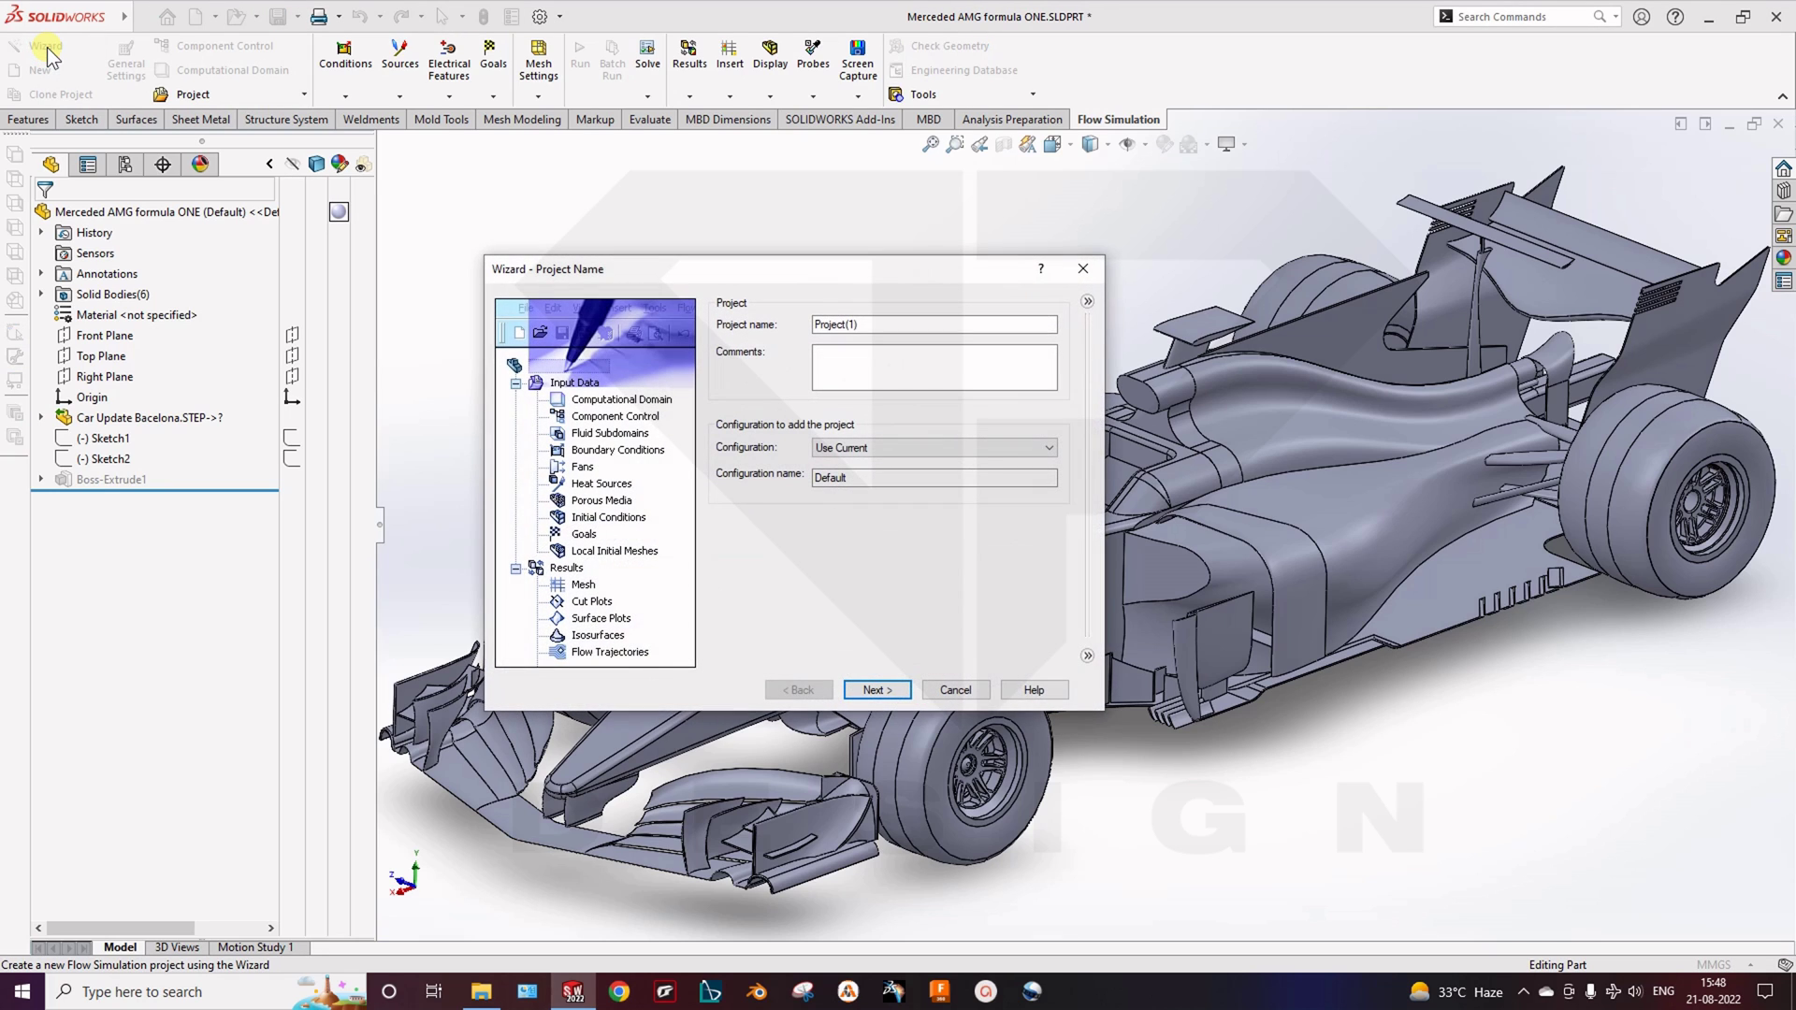
pyautogui.doubleClick(899, 324)
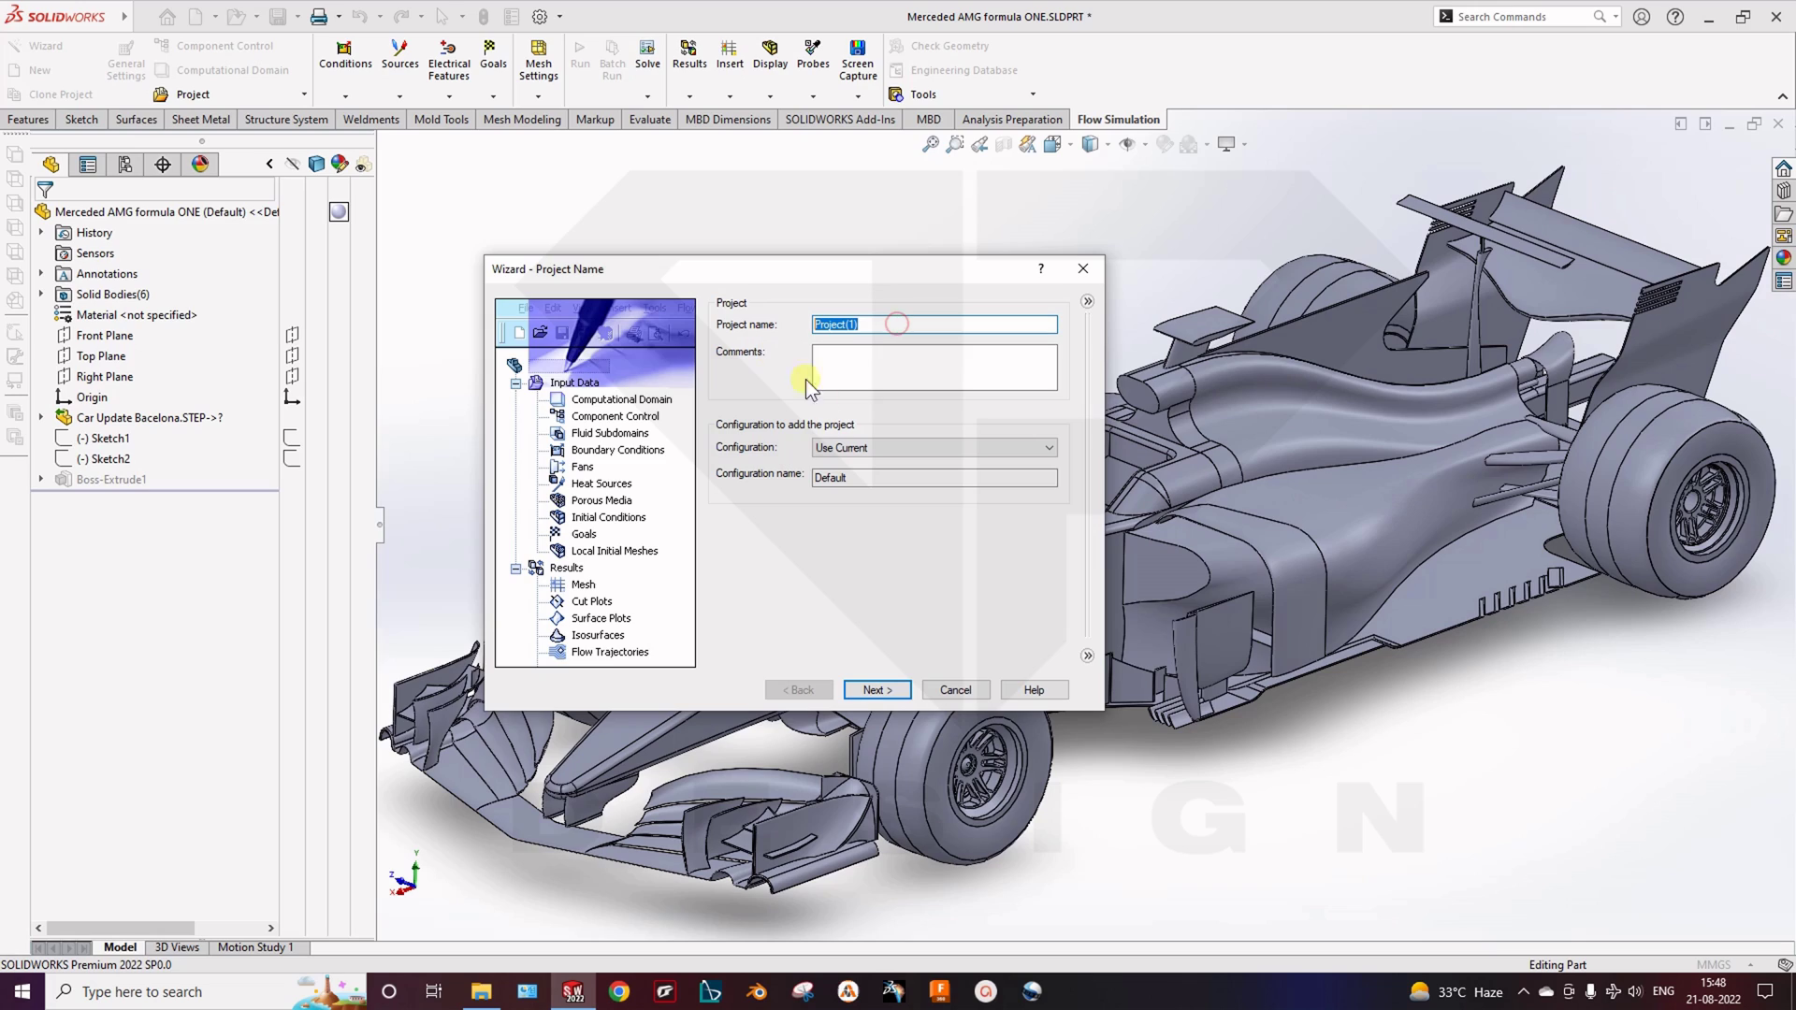
pyautogui.write('Formula one CFD')
pyautogui.click(890, 440)
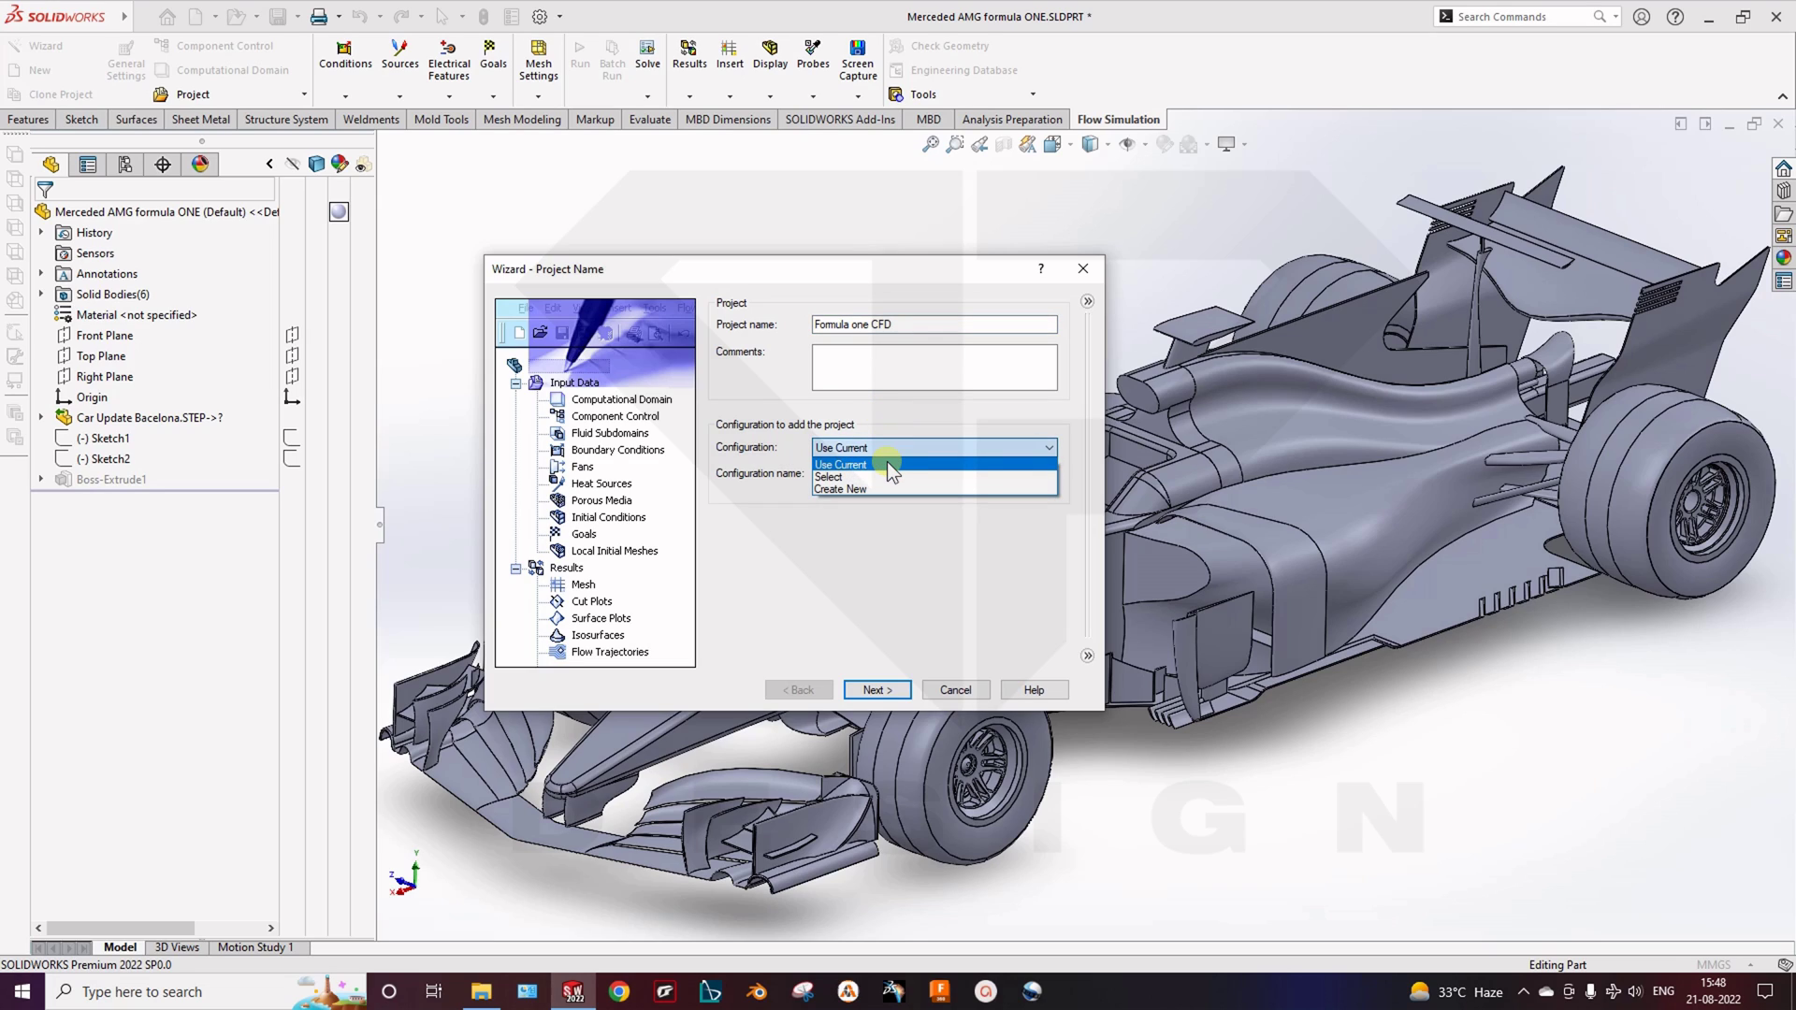
pyautogui.click(886, 463)
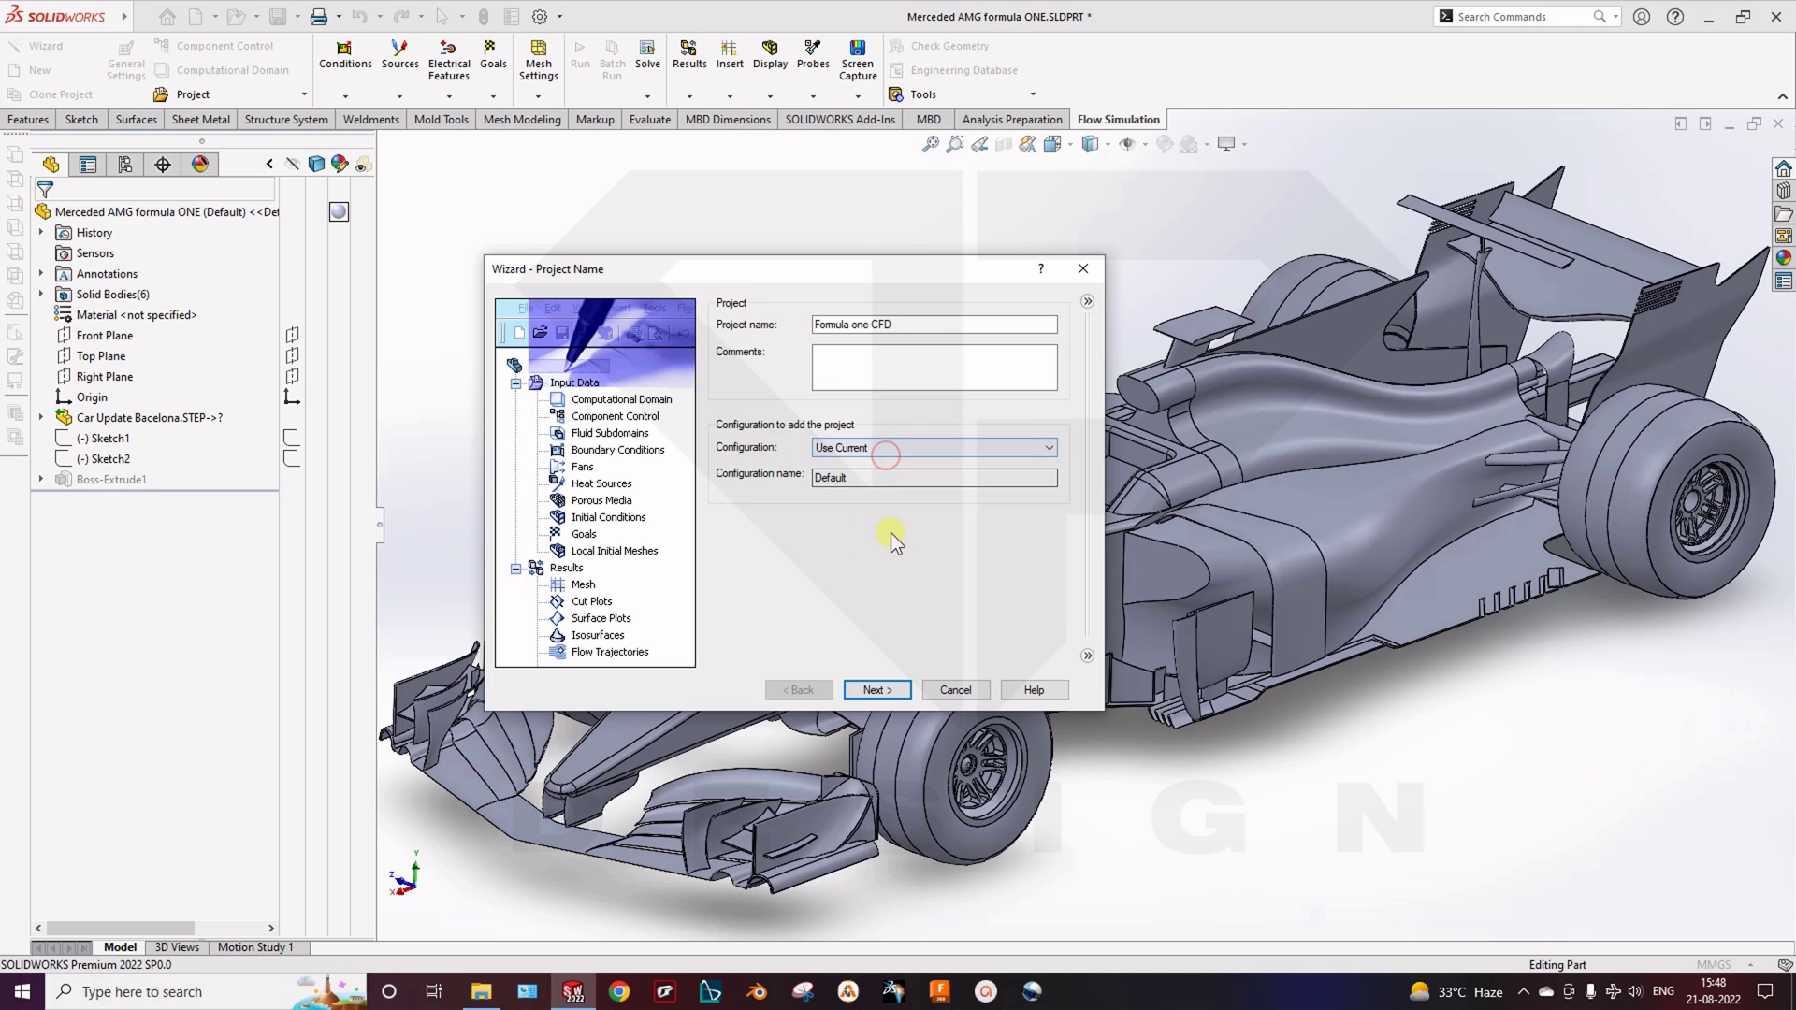
pyautogui.doubleClick(872, 473)
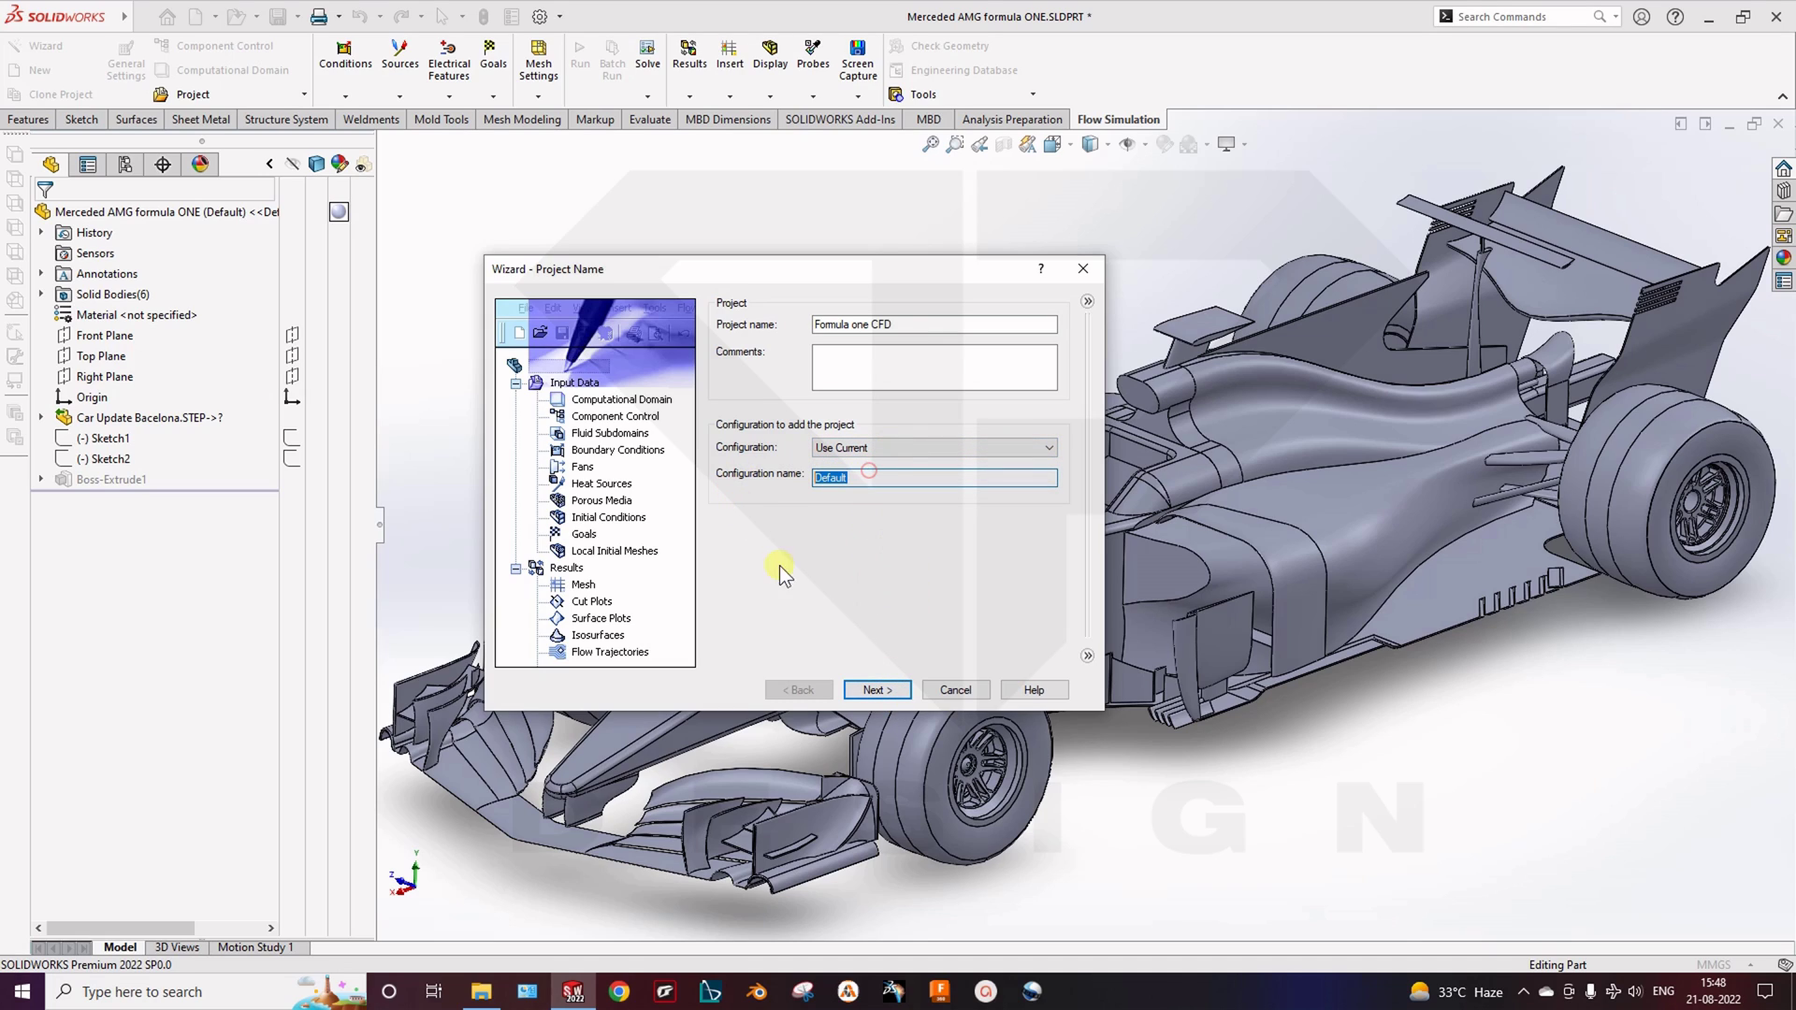
pyautogui.click(878, 691)
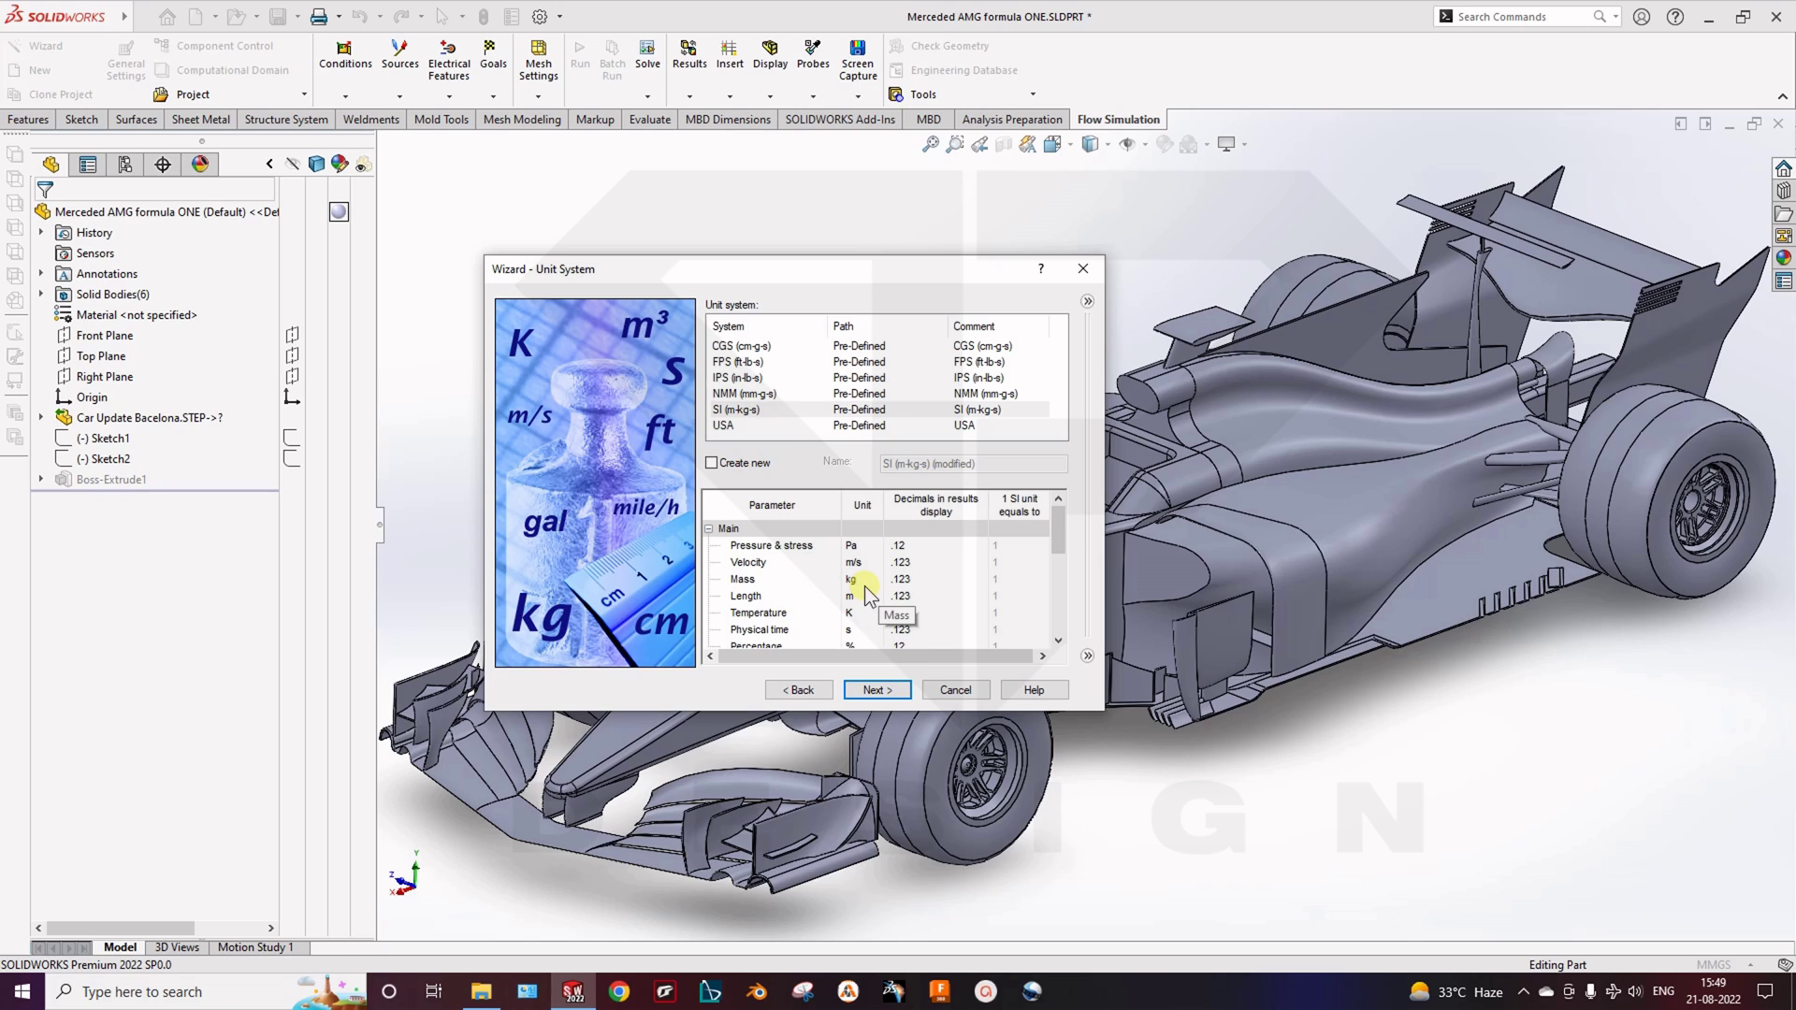
# Set the project's temperature unit to Celsius in the SI unit system and accept the unit settings
pyautogui.scroll(-1, 781, 618)
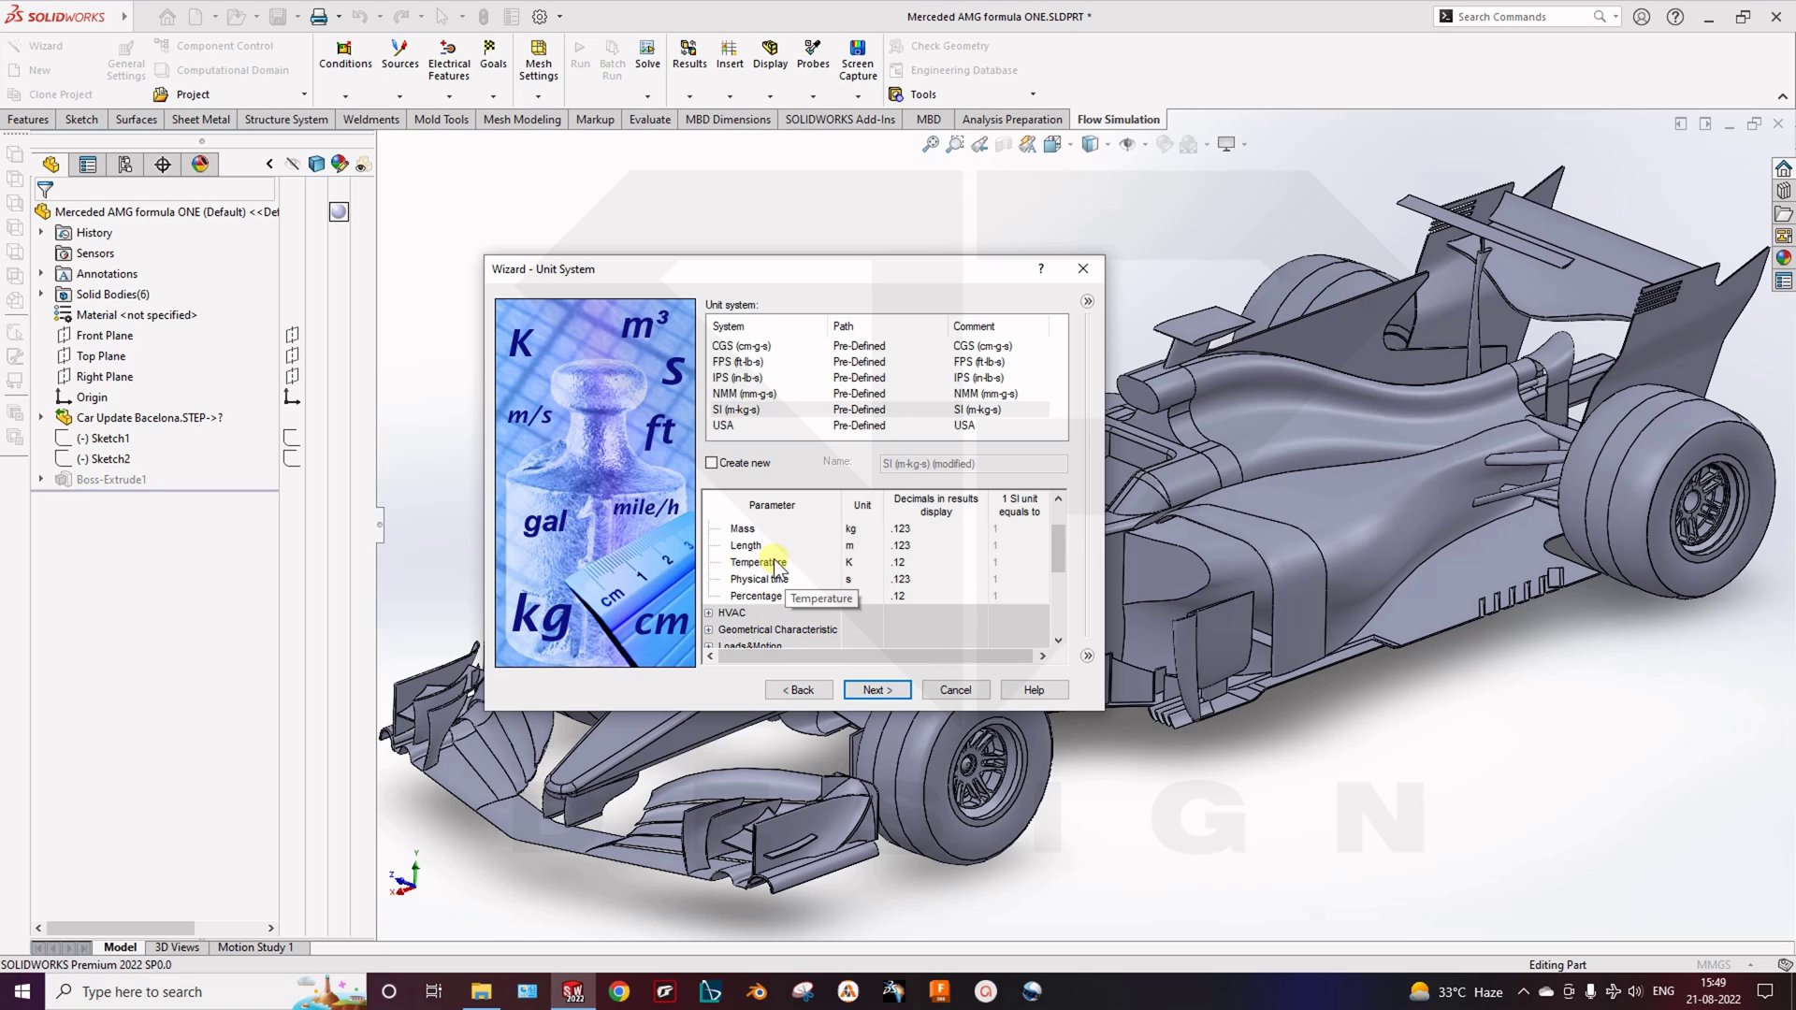
pyautogui.click(872, 562)
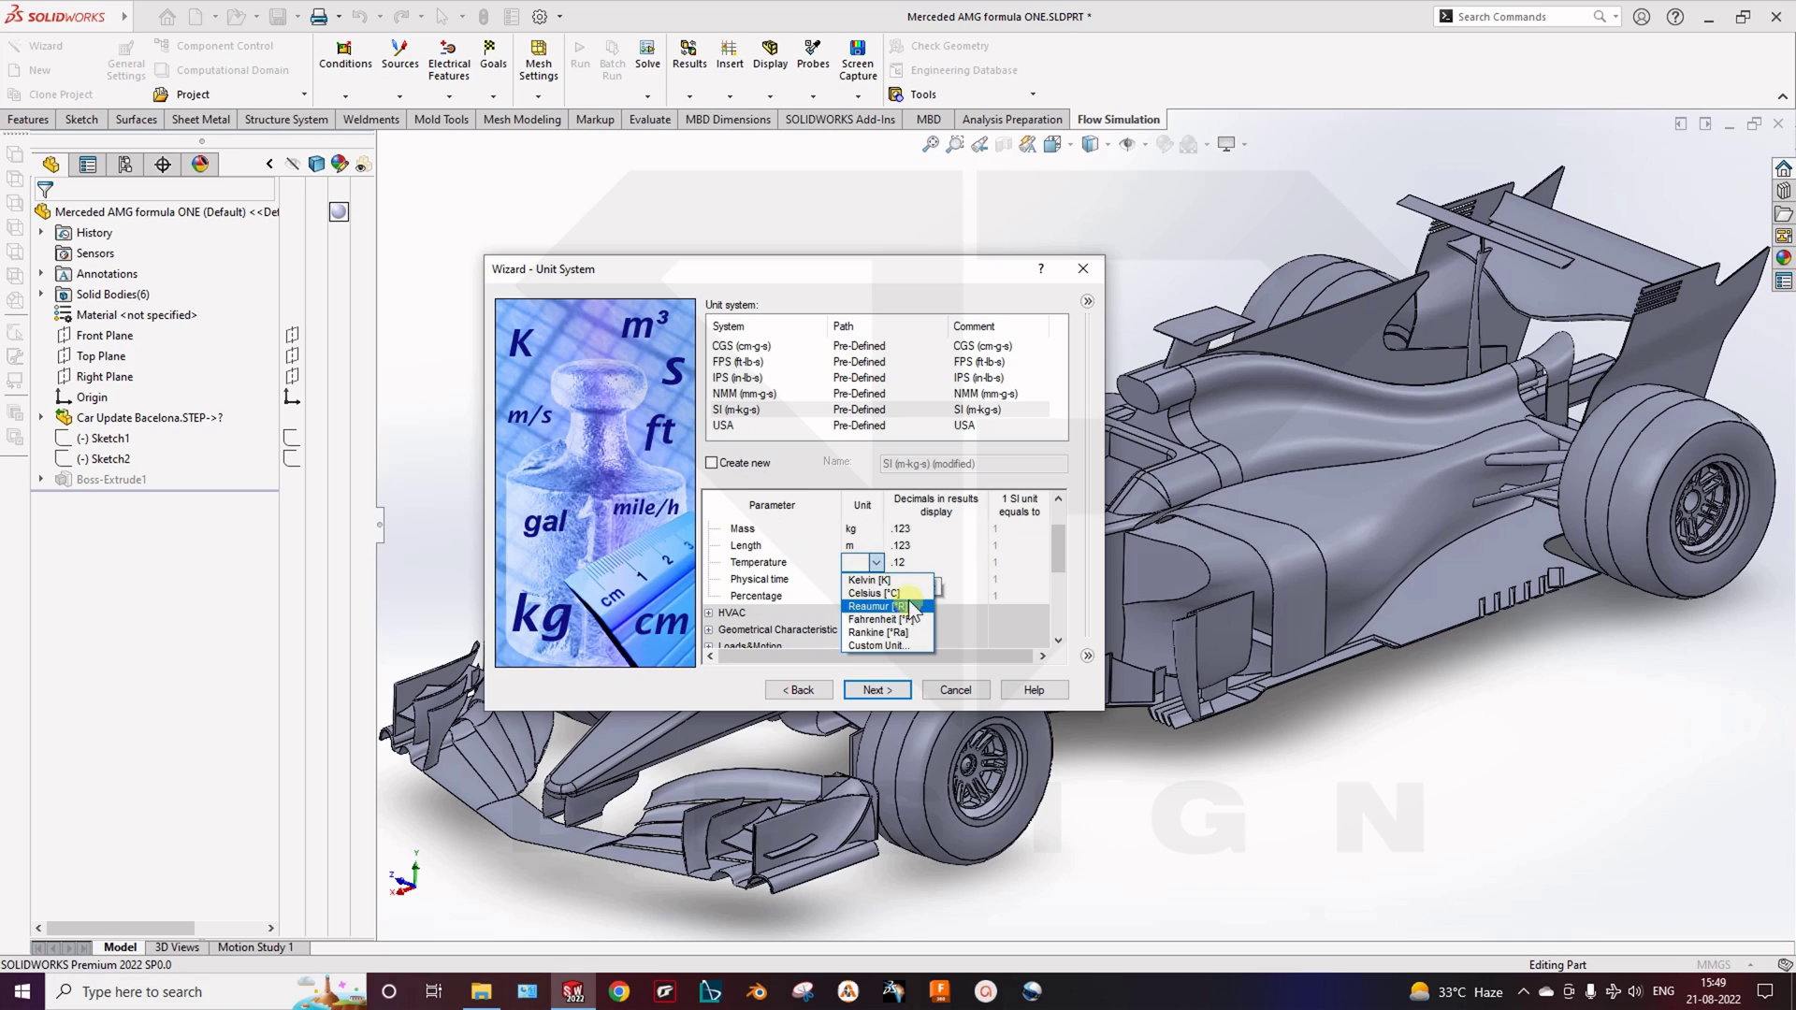
pyautogui.click(866, 591)
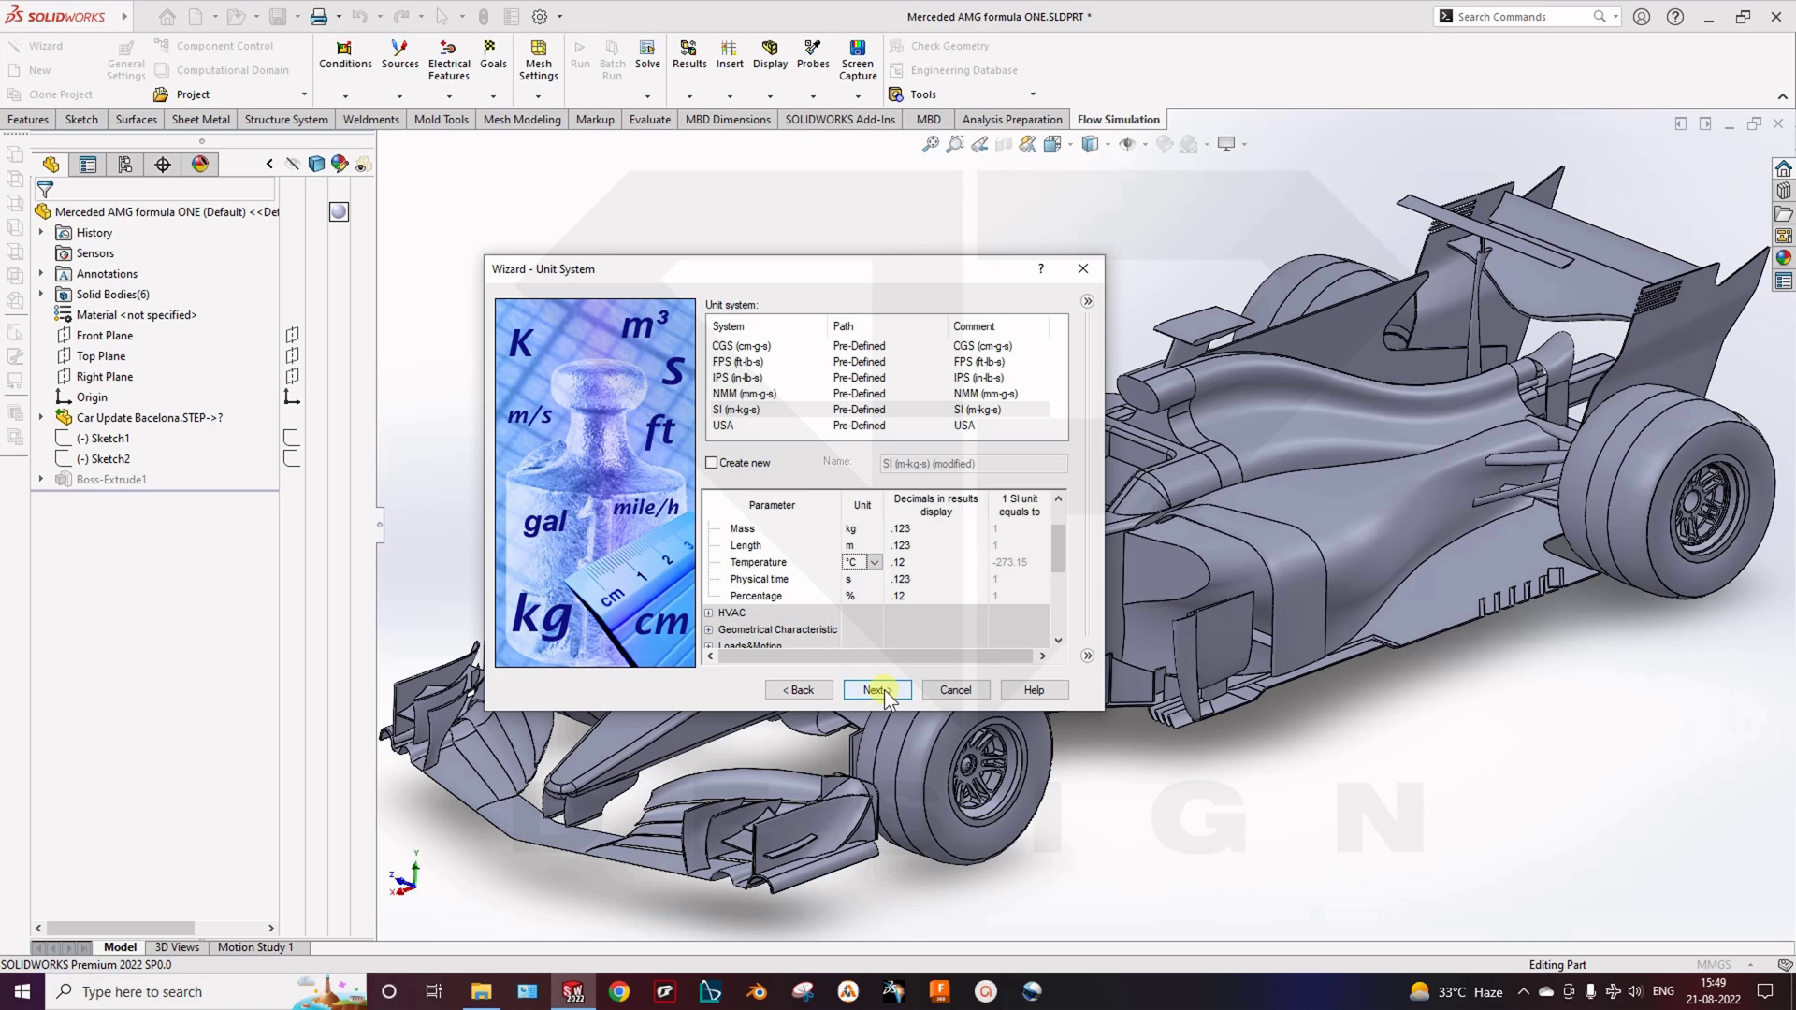
pyautogui.click(876, 691)
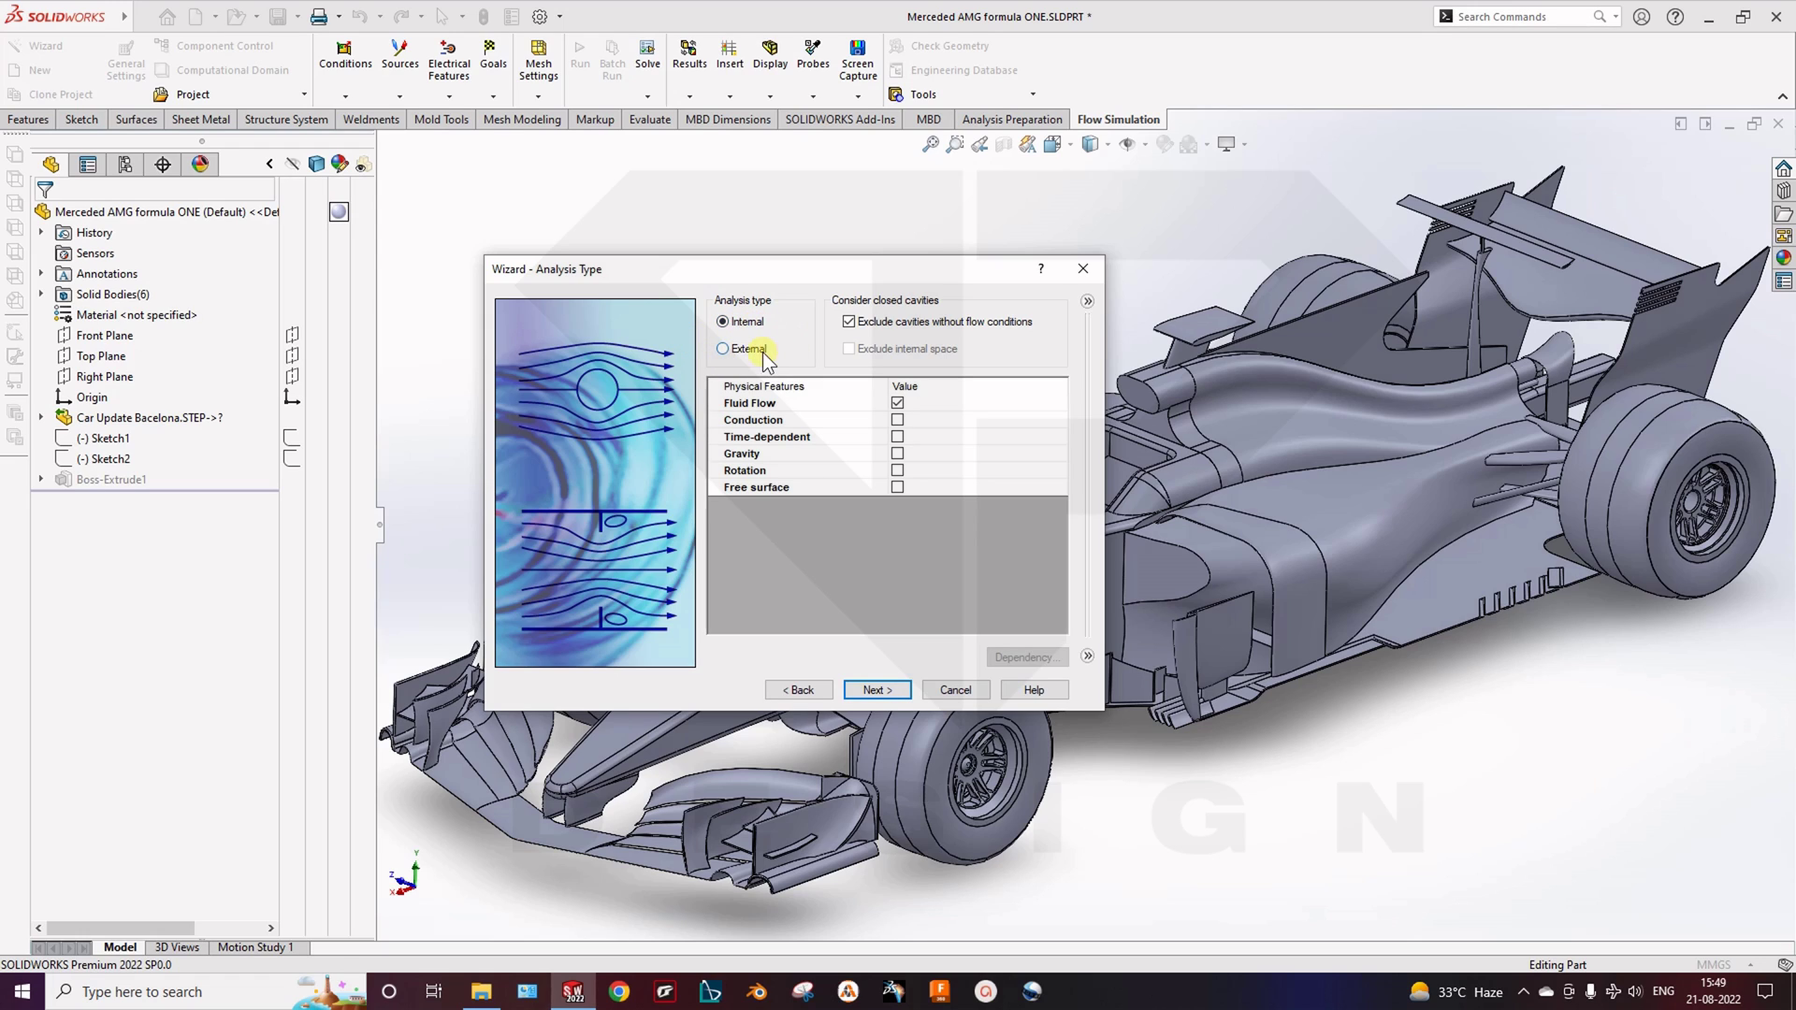
# Set the analysis type to External with Fluid Flow as the only physical feature, and accept it
pyautogui.keyDown('ctrl'); pyautogui.moveTo(1272, 572); pyautogui.dragTo(1229, 572, button='middle'); pyautogui.keyUp('ctrl')
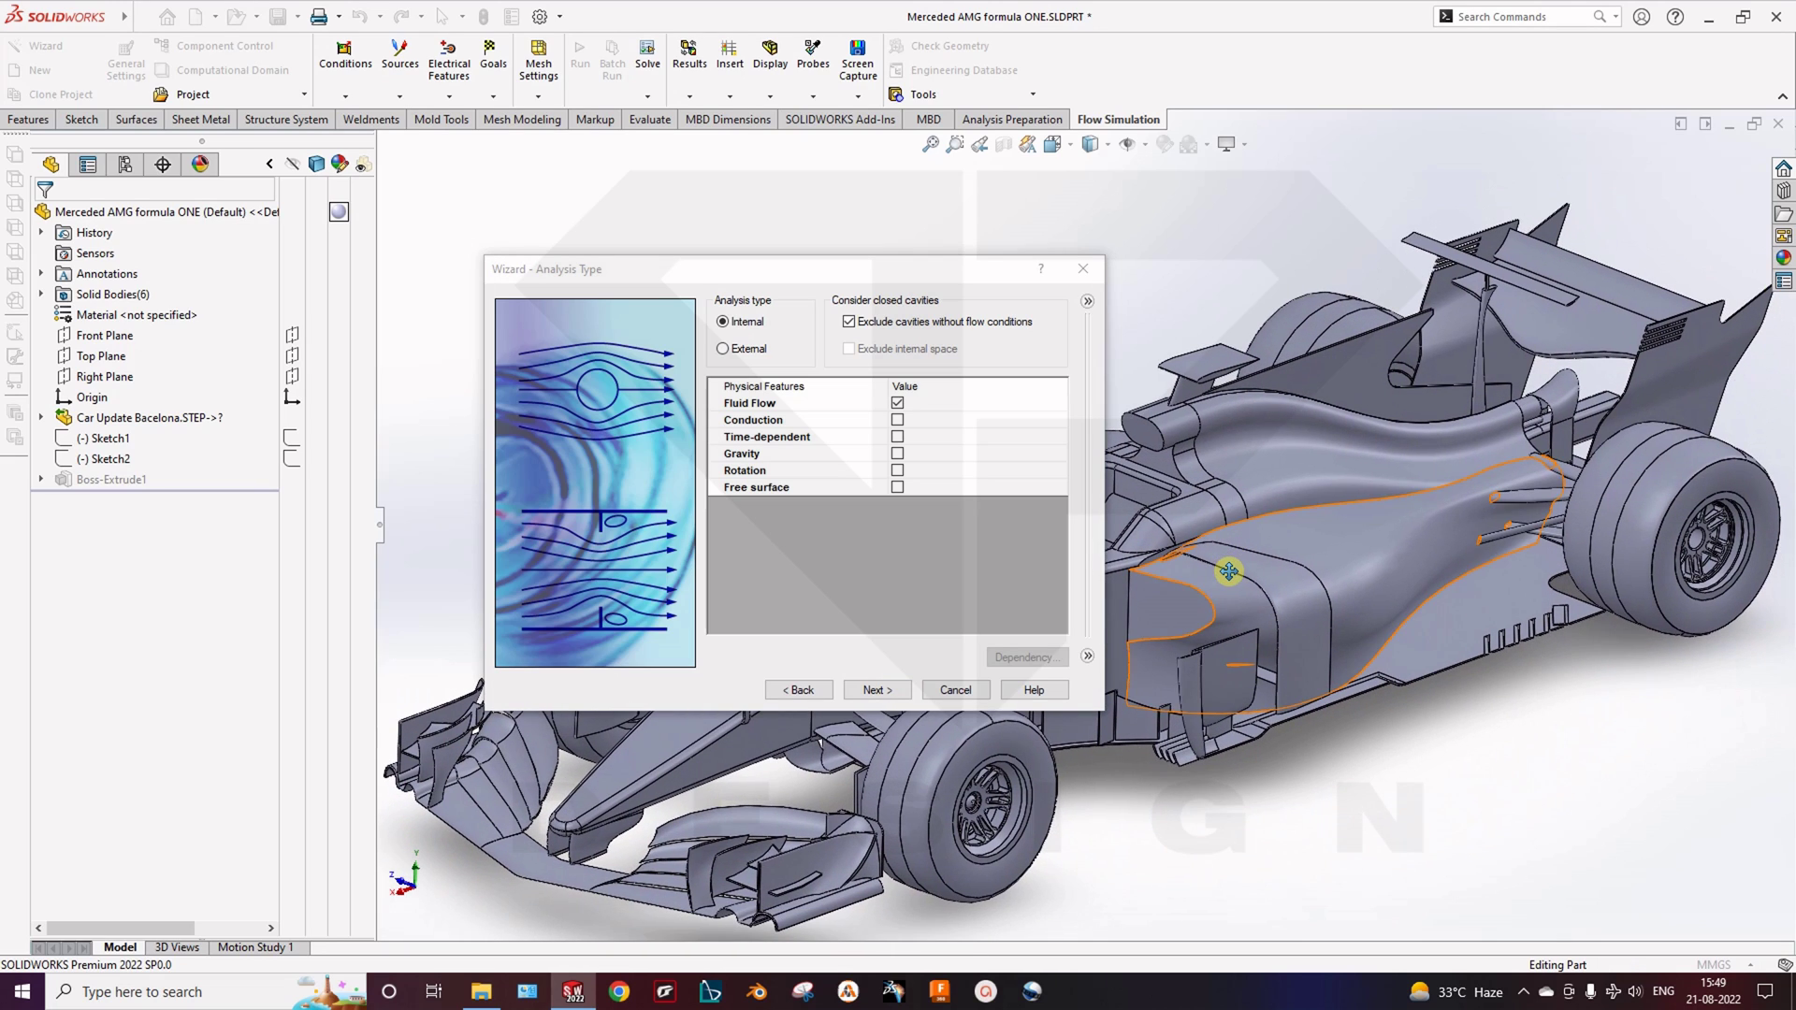
pyautogui.click(737, 355)
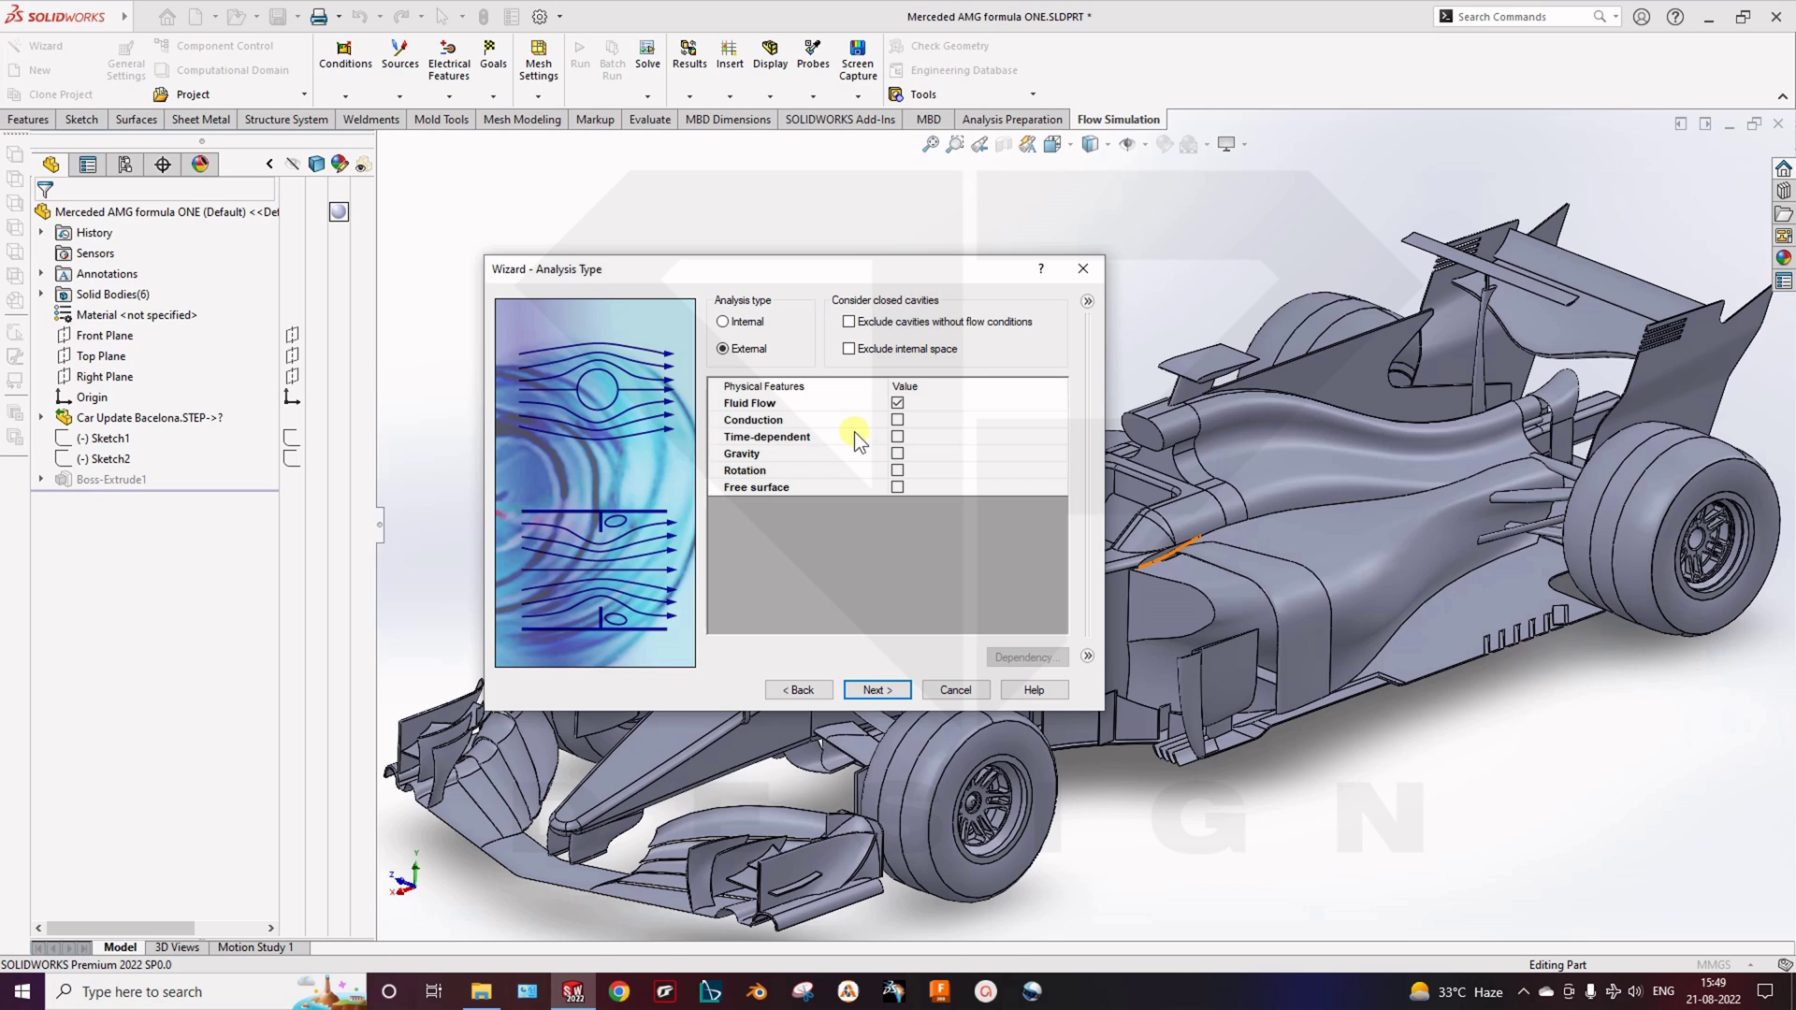
pyautogui.click(806, 436)
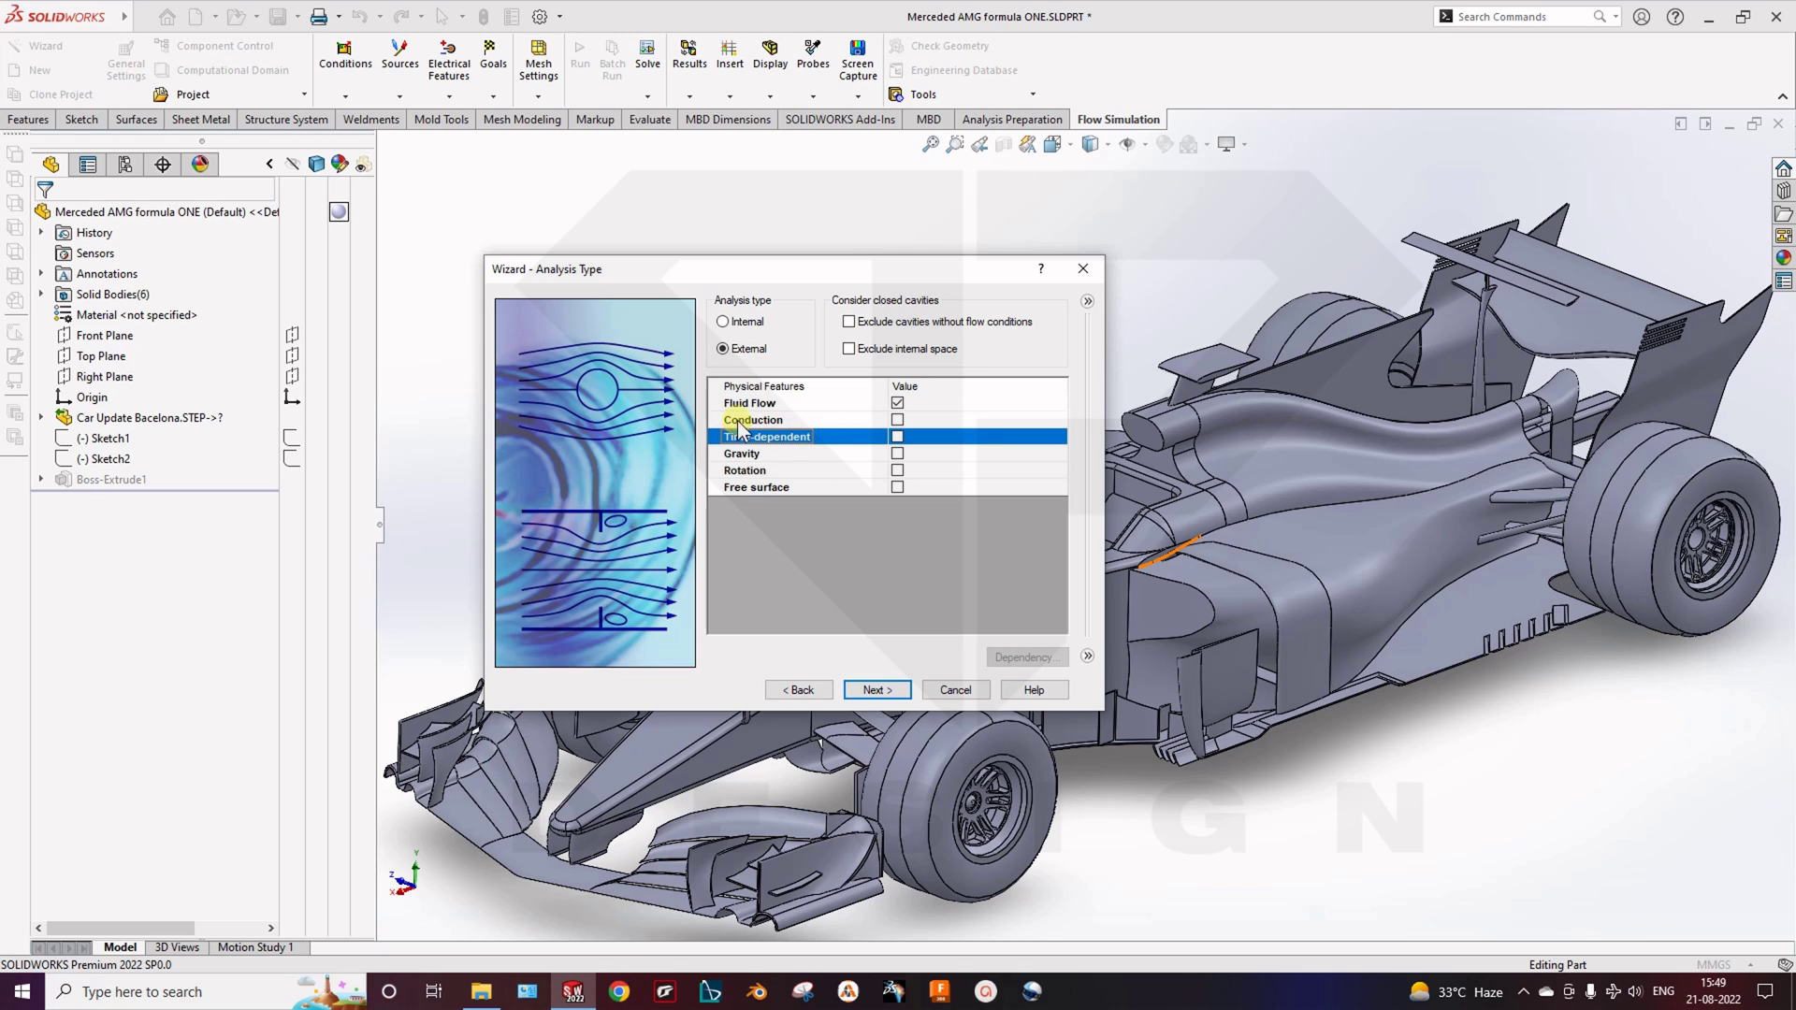
pyautogui.click(788, 404)
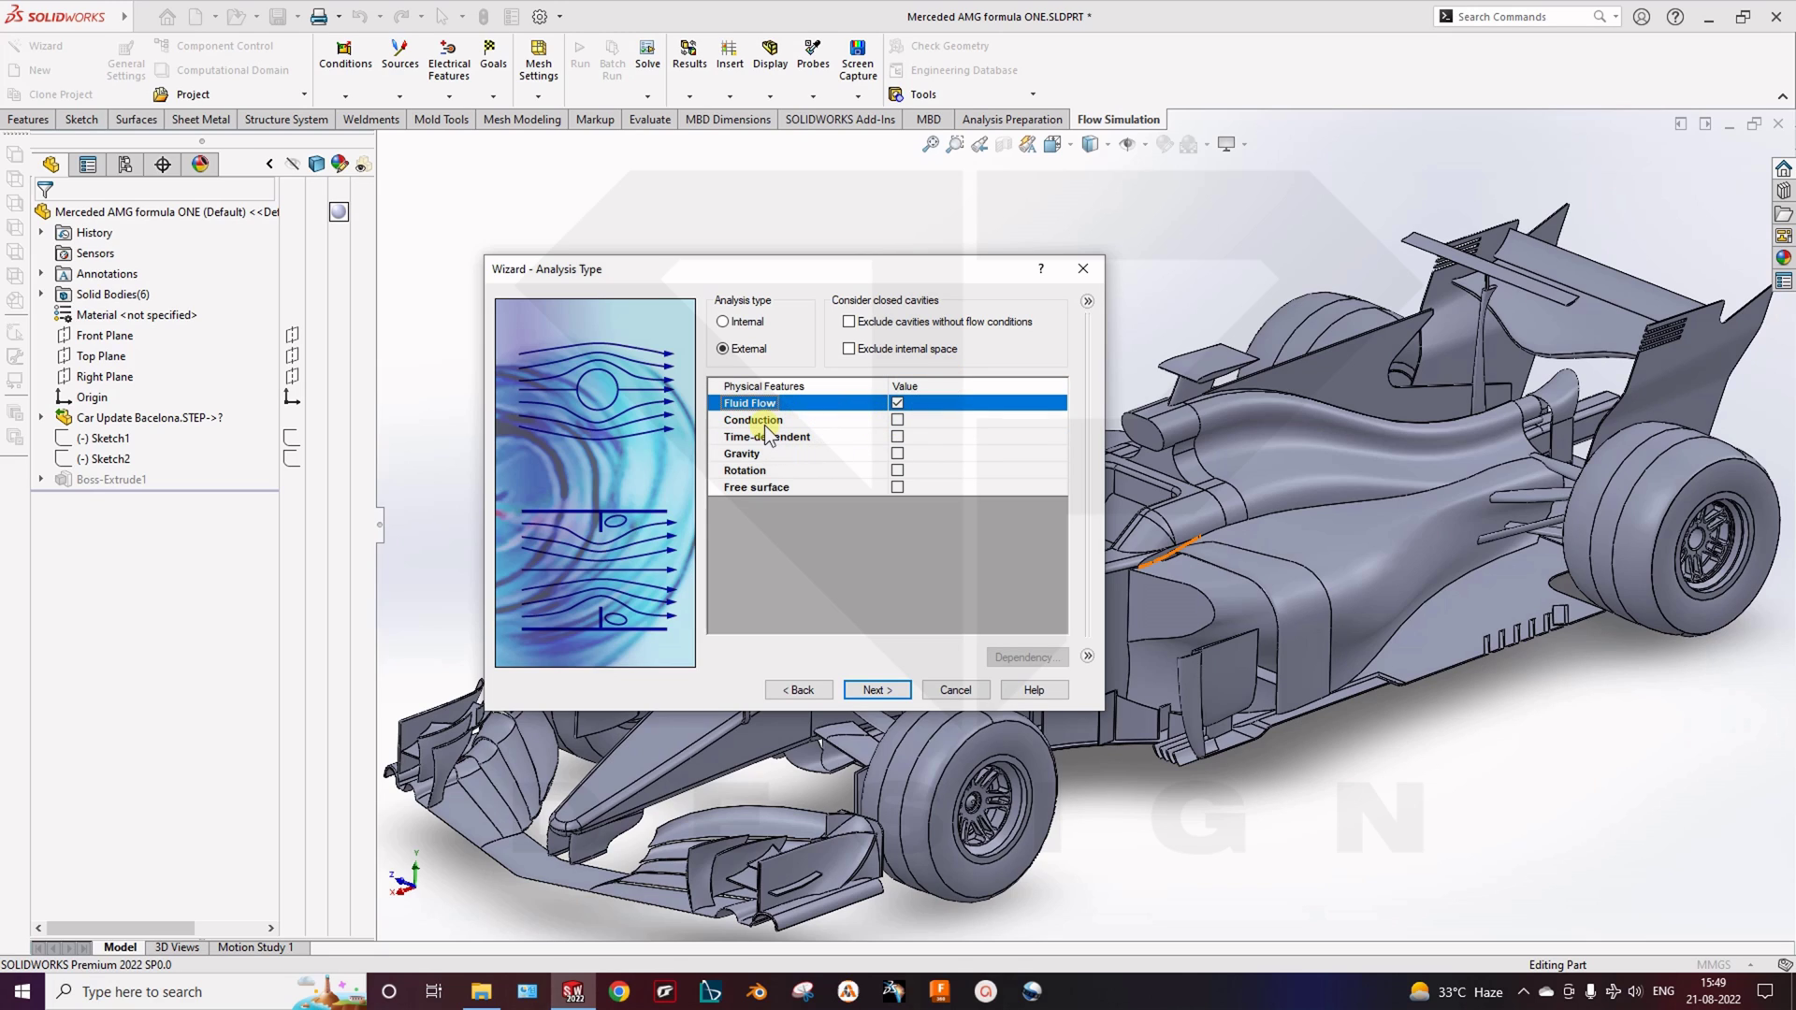
pyautogui.click(759, 421)
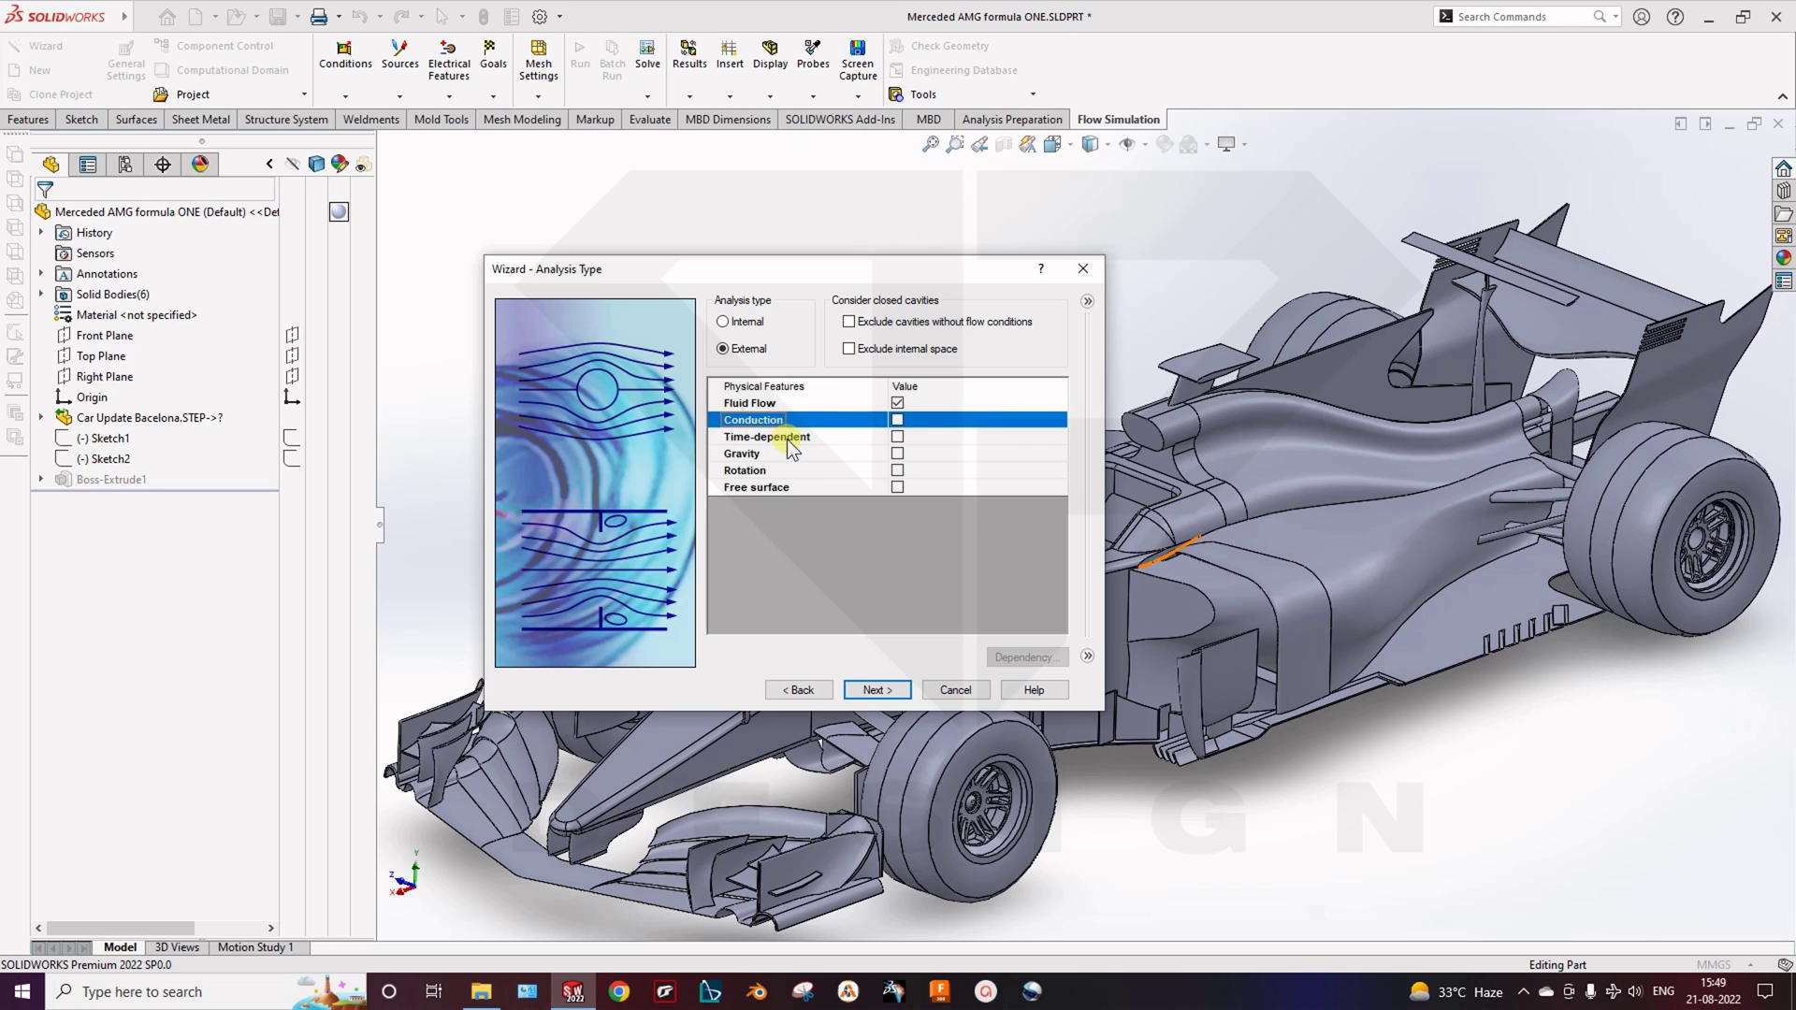
pyautogui.click(794, 440)
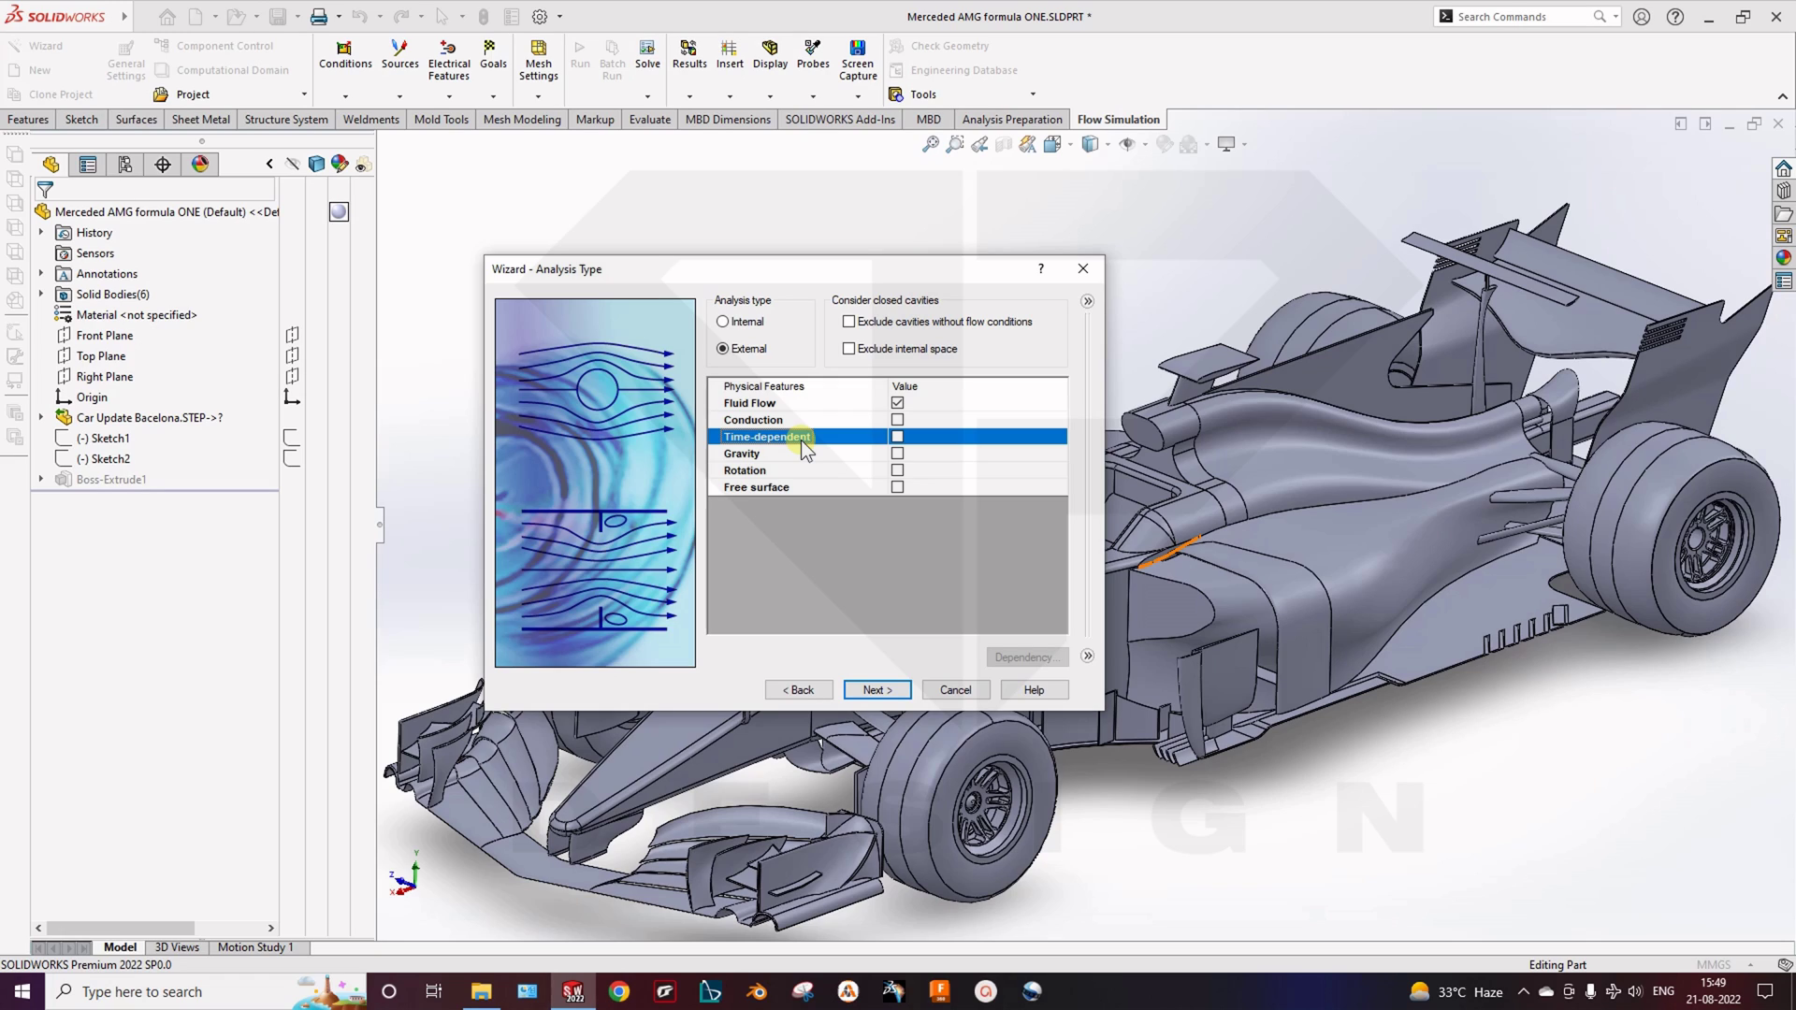
pyautogui.click(795, 457)
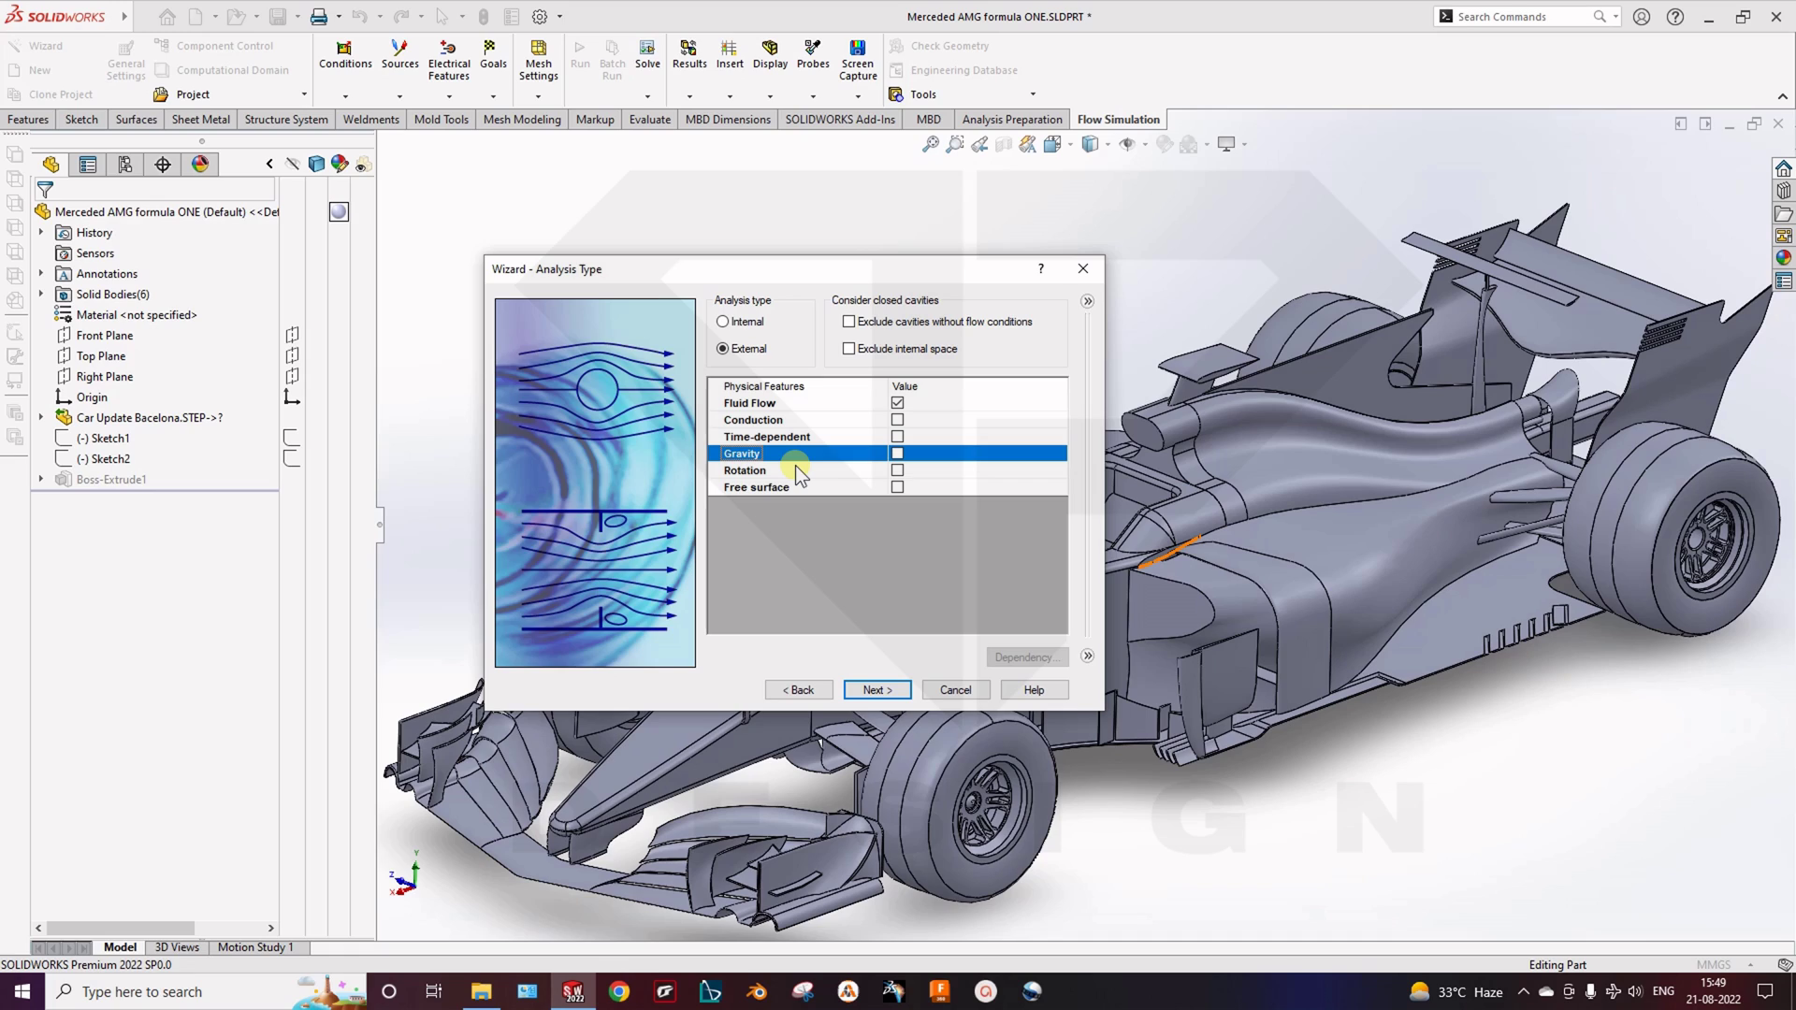
pyautogui.click(797, 468)
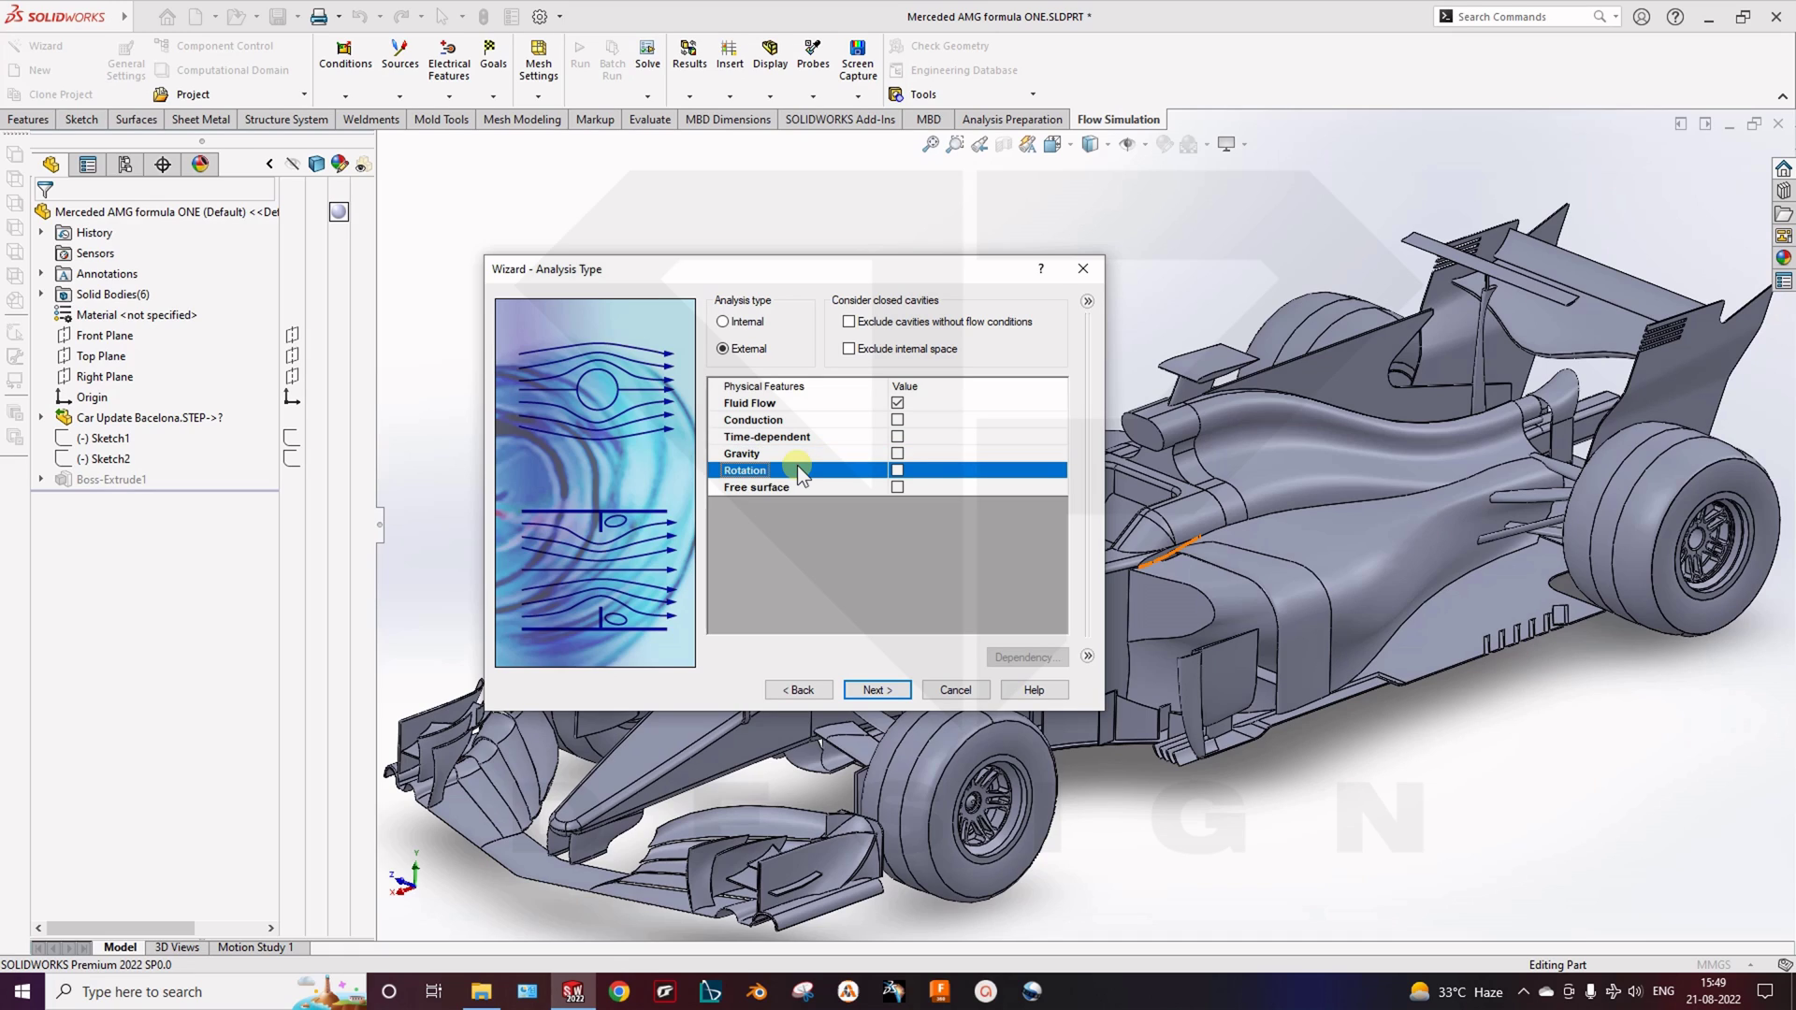
pyautogui.click(822, 490)
pyautogui.click(800, 468)
pyautogui.click(808, 487)
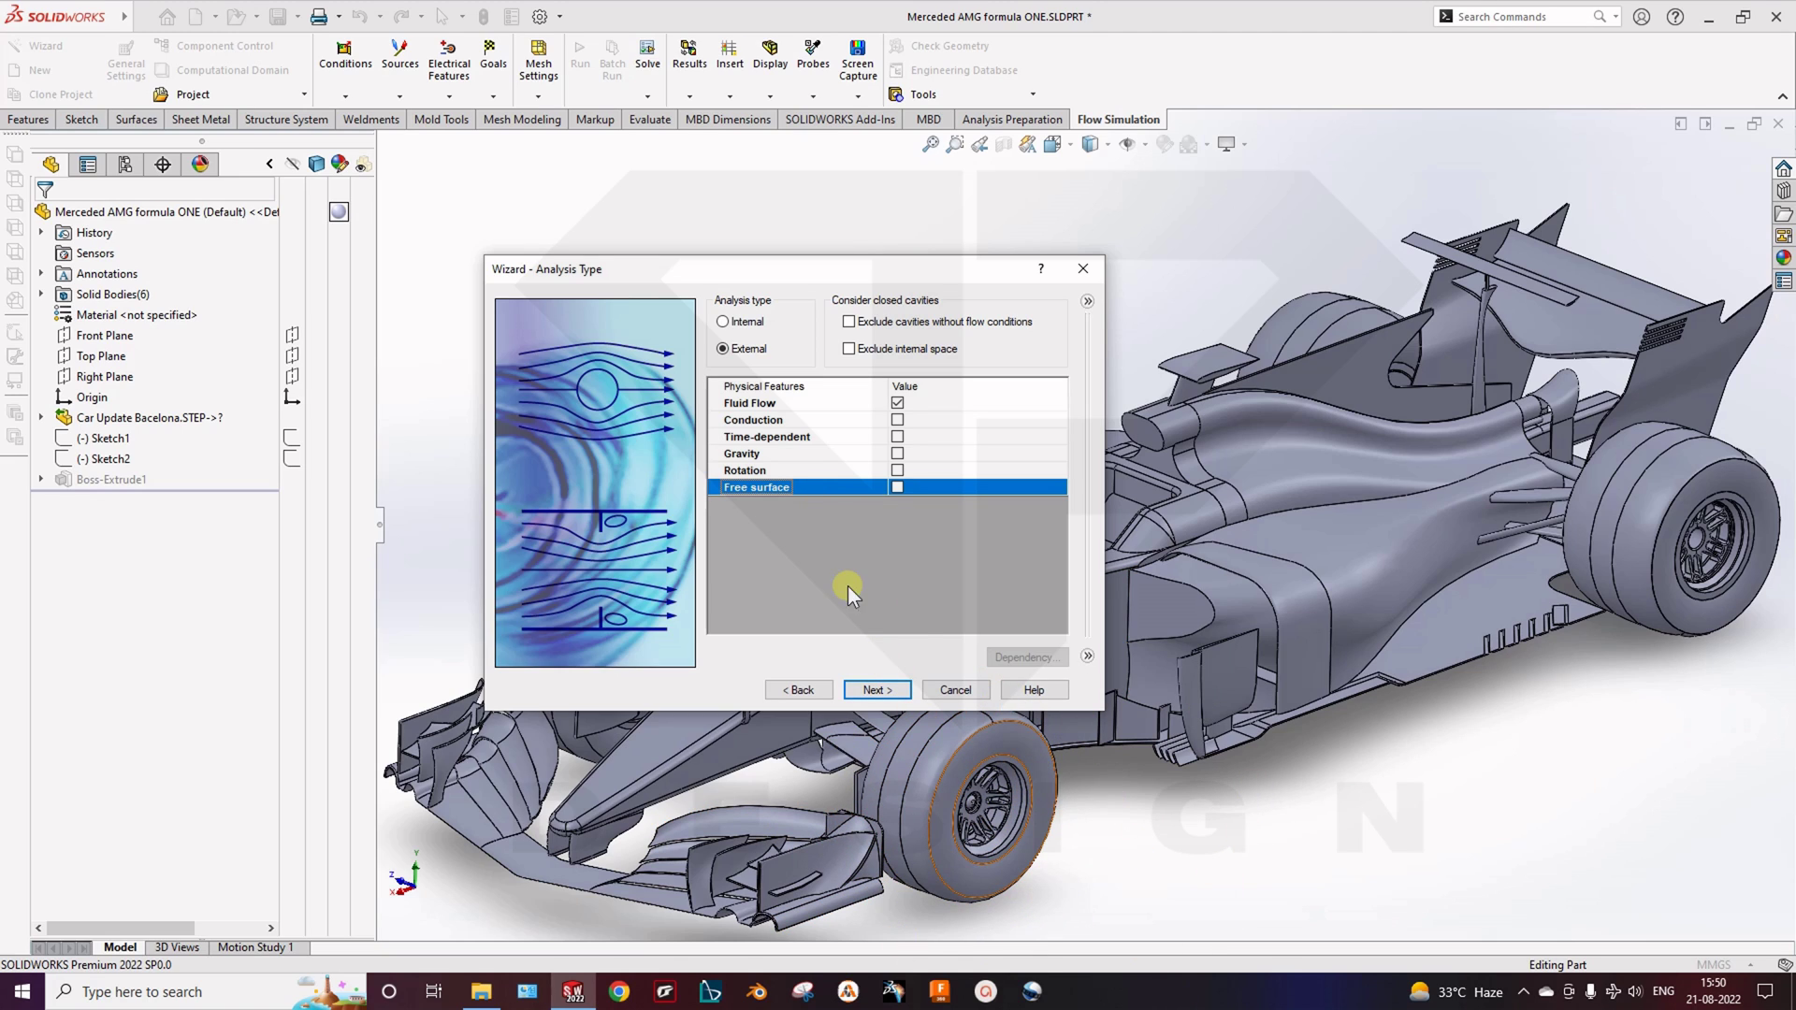
pyautogui.click(878, 690)
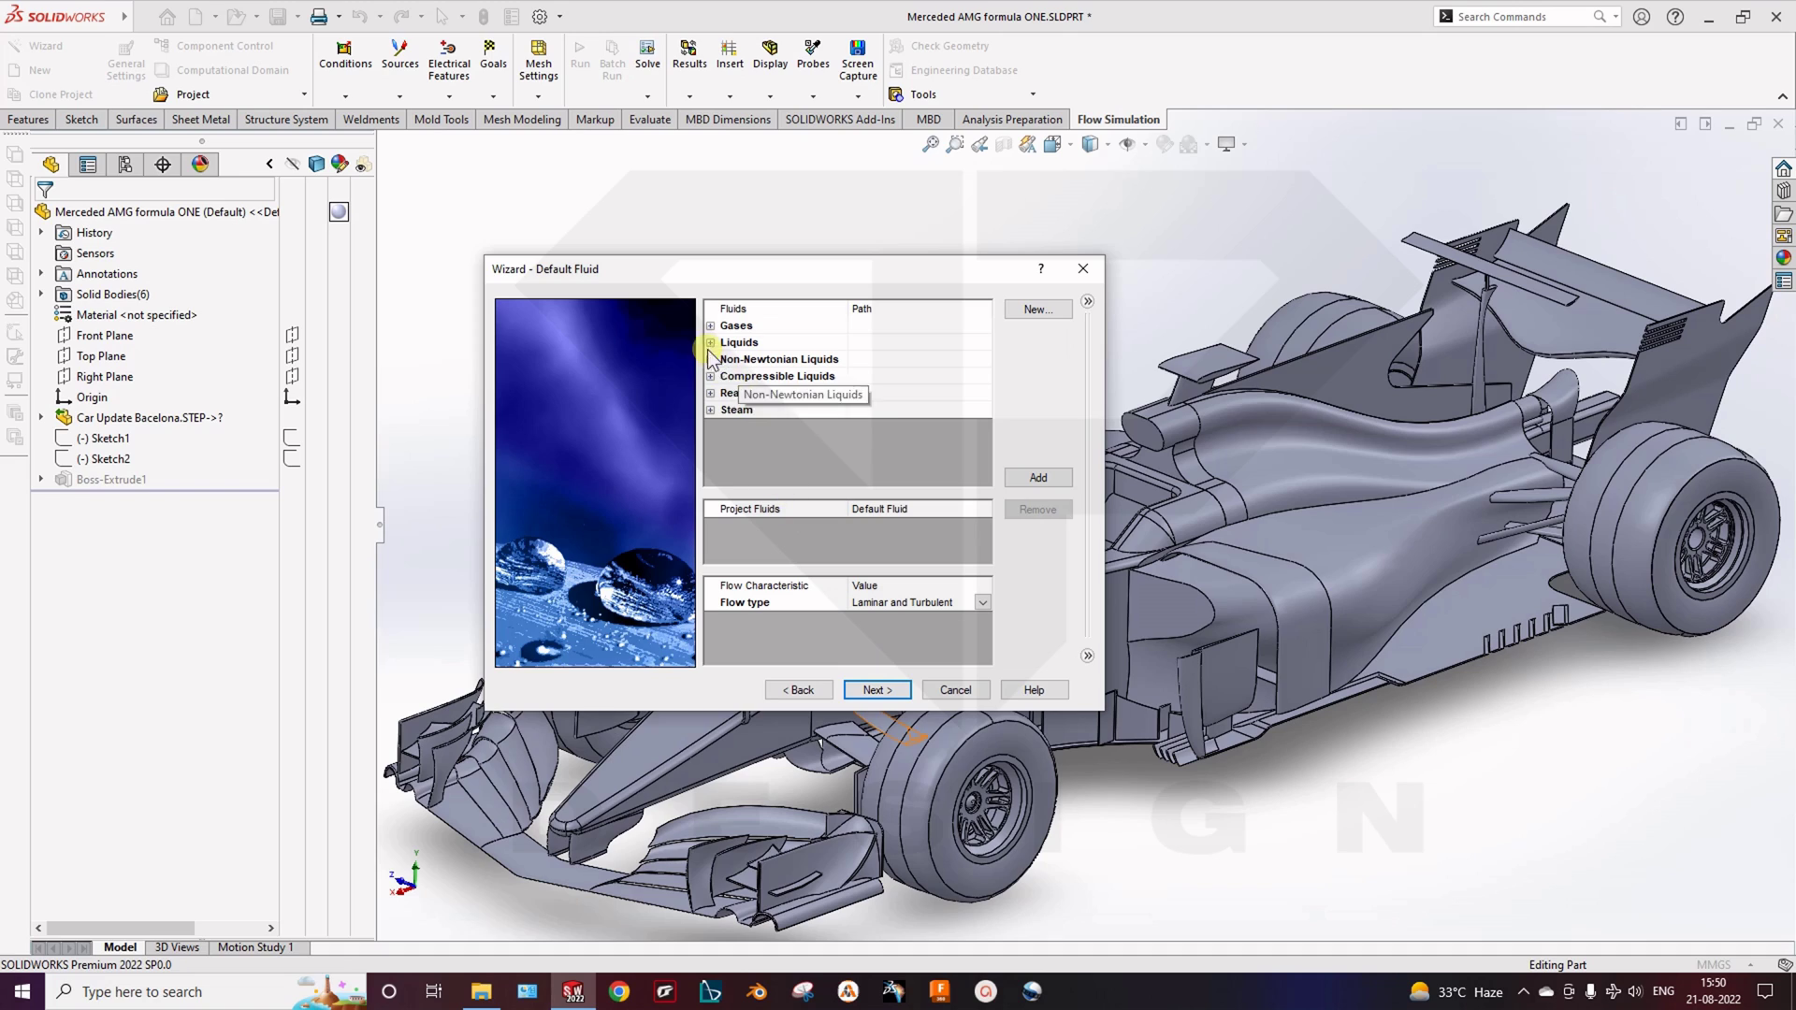
# Add the pre-defined gas Air as project fluid with Laminar and Turbulent flow, and accept the default wall conditions
pyautogui.click(711, 326)
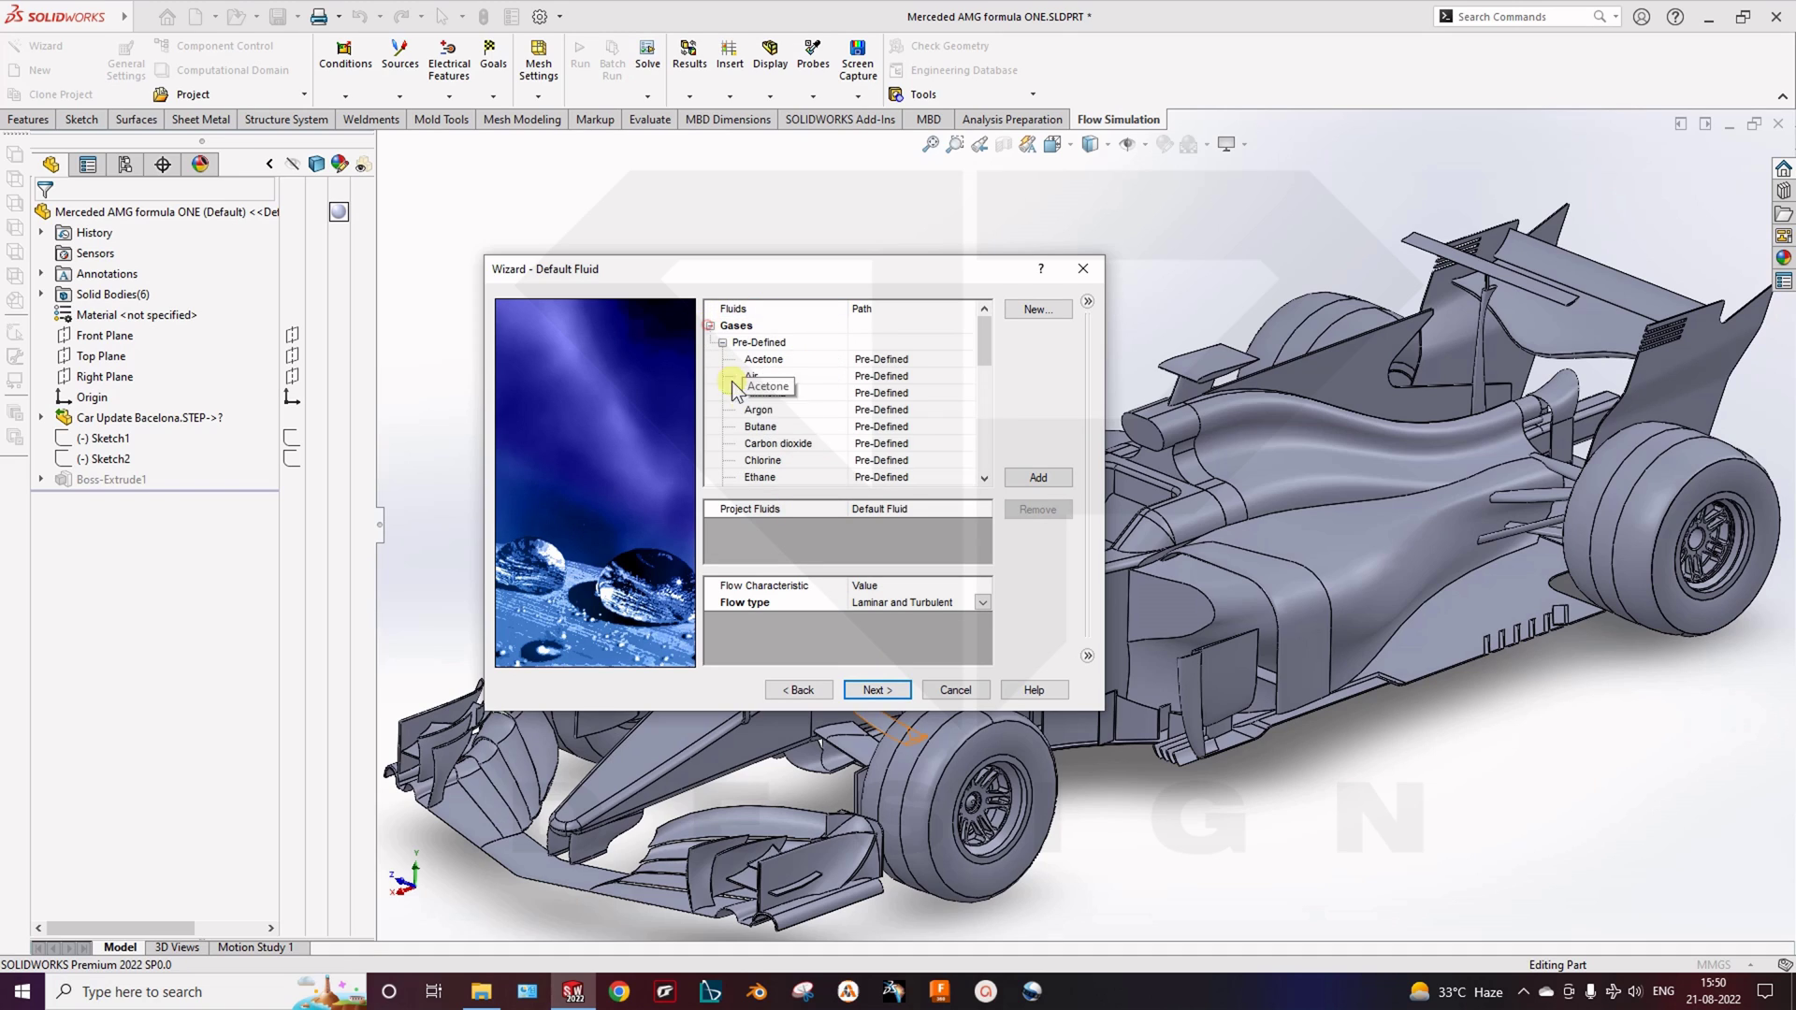
pyautogui.doubleClick(766, 374)
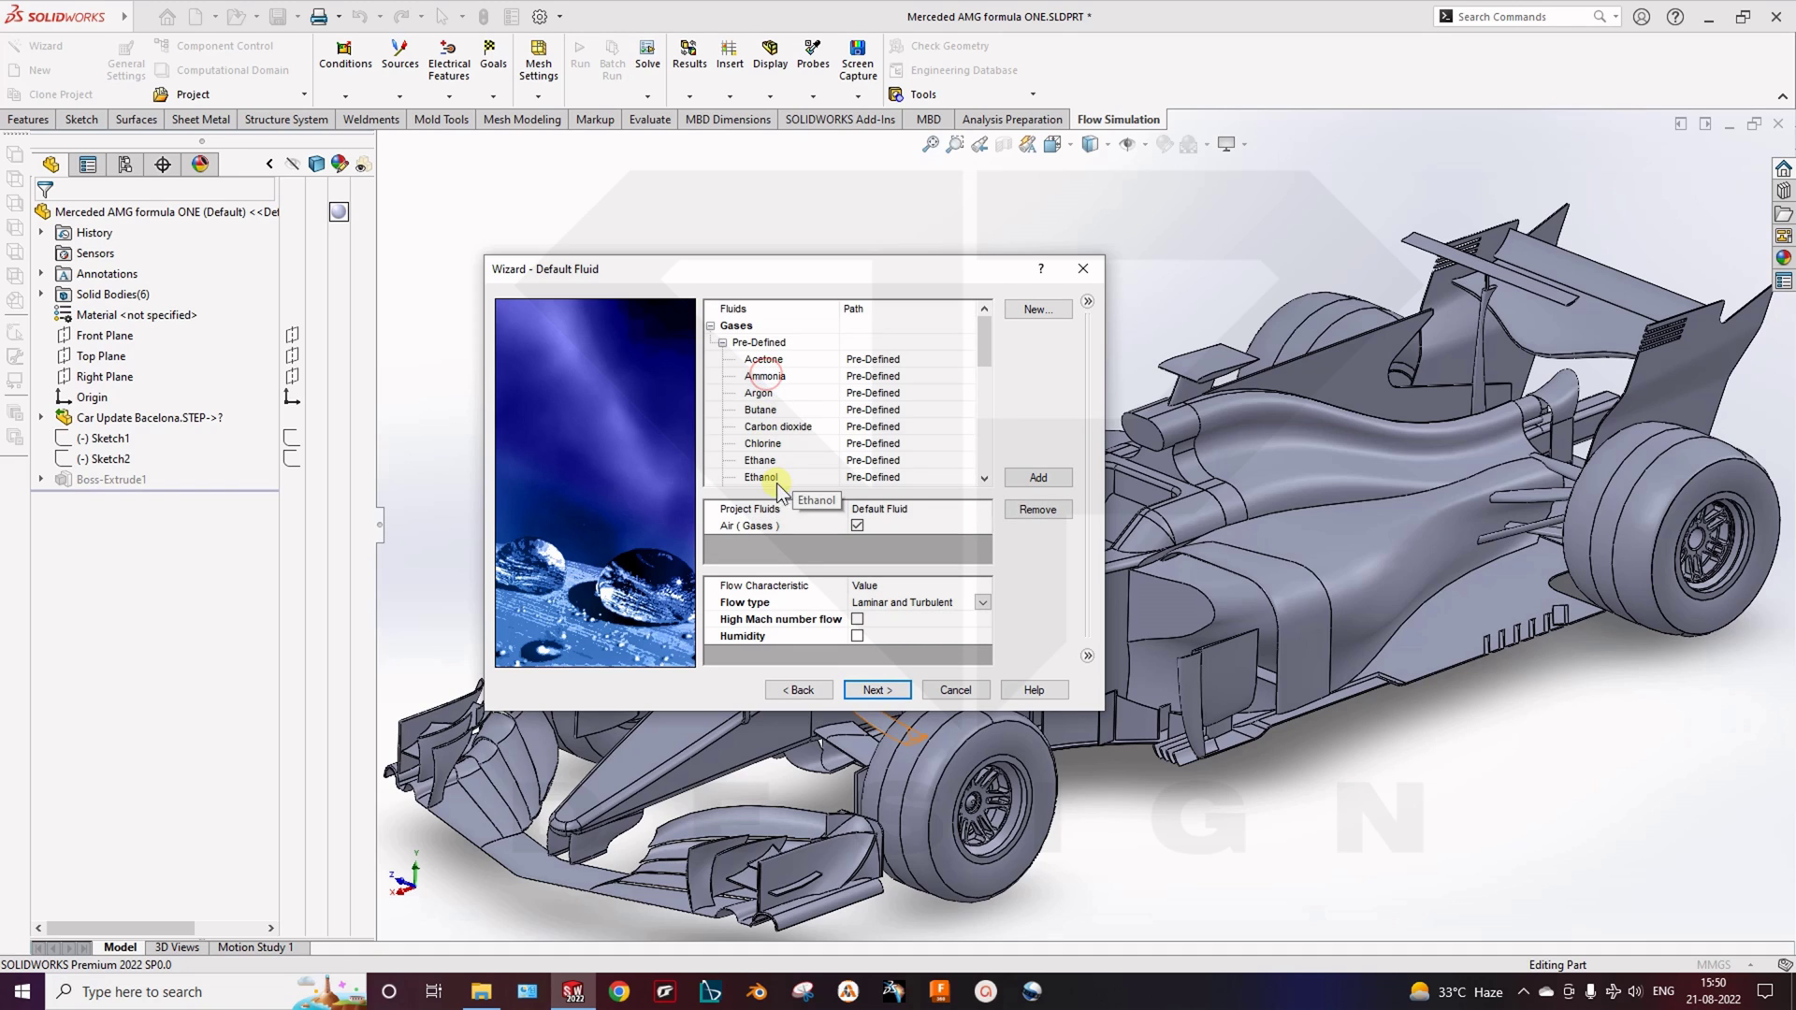
pyautogui.click(853, 695)
pyautogui.click(978, 608)
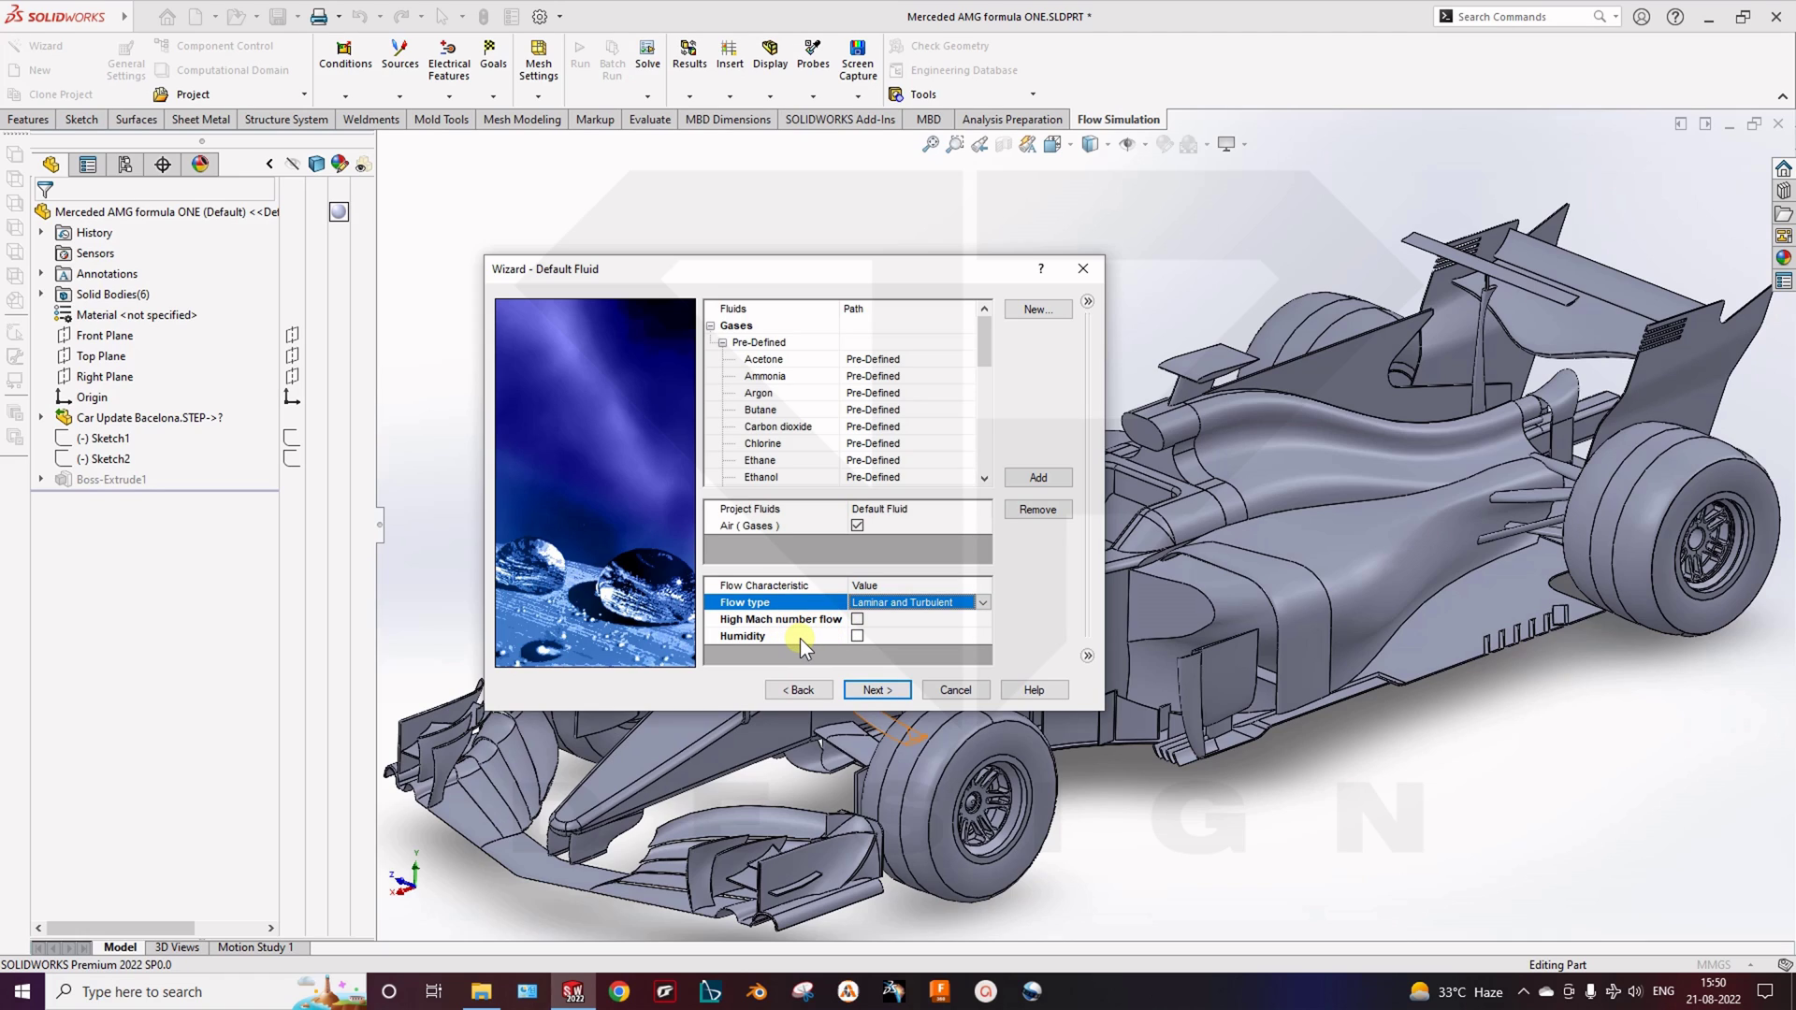
pyautogui.click(875, 691)
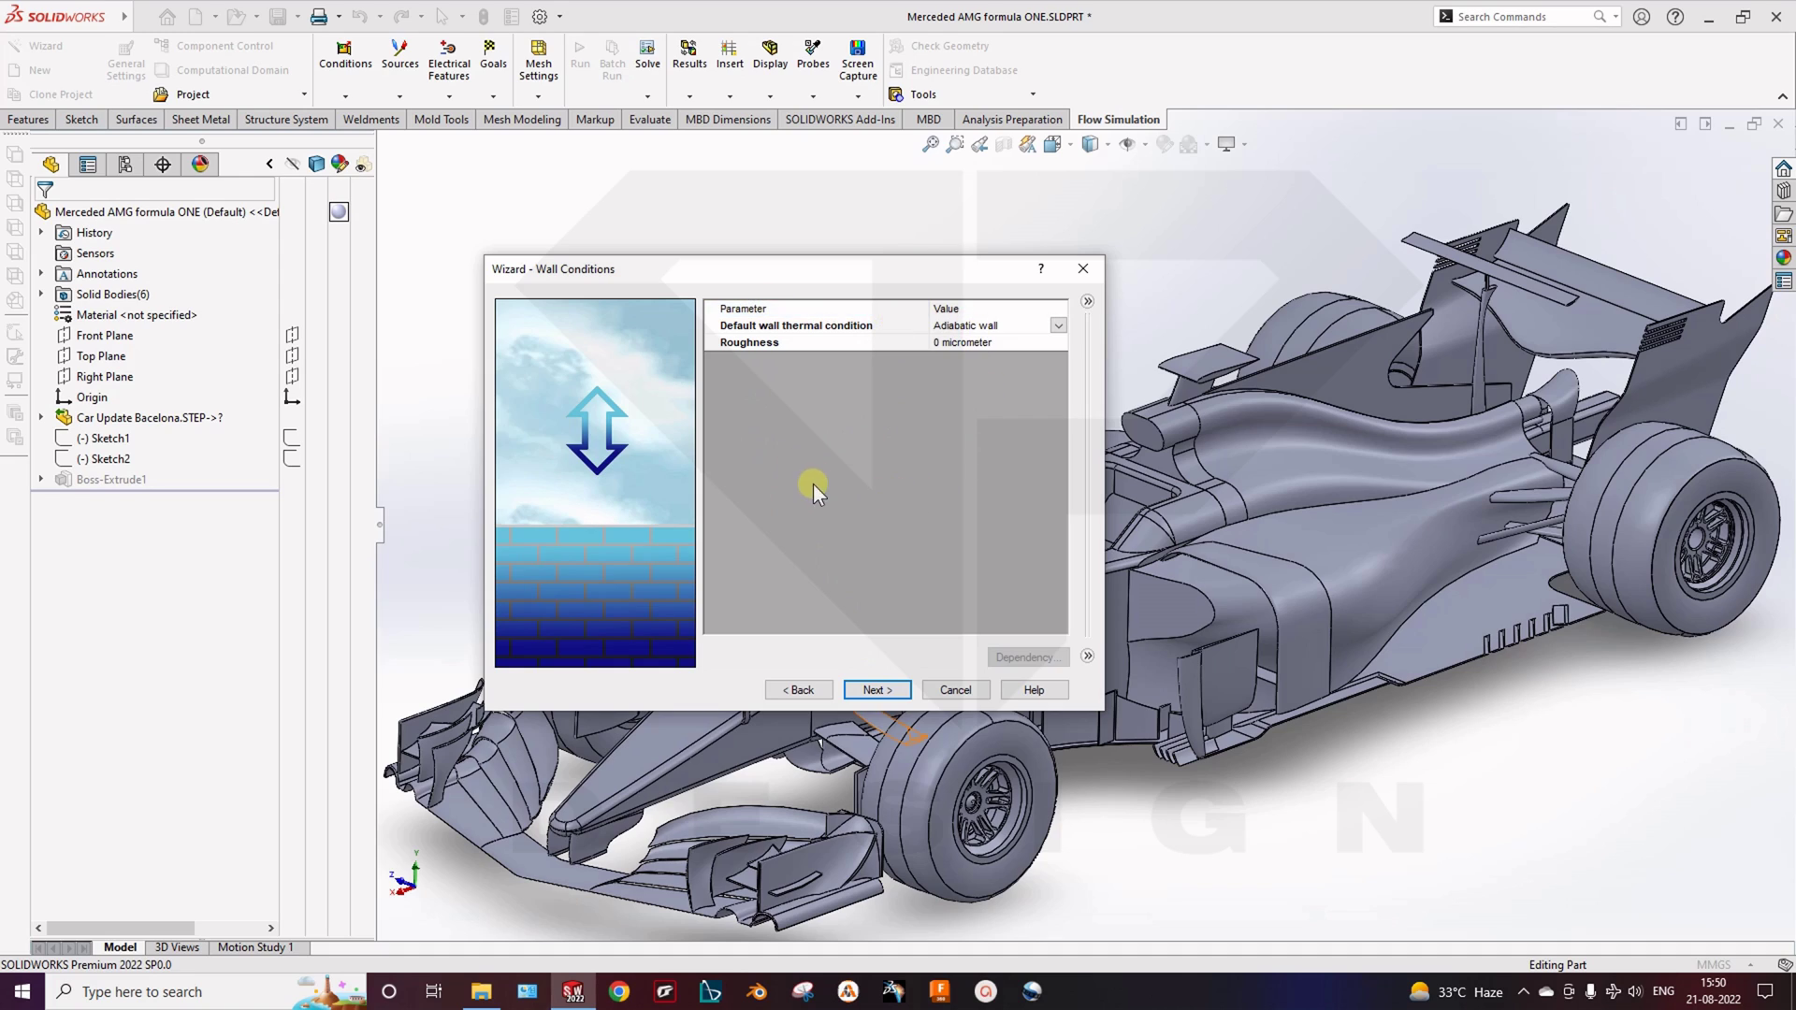
pyautogui.click(879, 690)
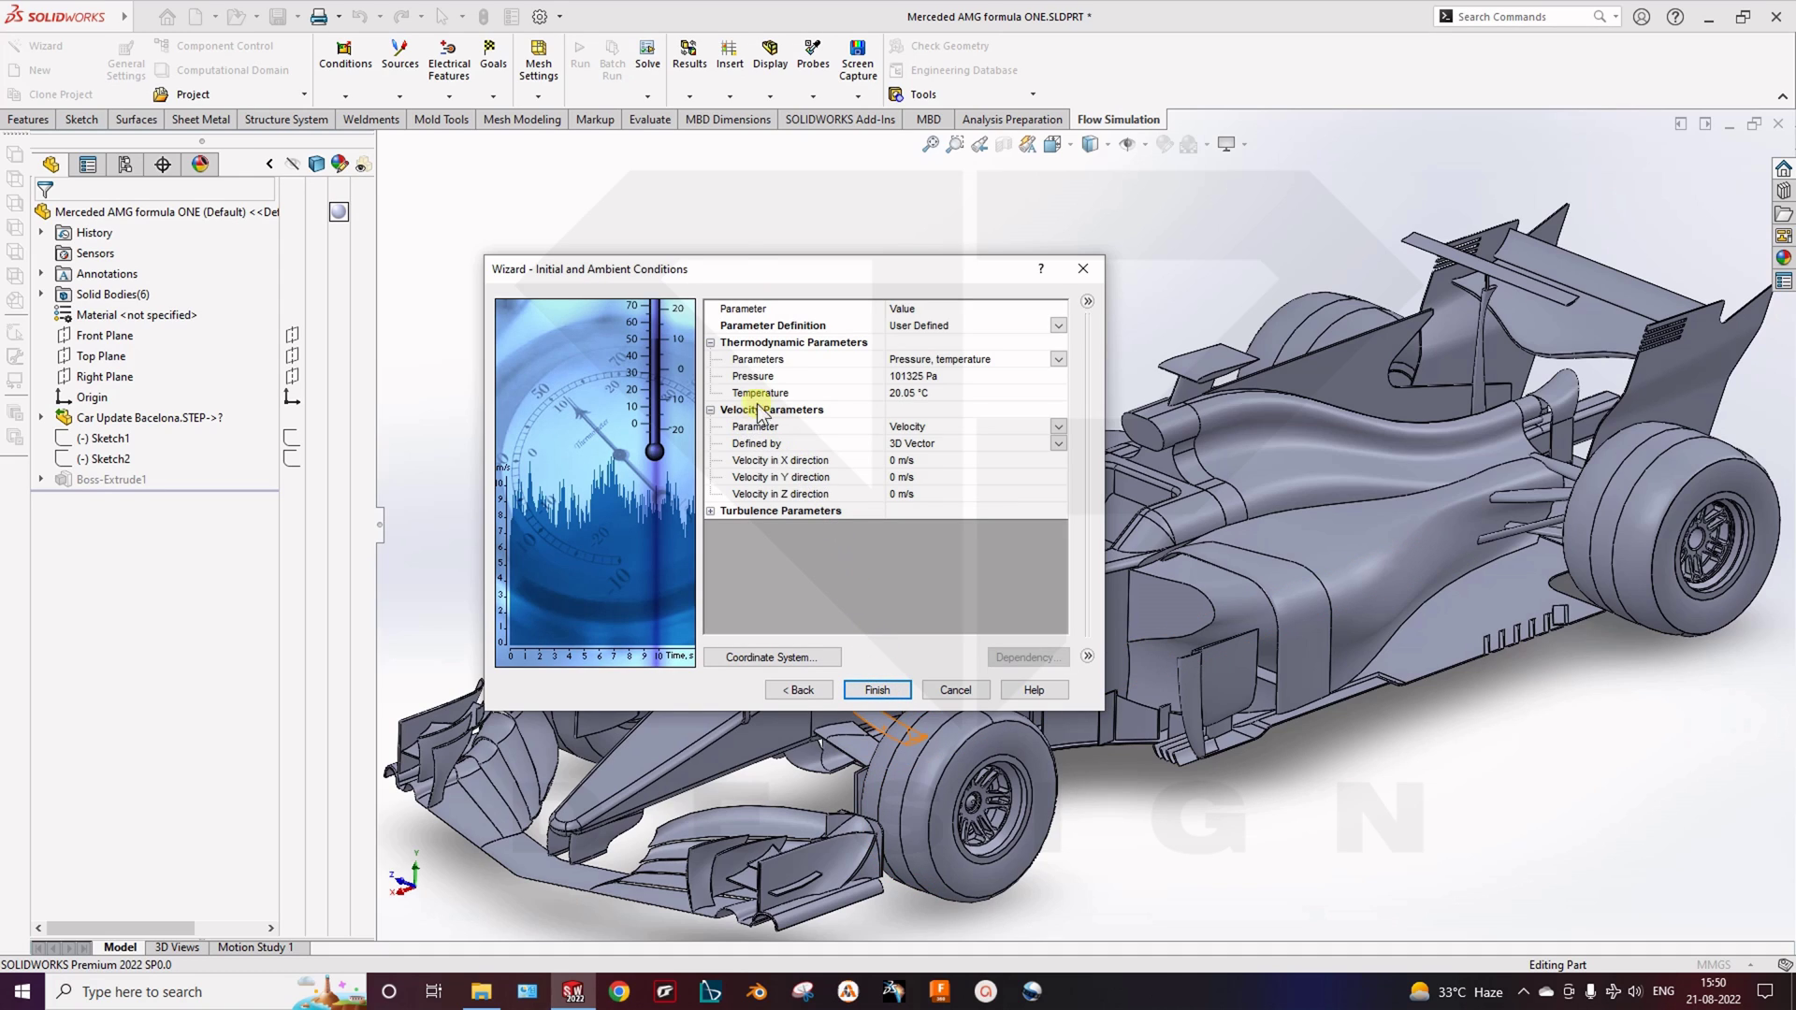
# Review the temperature setting and the turbulence intensity and length parameters in the initial and ambient conditions
pyautogui.click(764, 399)
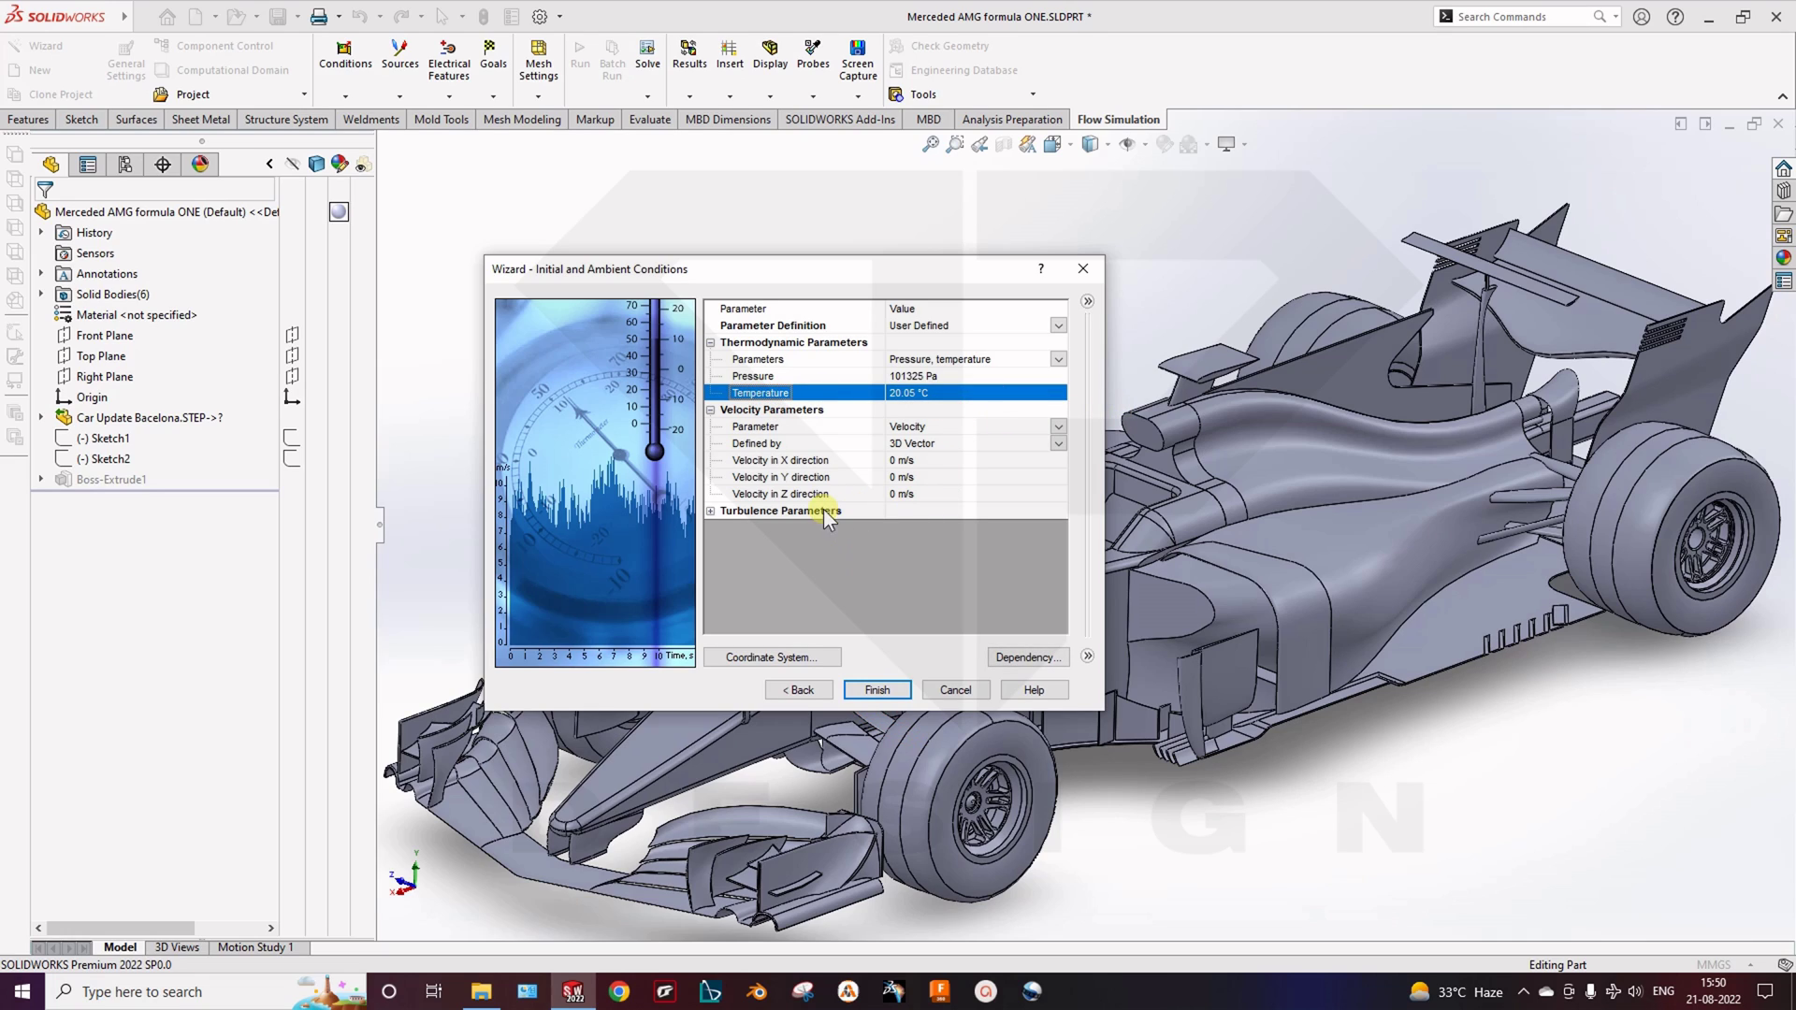
pyautogui.click(711, 511)
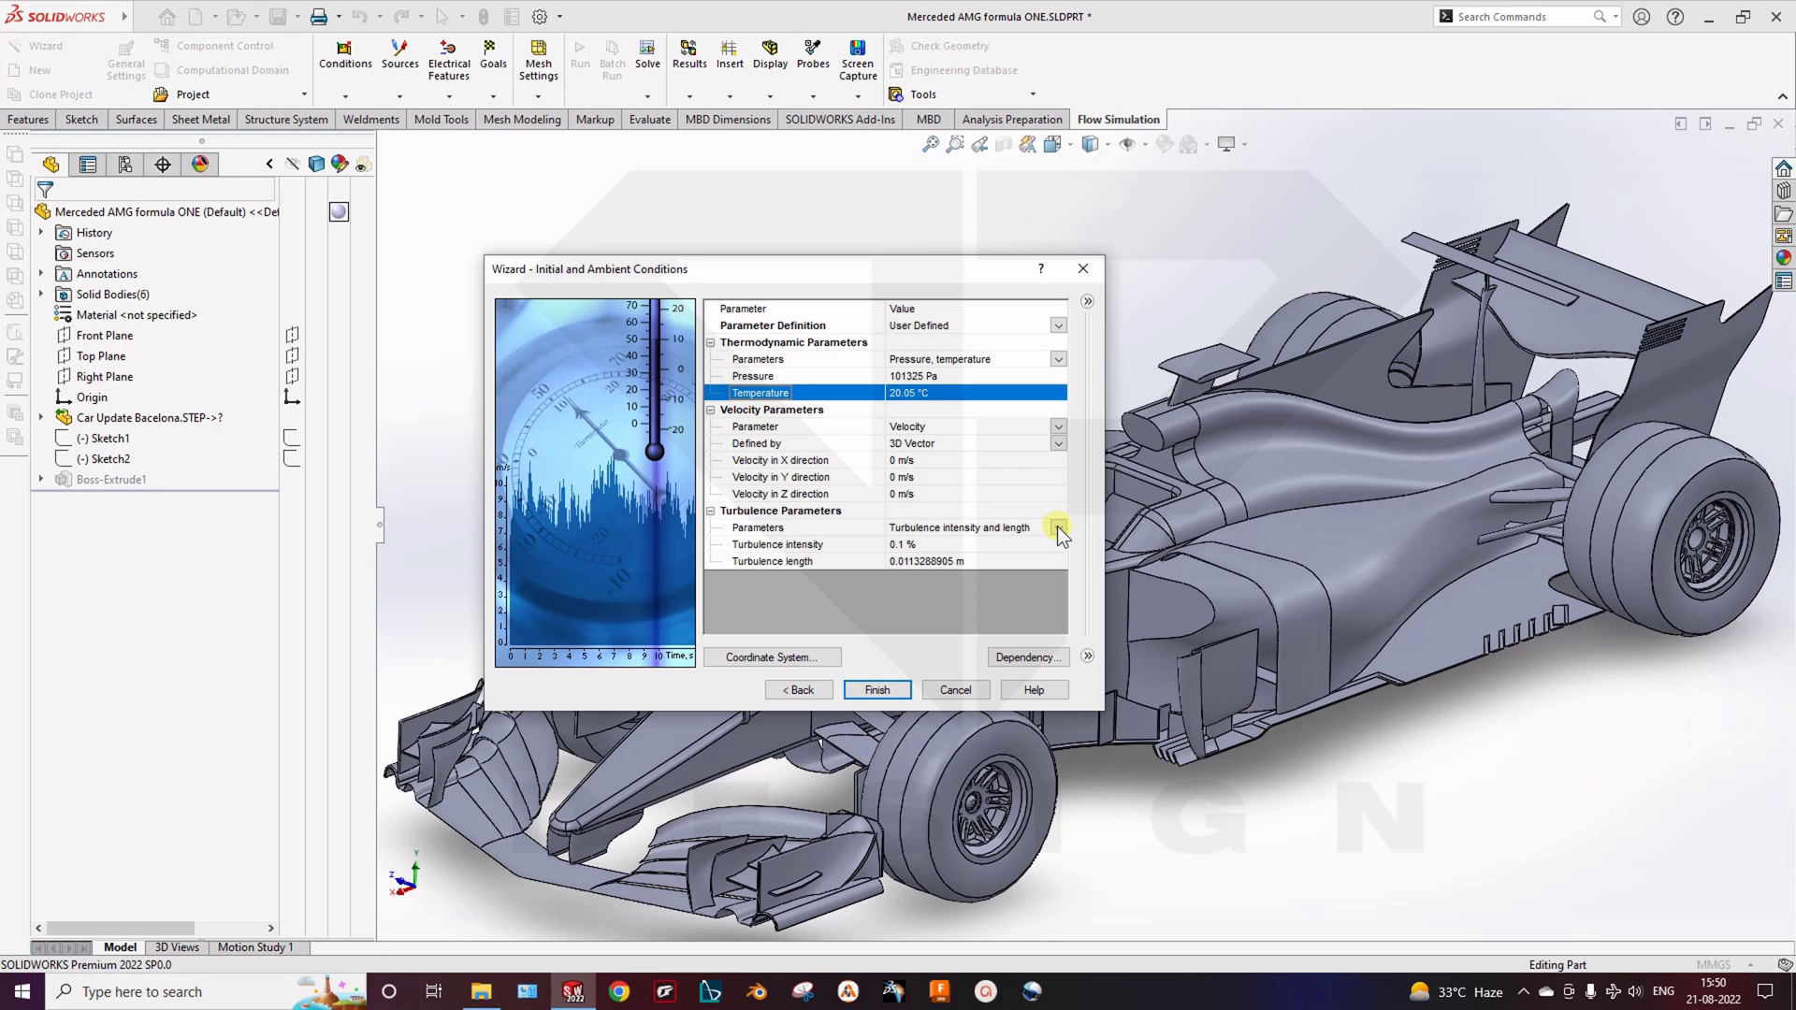
pyautogui.click(772, 558)
pyautogui.click(809, 550)
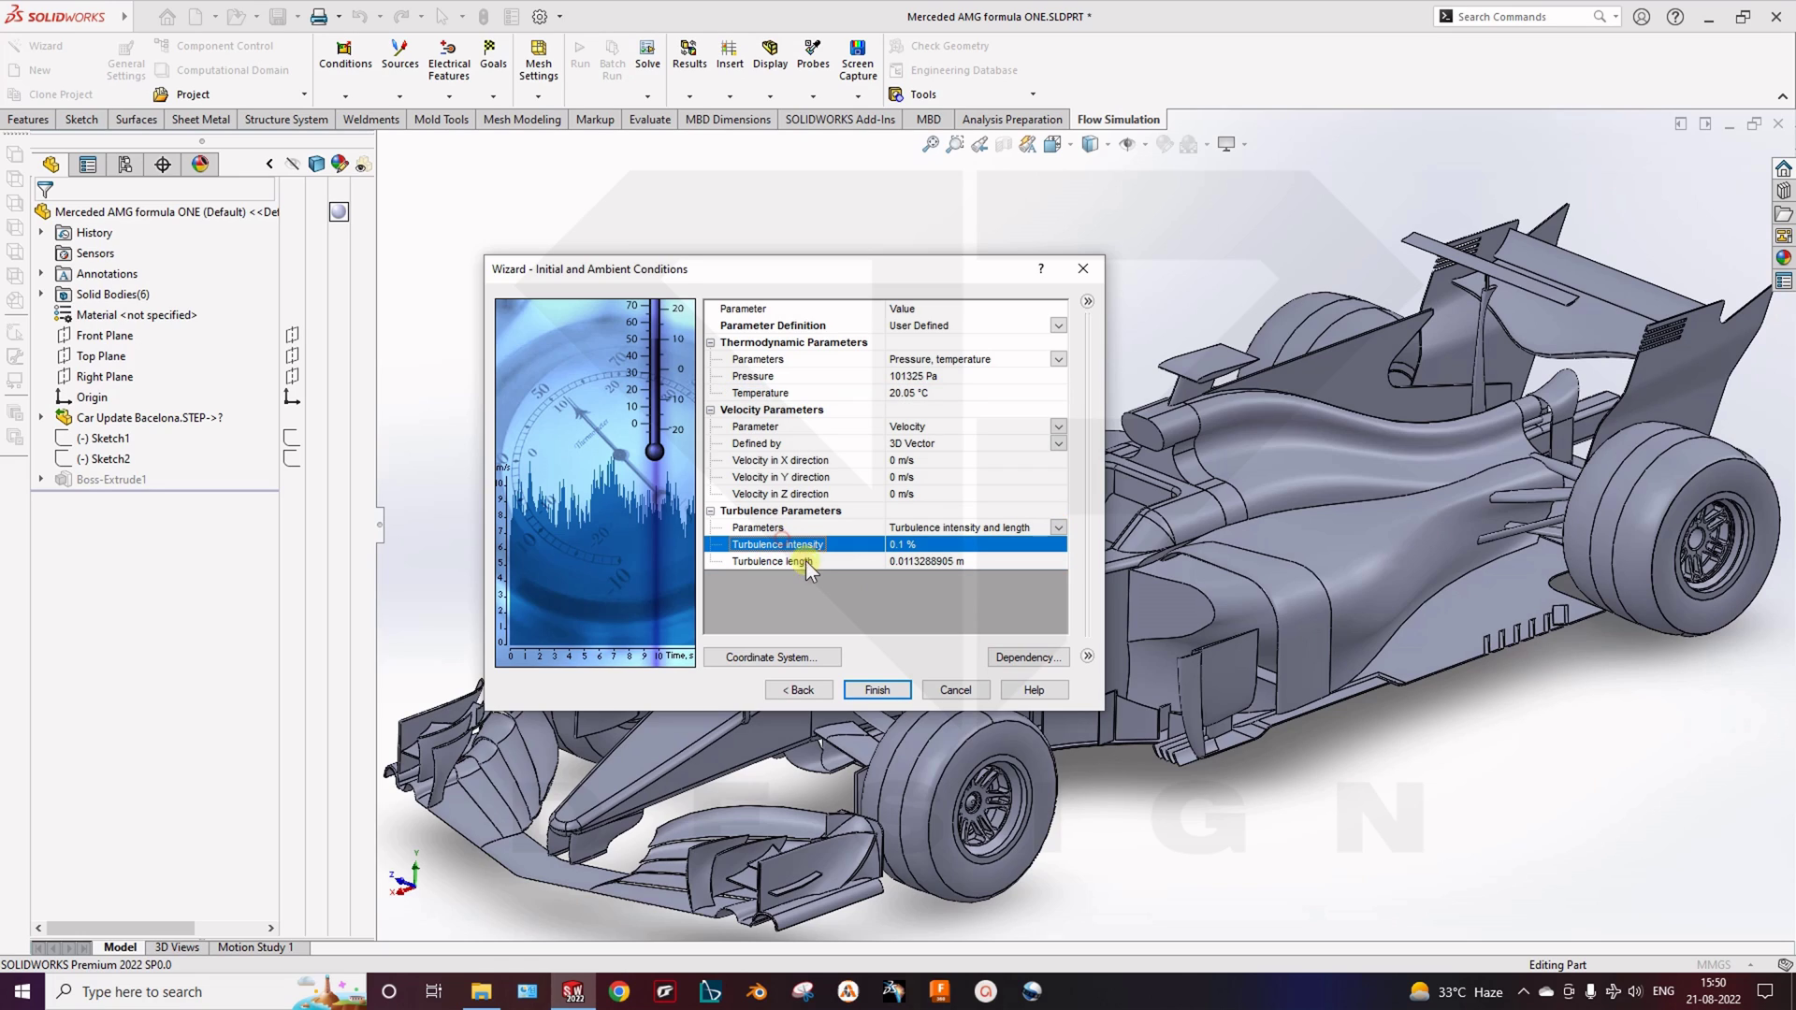
pyautogui.click(793, 561)
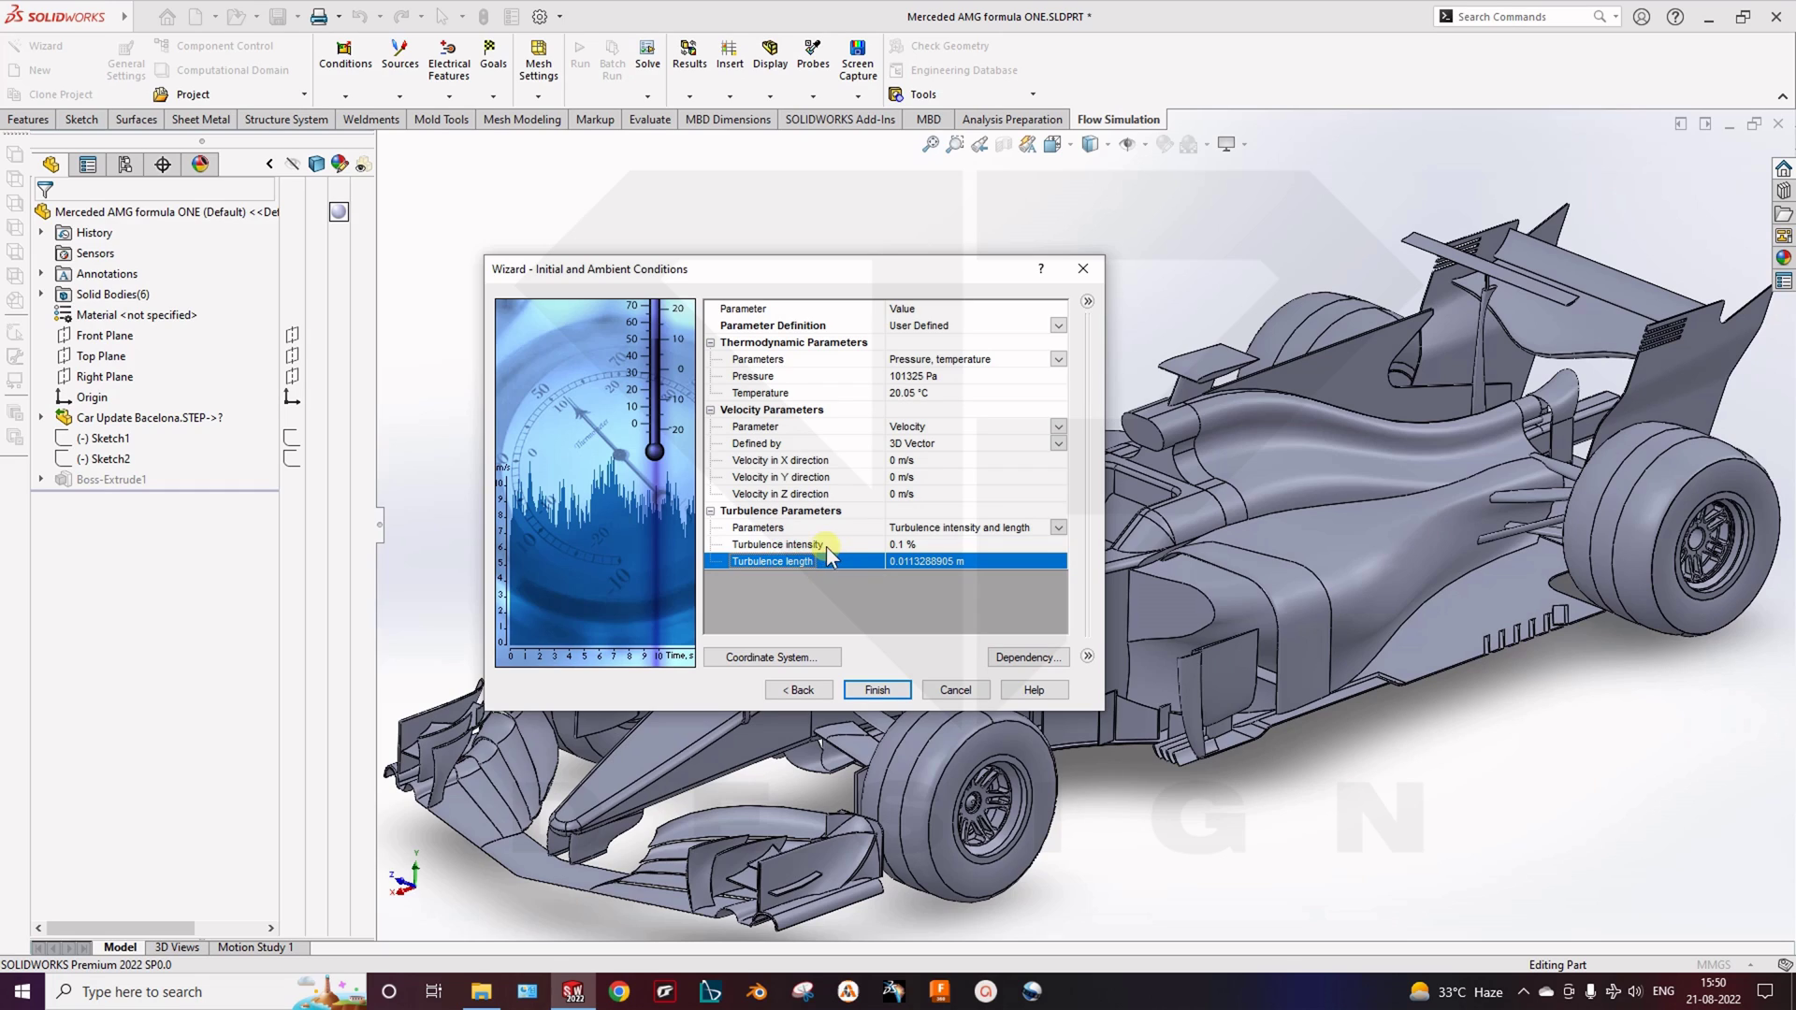
pyautogui.click(827, 550)
pyautogui.scroll(-4, 1254, 682)
pyautogui.scroll(5, 1253, 685)
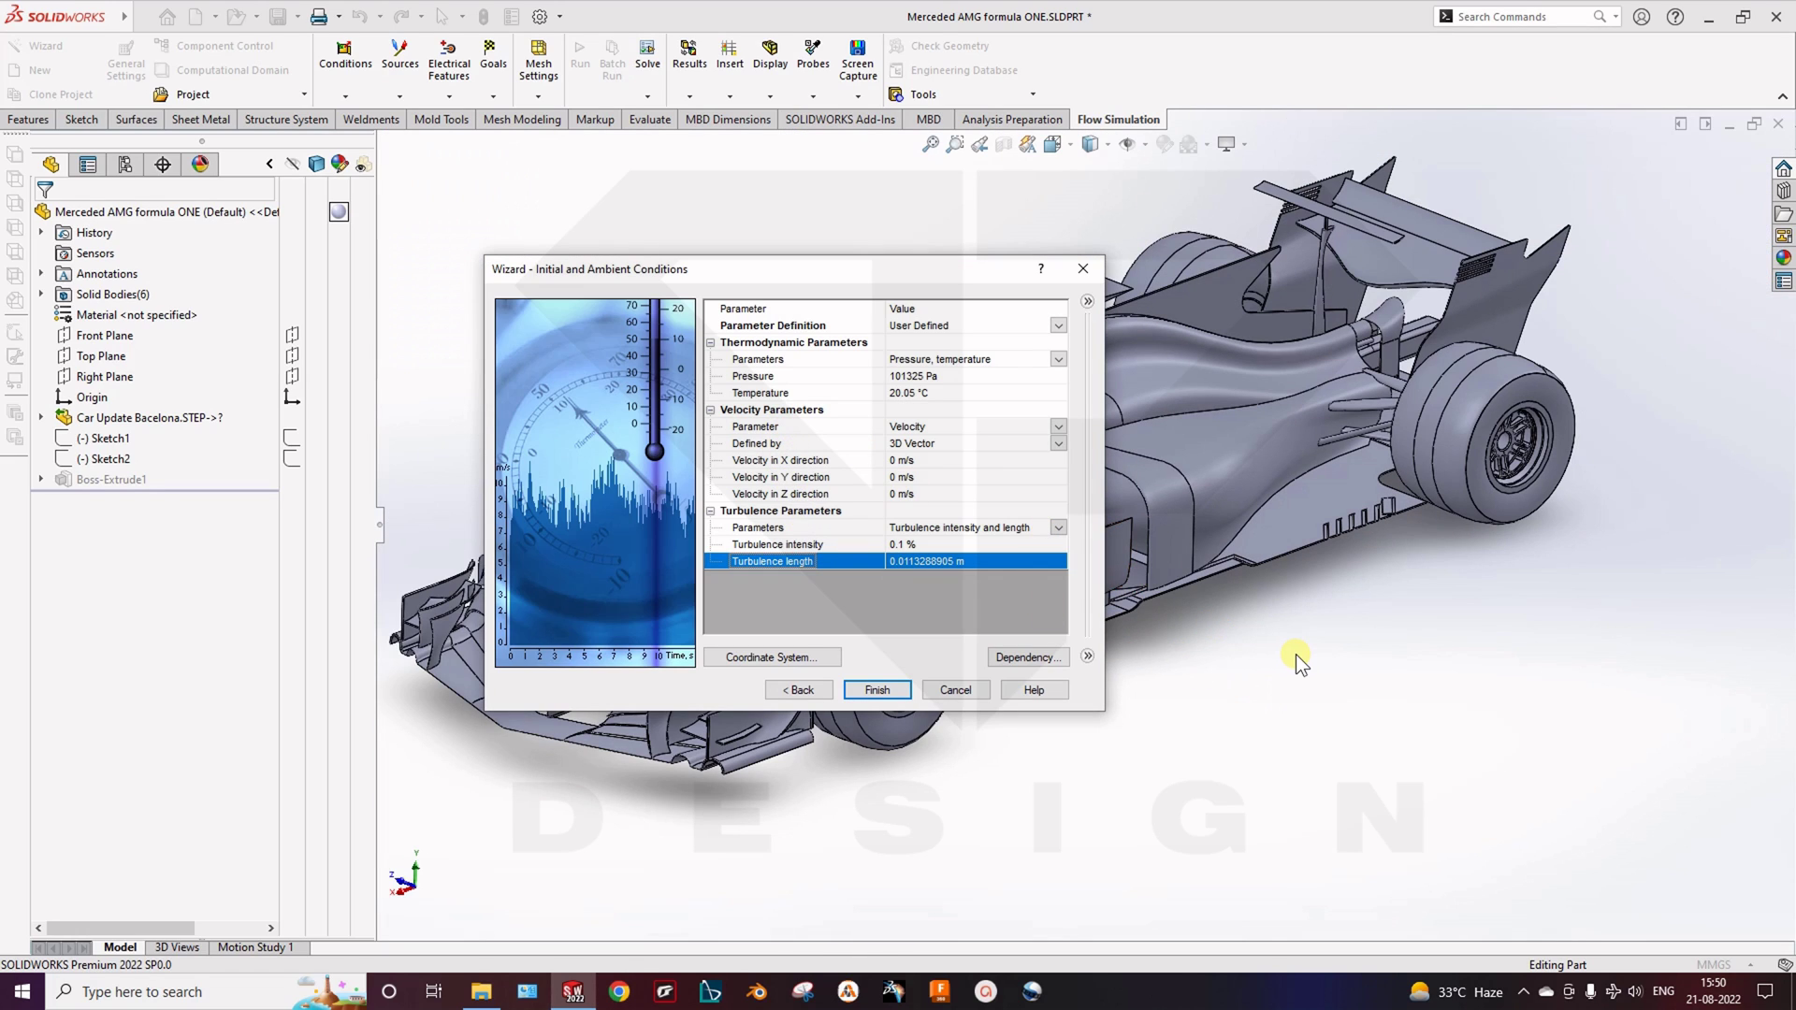
# Move the wizard window clear of the car and show the model from the side in the Back view
pyautogui.moveTo(805, 278); pyautogui.dragTo(401, 210)
pyautogui.scroll(4, 1020, 531)
pyautogui.click(964, 501)
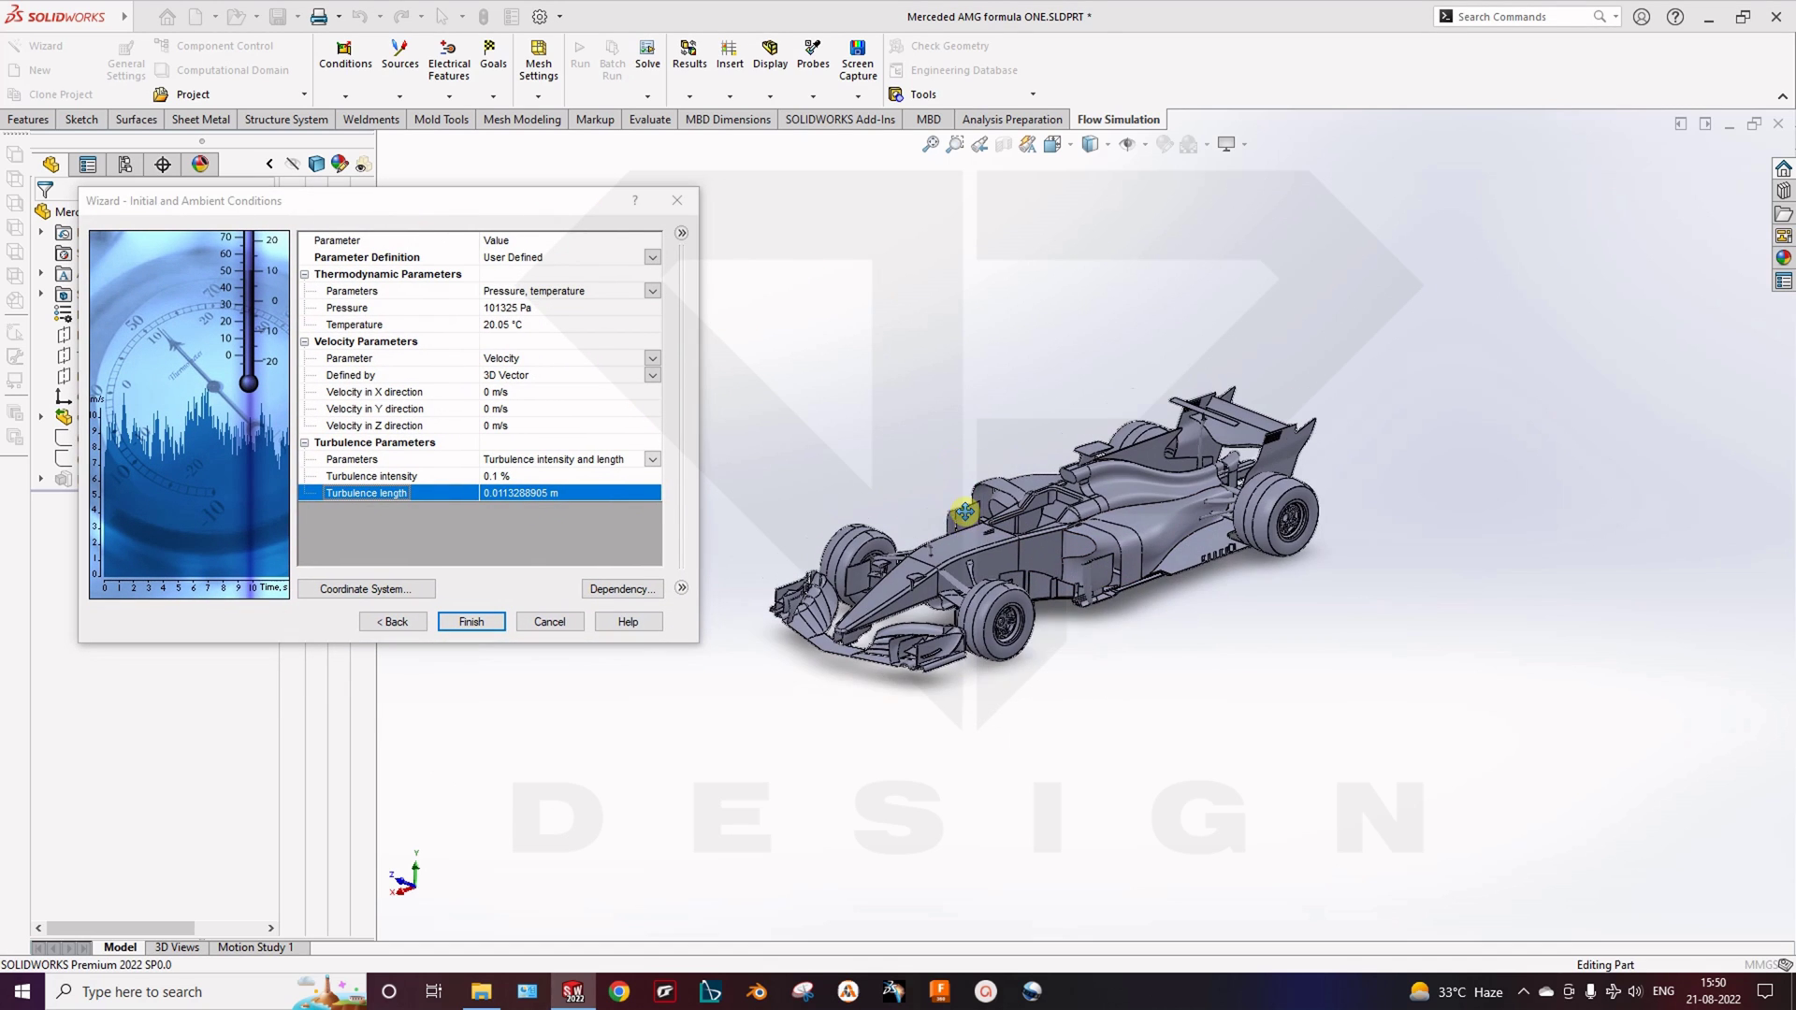
pyautogui.press('space')
pyautogui.click(884, 655)
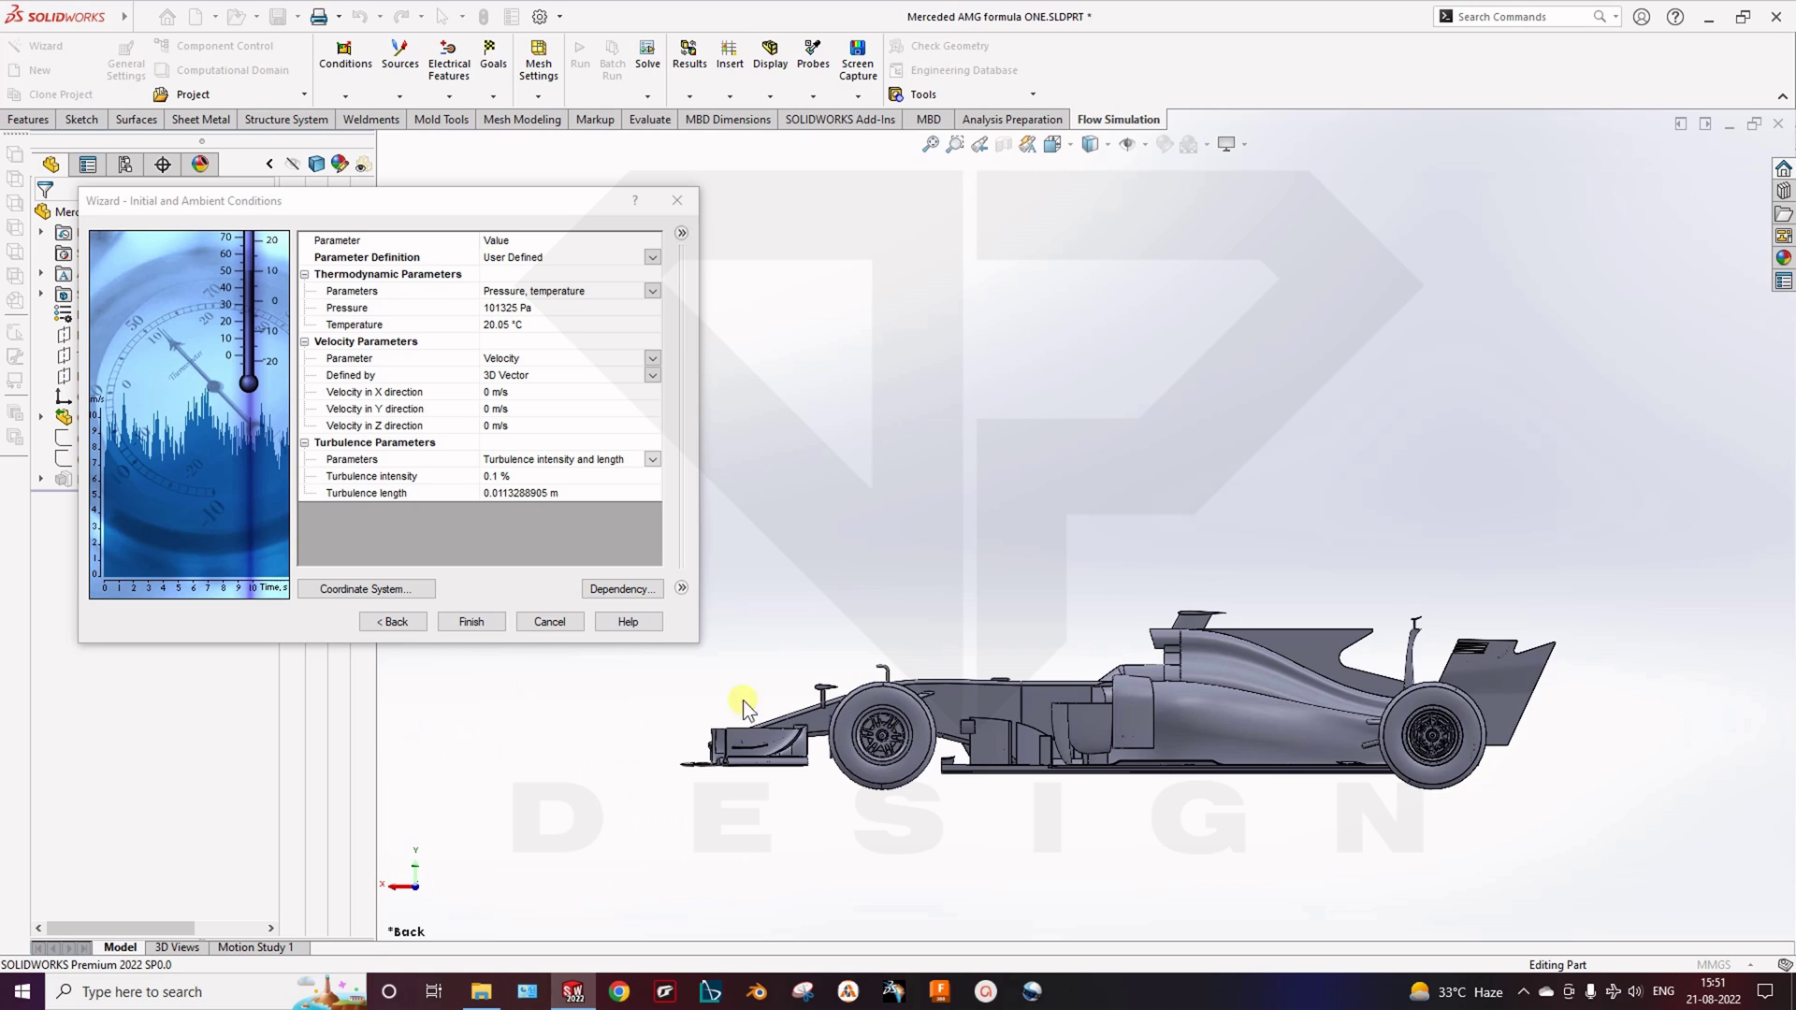
# Try to enter the velocity in X direction as 100kph
pyautogui.click(510, 392)
pyautogui.moveTo(529, 394); pyautogui.dragTo(459, 395)
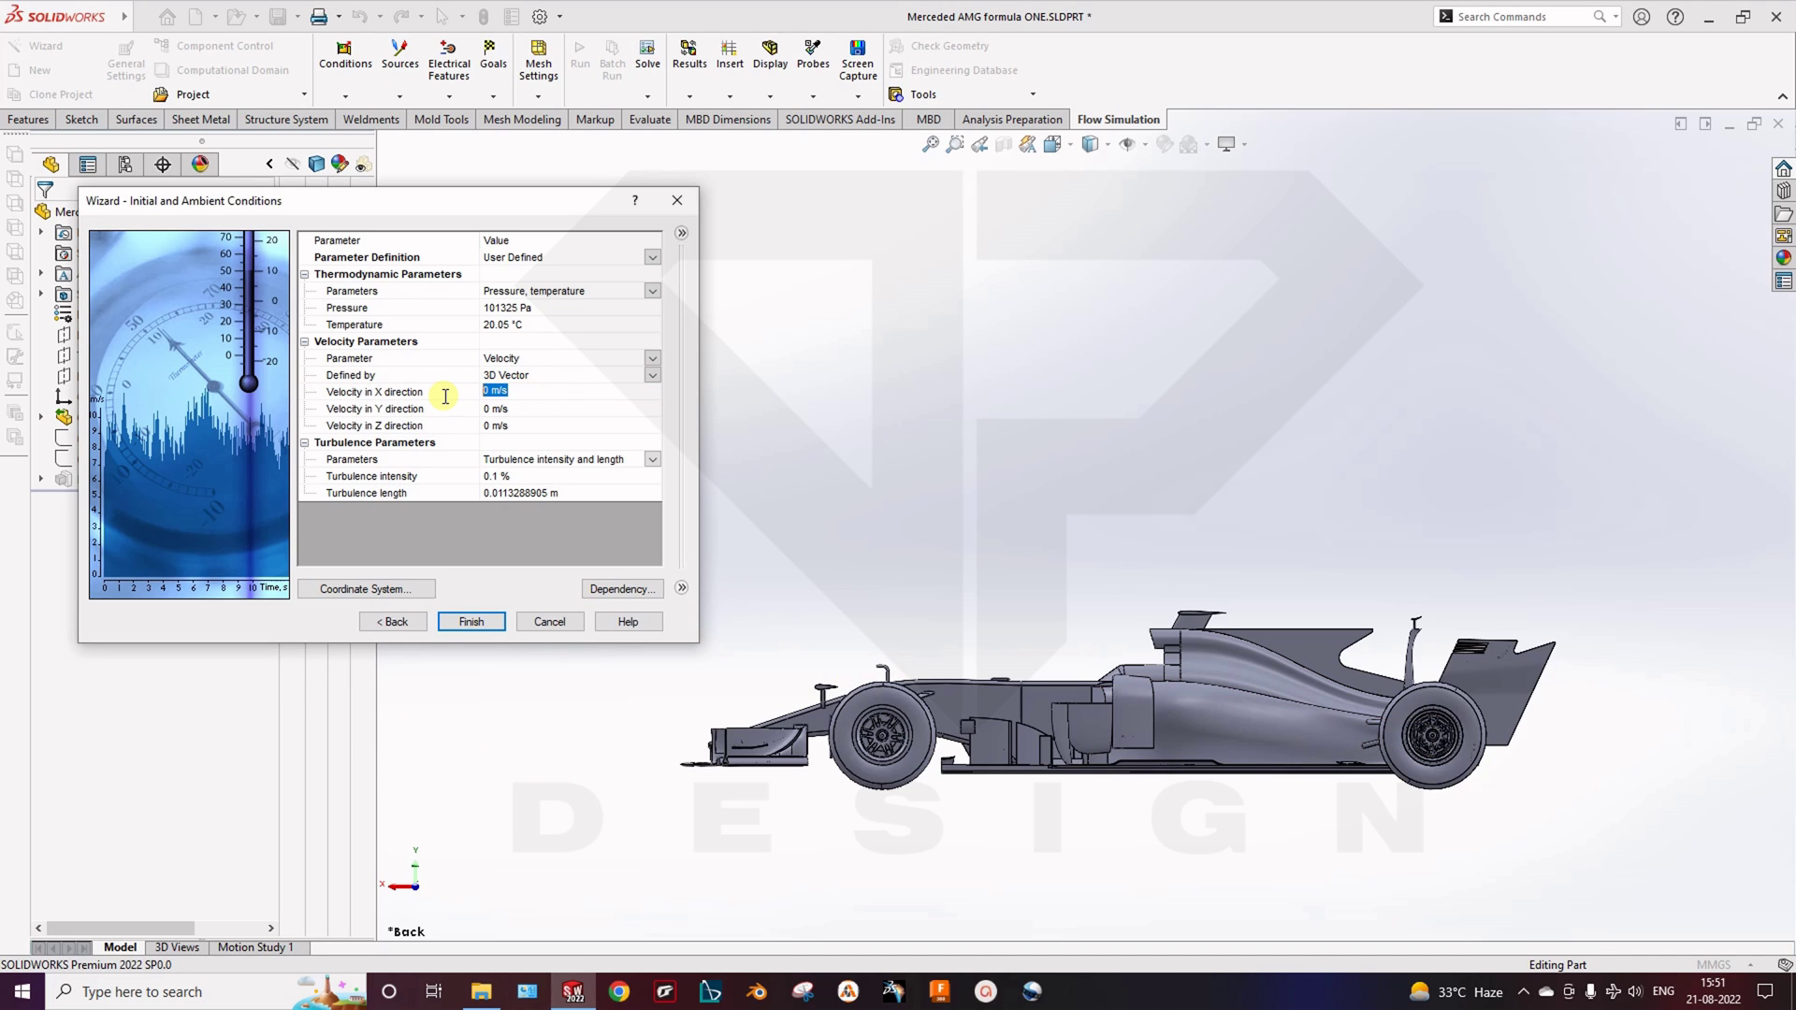
pyautogui.write('100kph')
pyautogui.press('Return')
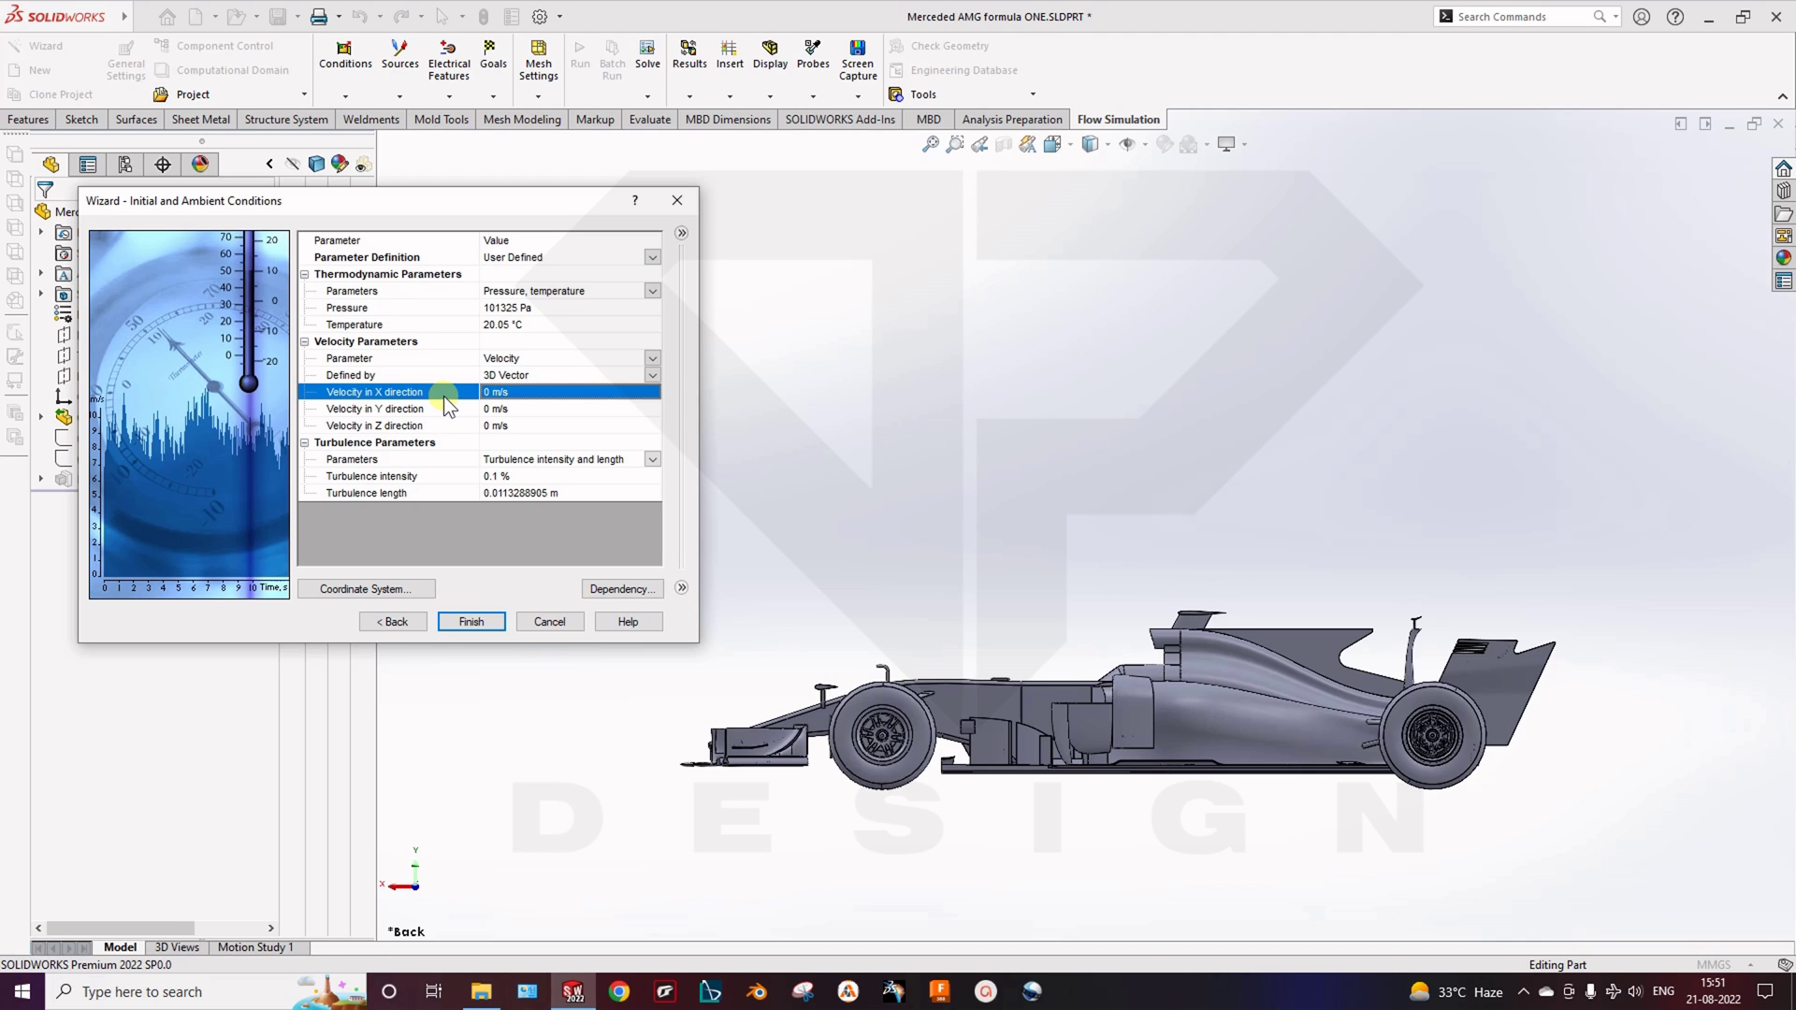
# Set the velocity in X direction to -100 km/h and finish the wizard
pyautogui.click(464, 394)
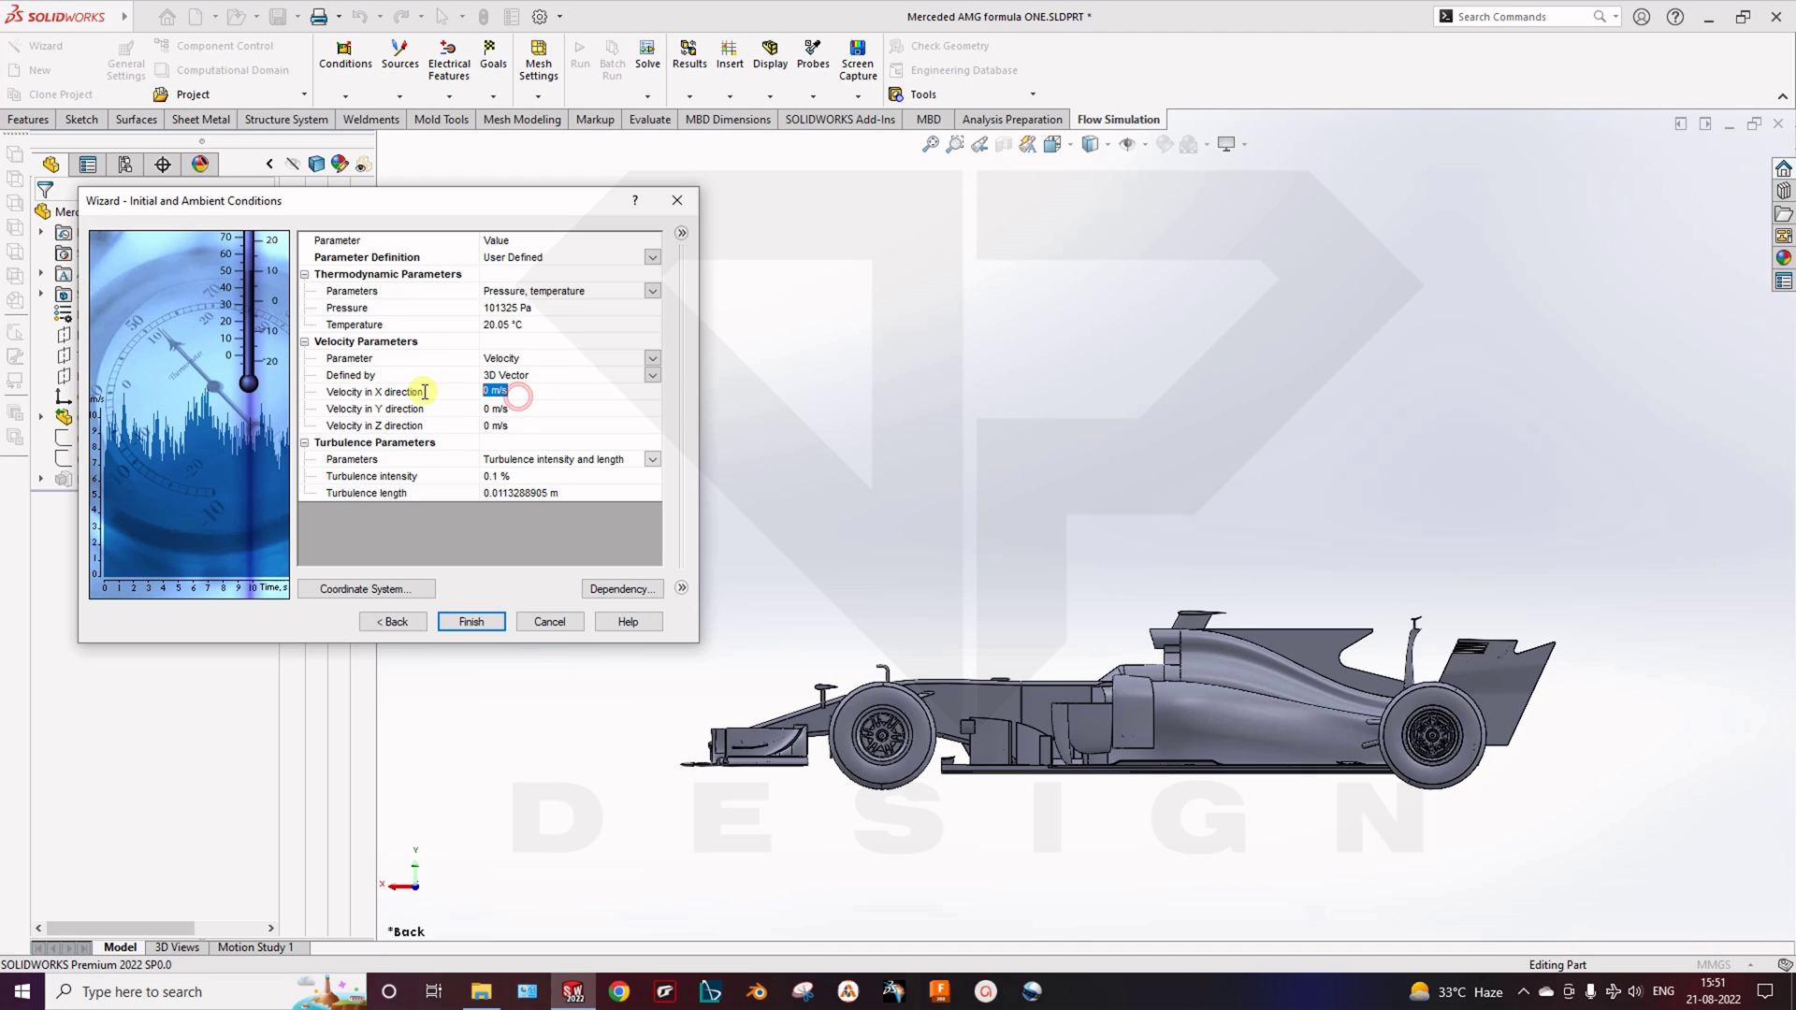
pyautogui.write('-100km/h')
pyautogui.press('Return')
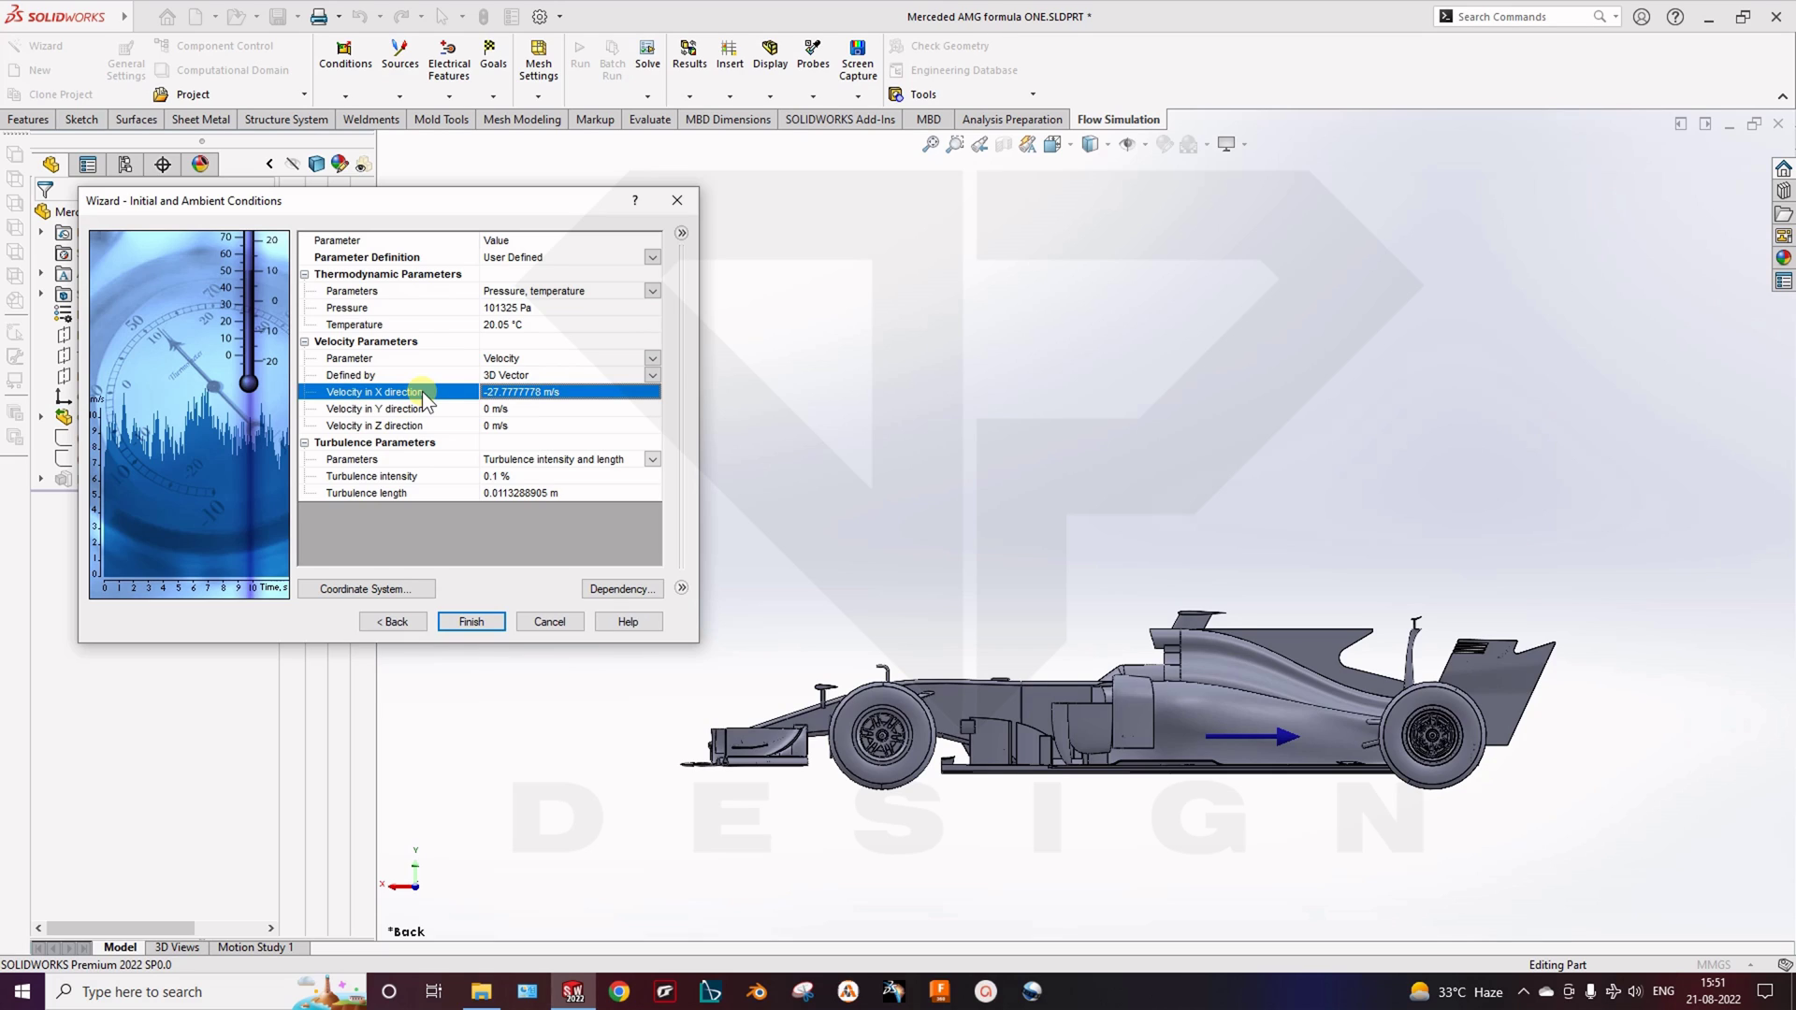
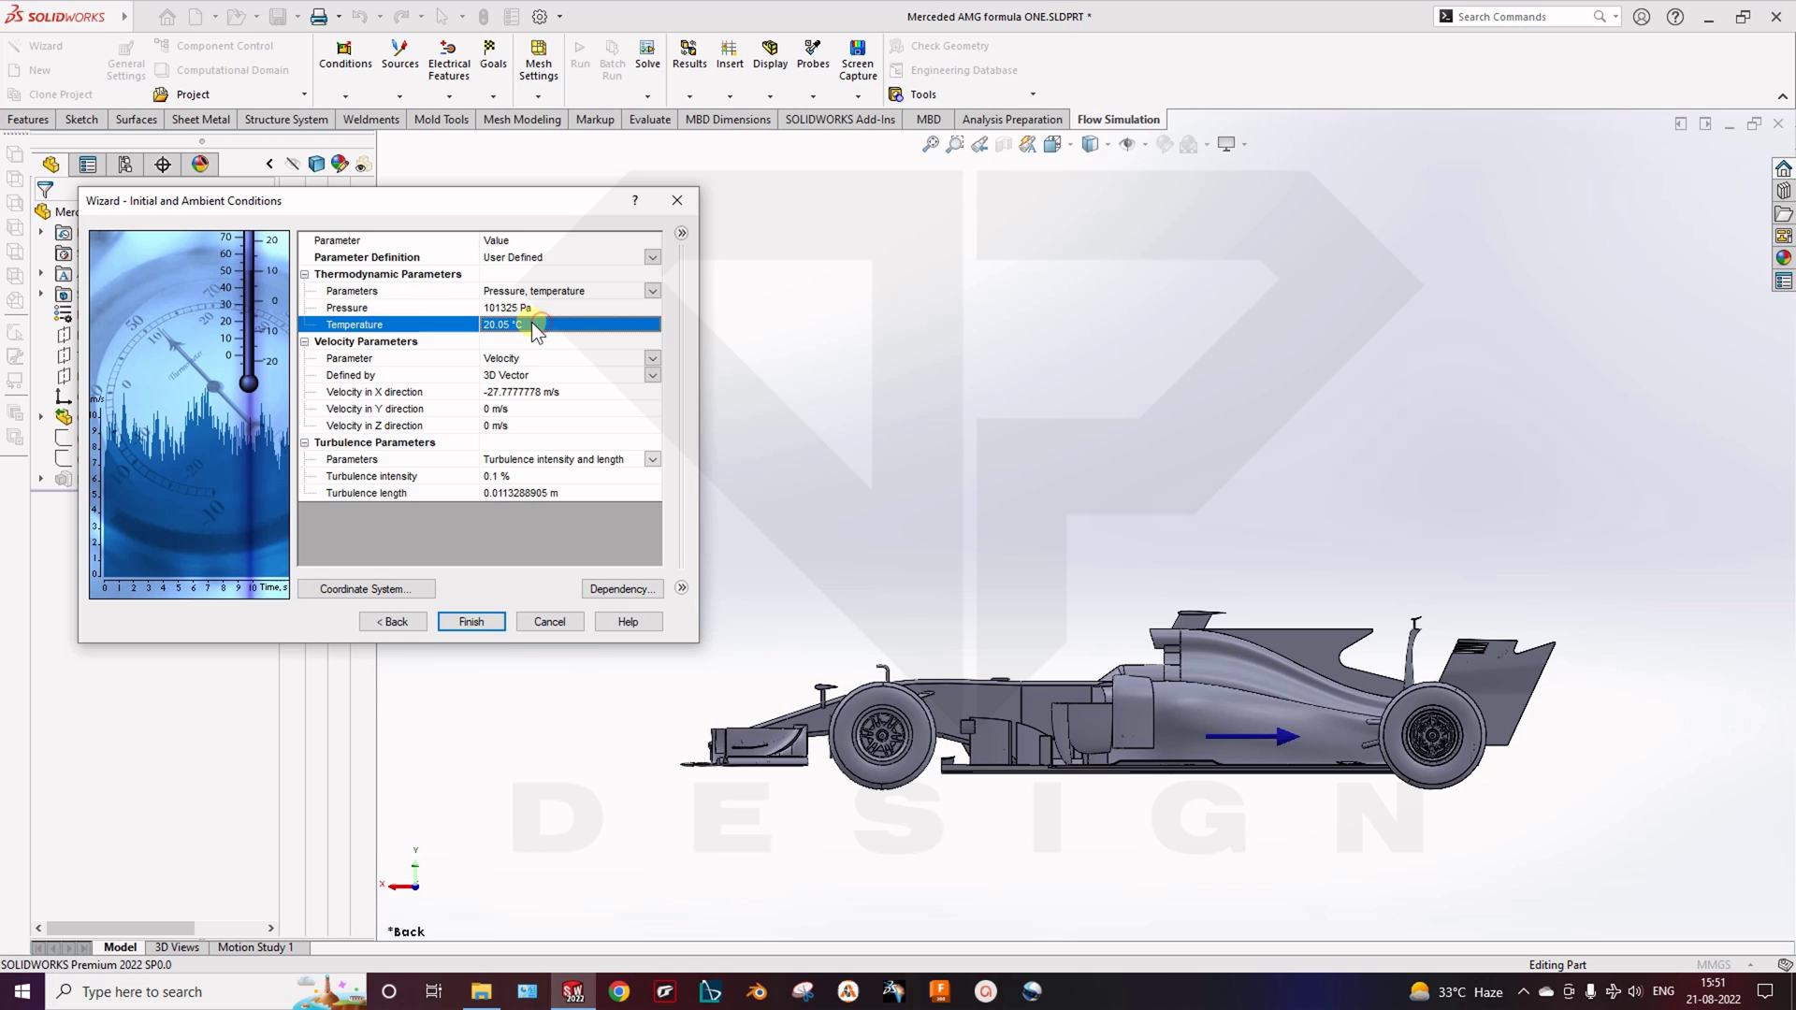
pyautogui.click(554, 359)
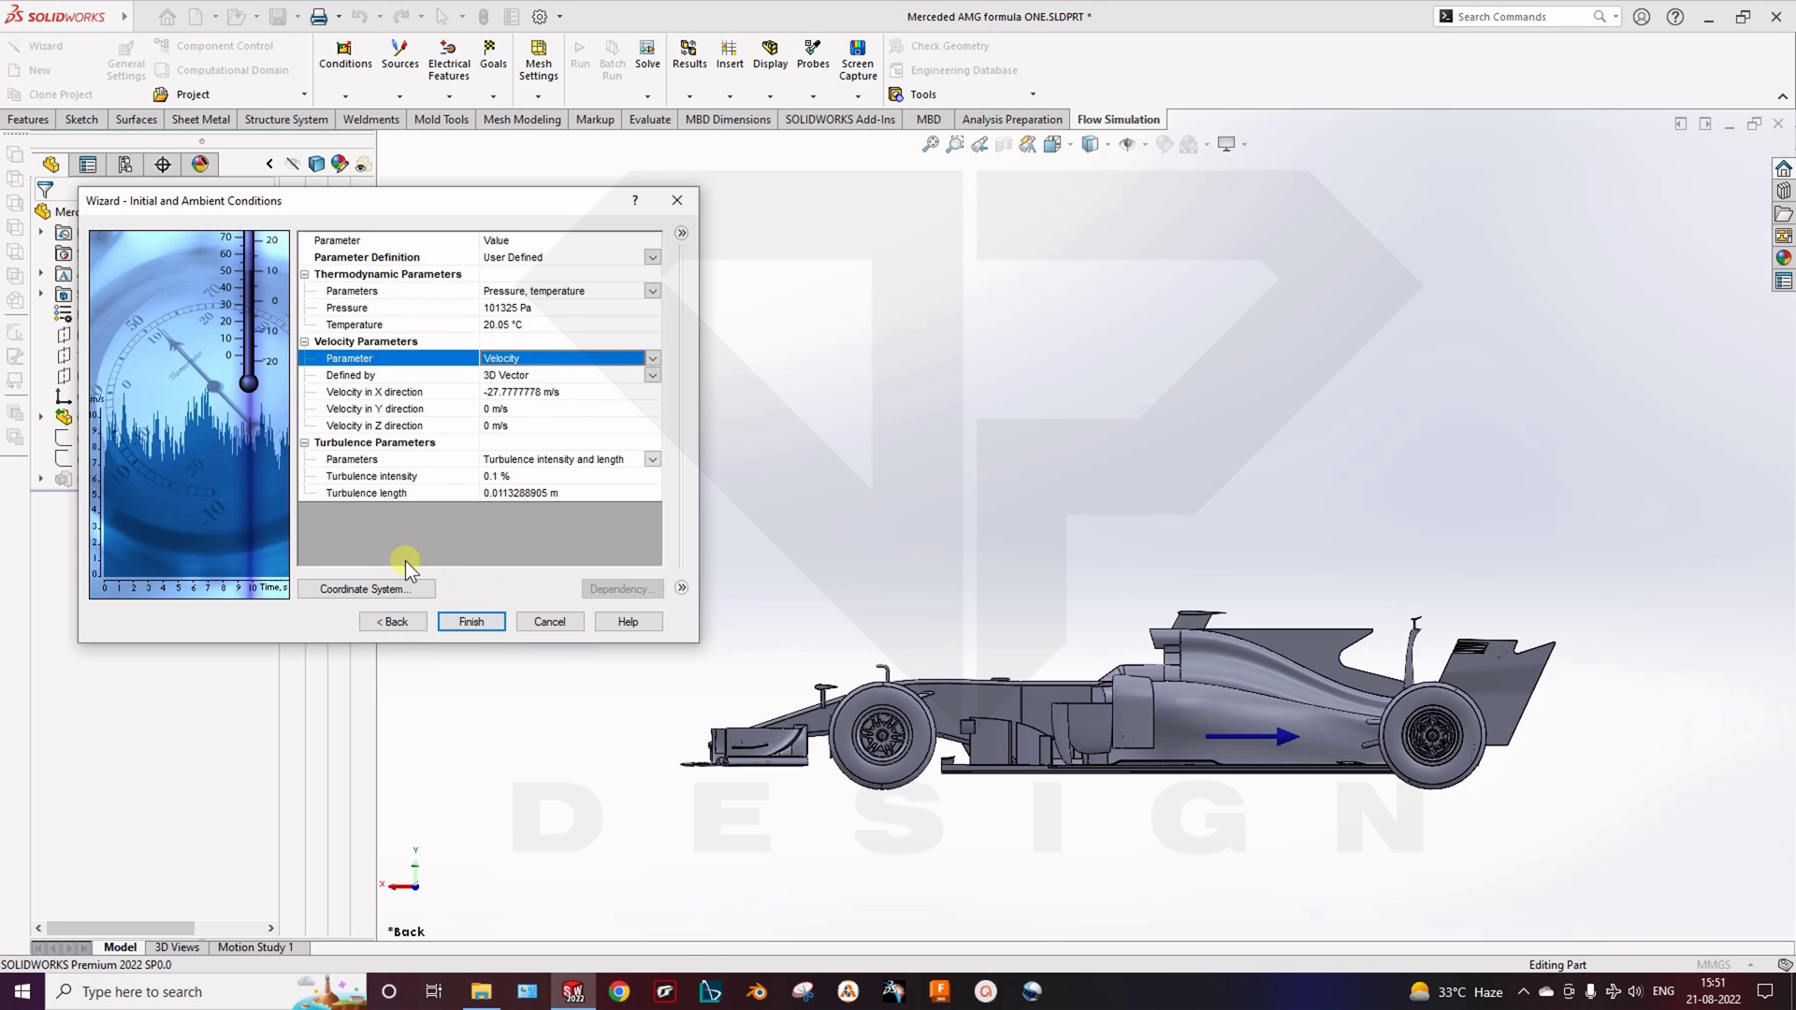
pyautogui.click(483, 618)
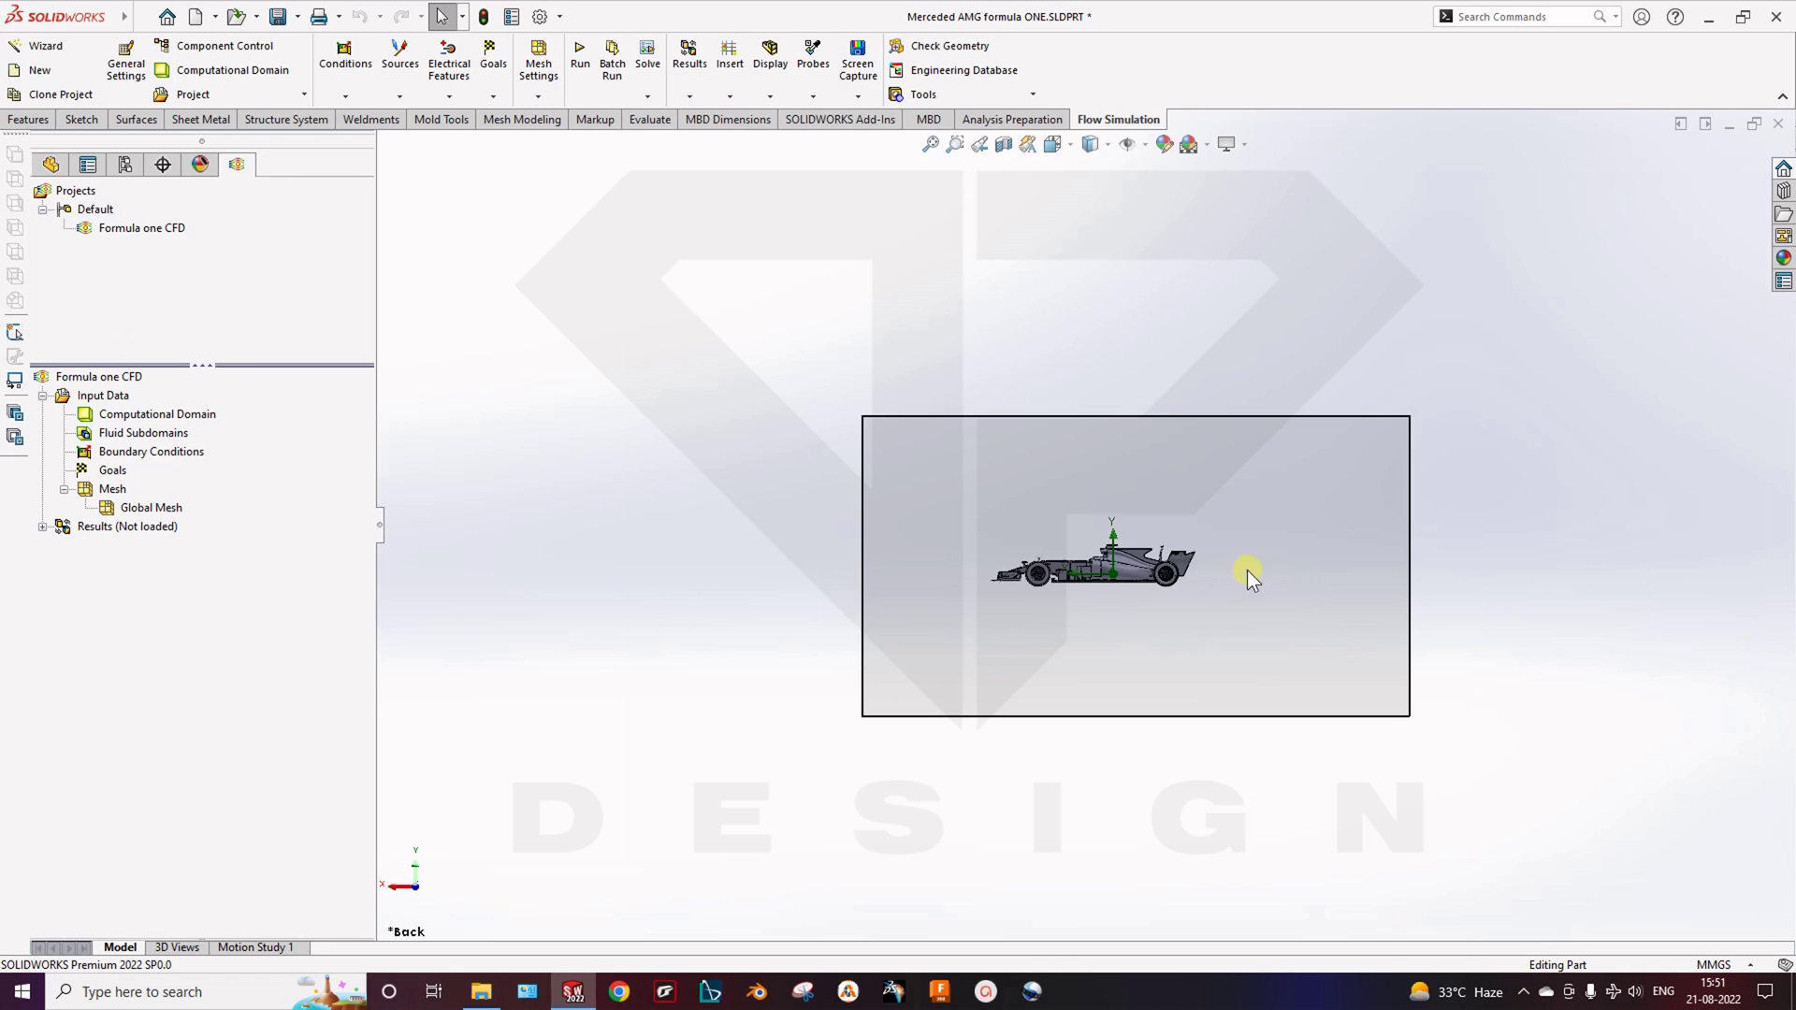
# Extend the computational domain far behind the car and raise its floor to just below the wheels, with Y min about -0.6 m
pyautogui.keyDown('ctrl'); pyautogui.moveTo(1248, 569); pyautogui.dragTo(1045, 585, button='middle'); pyautogui.keyUp('ctrl')
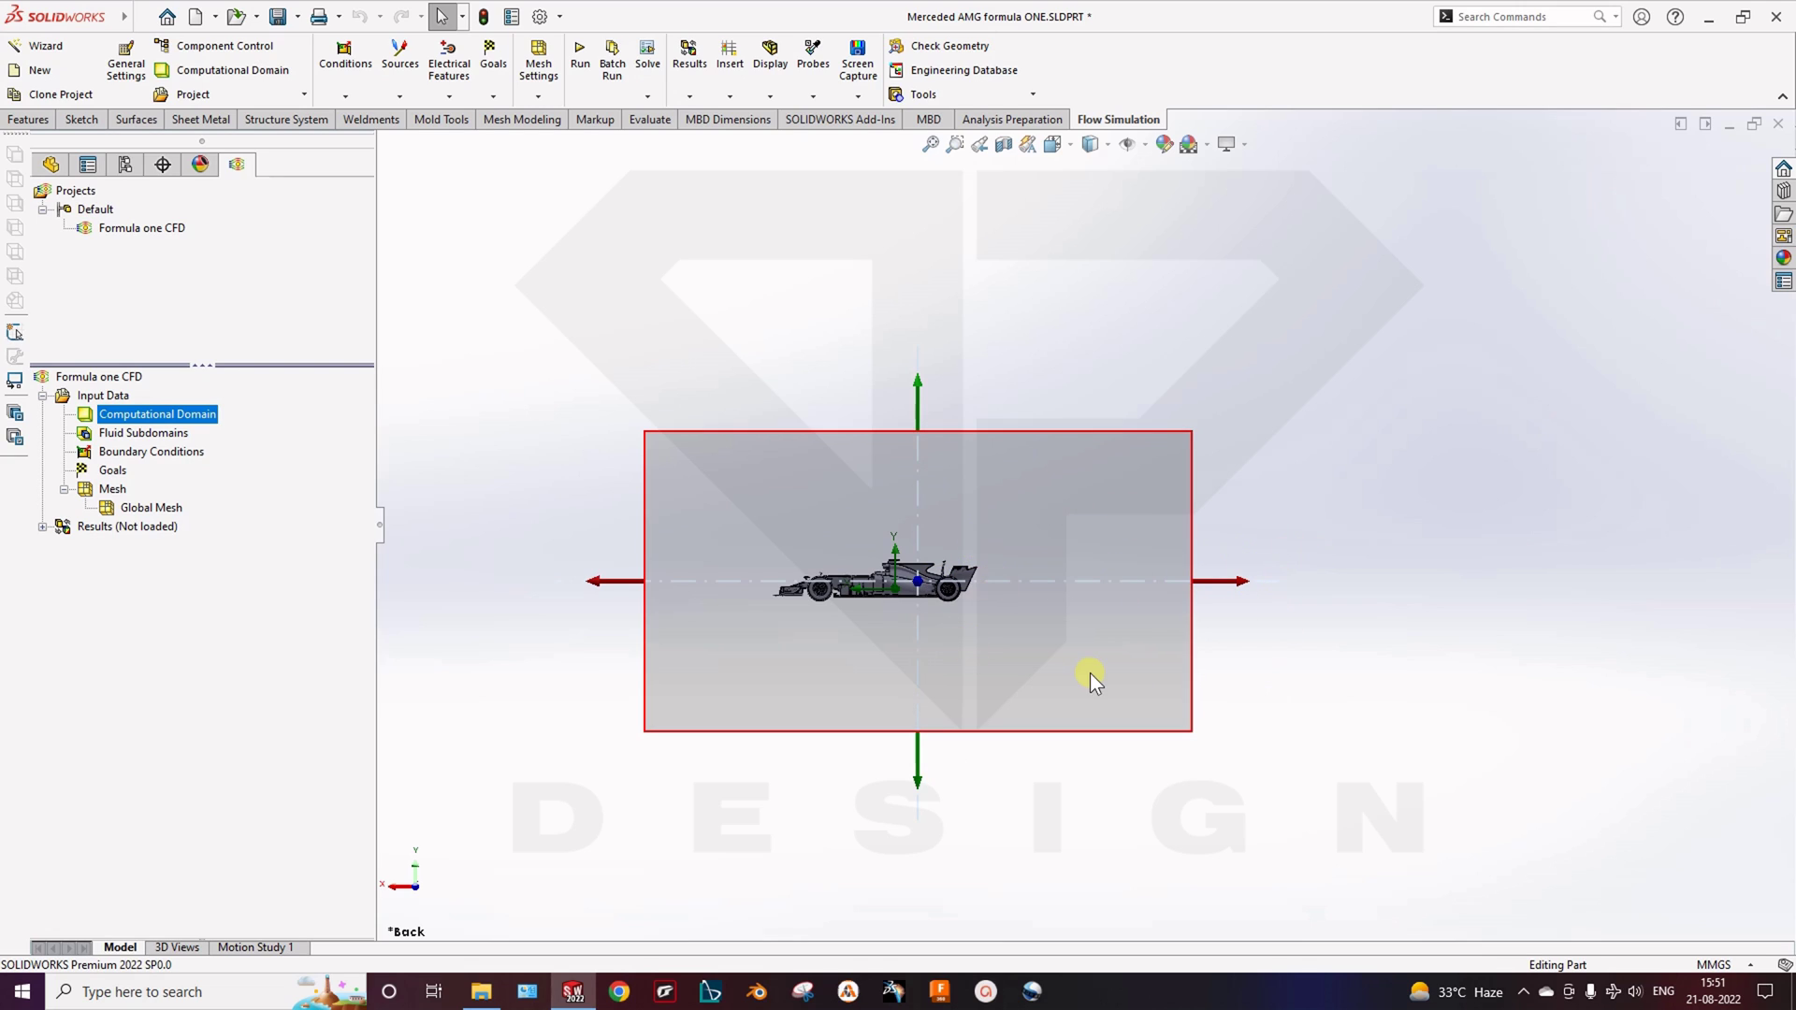
pyautogui.moveTo(1242, 581); pyautogui.dragTo(1670, 575)
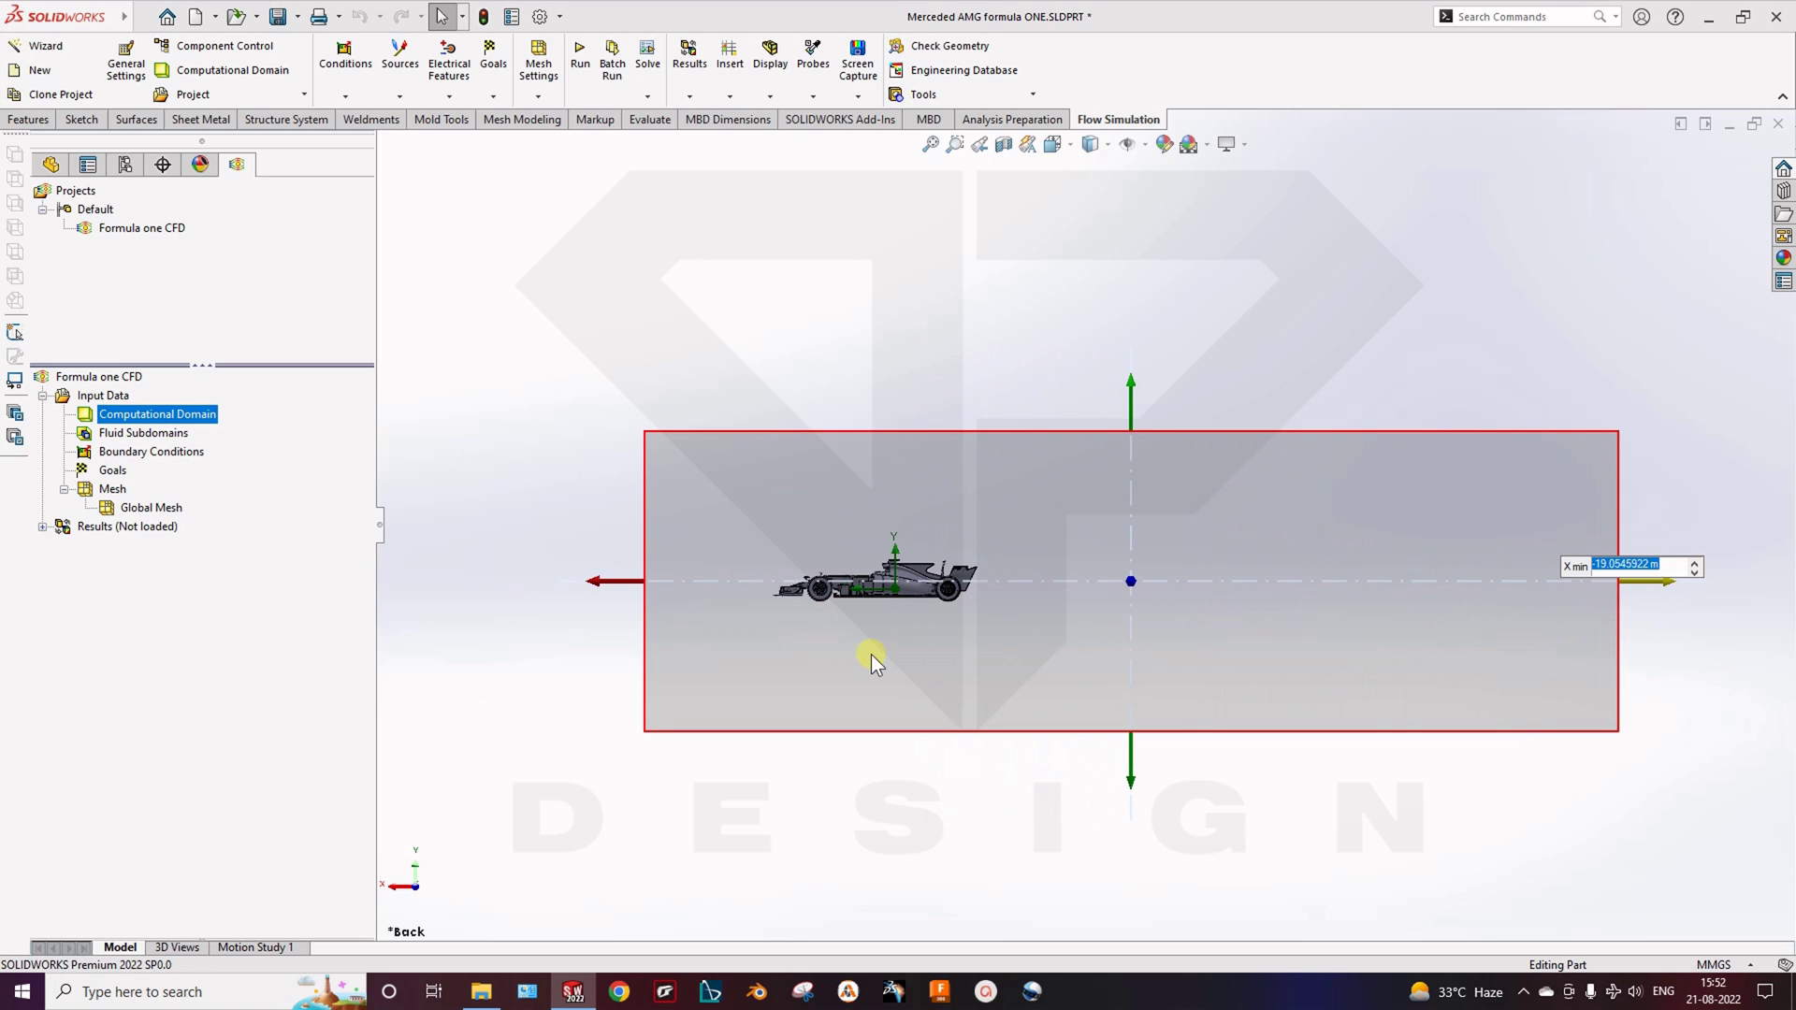
pyautogui.moveTo(1660, 582); pyautogui.dragTo(1705, 583)
pyautogui.moveTo(1155, 783); pyautogui.dragTo(1169, 662)
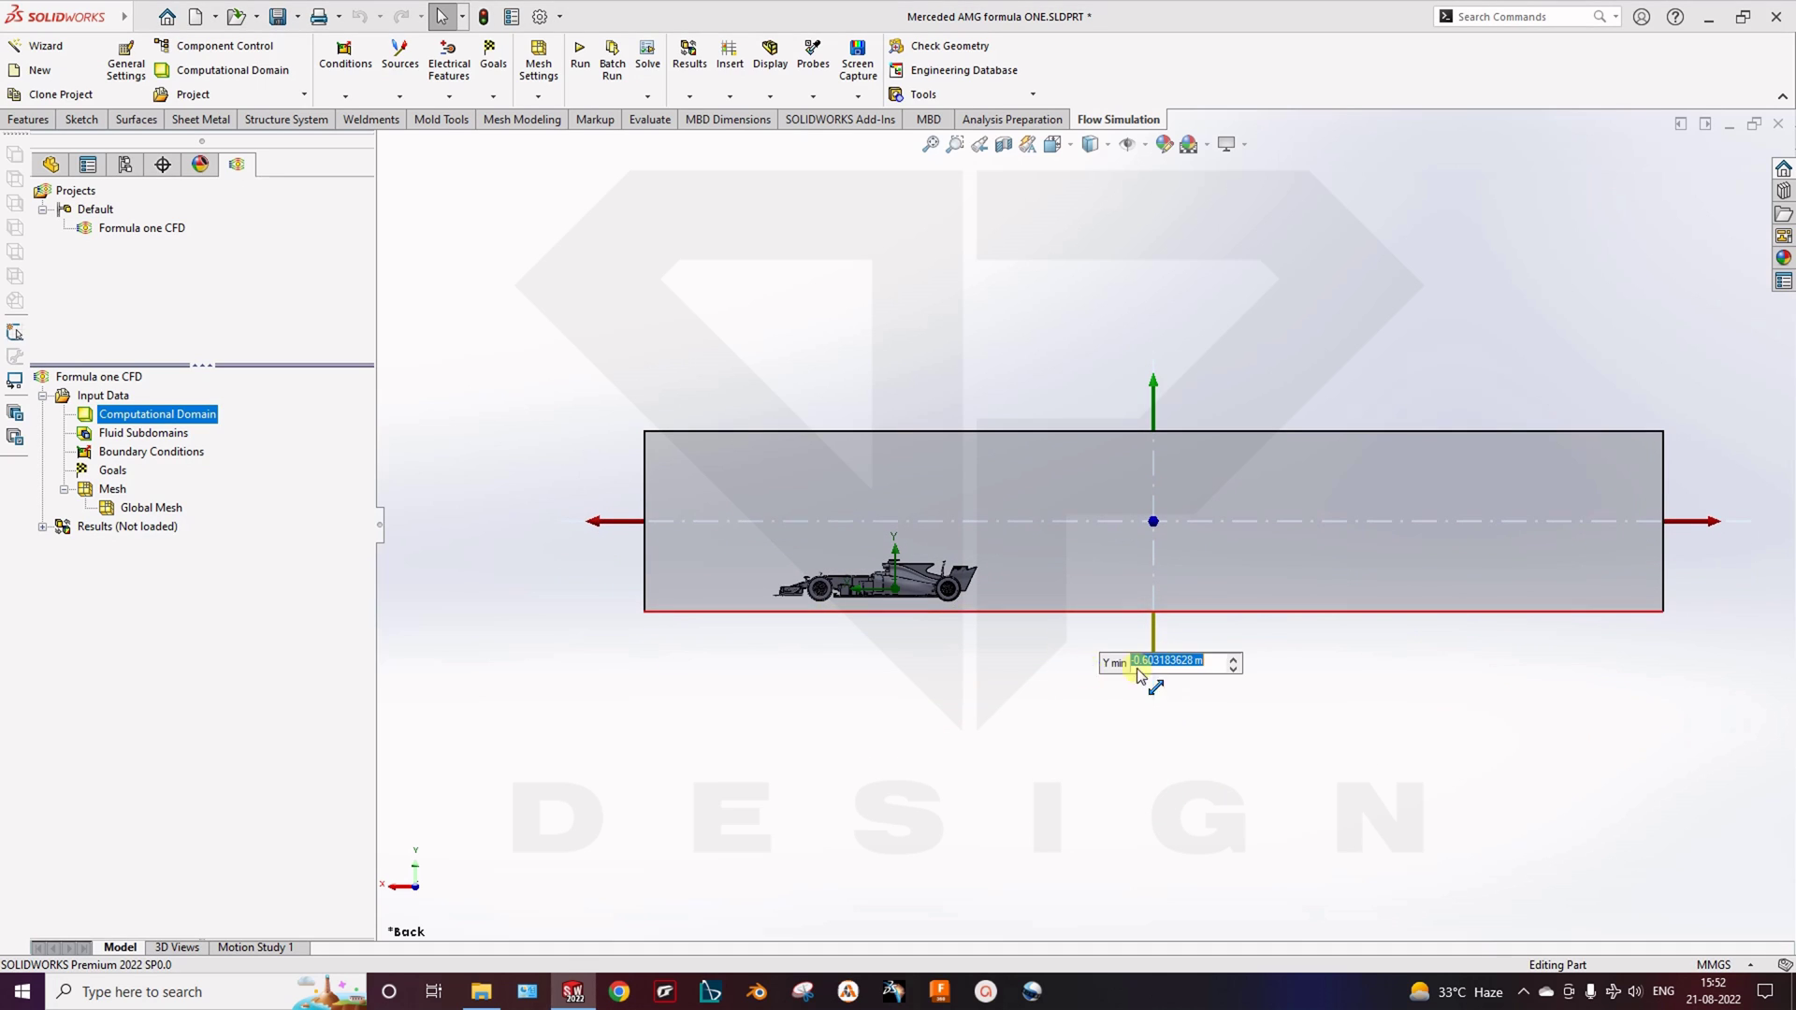
# Examine the gap between the wheels and the domain floor and the domain's extent around the car
pyautogui.moveTo(837, 671); pyautogui.dragTo(905, 703, button='middle')
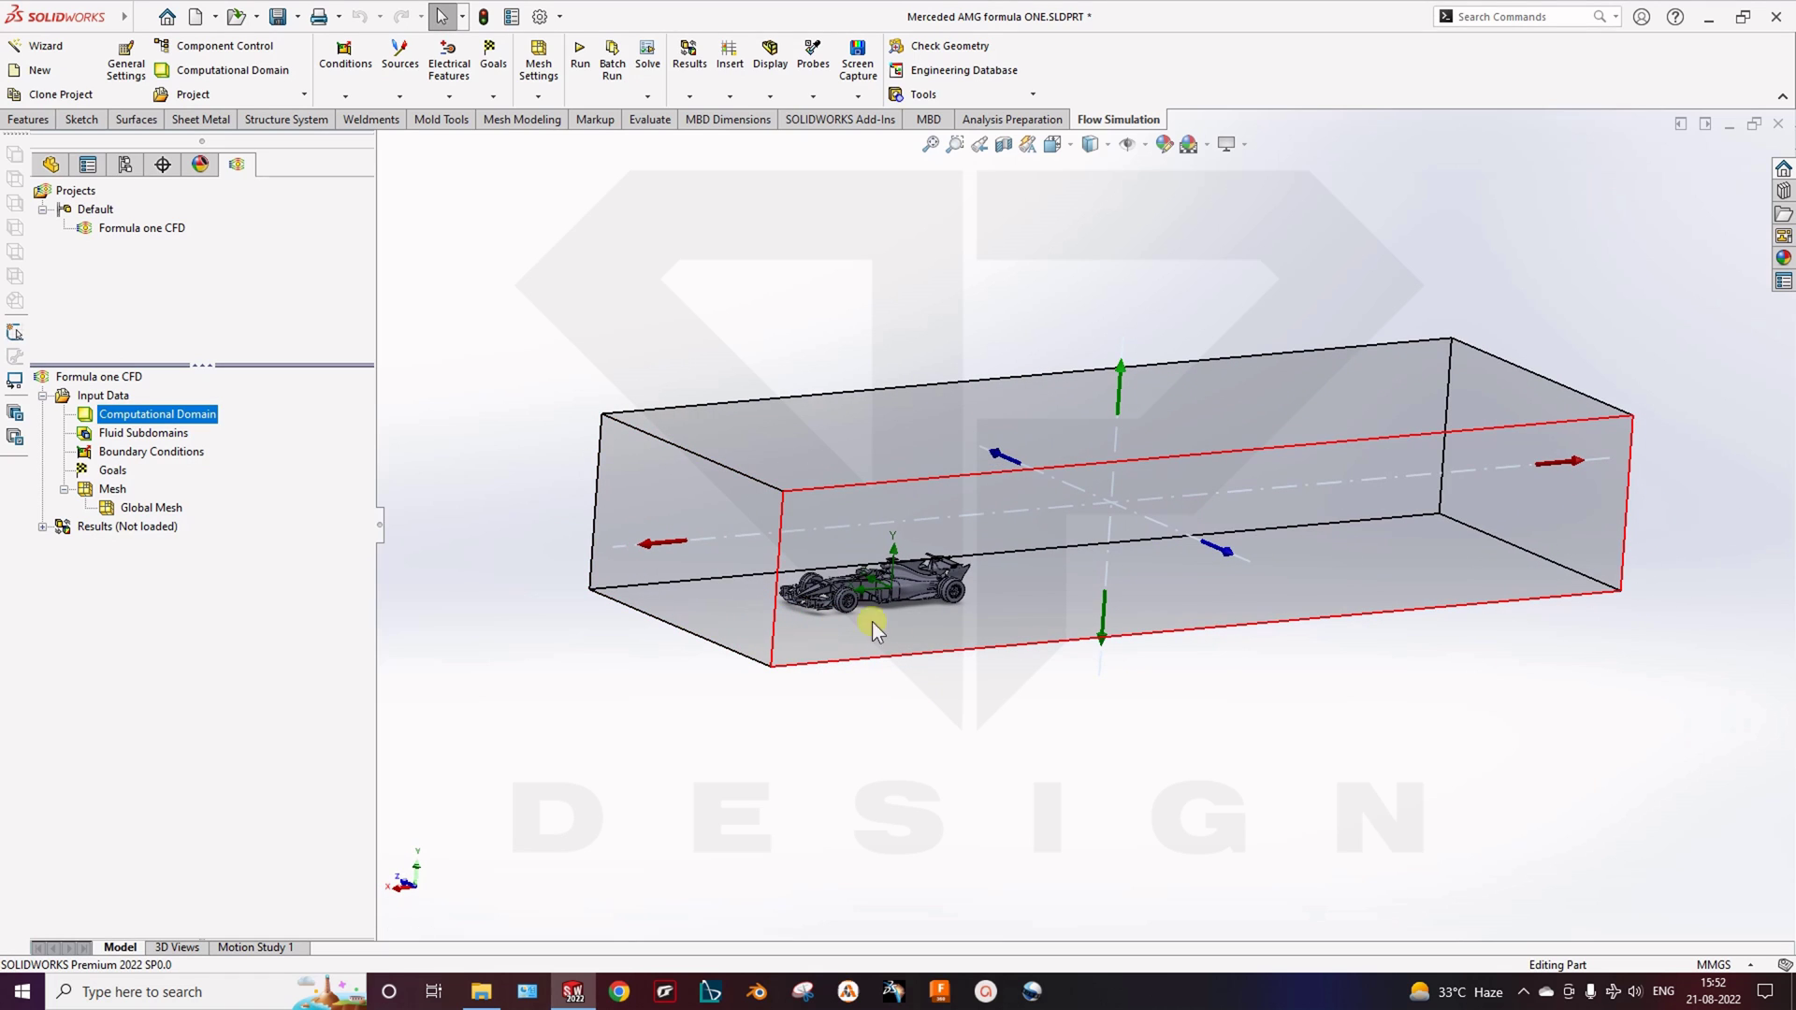
pyautogui.scroll(-3, 868, 570)
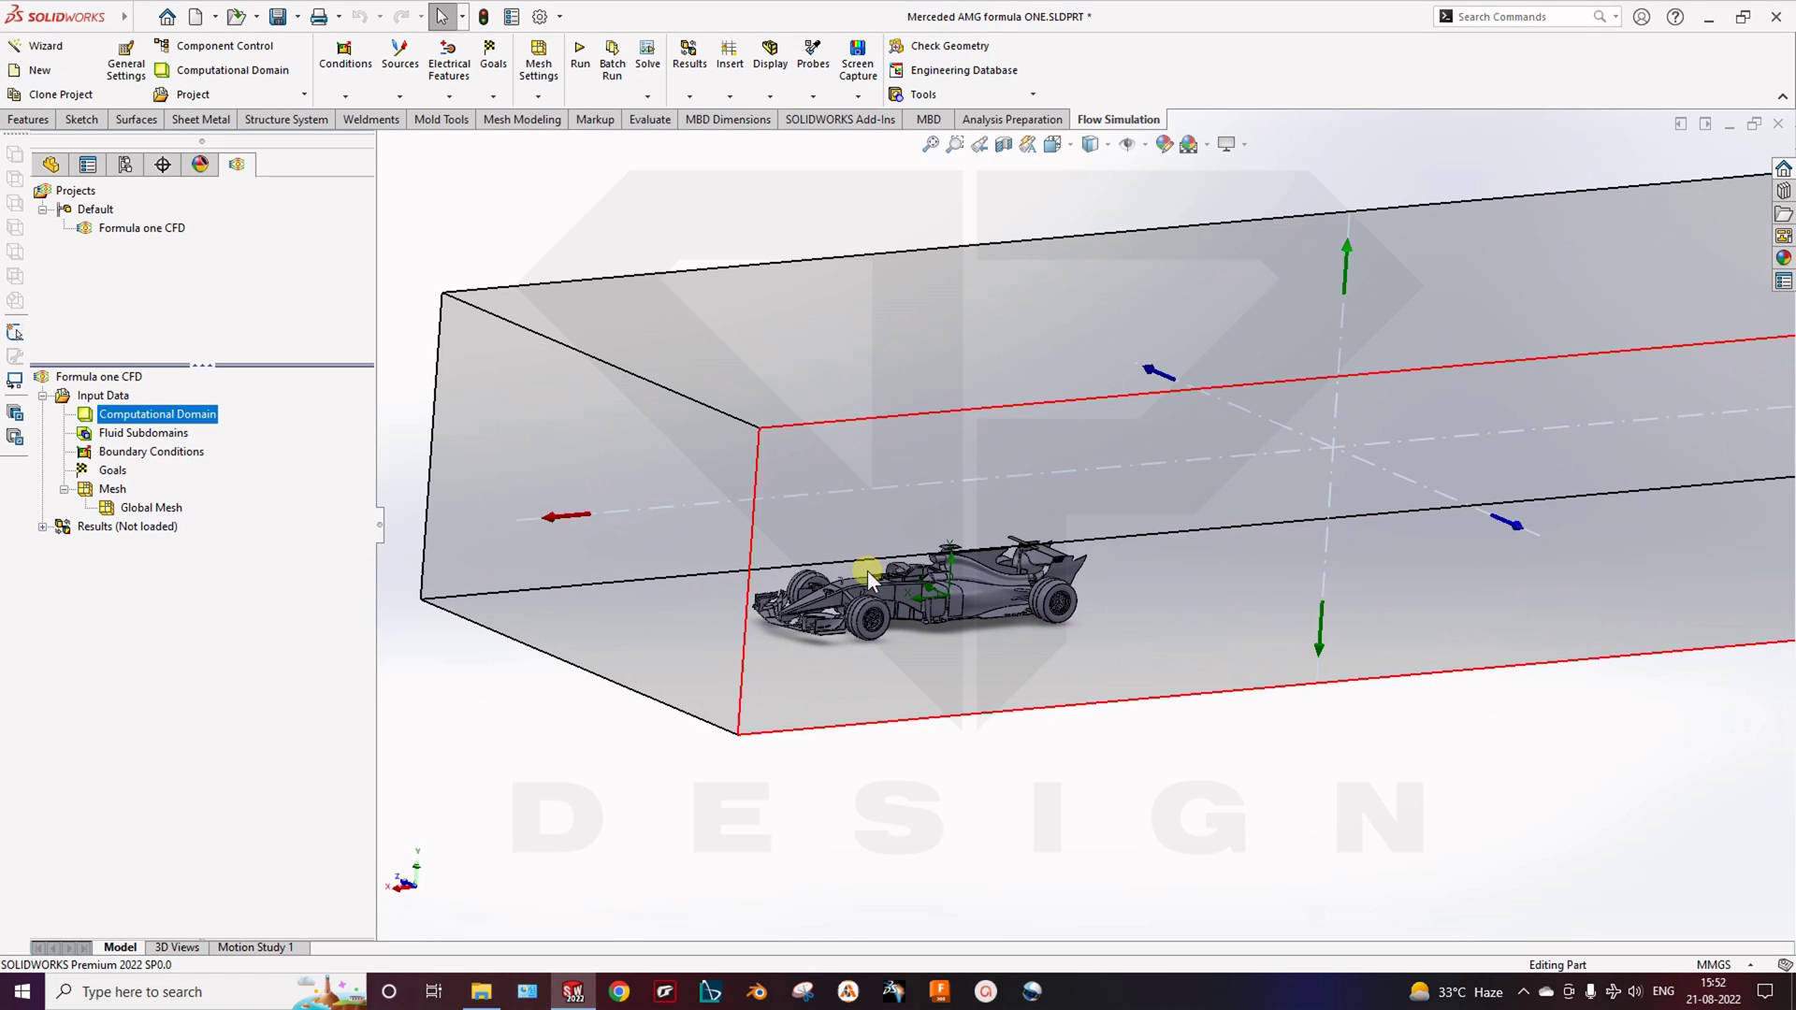
pyautogui.moveTo(885, 651); pyautogui.dragTo(871, 767, button='middle')
pyautogui.click(1022, 905)
pyautogui.scroll(3, 790, 687)
pyautogui.moveTo(955, 691); pyautogui.dragTo(765, 715, button='middle')
pyautogui.press('space')
pyautogui.click(824, 641)
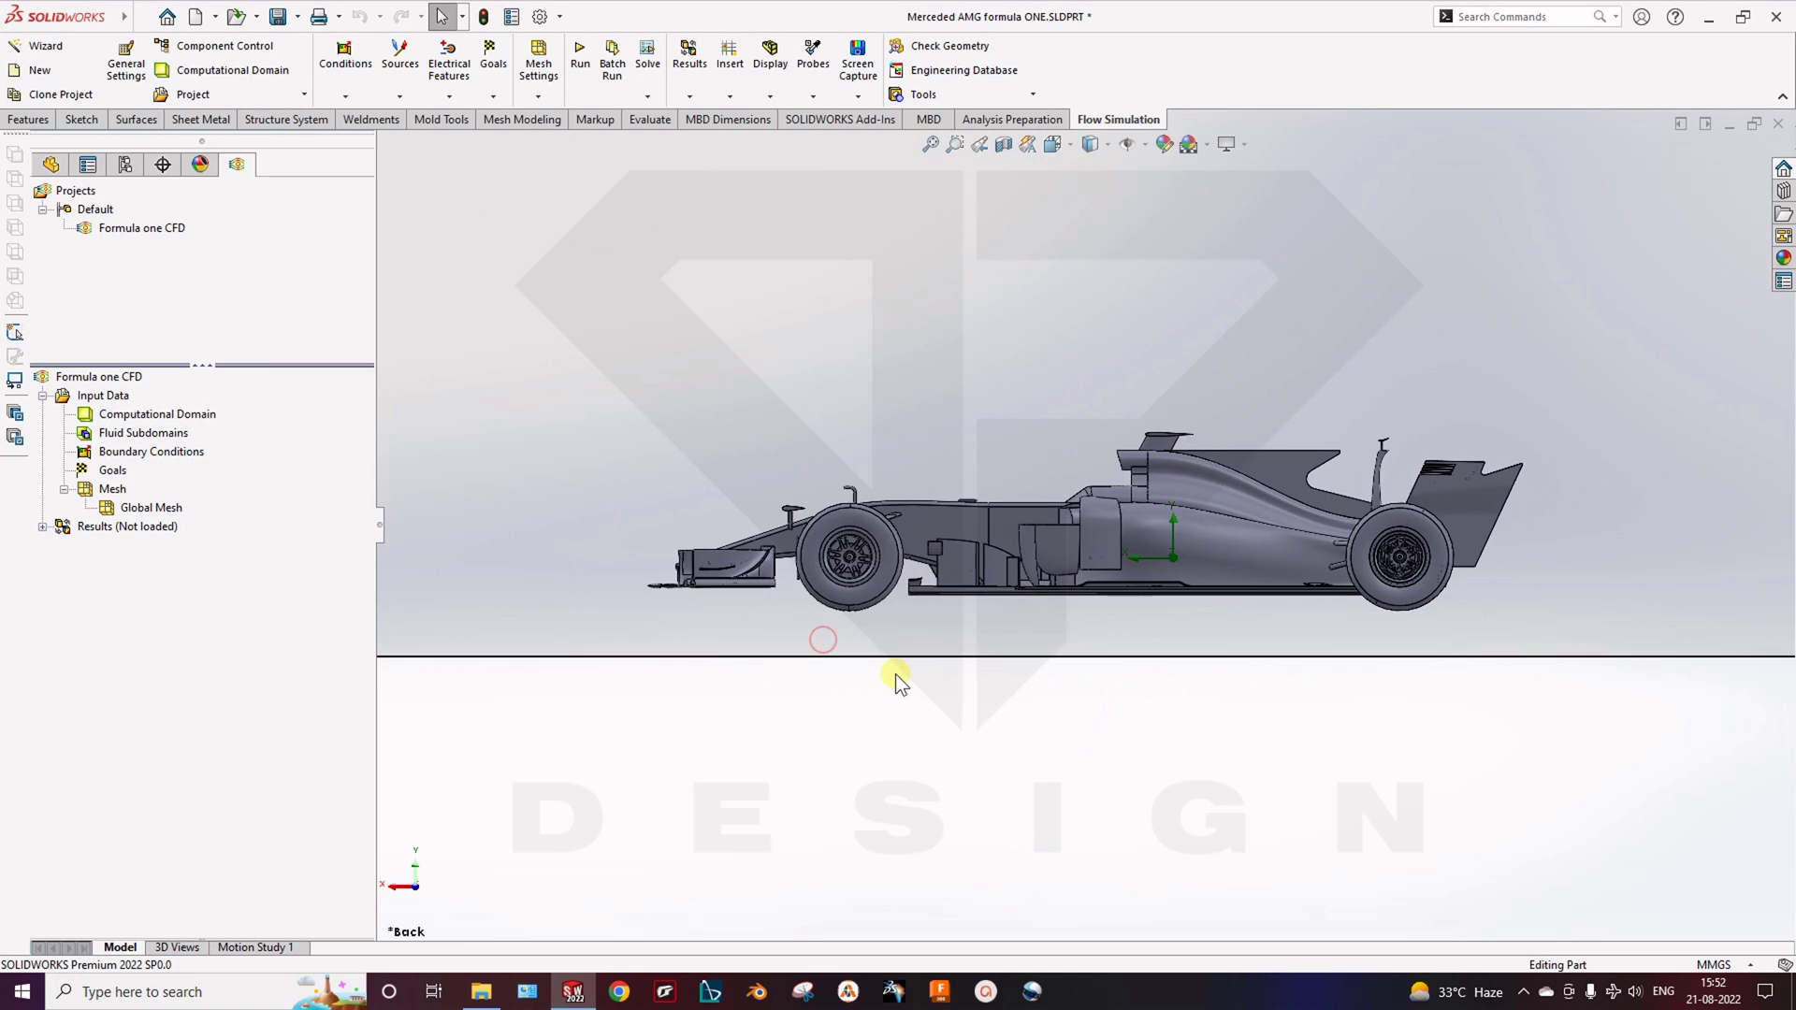
pyautogui.scroll(6, 911, 679)
pyautogui.keyDown('ctrl'); pyautogui.moveTo(999, 456); pyautogui.dragTo(698, 592, button='middle'); pyautogui.keyUp('ctrl')
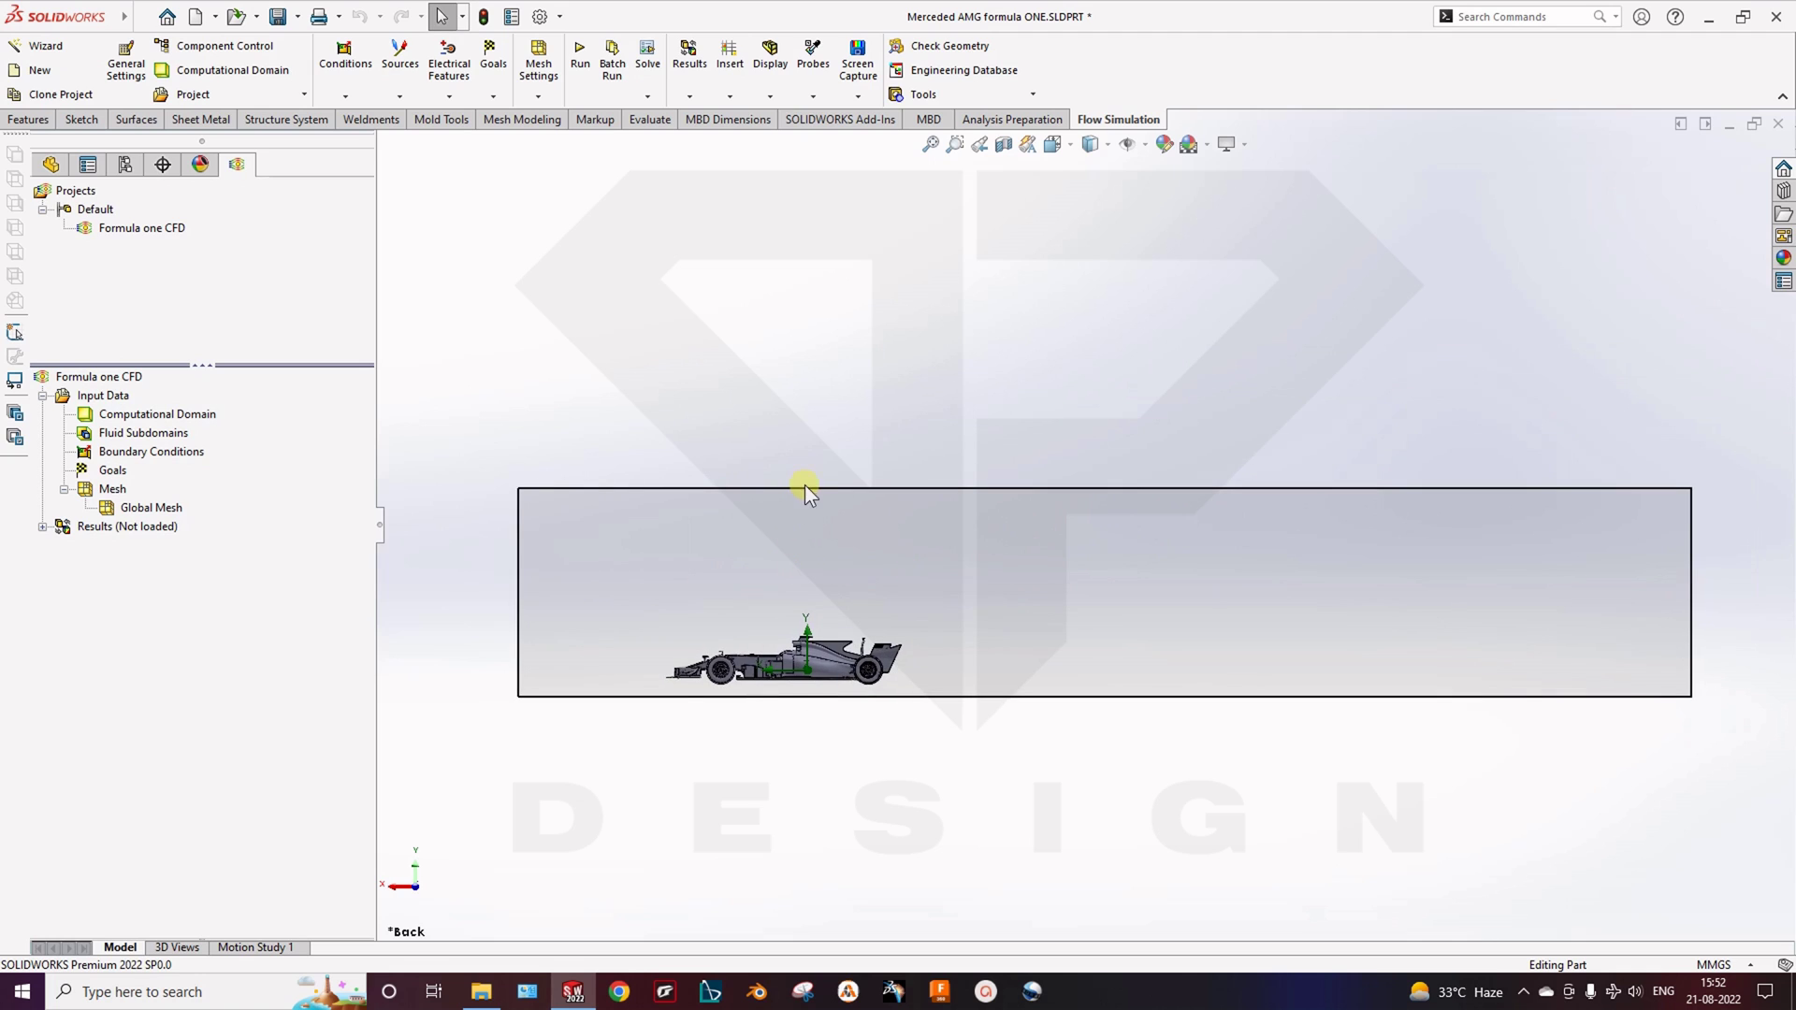
pyautogui.moveTo(800, 678); pyautogui.dragTo(870, 714, button='middle')
# In the Right view, narrow the computational domain on both sides of the car and lower its ceiling
pyautogui.click(141, 414)
pyautogui.moveTo(645, 589); pyautogui.dragTo(1038, 676, button='middle')
pyautogui.press('space')
pyautogui.click(753, 776)
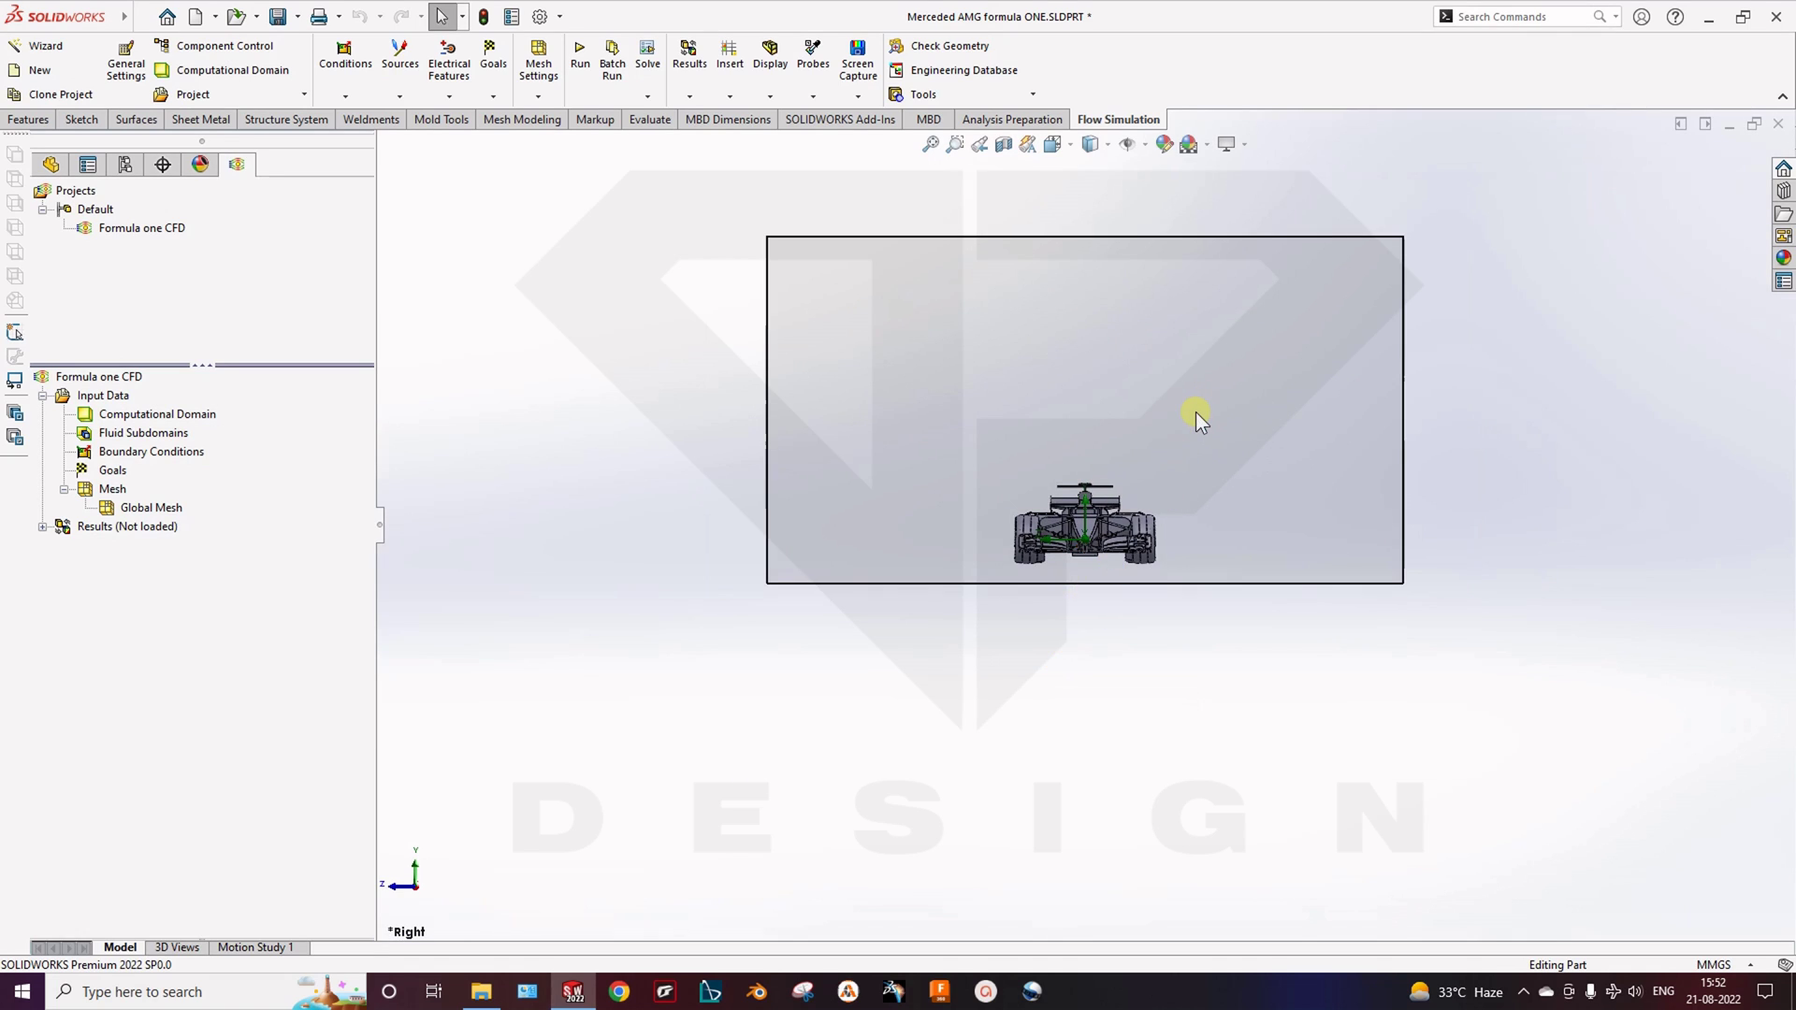
pyautogui.keyDown('ctrl'); pyautogui.moveTo(1195, 415); pyautogui.dragTo(1175, 525, button='middle'); pyautogui.keyUp('ctrl')
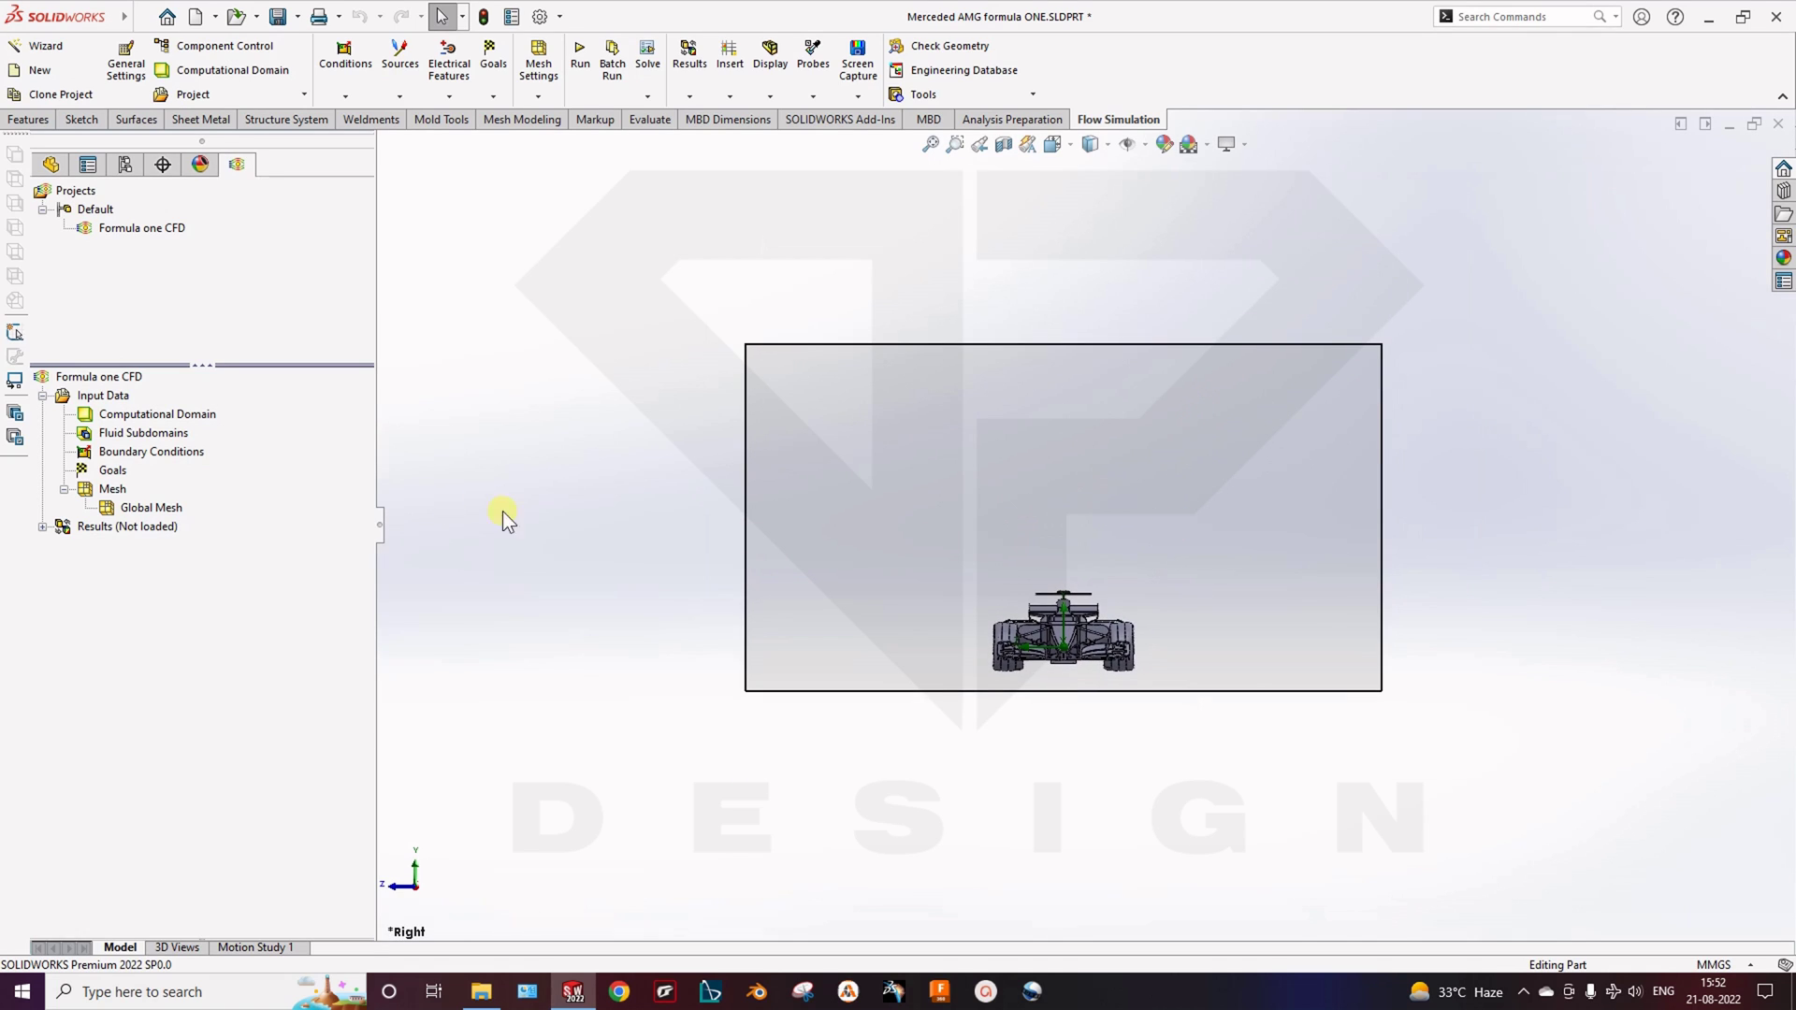
pyautogui.click(177, 415)
pyautogui.moveTo(703, 514); pyautogui.dragTo(816, 537)
pyautogui.moveTo(1435, 514); pyautogui.dragTo(1308, 524)
pyautogui.moveTo(1063, 301); pyautogui.dragTo(1062, 423)
pyautogui.click(1384, 625)
pyautogui.moveTo(1345, 660); pyautogui.dragTo(682, 597, button='middle')
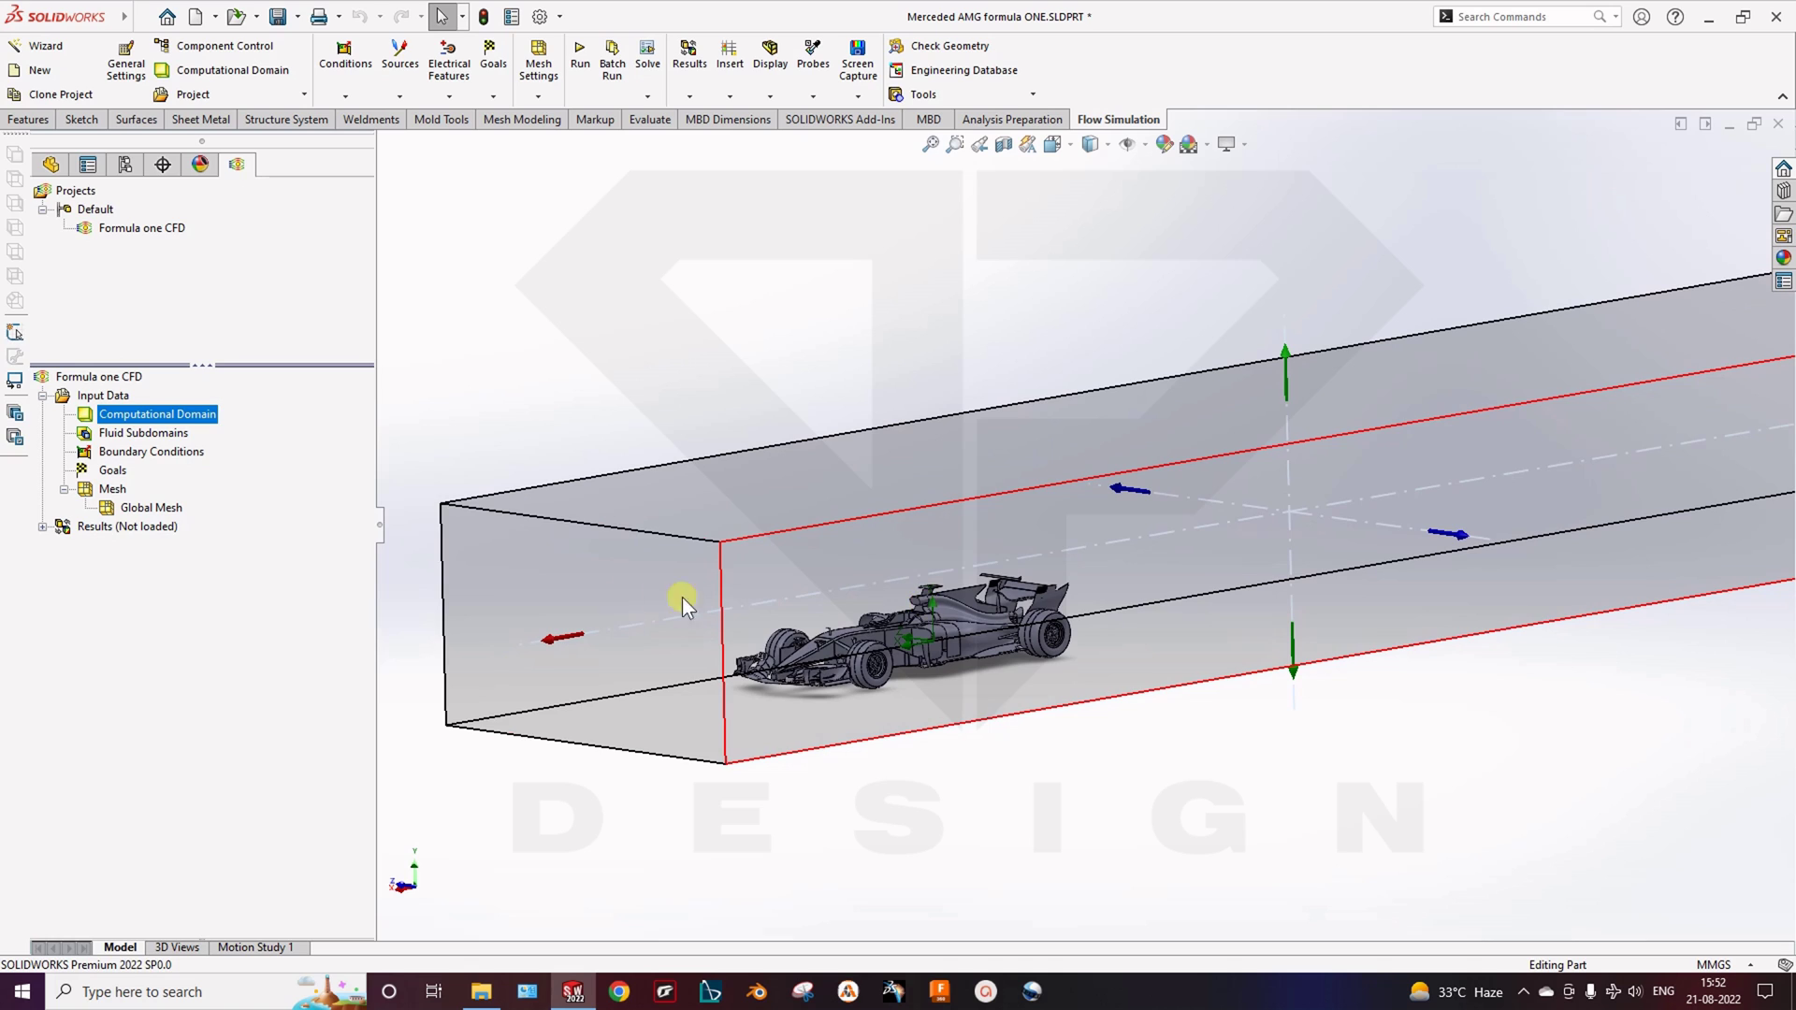
pyautogui.moveTo(366, 527); pyautogui.dragTo(333, 528)
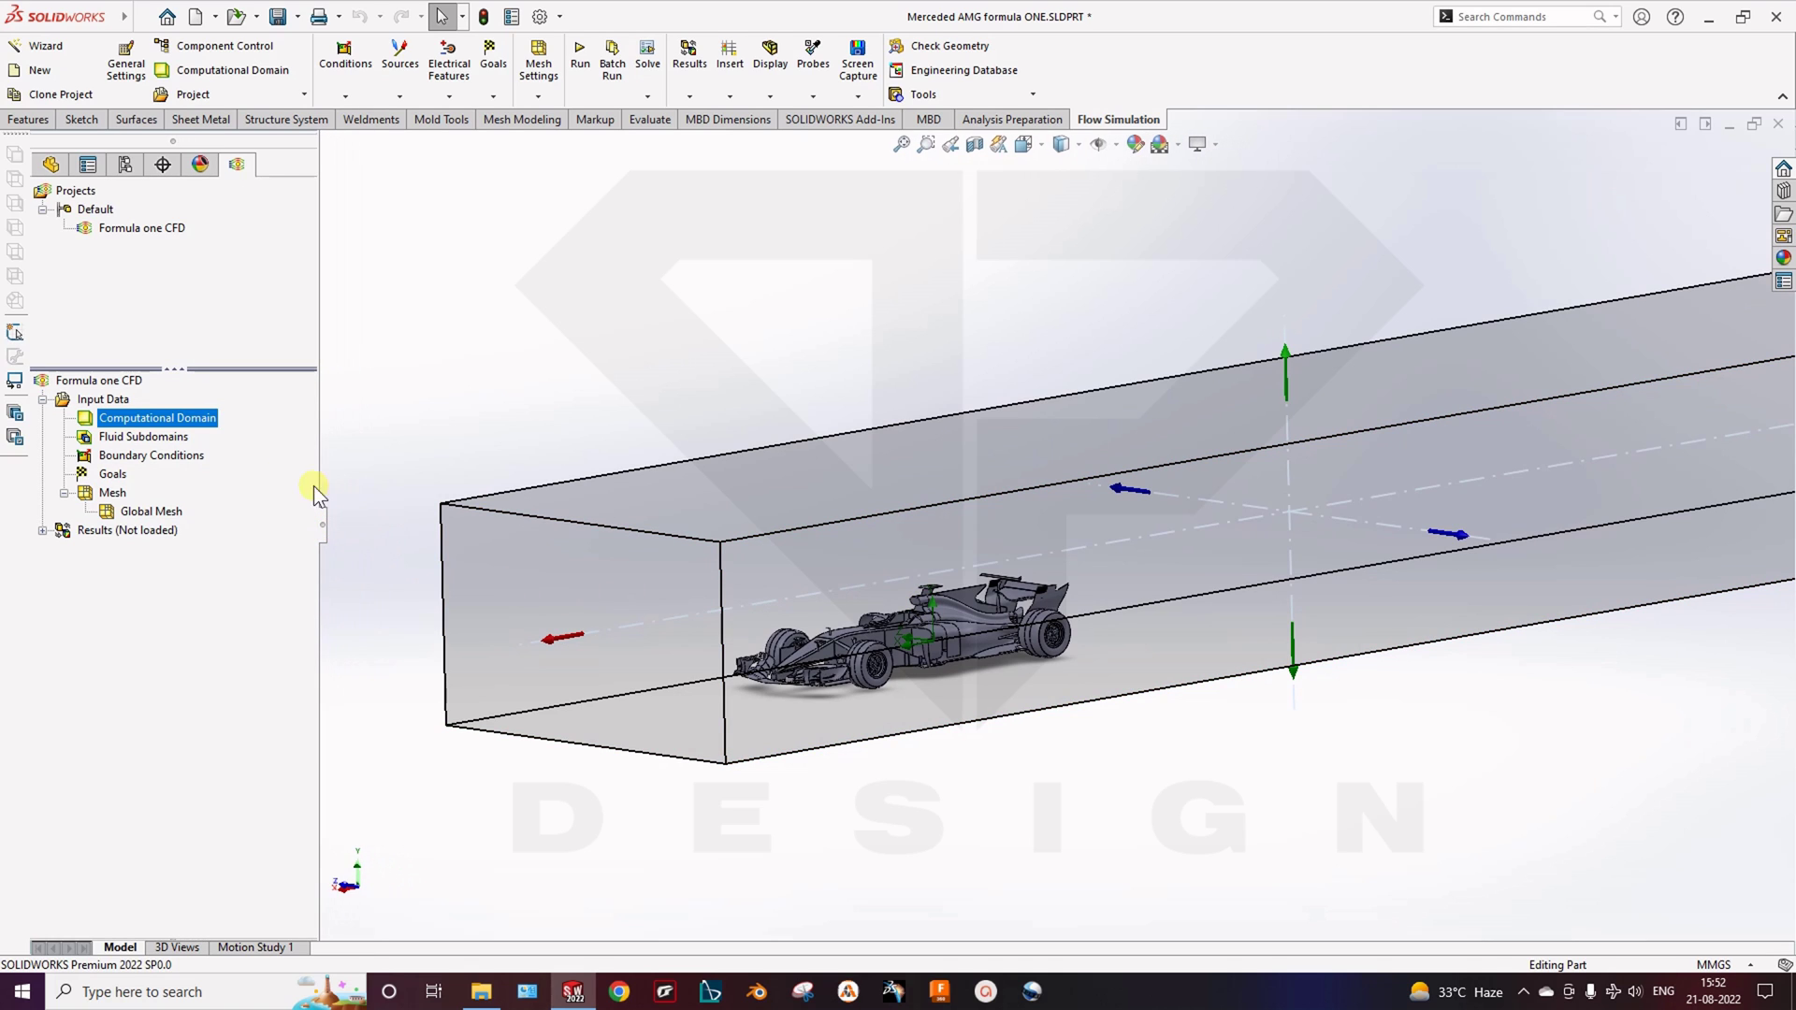
pyautogui.click(215, 433)
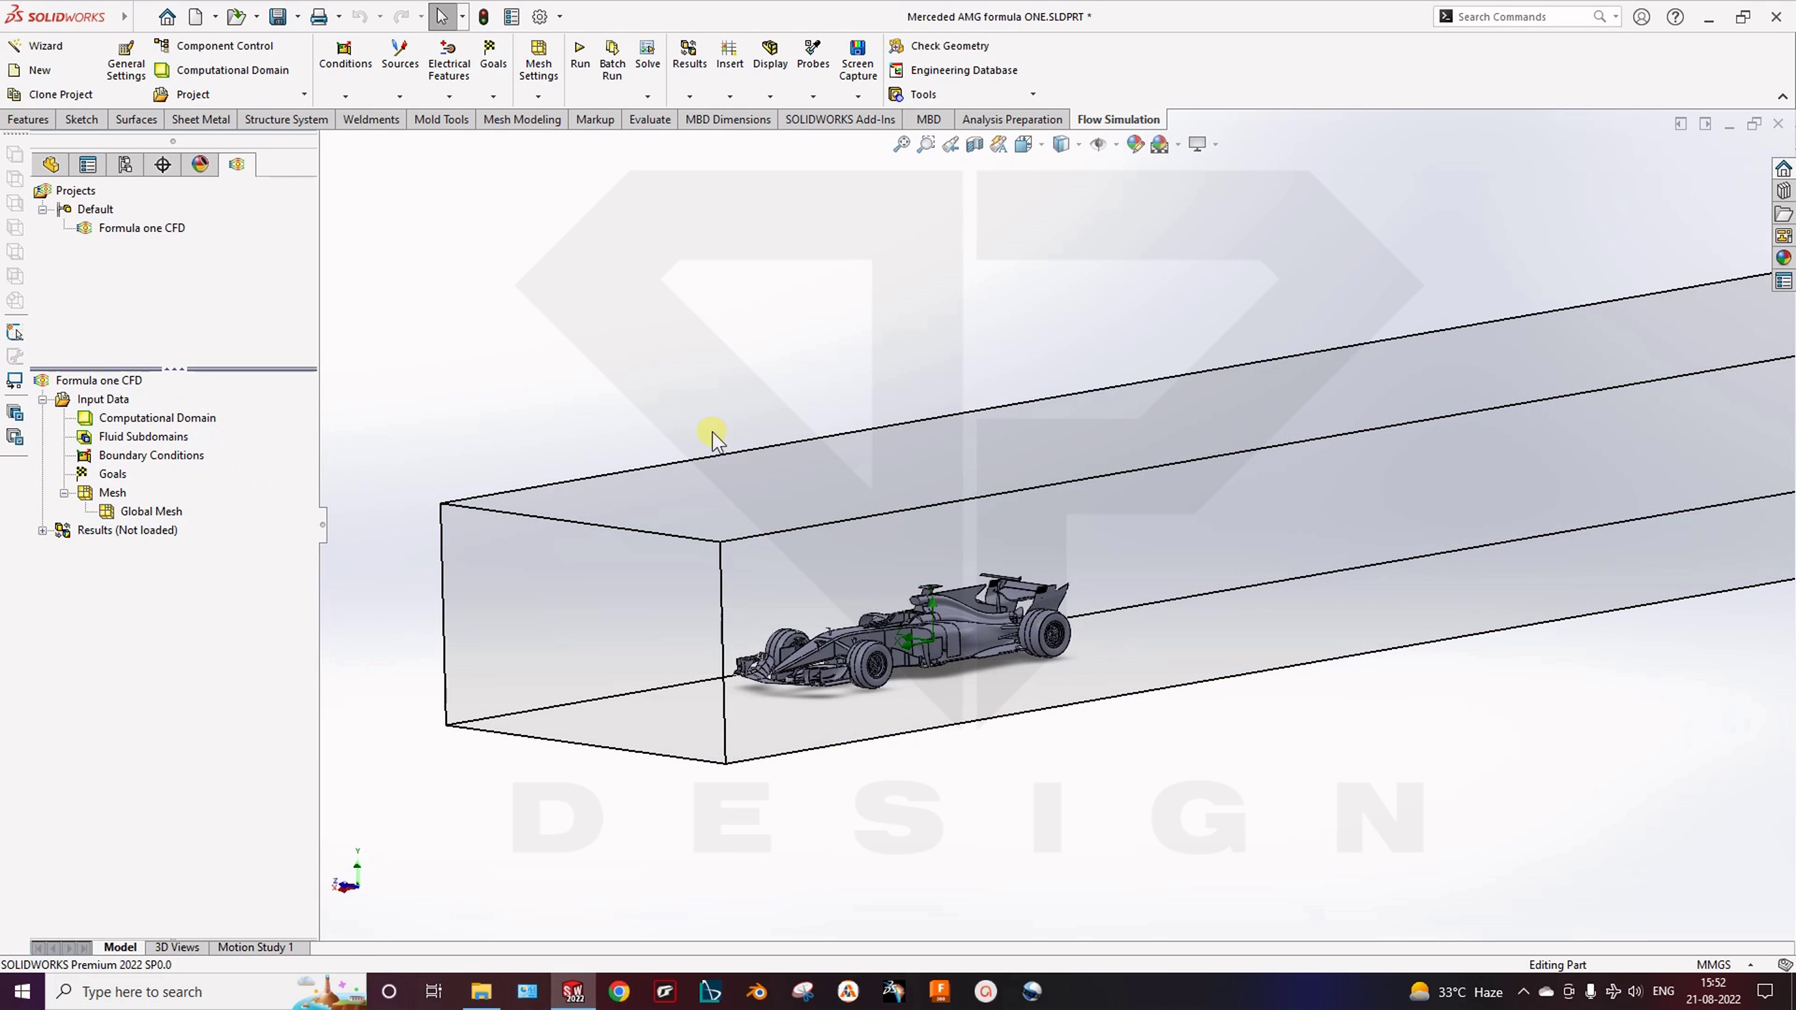
pyautogui.moveTo(713, 437); pyautogui.dragTo(634, 767, button='middle')
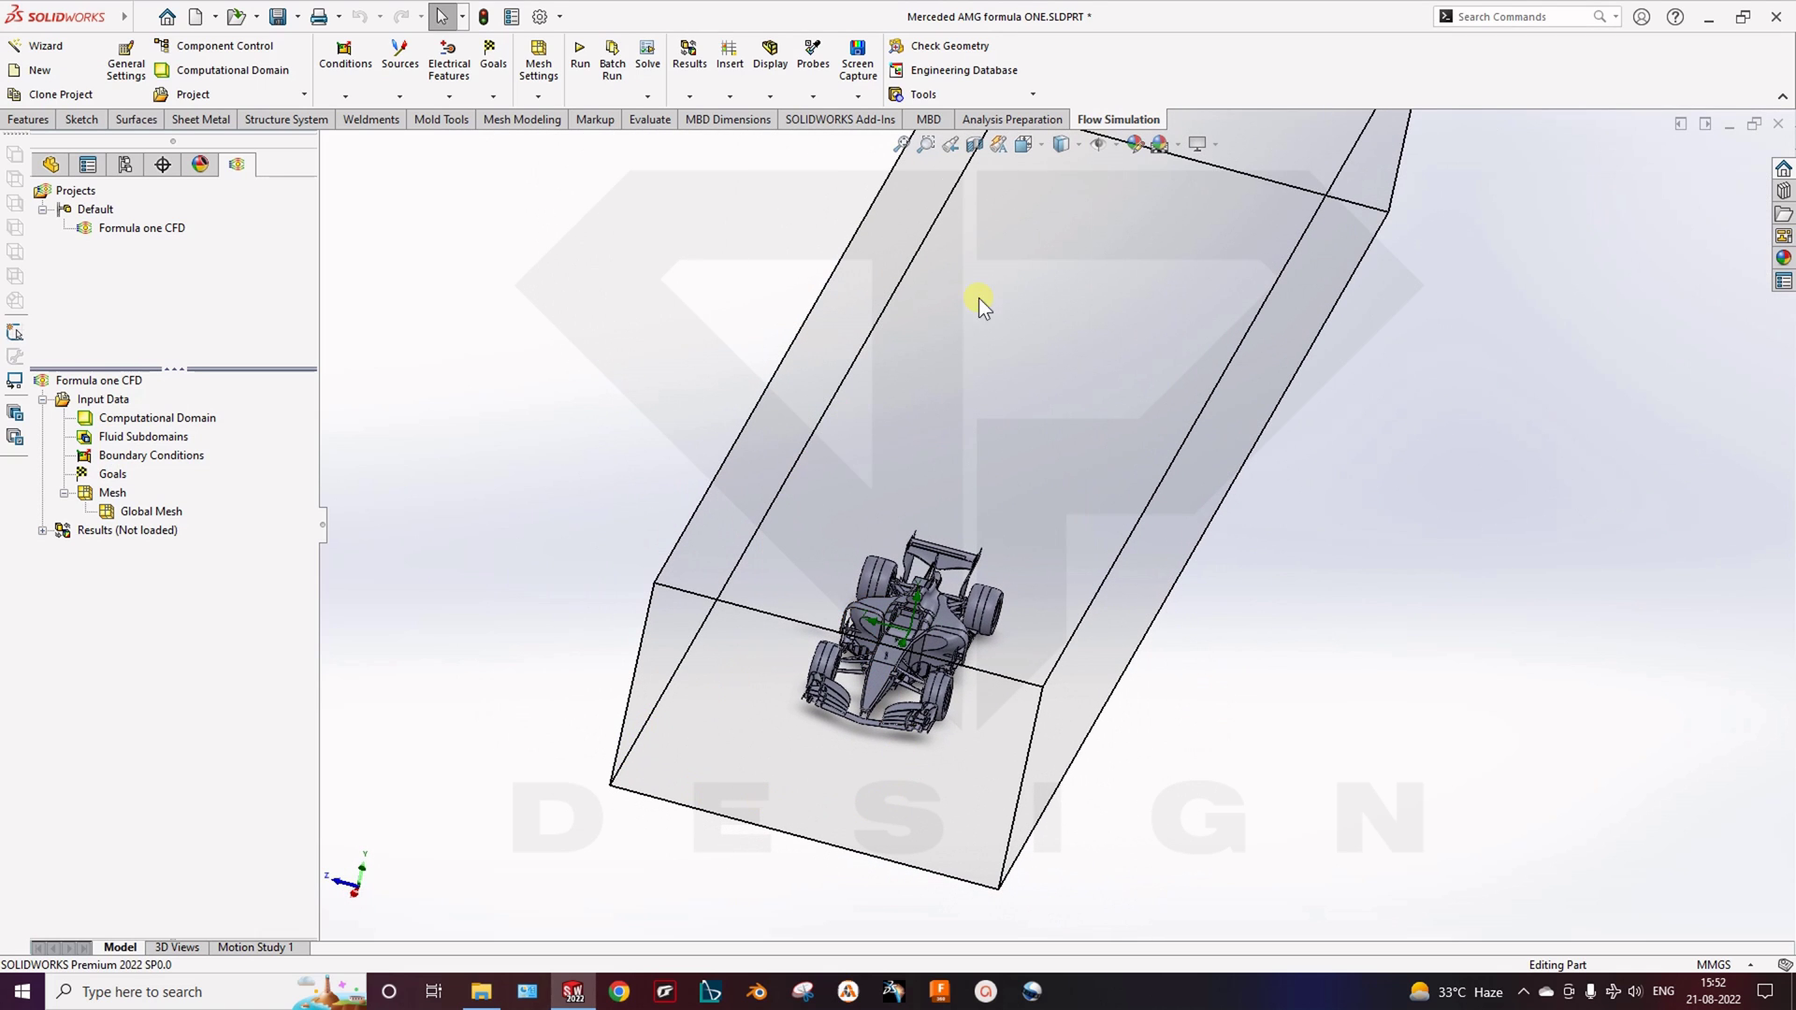
pyautogui.moveTo(1120, 409); pyautogui.dragTo(939, 652, button='middle')
pyautogui.press('Escape')
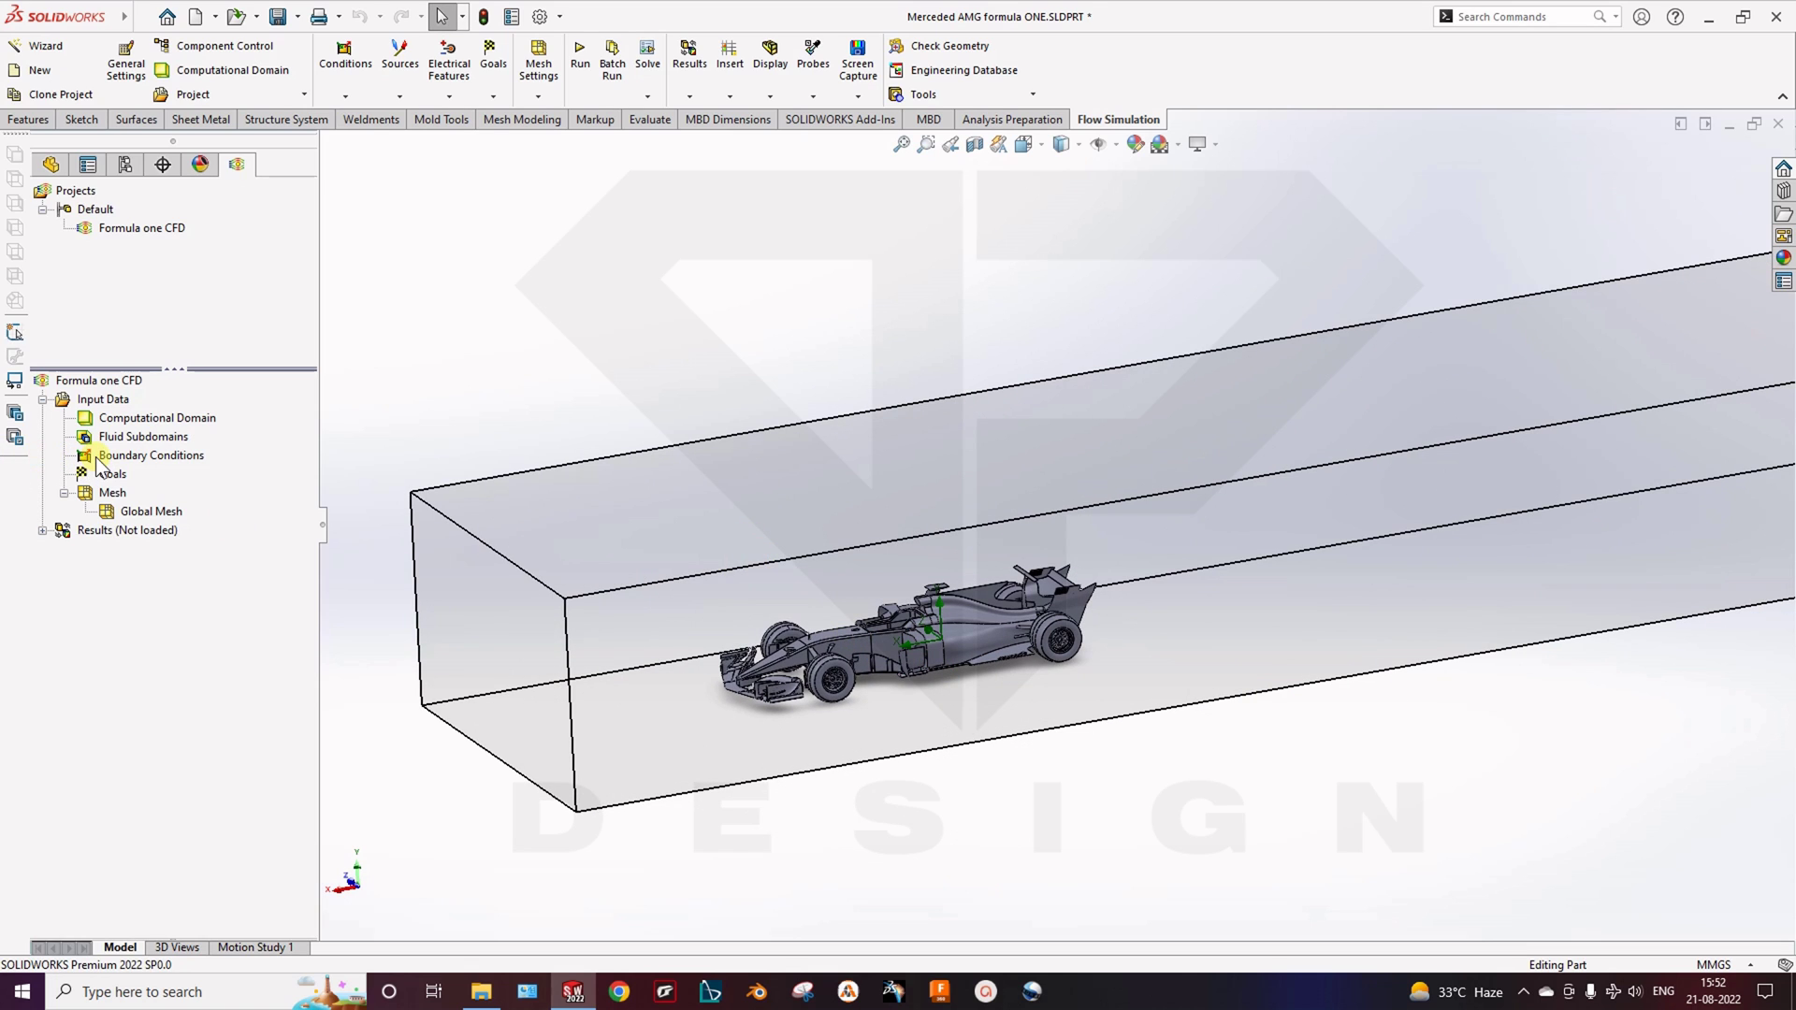
pyautogui.scroll(-6, 890, 674)
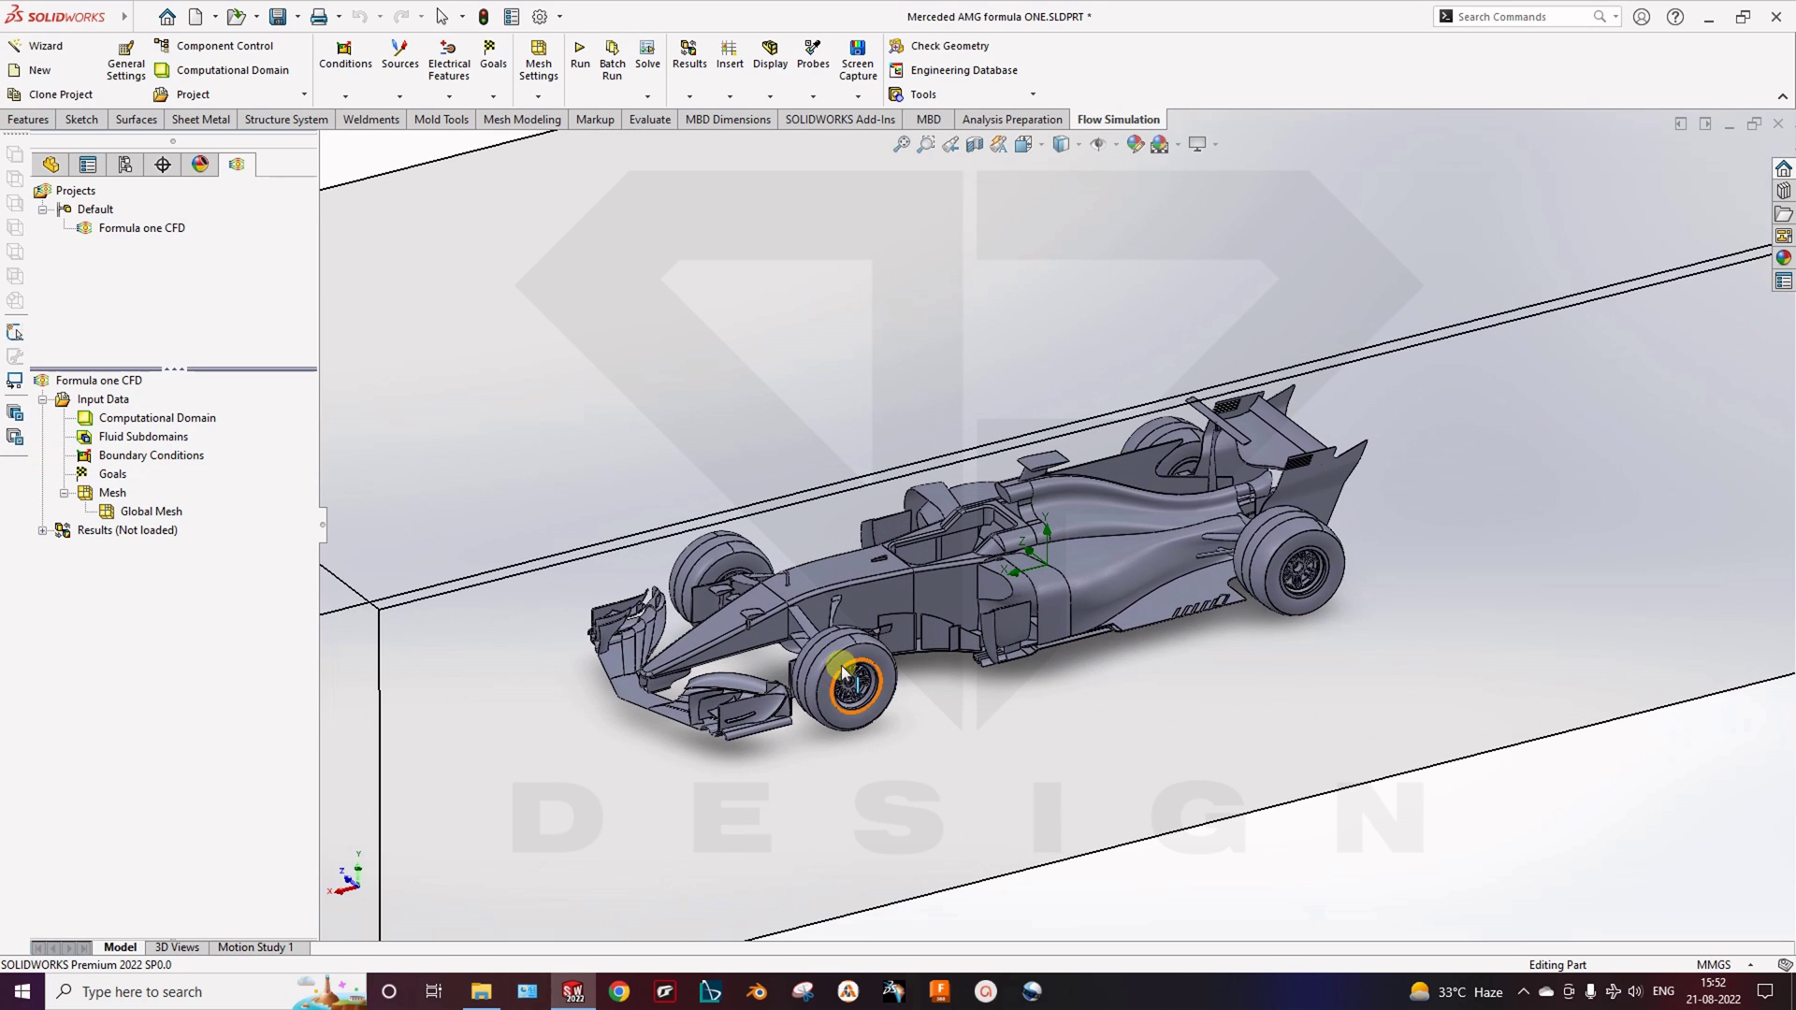
pyautogui.rightClick(117, 455)
pyautogui.click(221, 475)
pyautogui.click(121, 455)
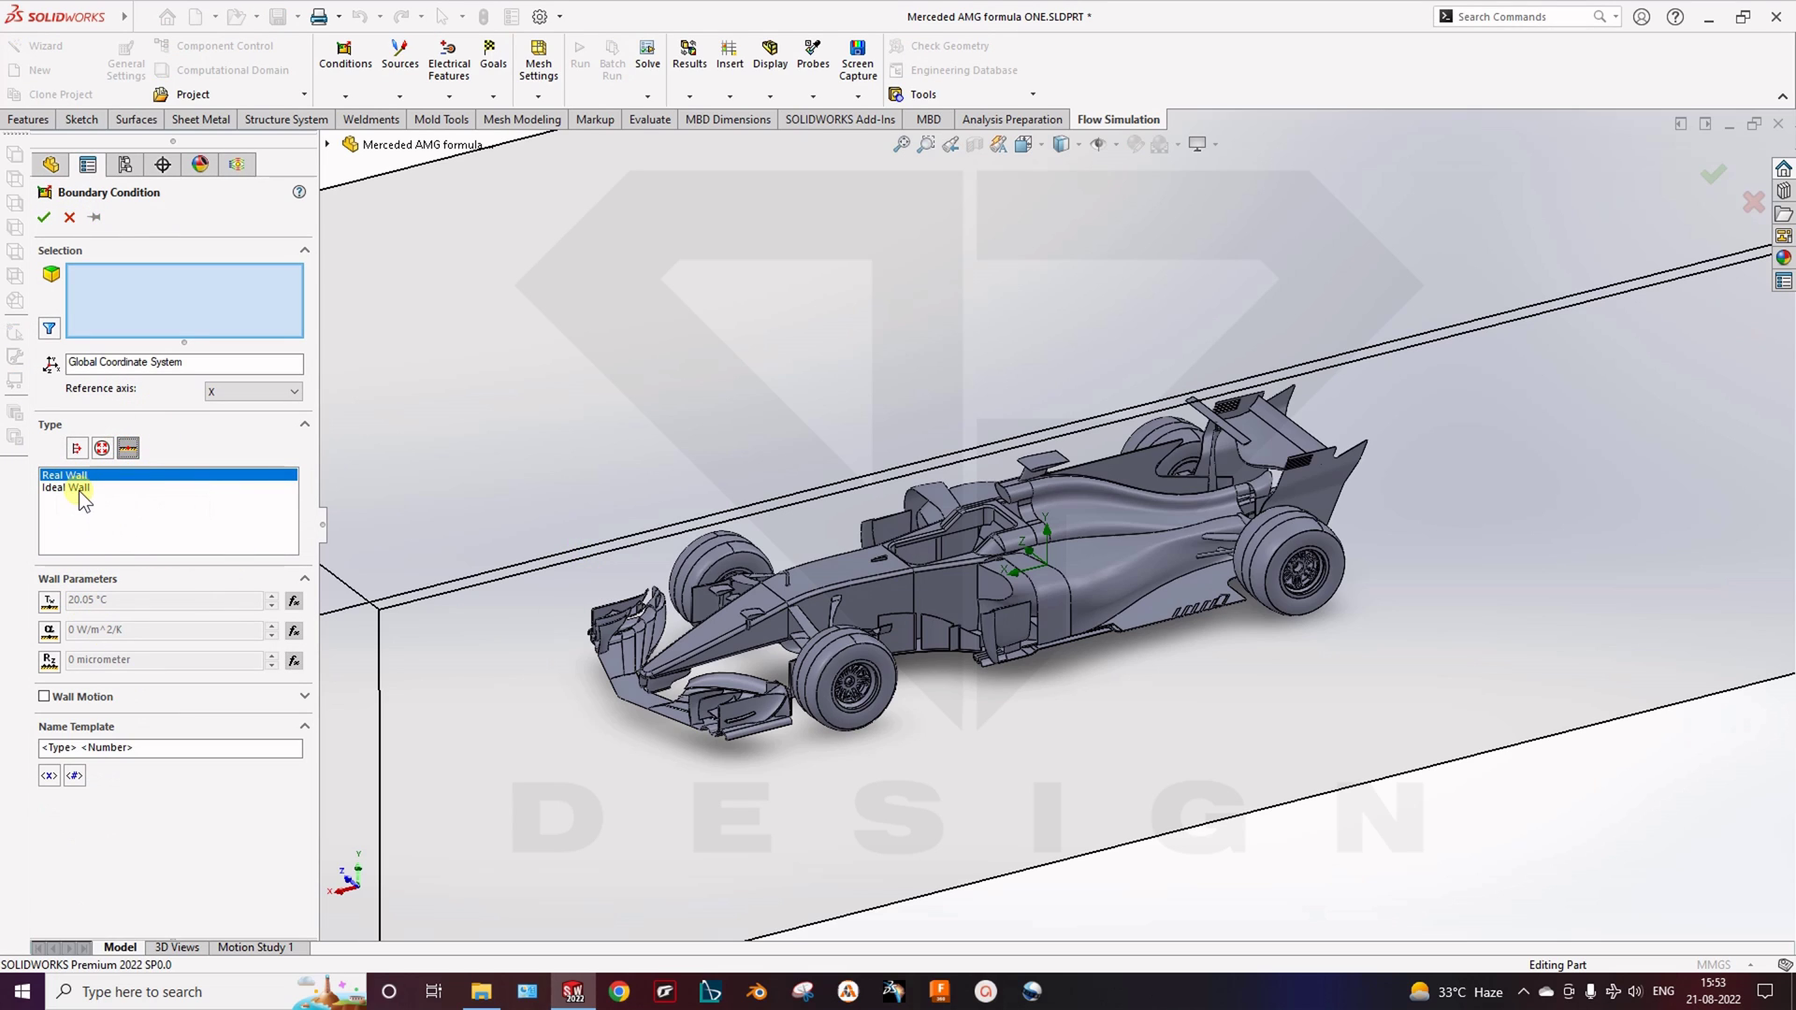
pyautogui.click(44, 697)
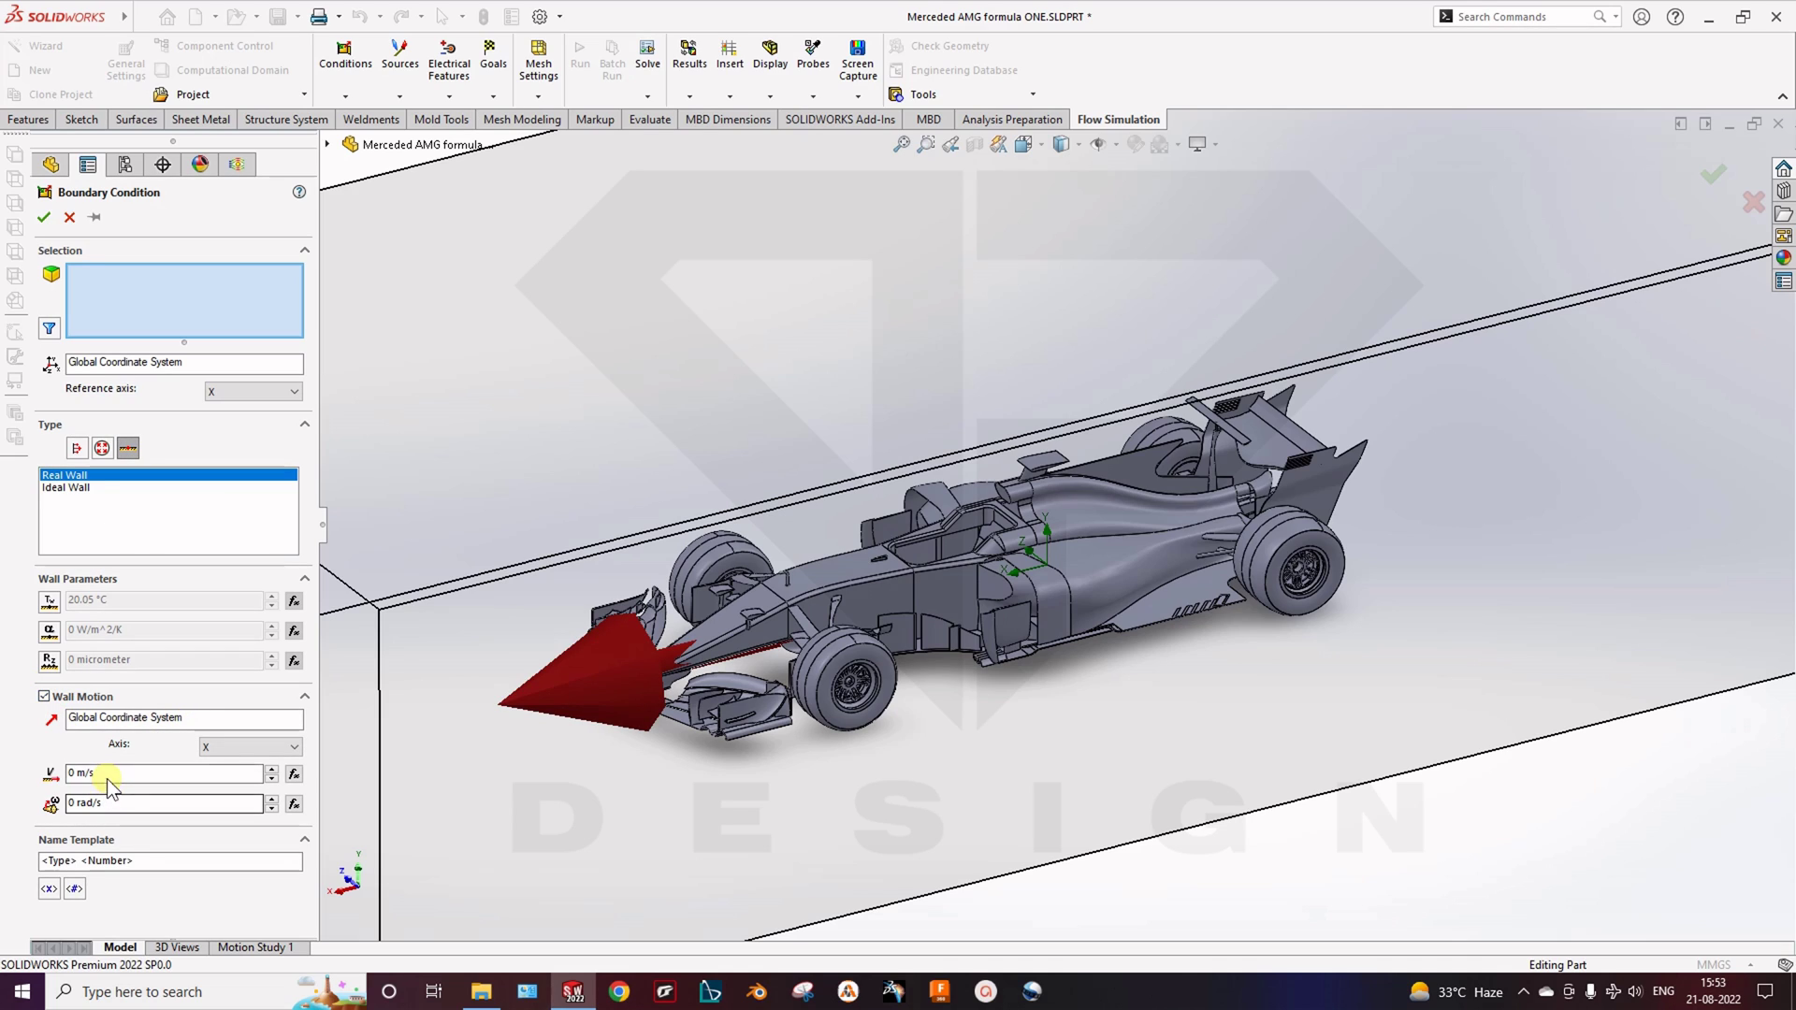
pyautogui.click(838, 652)
pyautogui.click(828, 641)
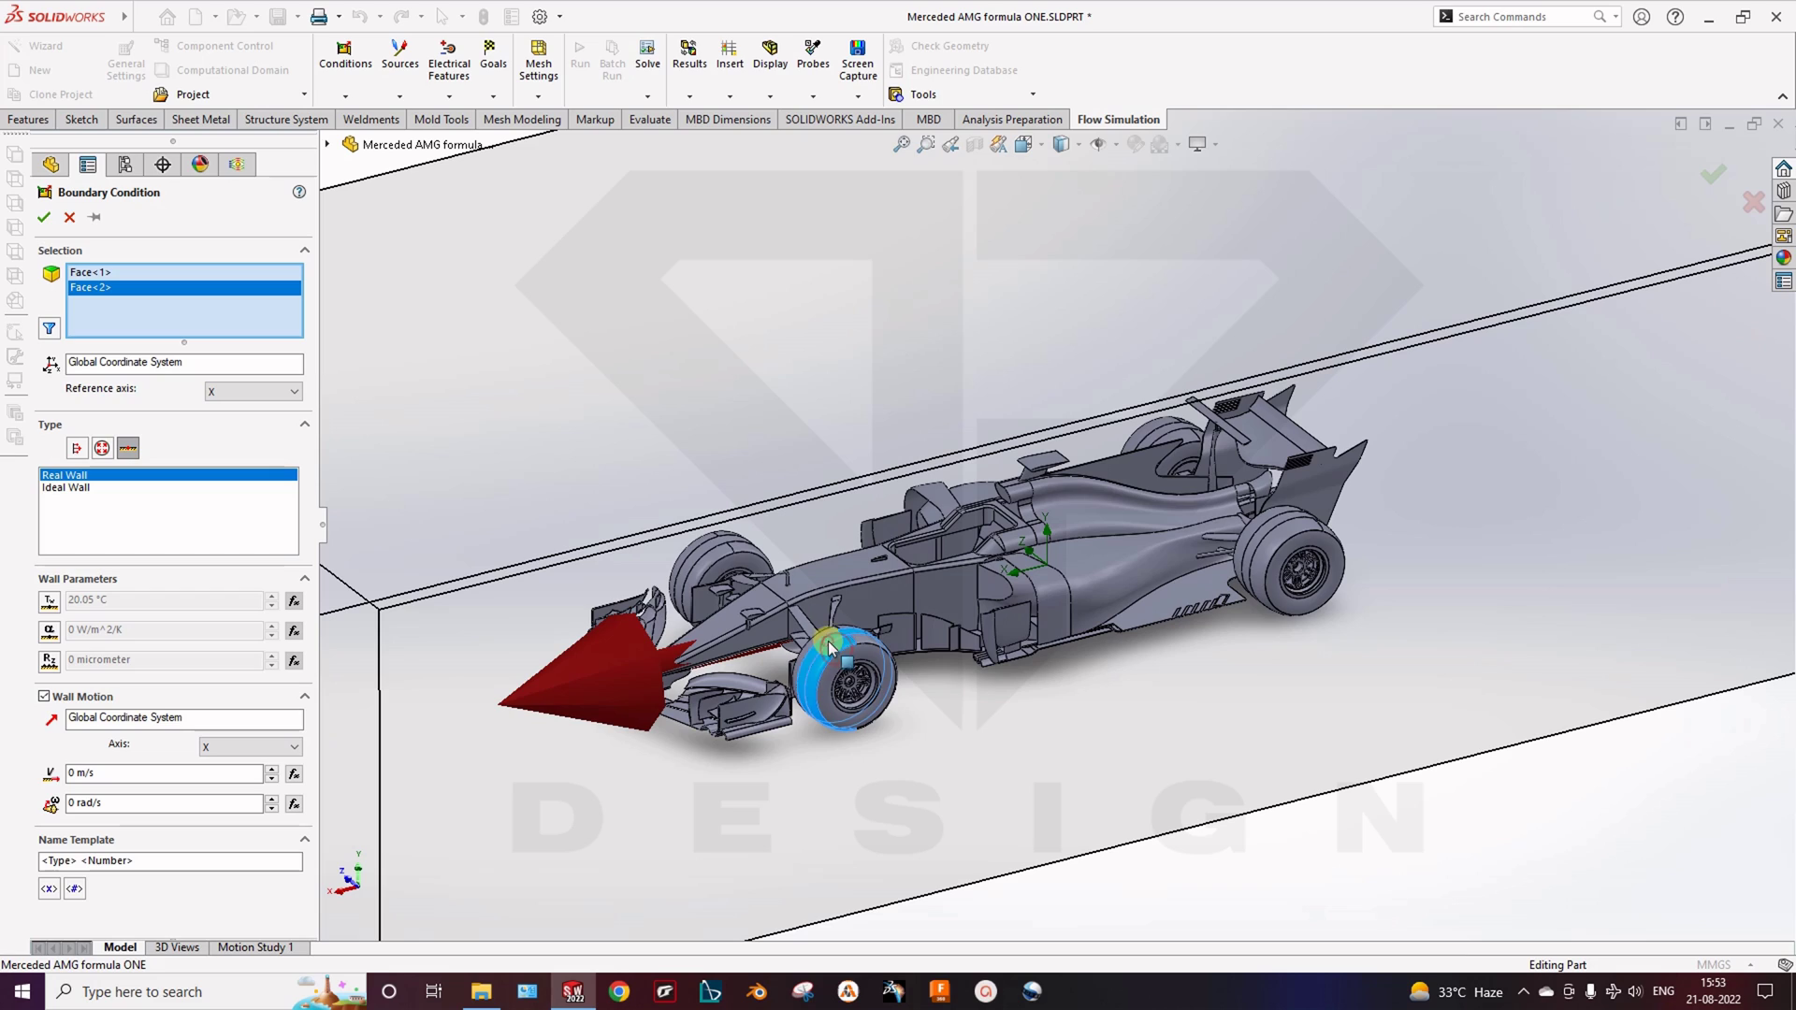
pyautogui.click(816, 659)
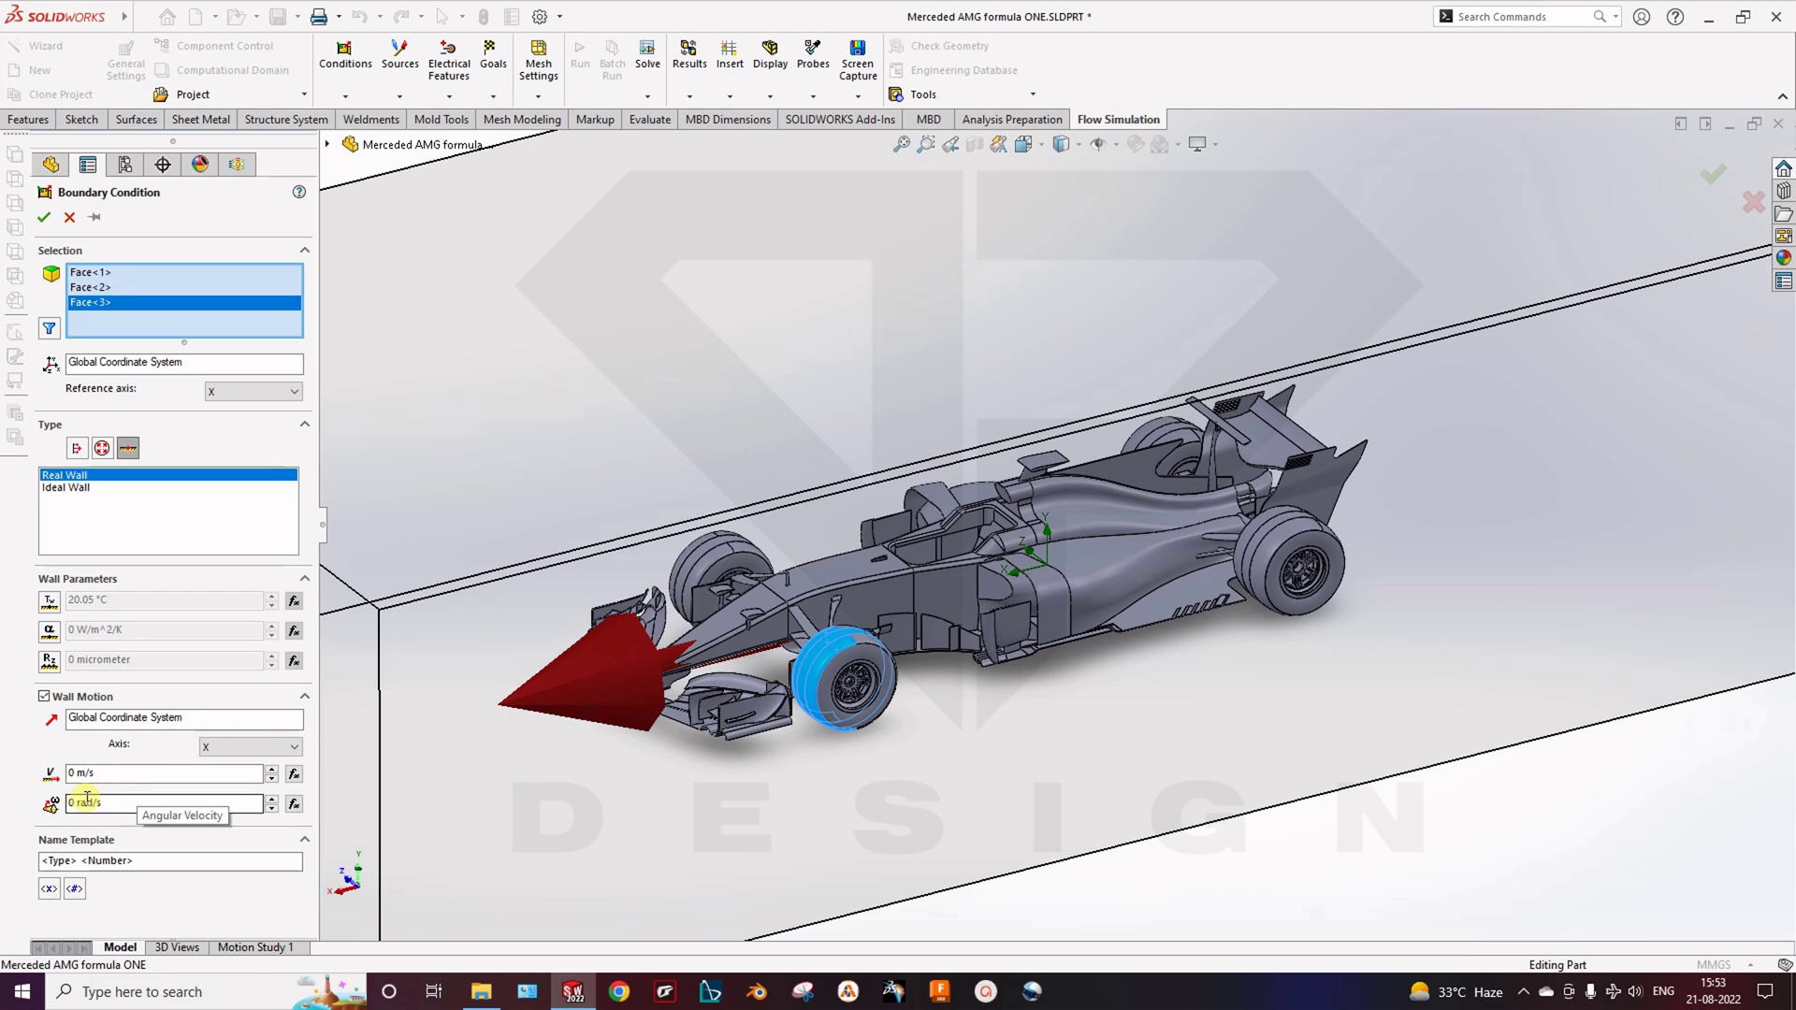
pyautogui.click(155, 803)
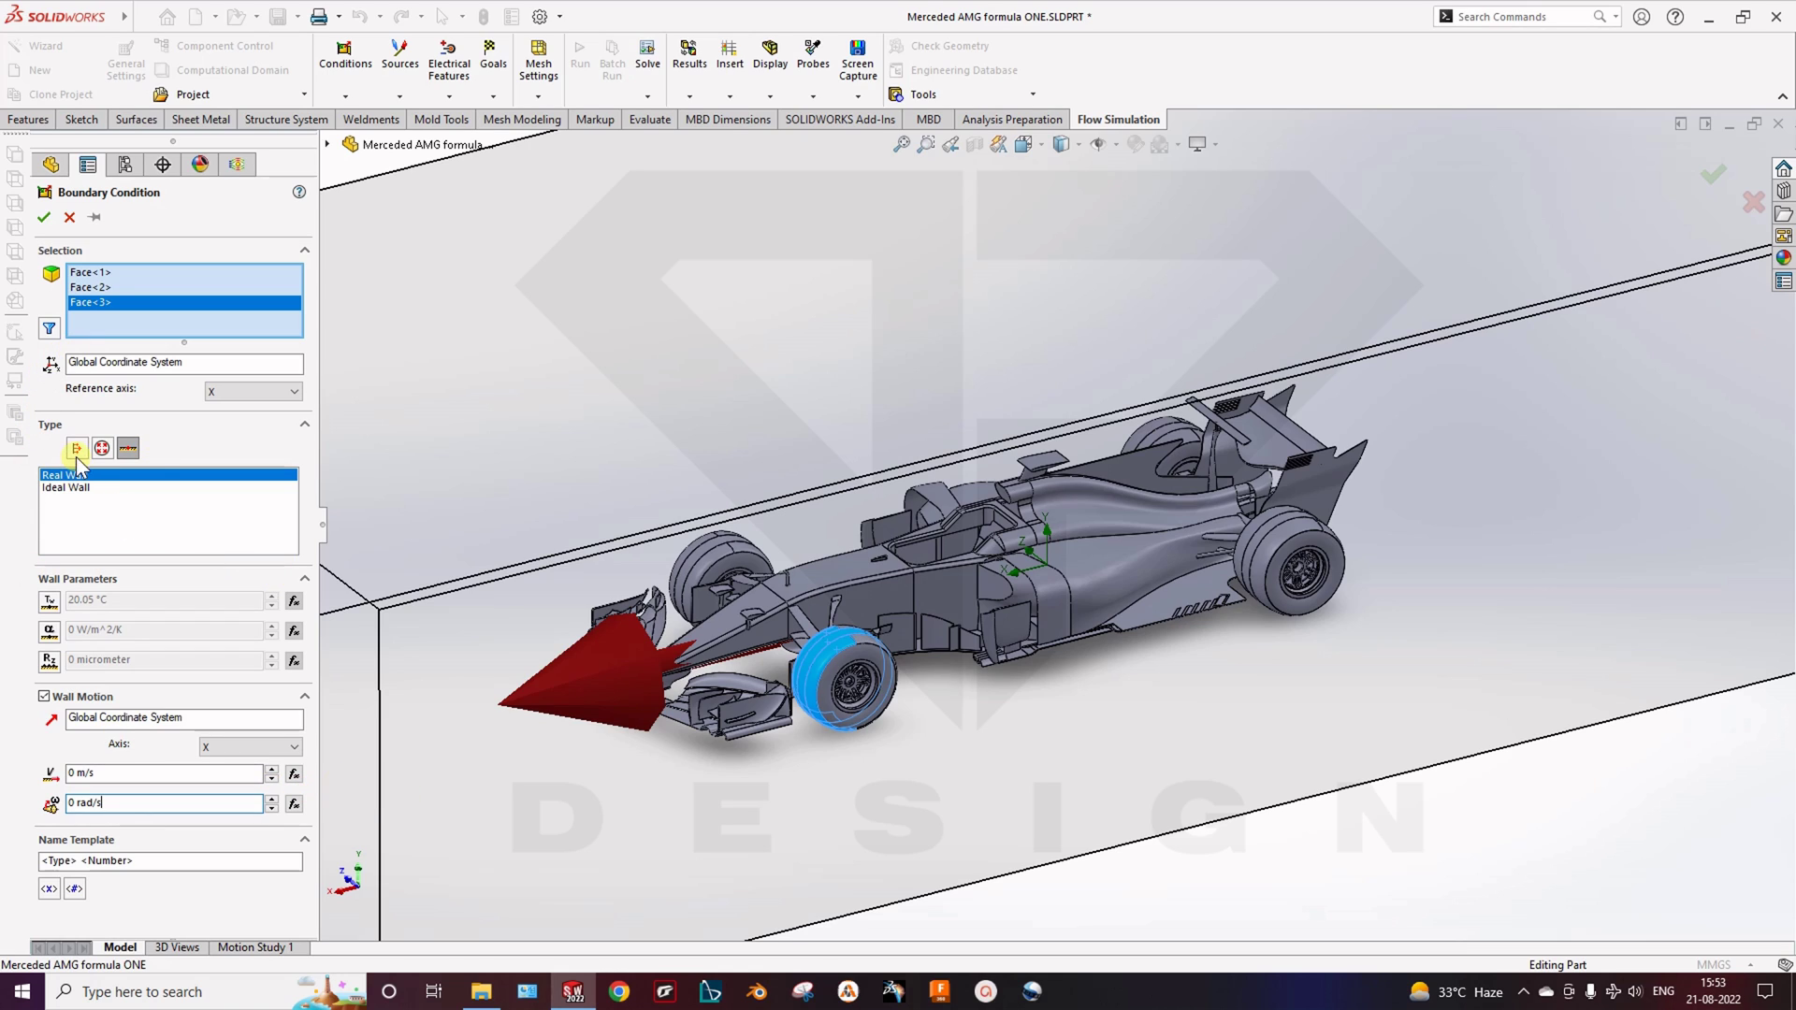
pyautogui.click(69, 218)
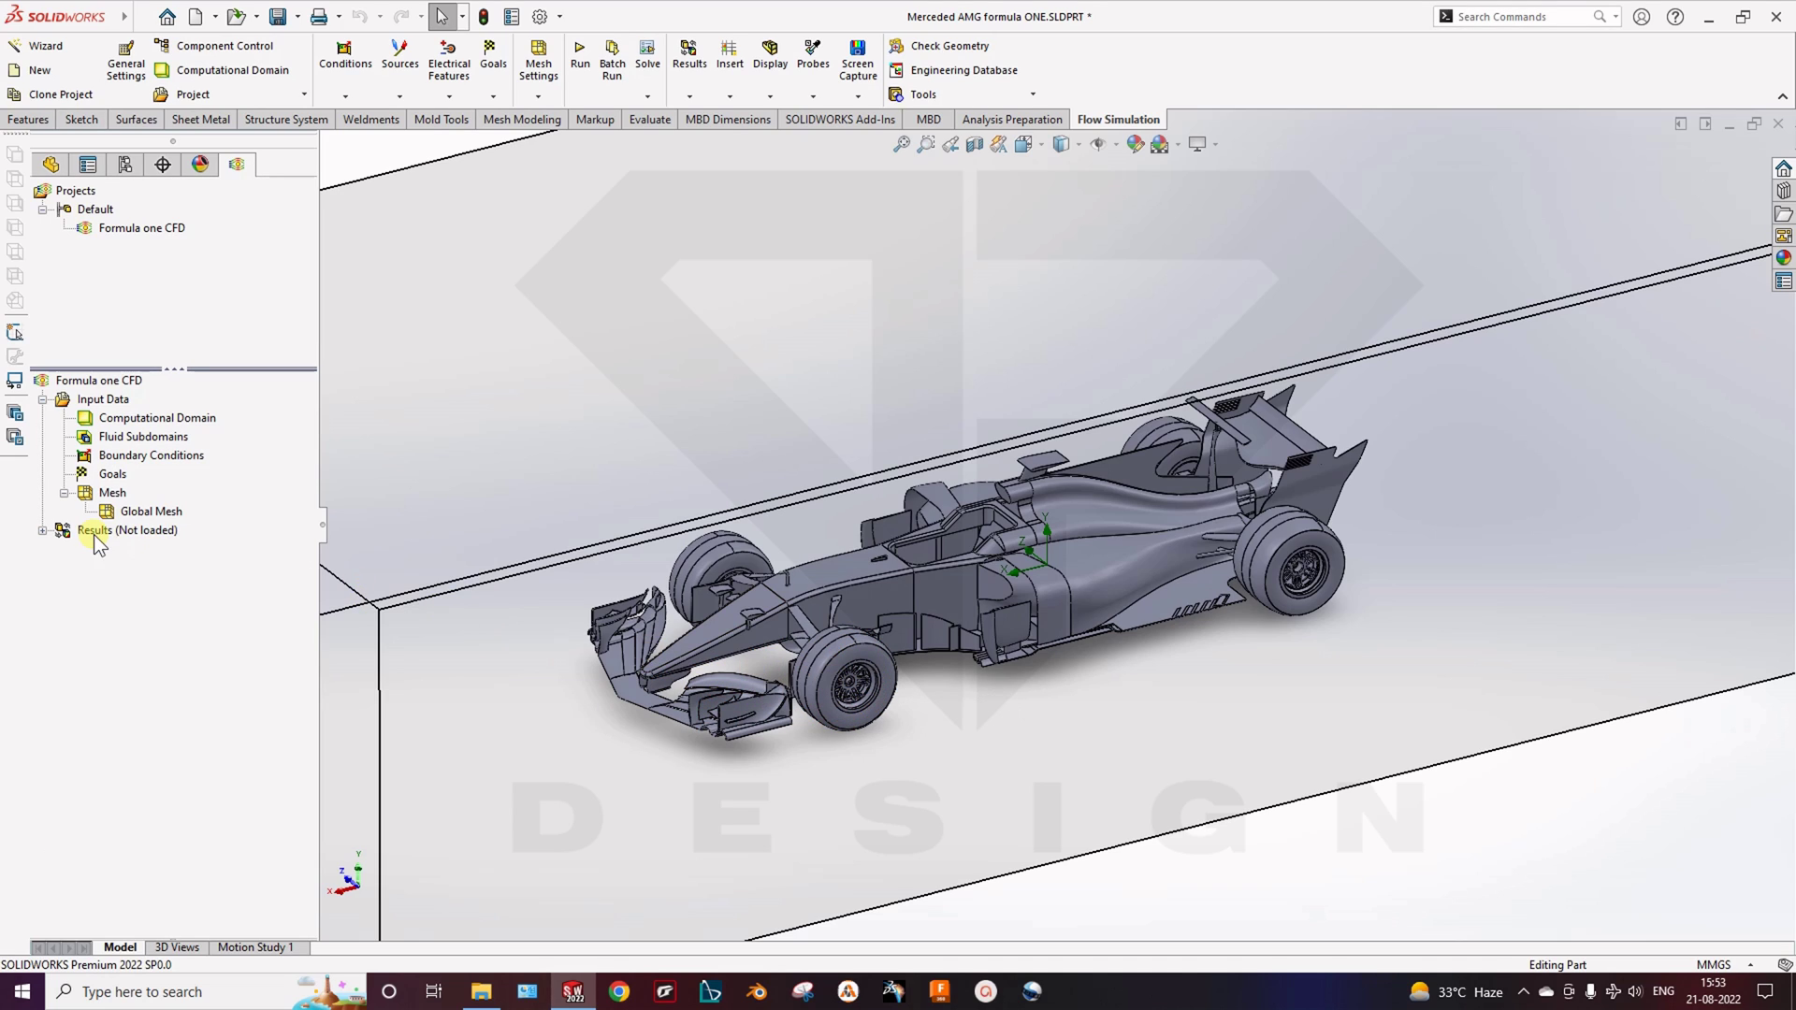
# Insert global goals for Normal Force (X) and Normal Force (Y)
pyautogui.rightClick(113, 474)
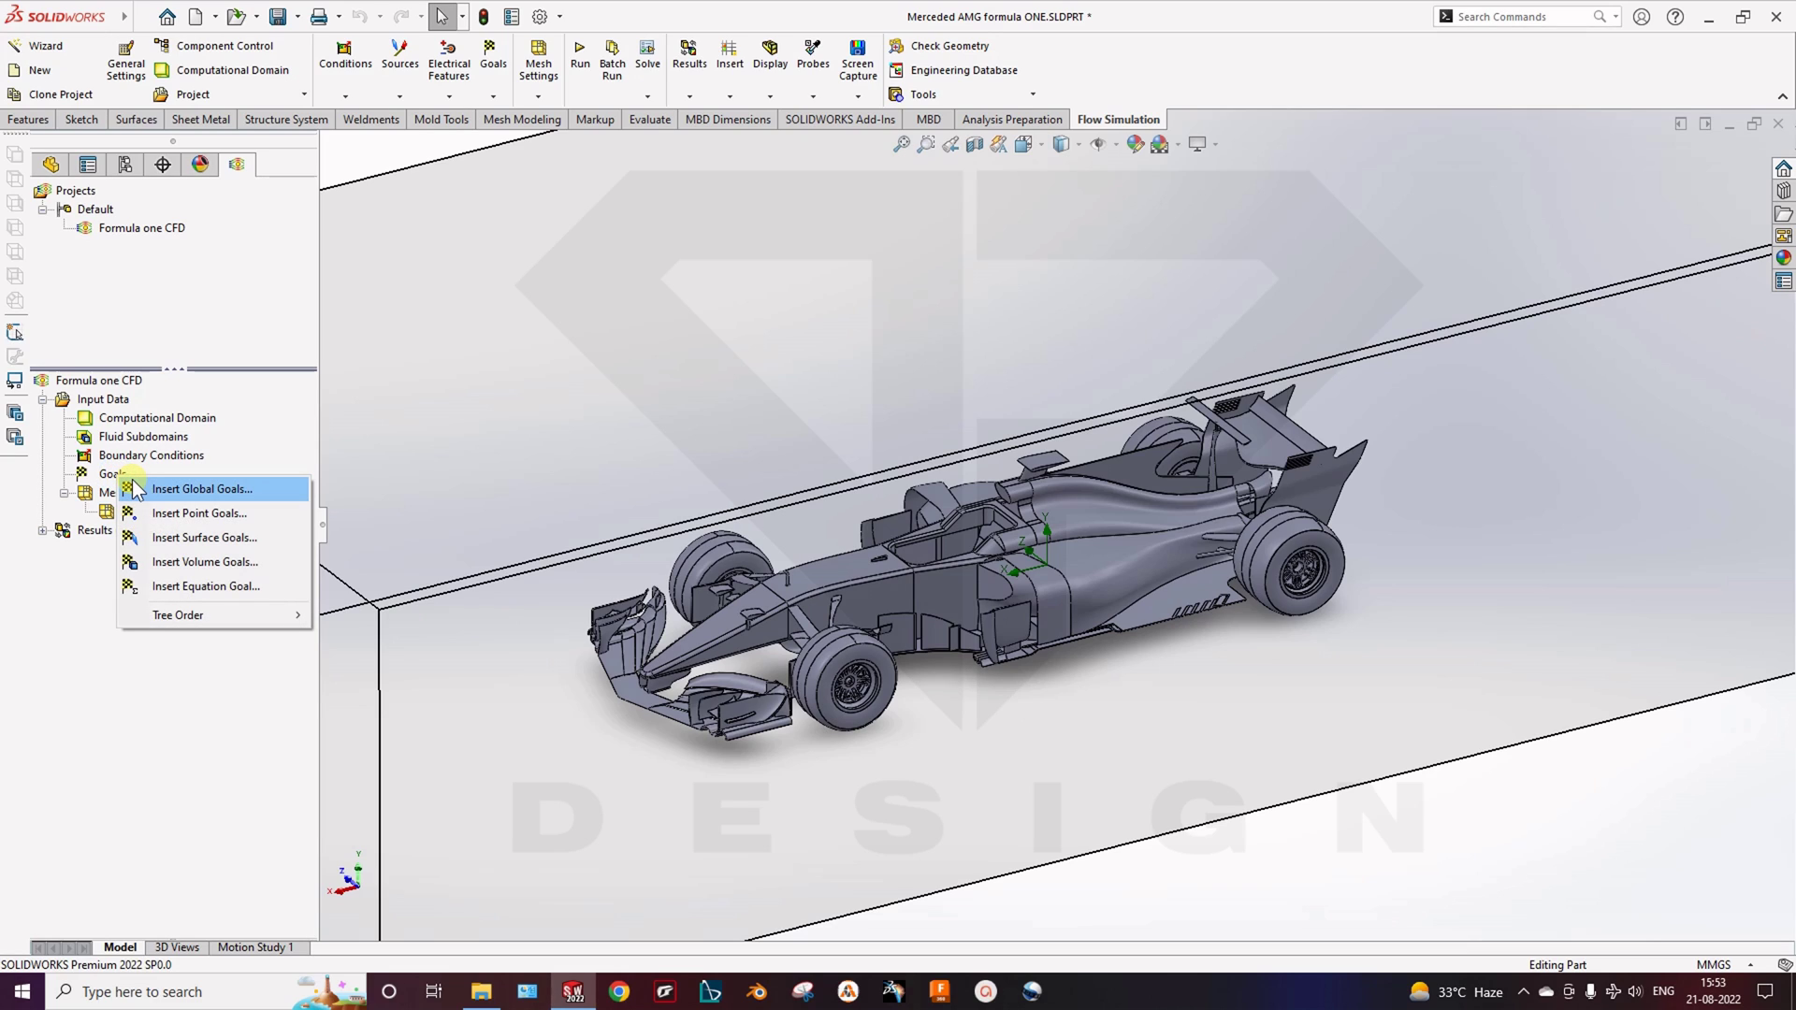
pyautogui.click(200, 489)
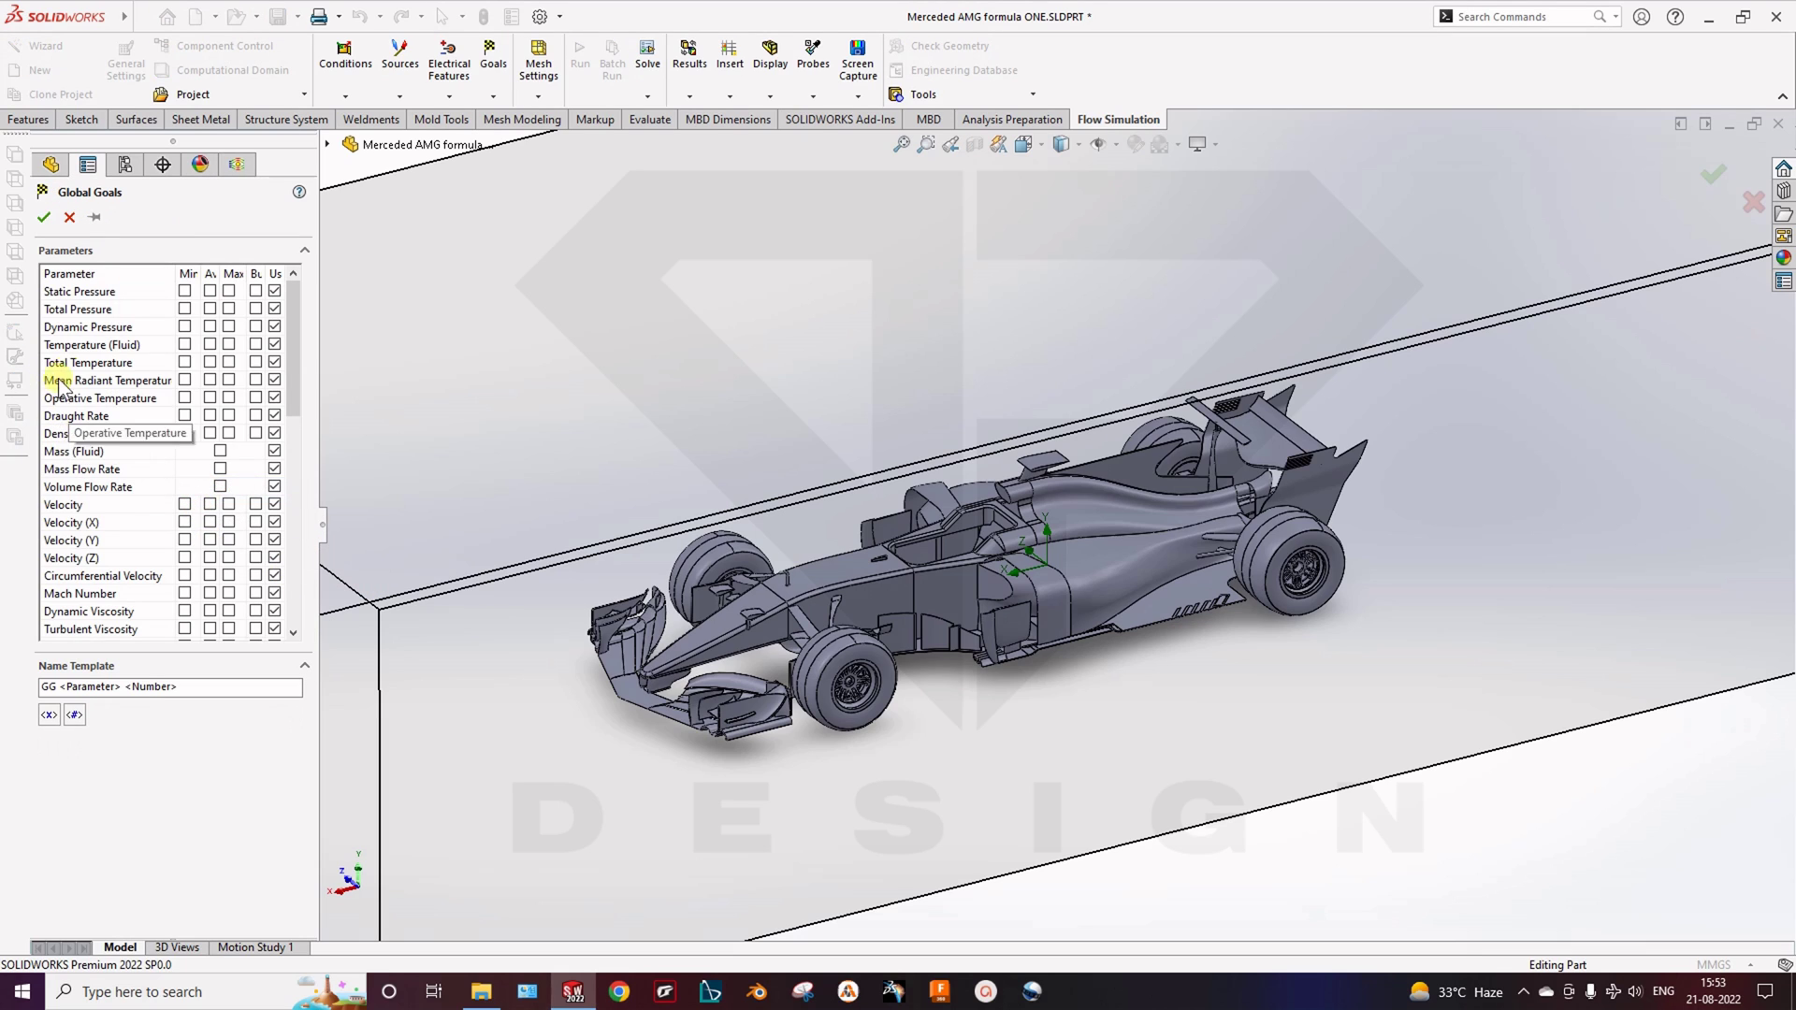
pyautogui.moveTo(311, 510); pyautogui.dragTo(571, 513)
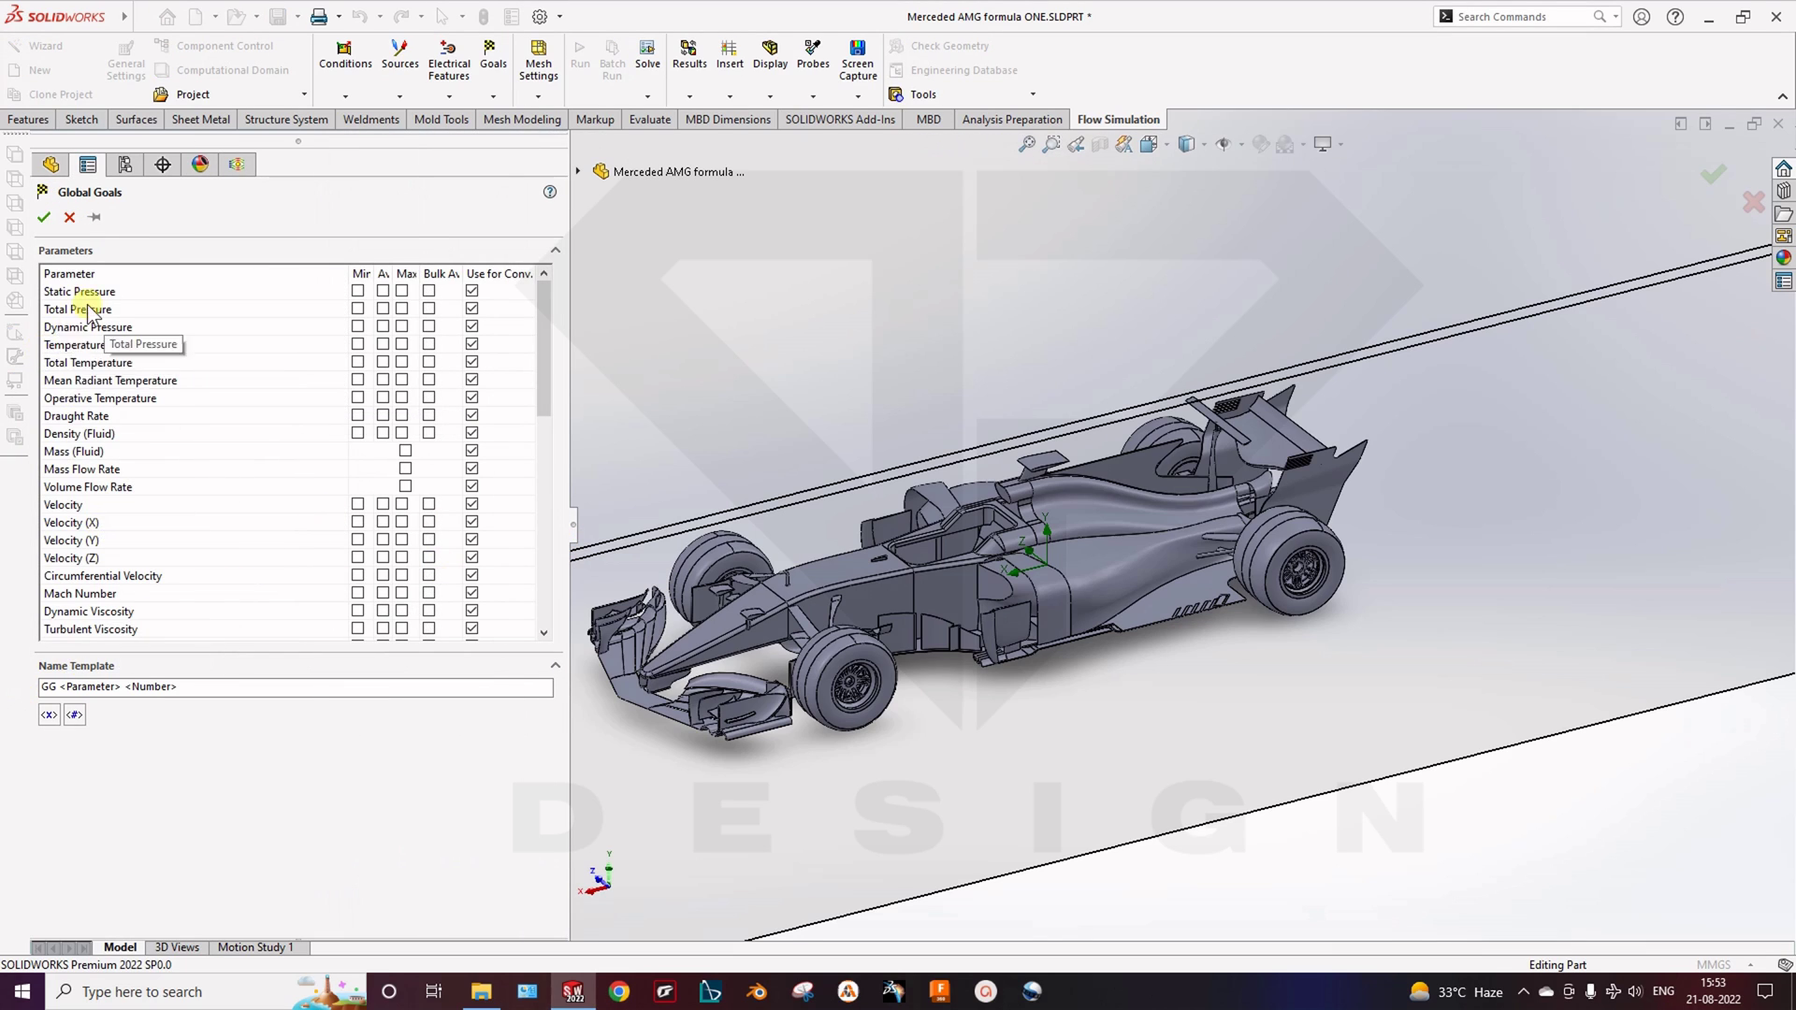
pyautogui.scroll(-4, 89, 599)
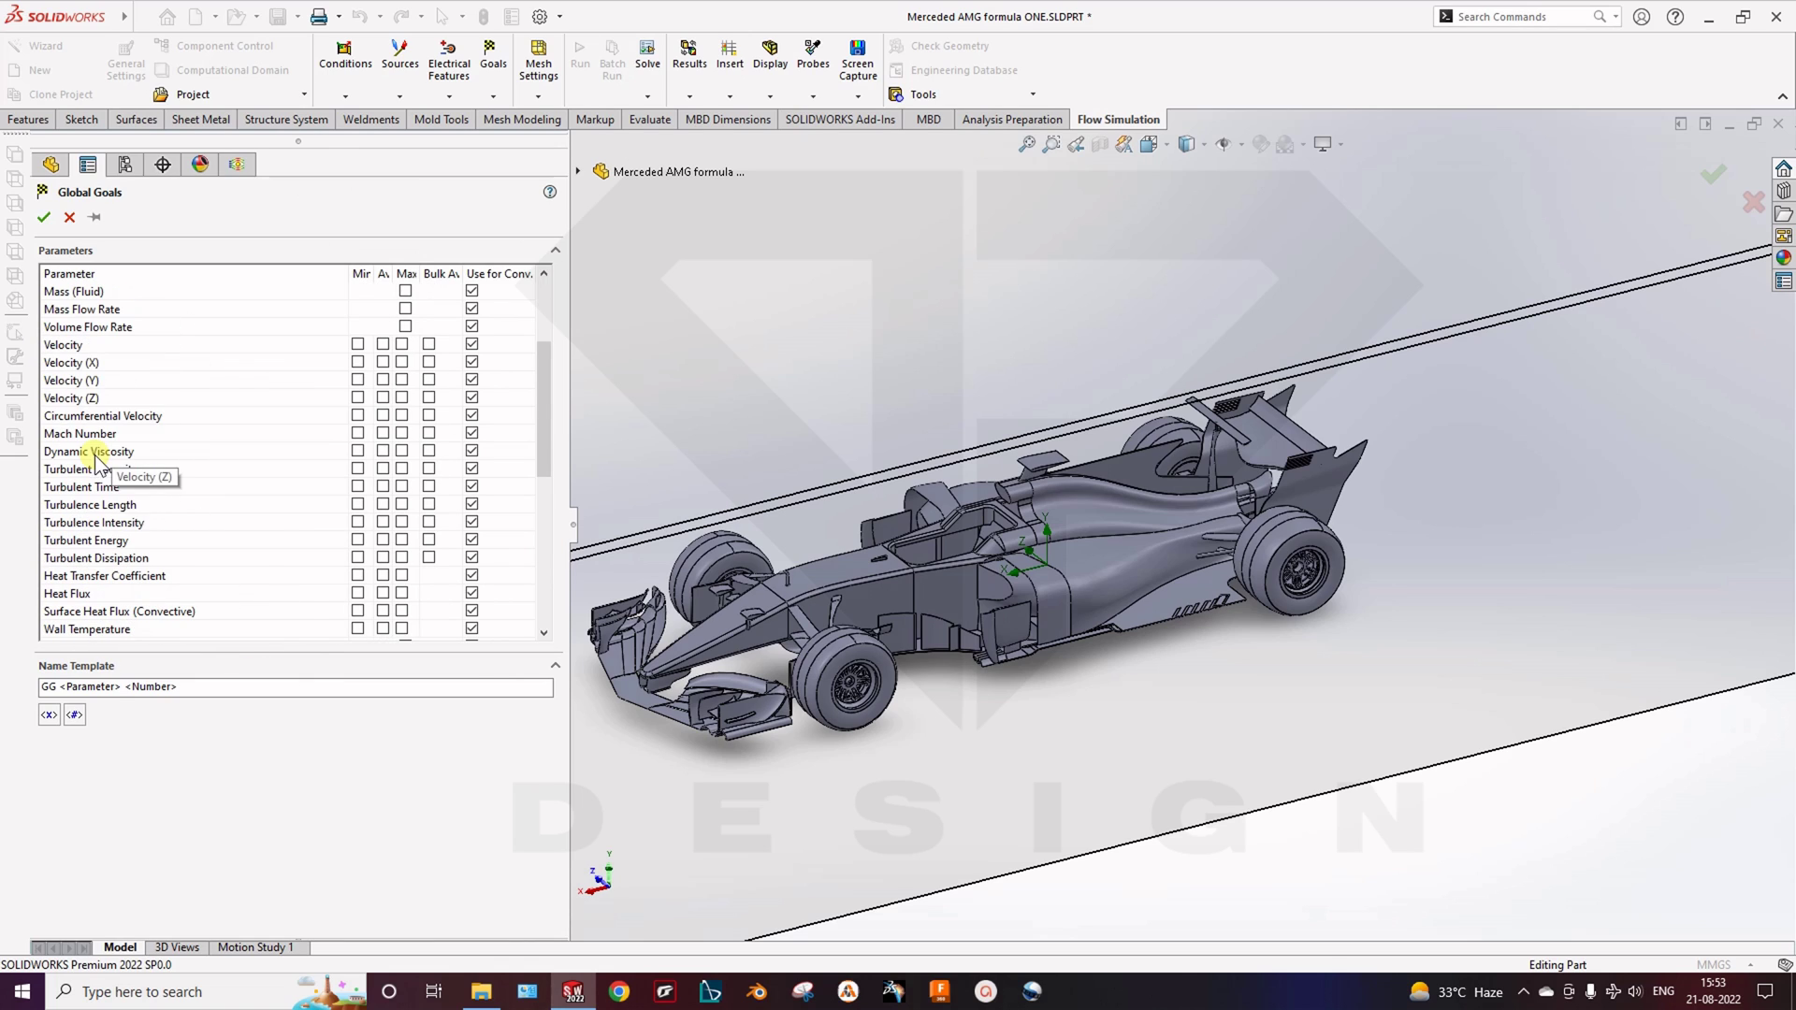
pyautogui.scroll(-3, 168, 575)
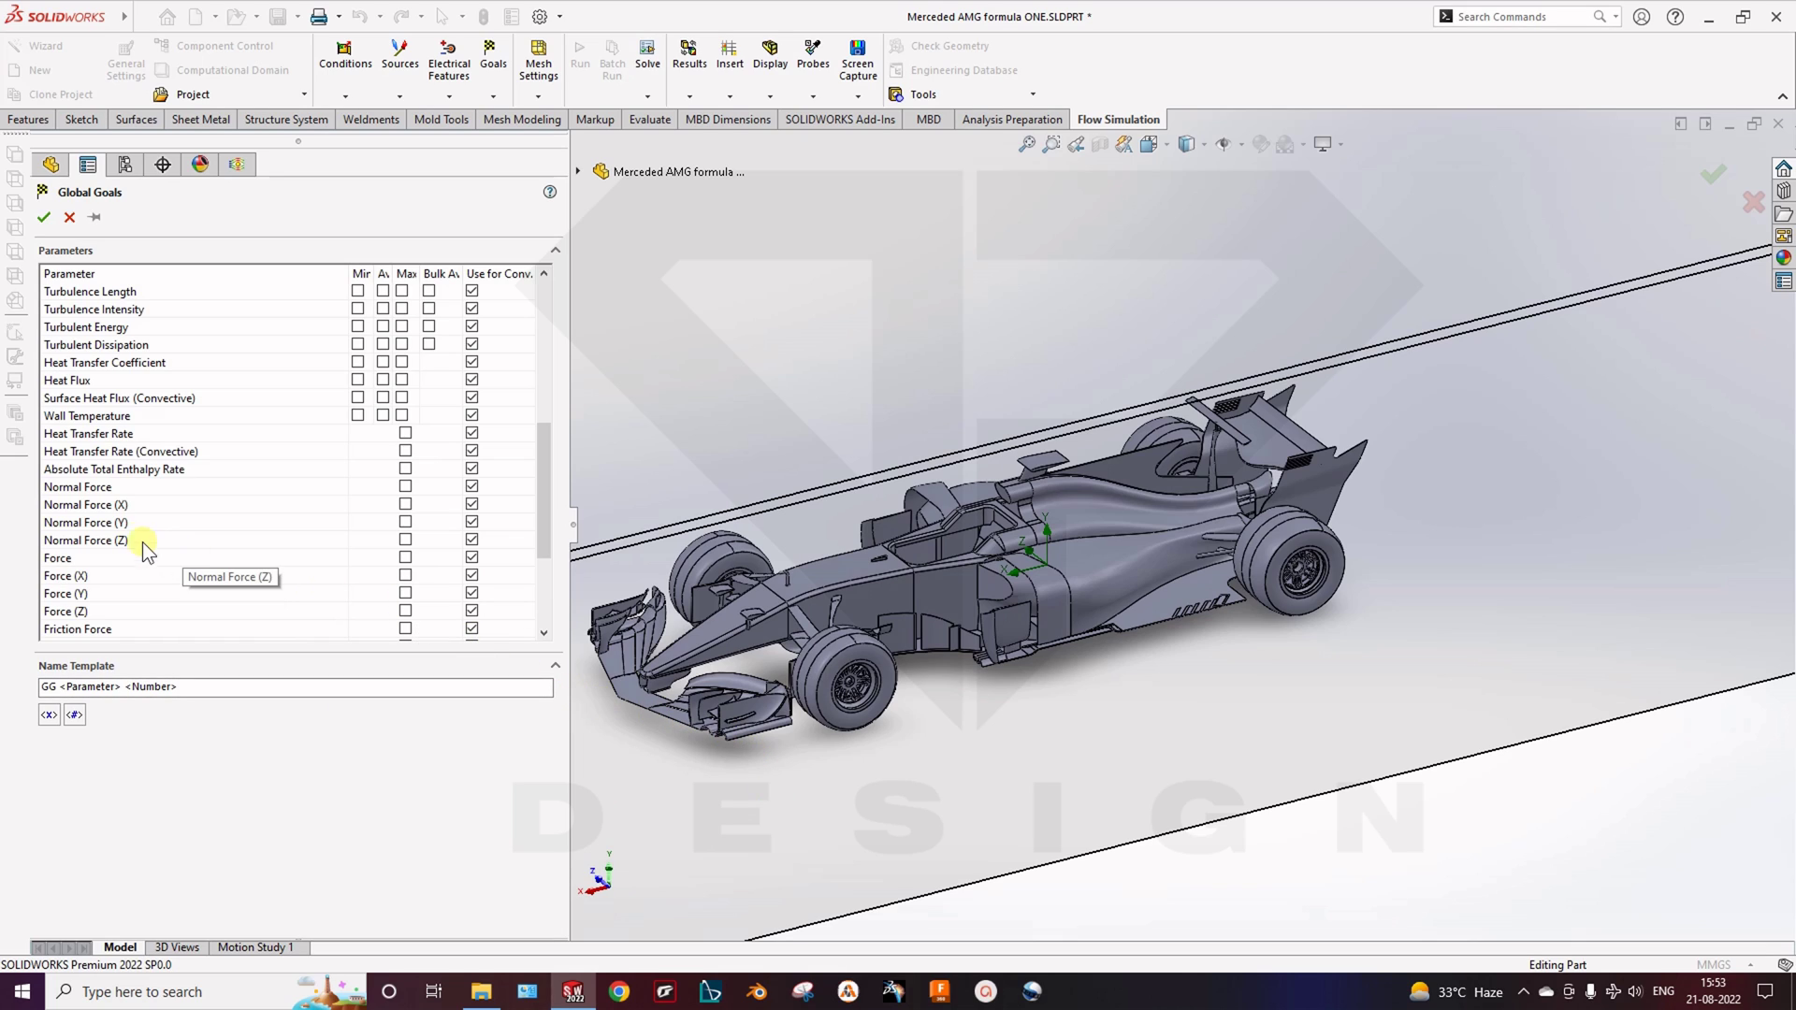
pyautogui.click(404, 503)
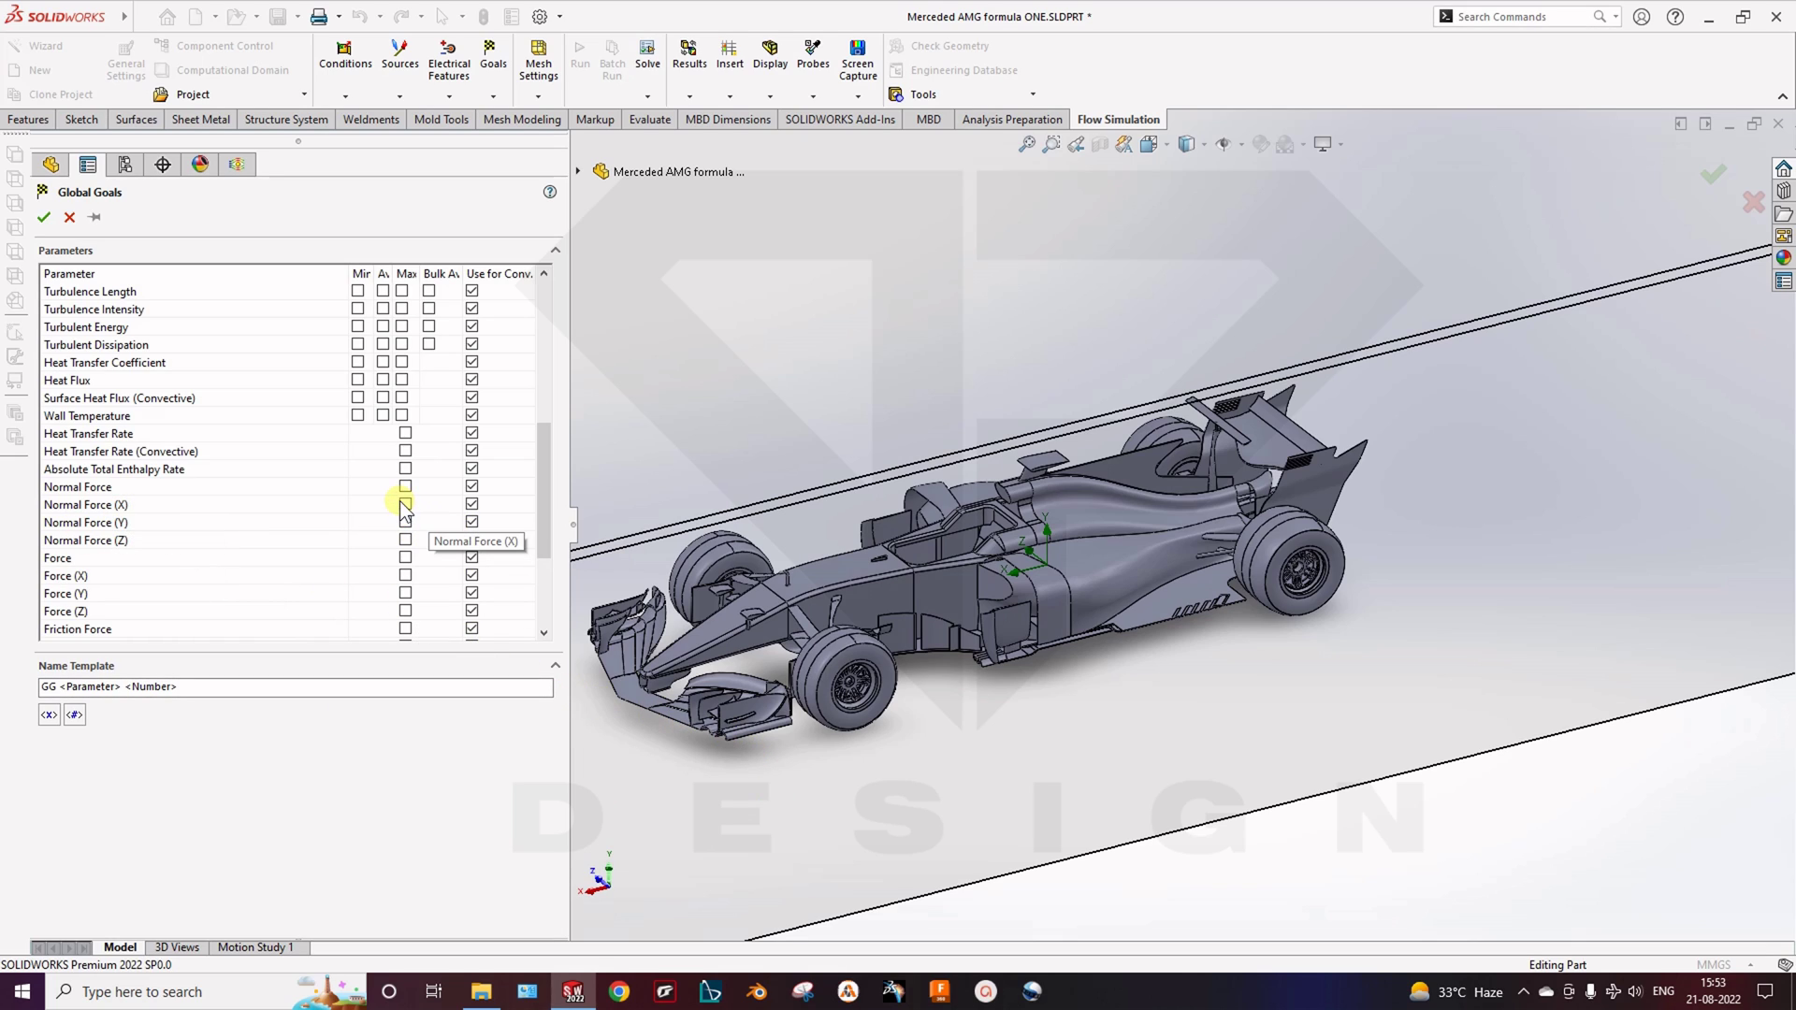
pyautogui.click(404, 524)
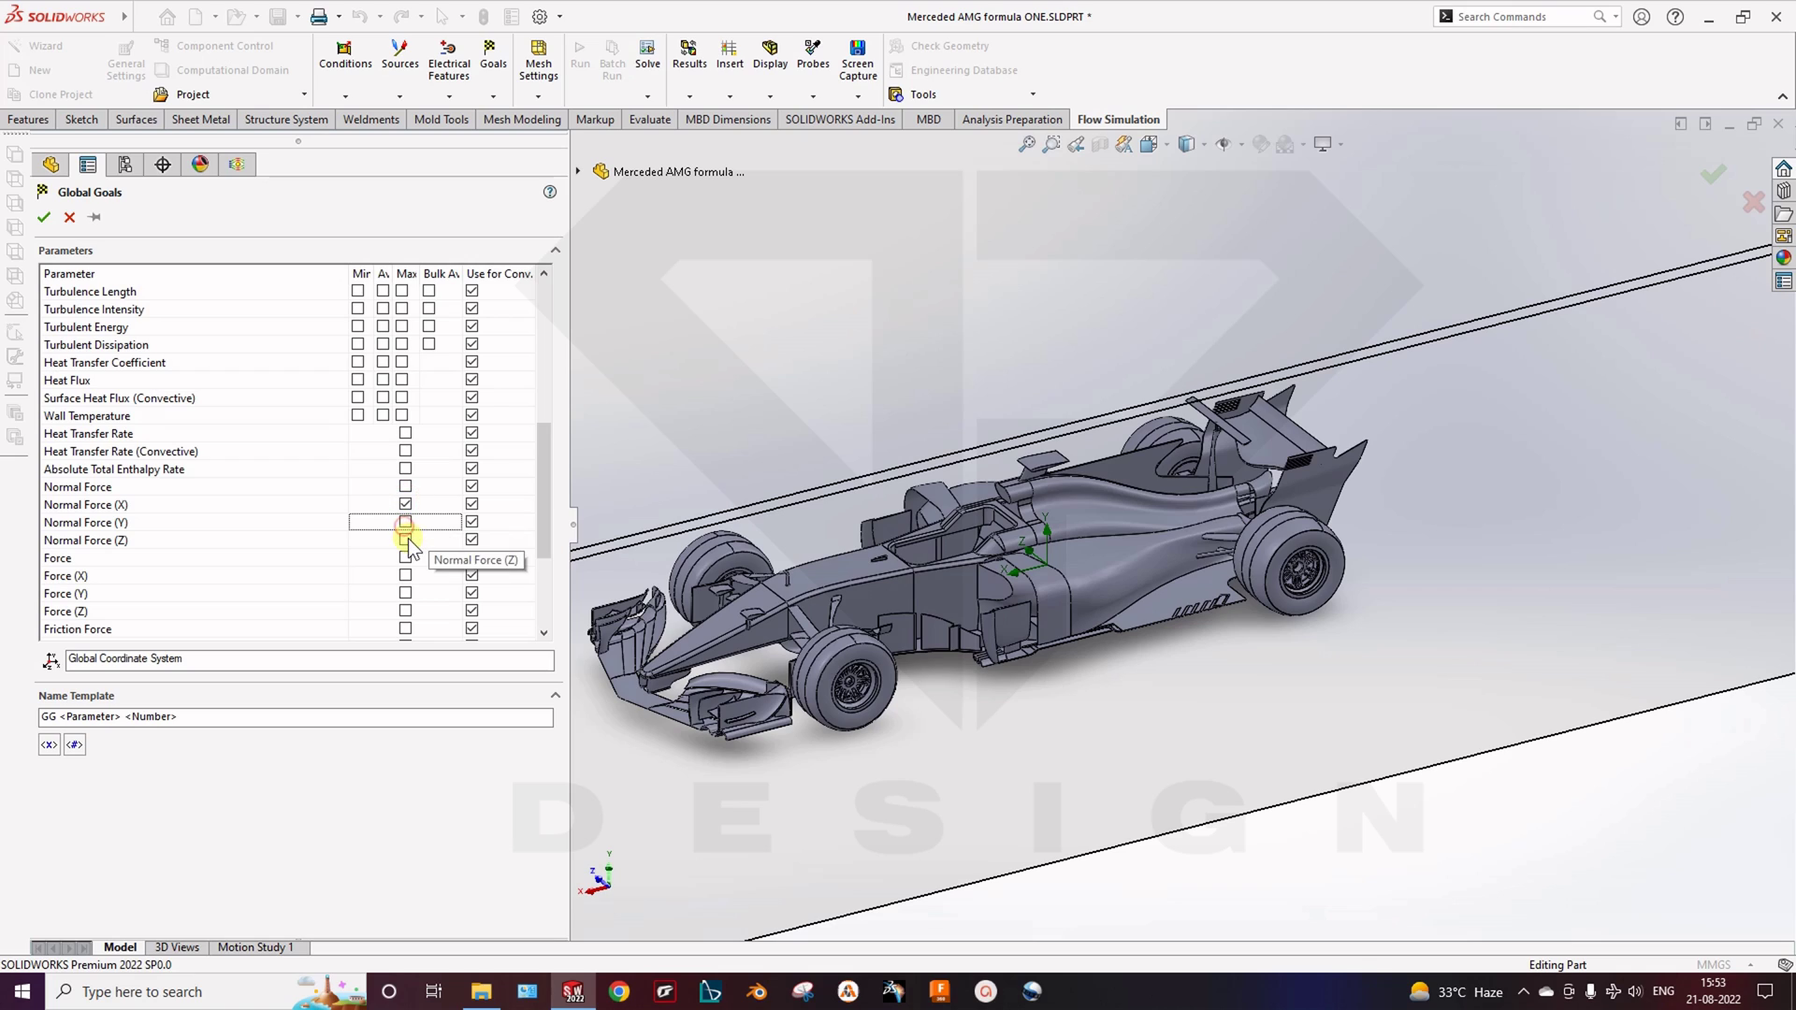
pyautogui.click(404, 524)
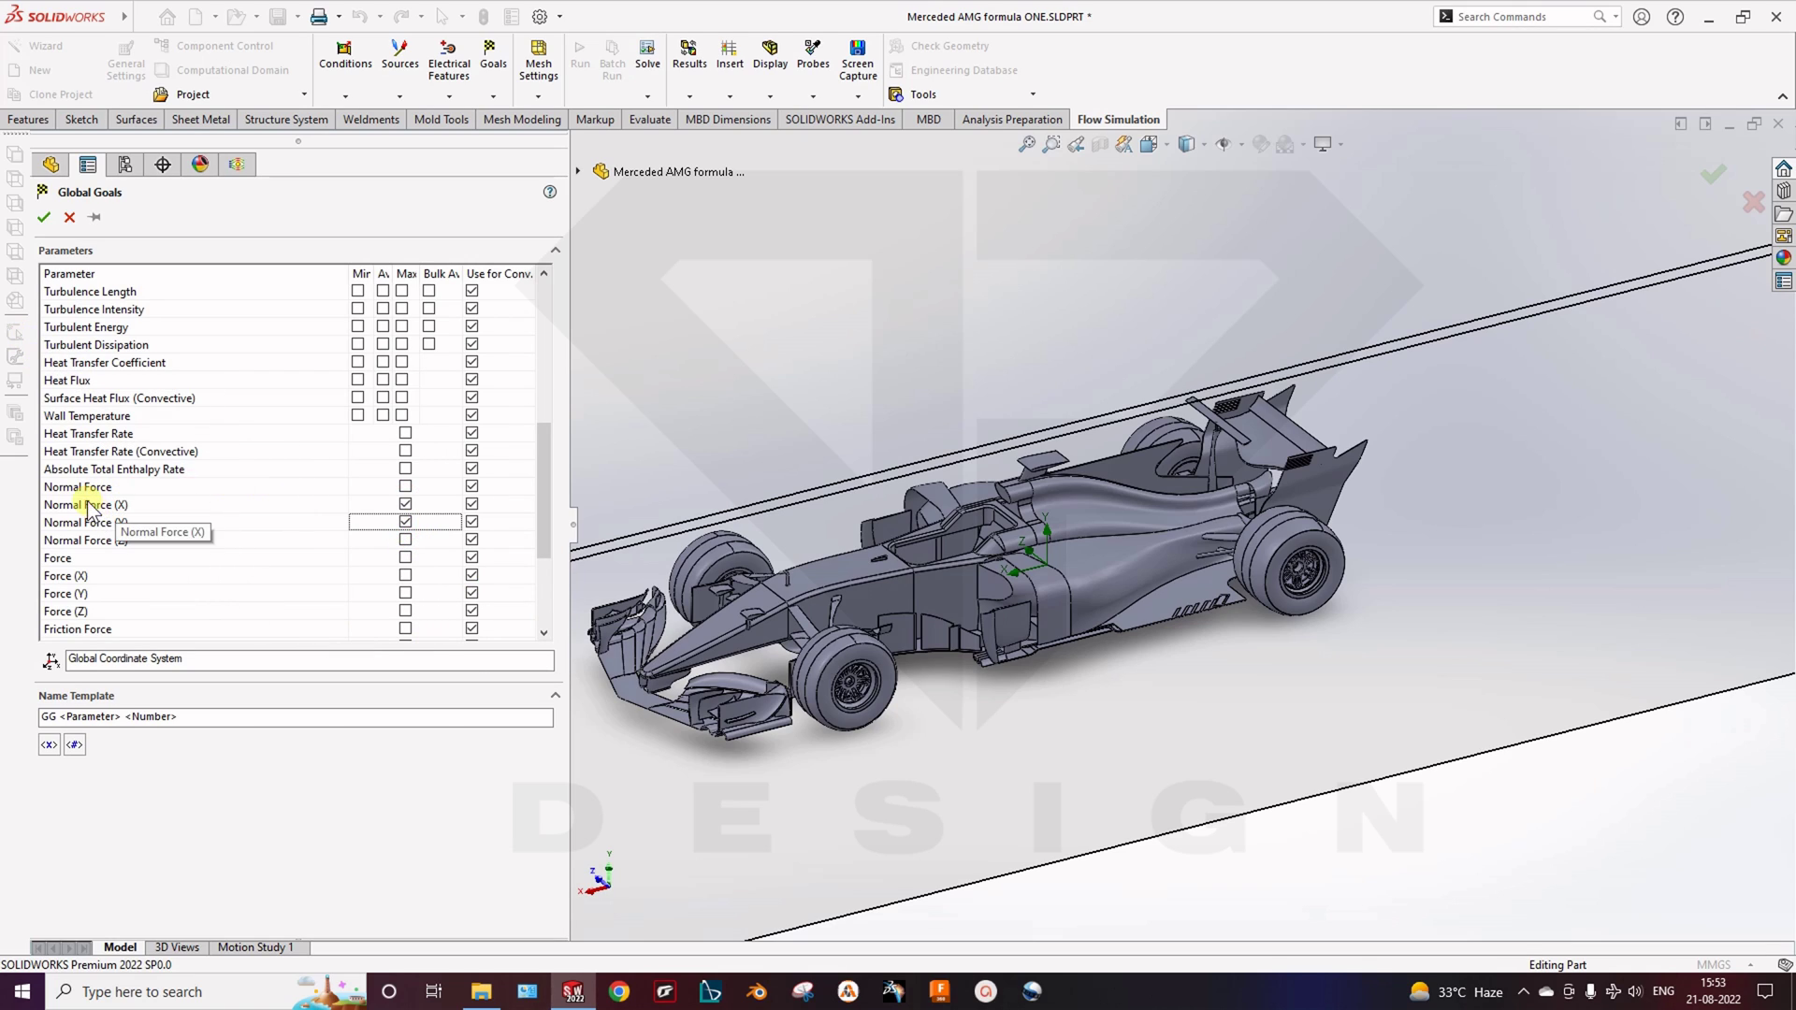
pyautogui.click(44, 218)
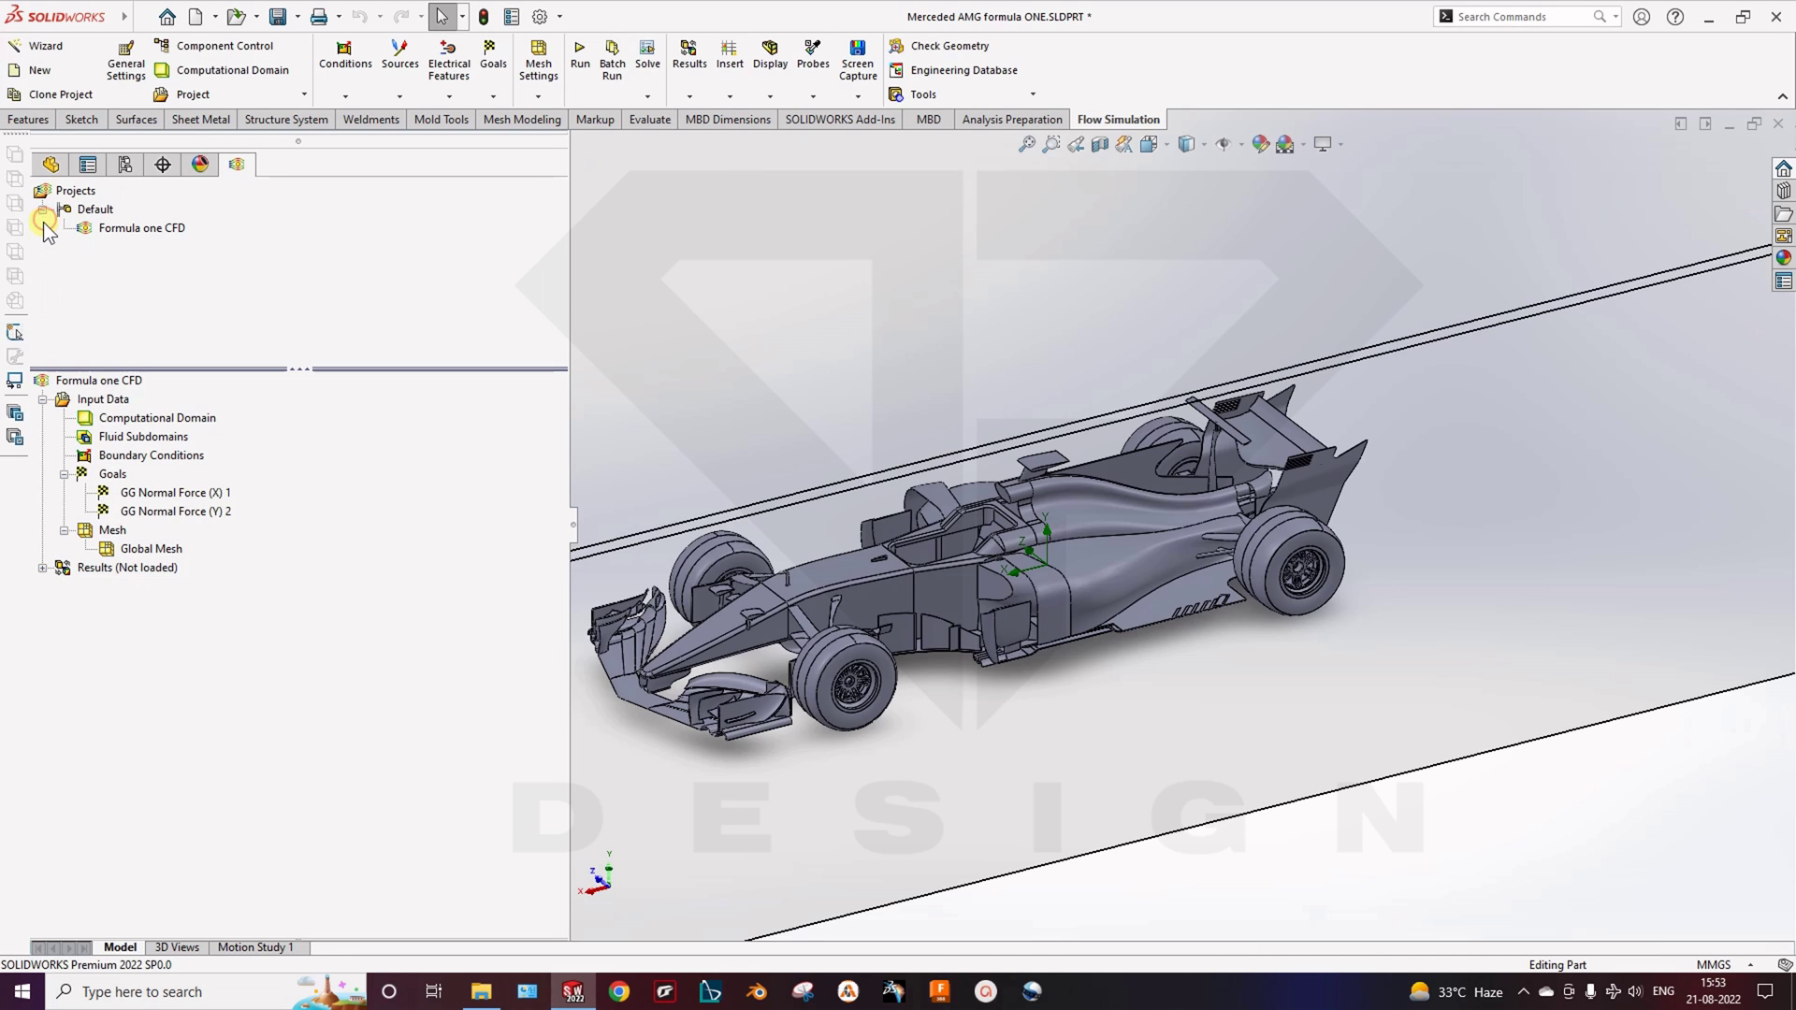
pyautogui.rightClick(110, 477)
pyautogui.click(157, 590)
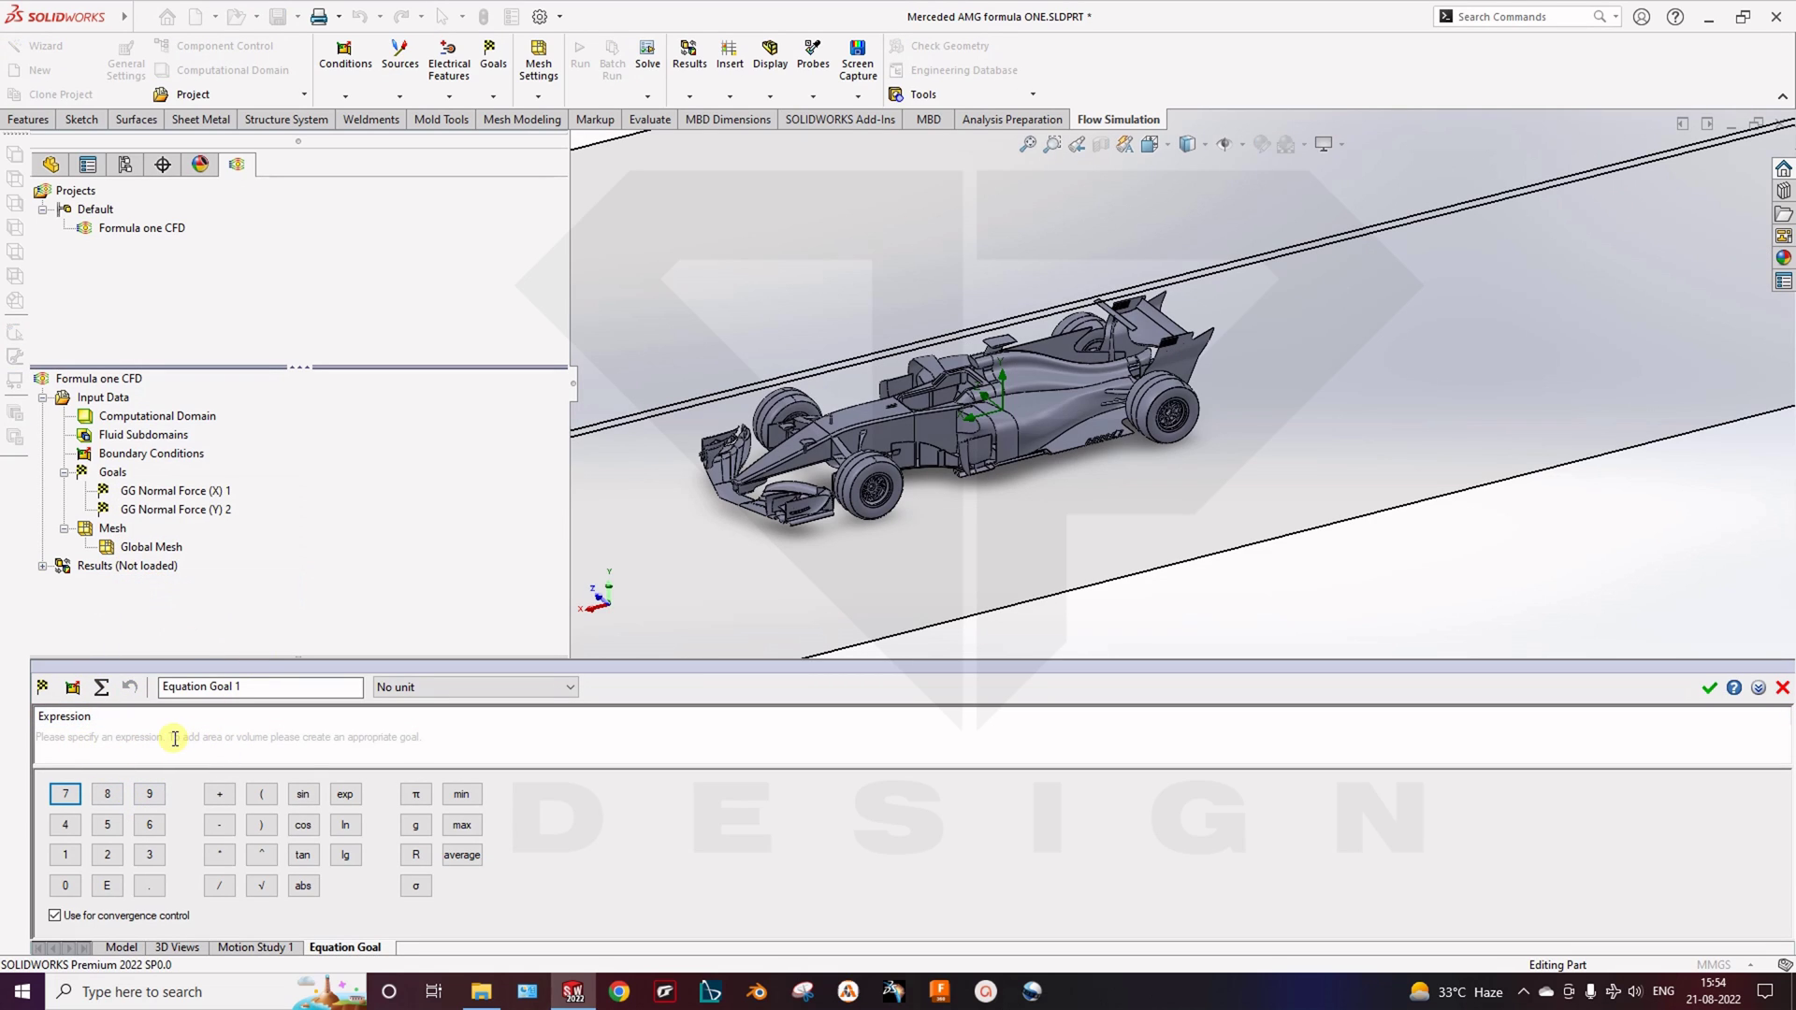
pyautogui.click(1783, 689)
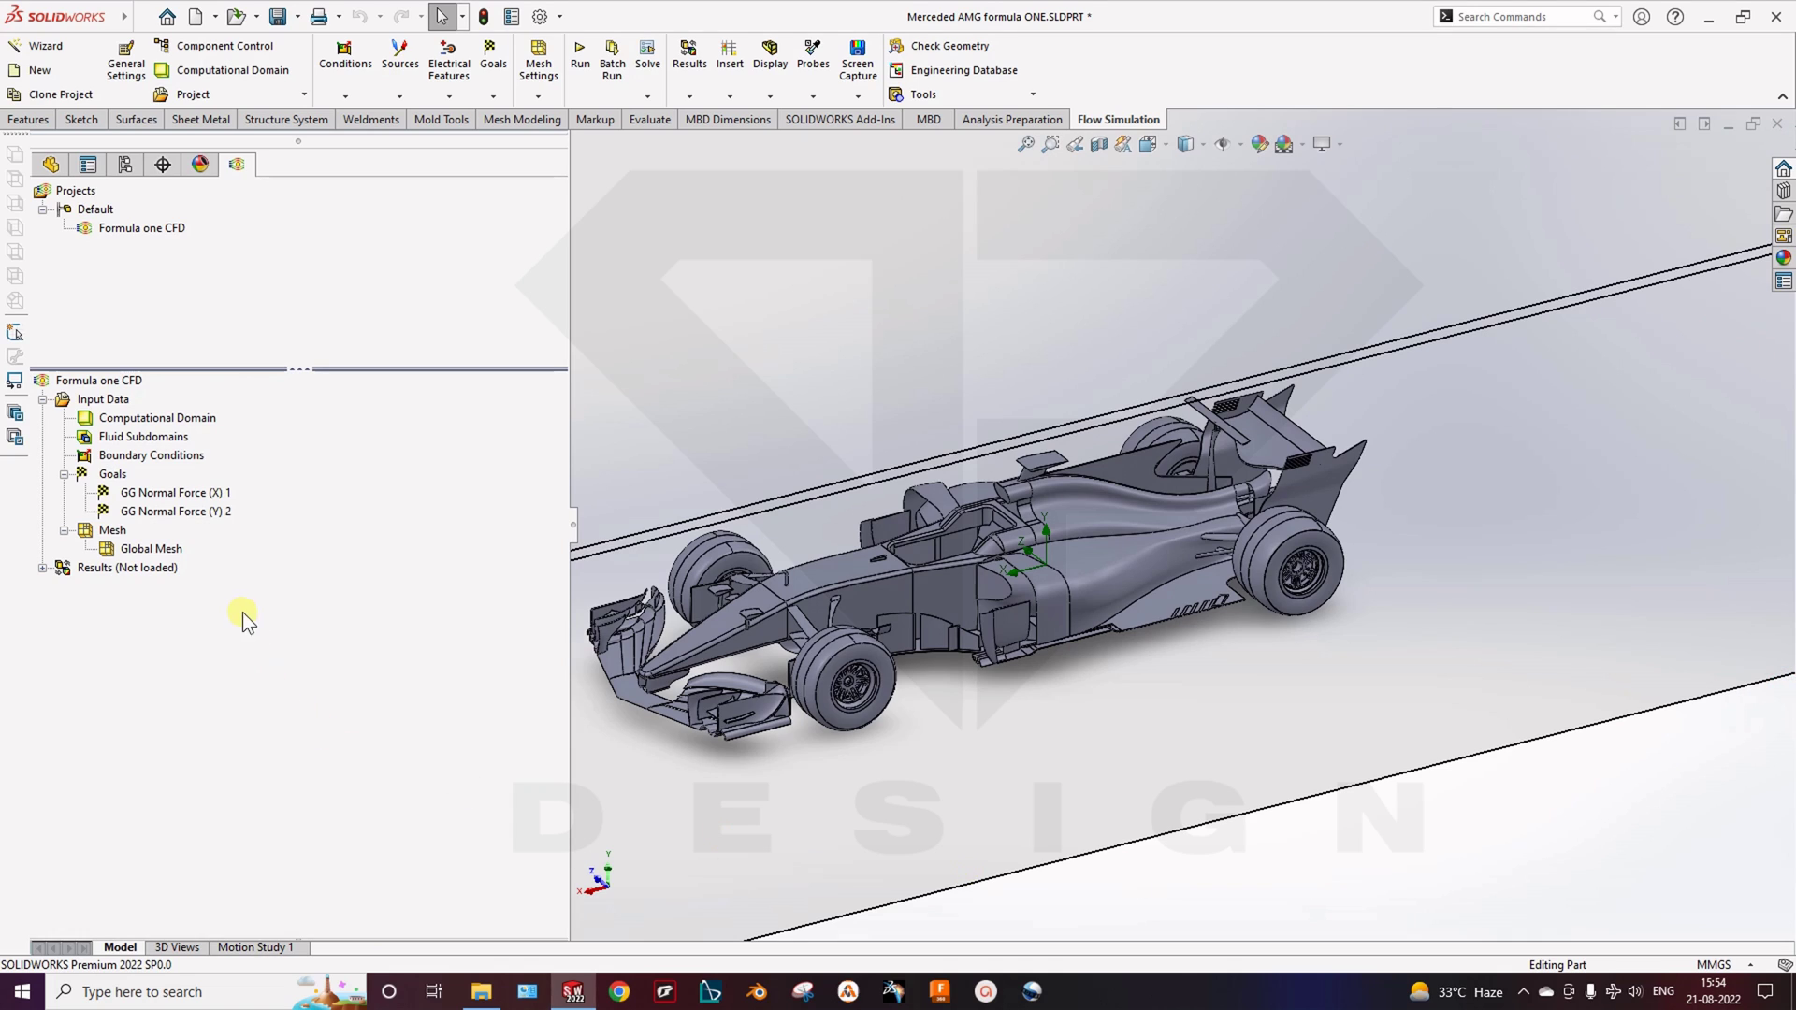
# Show the basic mesh of the computational domain
pyautogui.scroll(-2, 889, 673)
pyautogui.scroll(5, 842, 644)
pyautogui.scroll(-1, 868, 647)
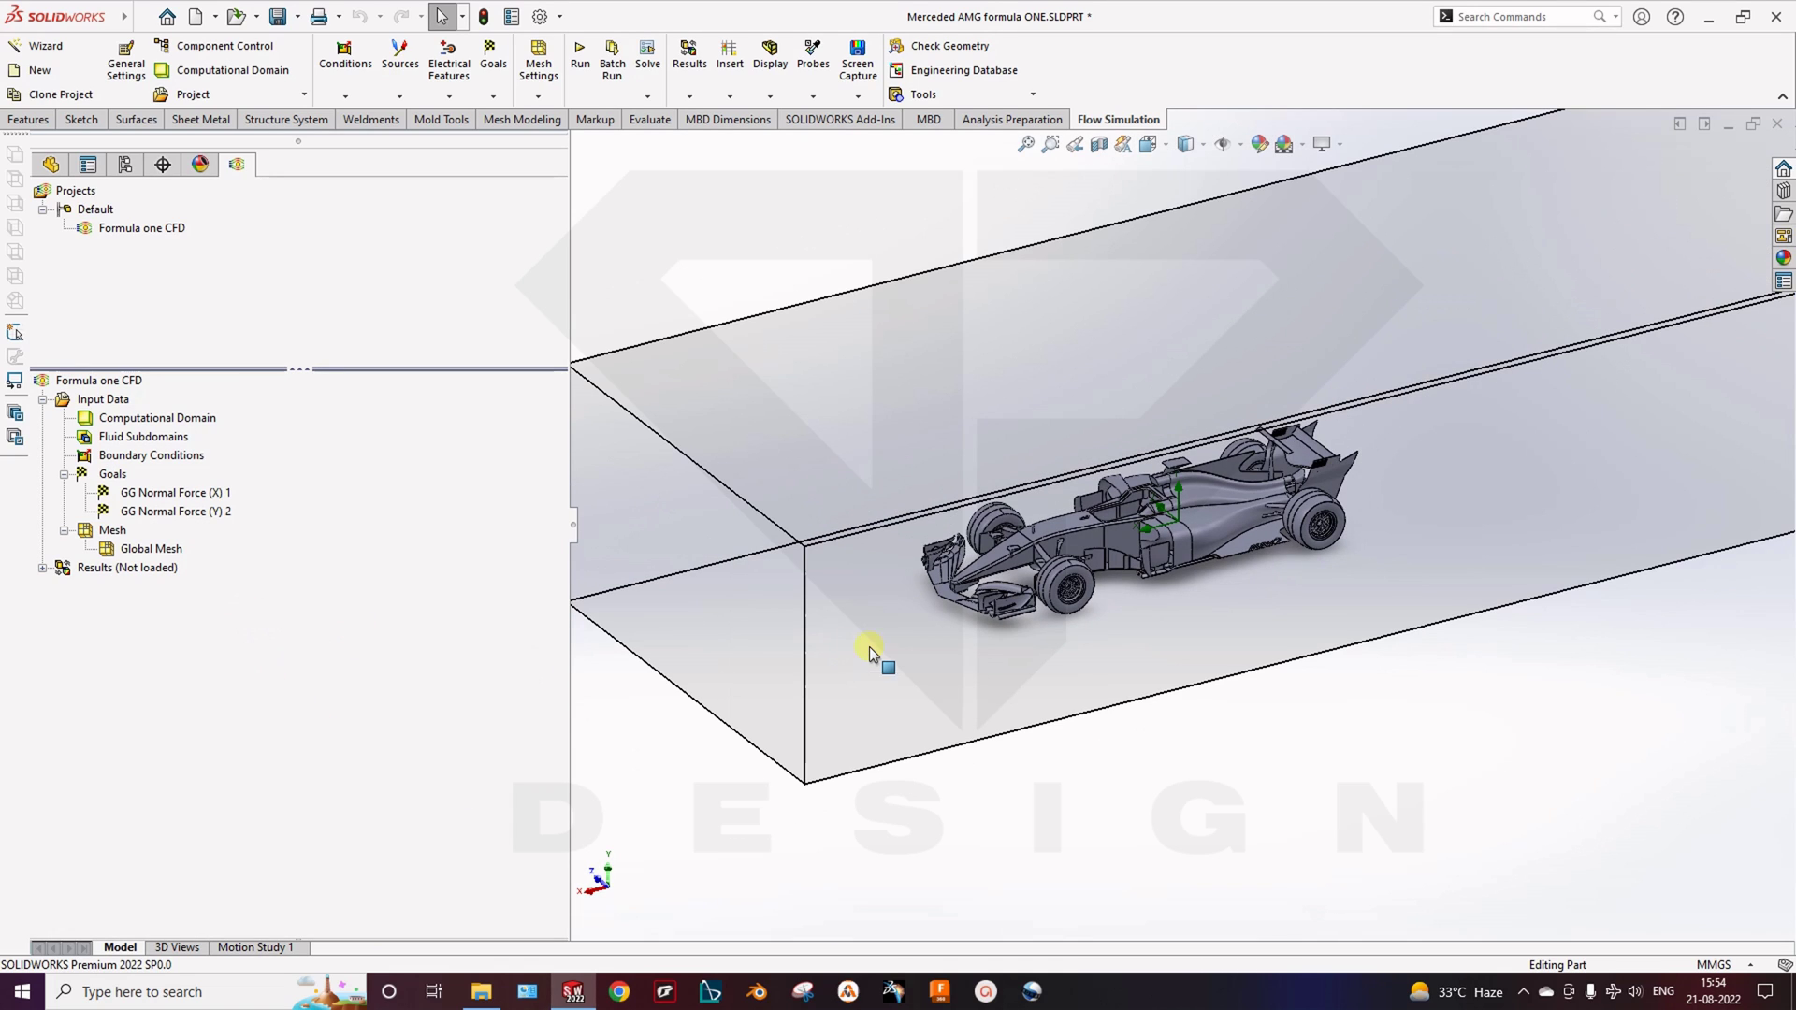
pyautogui.keyDown('ctrl'); pyautogui.moveTo(868, 648); pyautogui.dragTo(853, 746, button='middle'); pyautogui.keyUp('ctrl')
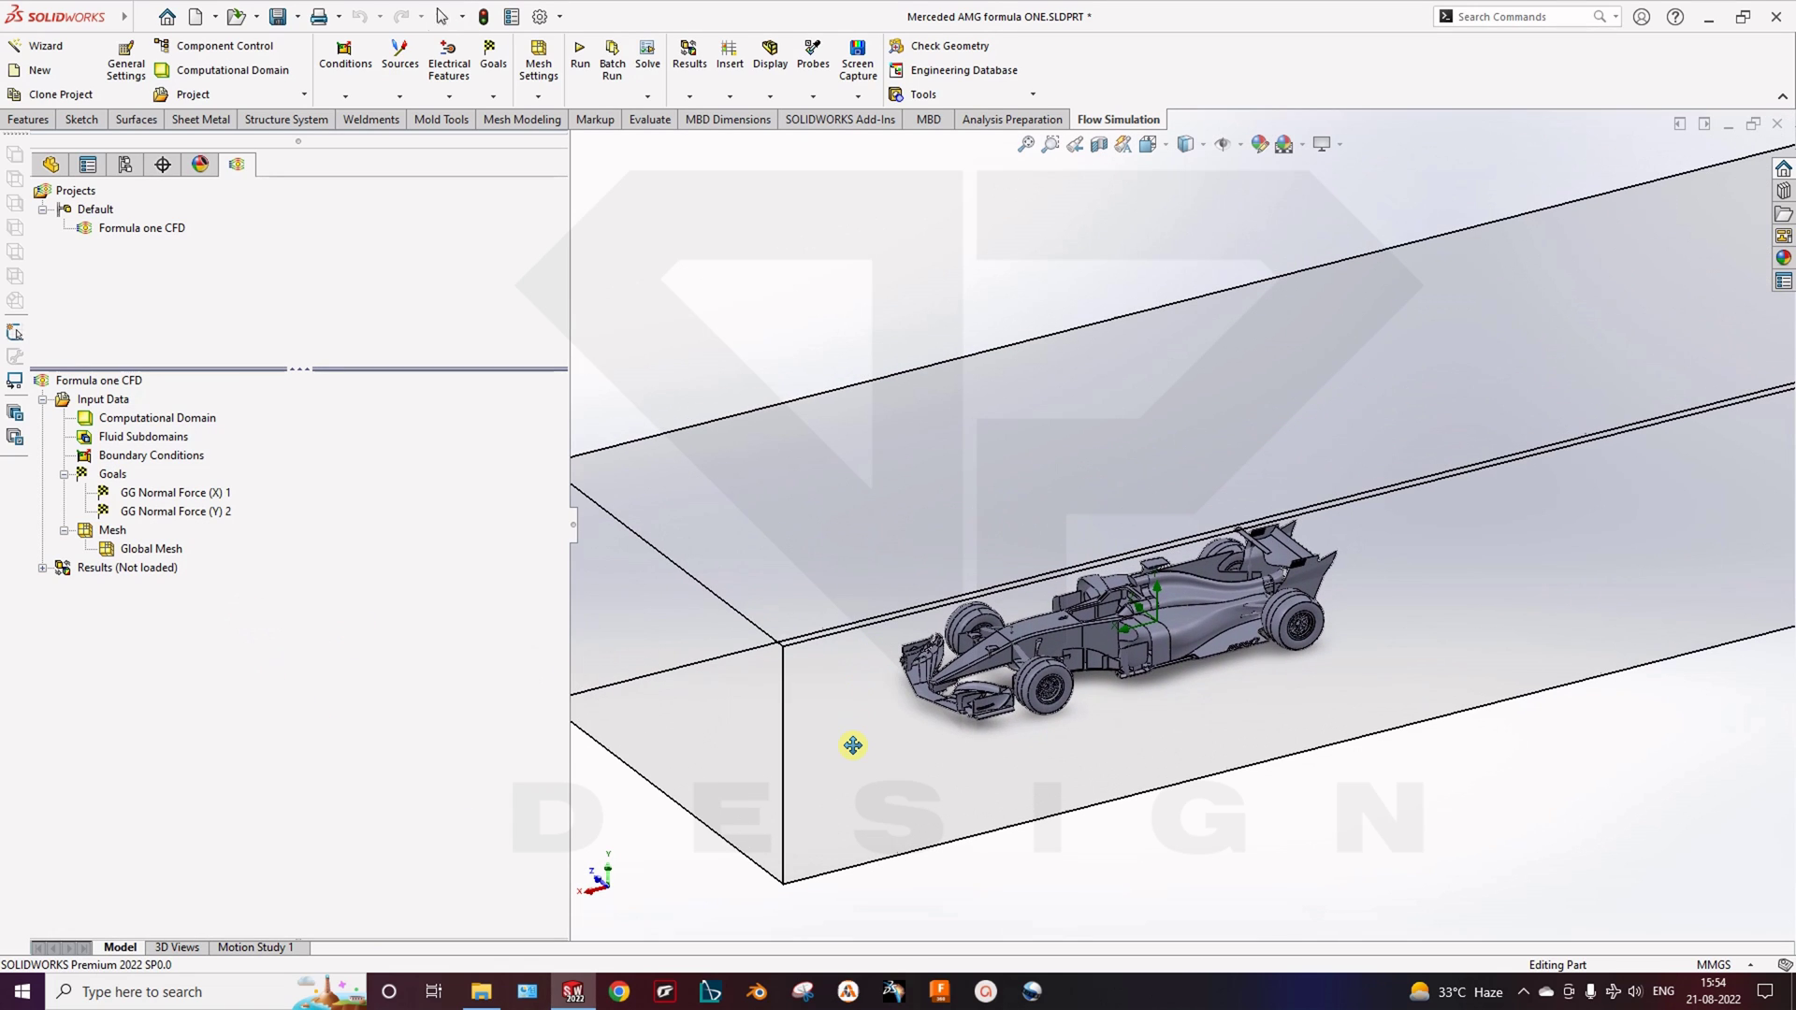
pyautogui.rightClick(111, 530)
pyautogui.click(396, 692)
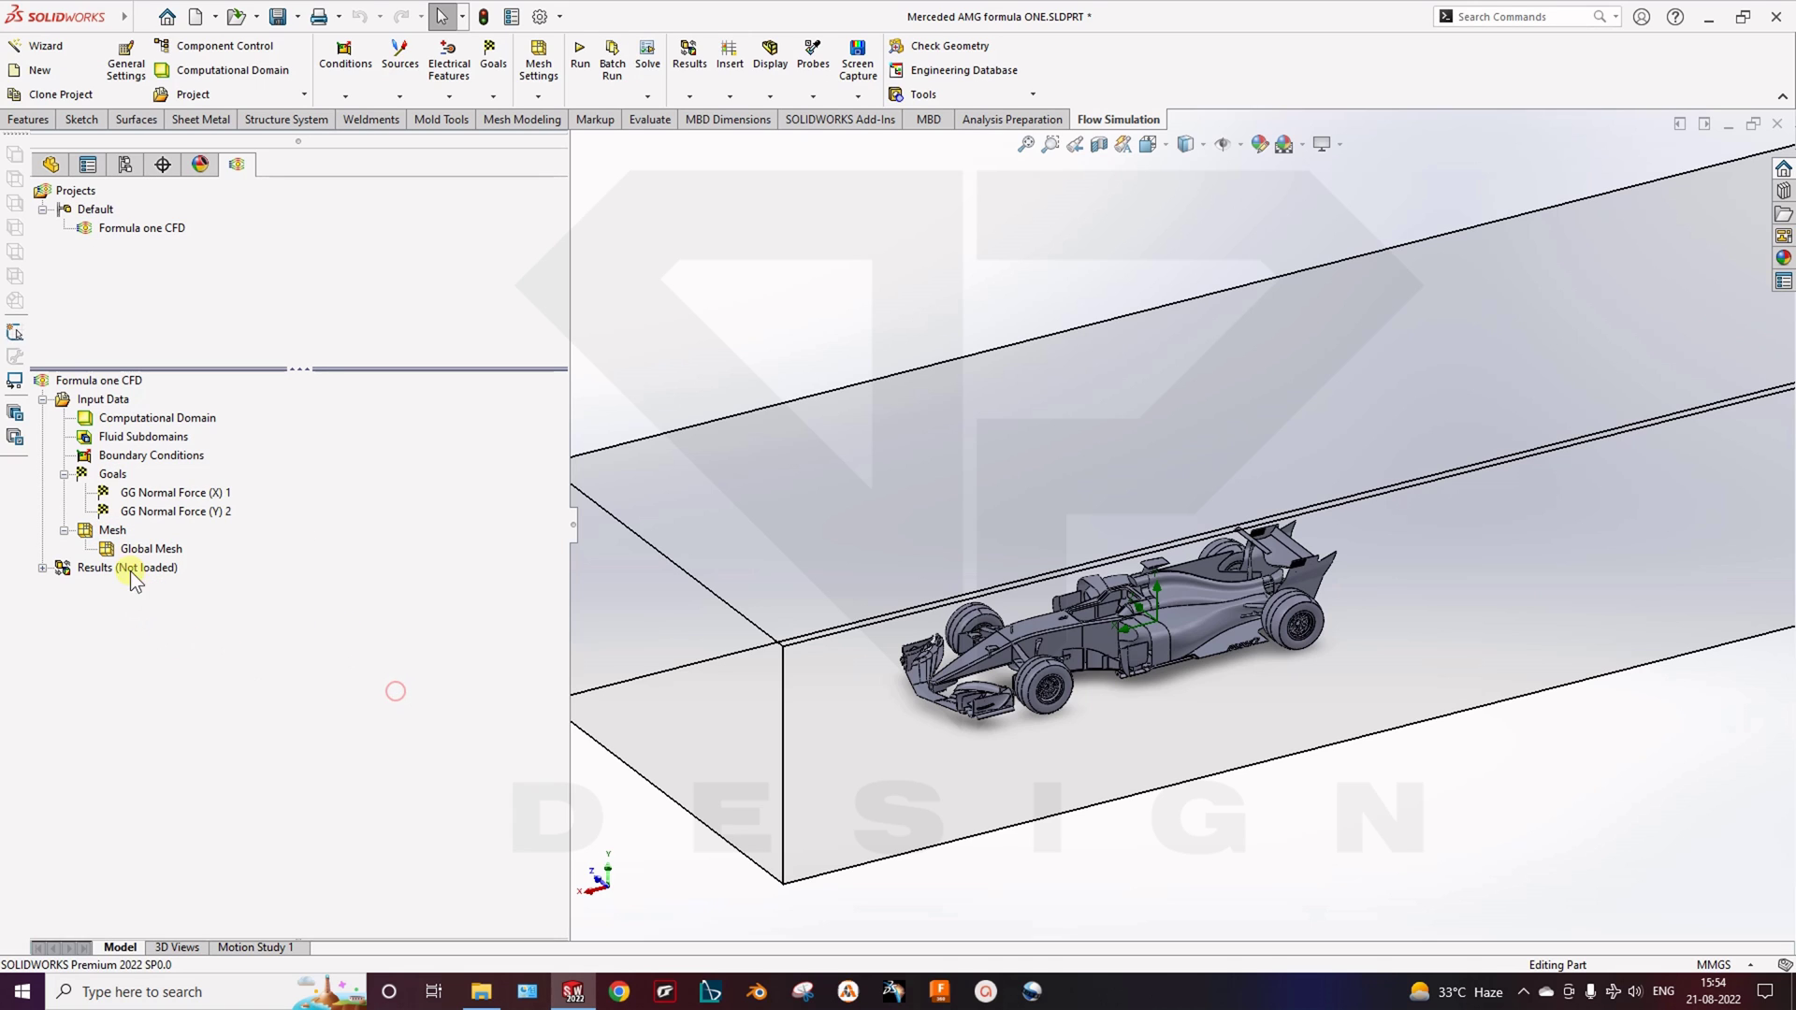
pyautogui.rightClick(112, 531)
pyautogui.click(110, 531)
pyautogui.rightClick(106, 529)
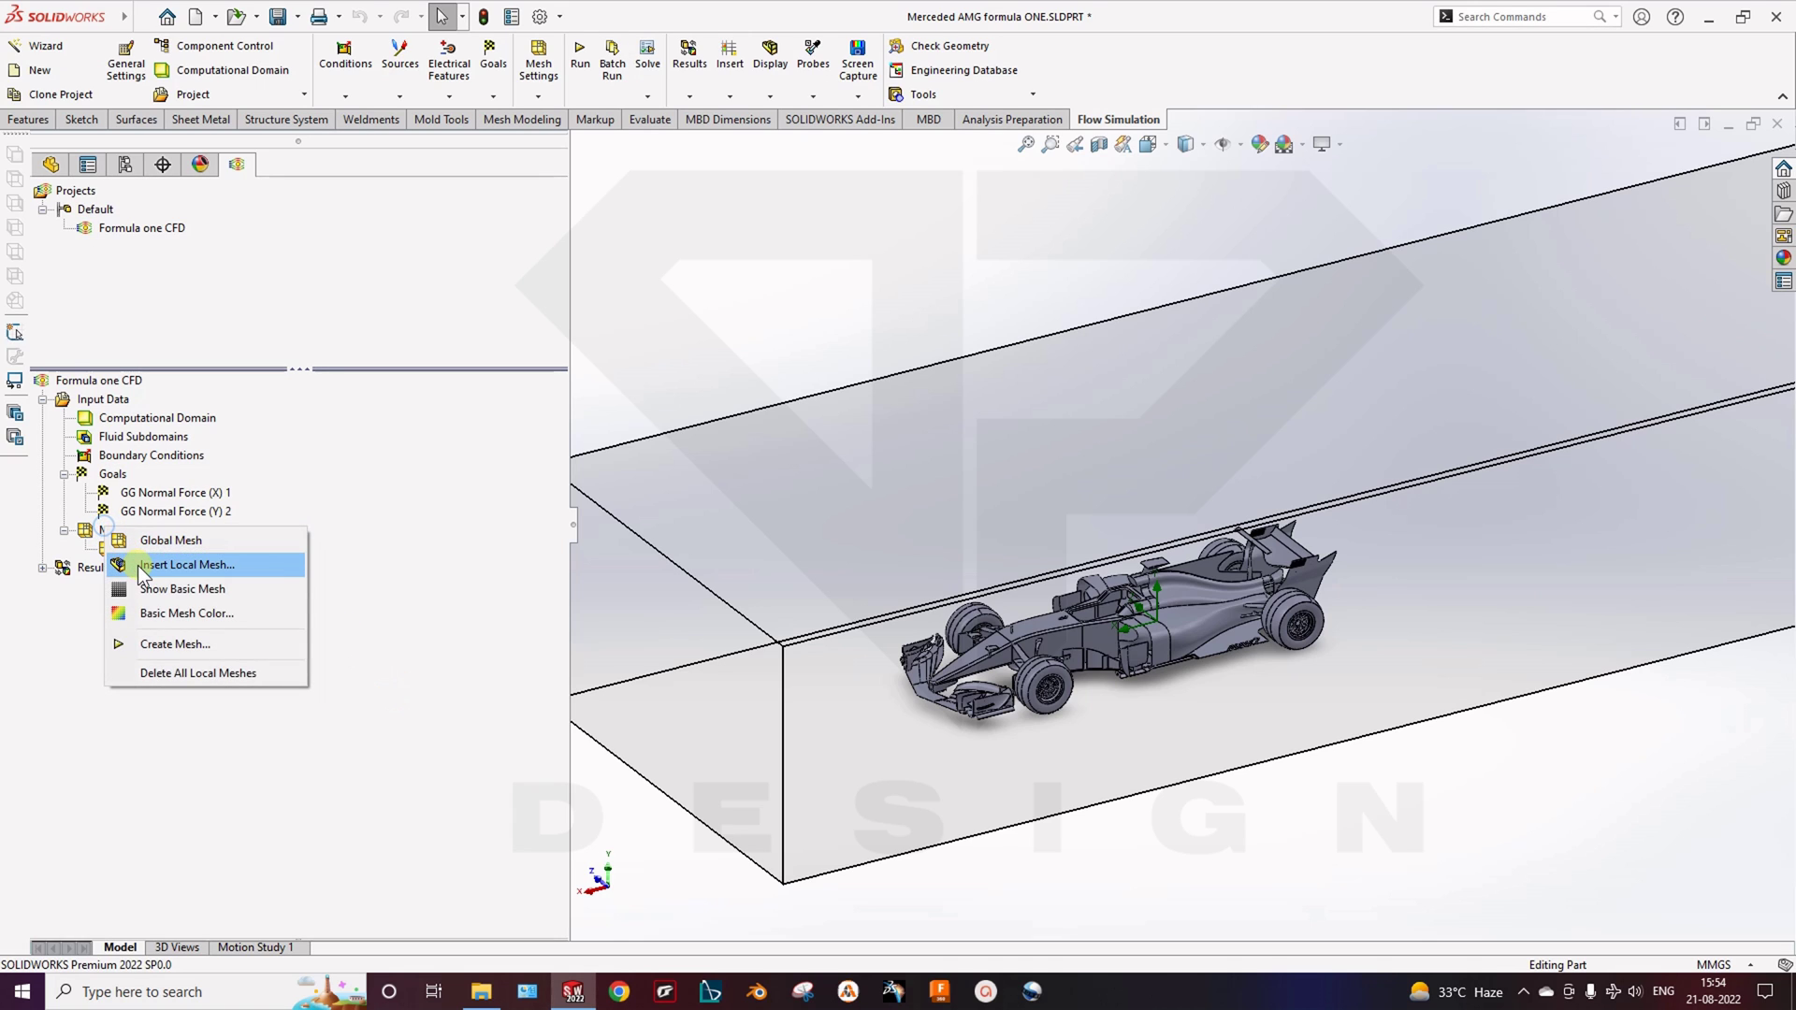
pyautogui.click(184, 590)
# Examine the density of the basic mesh cells around the car and along the domain floor
pyautogui.moveTo(824, 782); pyautogui.dragTo(1058, 770, button='middle')
pyautogui.scroll(4, 1072, 778)
pyautogui.scroll(-6, 1143, 538)
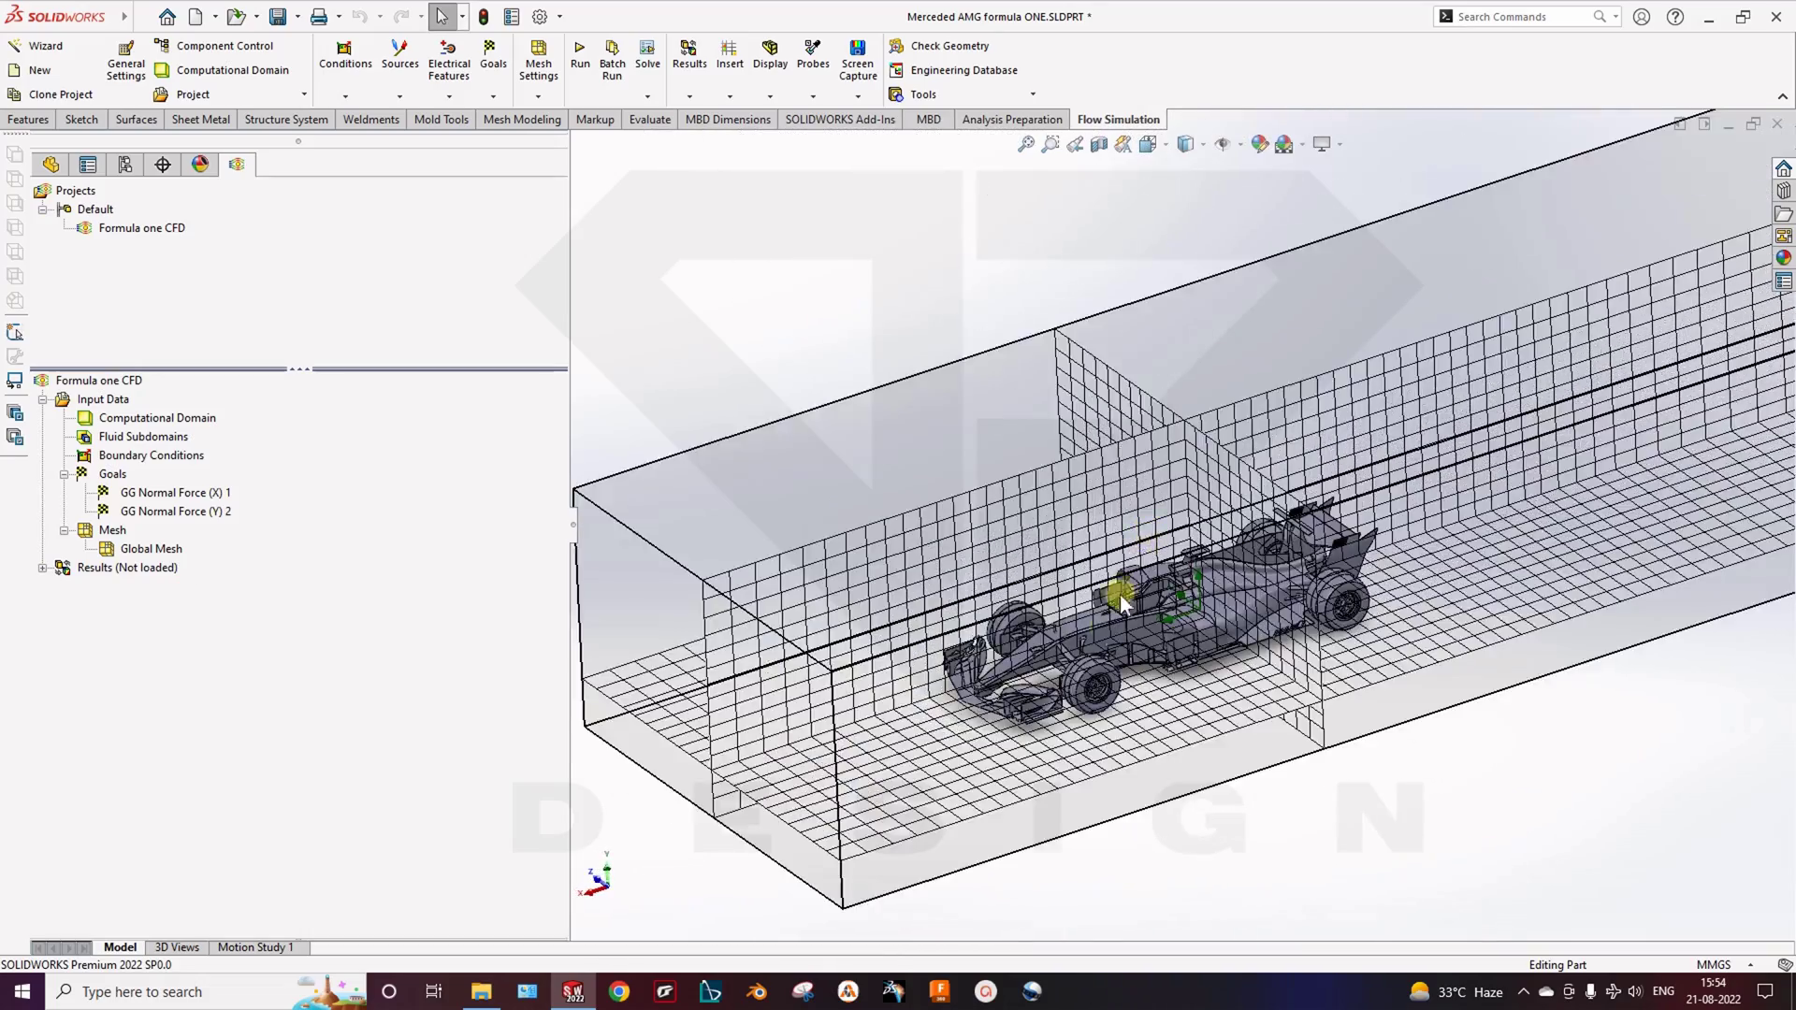
pyautogui.moveTo(1096, 661); pyautogui.dragTo(1109, 766, button='middle')
pyautogui.scroll(-1, 1131, 745)
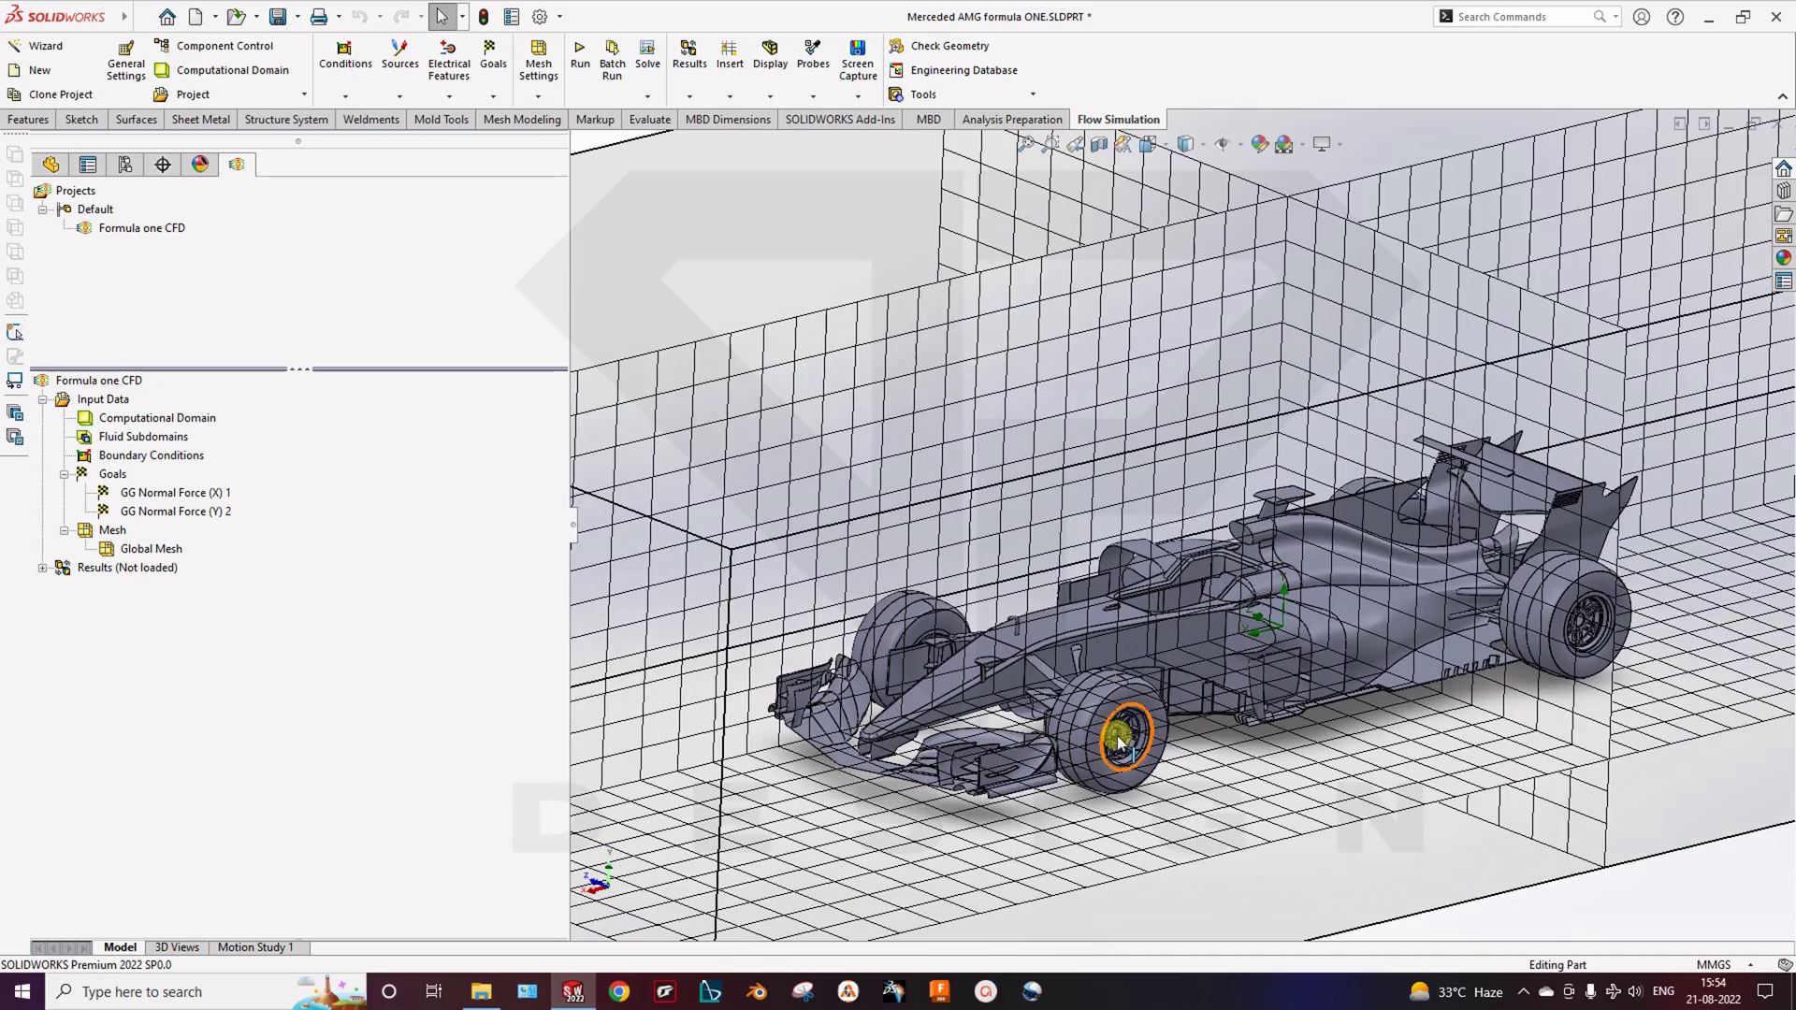
pyautogui.keyDown('ctrl'); pyautogui.moveTo(1105, 698); pyautogui.dragTo(1108, 645, button='middle'); pyautogui.keyUp('ctrl')
pyautogui.moveTo(1207, 718); pyautogui.dragTo(1090, 718, button='middle')
pyautogui.keyDown('ctrl'); pyautogui.moveTo(1054, 602); pyautogui.dragTo(1062, 632, button='middle'); pyautogui.keyUp('ctrl')
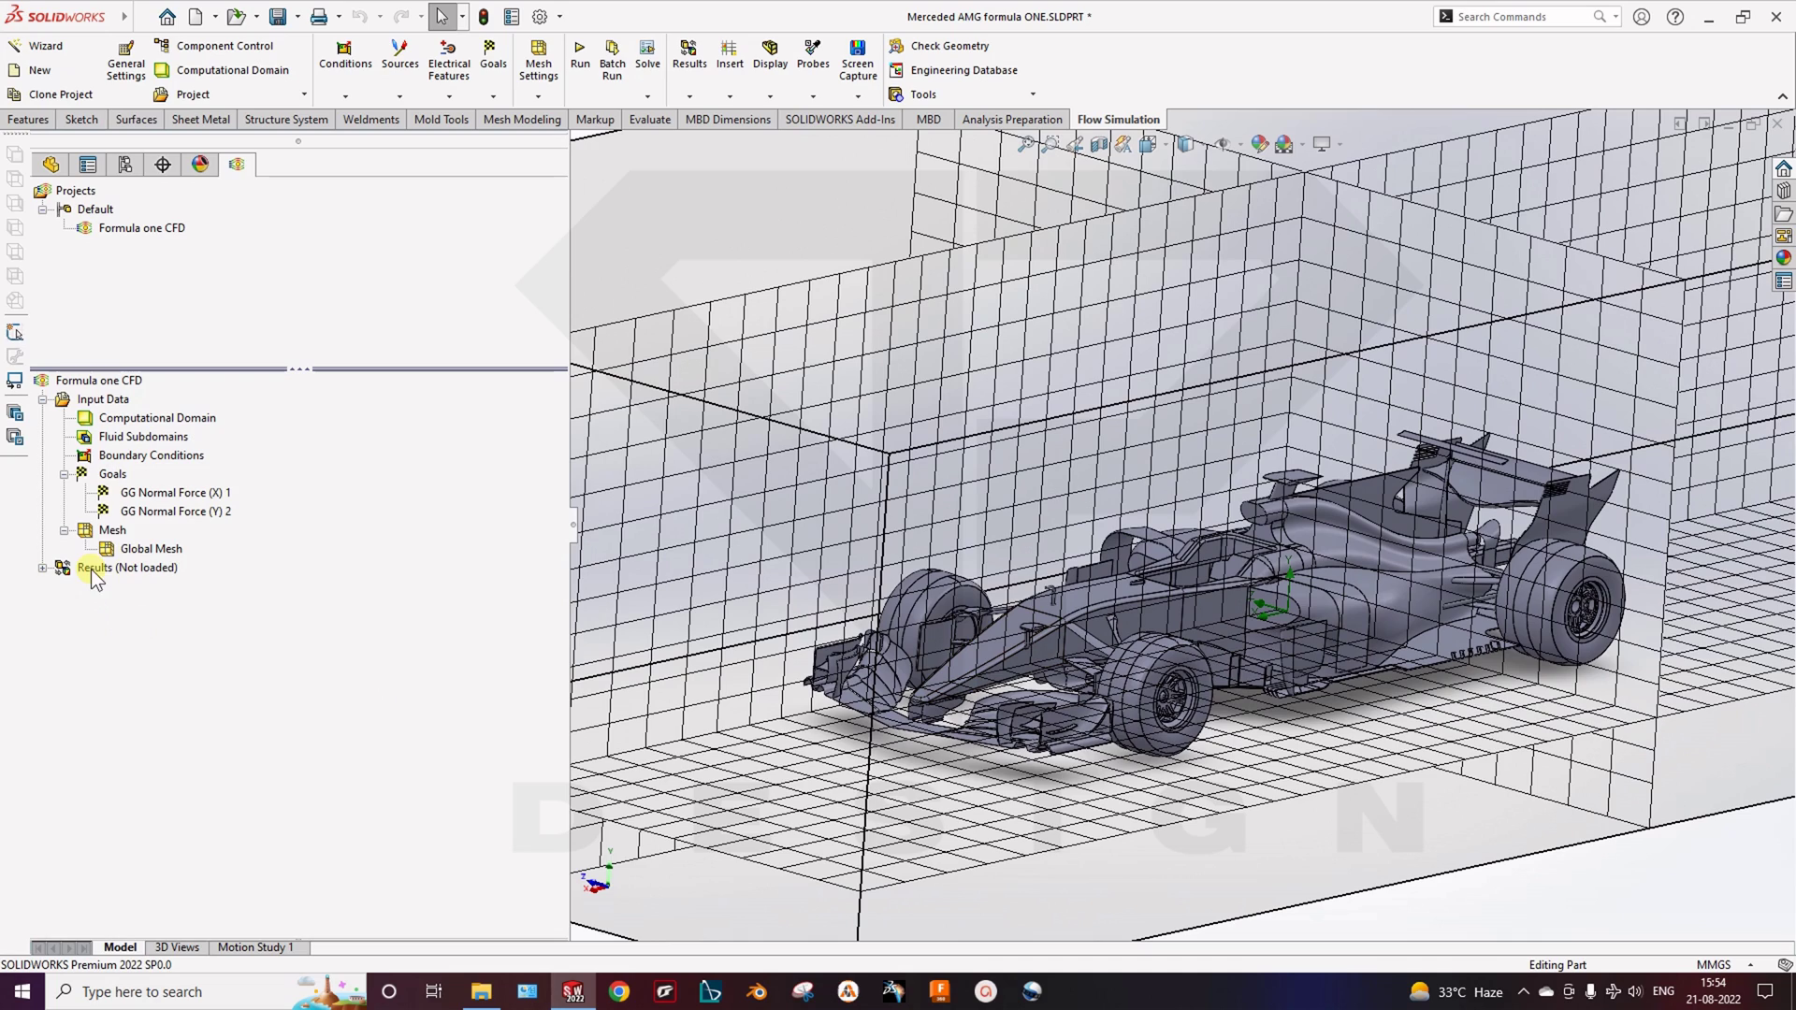
# Hide the basic mesh around the car
pyautogui.rightClick(107, 533)
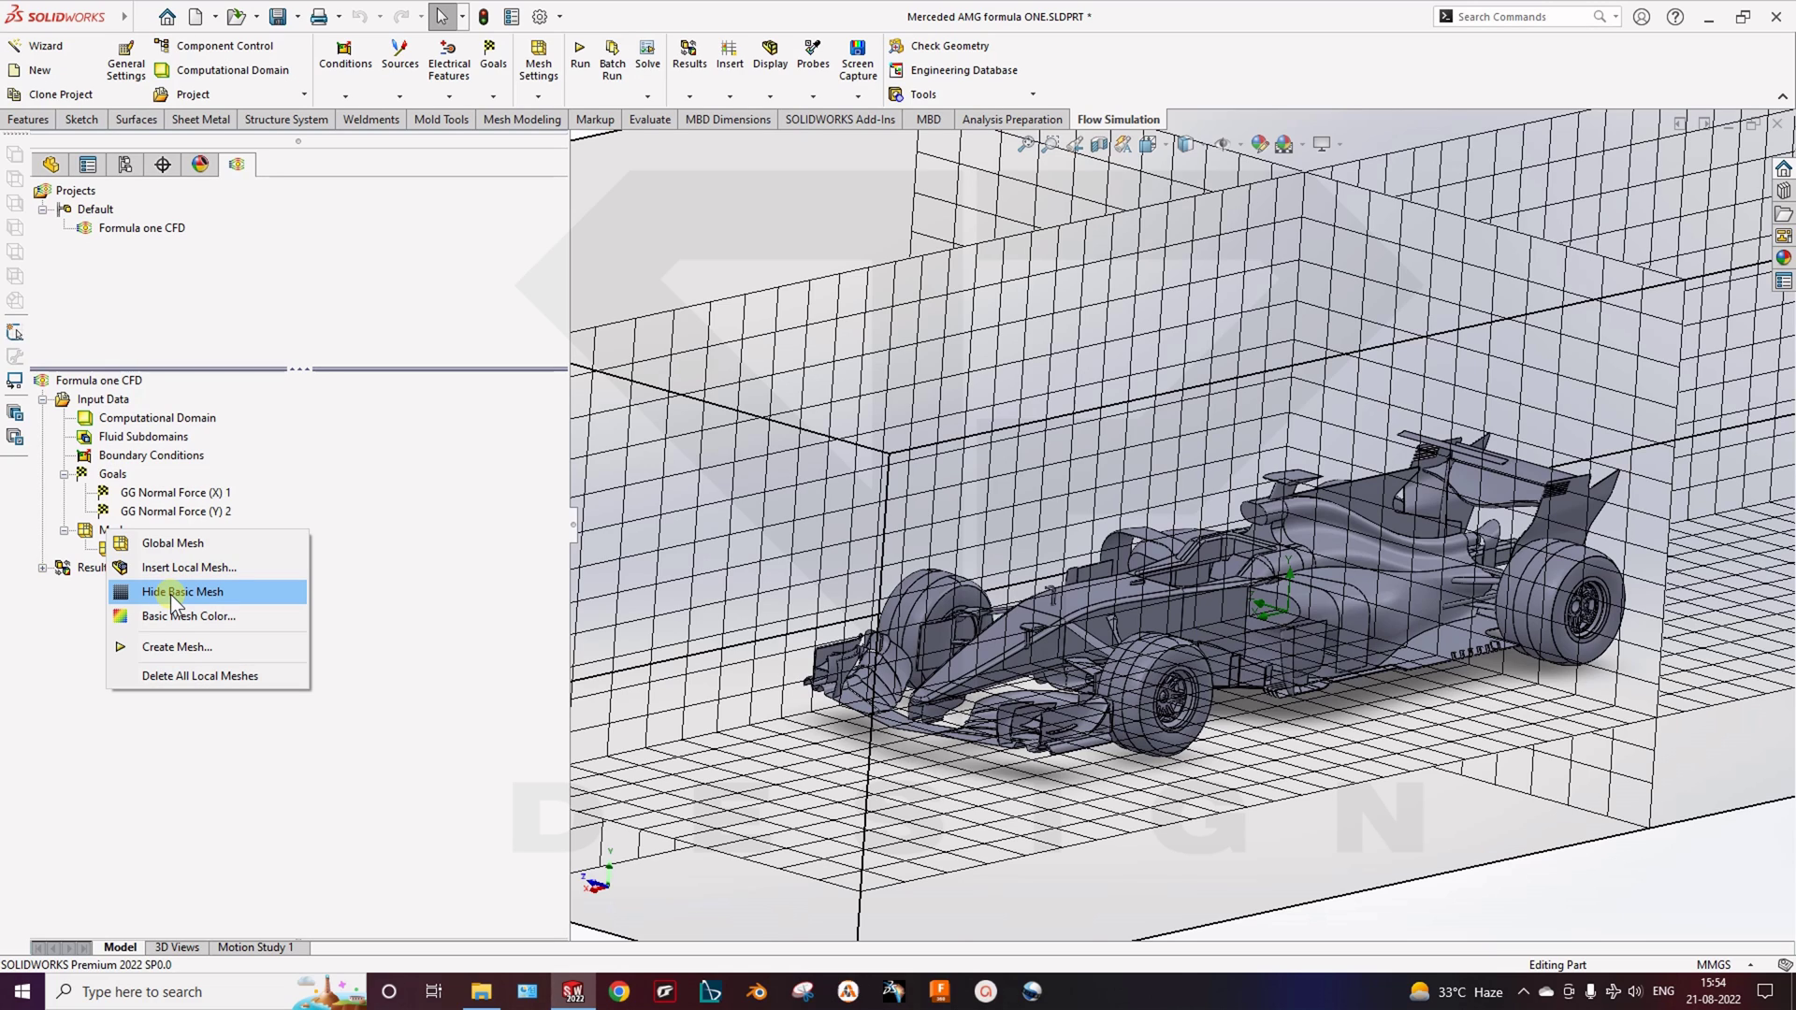
pyautogui.click(170, 594)
pyautogui.scroll(2, 1216, 713)
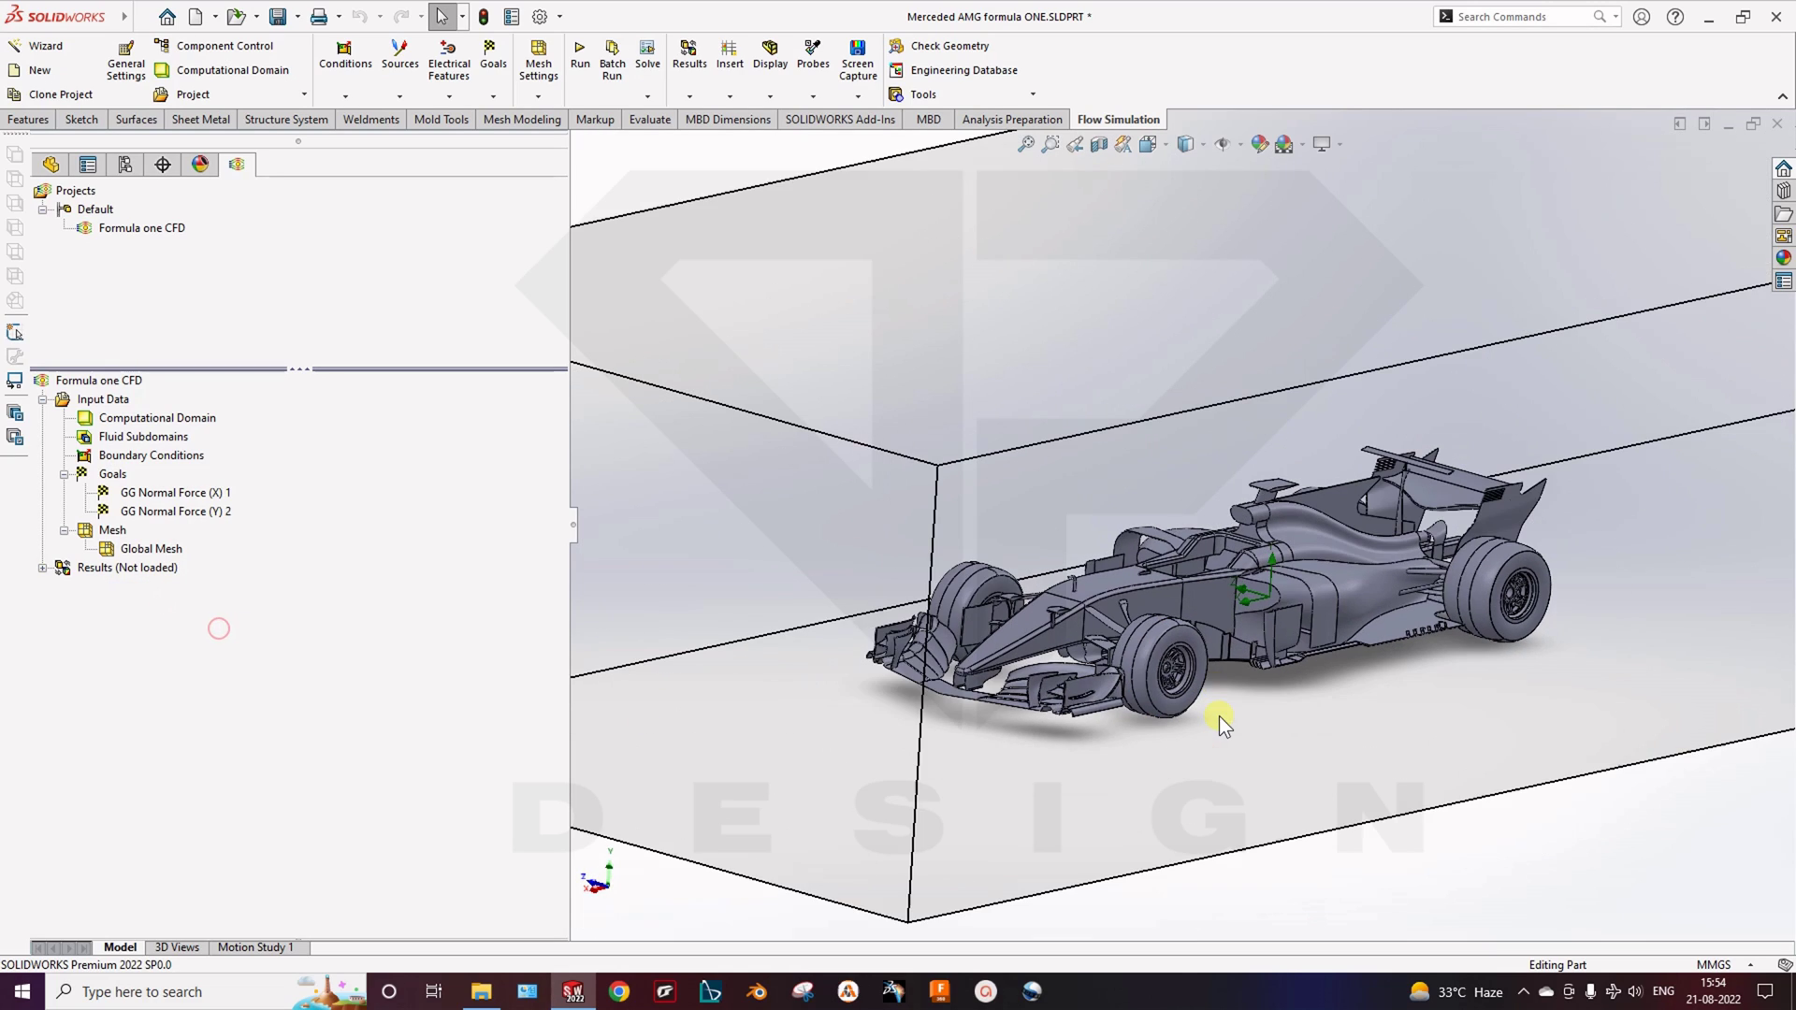
pyautogui.moveTo(1153, 653); pyautogui.dragTo(1143, 604, button='middle')
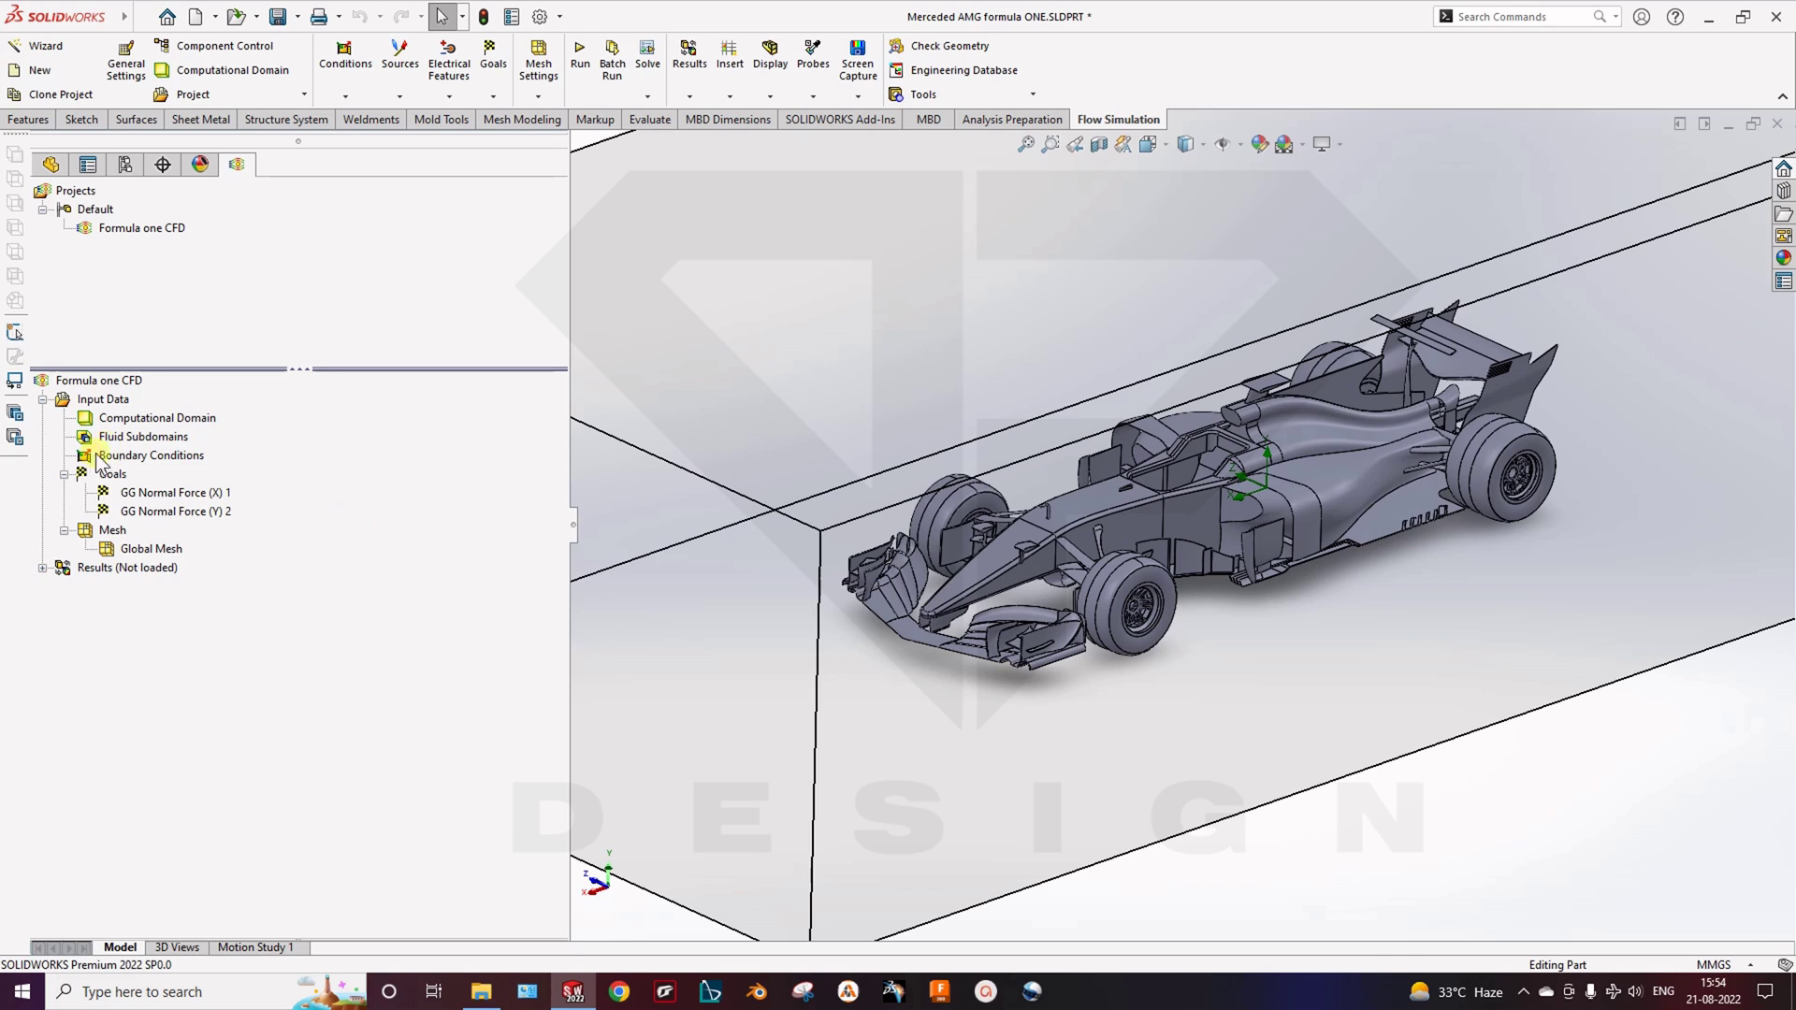
# Run a new calculation of the Formula one CFD project on this computer with all cores, loading the results after finishing
pyautogui.rightClick(137, 567)
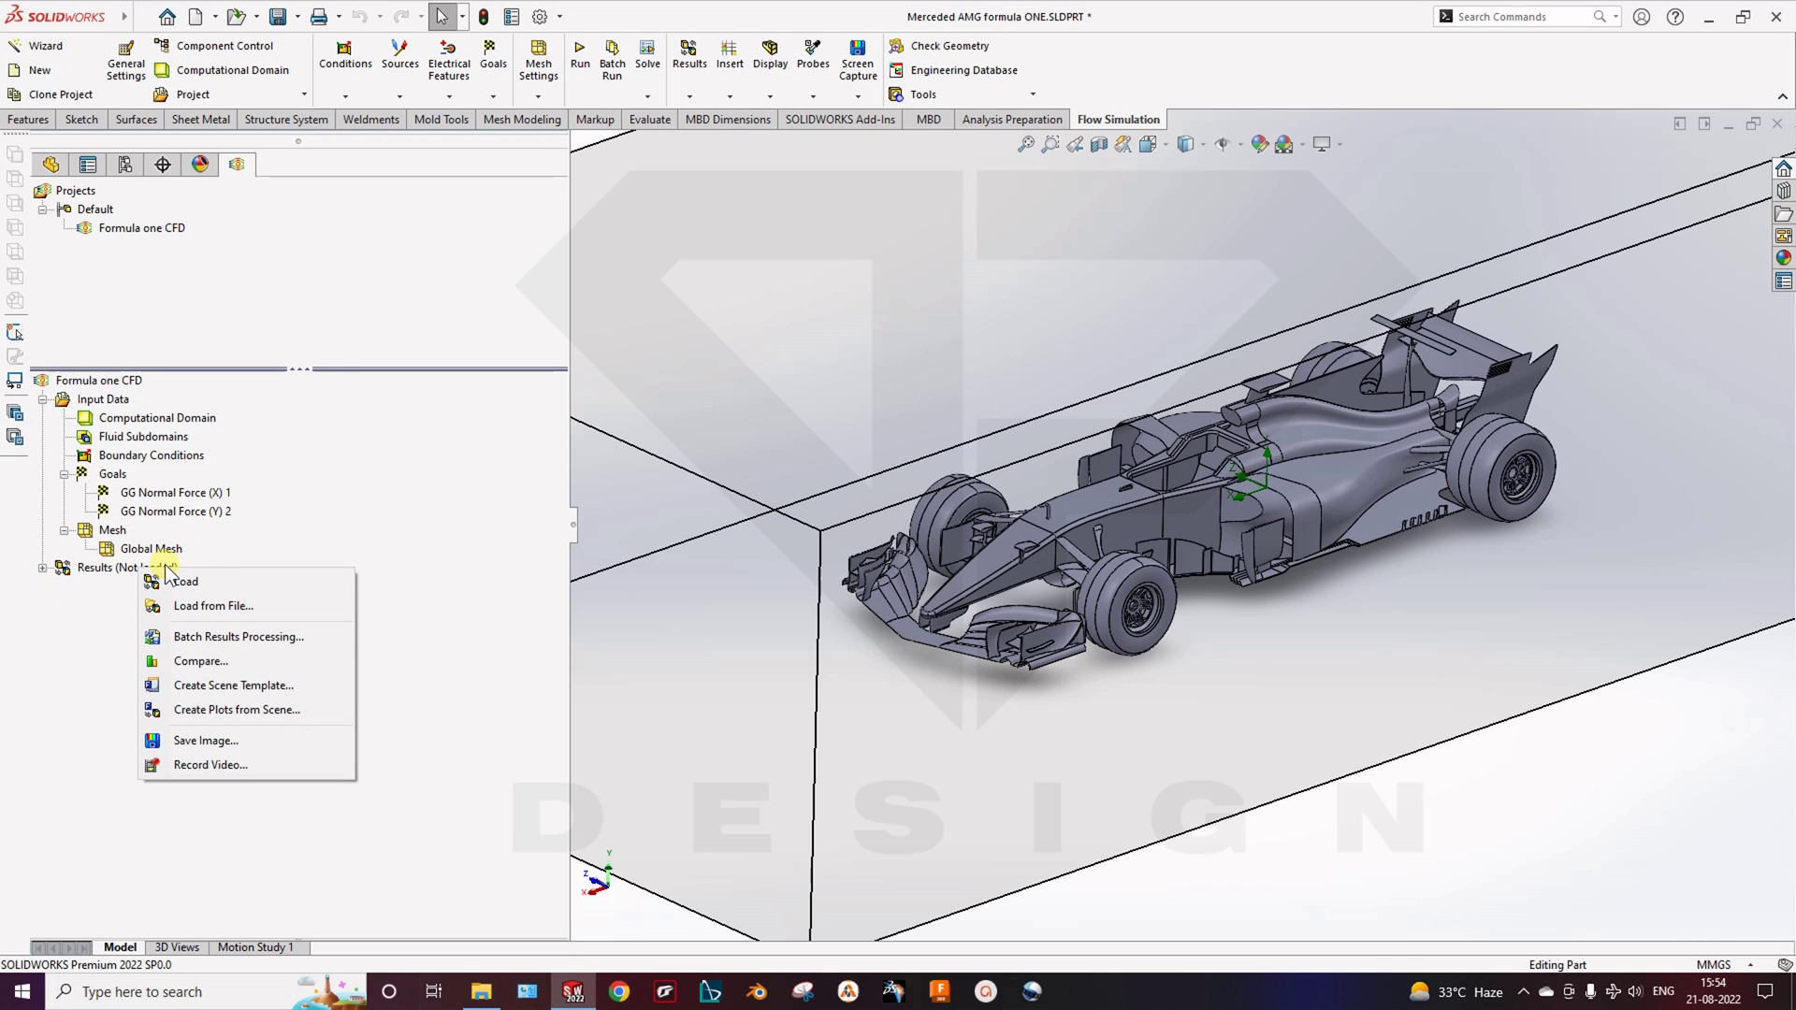
pyautogui.click(280, 504)
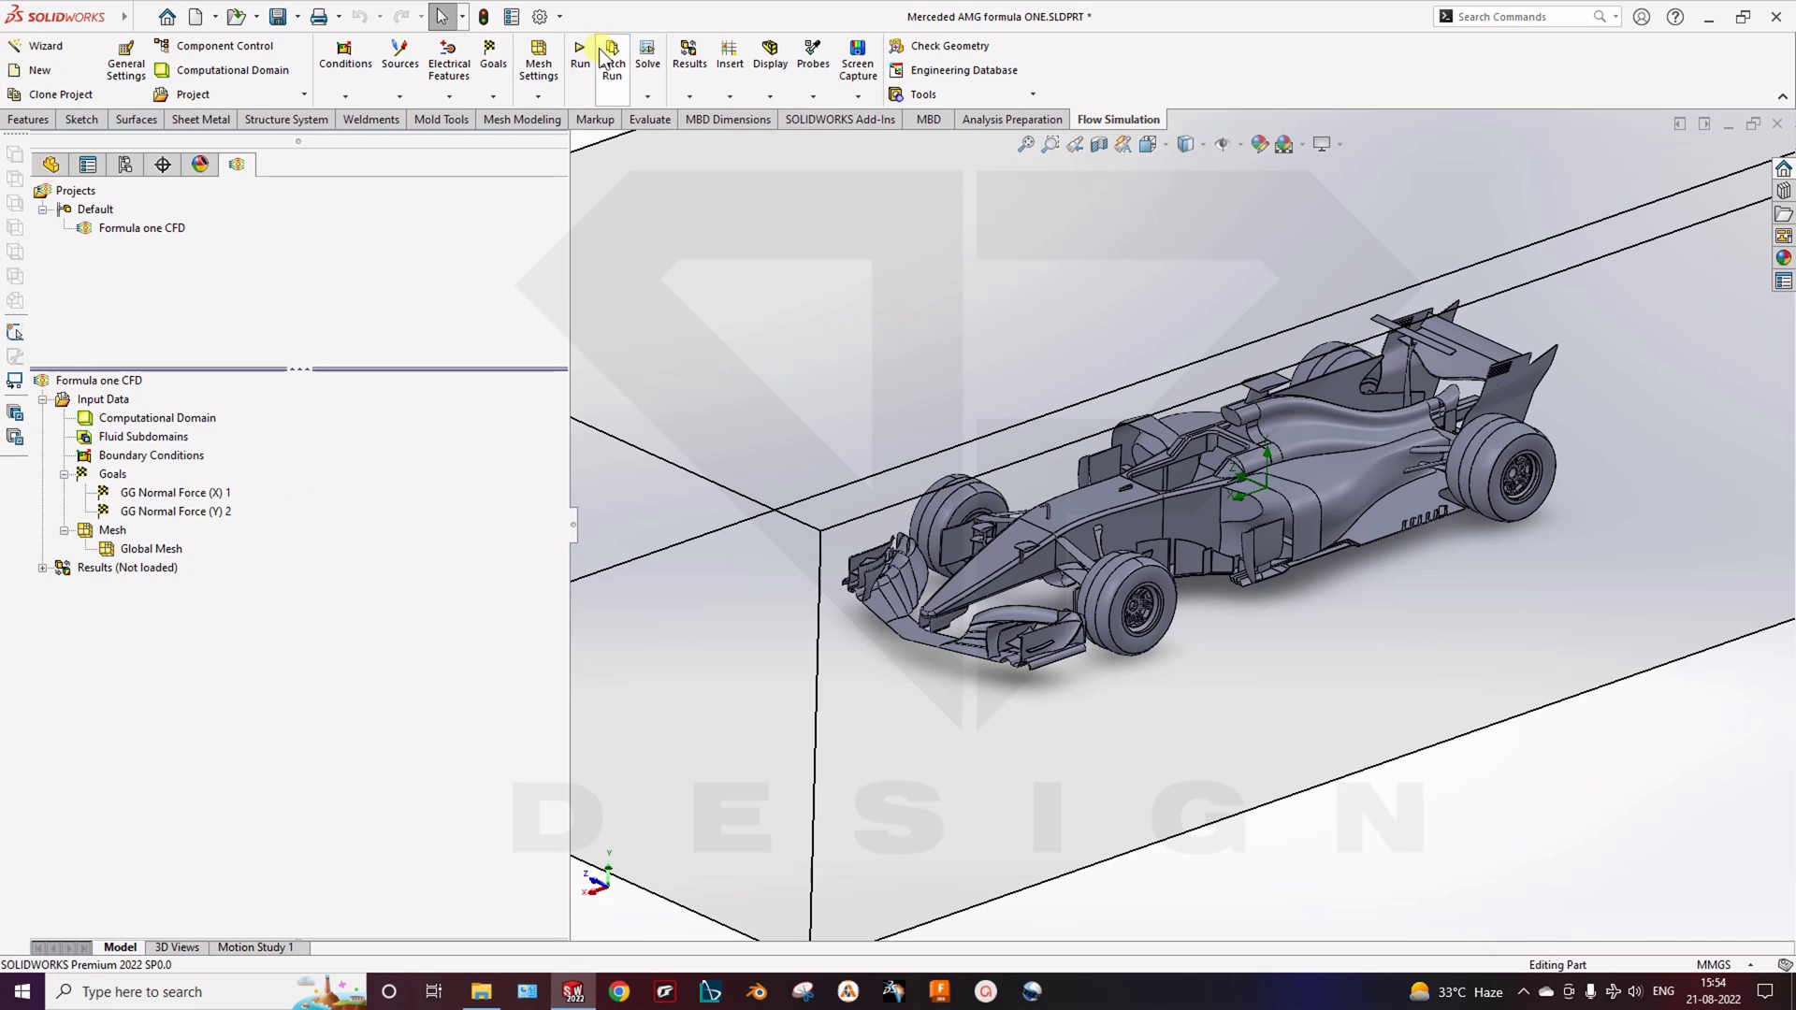
pyautogui.click(584, 73)
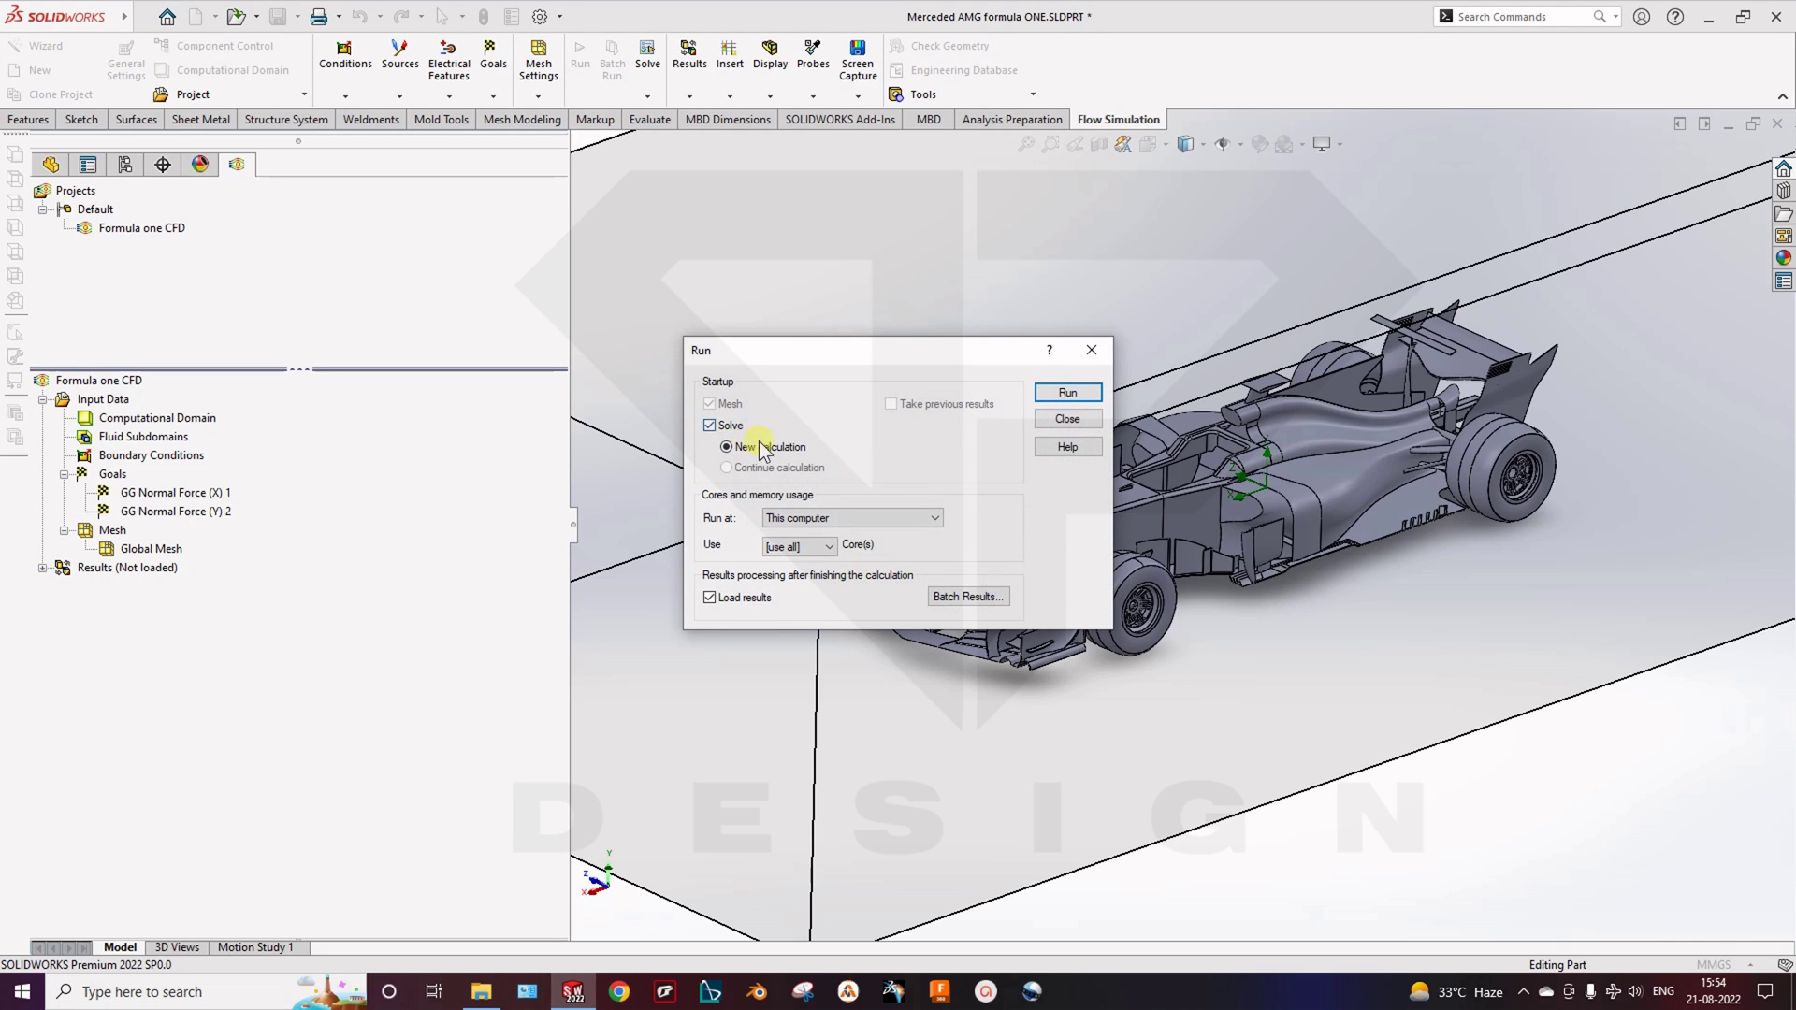
pyautogui.click(1066, 393)
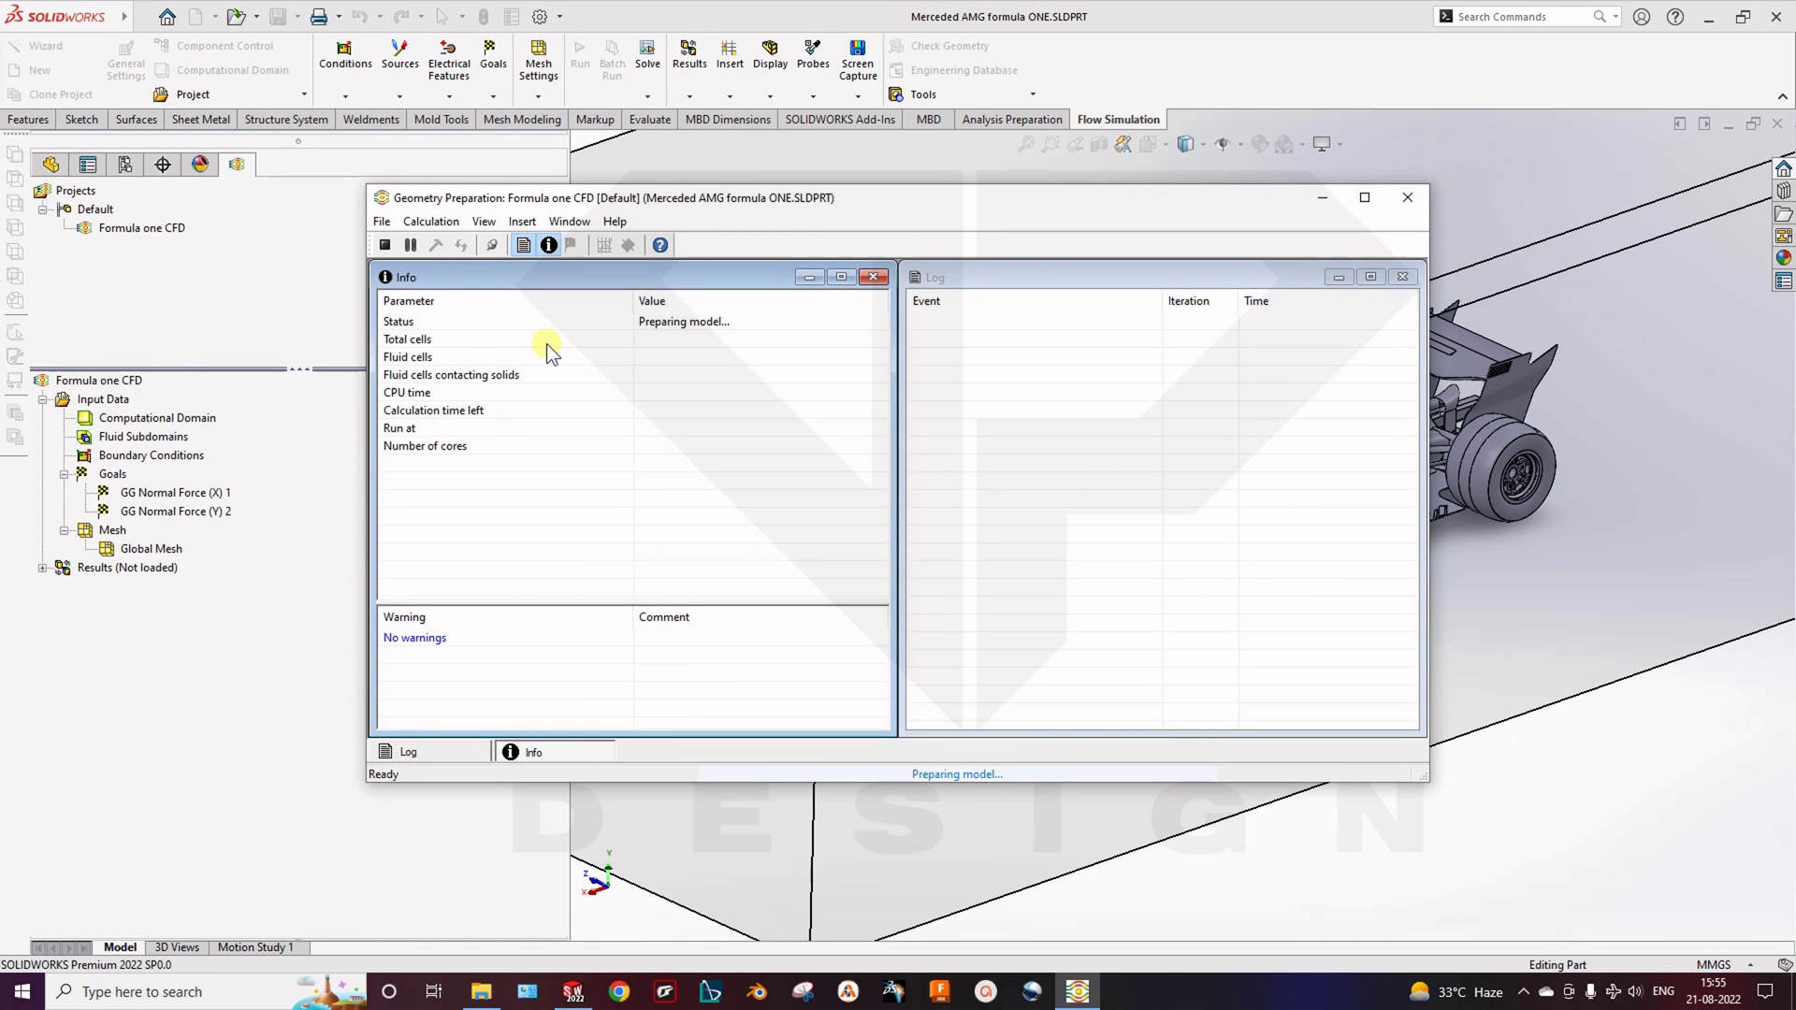
pyautogui.moveTo(748, 196); pyautogui.dragTo(683, 226)
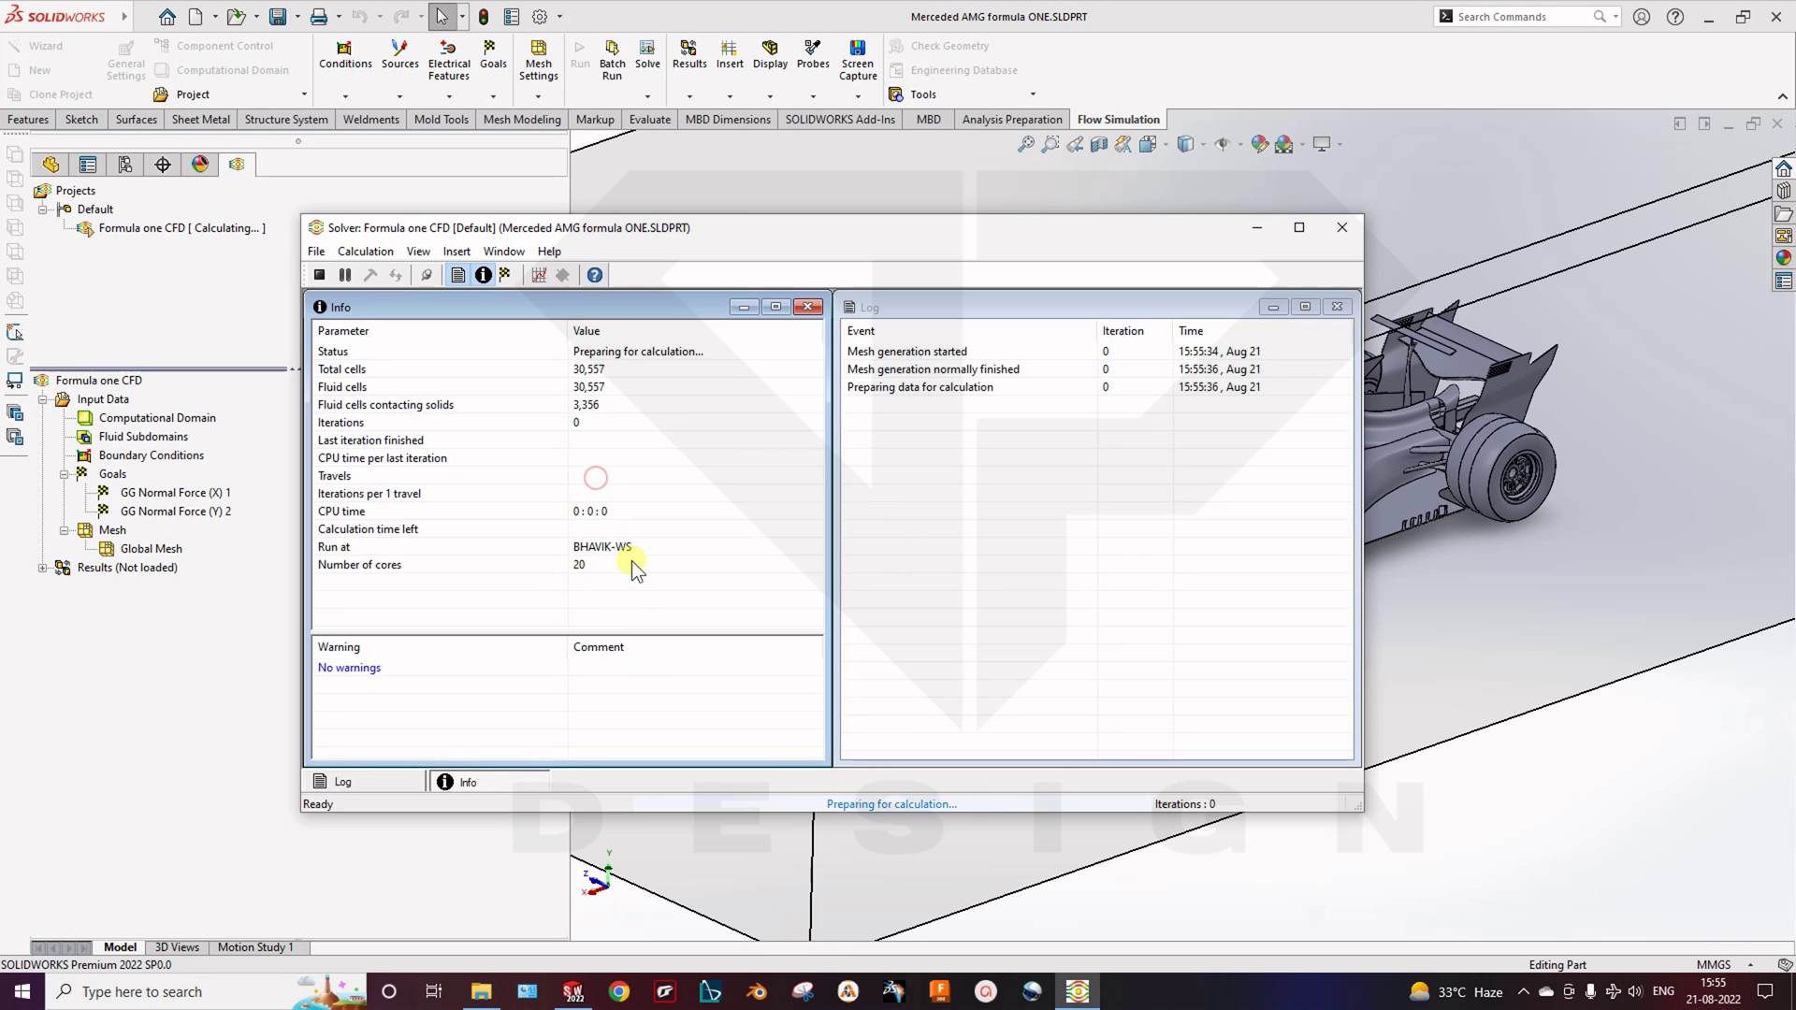
# Monitor the solver's iterations, travels, CPU time and remaining calculation time until it finishes, and close the solver window
pyautogui.click(601, 548)
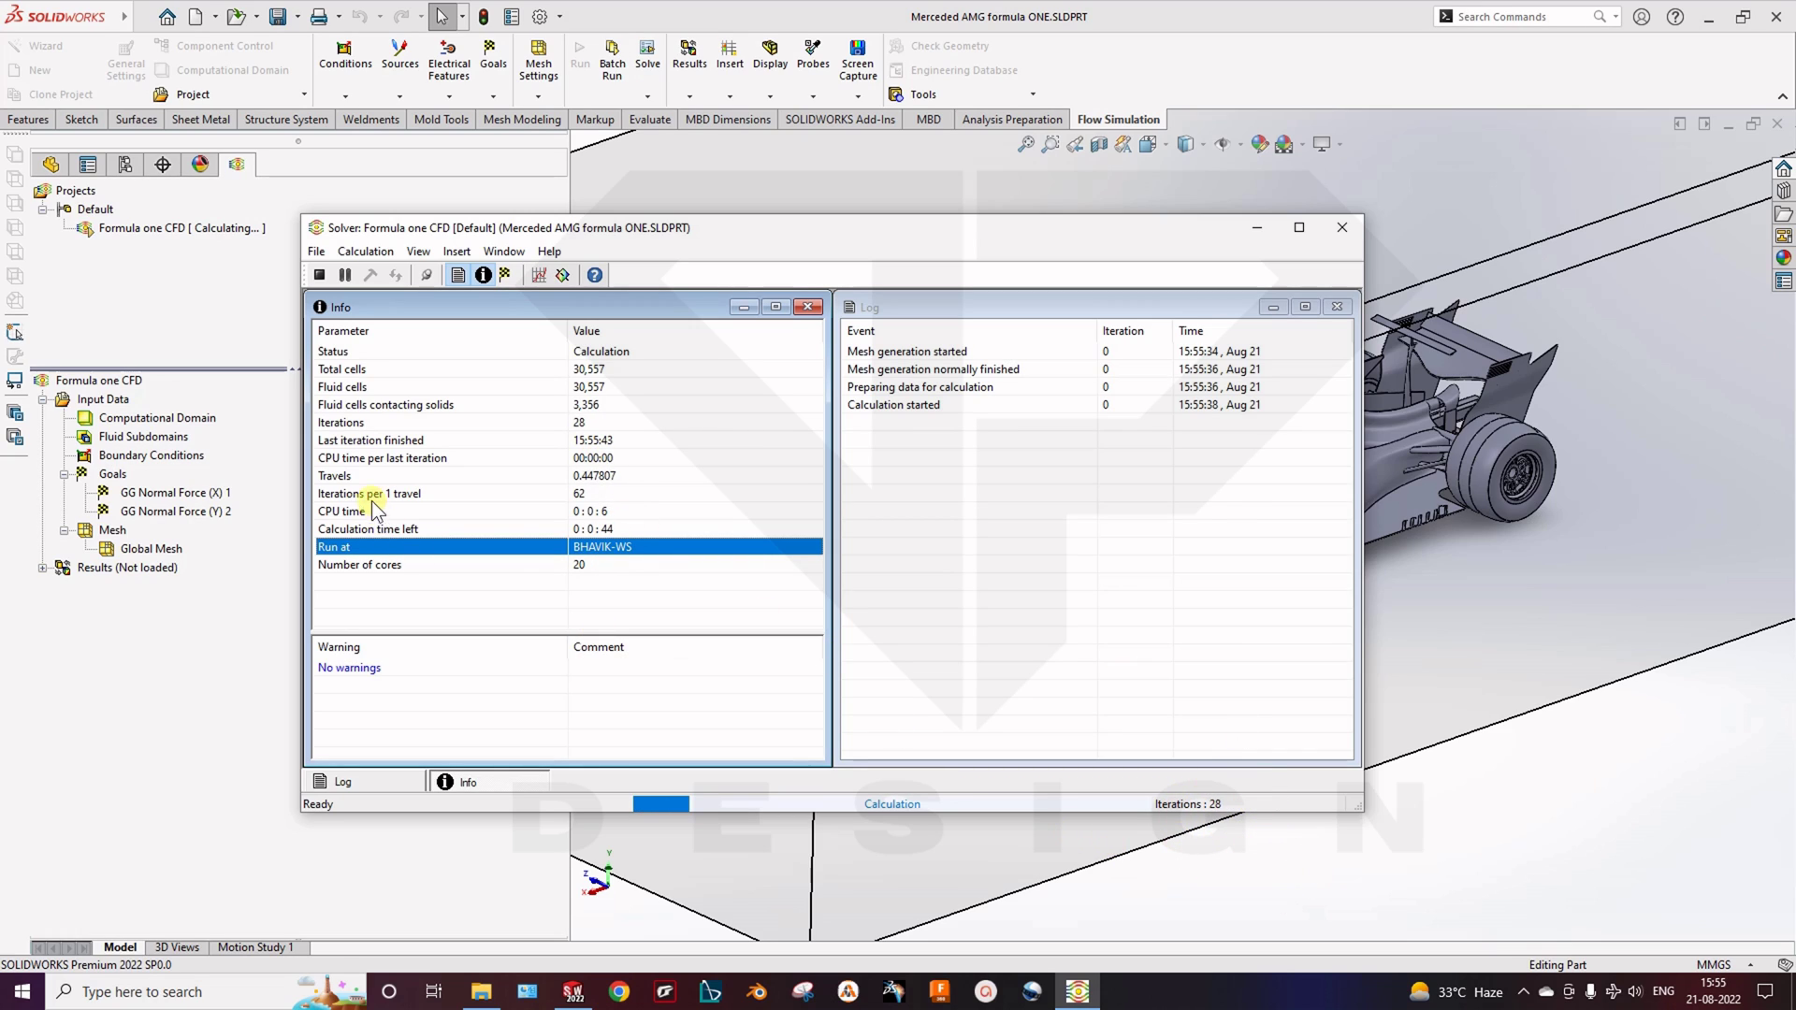
pyautogui.click(361, 475)
pyautogui.click(434, 494)
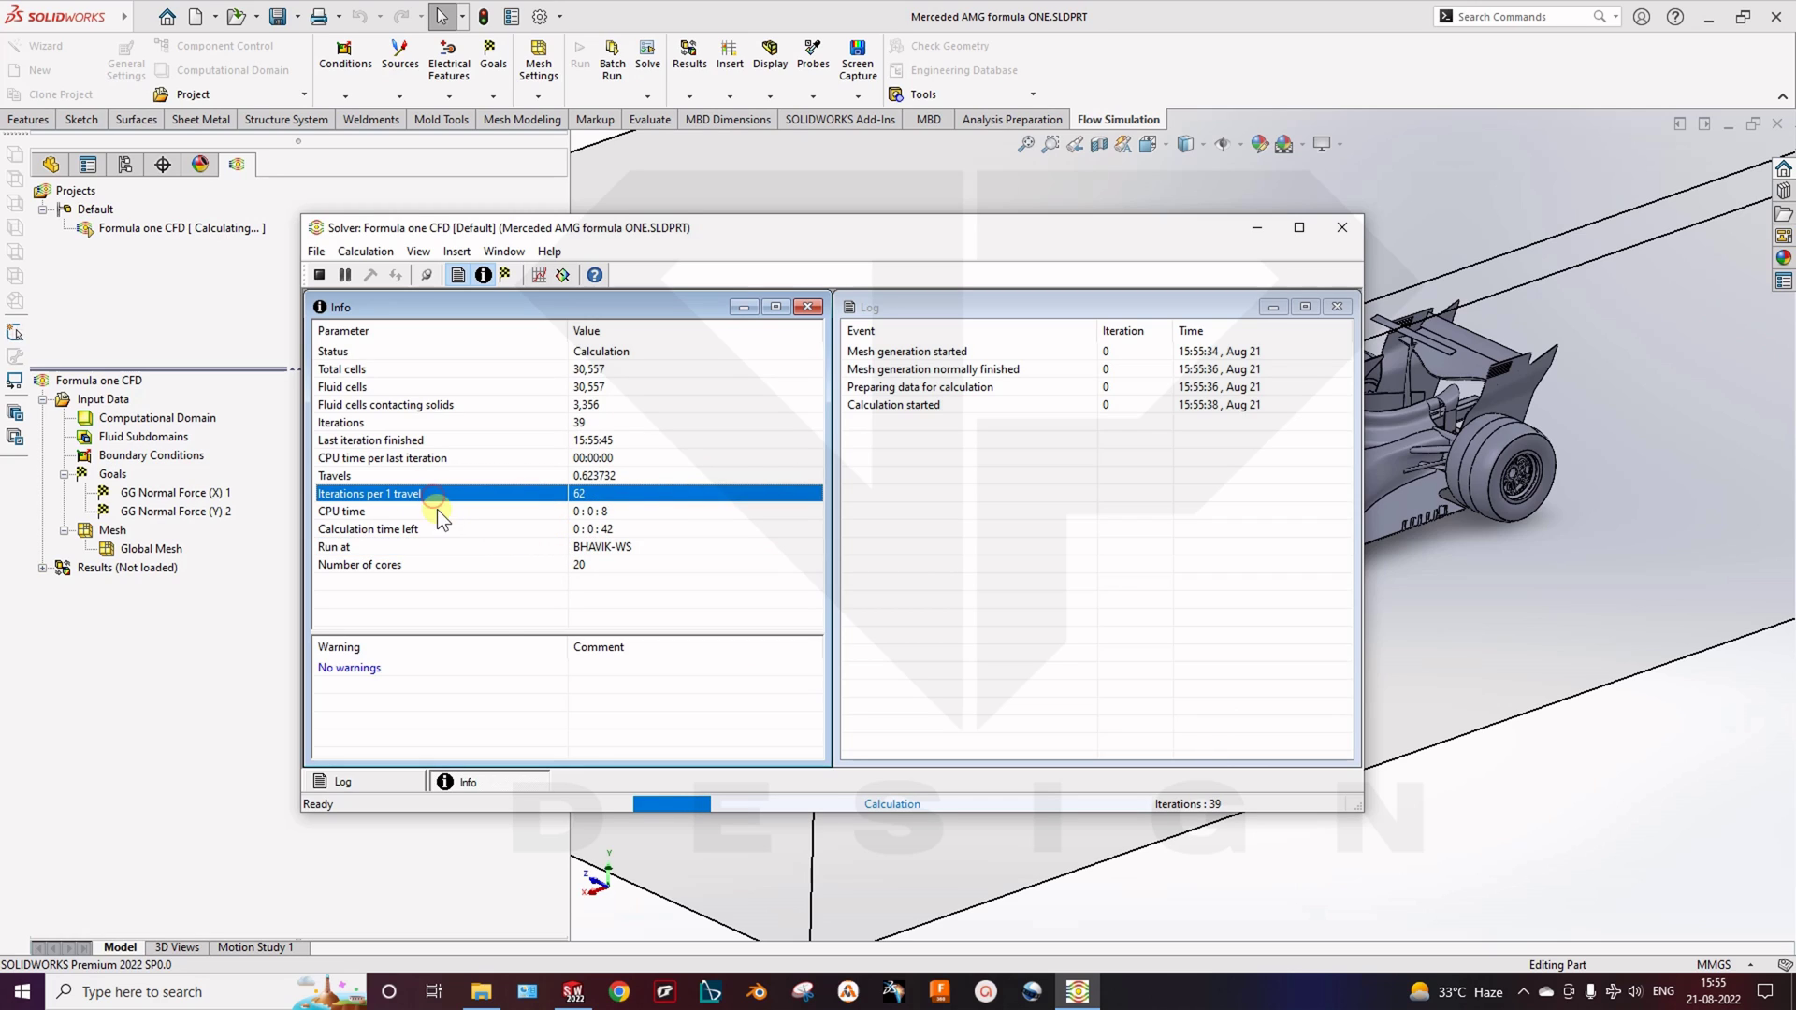
pyautogui.click(434, 427)
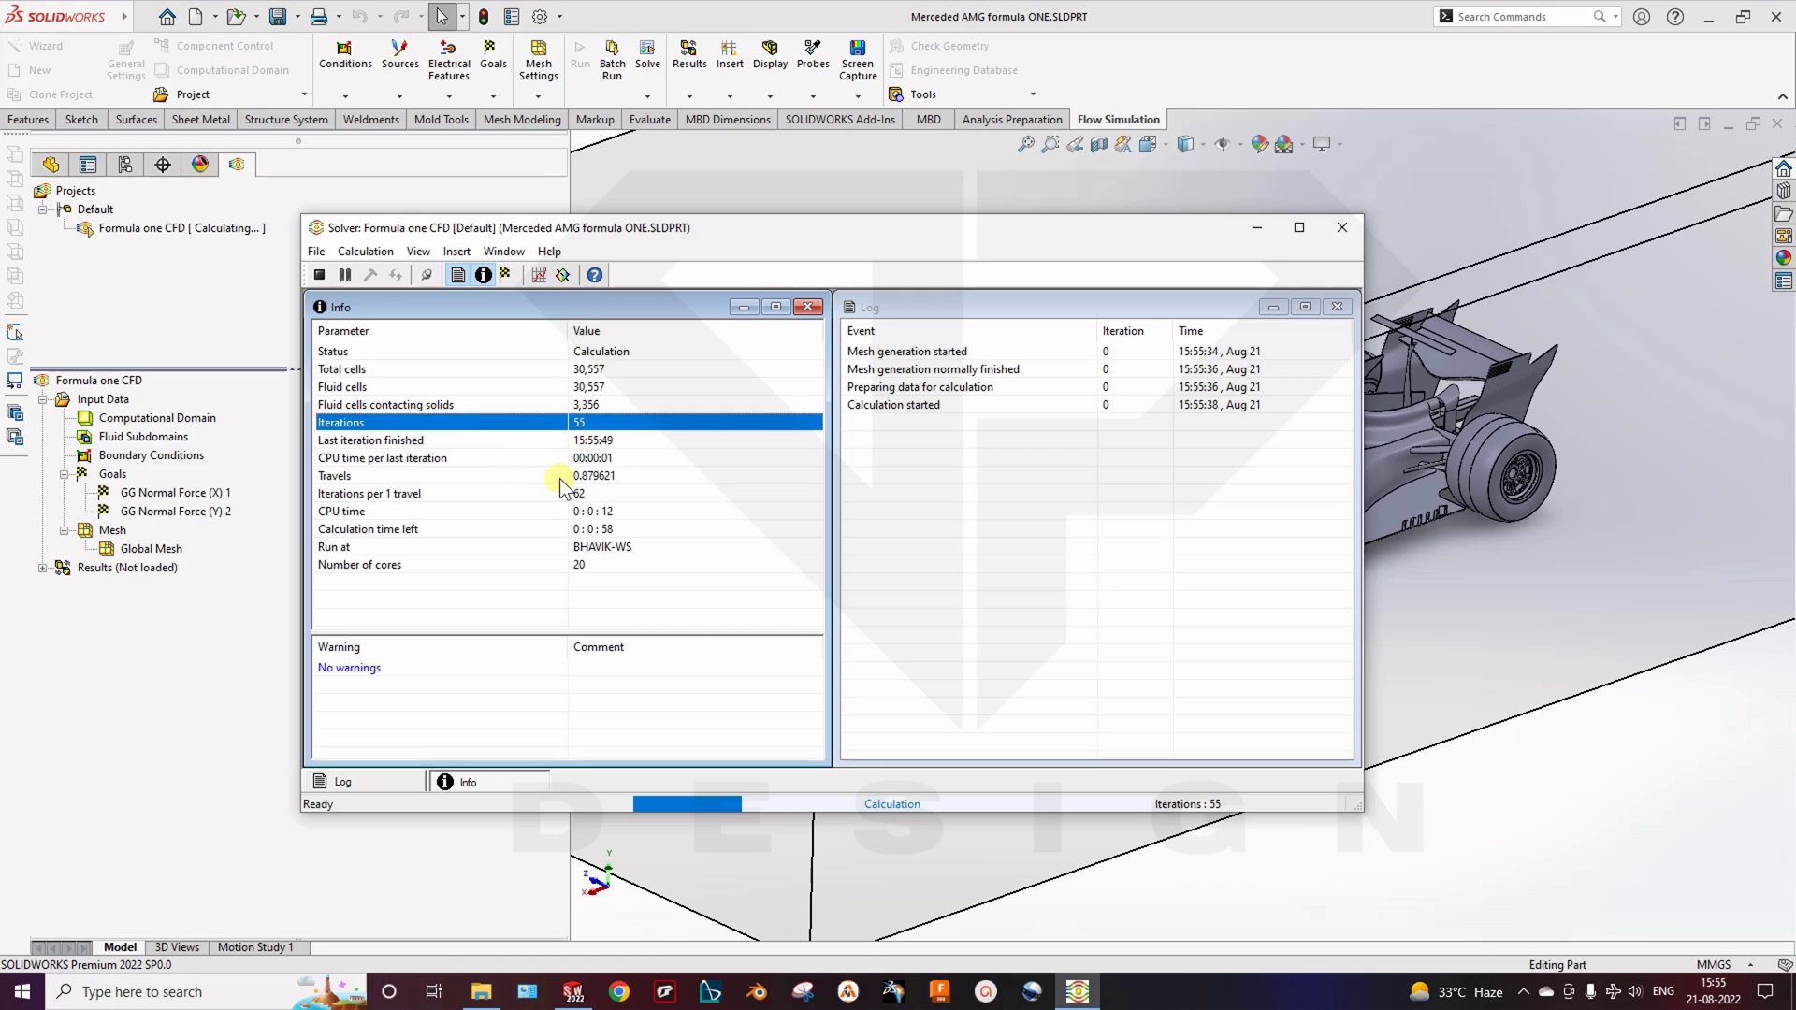
pyautogui.click(589, 529)
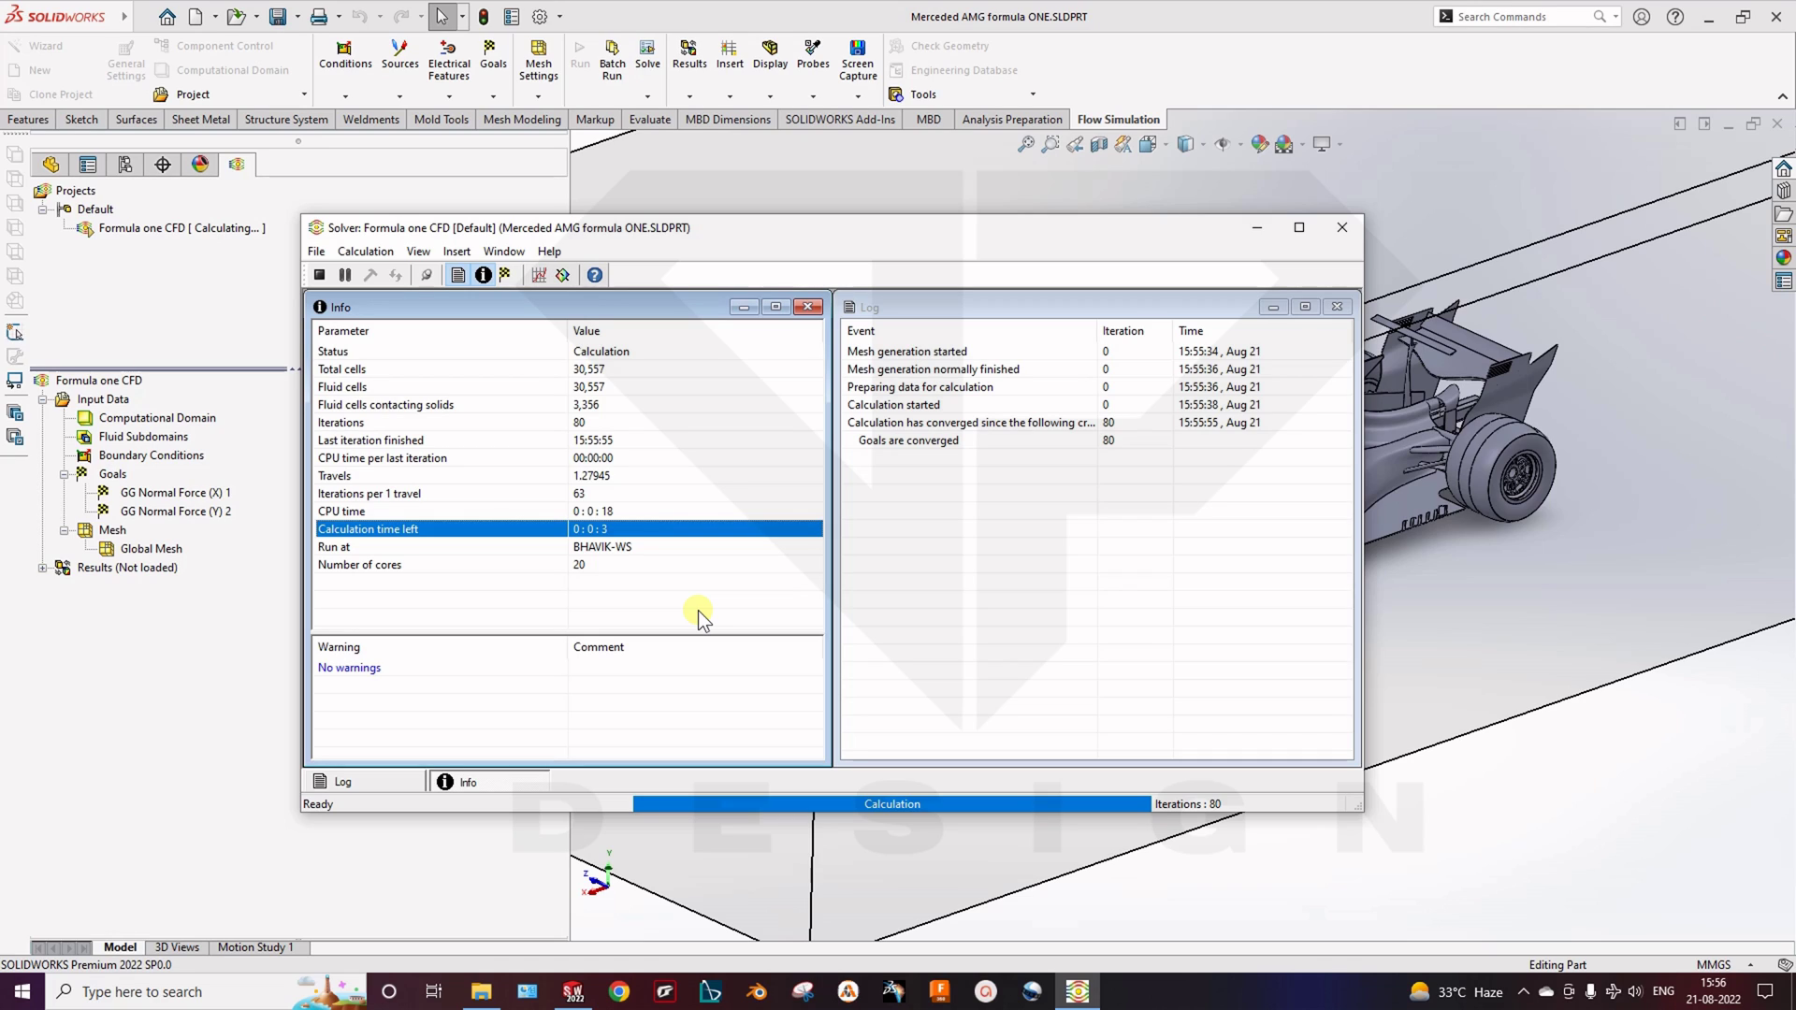
pyautogui.click(640, 512)
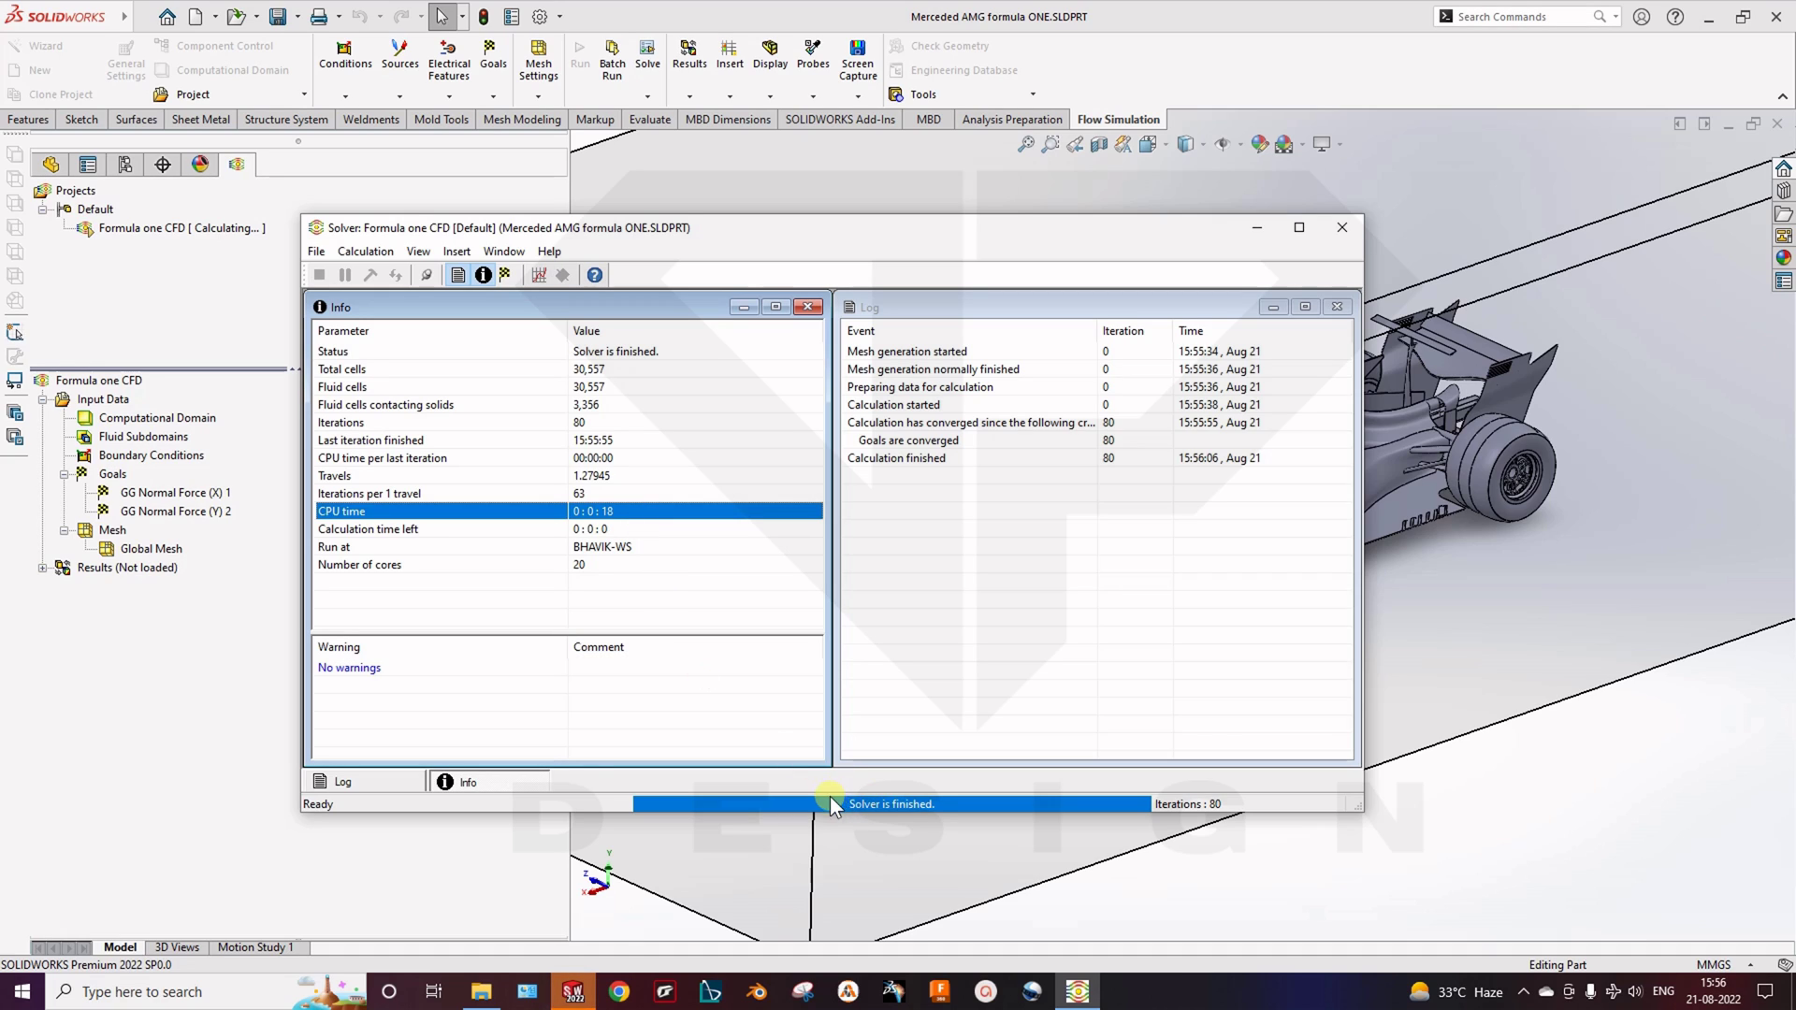
pyautogui.click(1345, 227)
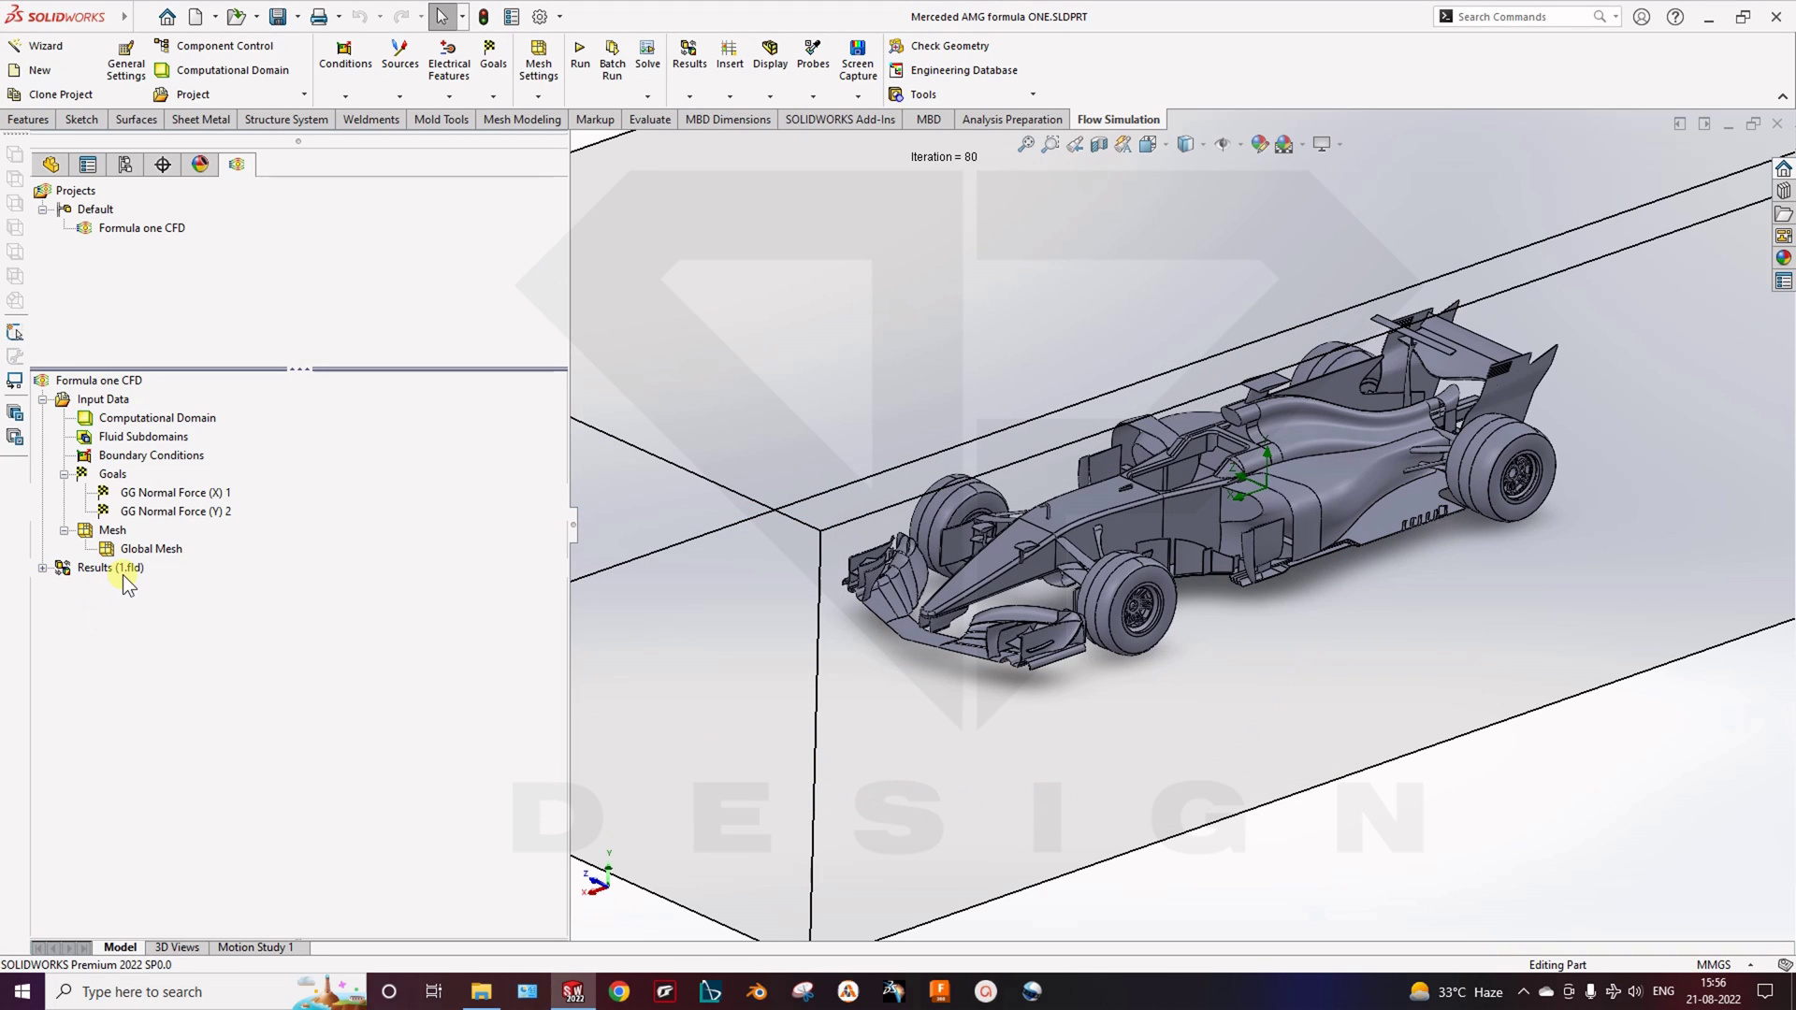
# Expand the loaded results and hide the computational domain around the car
pyautogui.click(41, 567)
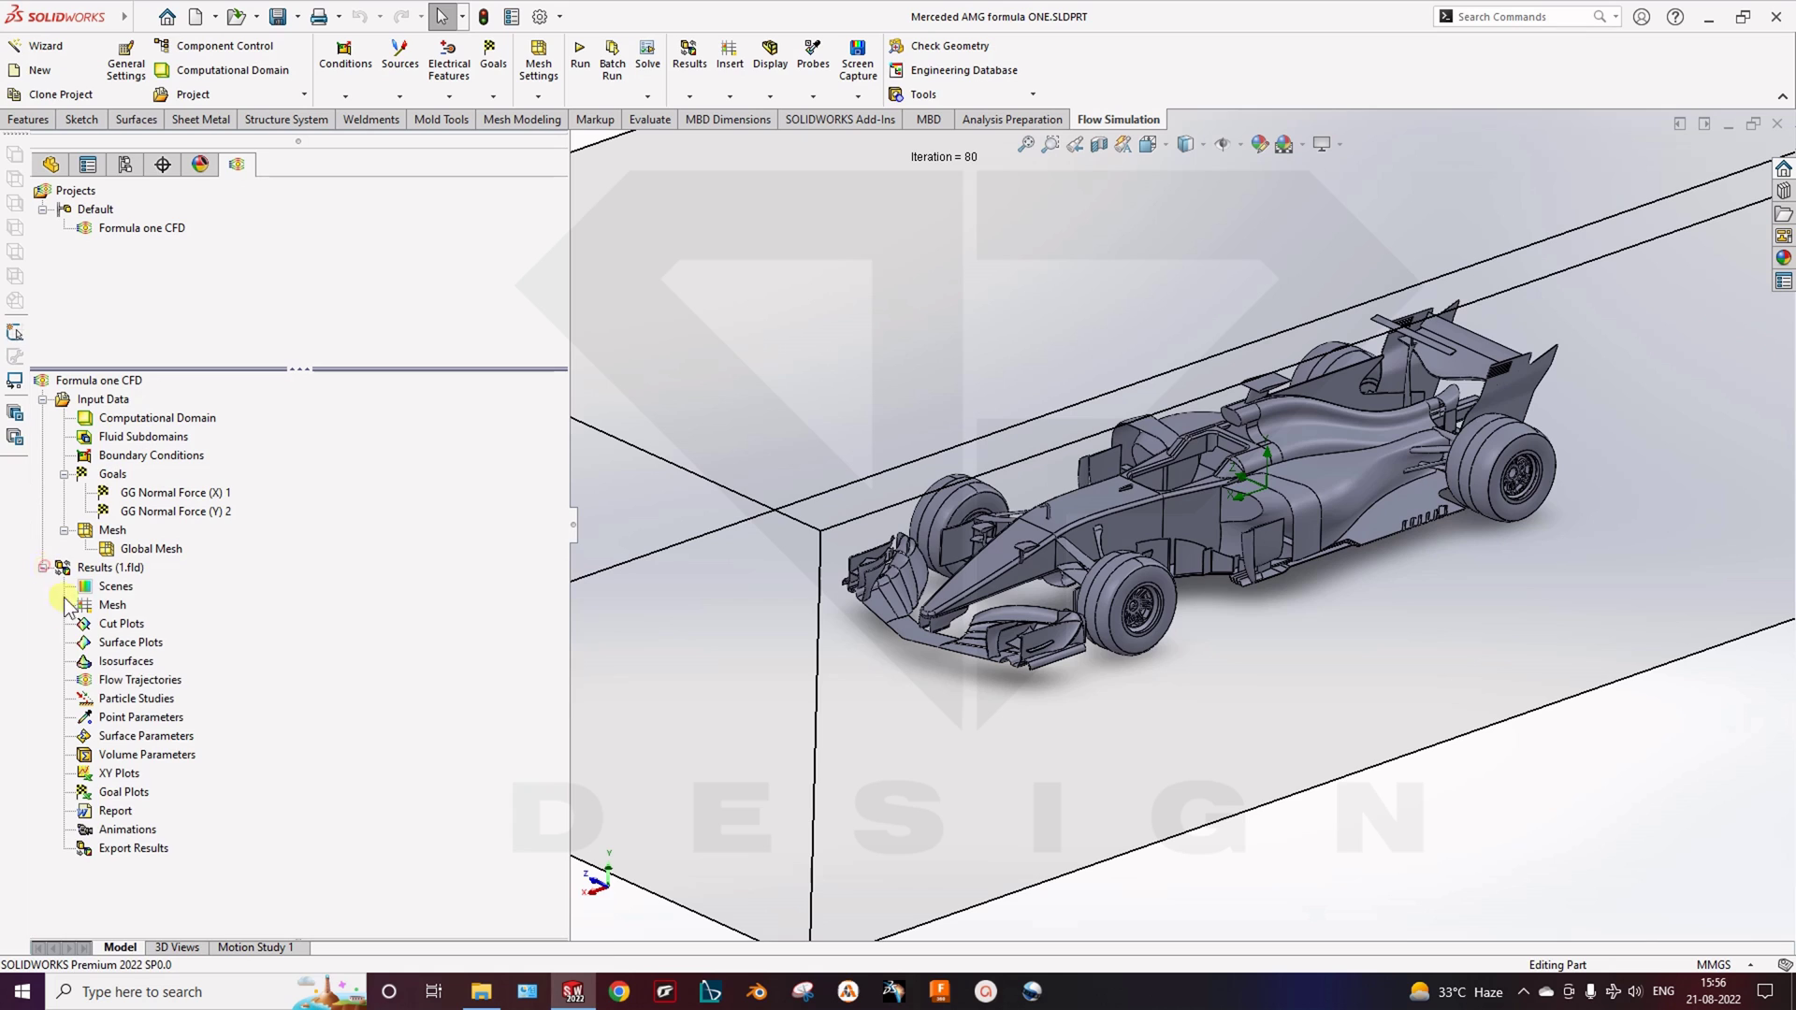
pyautogui.keyDown('ctrl'); pyautogui.moveTo(997, 625); pyautogui.dragTo(1022, 729, button='middle'); pyautogui.keyUp('ctrl')
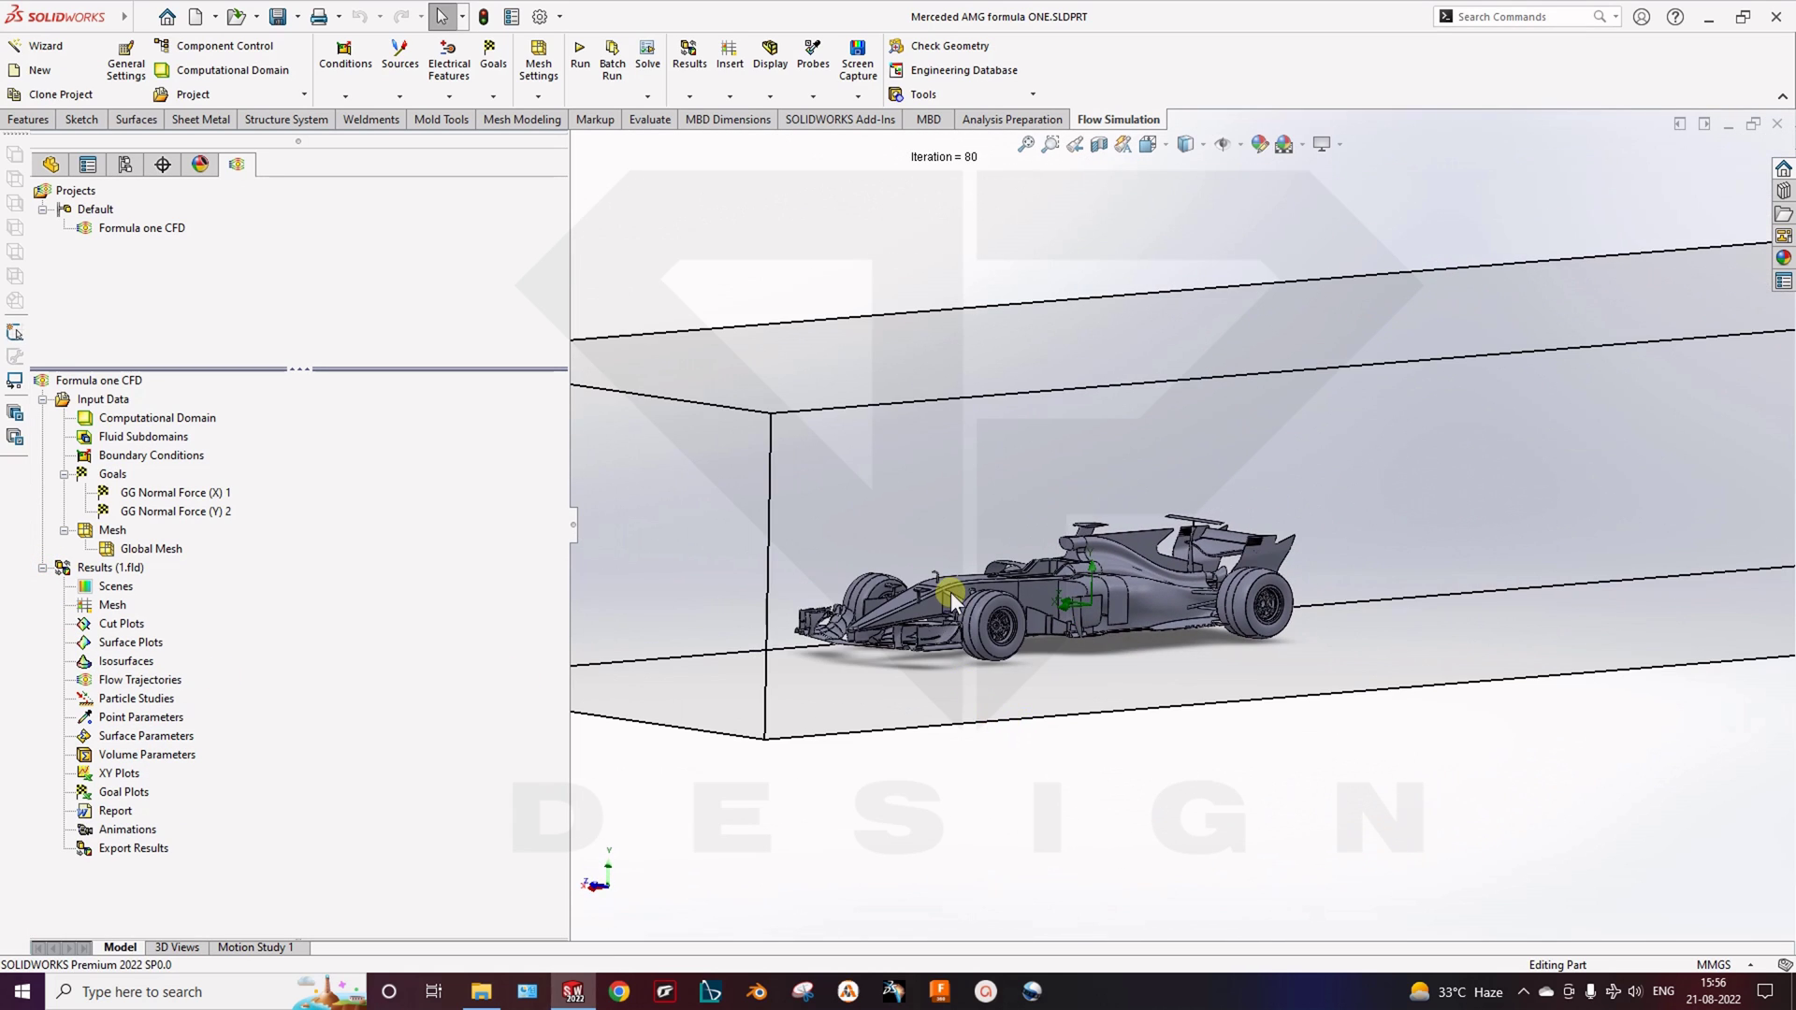
pyautogui.scroll(-2, 908, 604)
pyautogui.rightClick(147, 421)
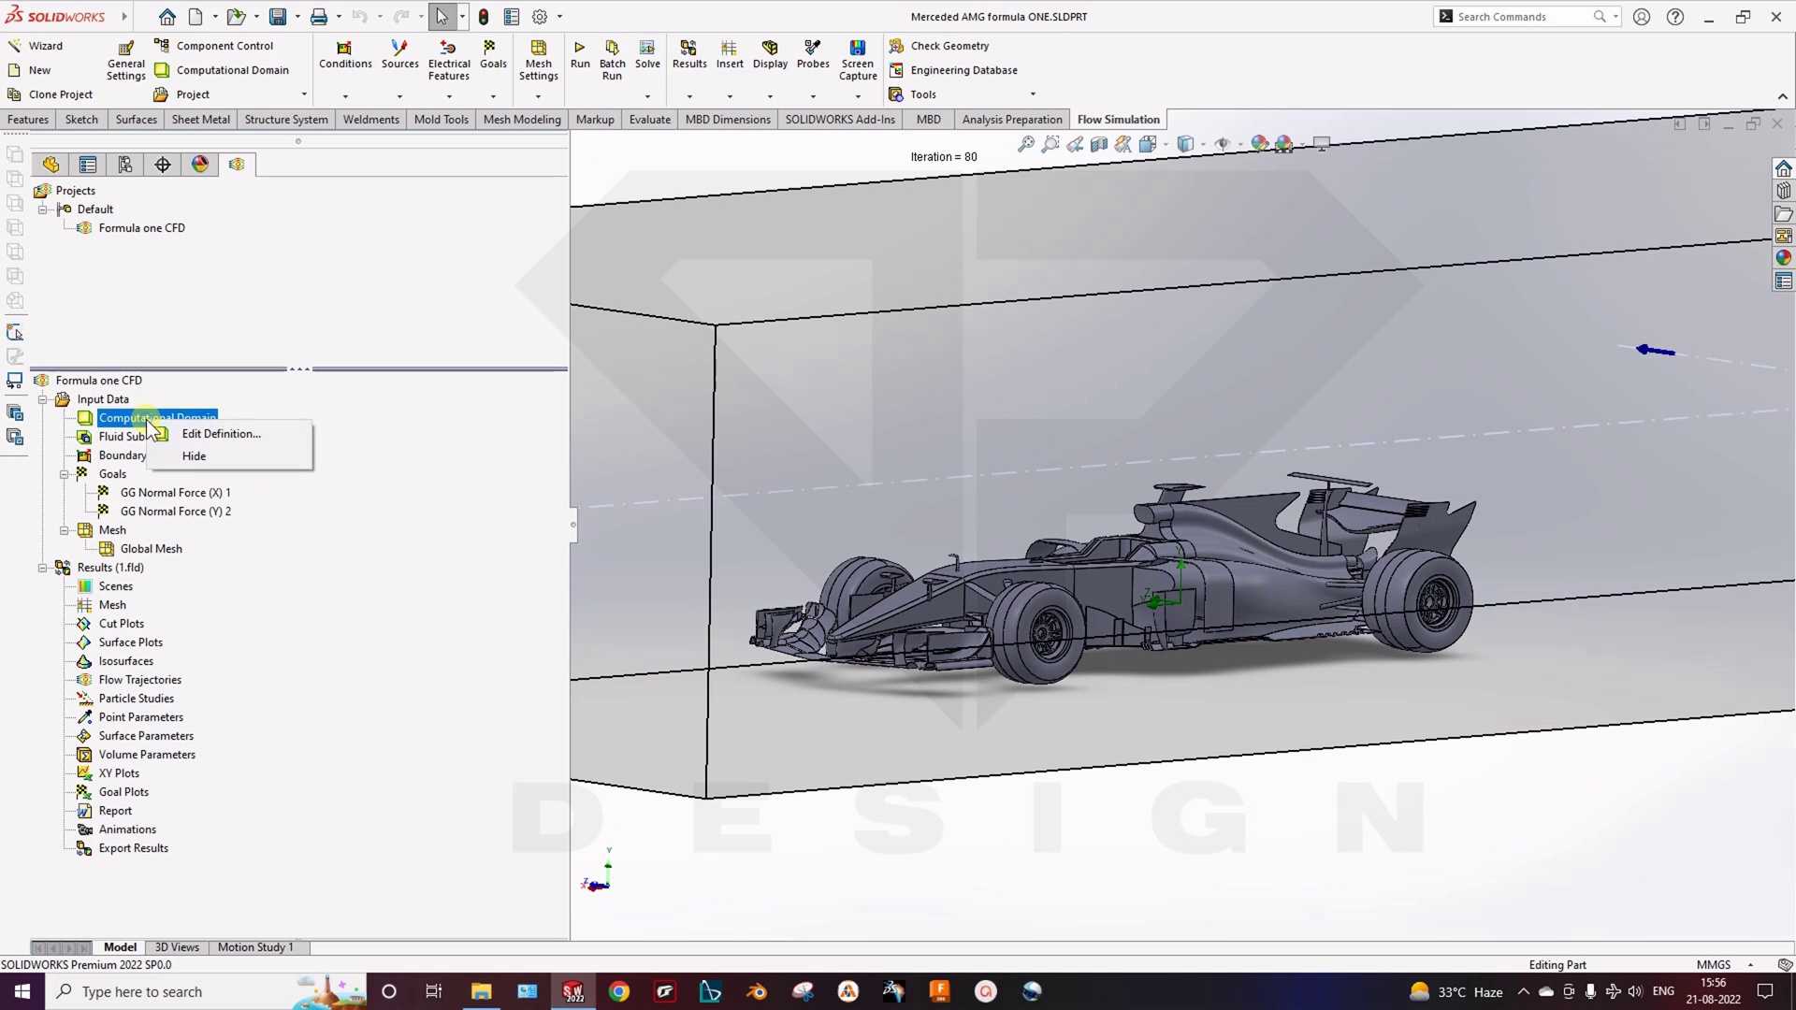
pyautogui.click(195, 451)
pyautogui.moveTo(1052, 735); pyautogui.dragTo(1104, 665, button='middle')
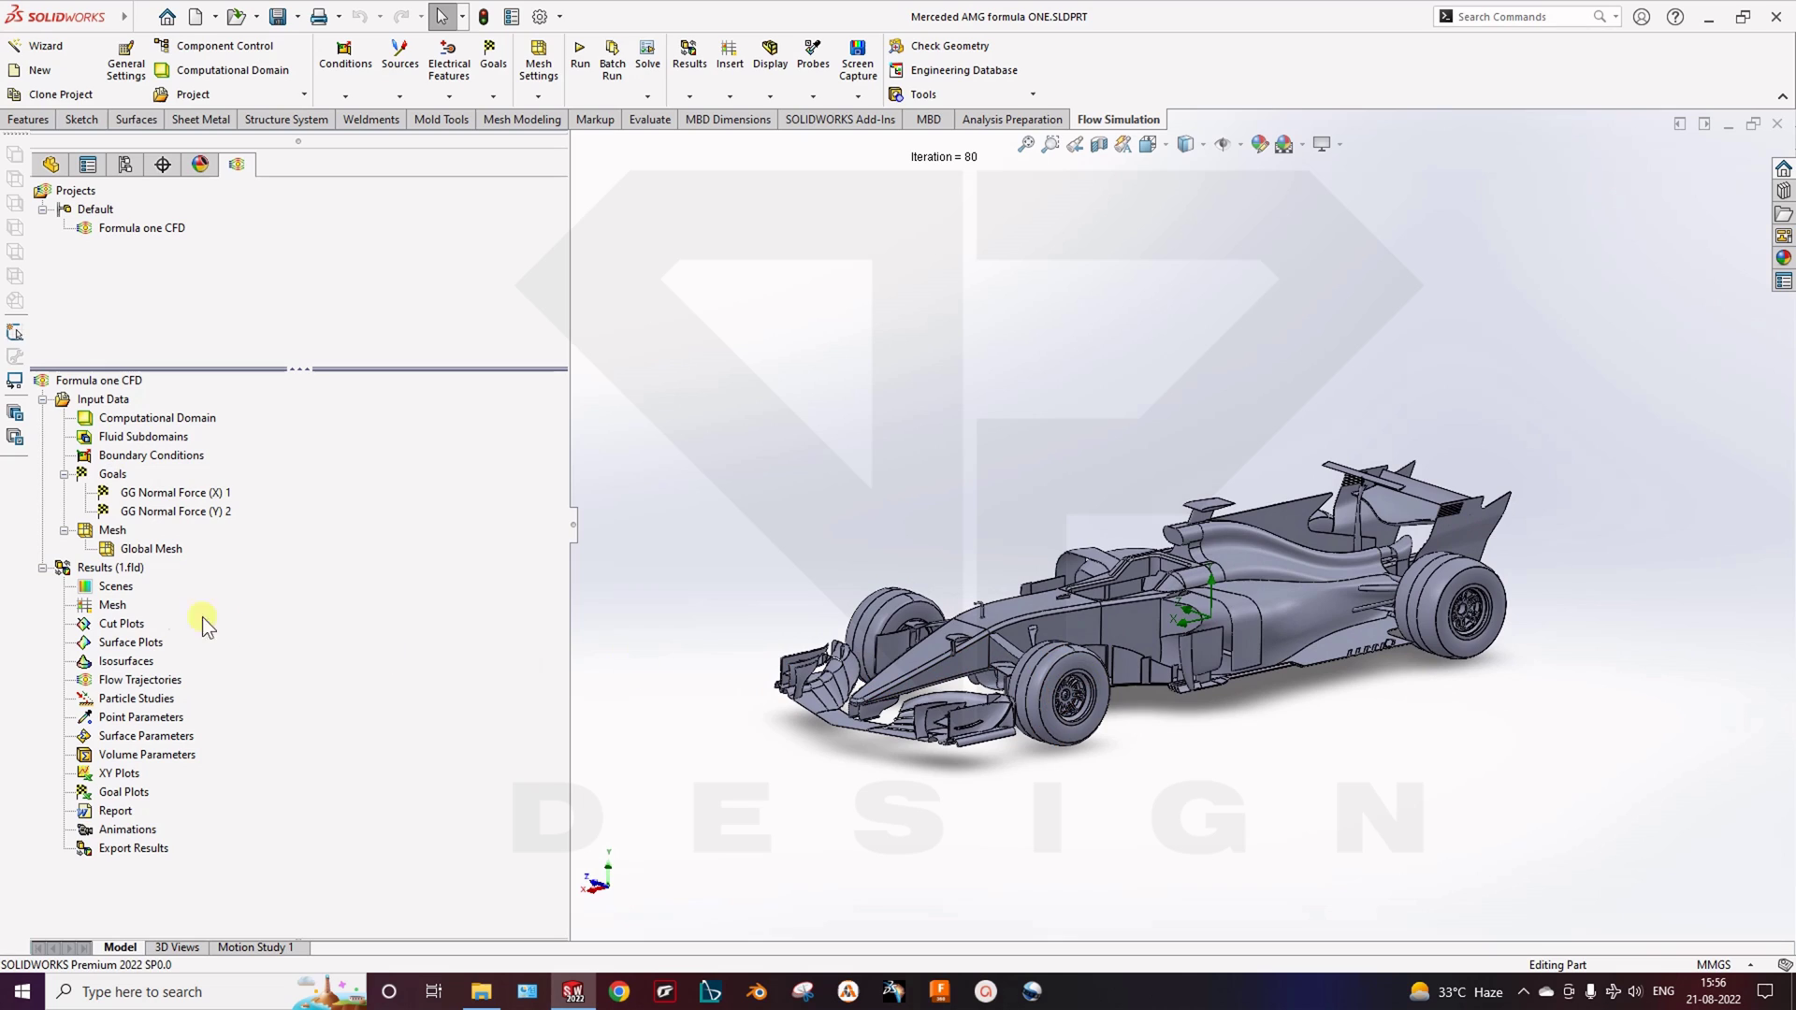
# Insert a cut plot on the Front Plane at 0 m offset showing pressure contours
pyautogui.rightClick(135, 625)
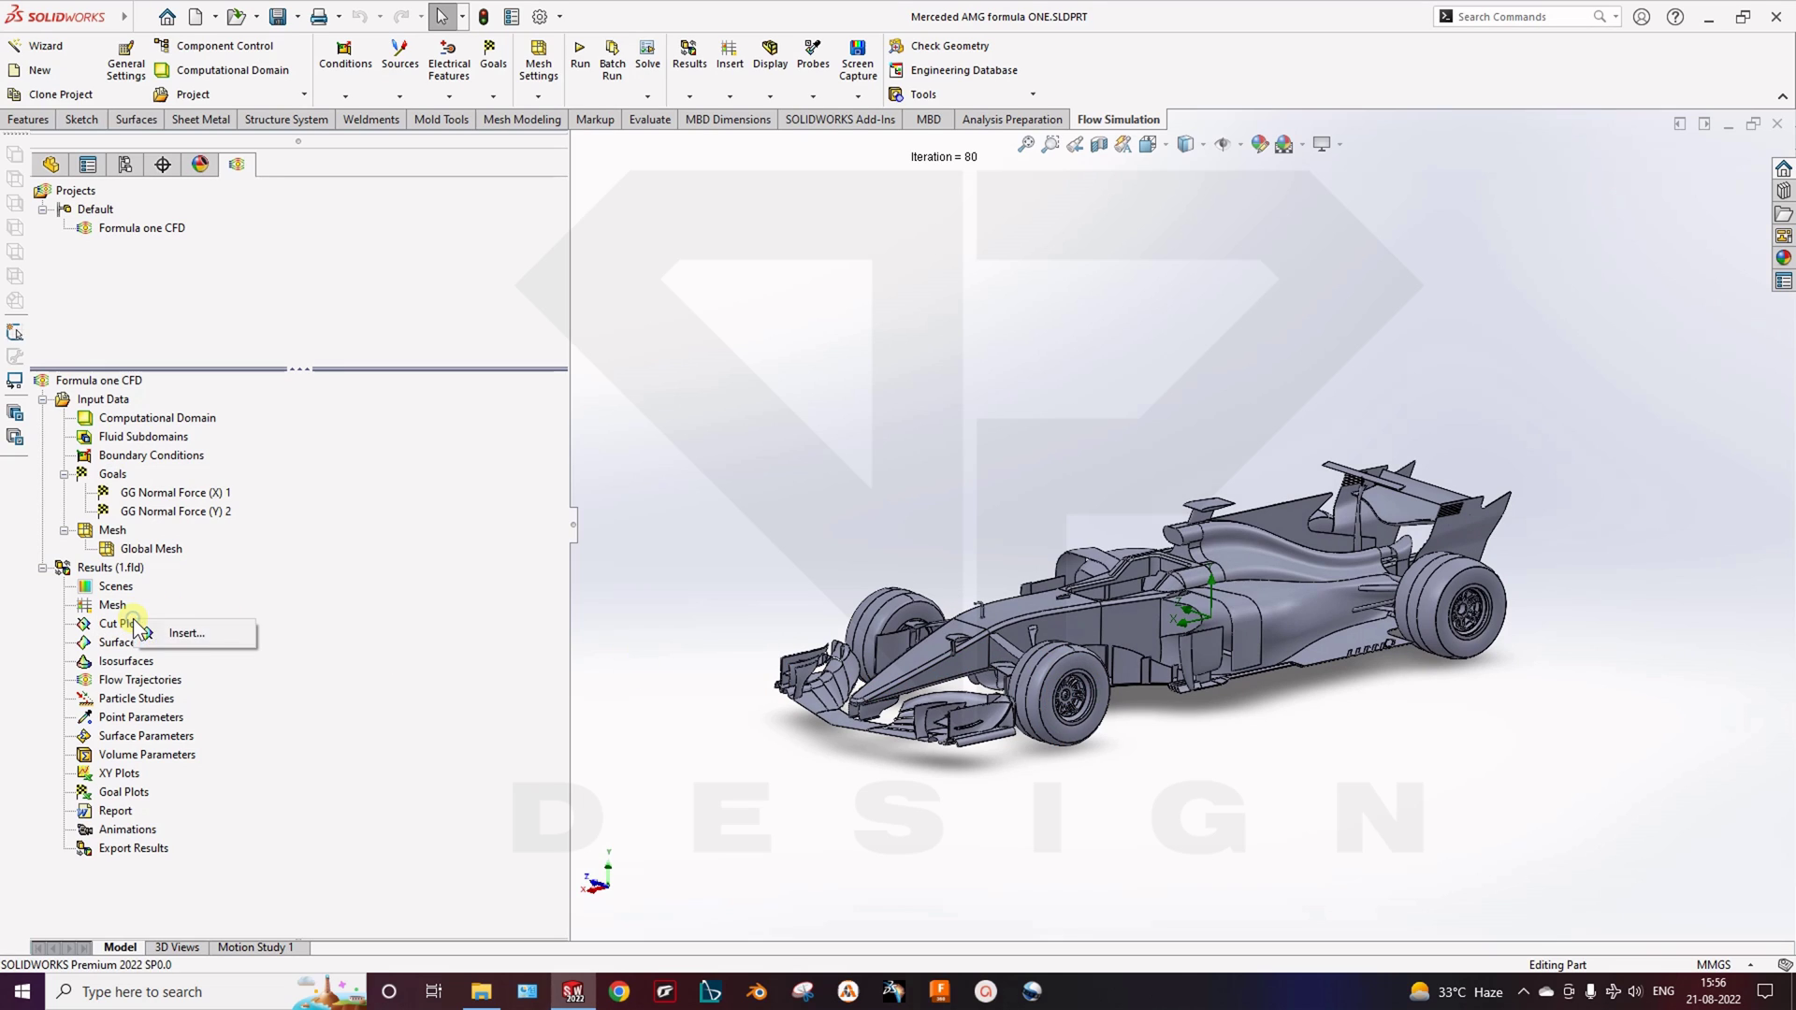
pyautogui.click(170, 627)
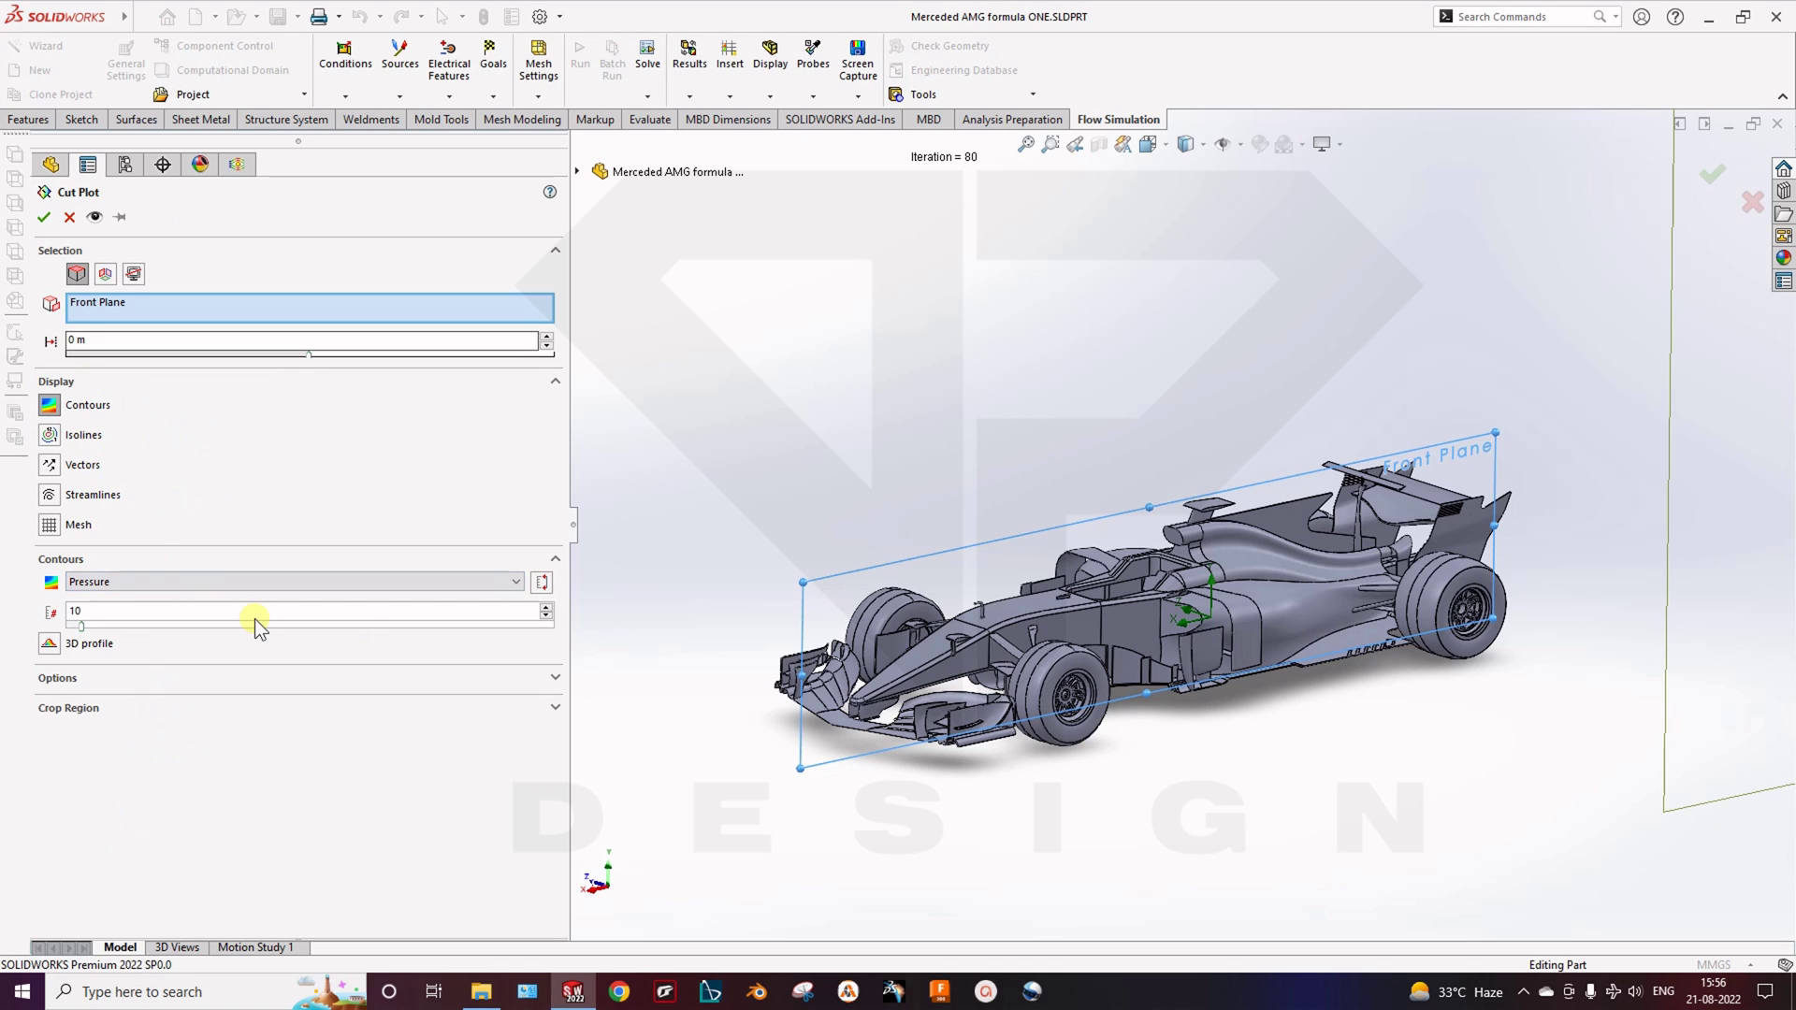
pyautogui.moveTo(1075, 489); pyautogui.dragTo(1191, 446, button='middle')
pyautogui.moveTo(1181, 658); pyautogui.dragTo(1242, 407, button='middle')
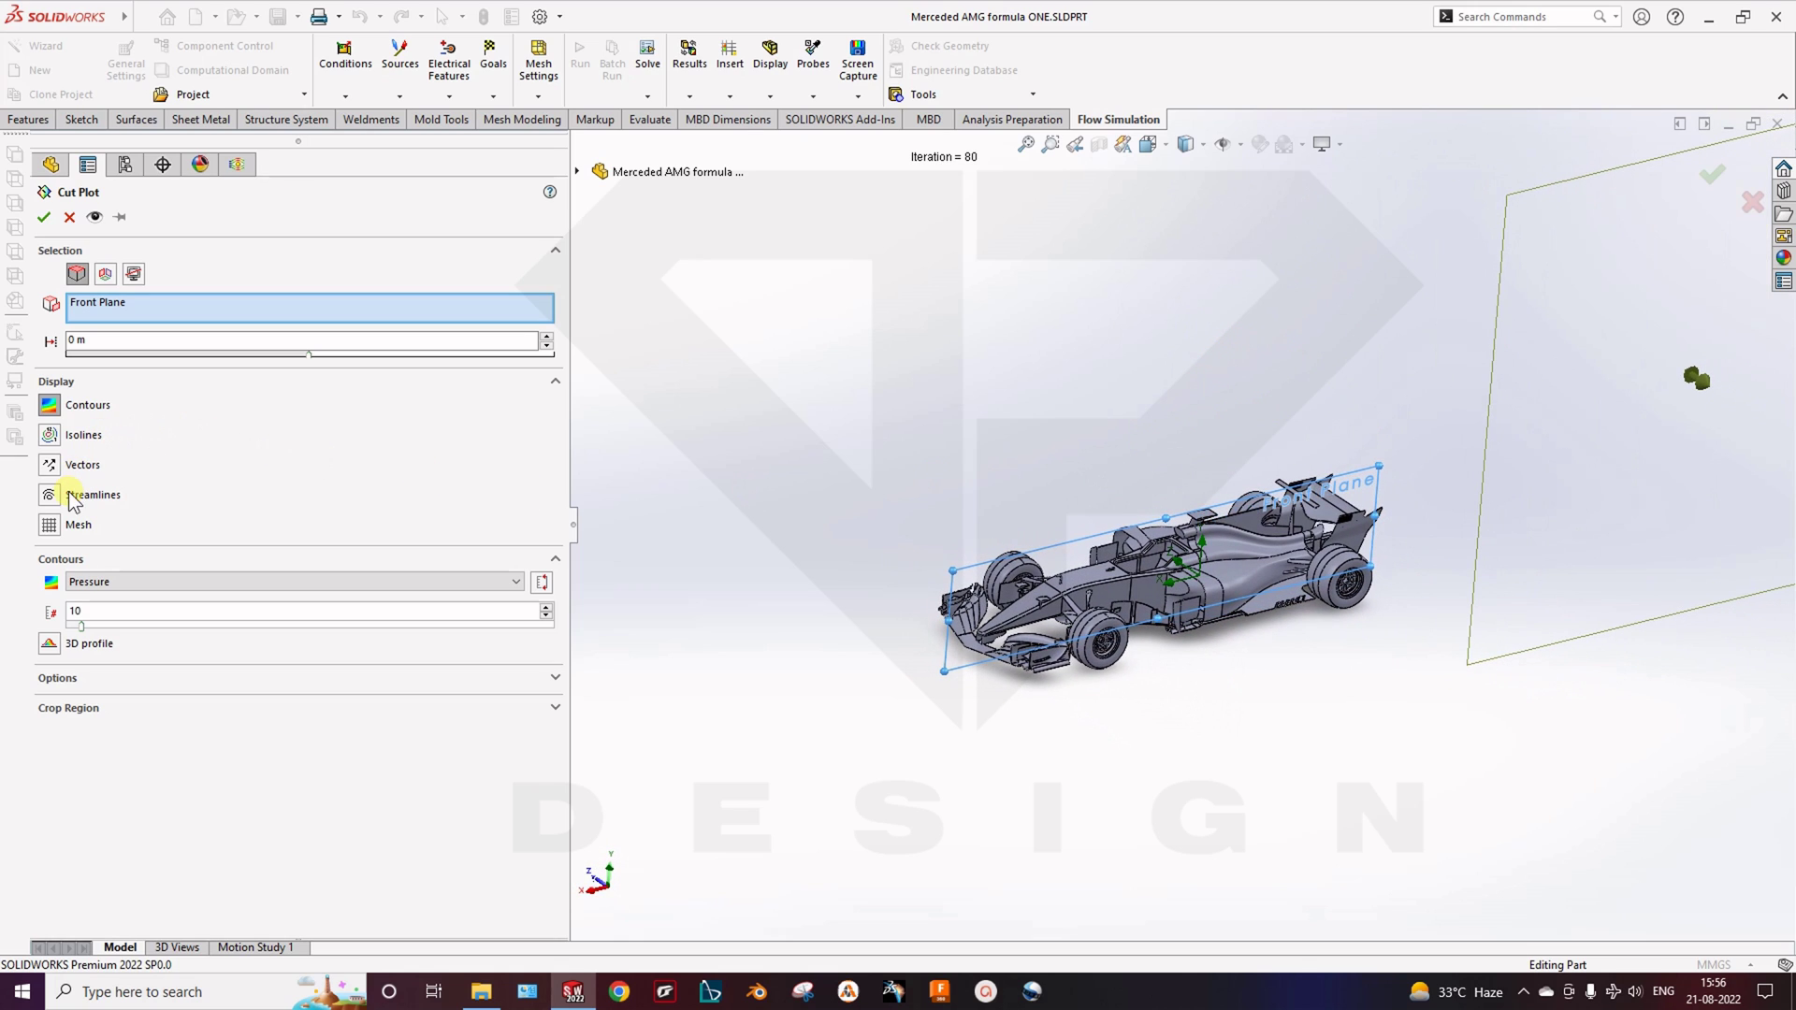
pyautogui.click(43, 215)
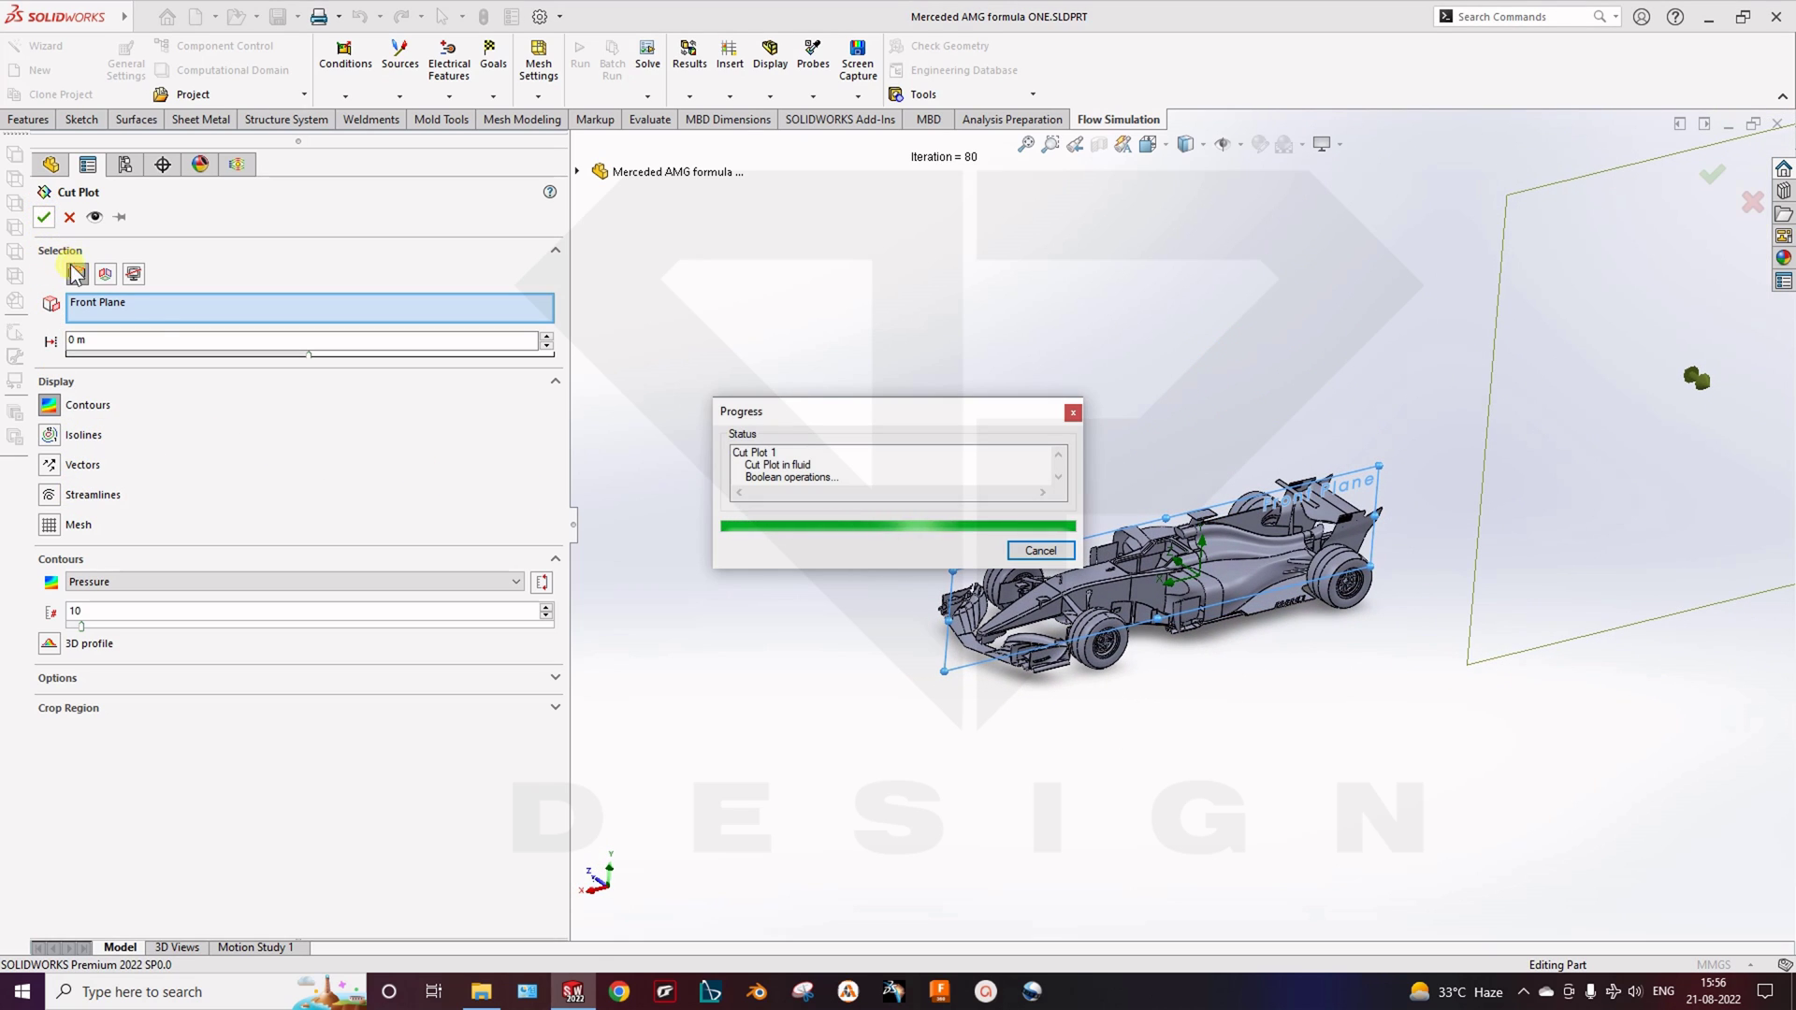
# View the cut plot from the back and display Velocity contours to examine the flow around the car and its wake
pyautogui.press('space')
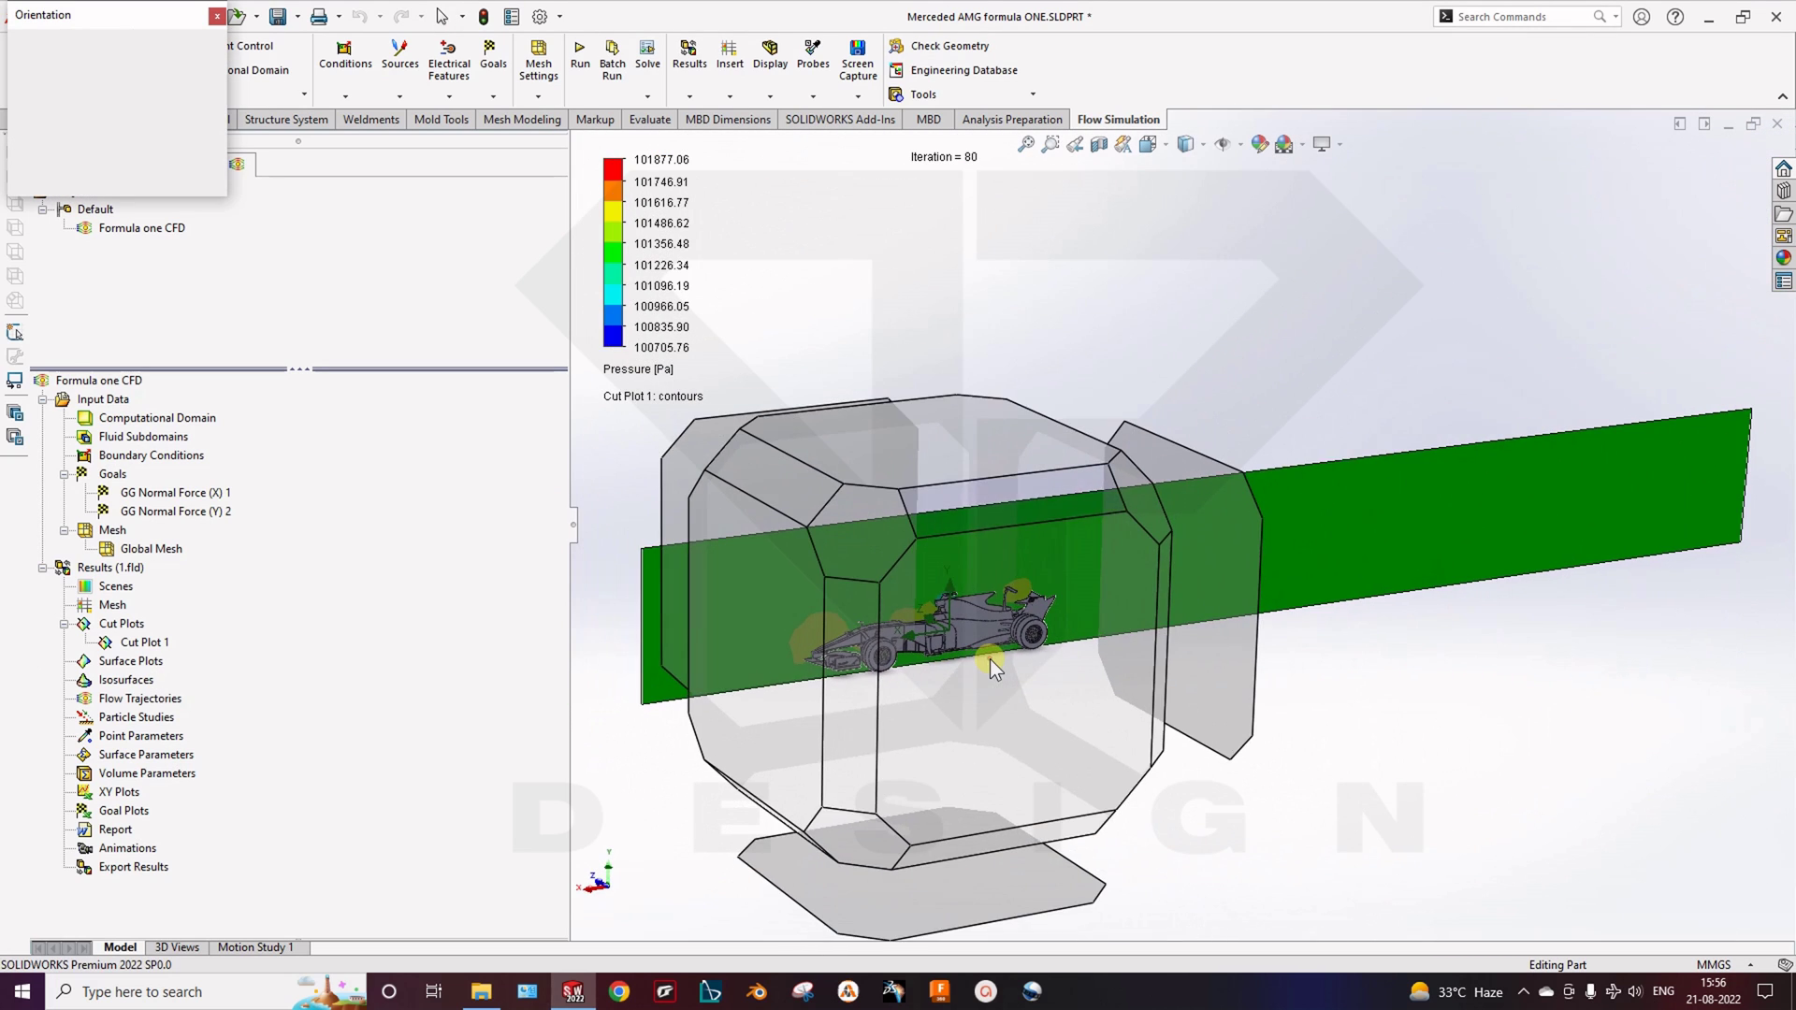
pyautogui.click(990, 658)
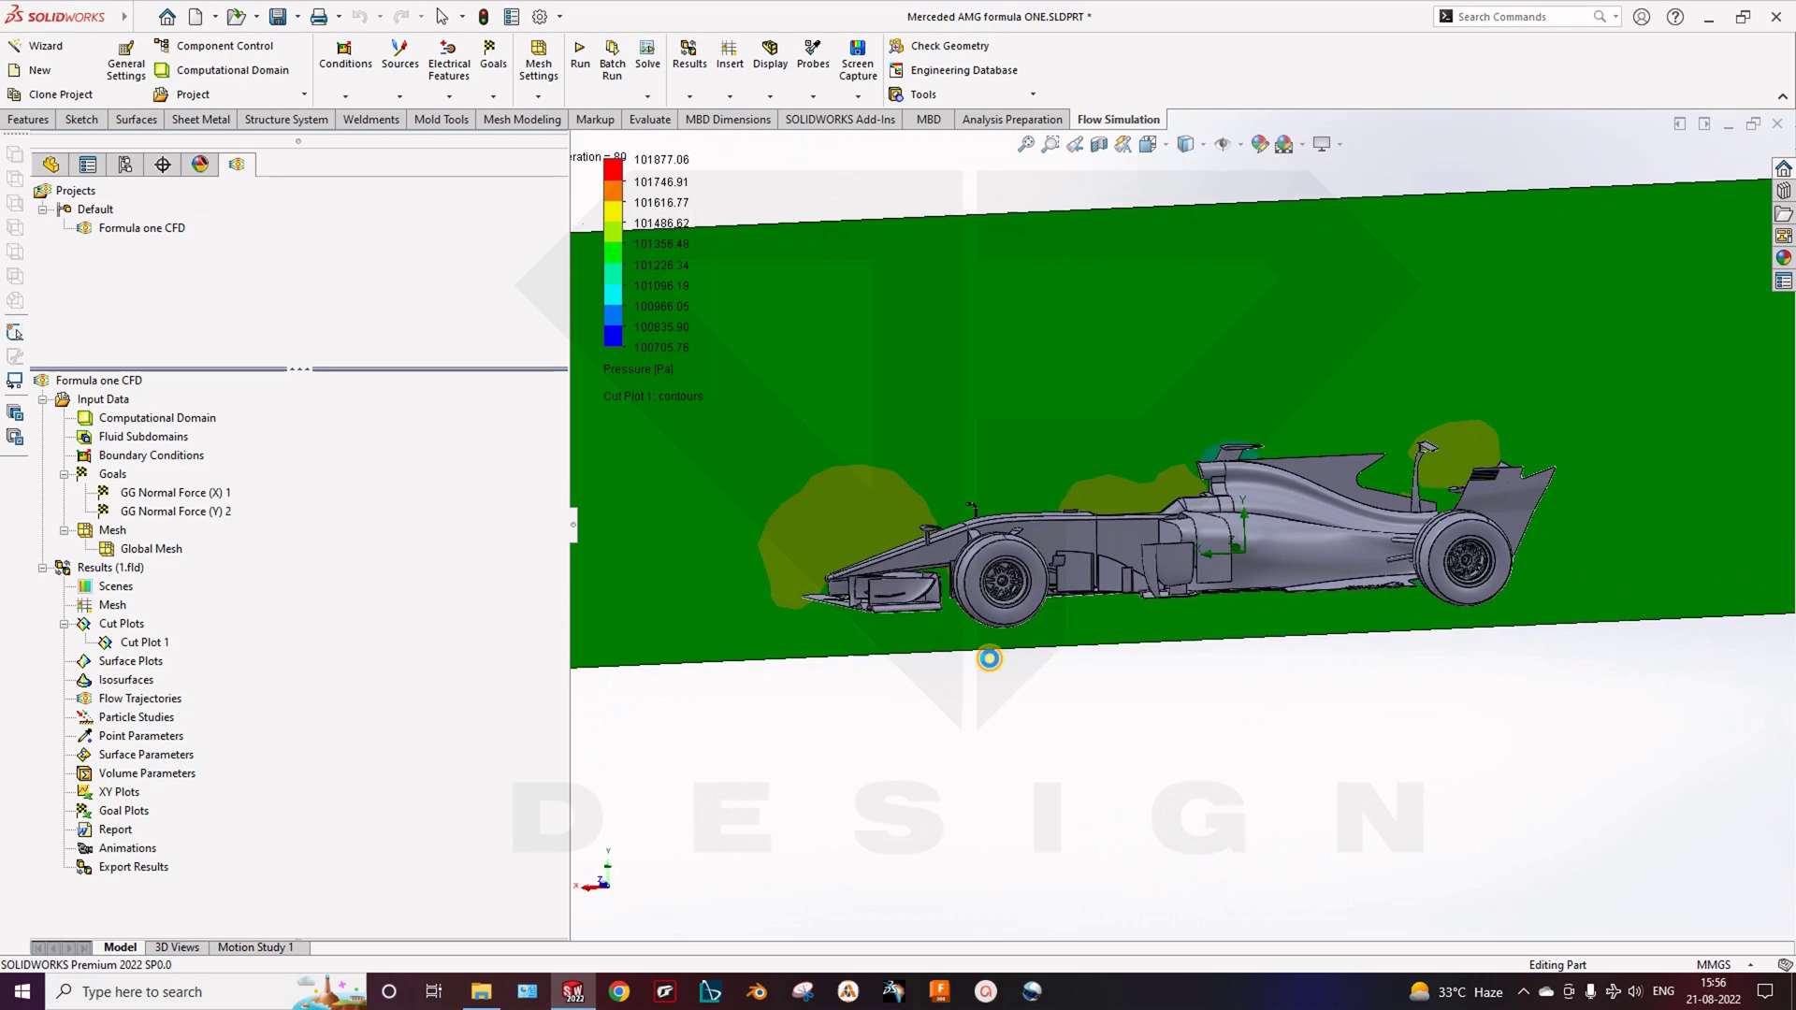
pyautogui.click(601, 395)
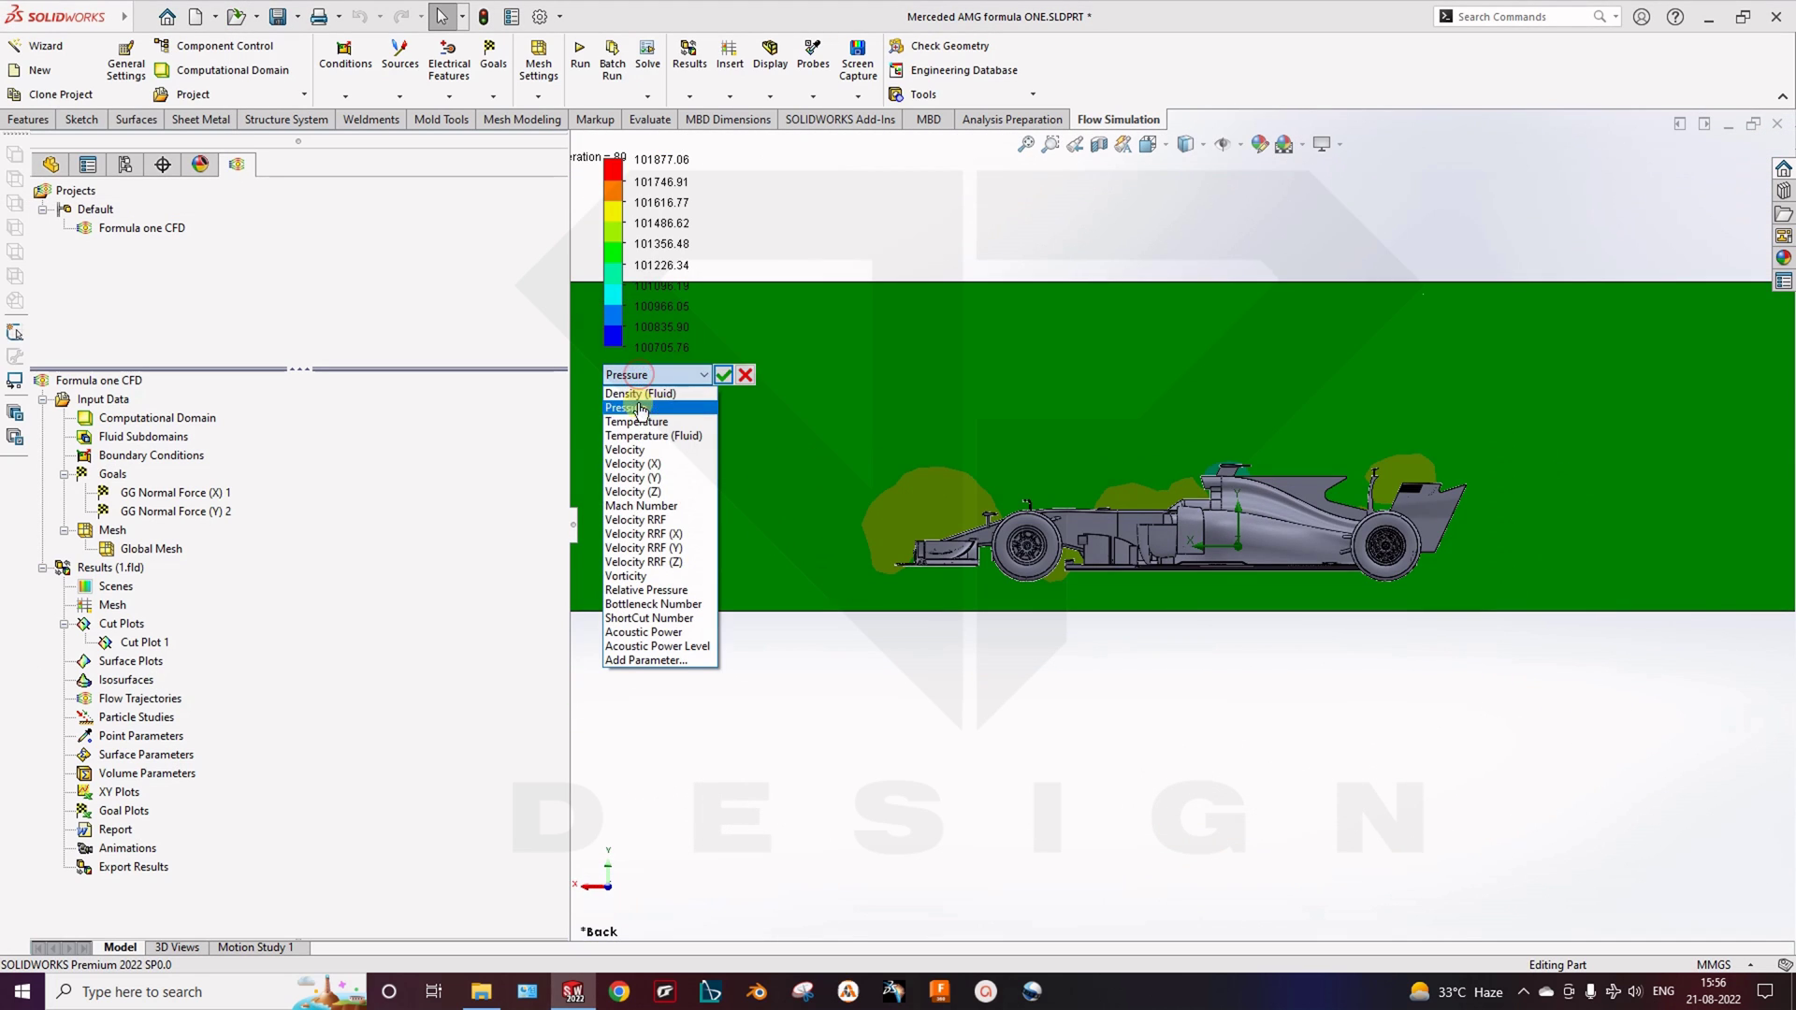
pyautogui.click(640, 450)
pyautogui.click(723, 375)
pyautogui.scroll(8, 1086, 574)
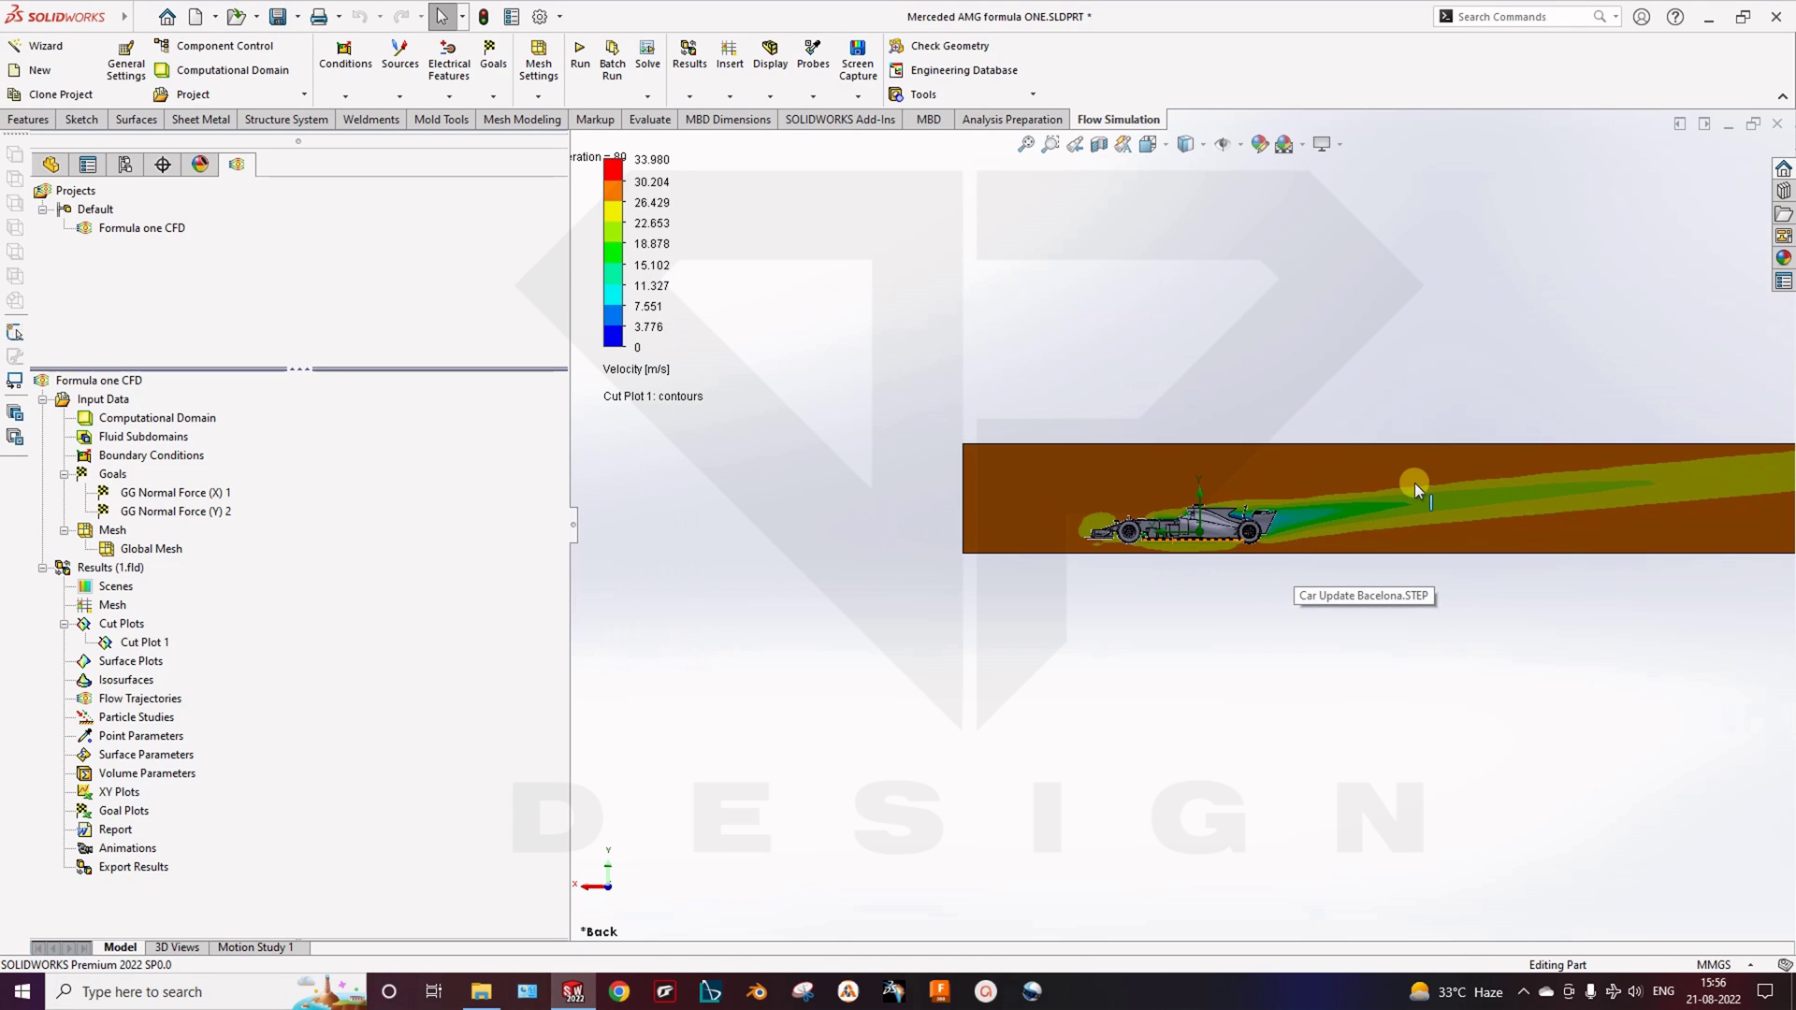
pyautogui.moveTo(1131, 546); pyautogui.dragTo(921, 619, button='middle')
pyautogui.press('f')
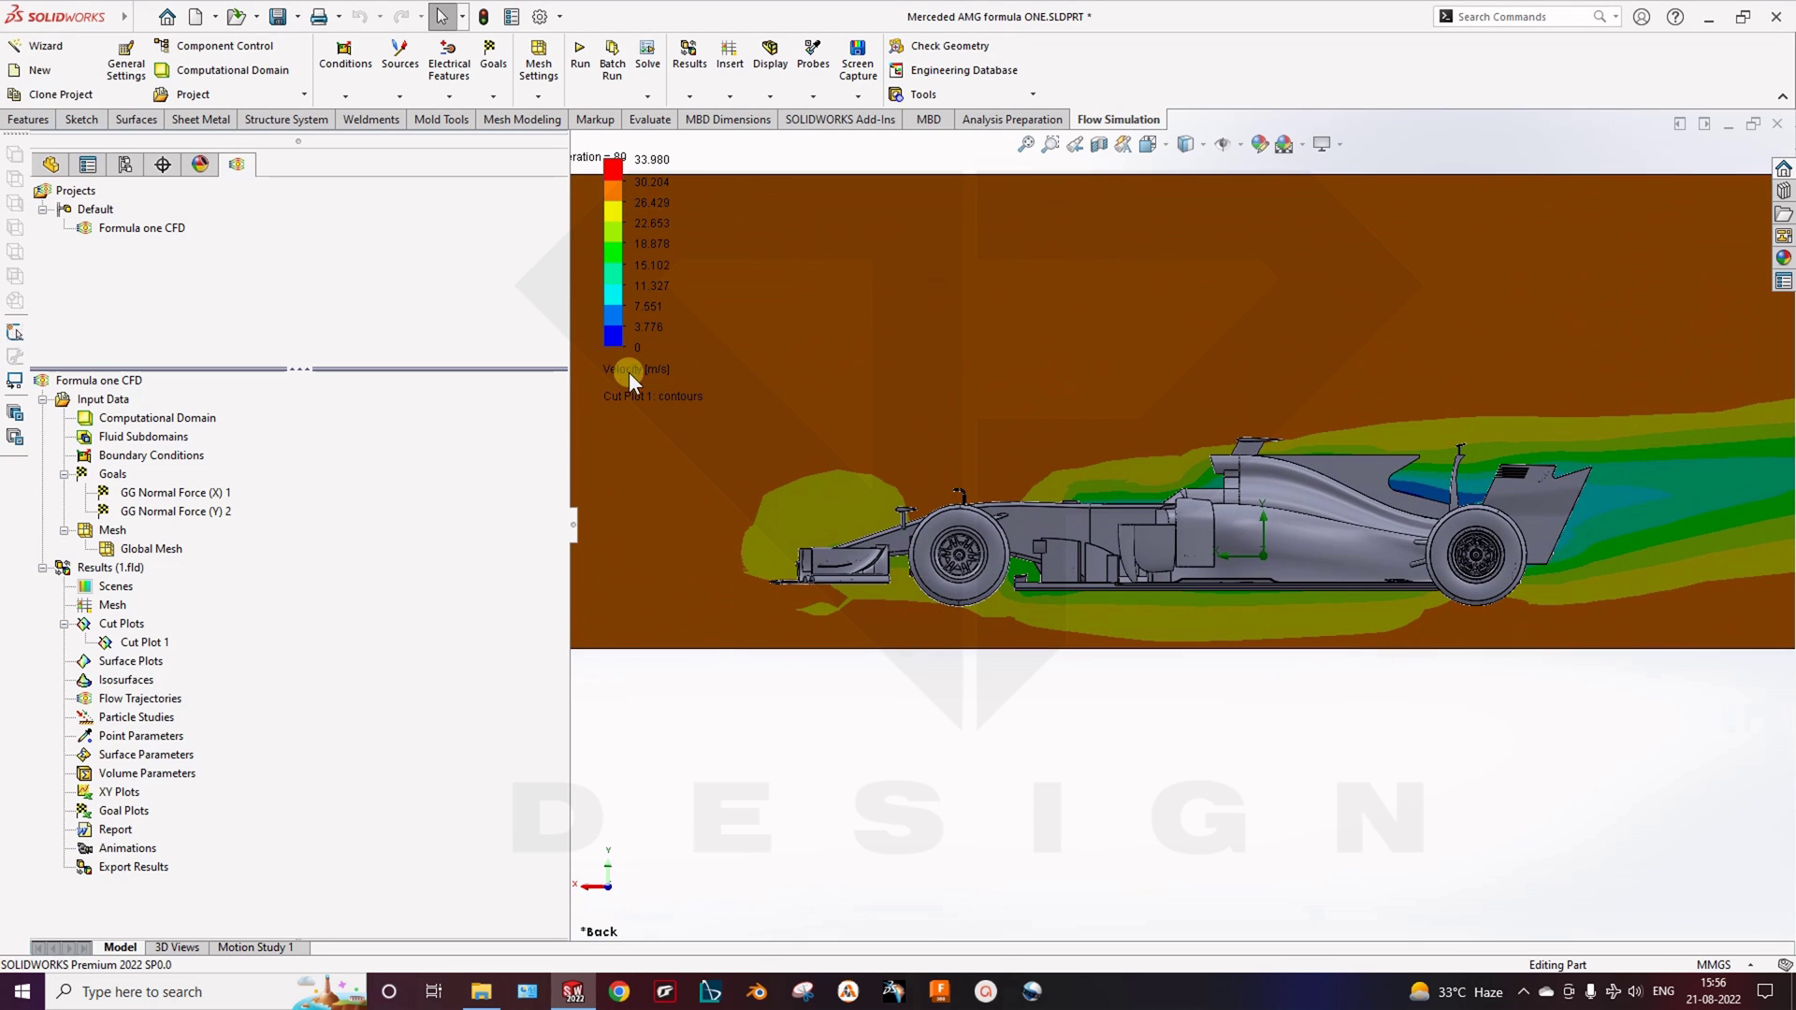
# Display Mach Number contours on the cut plot and examine them around the car
pyautogui.click(628, 373)
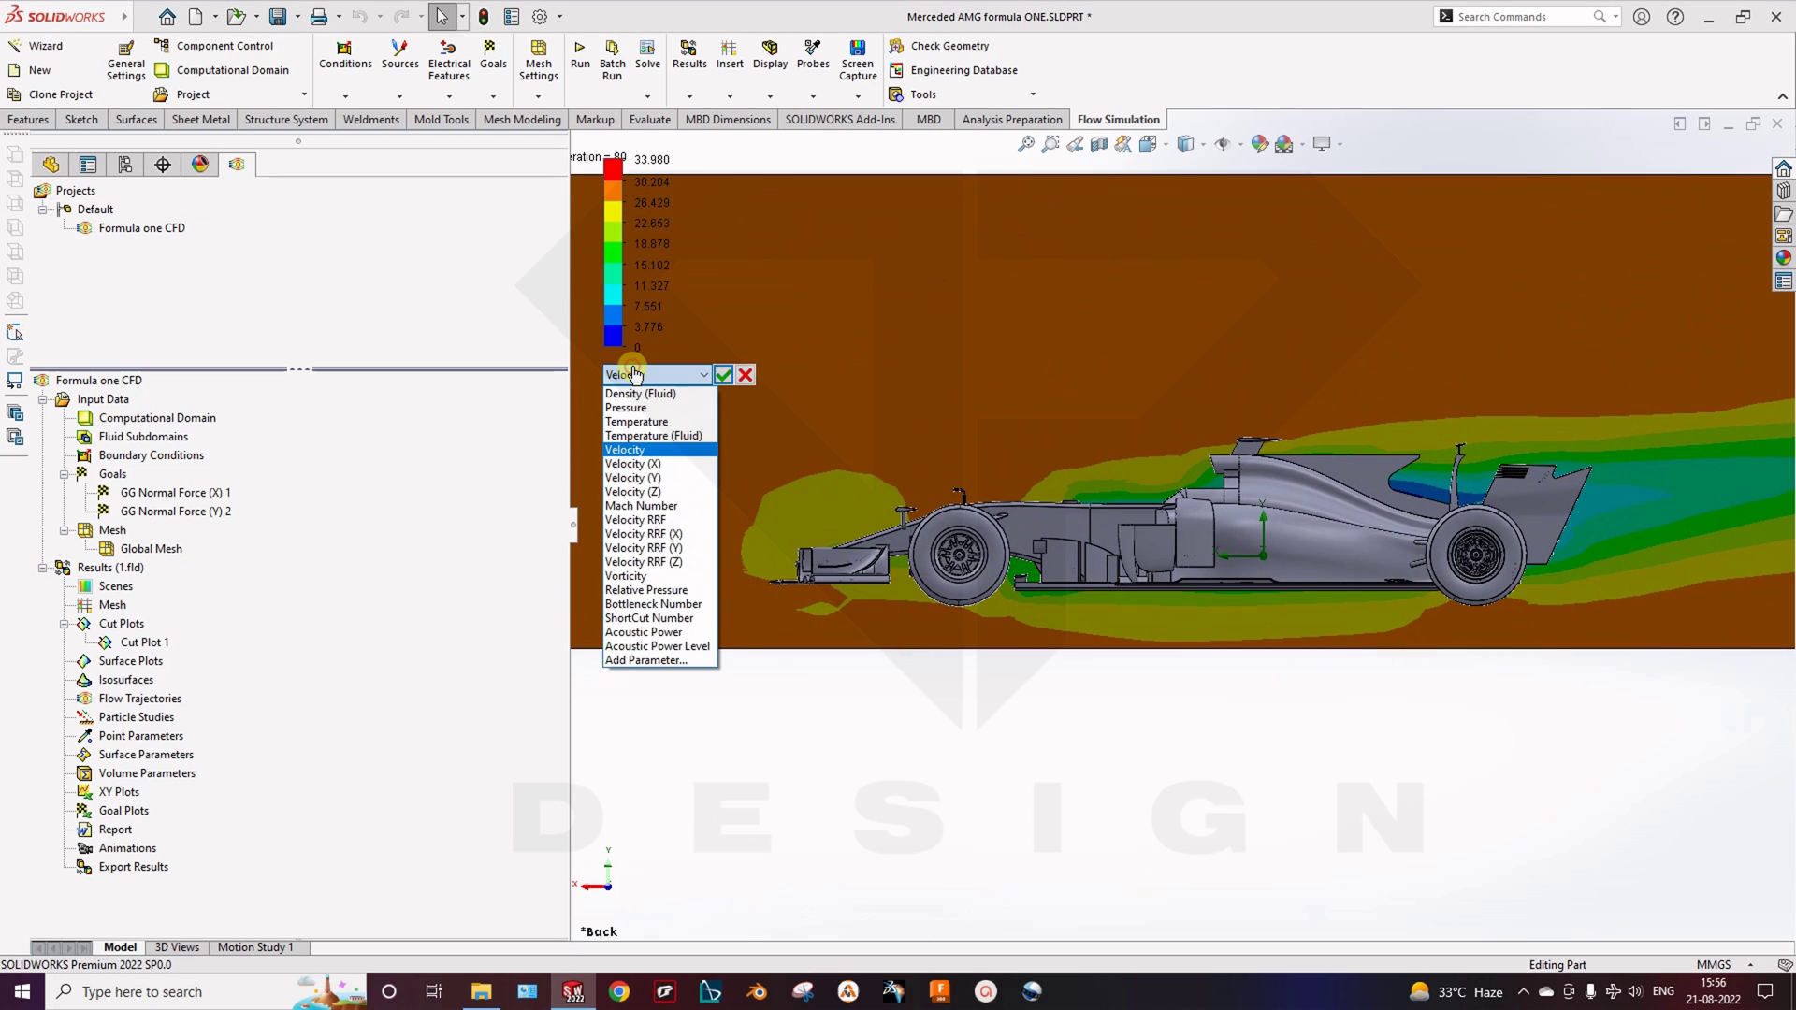
pyautogui.click(642, 505)
pyautogui.click(724, 374)
pyautogui.scroll(4, 948, 515)
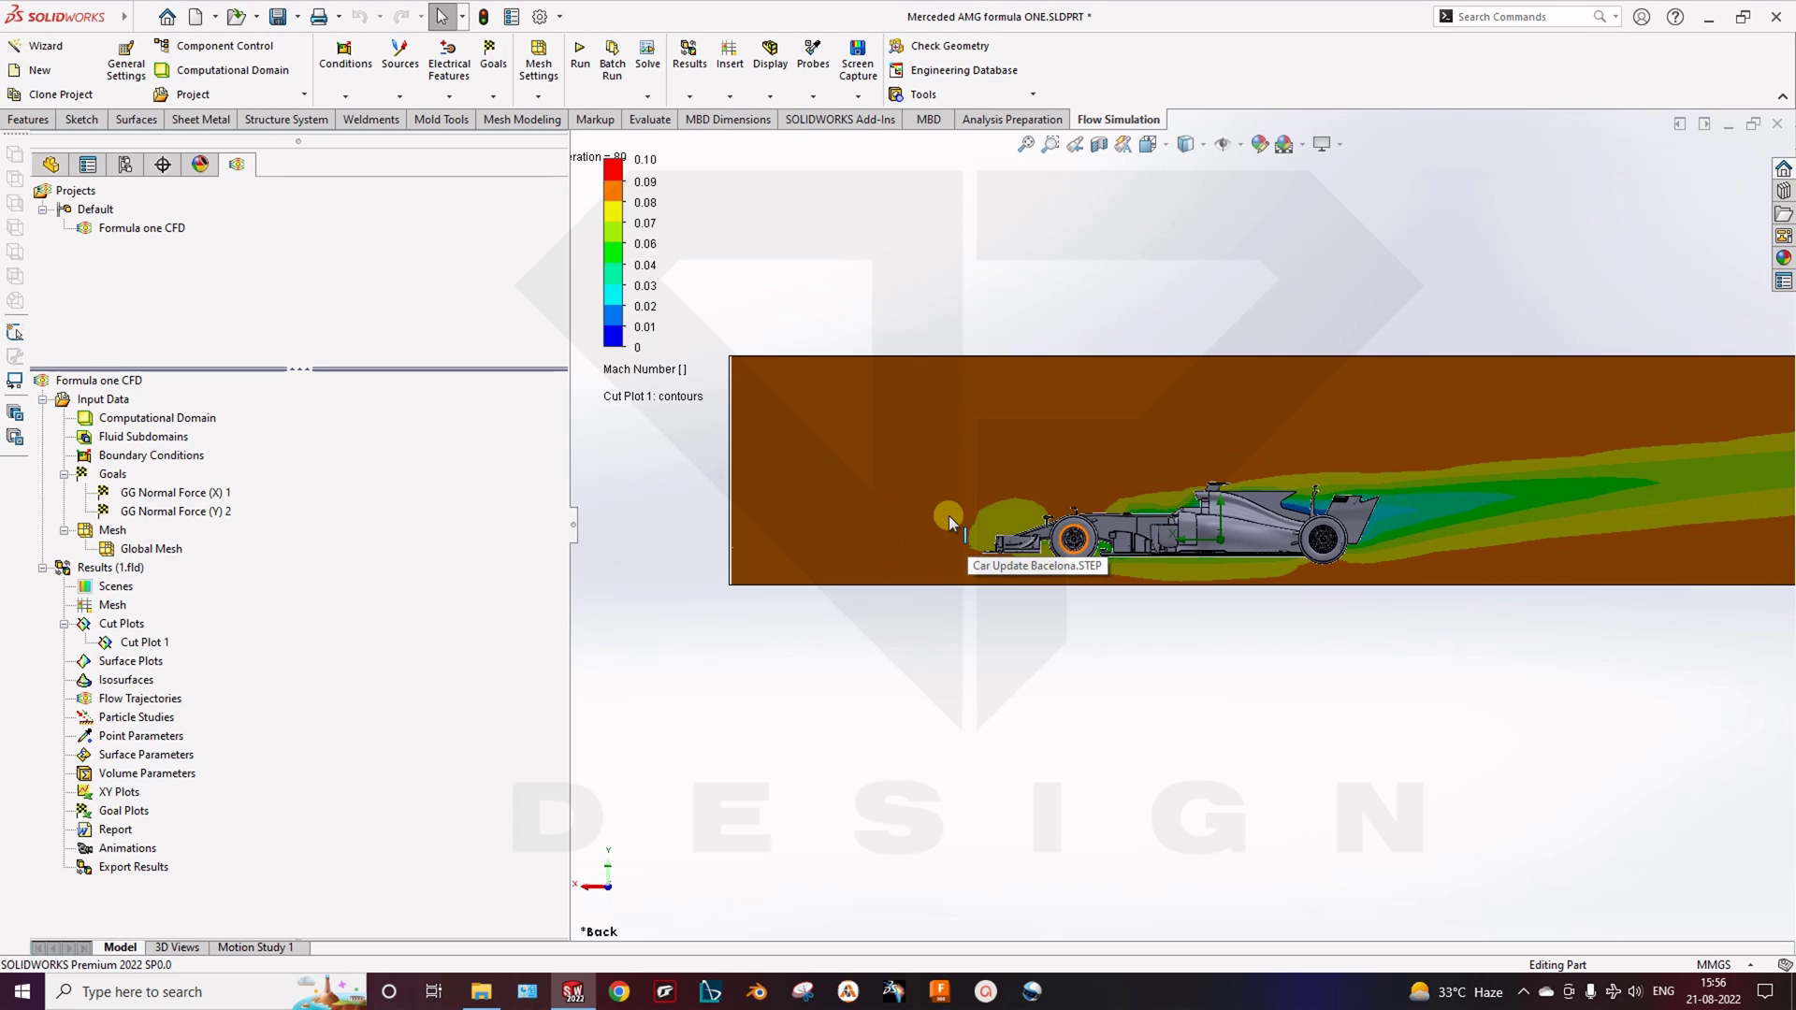
pyautogui.click(816, 357)
# Set the cut plot's contour parameter back to Pressure
pyautogui.click(631, 371)
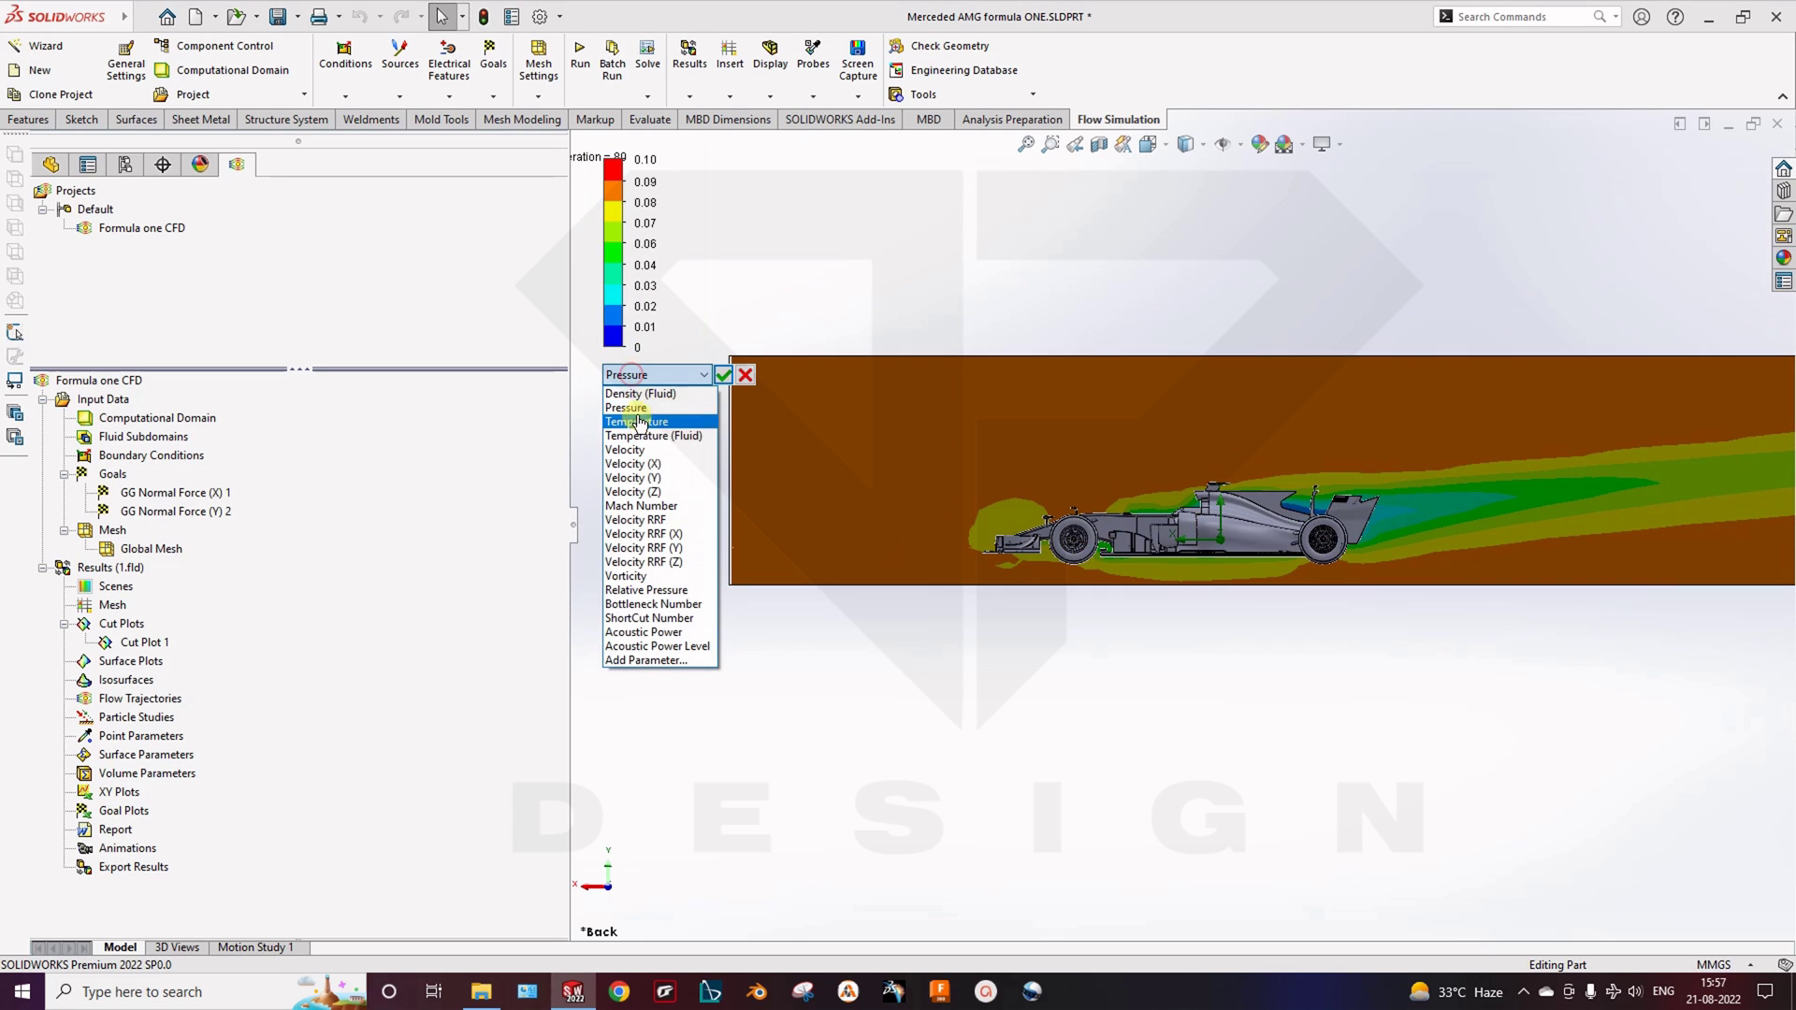
pyautogui.click(697, 408)
pyautogui.click(723, 374)
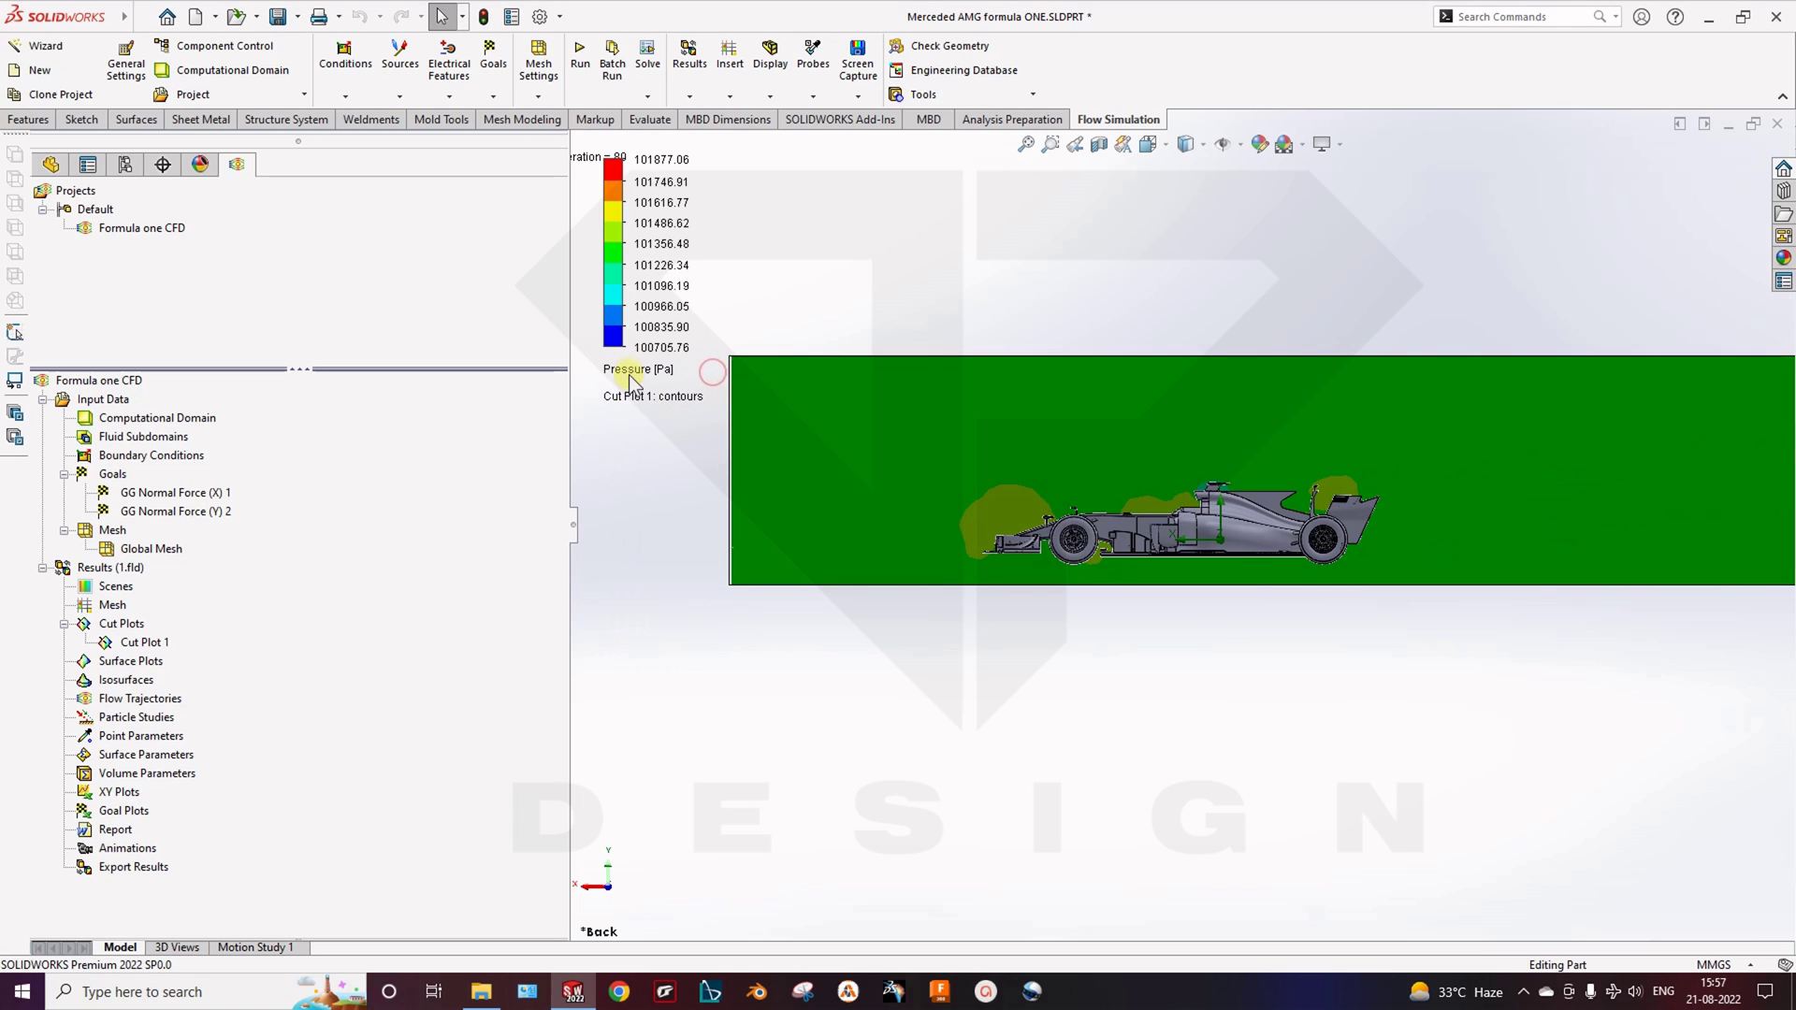
pyautogui.moveTo(689, 417); pyautogui.dragTo(1104, 599, button='middle')
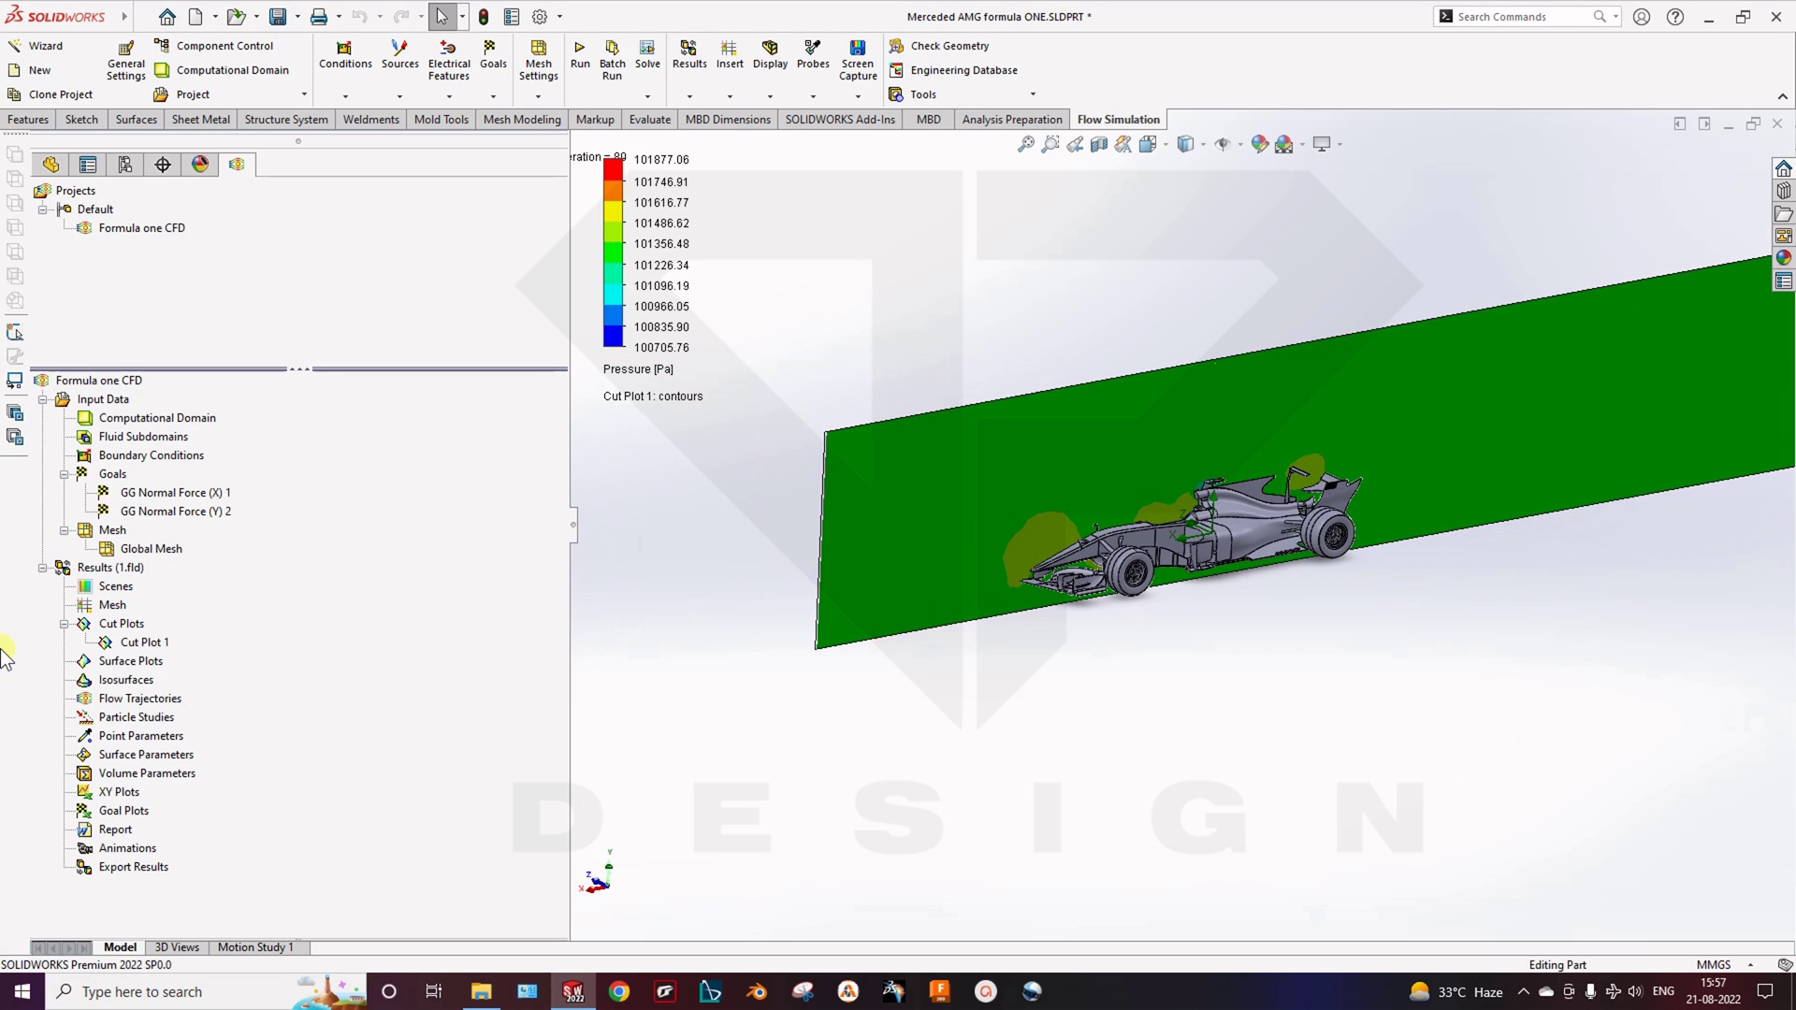
# Hide the pressure cut plot so that only the car is displayed
pyautogui.rightClick(140, 644)
pyautogui.click(192, 333)
pyautogui.click(859, 630)
pyautogui.keyDown('ctrl'); pyautogui.moveTo(1049, 541); pyautogui.dragTo(1095, 639, button='middle'); pyautogui.keyUp('ctrl')
pyautogui.scroll(1, 1130, 719)
pyautogui.scroll(-5, 1202, 672)
pyautogui.scroll(1, 1121, 660)
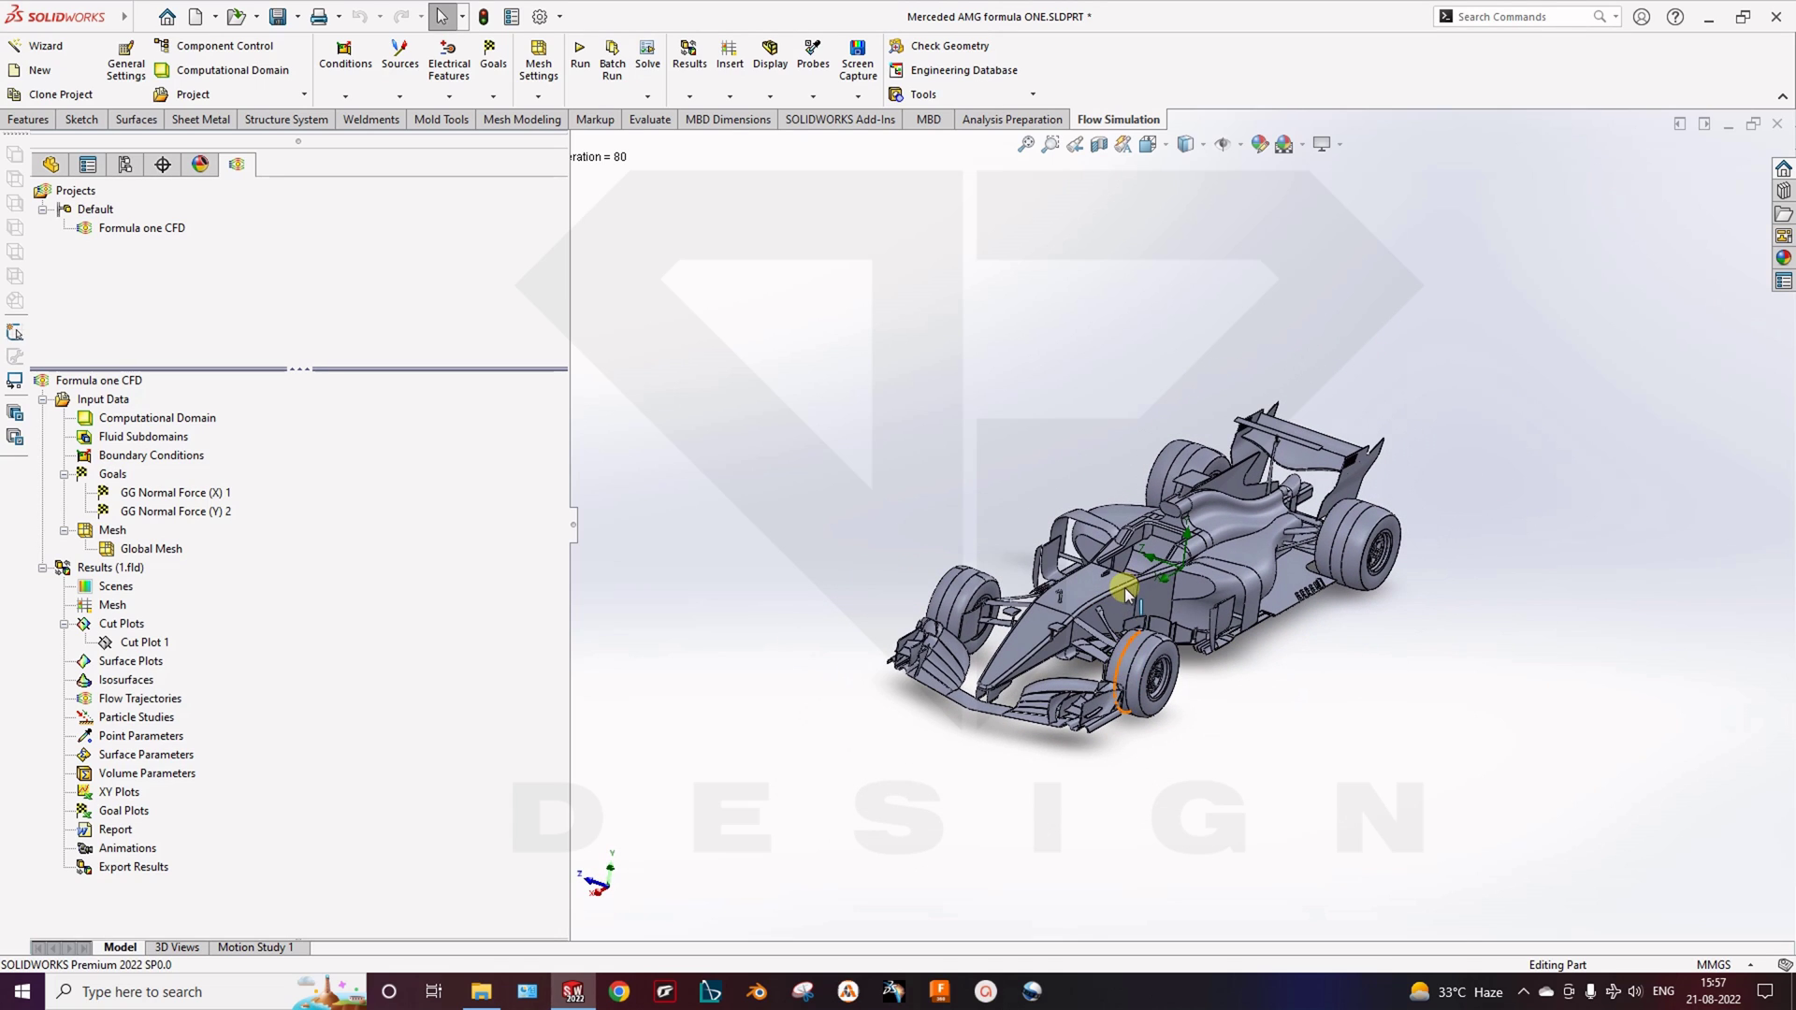
# Insert flow trajectories starting from the Right Plane, offset about 4.27 m so the starting plane sits ahead of the car's nose
pyautogui.rightClick(154, 699)
pyautogui.click(174, 711)
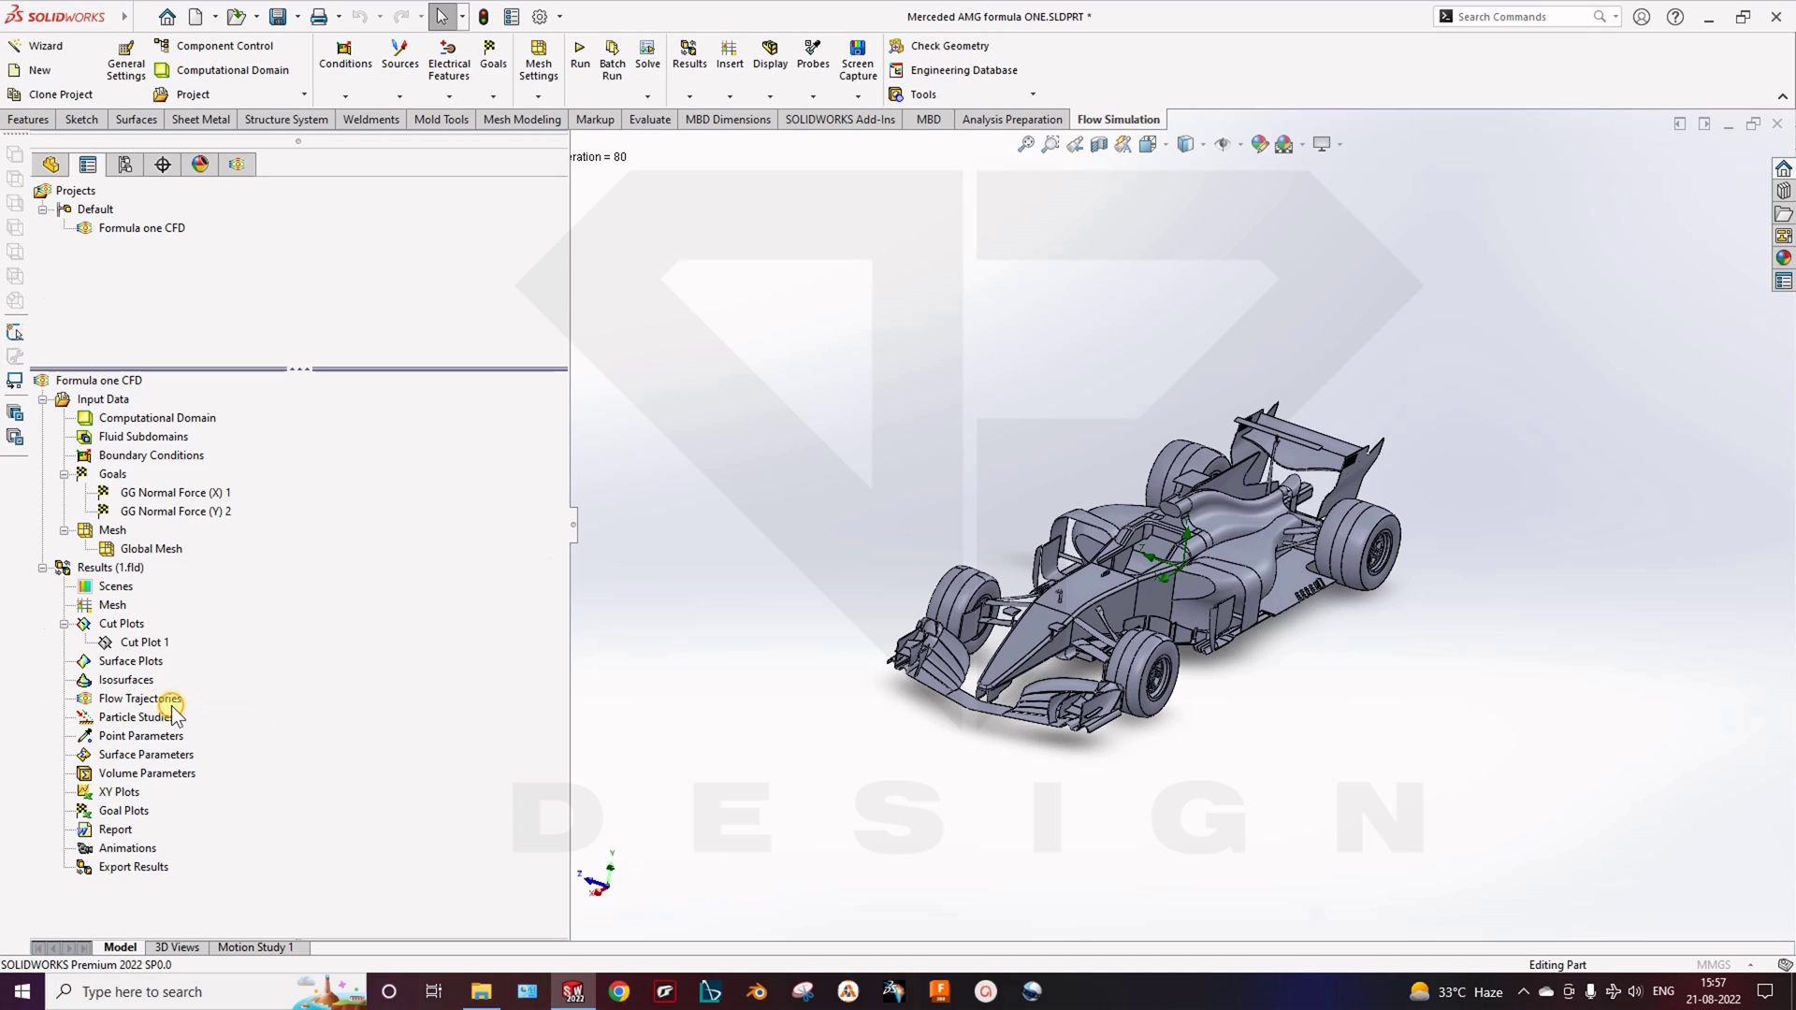
pyautogui.moveTo(1179, 660); pyautogui.dragTo(1166, 655, button='middle')
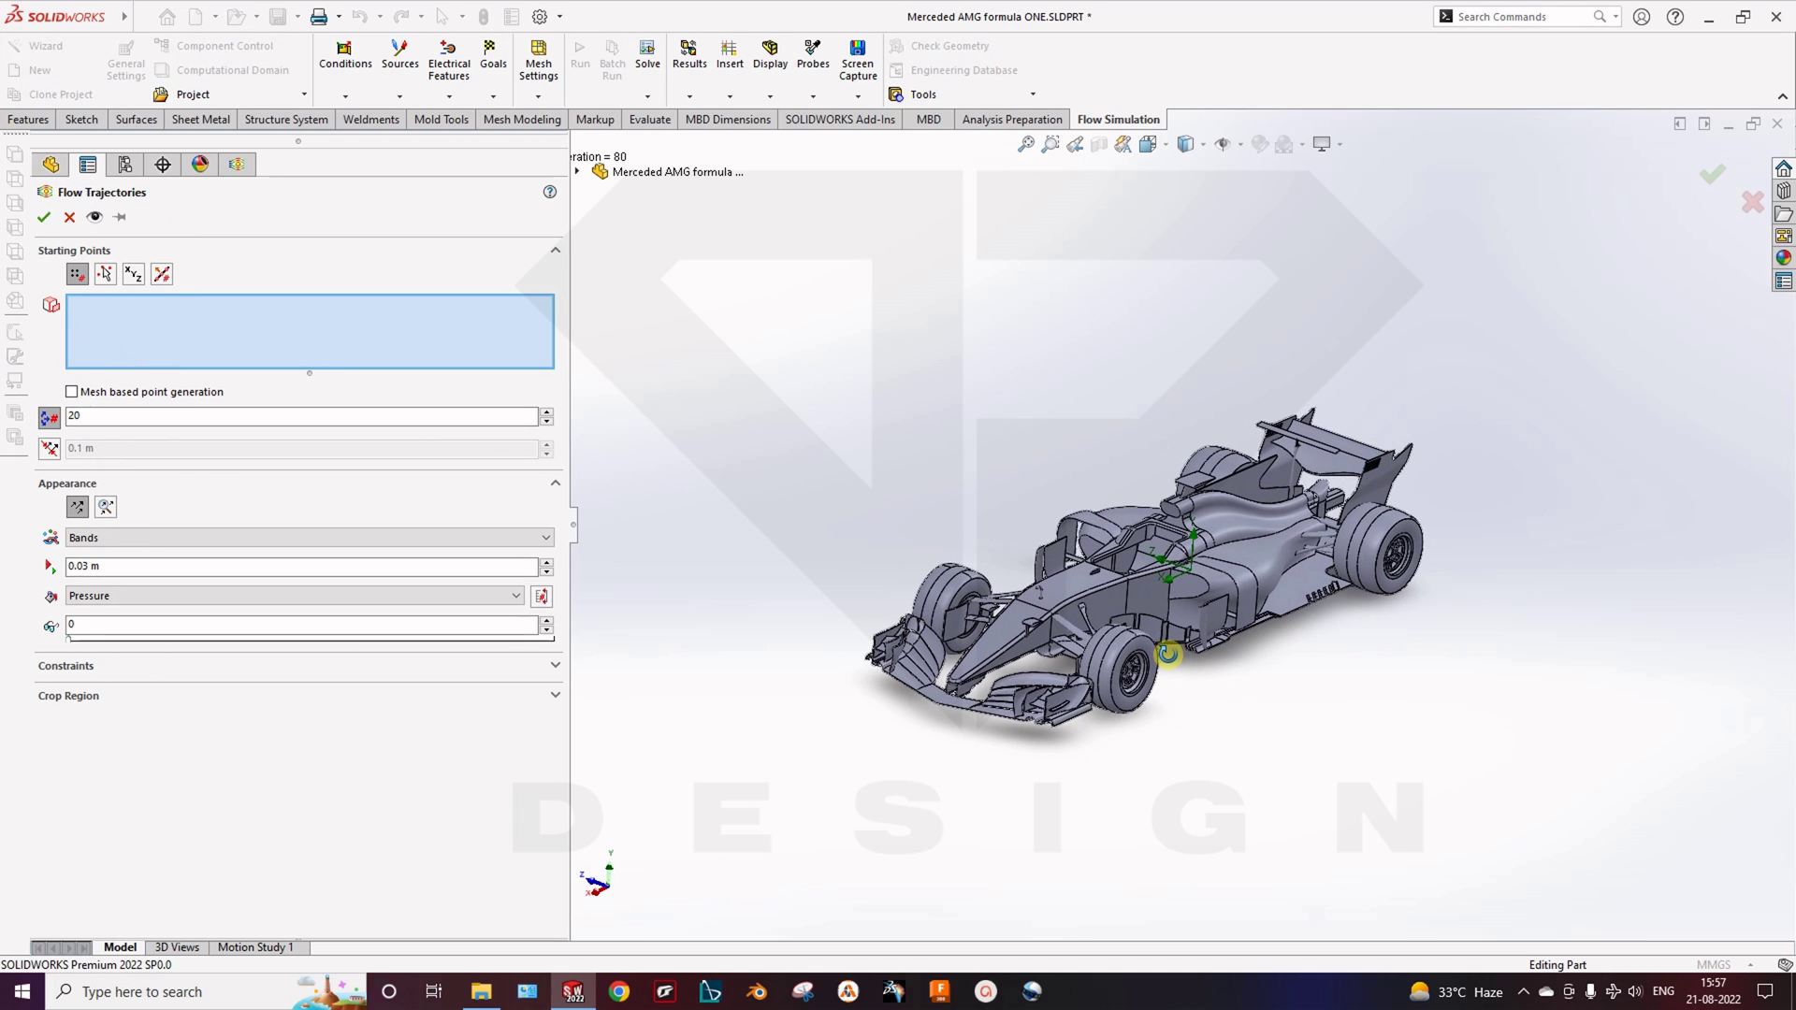
pyautogui.click(578, 172)
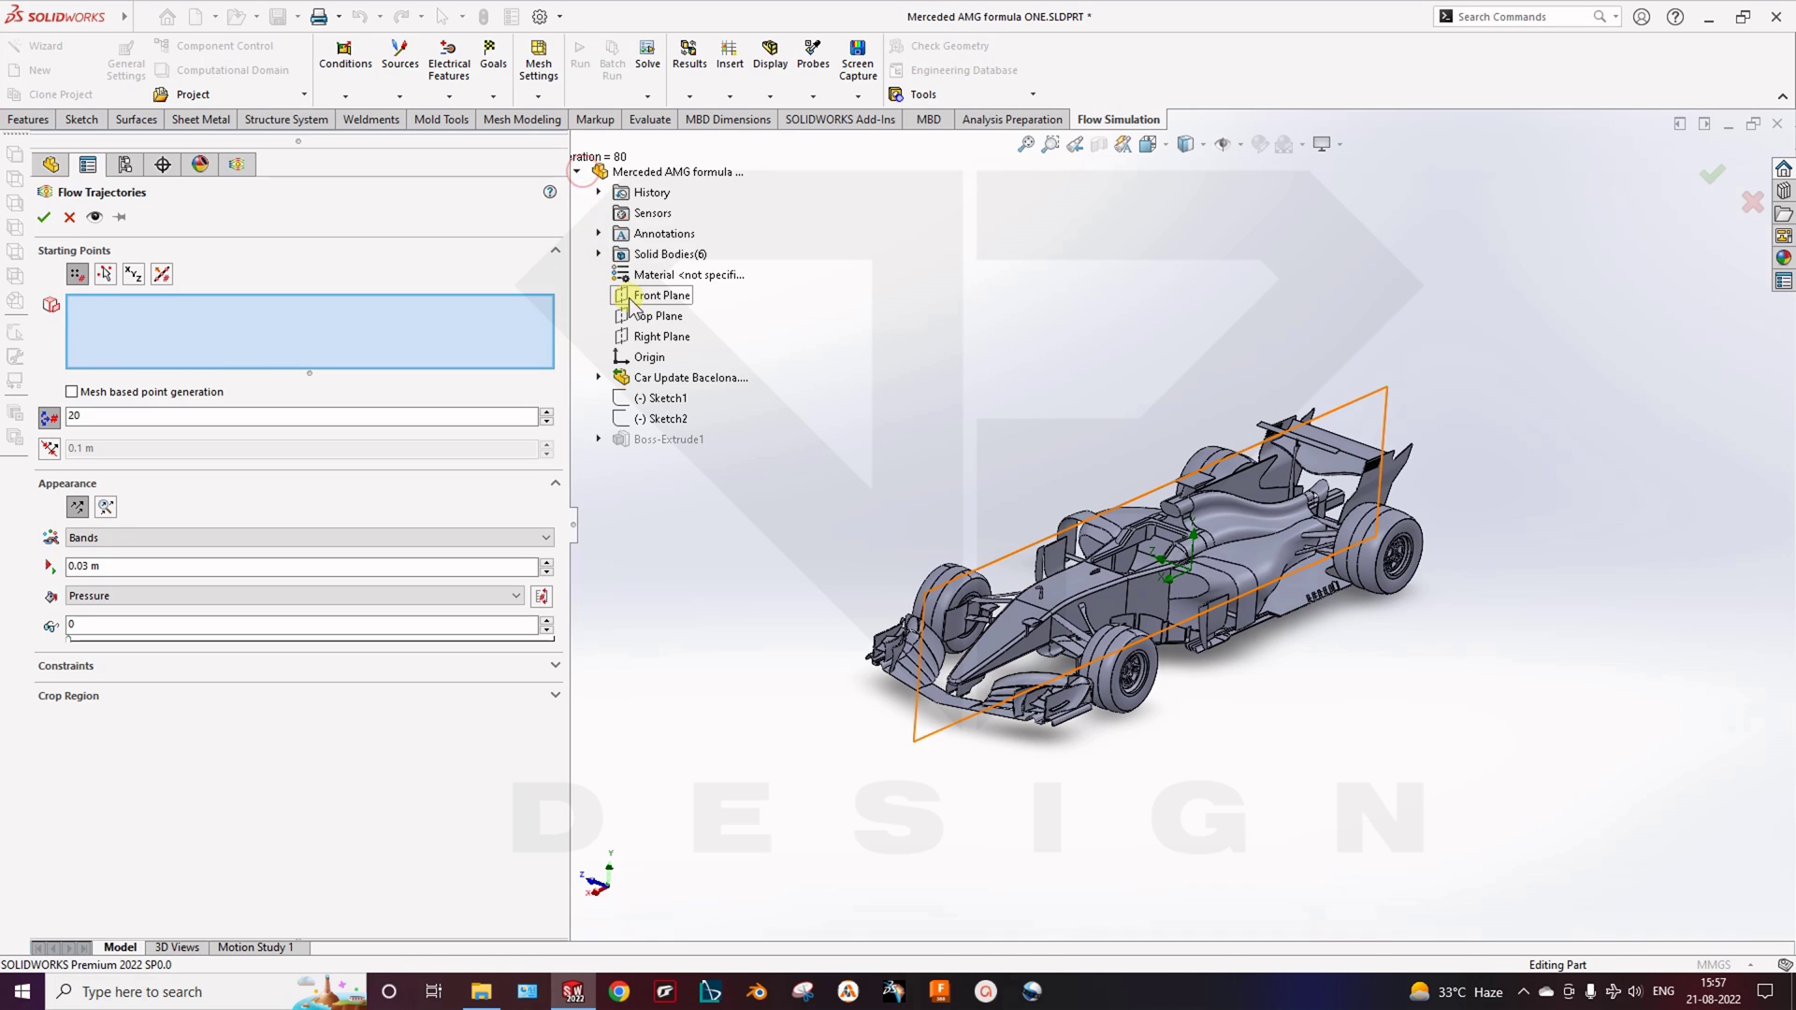
pyautogui.click(661, 337)
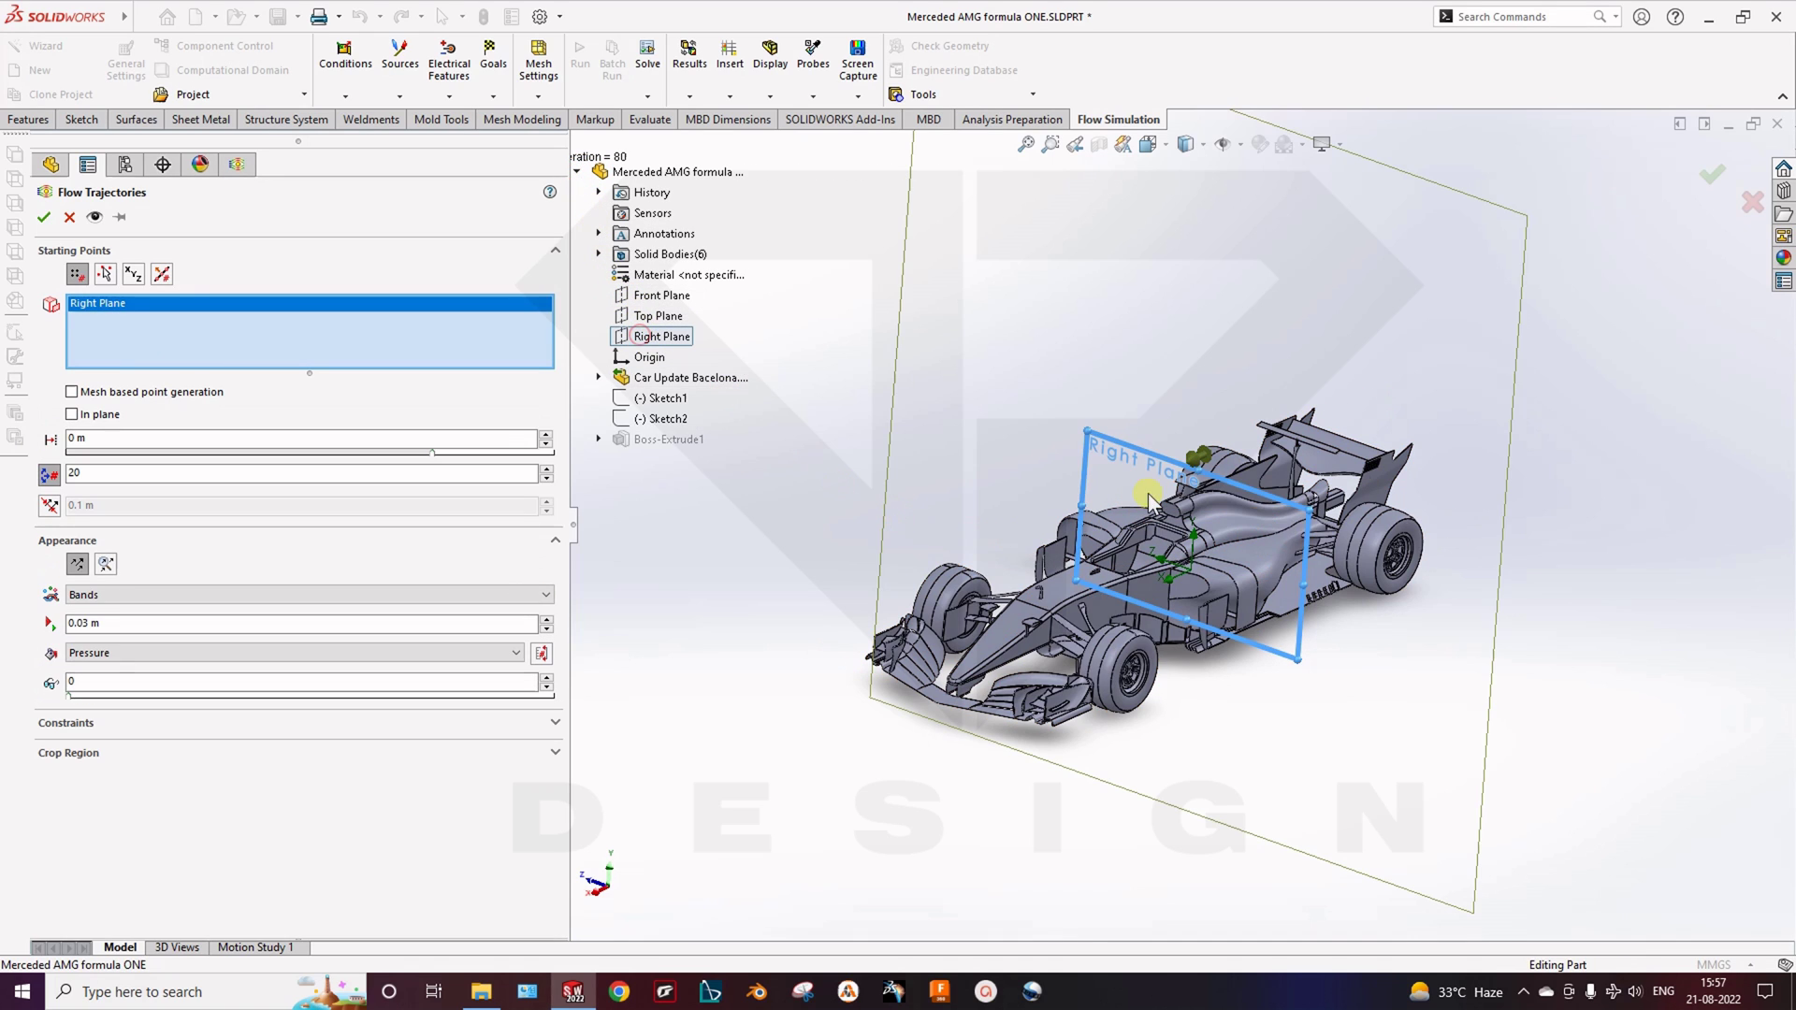
pyautogui.moveTo(1071, 463); pyautogui.dragTo(1187, 485, button='middle')
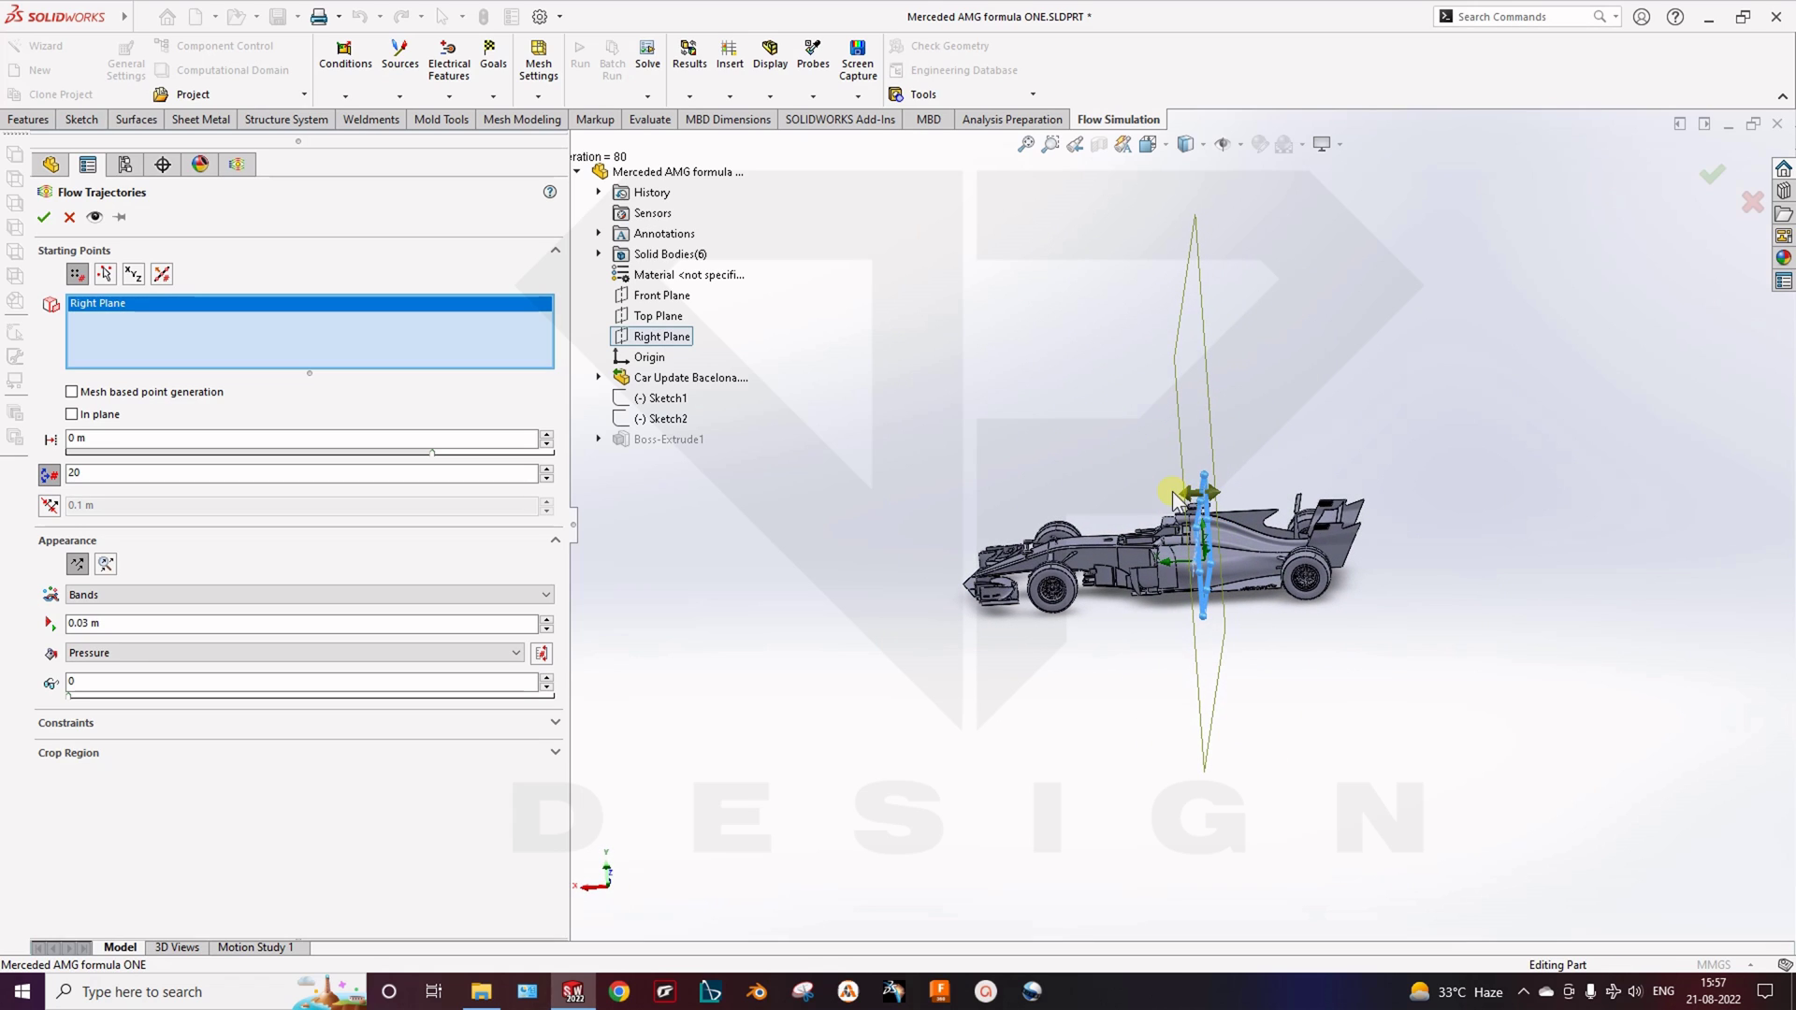
pyautogui.moveTo(1195, 493); pyautogui.dragTo(870, 500)
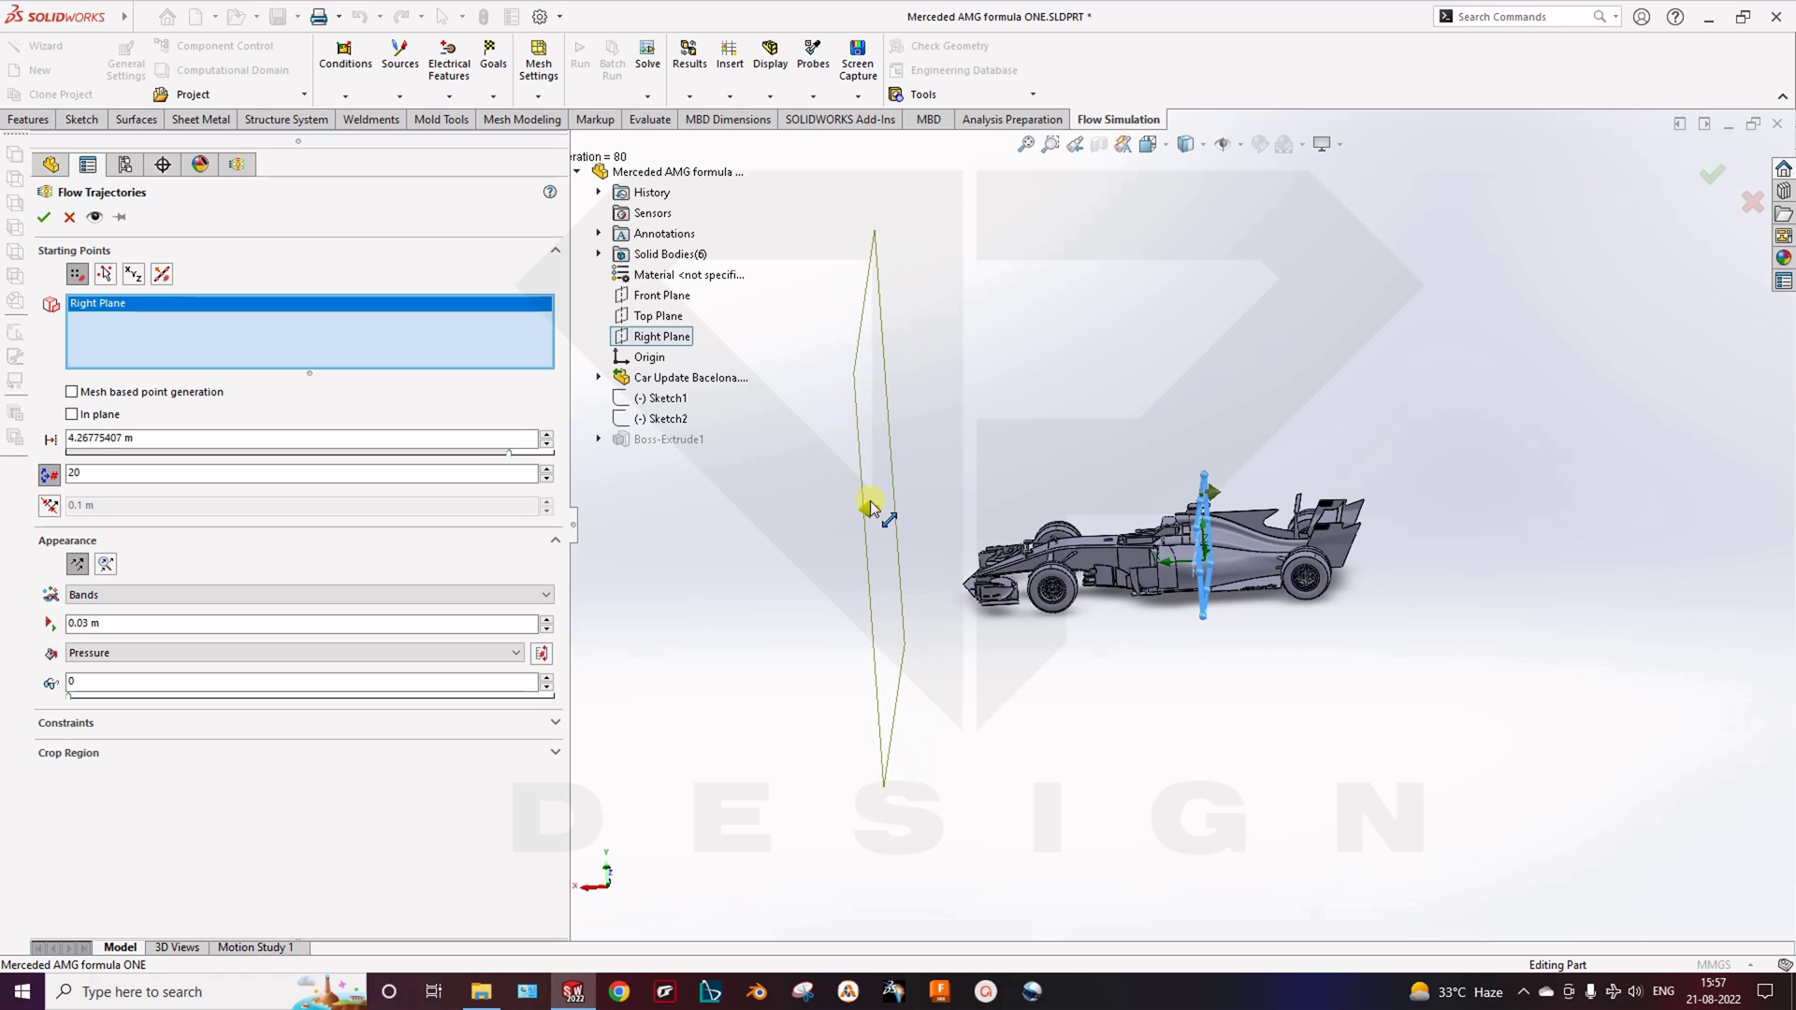
pyautogui.moveTo(984, 682); pyautogui.dragTo(1005, 690, button='middle')
# Set the number of trajectory starting points to 50
pyautogui.doubleClick(109, 473)
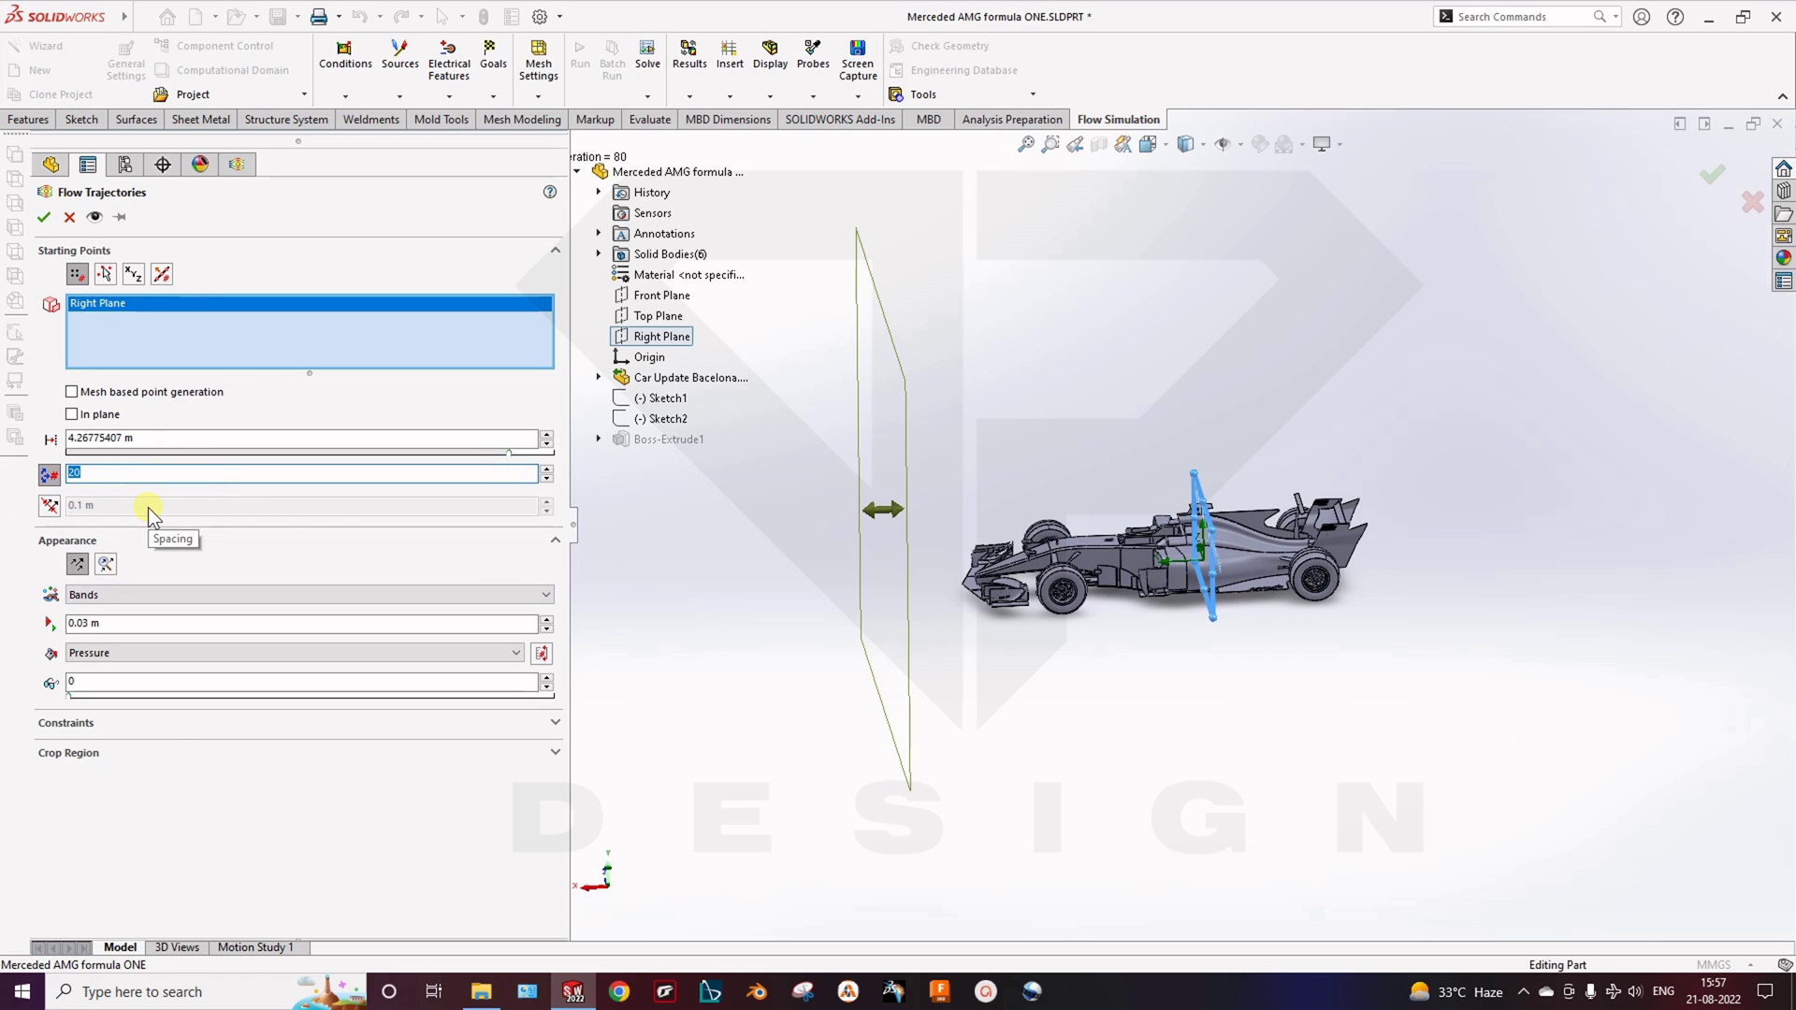
pyautogui.write('50')
pyautogui.moveTo(733, 622); pyautogui.dragTo(804, 629, button='middle')
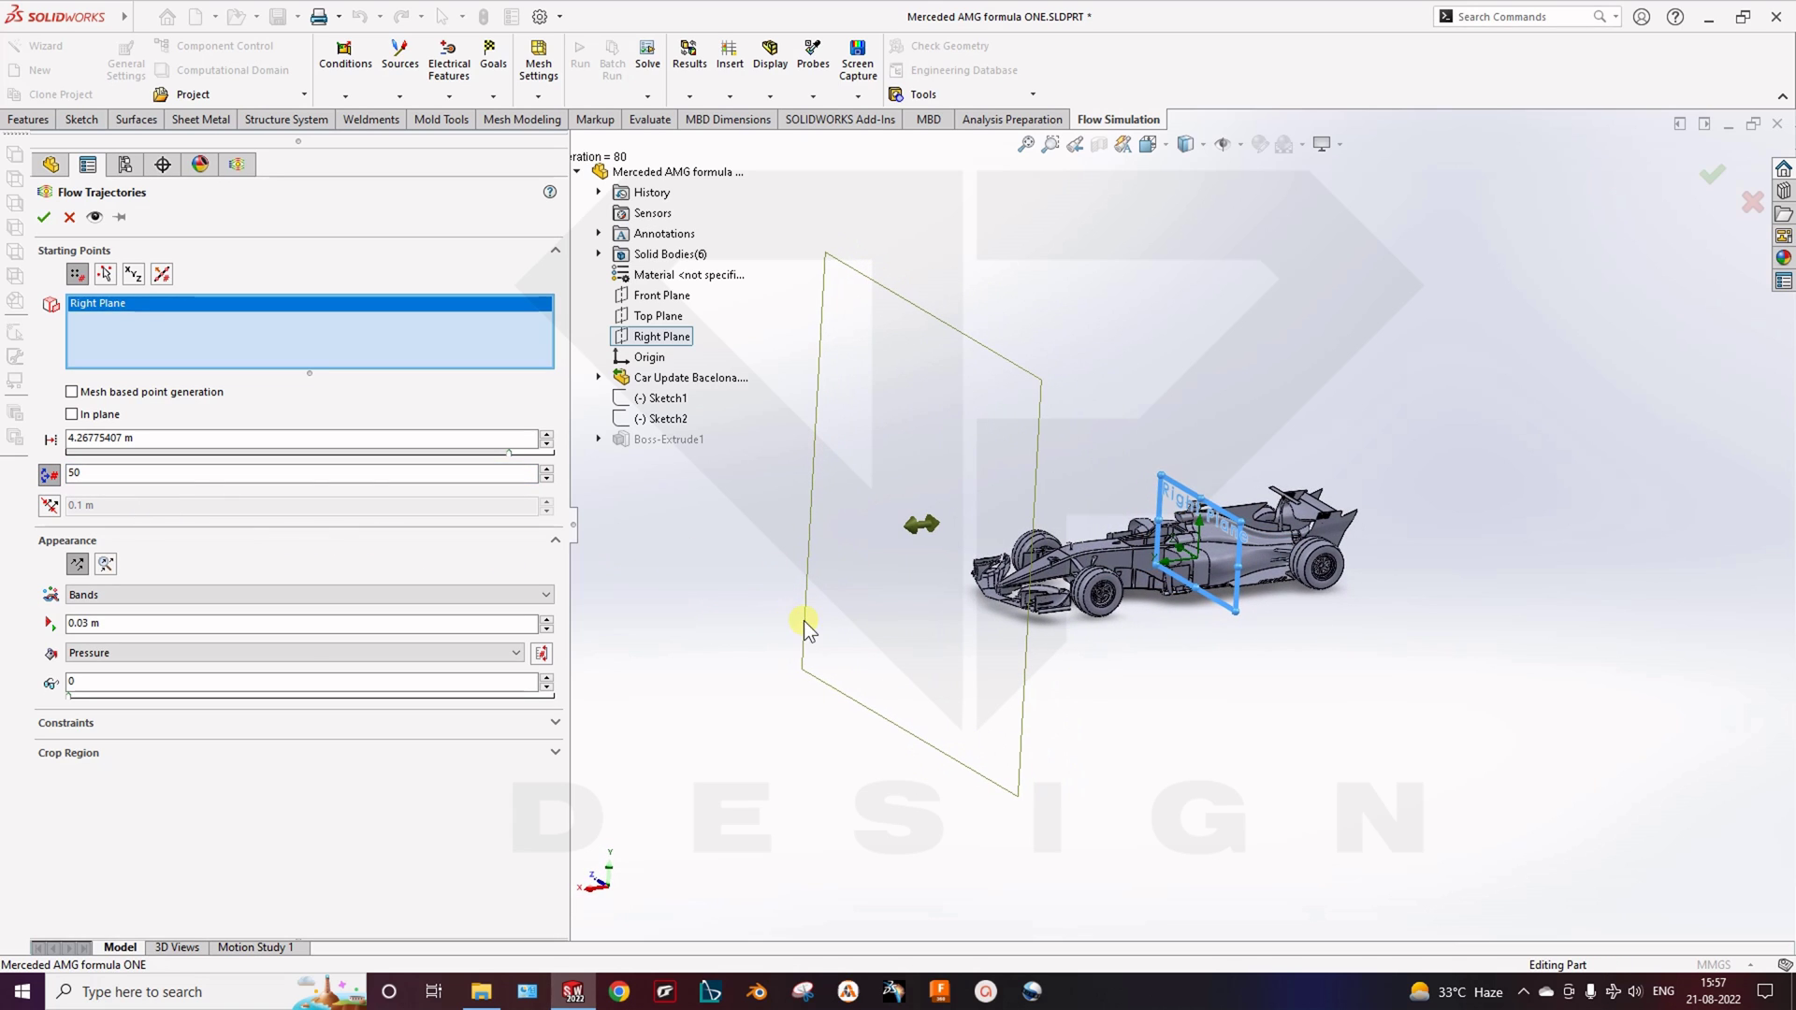
pyautogui.doubleClick(127, 474)
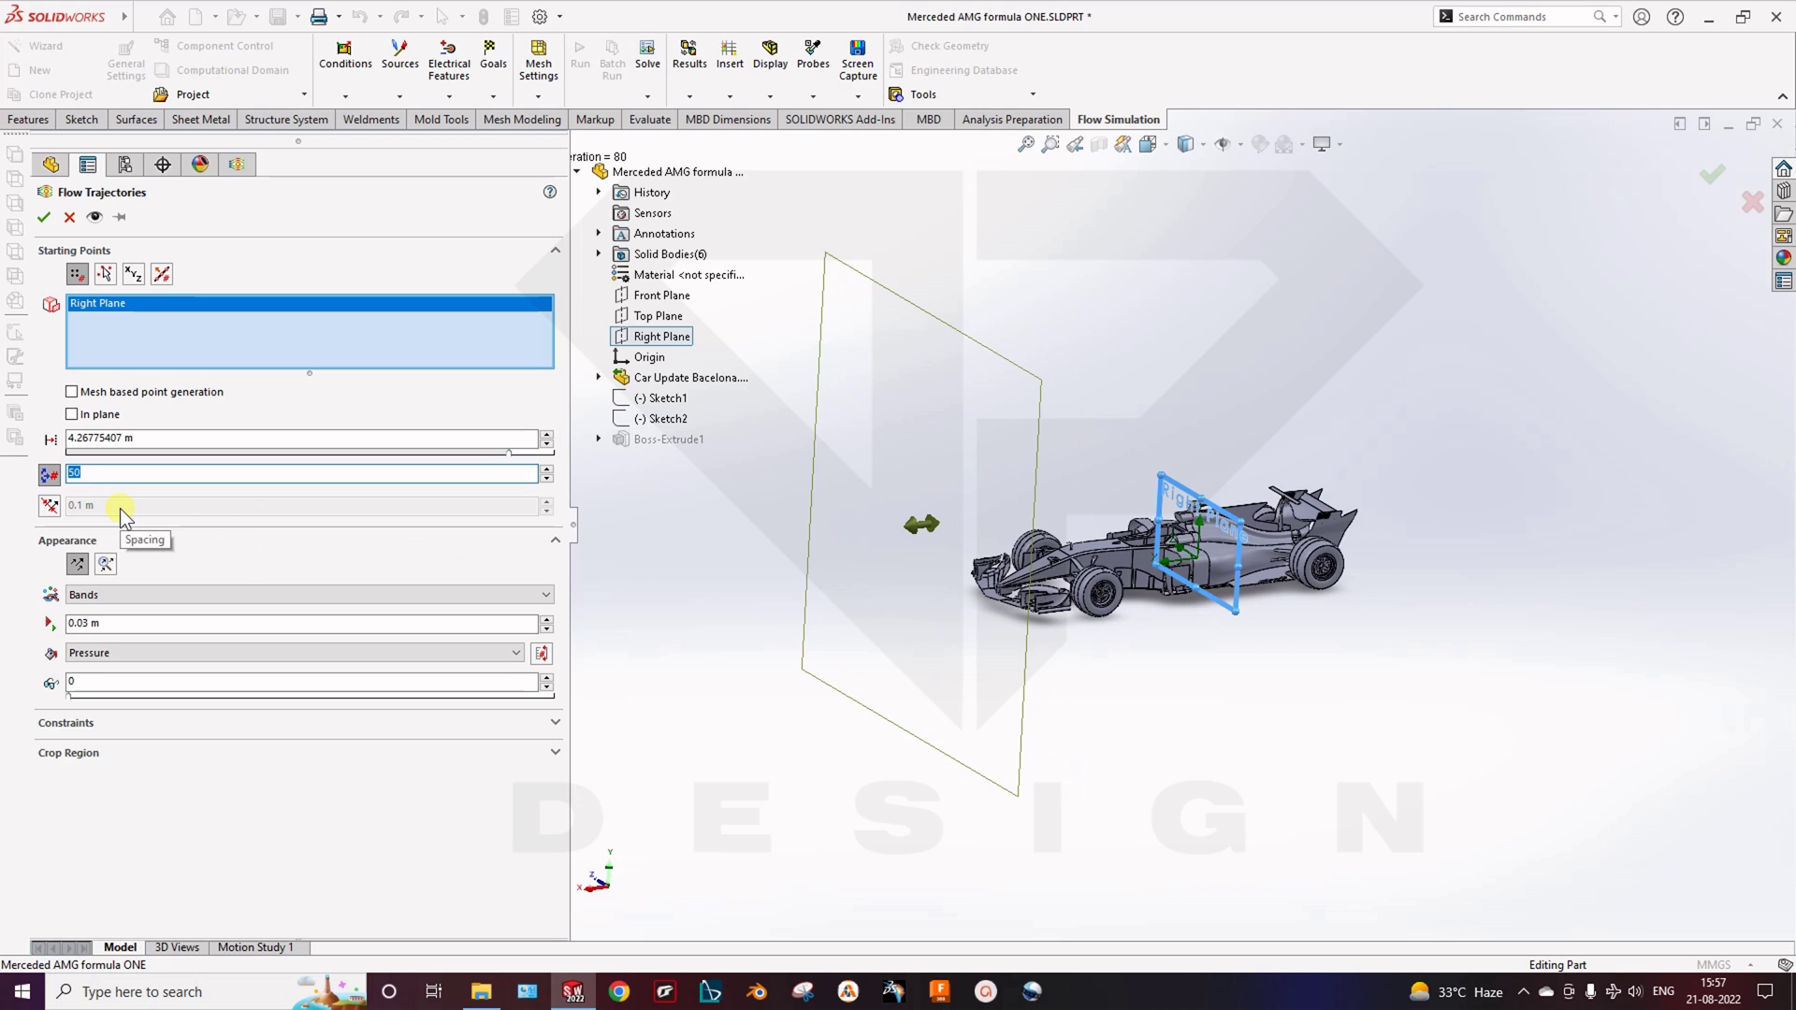
# Display the trajectories as Arrows (flat) coloured by Velocity and create the plot
pyautogui.click(117, 595)
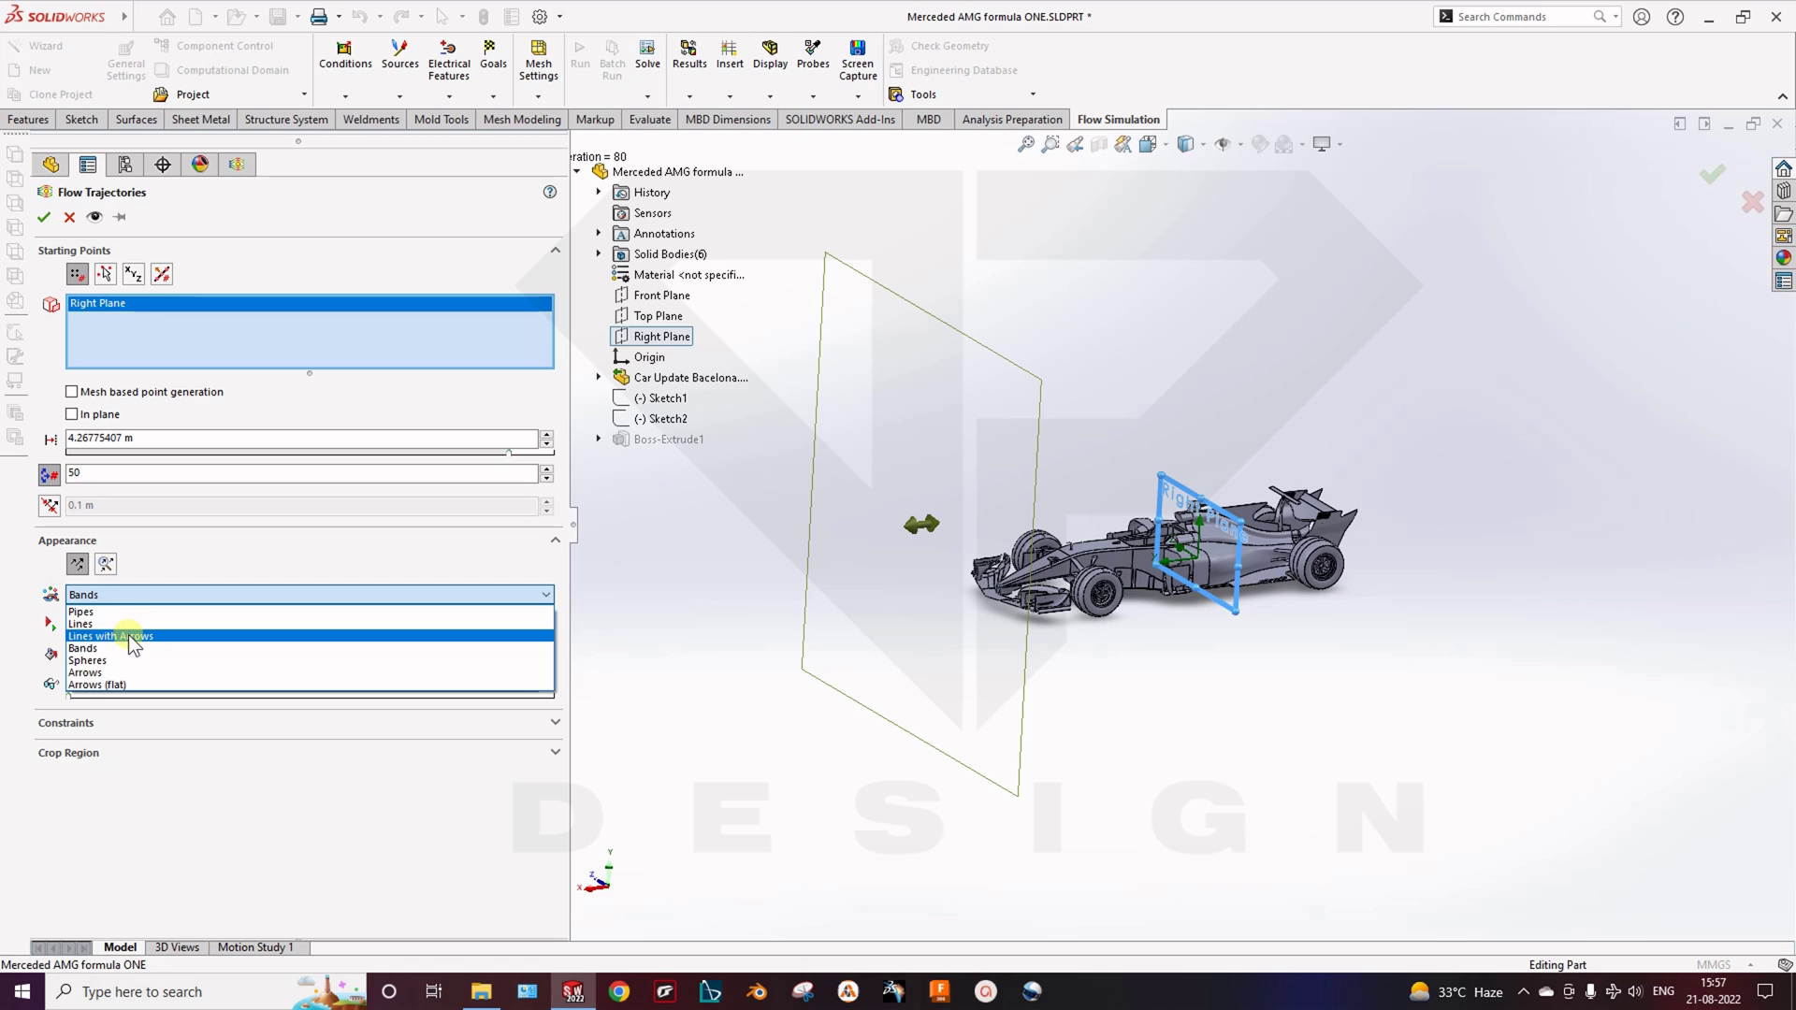
pyautogui.click(127, 634)
pyautogui.click(136, 596)
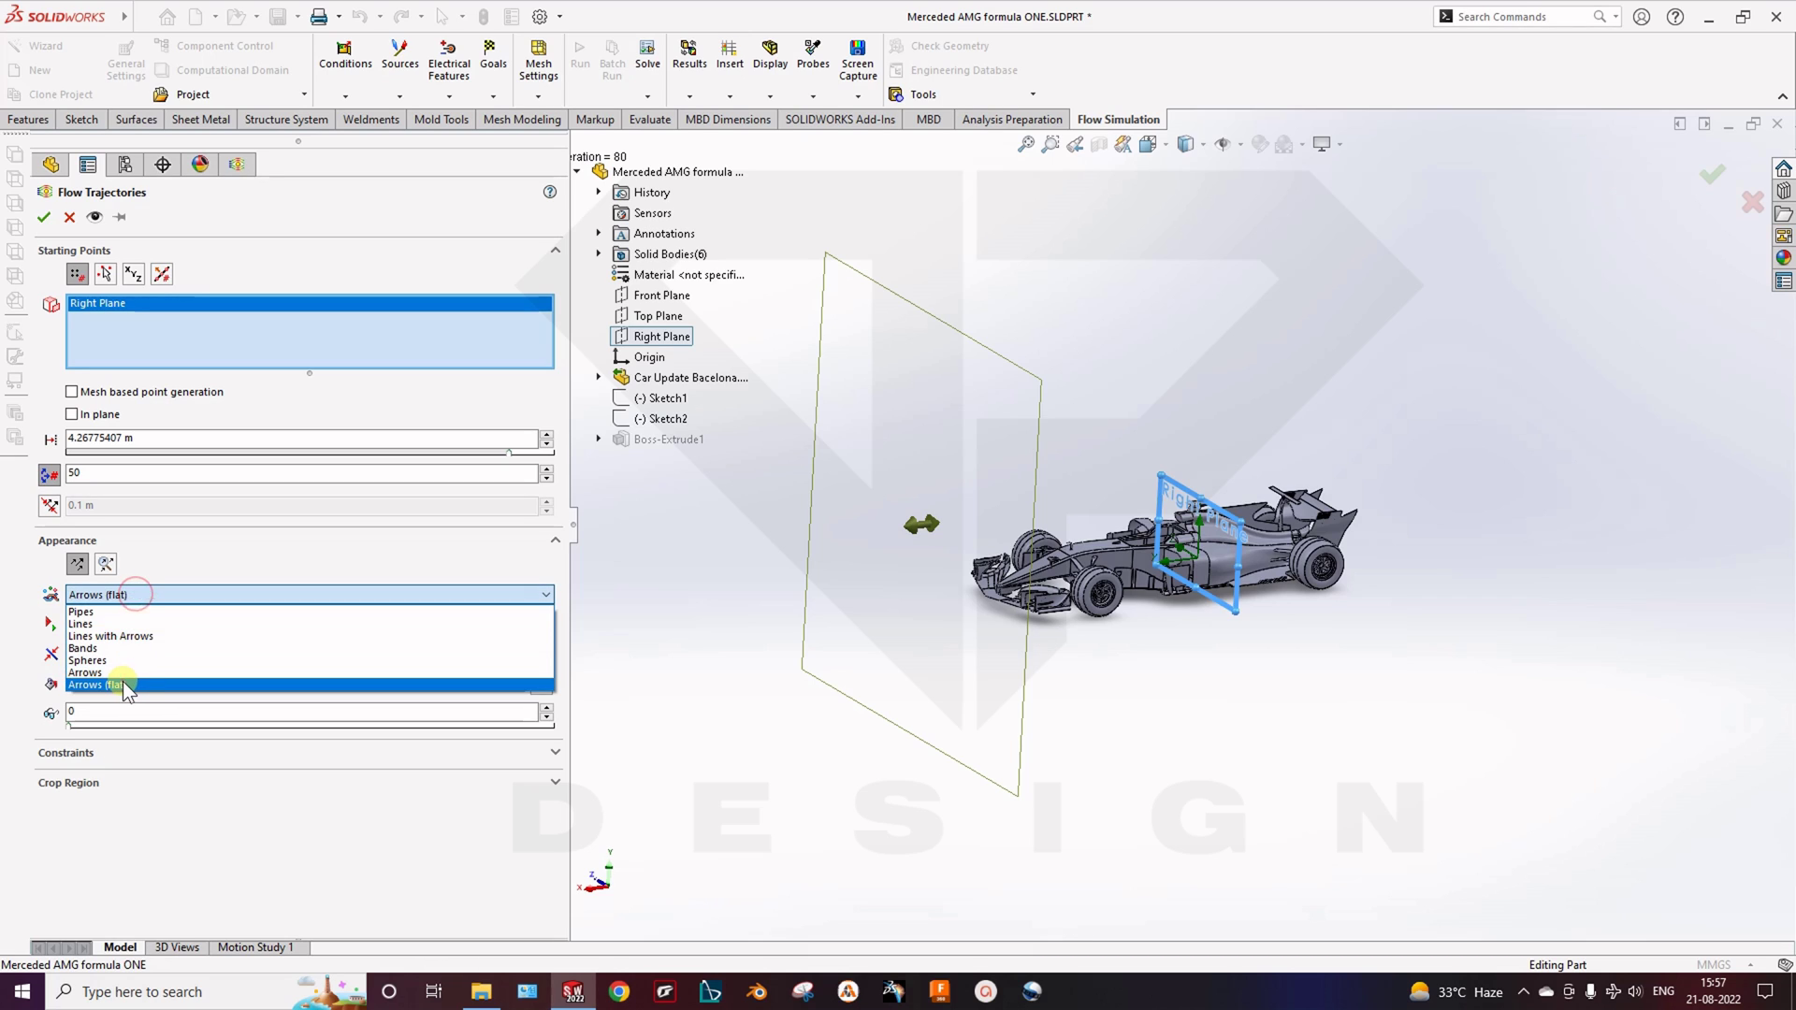
pyautogui.click(121, 683)
pyautogui.click(161, 655)
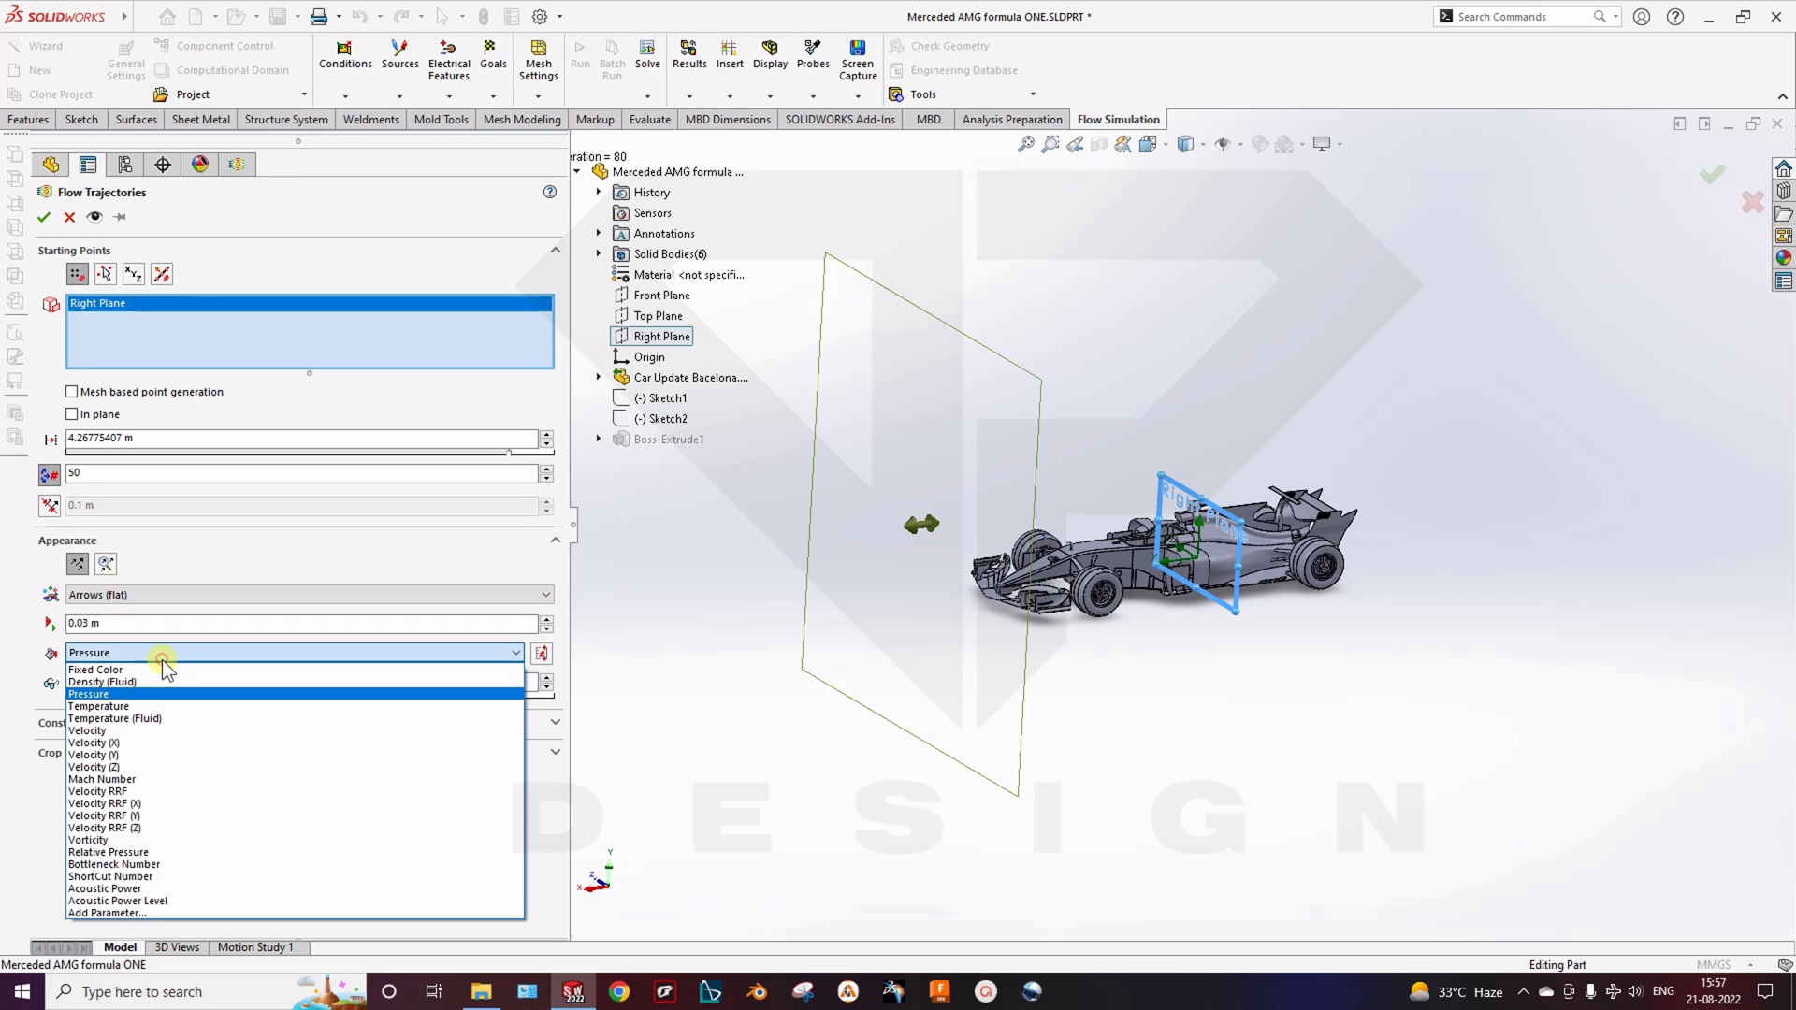
pyautogui.click(150, 731)
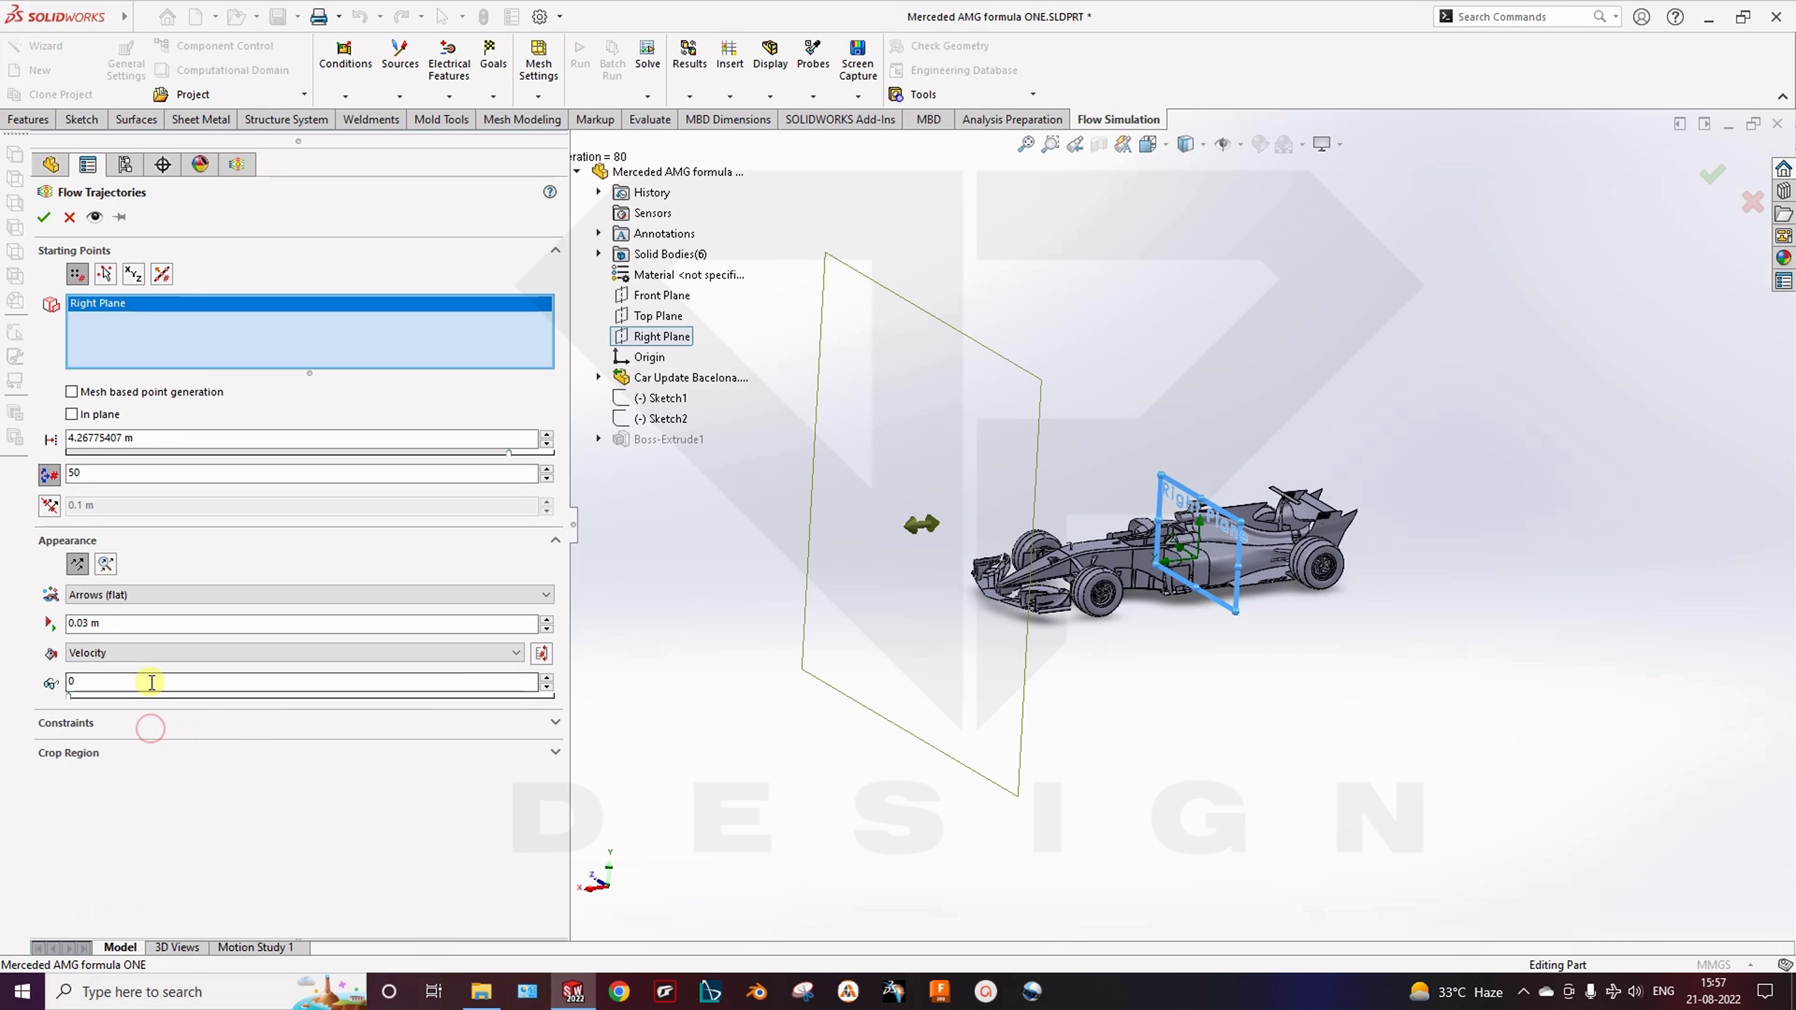
pyautogui.click(44, 218)
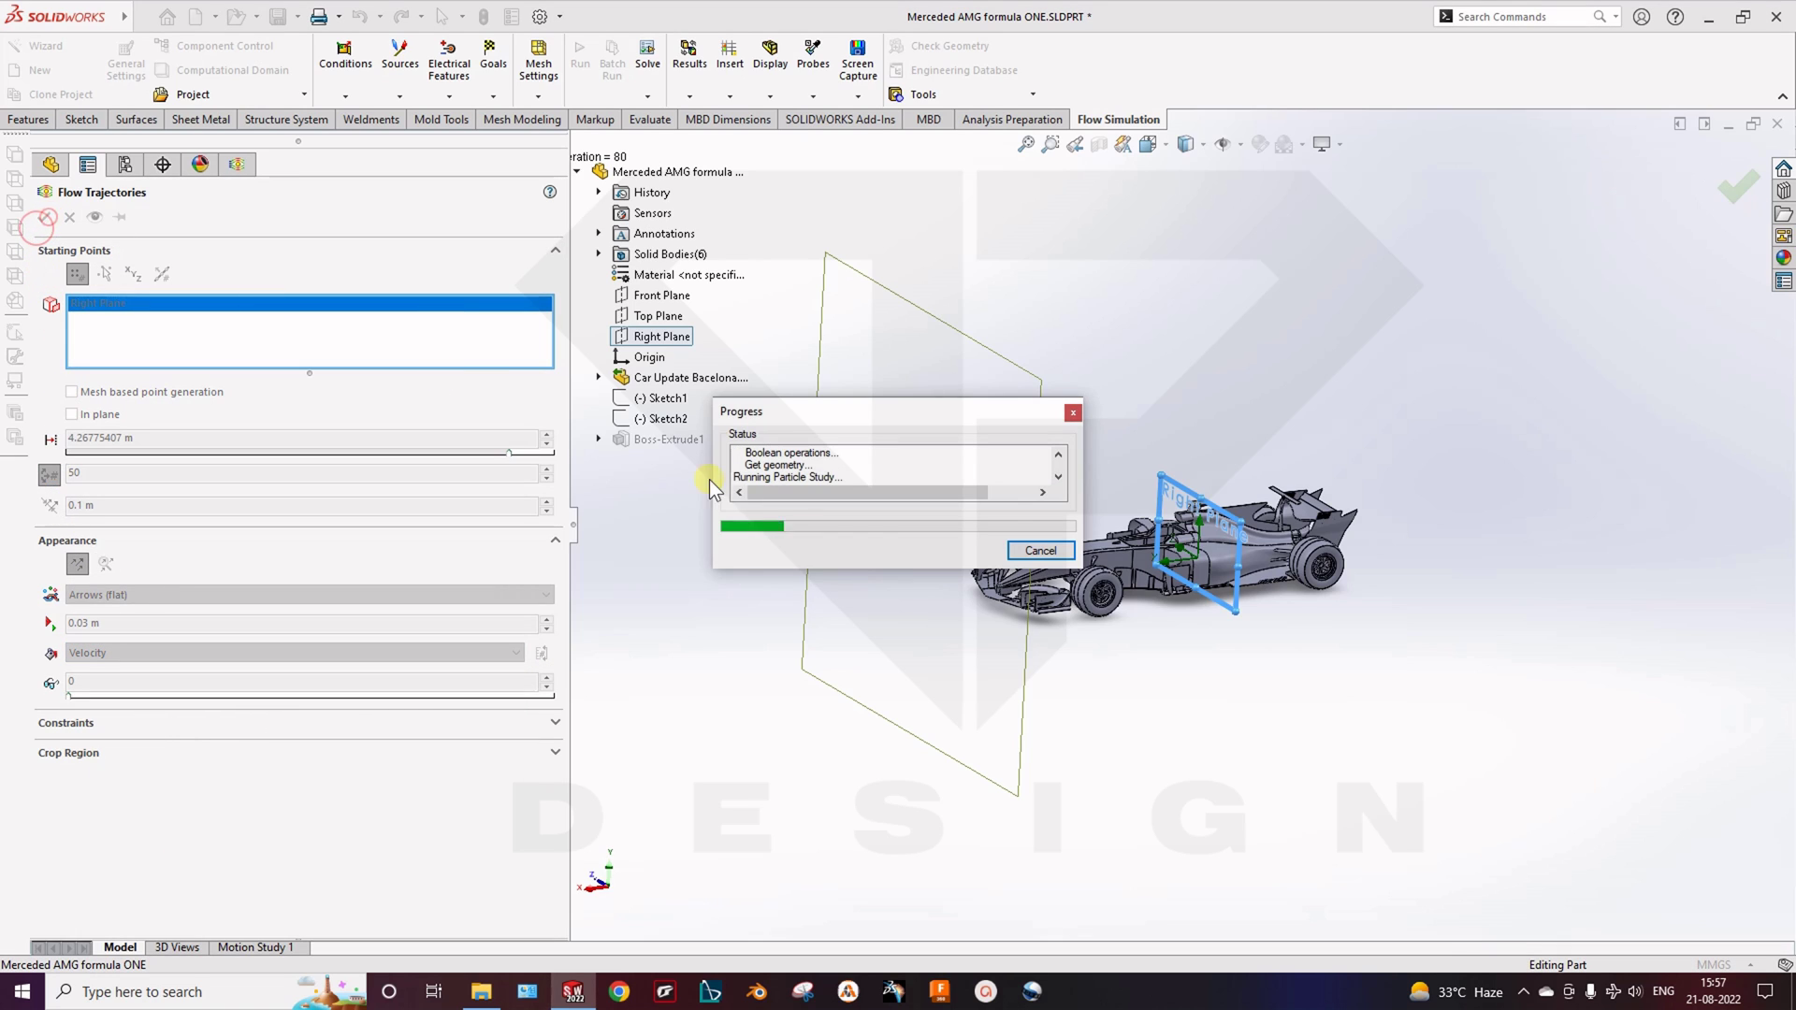
# Edit the first flow trajectories plot so that its trajectories are drawn as Pipes
pyautogui.click(841, 713)
pyautogui.moveTo(1104, 655); pyautogui.dragTo(1188, 574, button='middle')
pyautogui.scroll(-3, 1158, 515)
pyautogui.moveTo(1158, 515); pyautogui.dragTo(615, 666, button='middle')
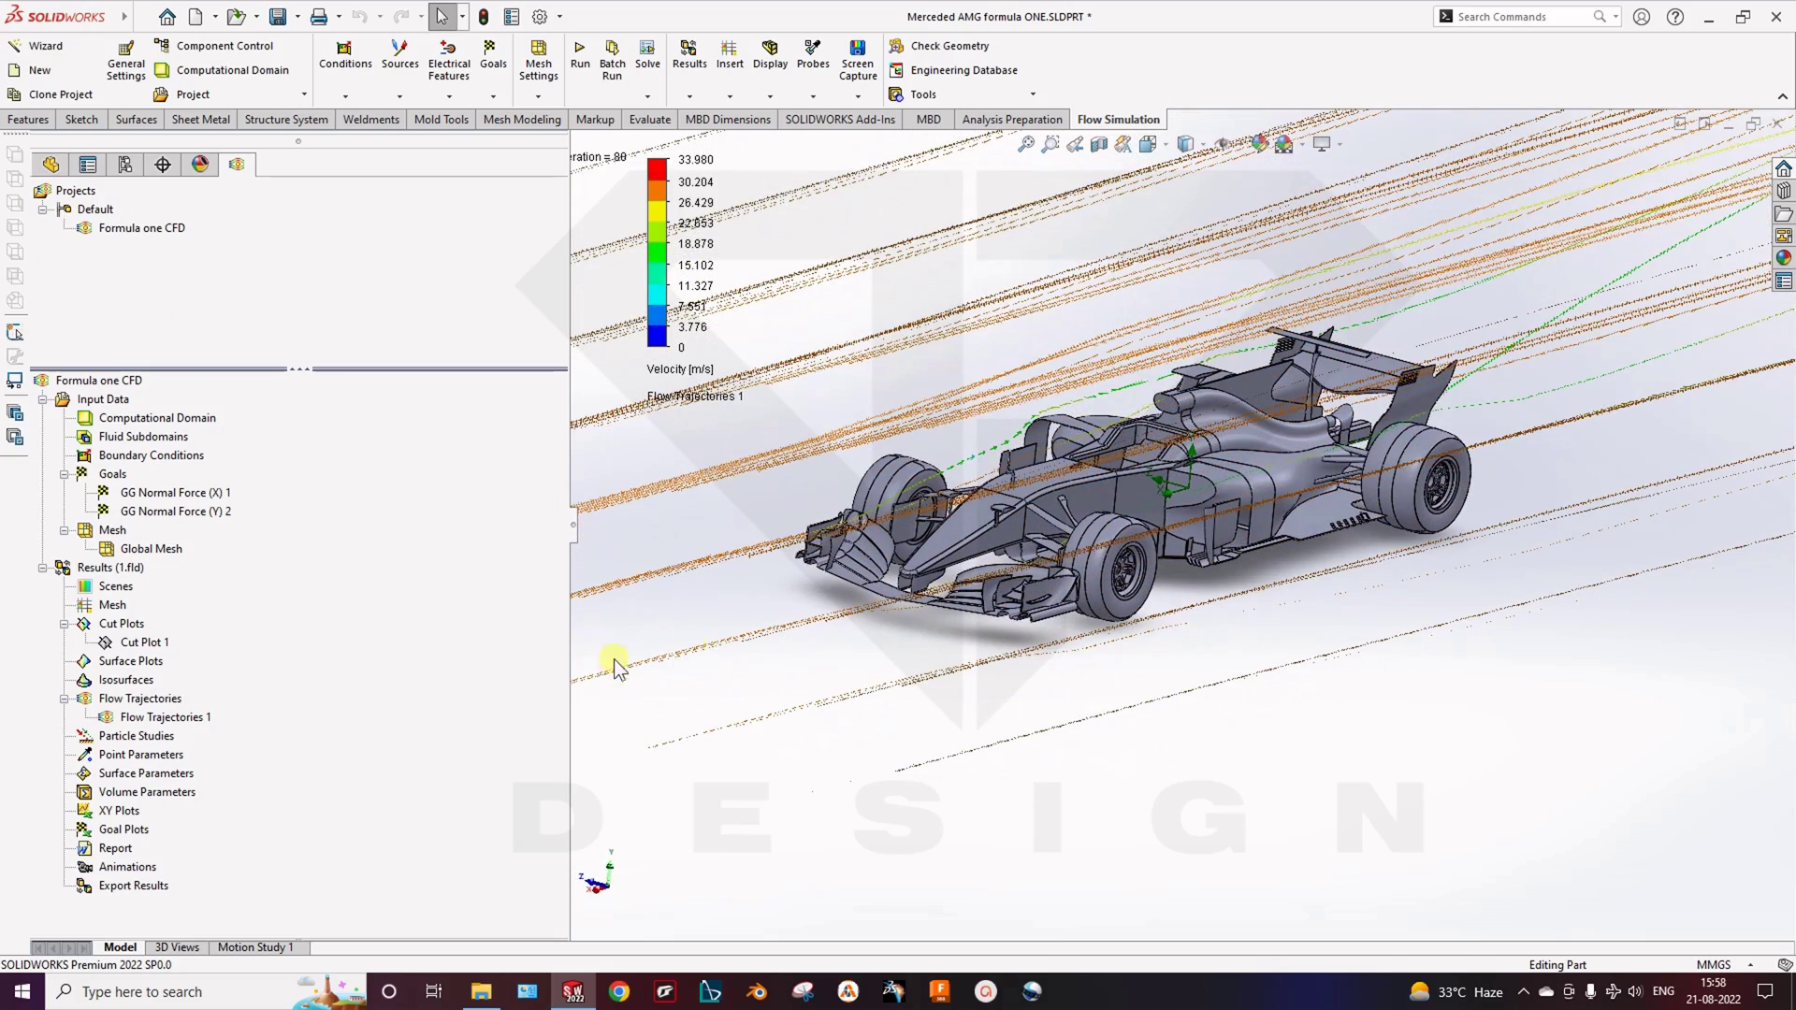
pyautogui.rightClick(157, 714)
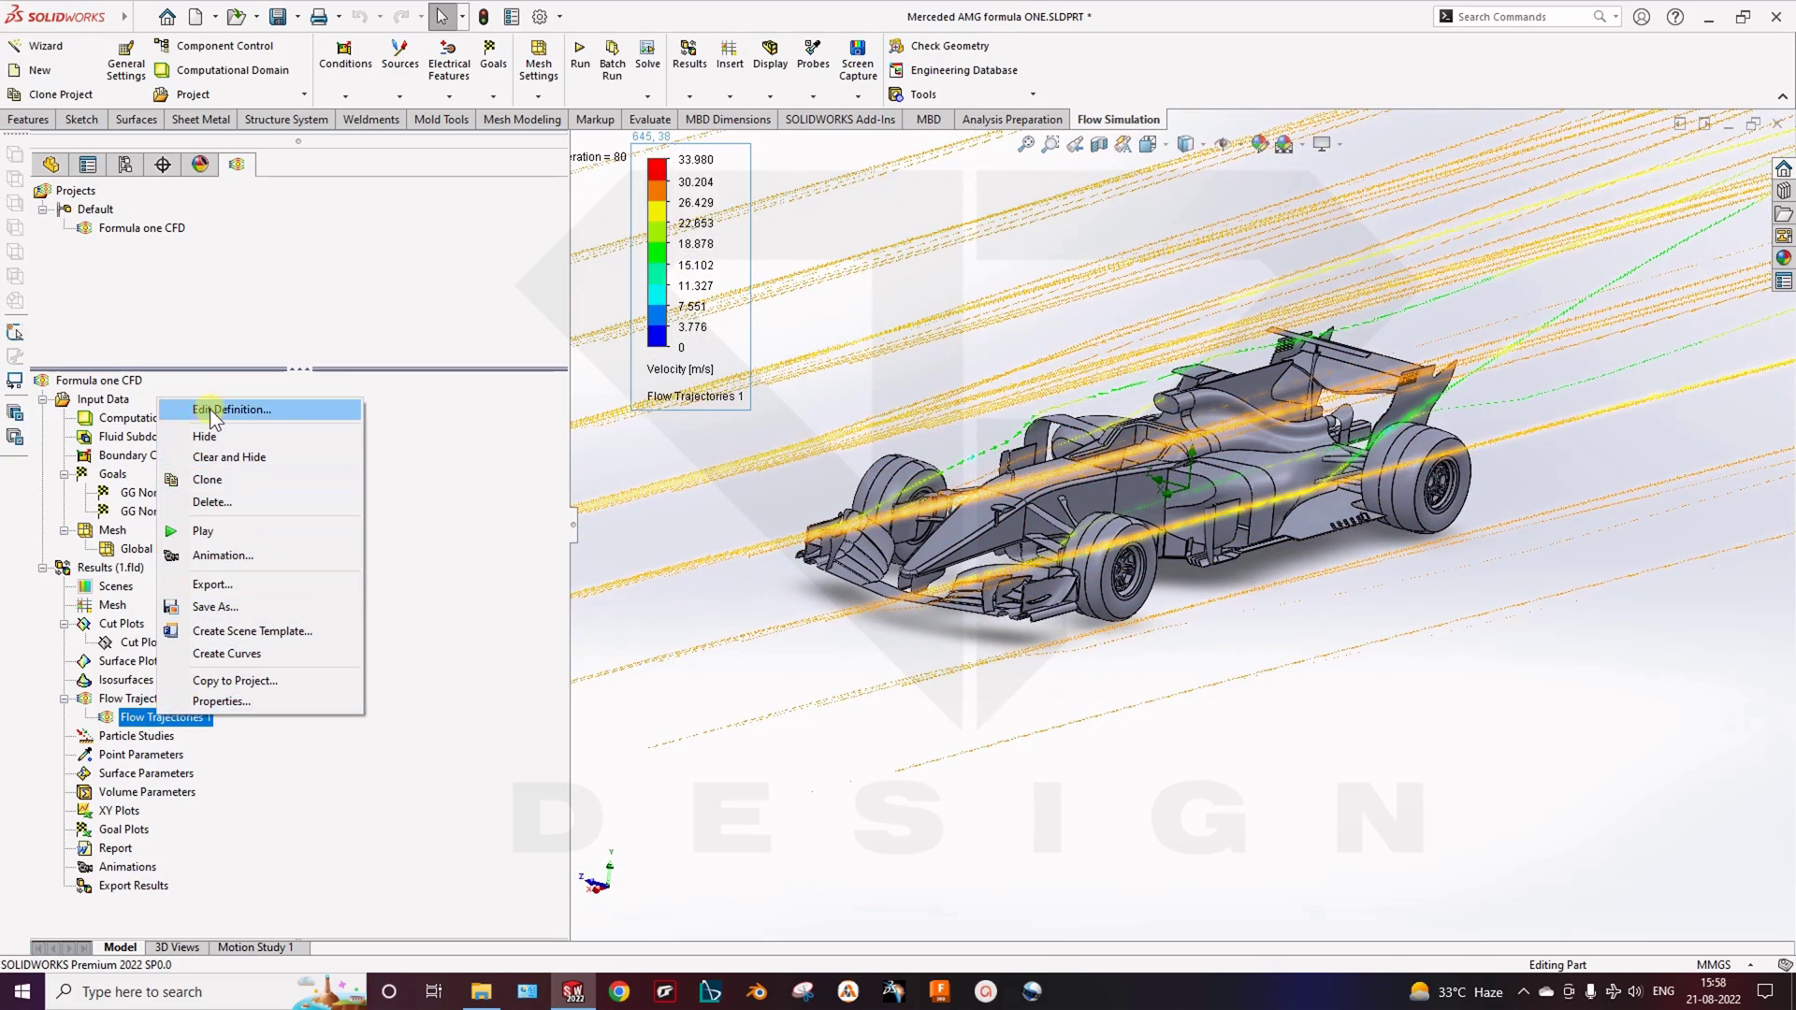
pyautogui.click(209, 408)
pyautogui.click(88, 597)
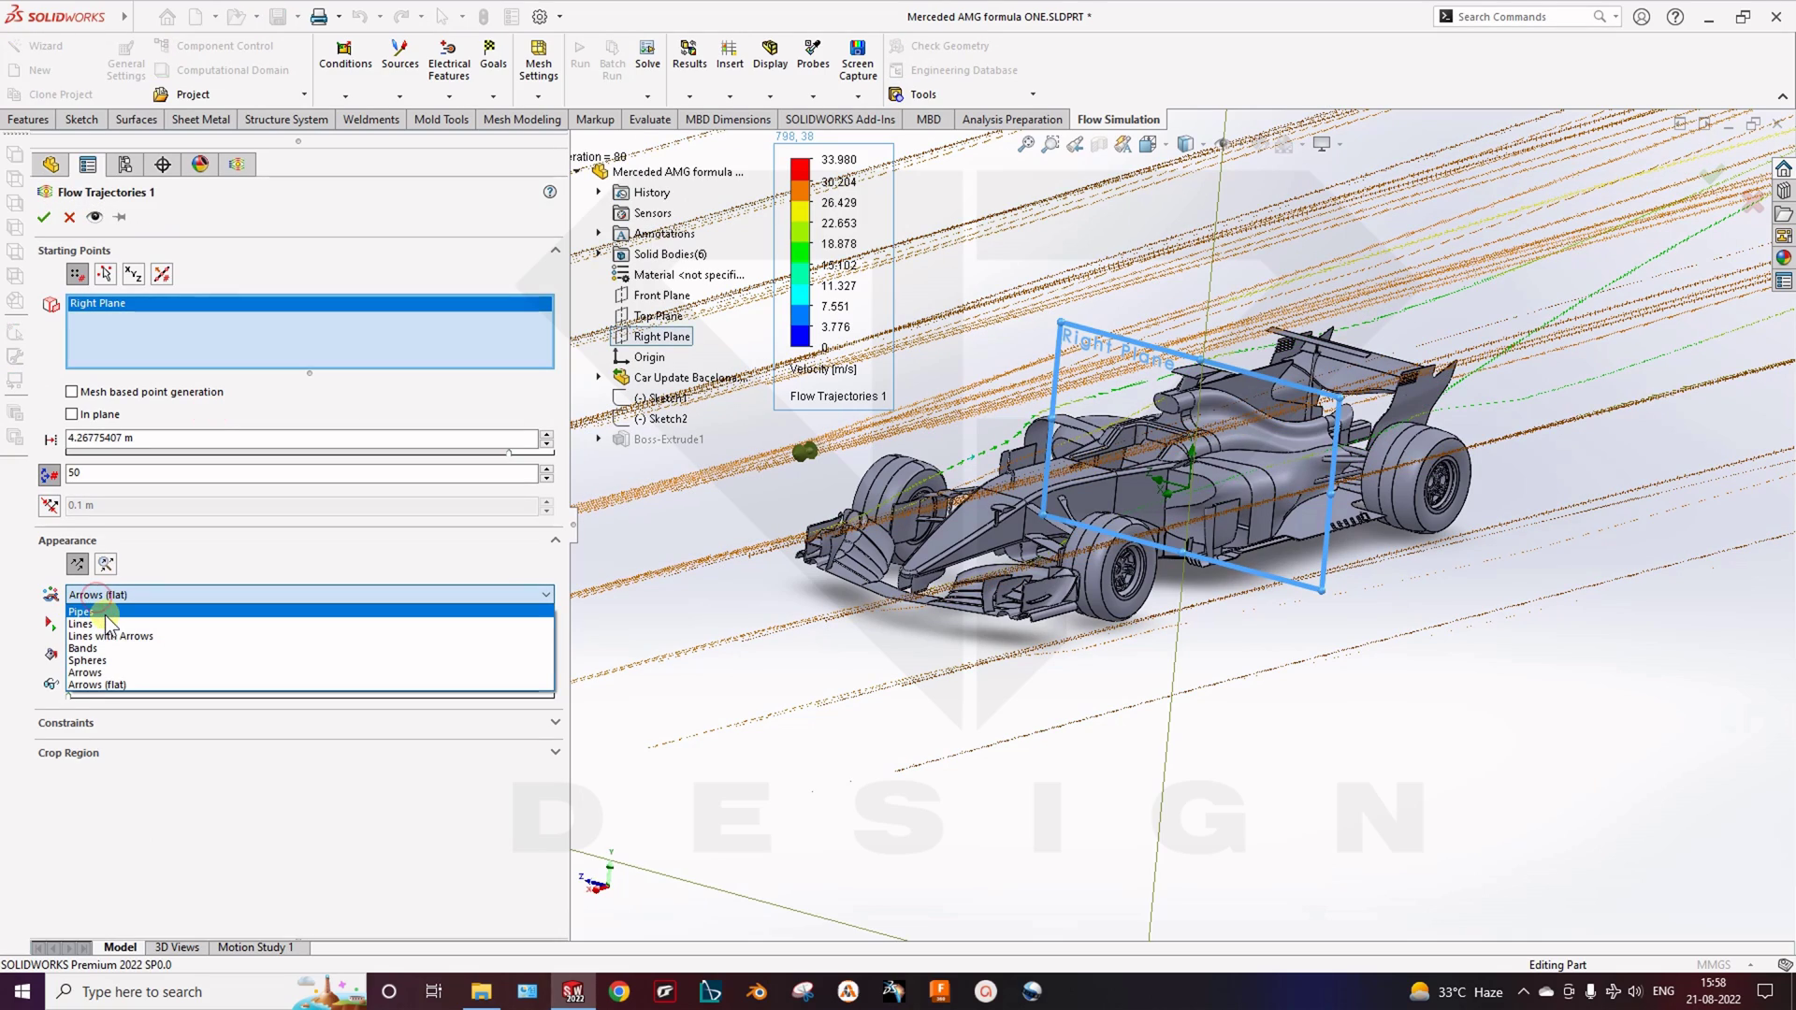
pyautogui.click(105, 614)
pyautogui.click(43, 218)
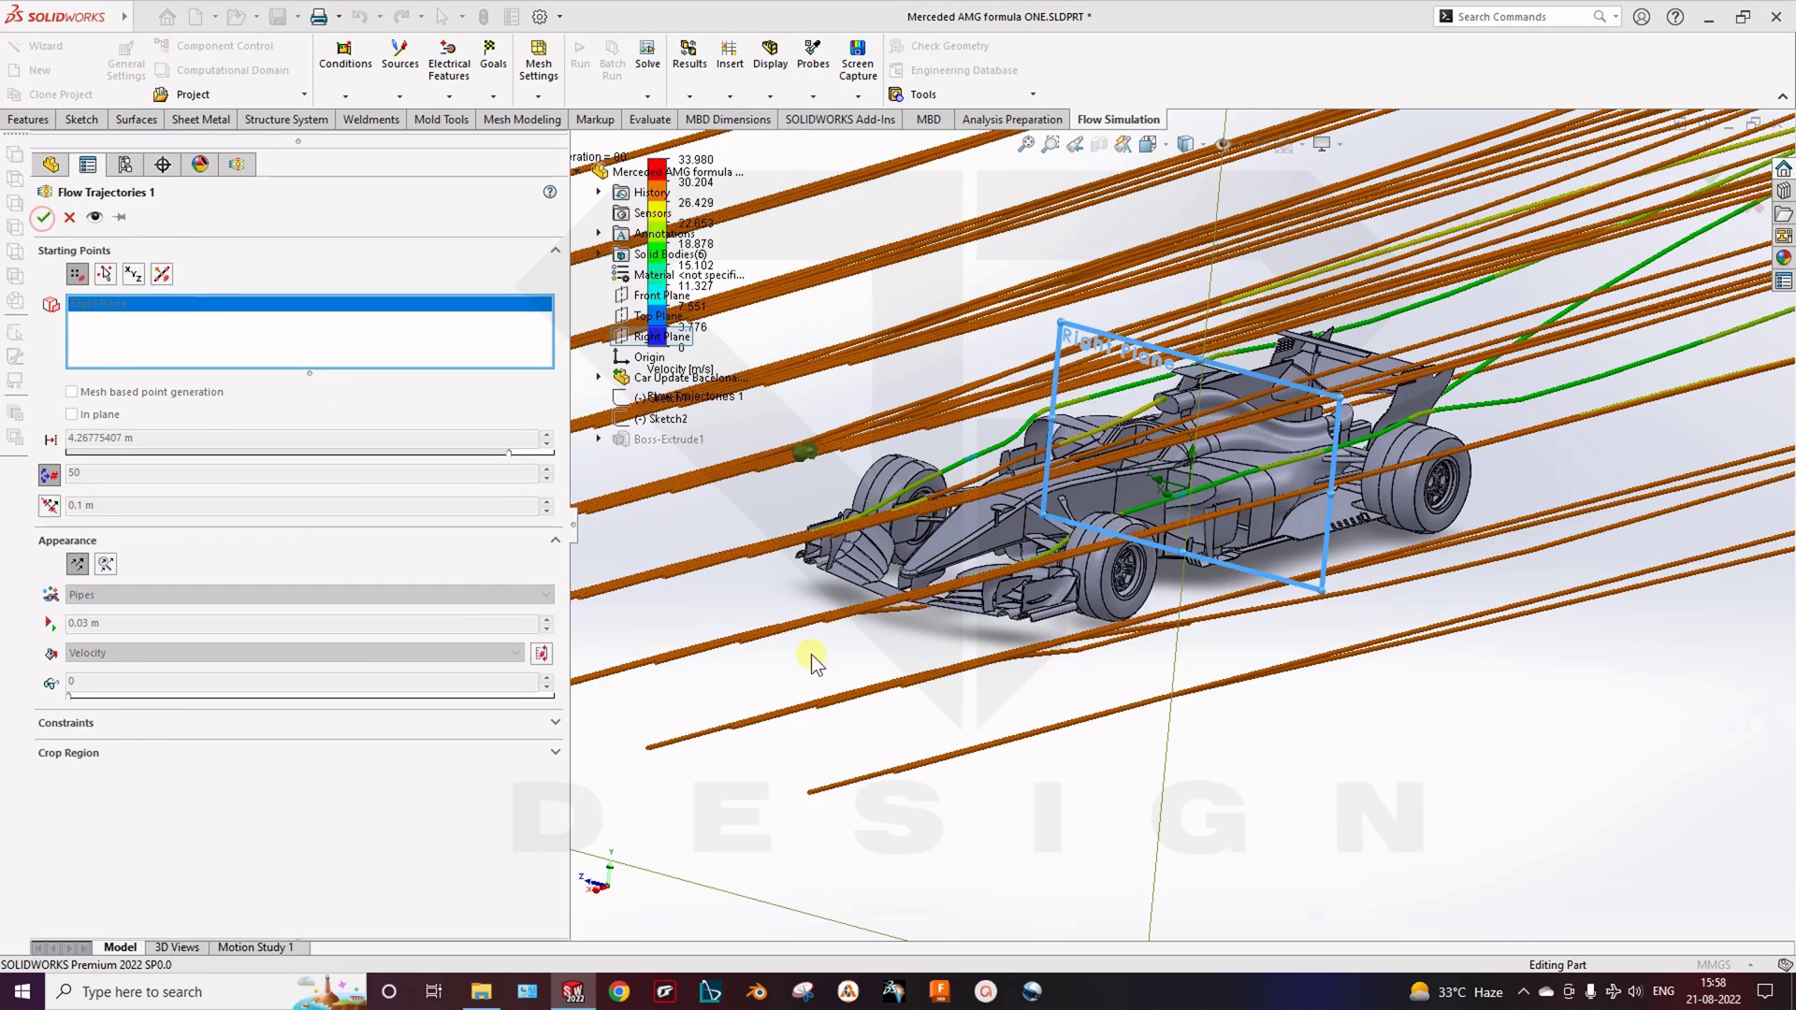
# Examine the pipe trajectories around the car's body, rear wing and diffuser from several angles
pyautogui.scroll(2, 917, 690)
pyautogui.moveTo(917, 688); pyautogui.dragTo(1057, 617, button='middle')
pyautogui.scroll(-4, 1209, 543)
pyautogui.moveTo(1218, 608); pyautogui.dragTo(1354, 732, button='middle')
pyautogui.scroll(-5, 1241, 741)
pyautogui.keyDown('ctrl'); pyautogui.moveTo(1207, 665); pyautogui.dragTo(1215, 494, button='middle'); pyautogui.keyUp('ctrl')
pyautogui.scroll(8, 1211, 519)
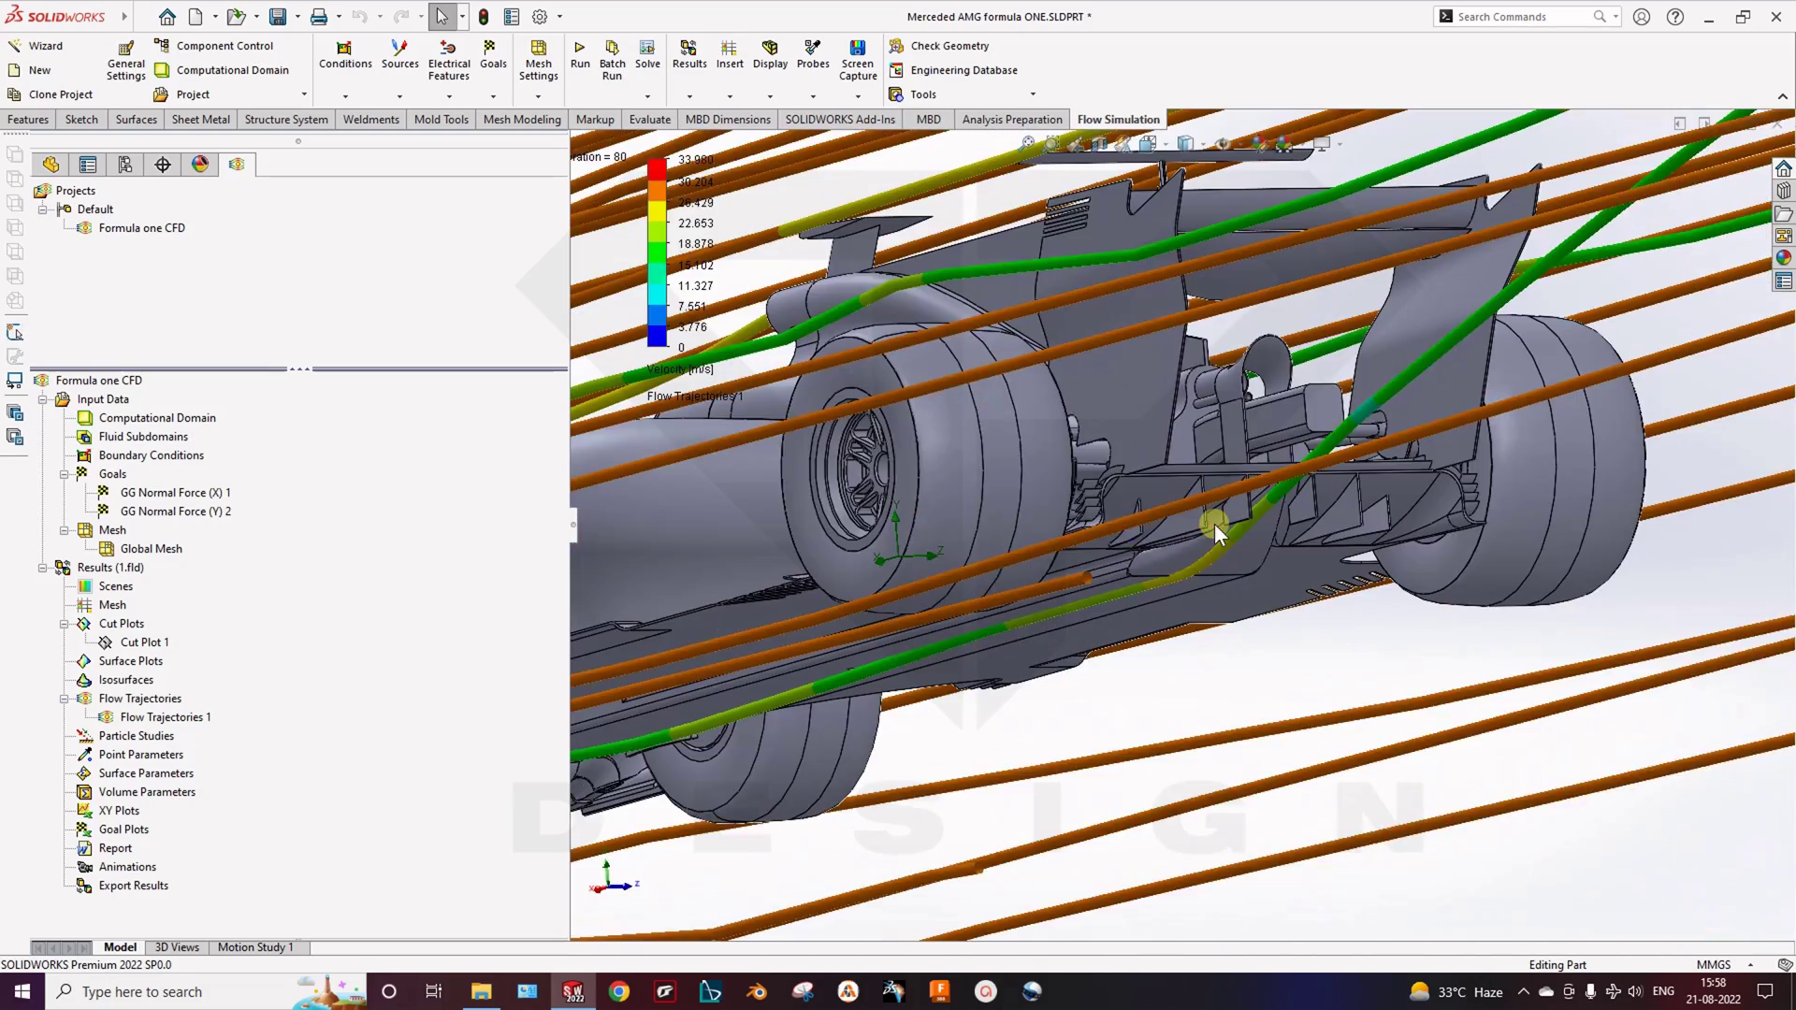
pyautogui.moveTo(1030, 569); pyautogui.dragTo(1065, 612, button='middle')
pyautogui.moveTo(1227, 633); pyautogui.dragTo(1160, 673, button='middle')
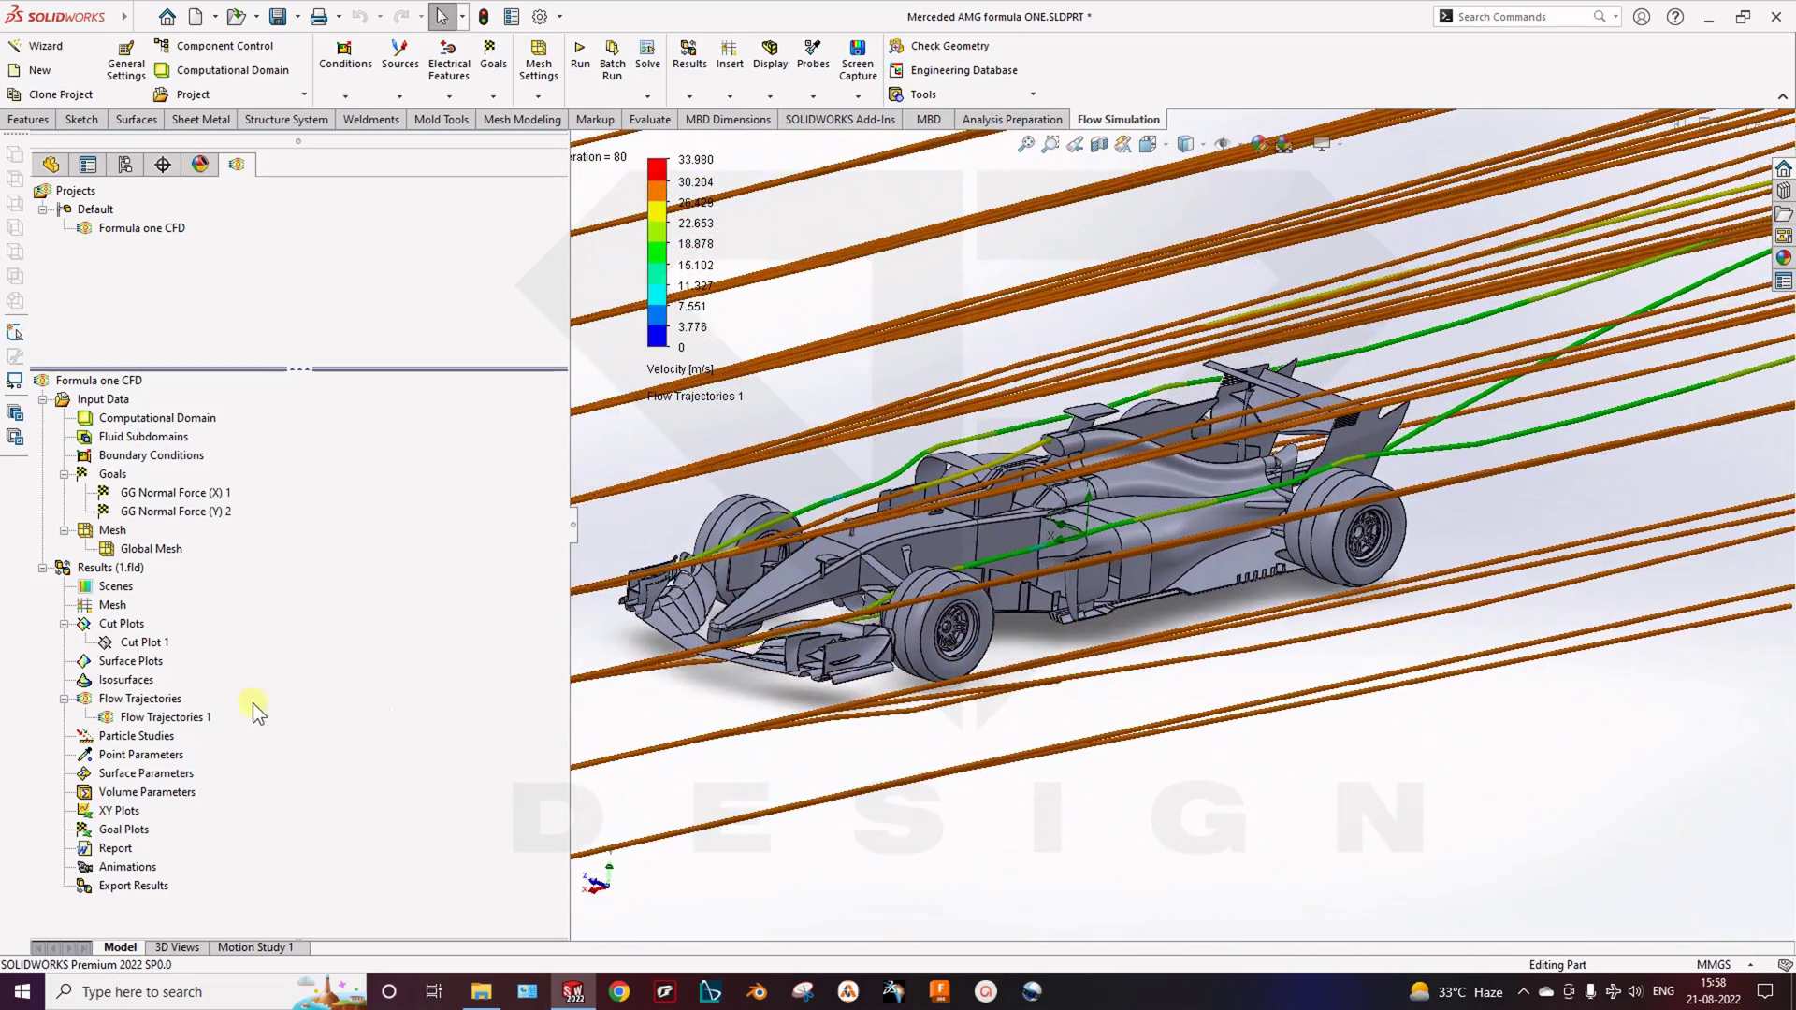
pyautogui.rightClick(119, 721)
pyautogui.click(188, 417)
pyautogui.click(116, 595)
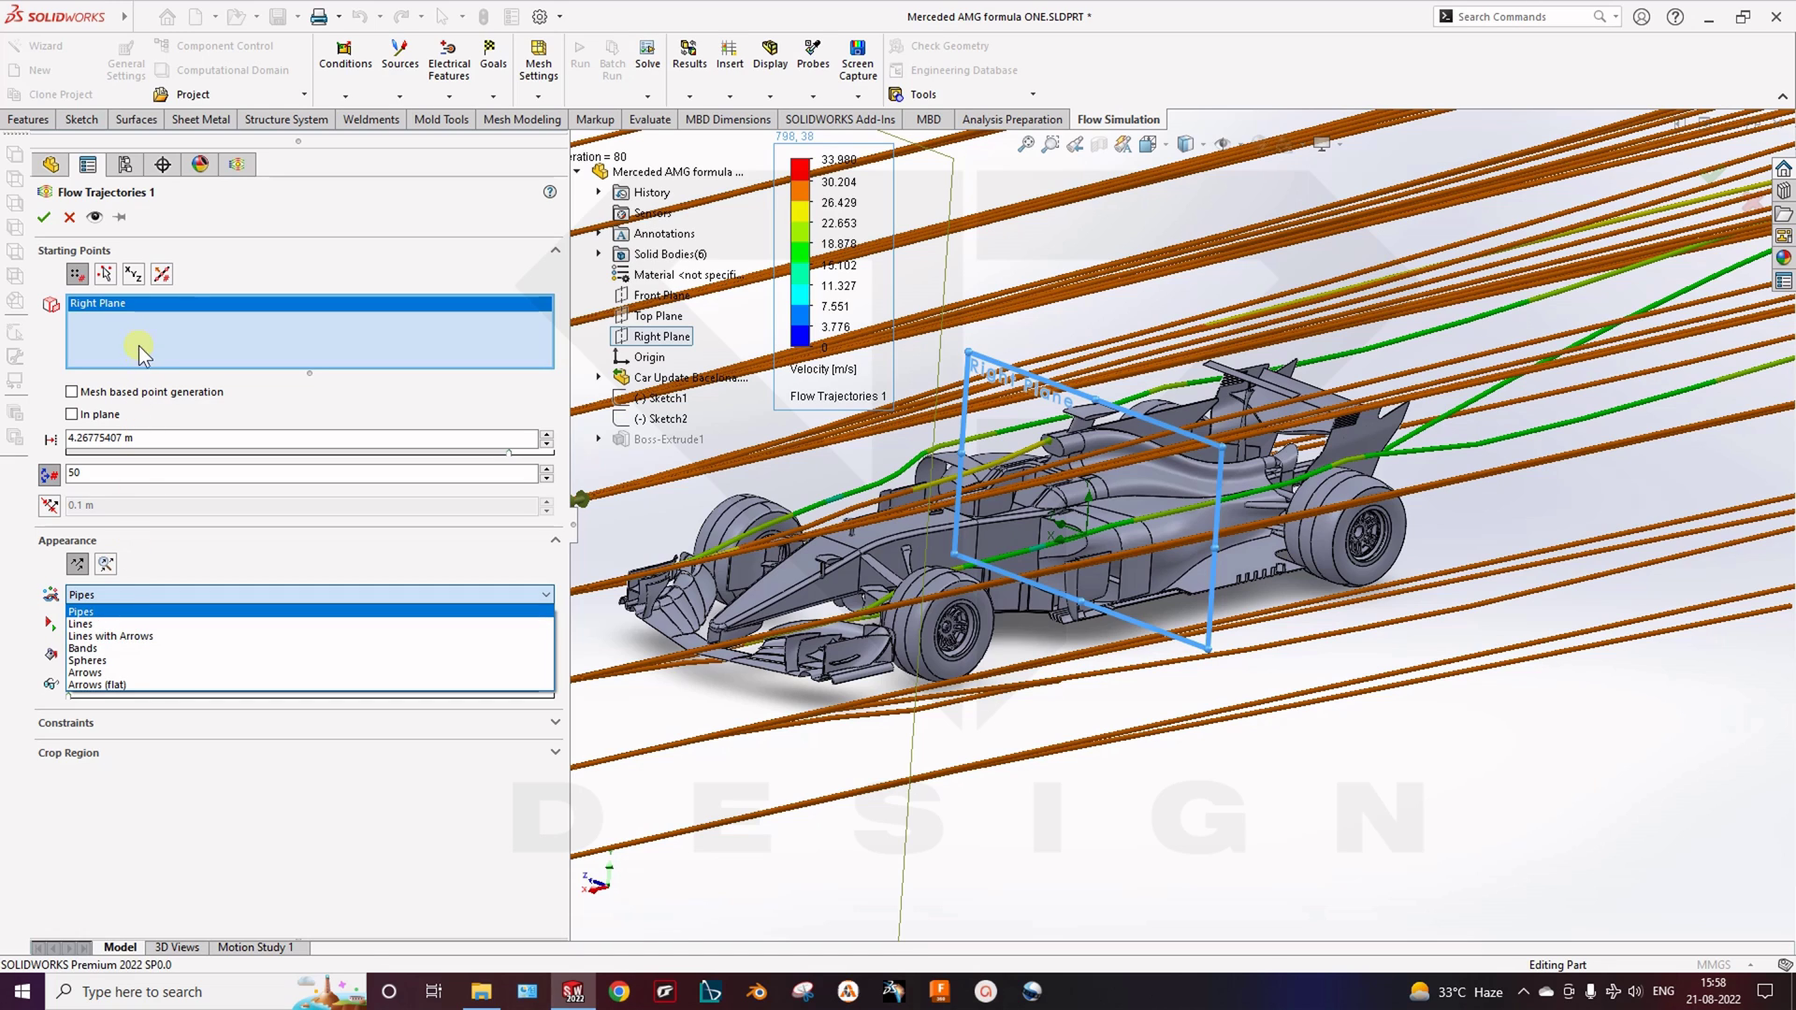
pyautogui.press('Escape')
pyautogui.rightClick(164, 727)
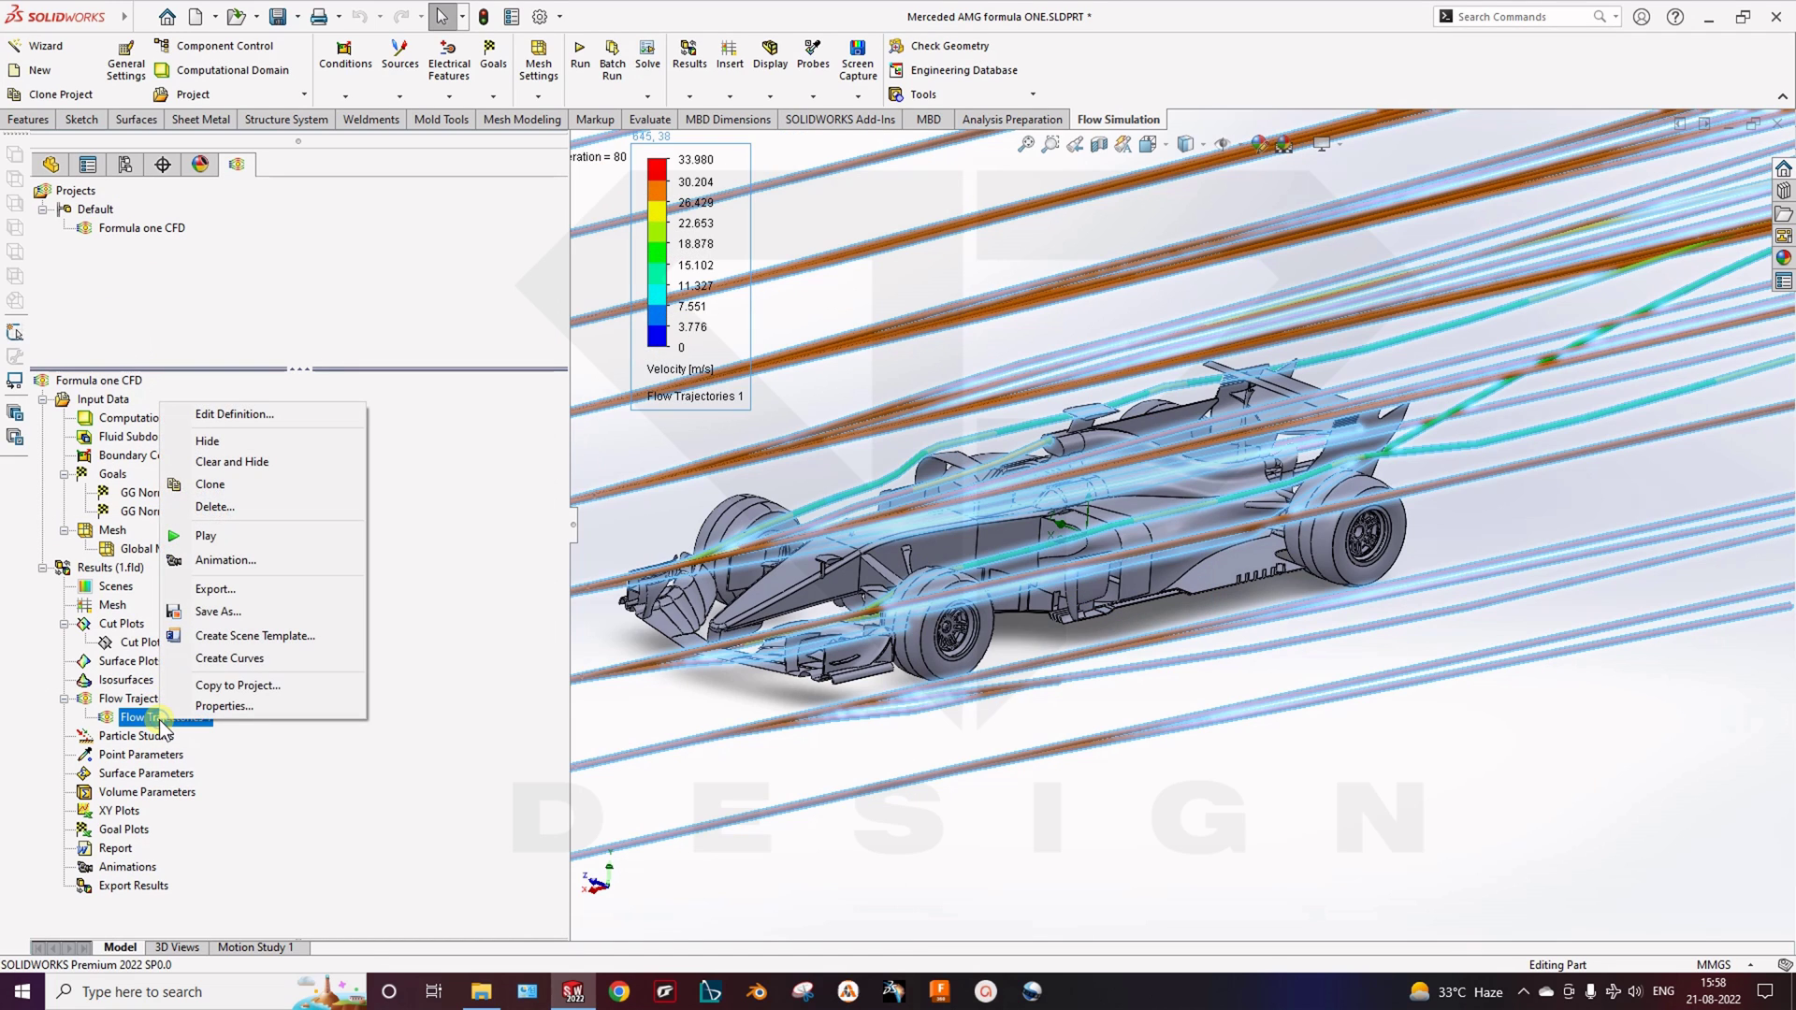
pyautogui.click(385, 857)
# Hide the first flow trajectories plot and start inserting a new flow trajectories plot
pyautogui.rightClick(173, 725)
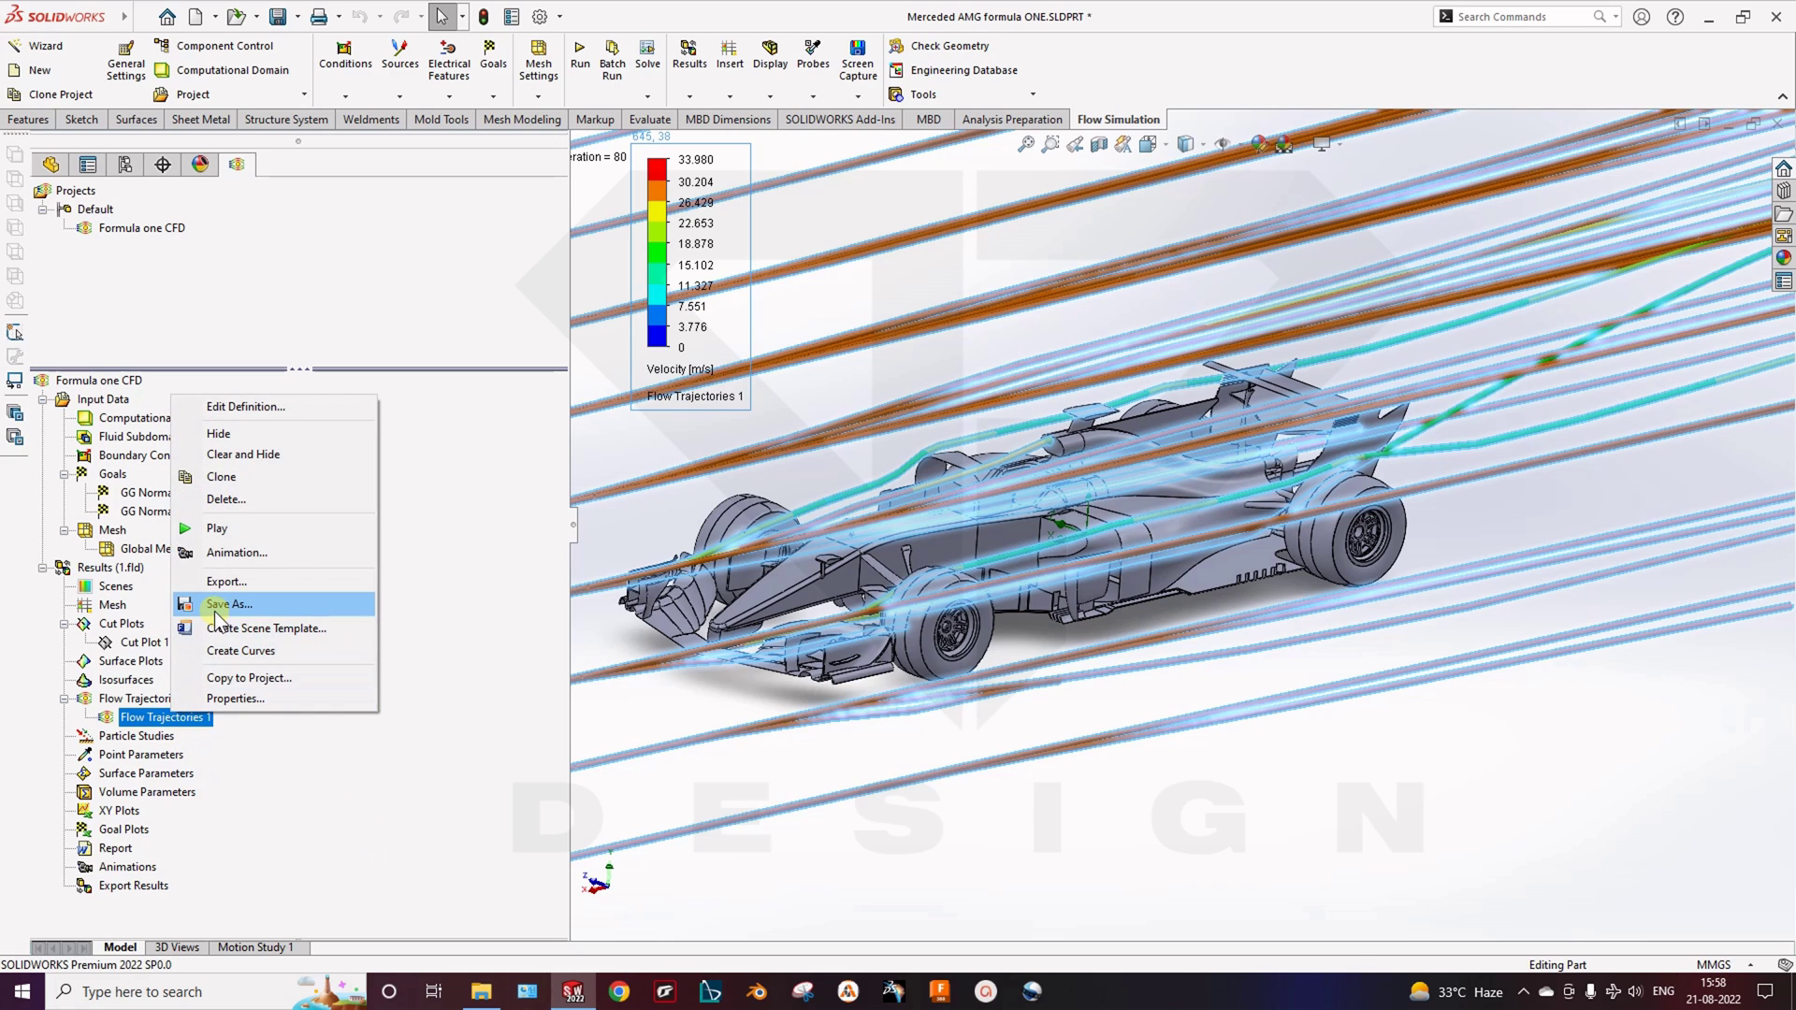
pyautogui.click(249, 434)
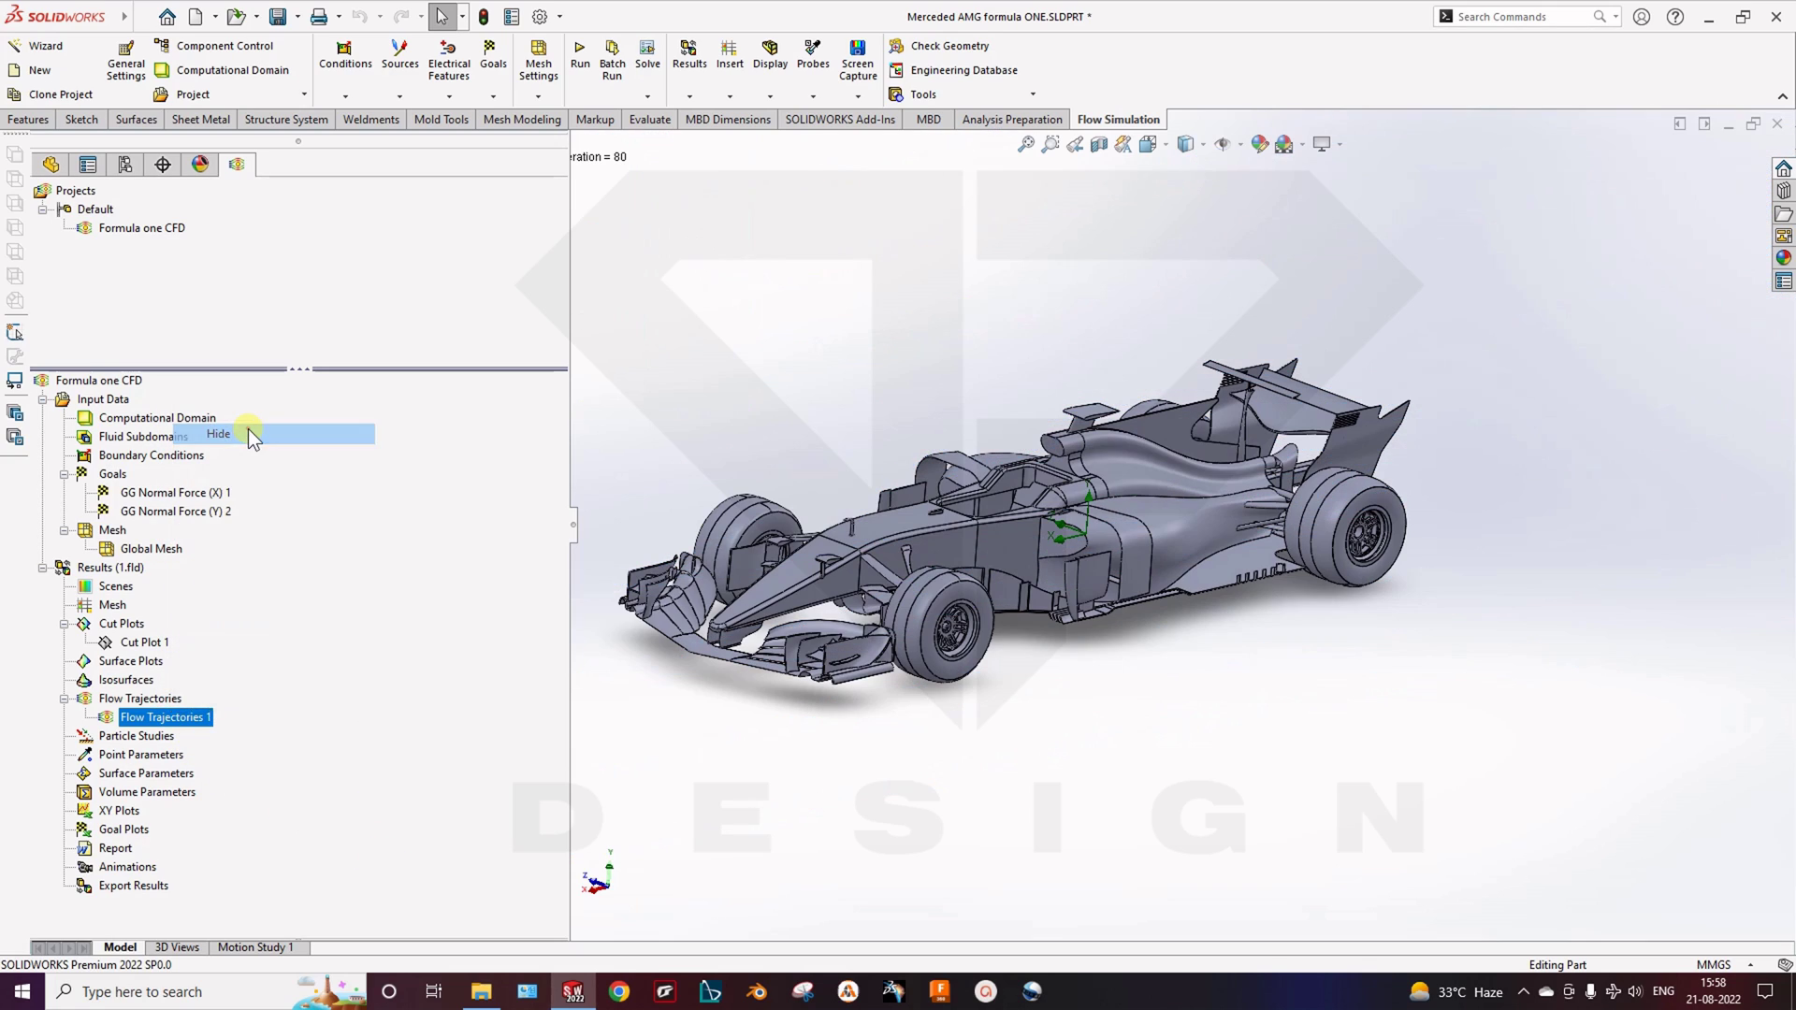
pyautogui.rightClick(125, 701)
pyautogui.click(169, 715)
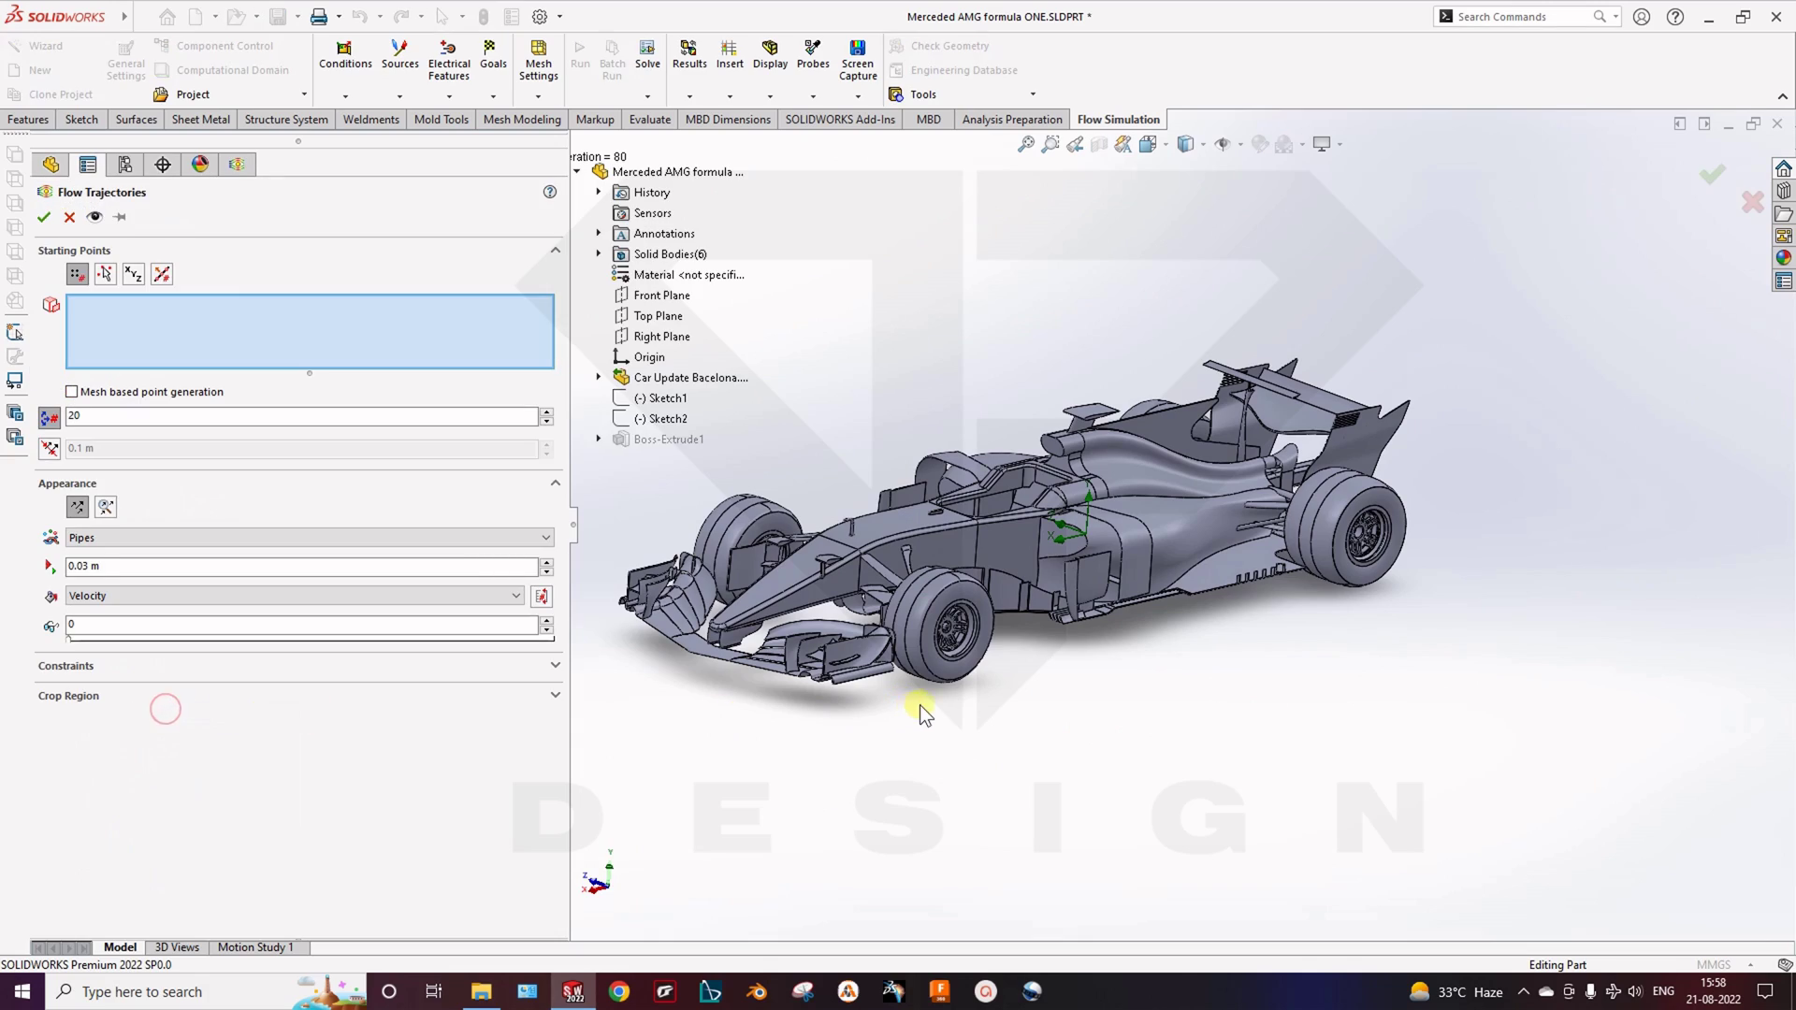
# Inspect the car's front end, rear suspension and rear brake ducts for a suitable trajectory starting face
pyautogui.scroll(-3, 1160, 681)
pyautogui.moveTo(1157, 672); pyautogui.dragTo(1207, 744, button='middle')
pyautogui.scroll(-4, 1289, 597)
pyautogui.scroll(-2, 1231, 586)
pyautogui.moveTo(1231, 585); pyautogui.dragTo(1142, 599, button='middle')
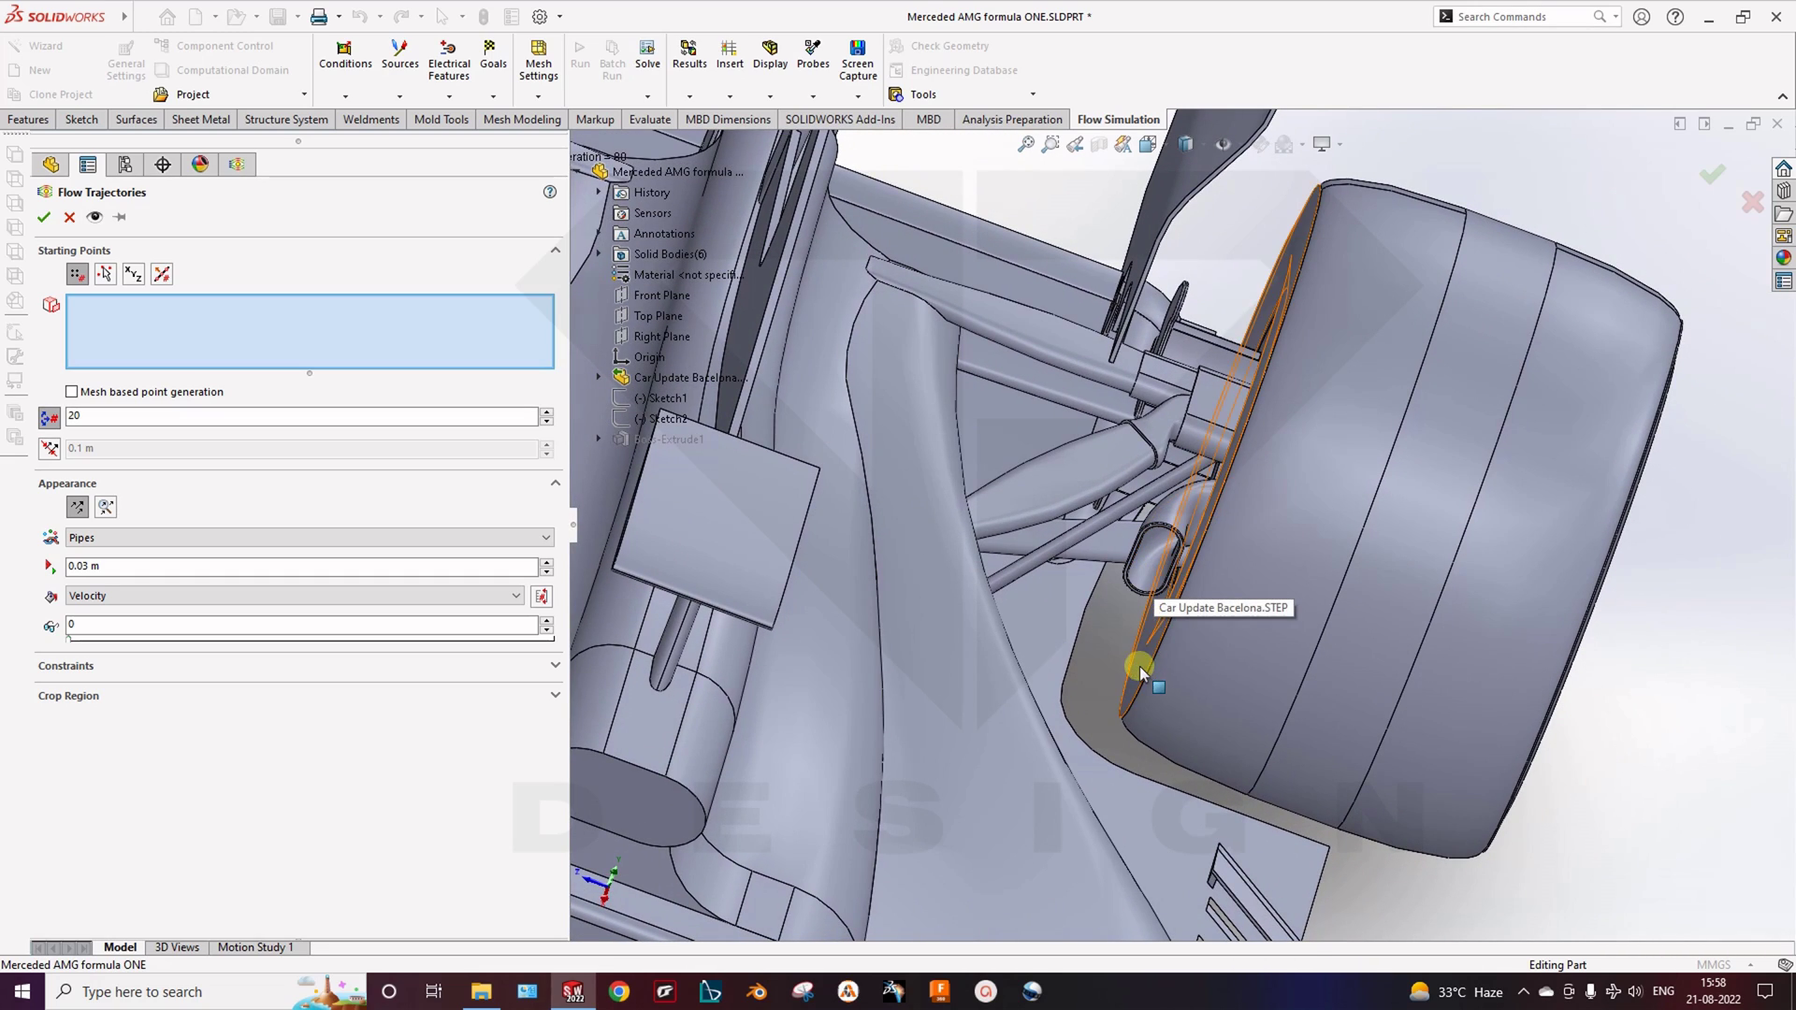
pyautogui.moveTo(1148, 667); pyautogui.dragTo(1133, 586, button='middle')
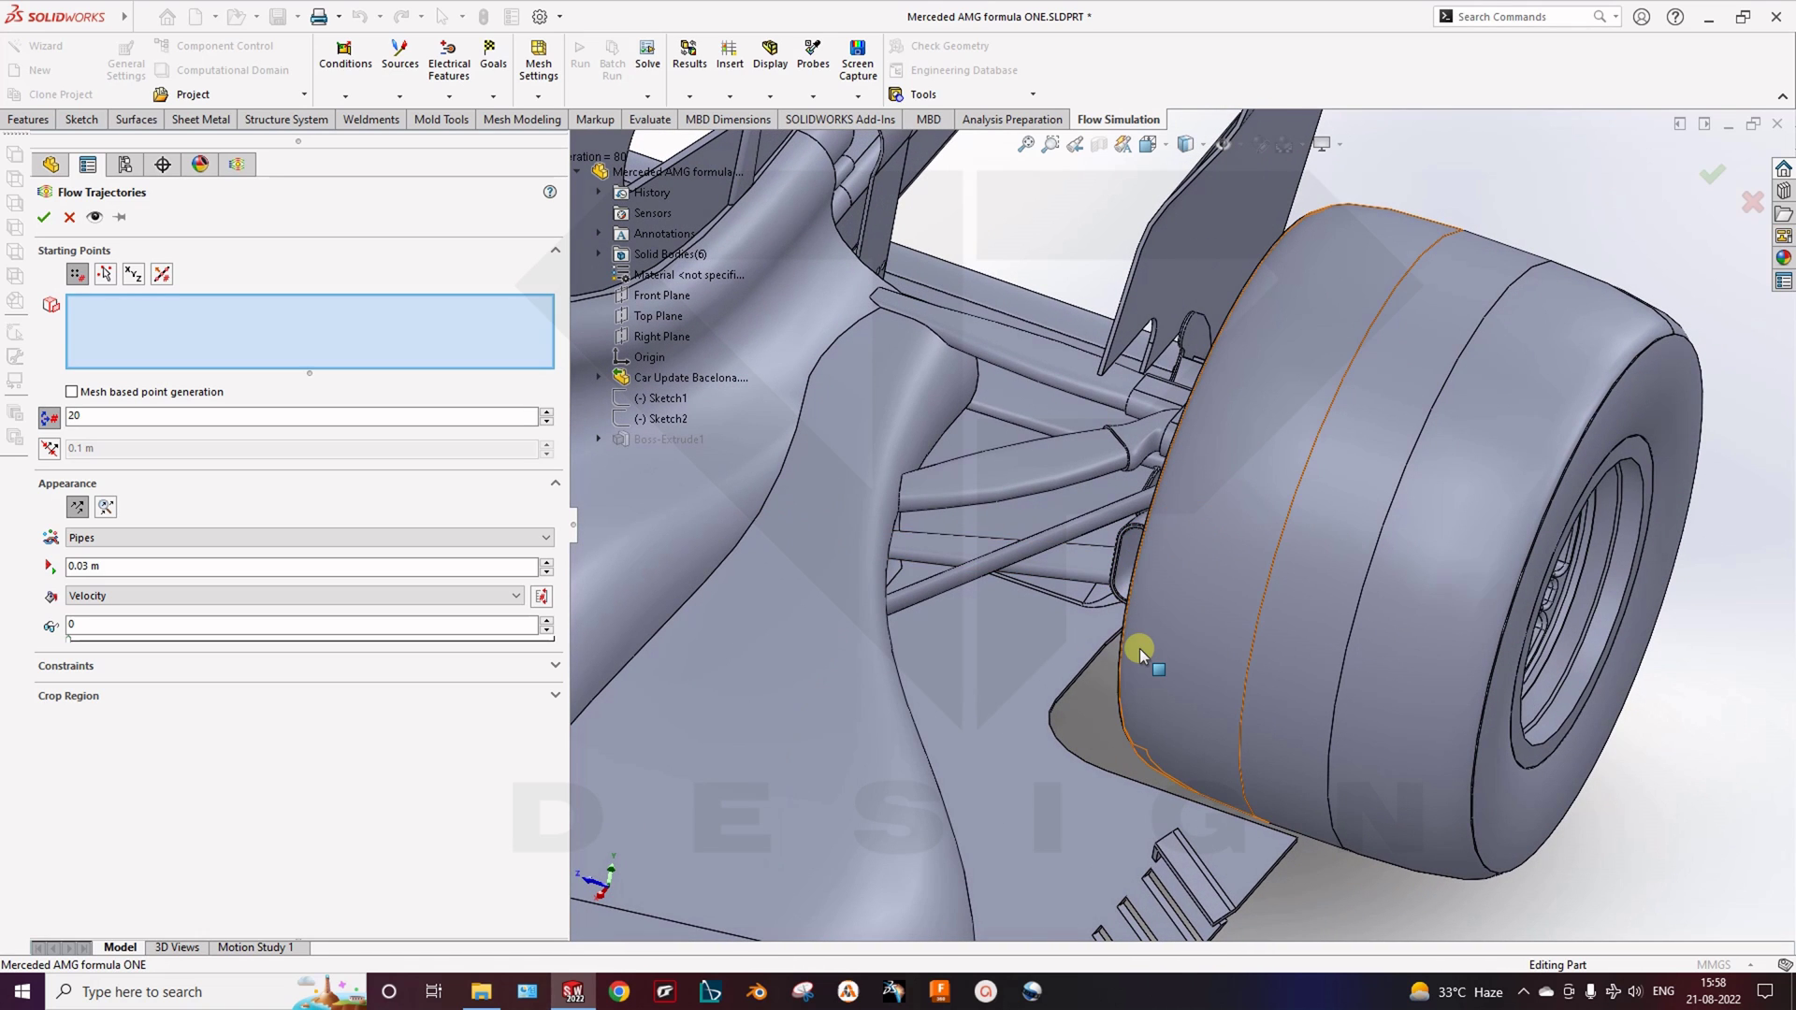
pyautogui.press('f')
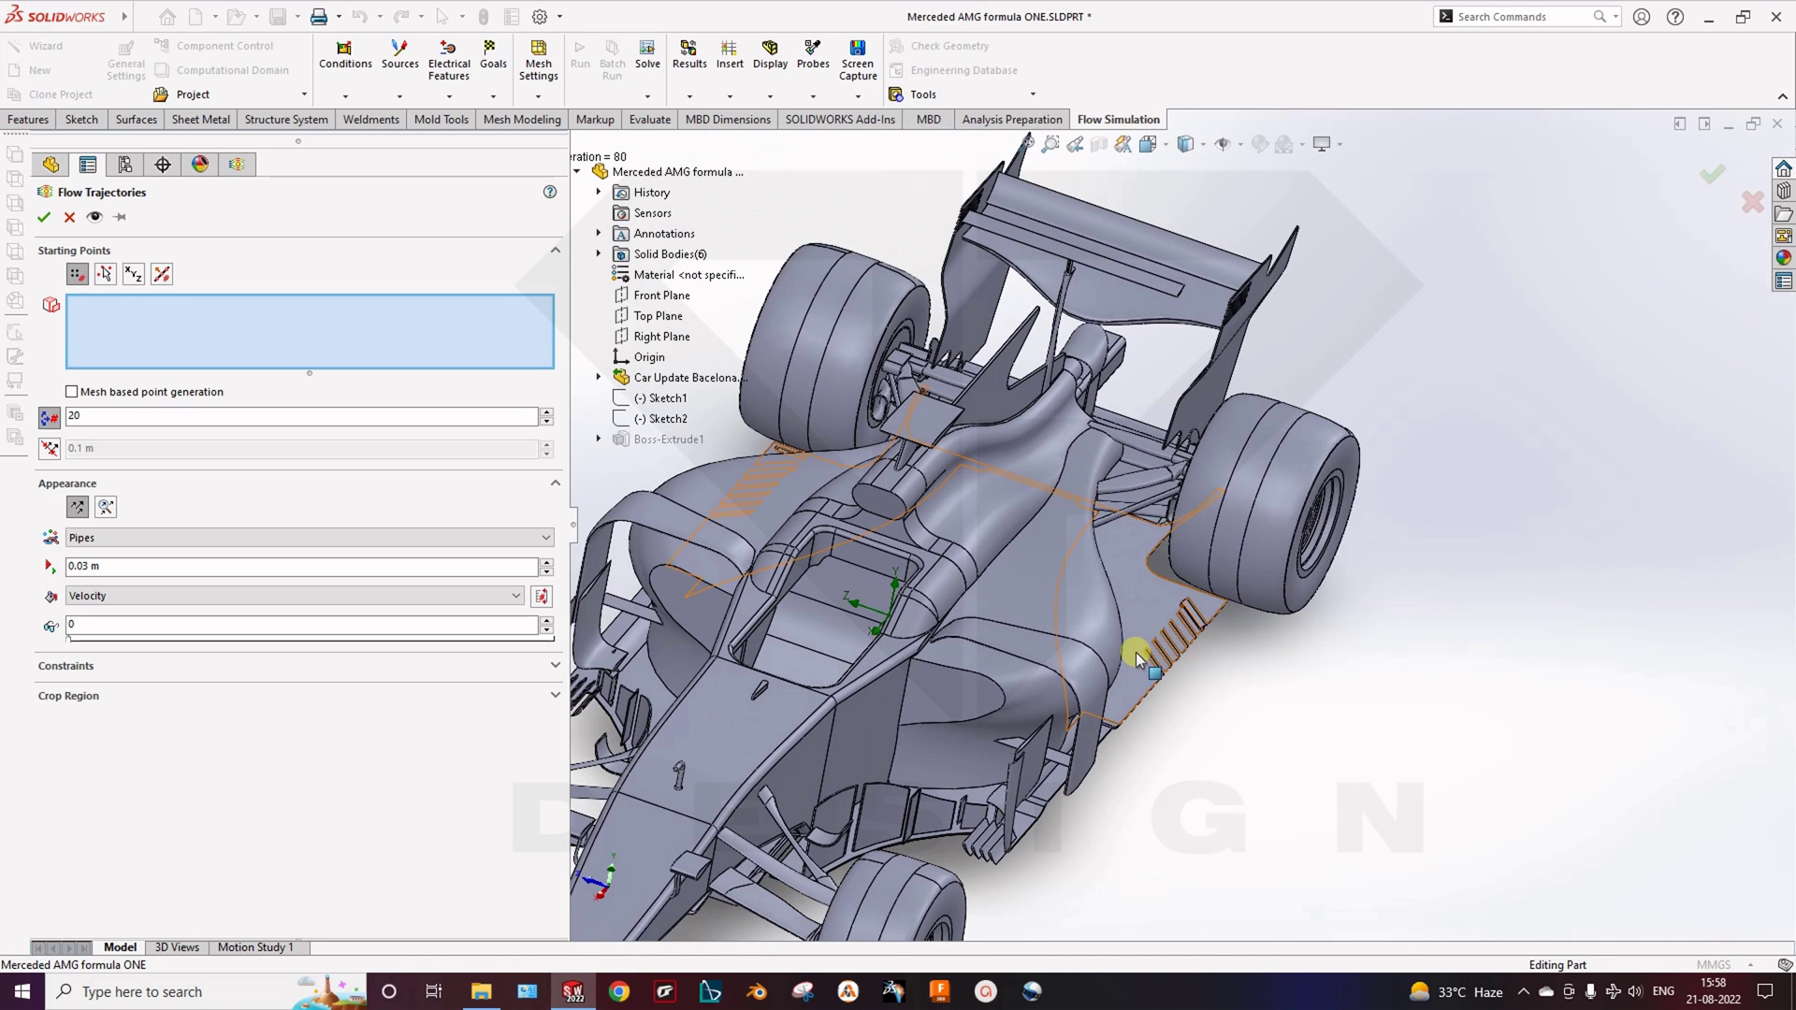
pyautogui.keyDown('ctrl'); pyautogui.moveTo(1137, 658); pyautogui.dragTo(1188, 587, button='middle'); pyautogui.keyUp('ctrl')
pyautogui.moveTo(1091, 658); pyautogui.dragTo(1112, 733, button='middle')
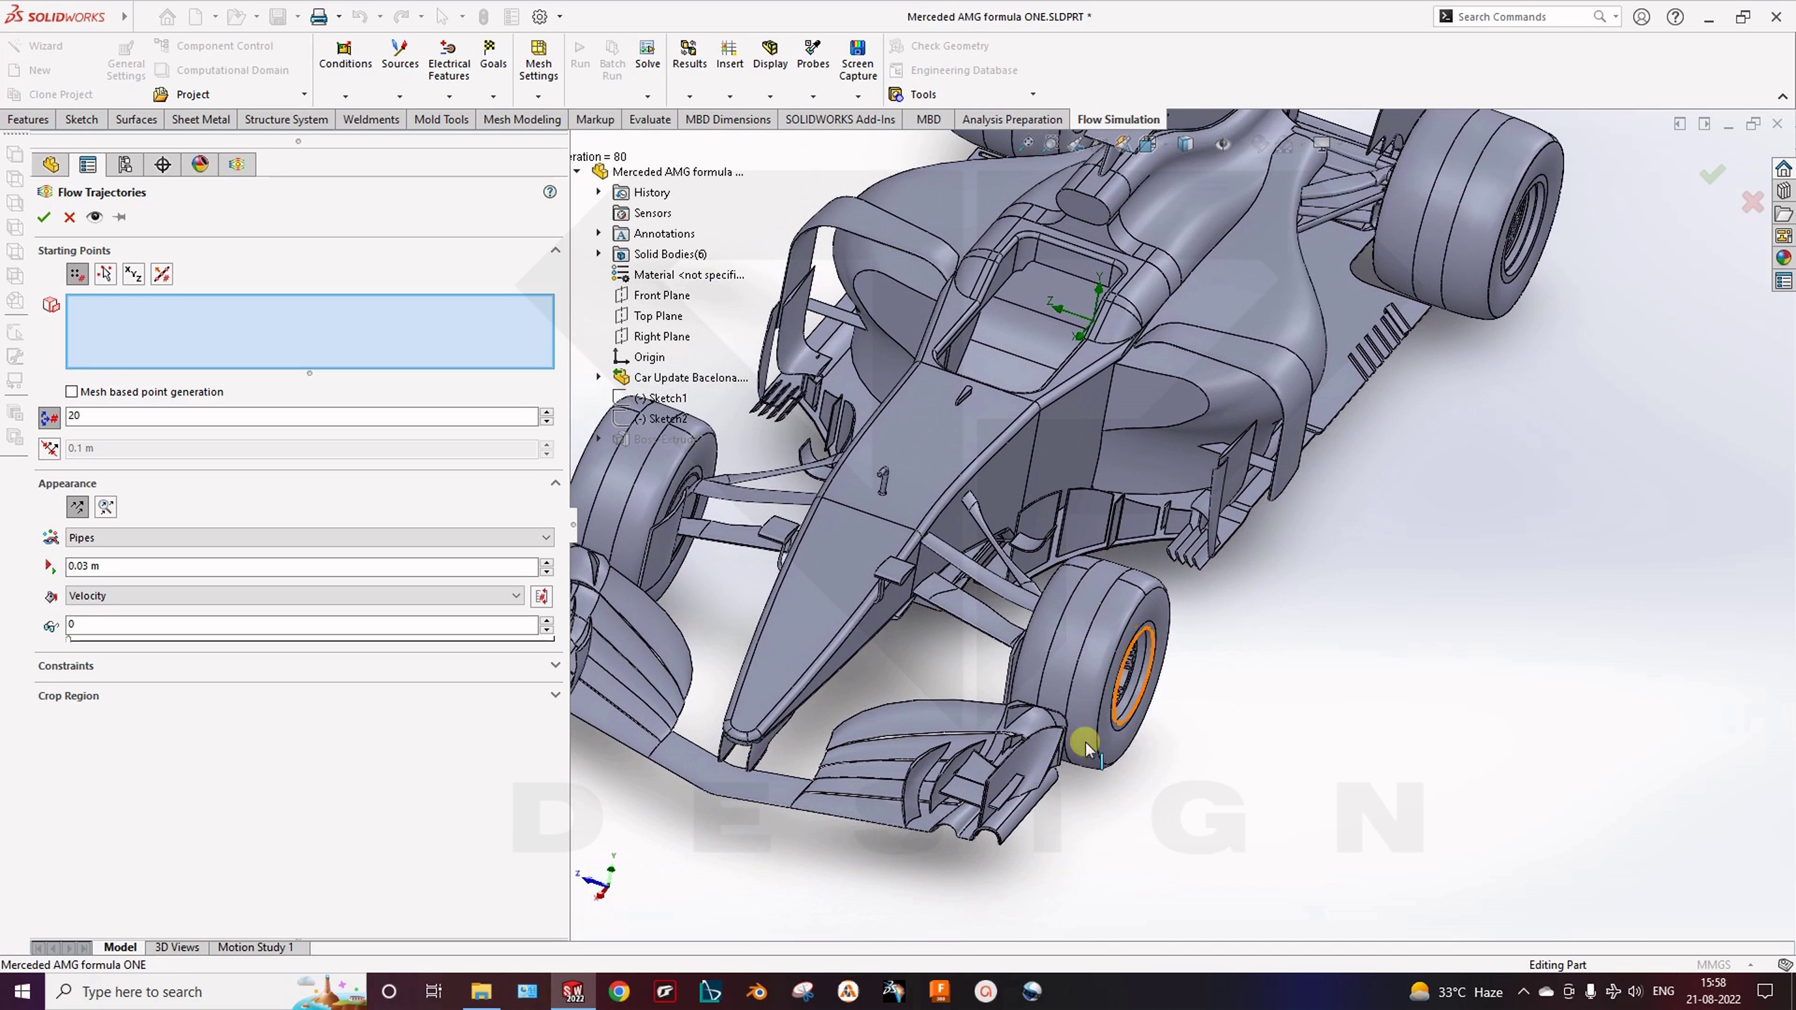
pyautogui.moveTo(1111, 446); pyautogui.dragTo(1089, 703, button='middle')
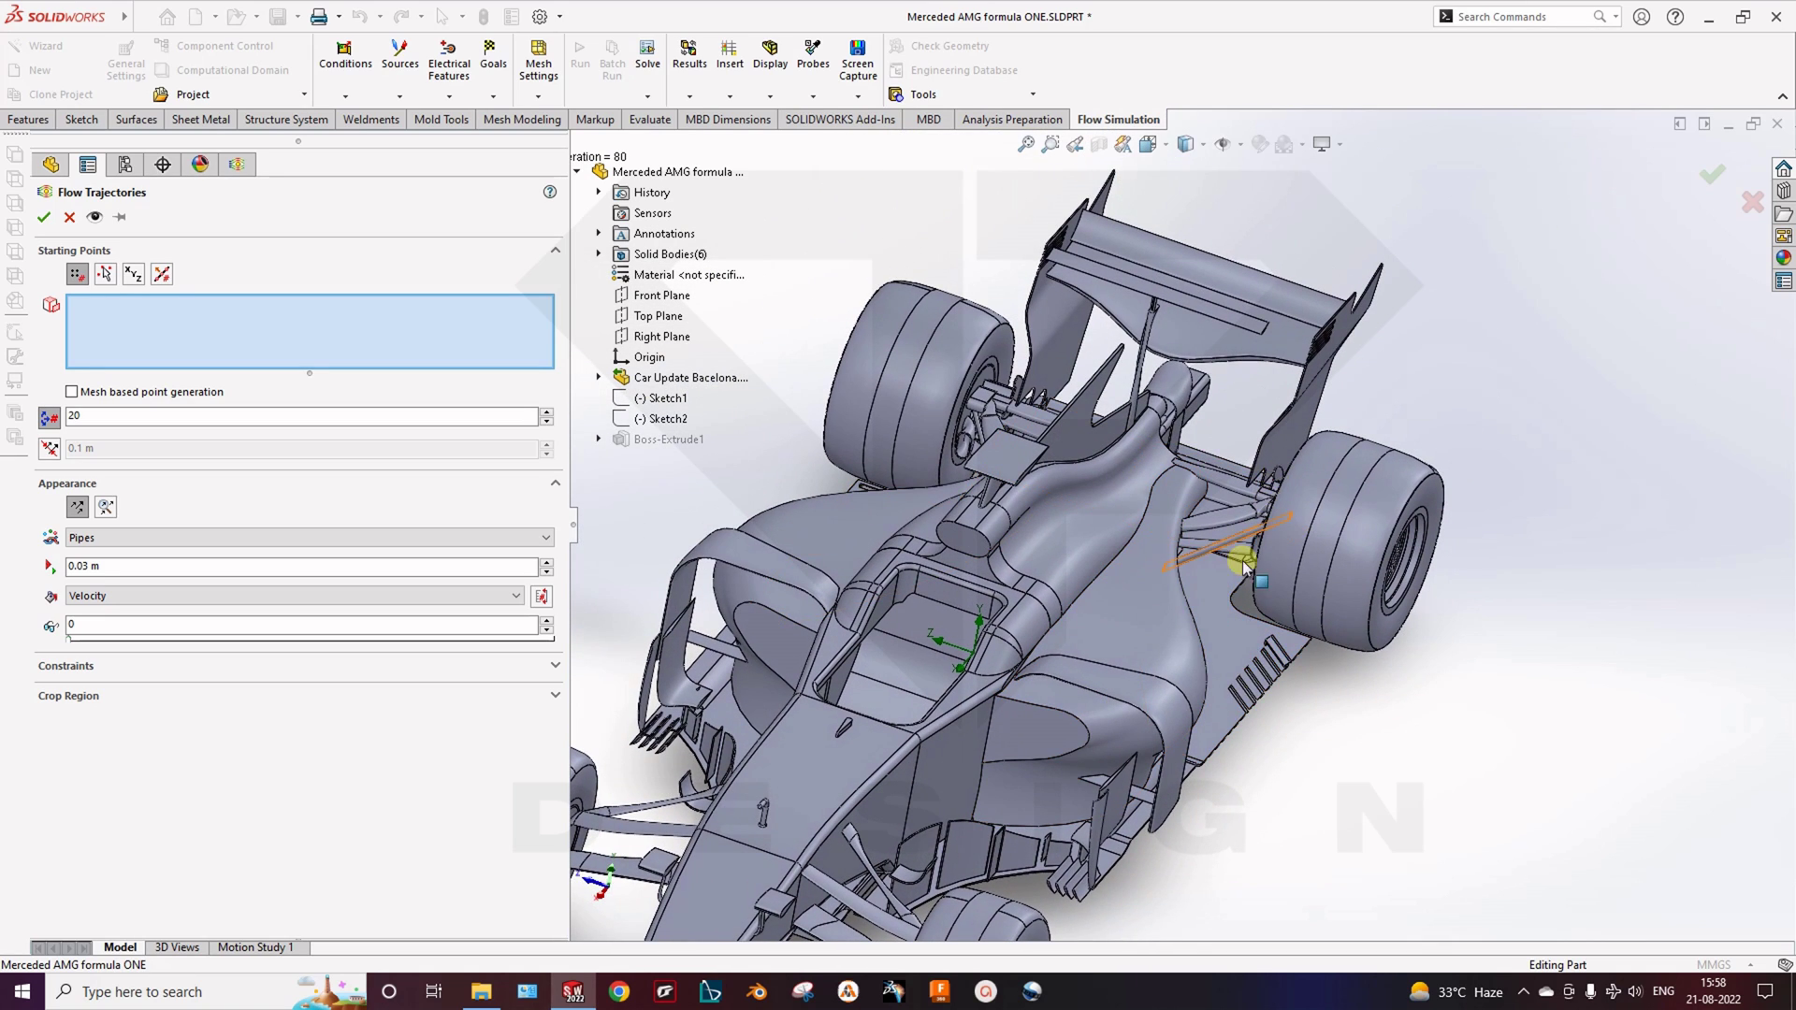
pyautogui.scroll(3, 1240, 578)
pyautogui.moveTo(1240, 577); pyautogui.dragTo(1255, 555, button='middle')
pyautogui.scroll(-8, 1233, 534)
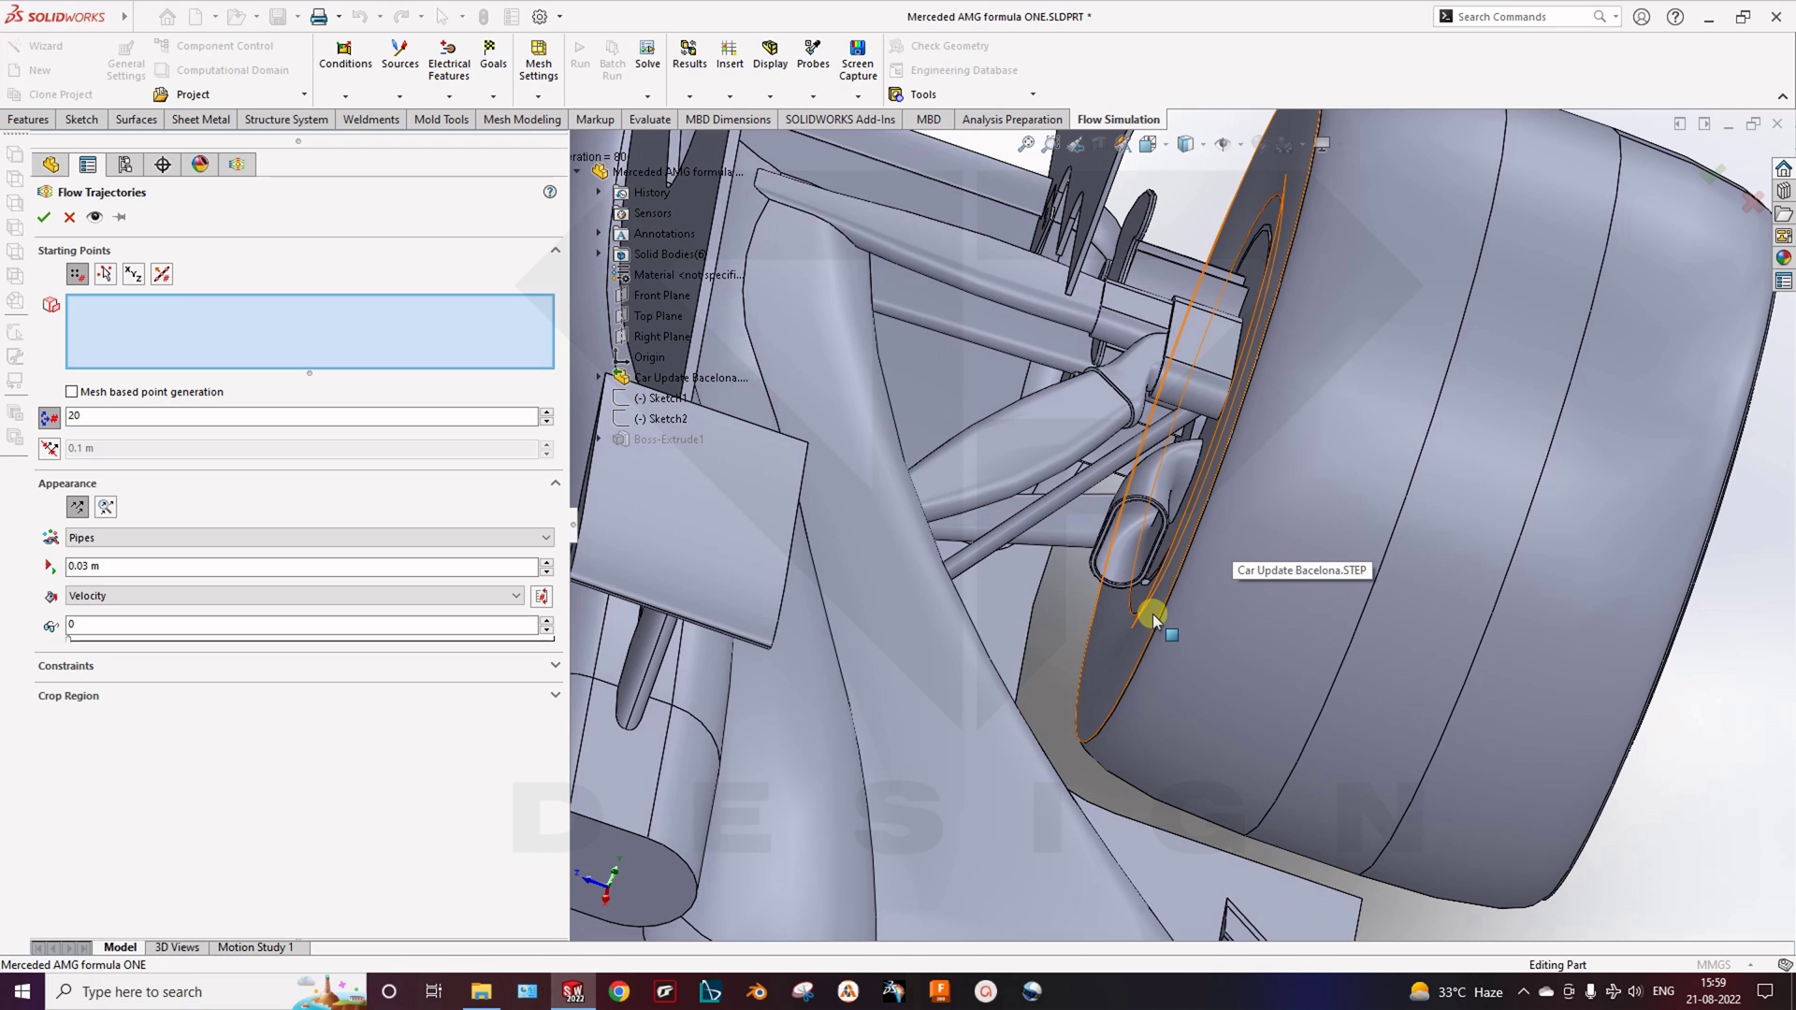
pyautogui.moveTo(1172, 610)
pyautogui.mouseDown(button='middle')
pyautogui.moveTo(1238, 665)
pyautogui.moveTo(1141, 618)
pyautogui.mouseUp(button='middle')
pyautogui.scroll(5, 1170, 643)
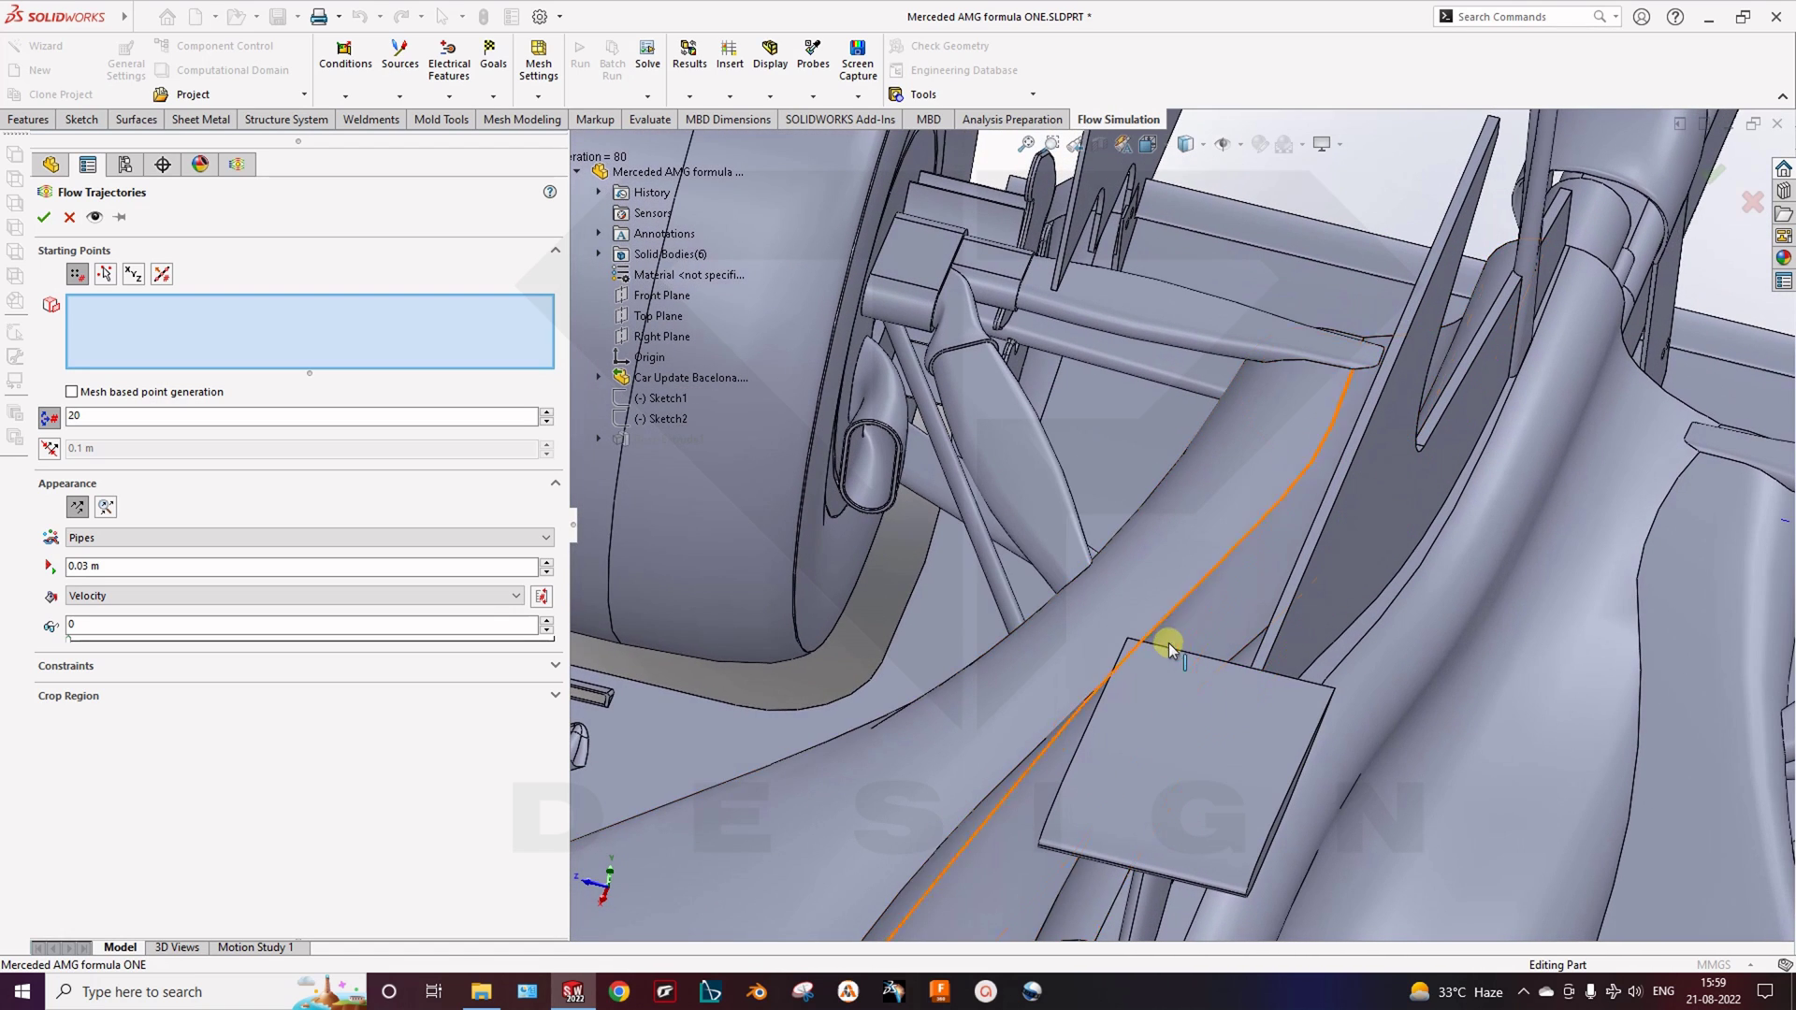
# Use the brake duct inlet face beside the rear wheel as the starting face, set 50 points and create the pipe trajectories
pyautogui.scroll(-2, 1149, 598)
pyautogui.moveTo(1184, 616); pyautogui.dragTo(1092, 516, button='middle')
pyautogui.click(146, 326)
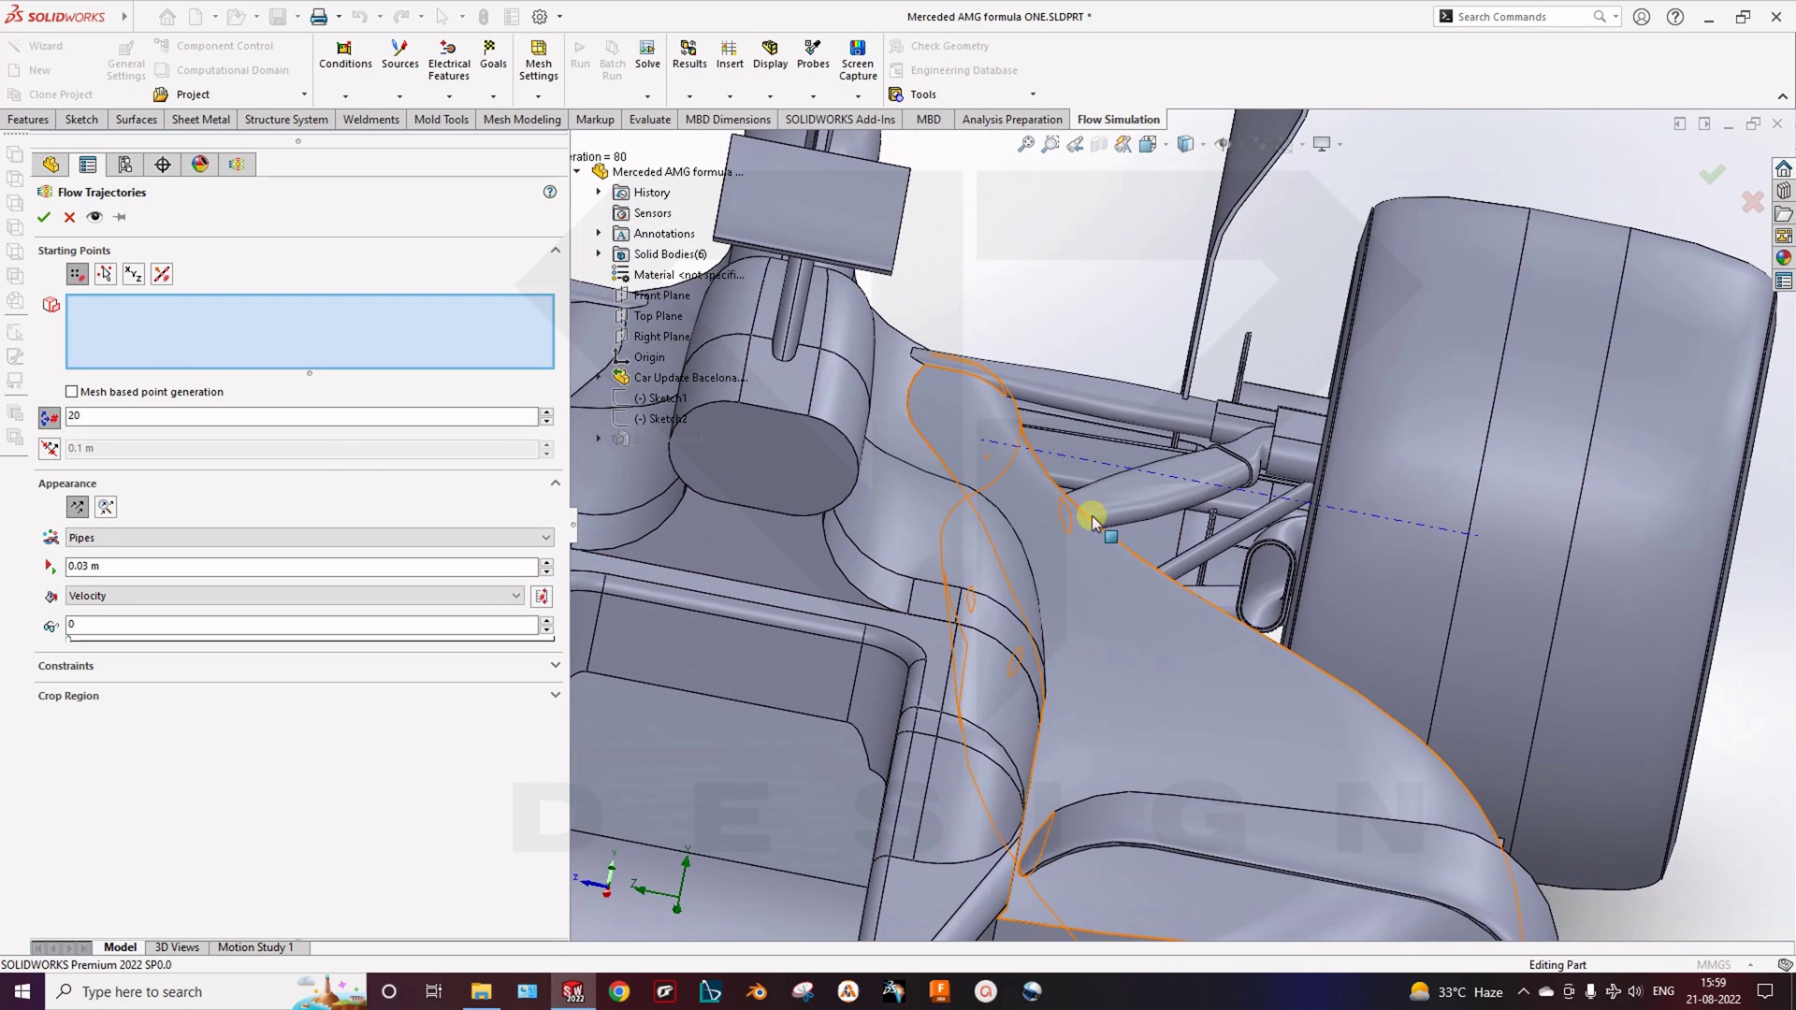
pyautogui.moveTo(1256, 583); pyautogui.dragTo(1206, 636, button='middle')
pyautogui.click(1269, 599)
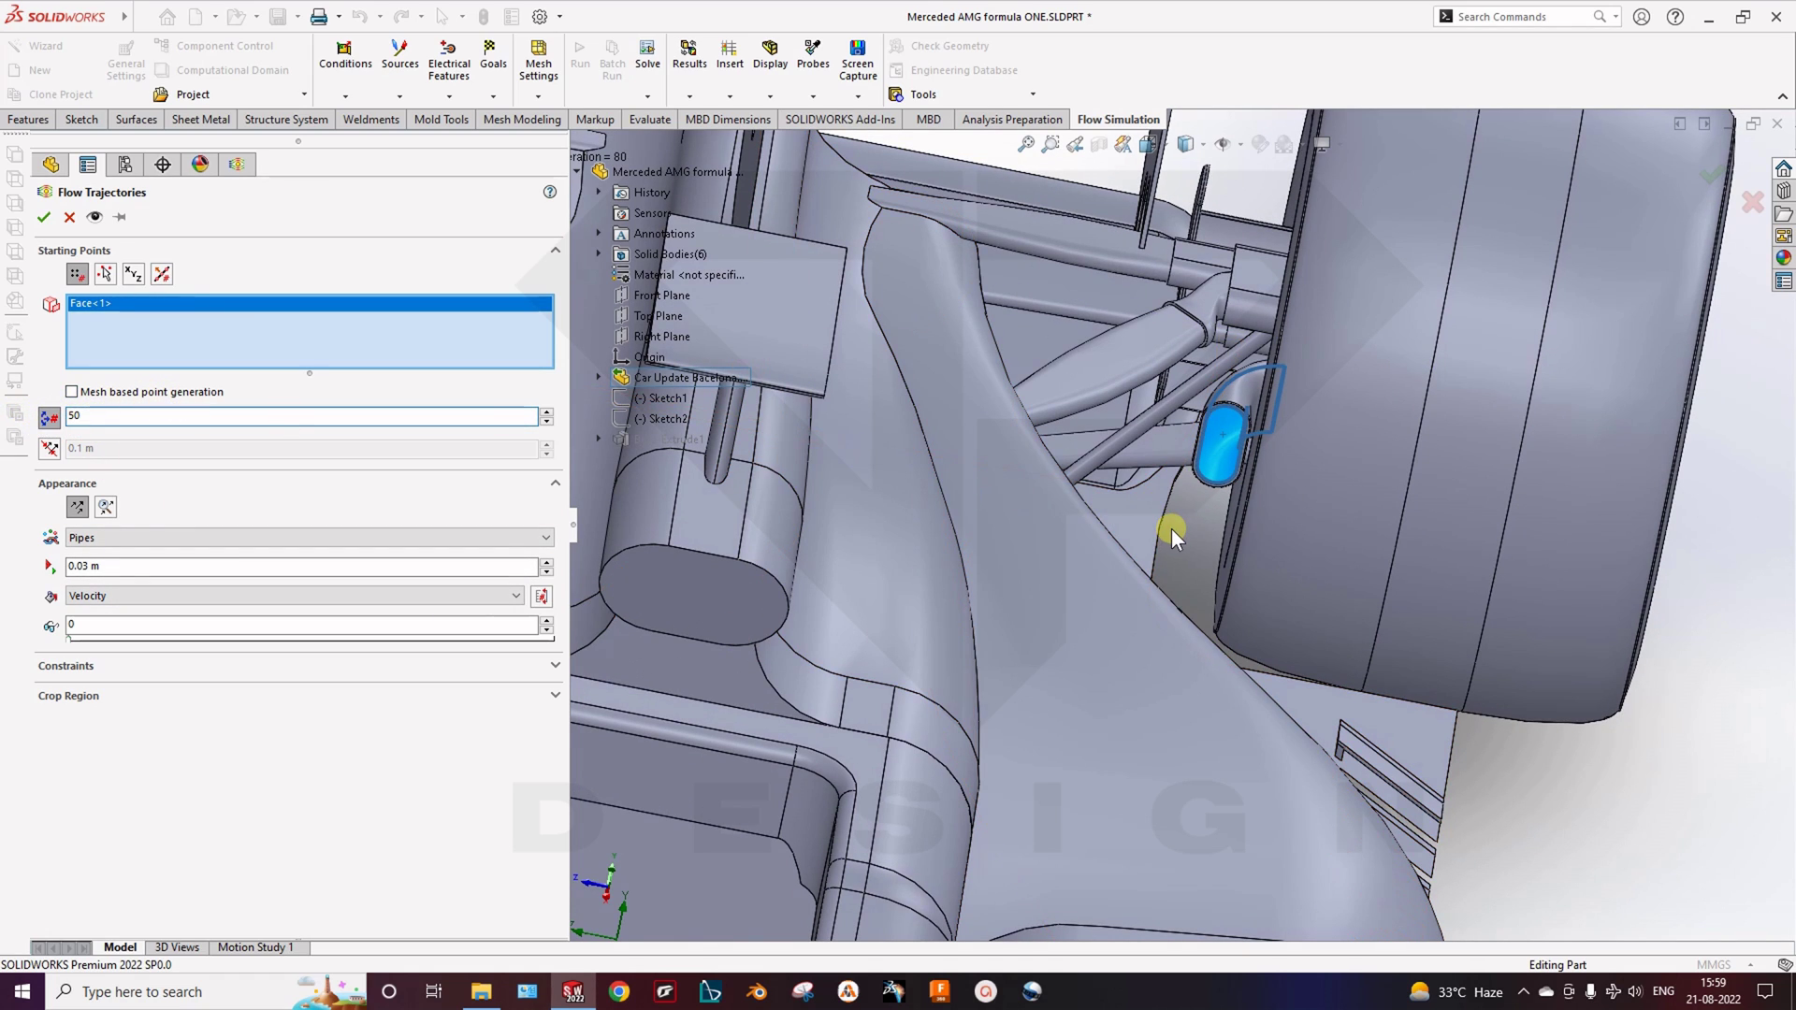
pyautogui.click(43, 218)
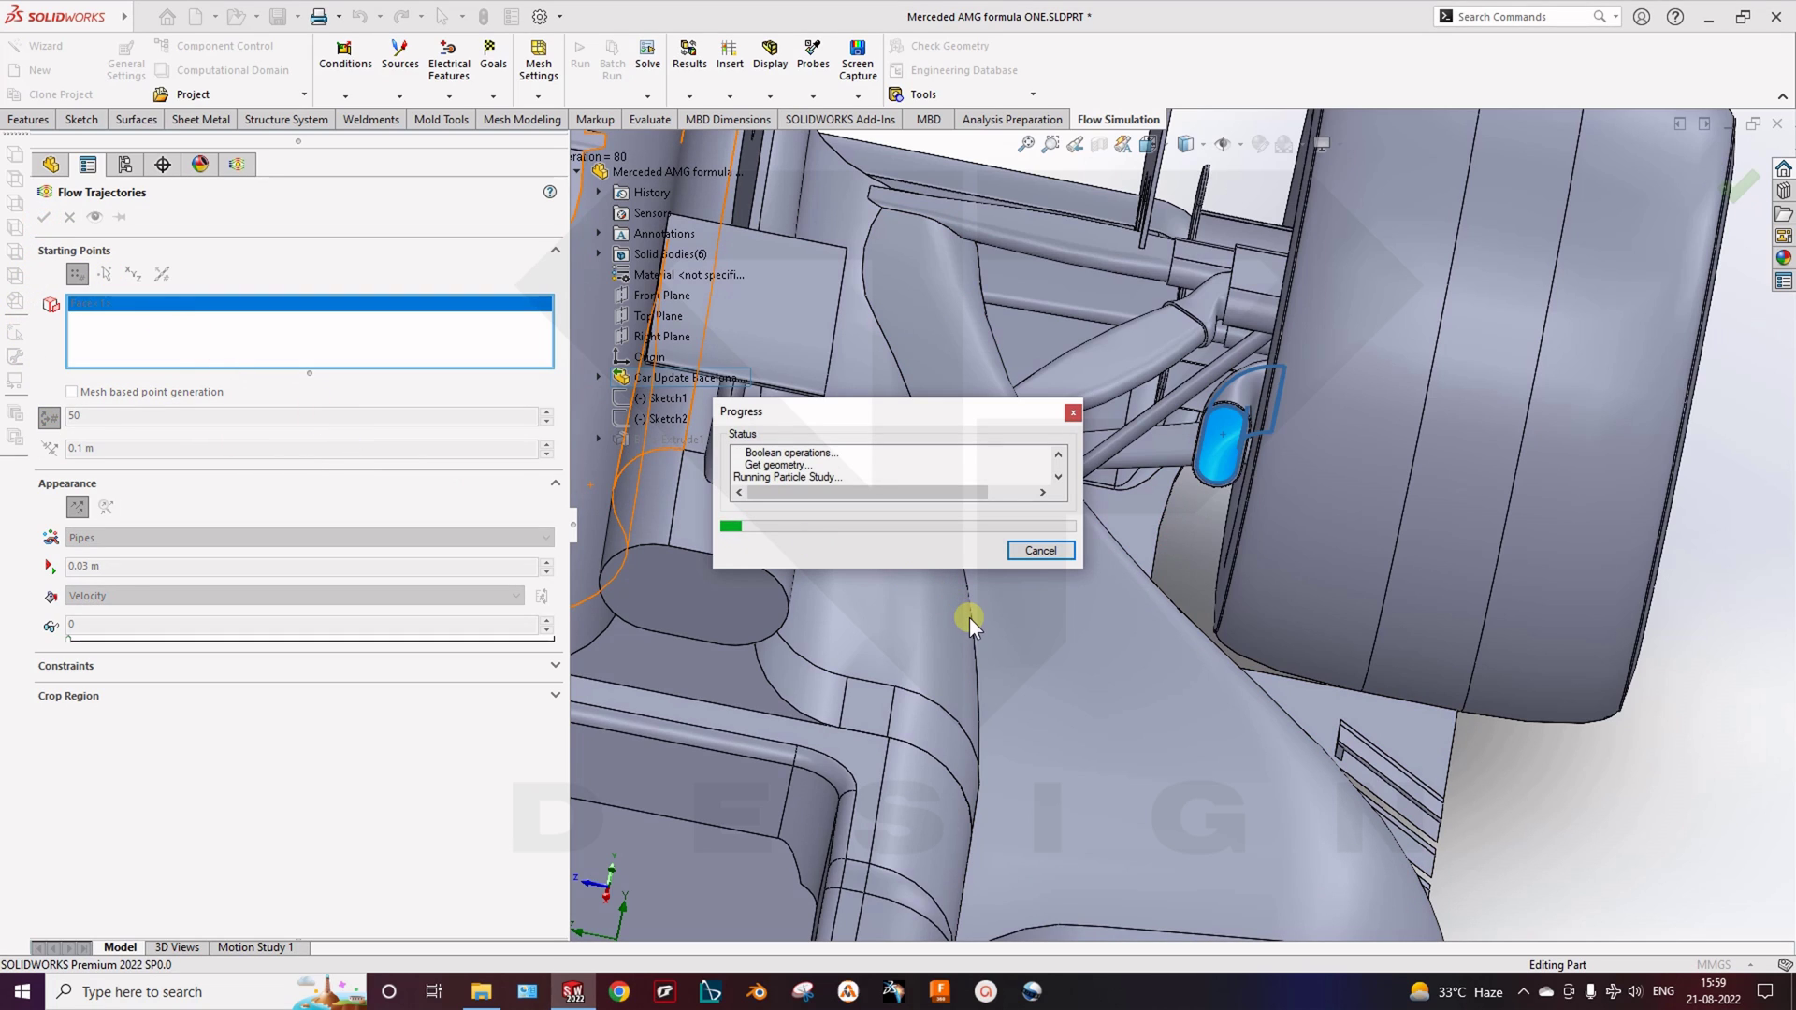
# Trace the brake duct trajectories from ahead of the nose, past the front suspension and along the sidepod
pyautogui.scroll(8, 1113, 694)
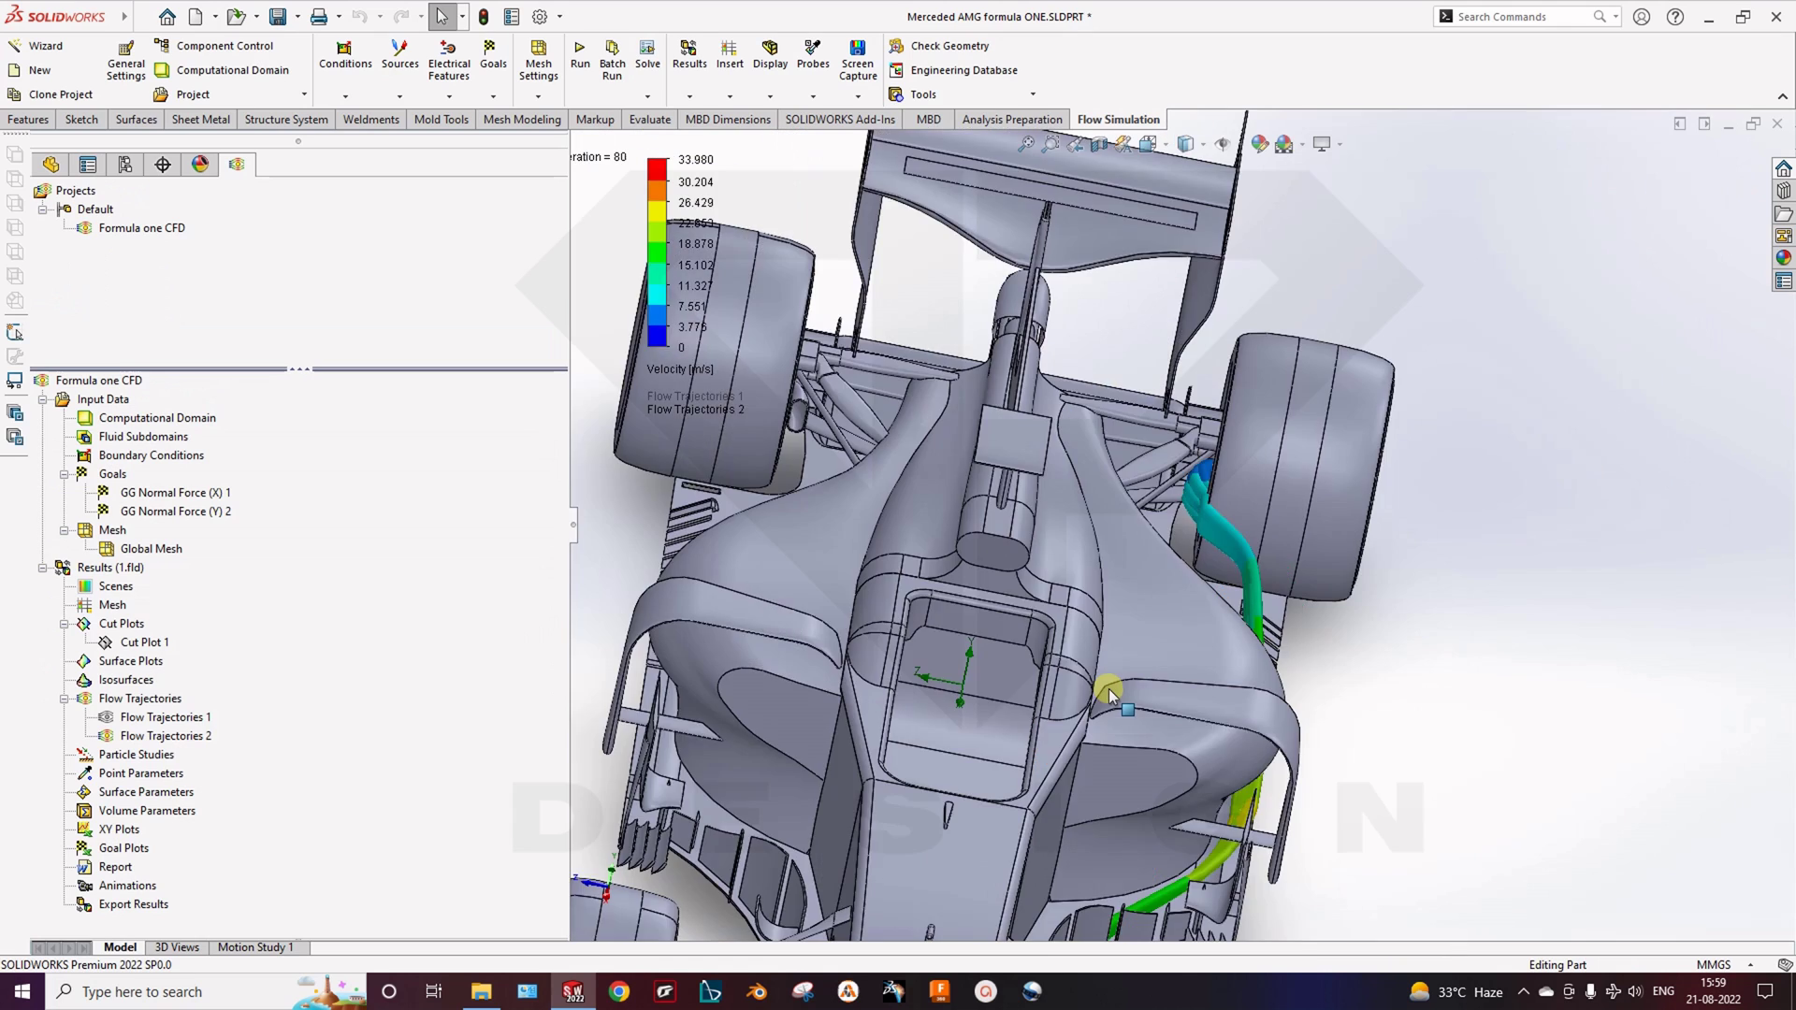
pyautogui.moveTo(1132, 779); pyautogui.dragTo(1006, 776, button='middle')
pyautogui.scroll(-3, 1030, 726)
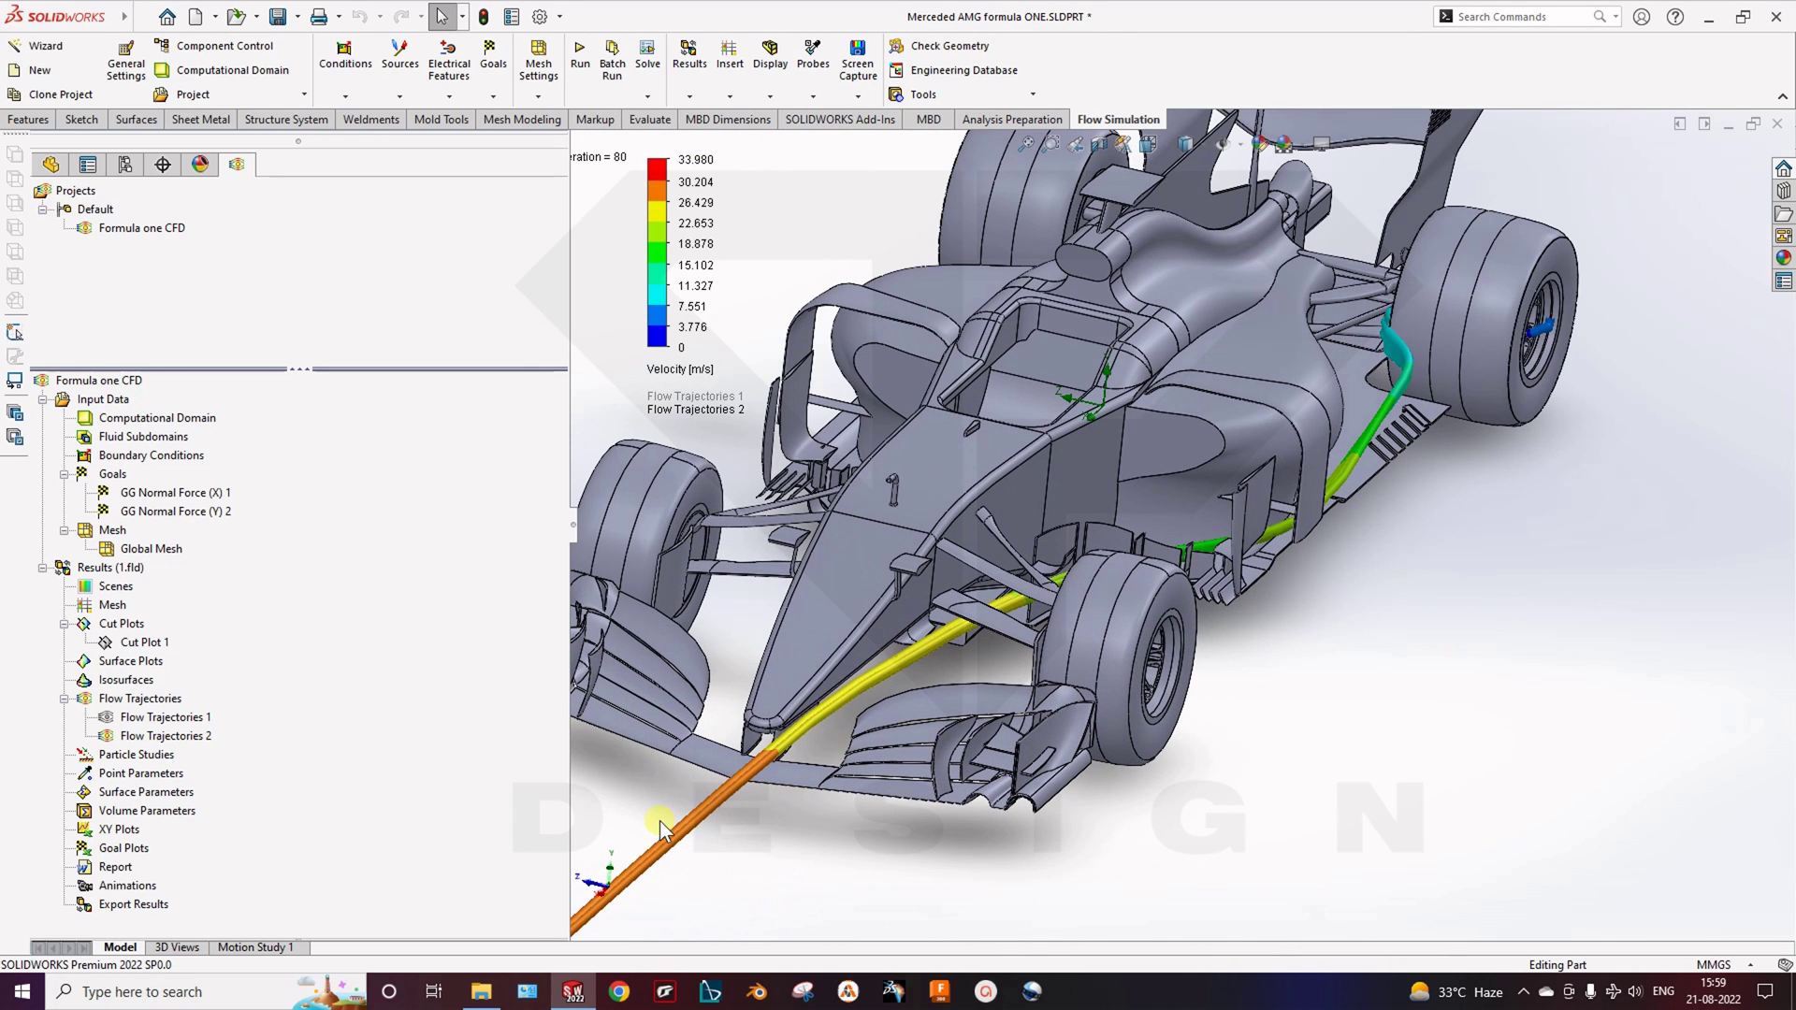
pyautogui.moveTo(828, 716); pyautogui.dragTo(823, 727, button='middle')
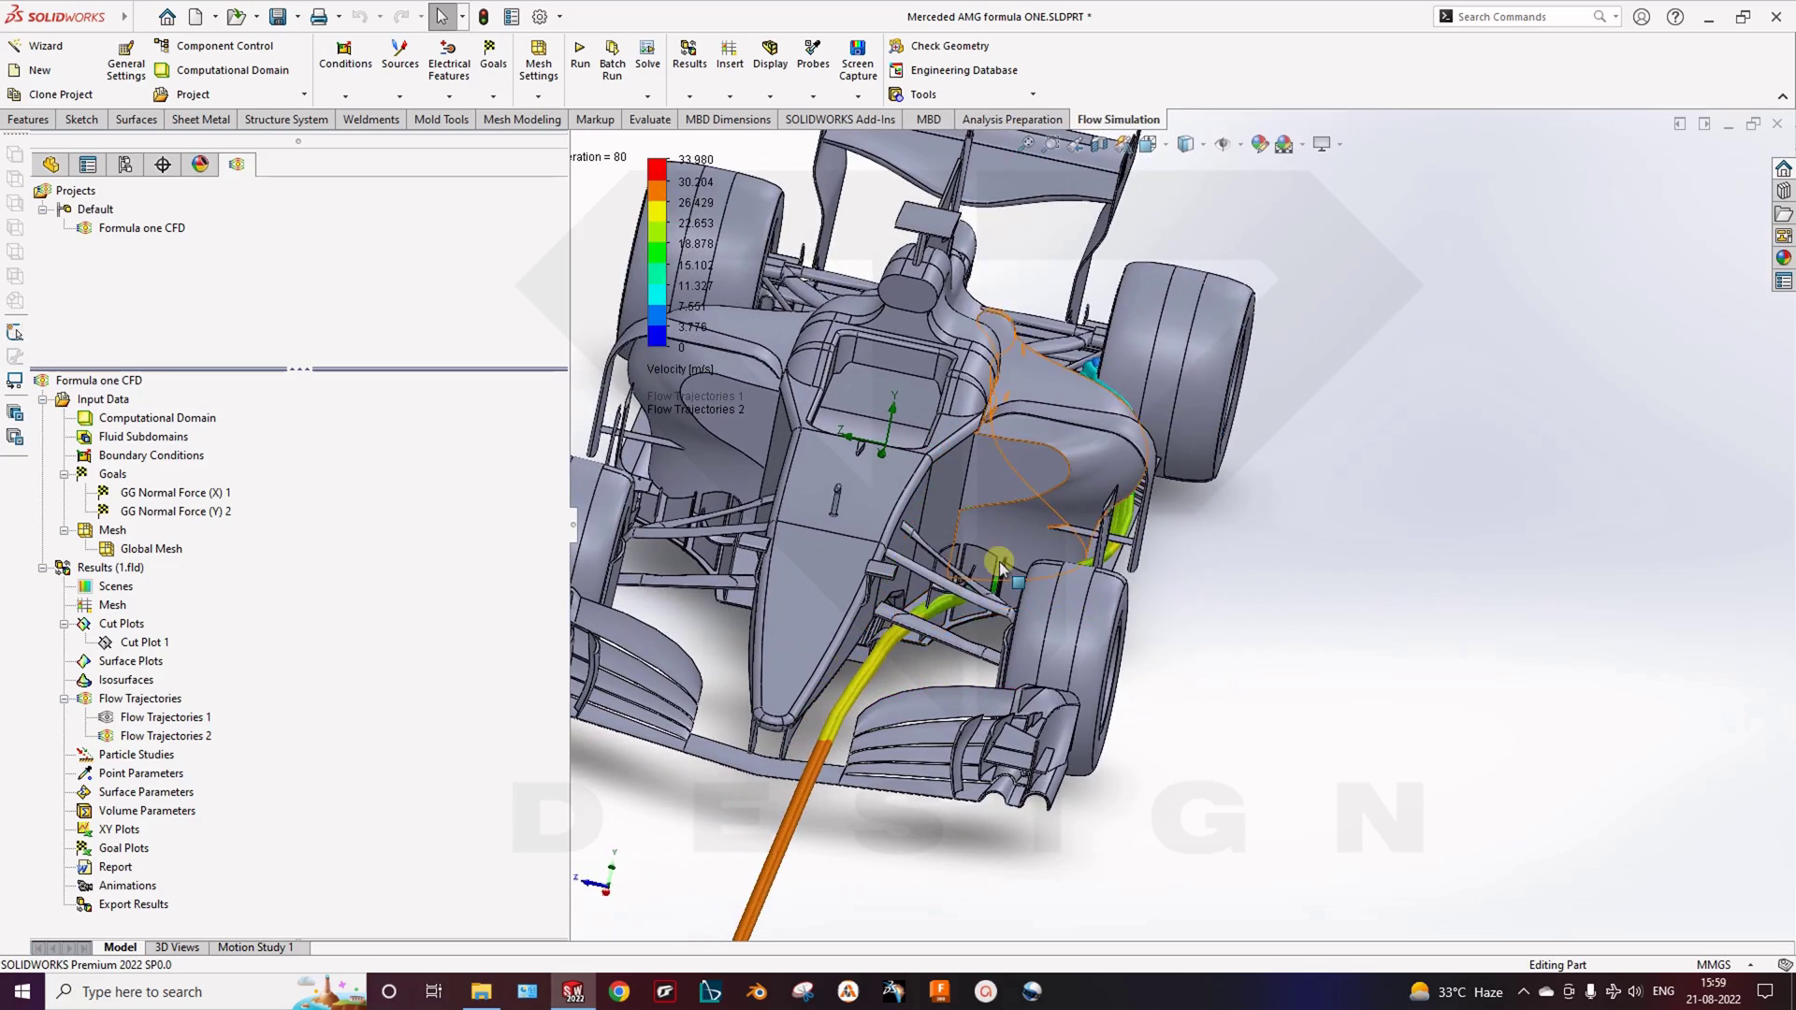
pyautogui.scroll(-4, 936, 594)
pyautogui.moveTo(930, 605); pyautogui.dragTo(870, 610, button='middle')
pyautogui.scroll(5, 1109, 575)
pyautogui.scroll(-3, 1109, 570)
pyautogui.moveTo(1104, 581); pyautogui.dragTo(1071, 645, button='middle')
pyautogui.scroll(4, 1316, 580)
pyautogui.scroll(-4, 1187, 581)
pyautogui.moveTo(1186, 585); pyautogui.dragTo(1175, 676, button='middle')
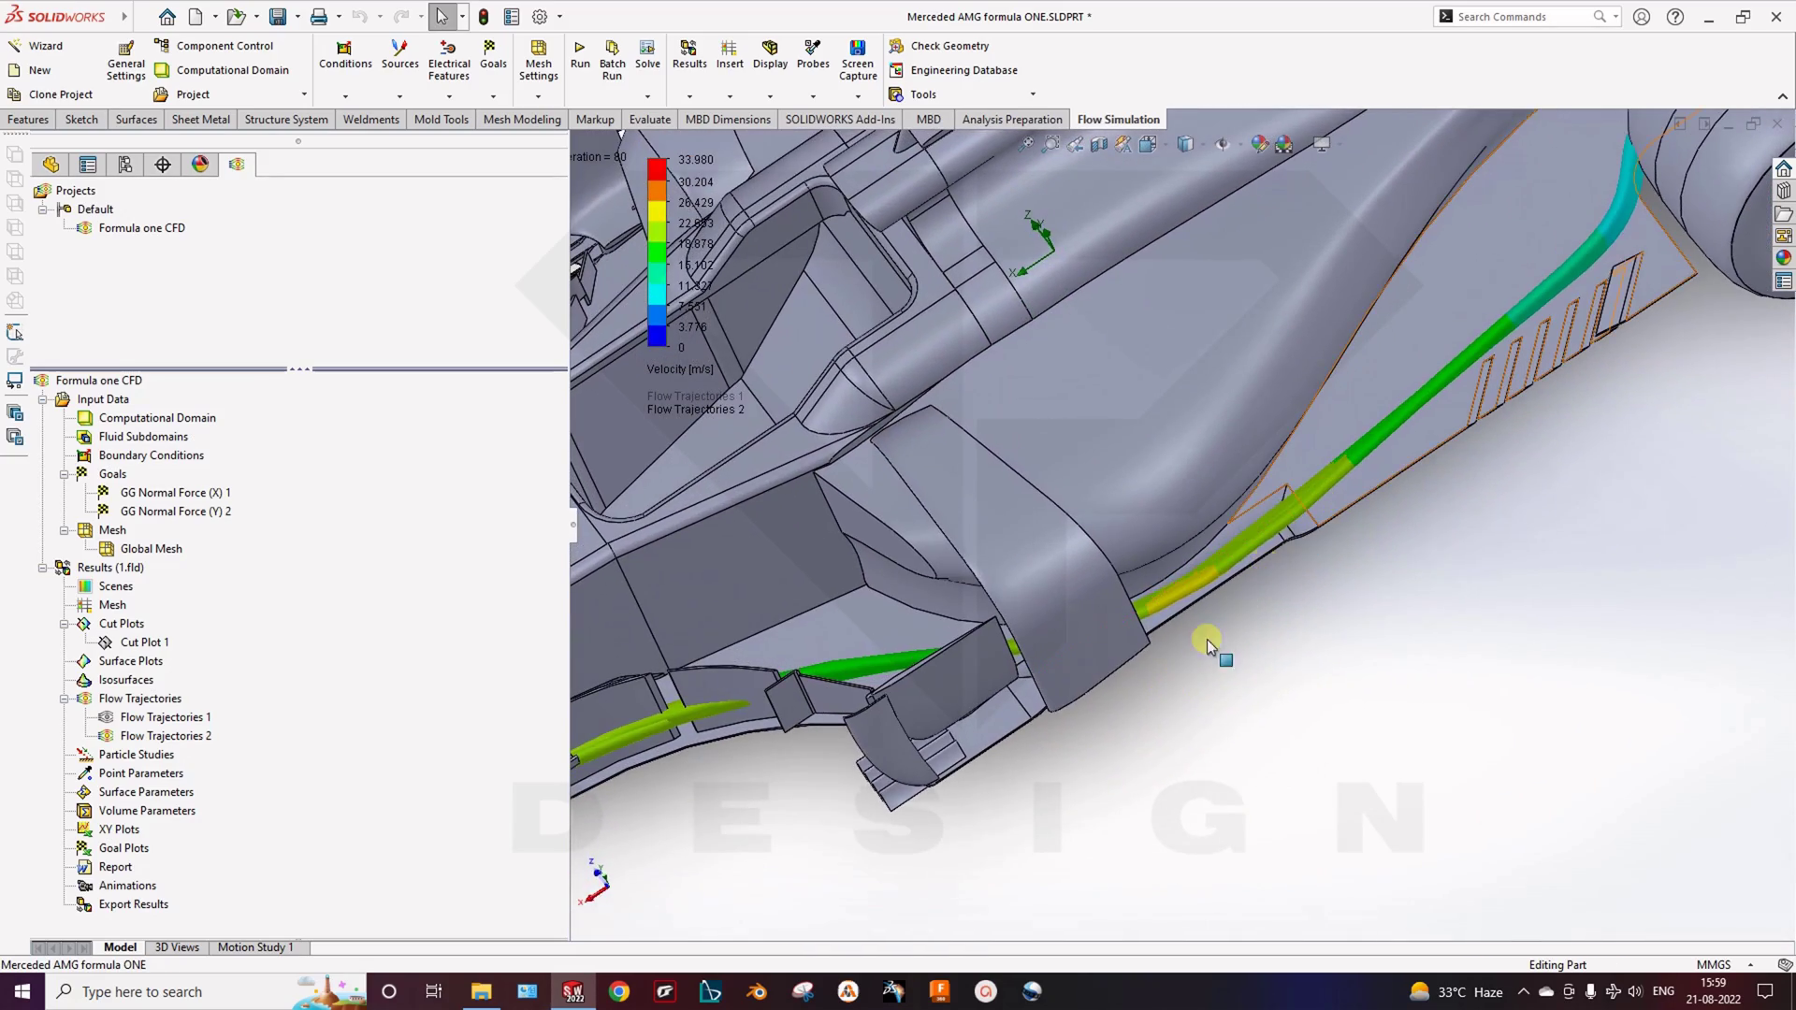
# Examine where the trajectories enter the rear brake duct and pass through the rear wheel
pyautogui.scroll(4, 1127, 795)
pyautogui.scroll(-4, 1347, 481)
pyautogui.keyDown('ctrl'); pyautogui.moveTo(1347, 481); pyautogui.dragTo(1463, 606, button='middle'); pyautogui.keyUp('ctrl')
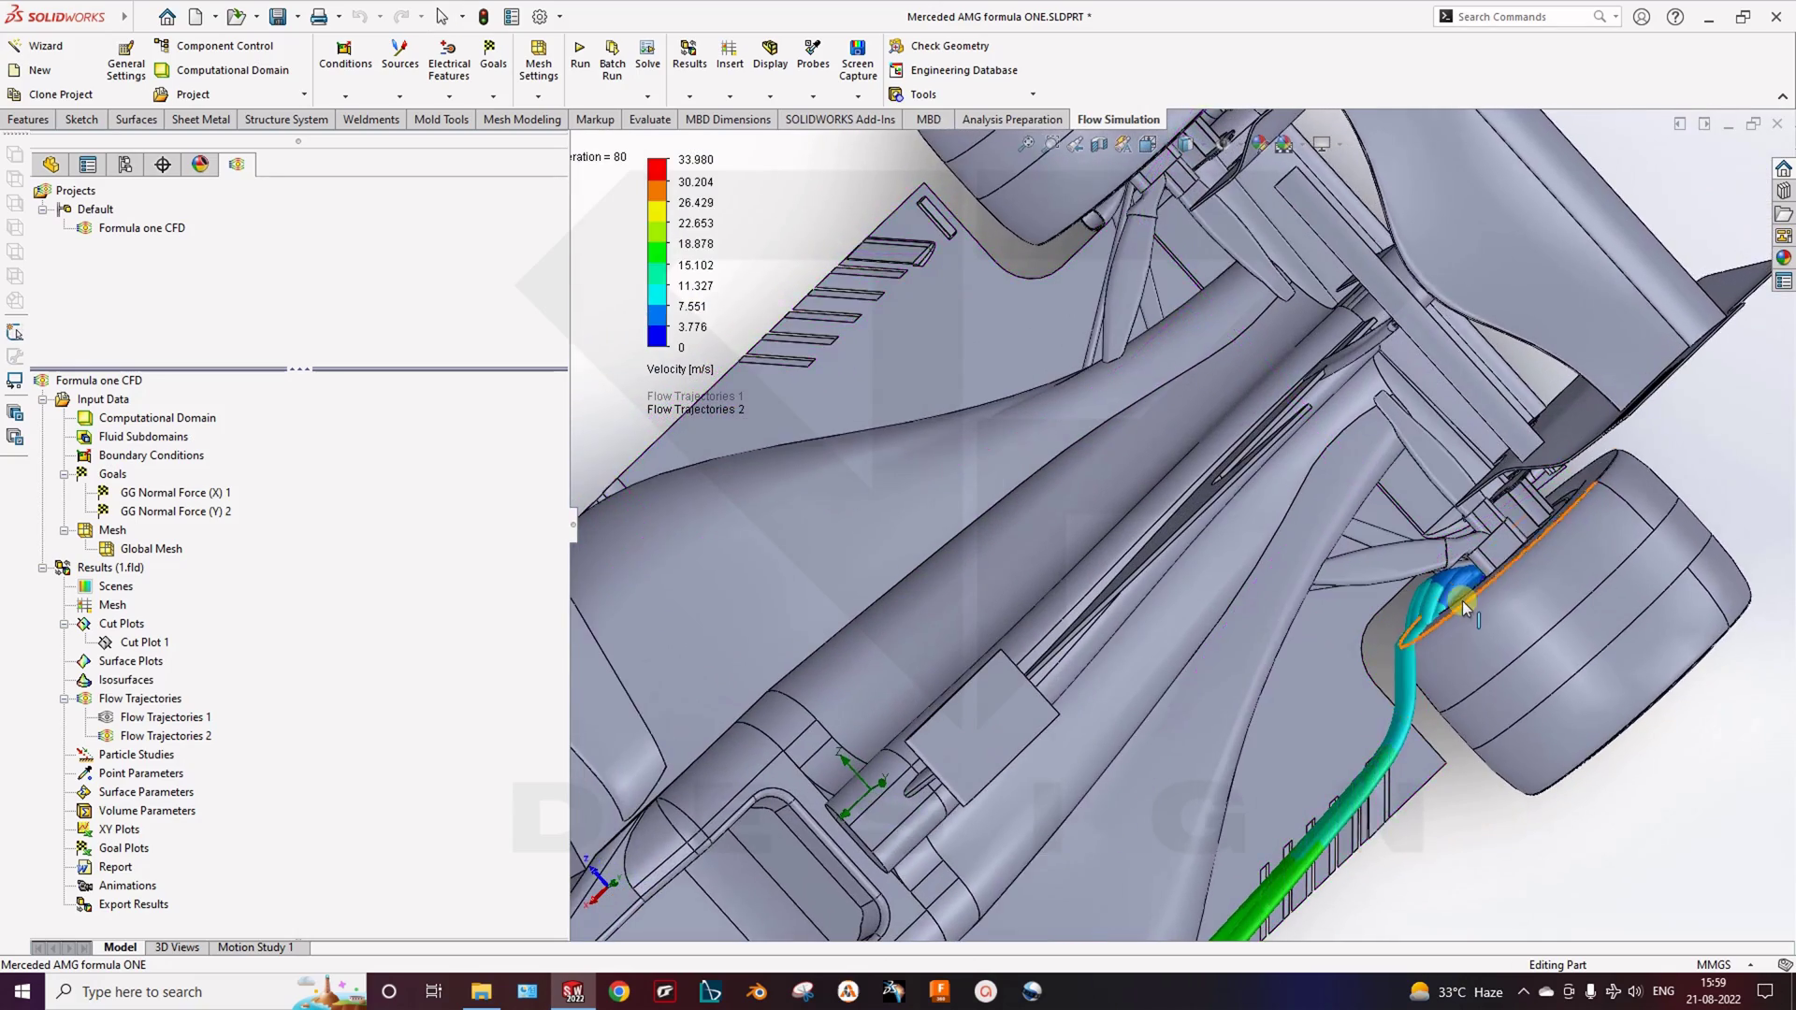
pyautogui.scroll(-6, 1464, 609)
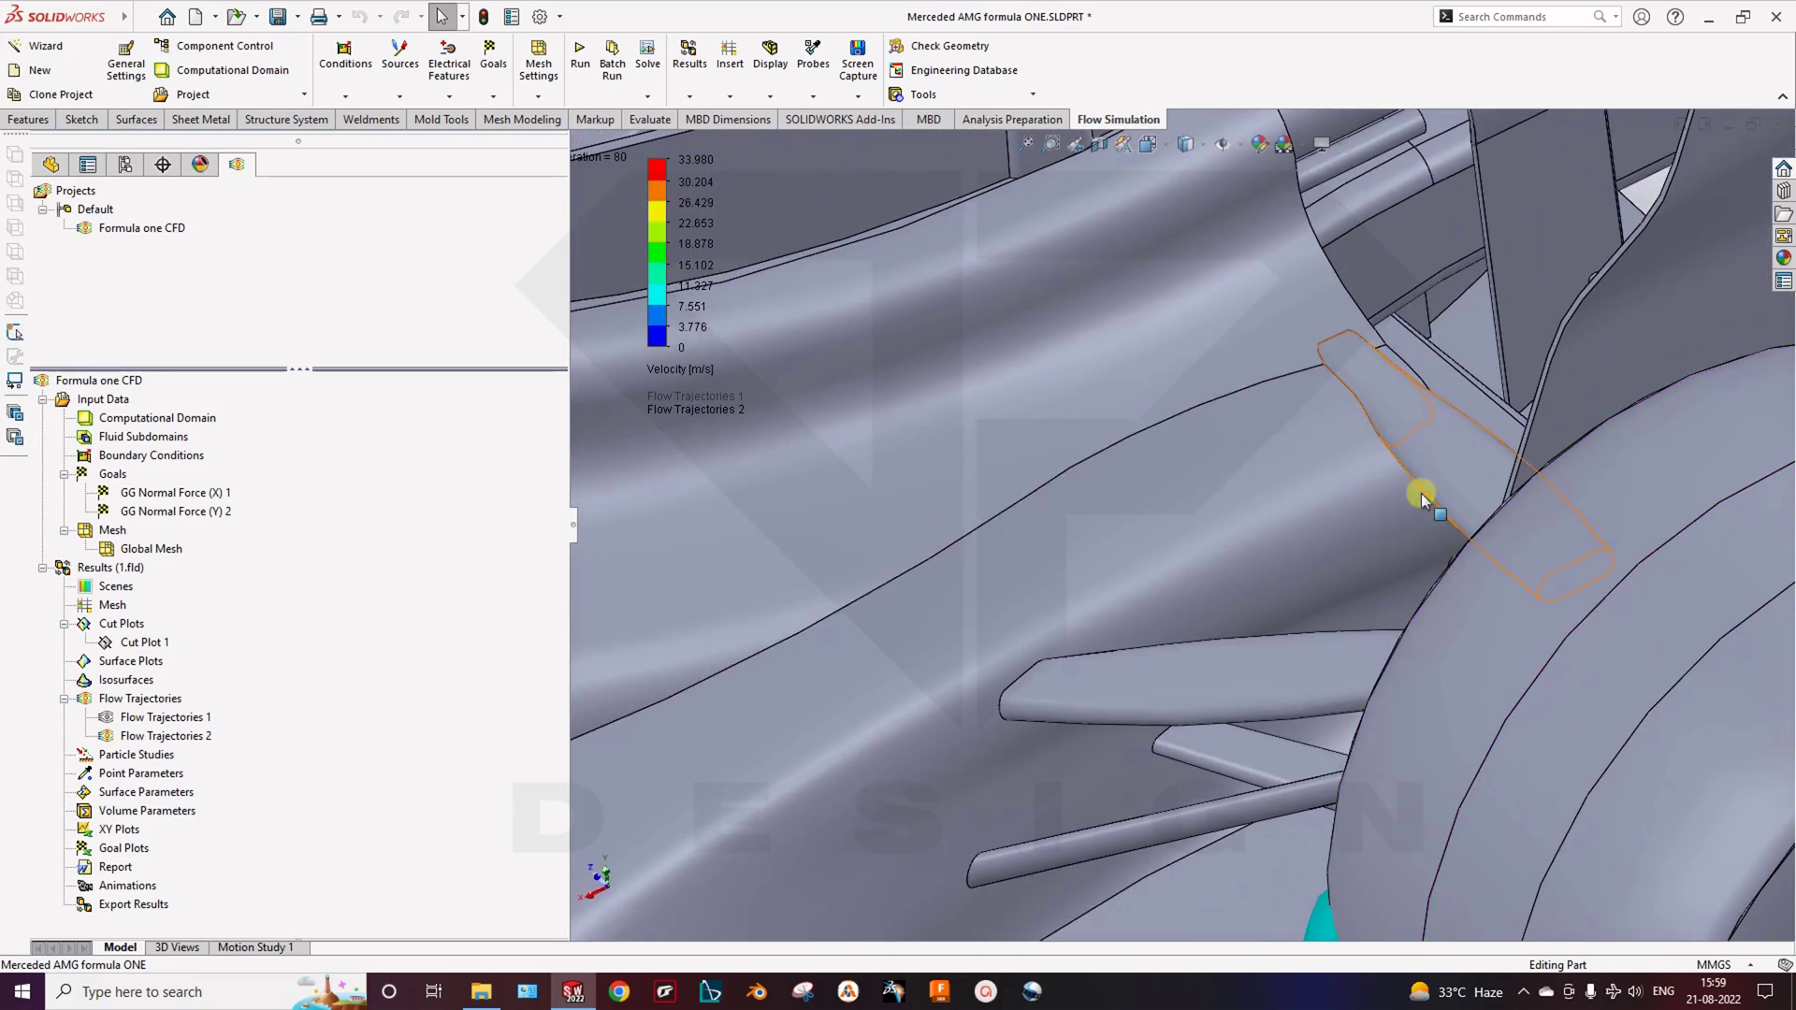
pyautogui.scroll(5, 1493, 617)
pyautogui.scroll(6, 1447, 657)
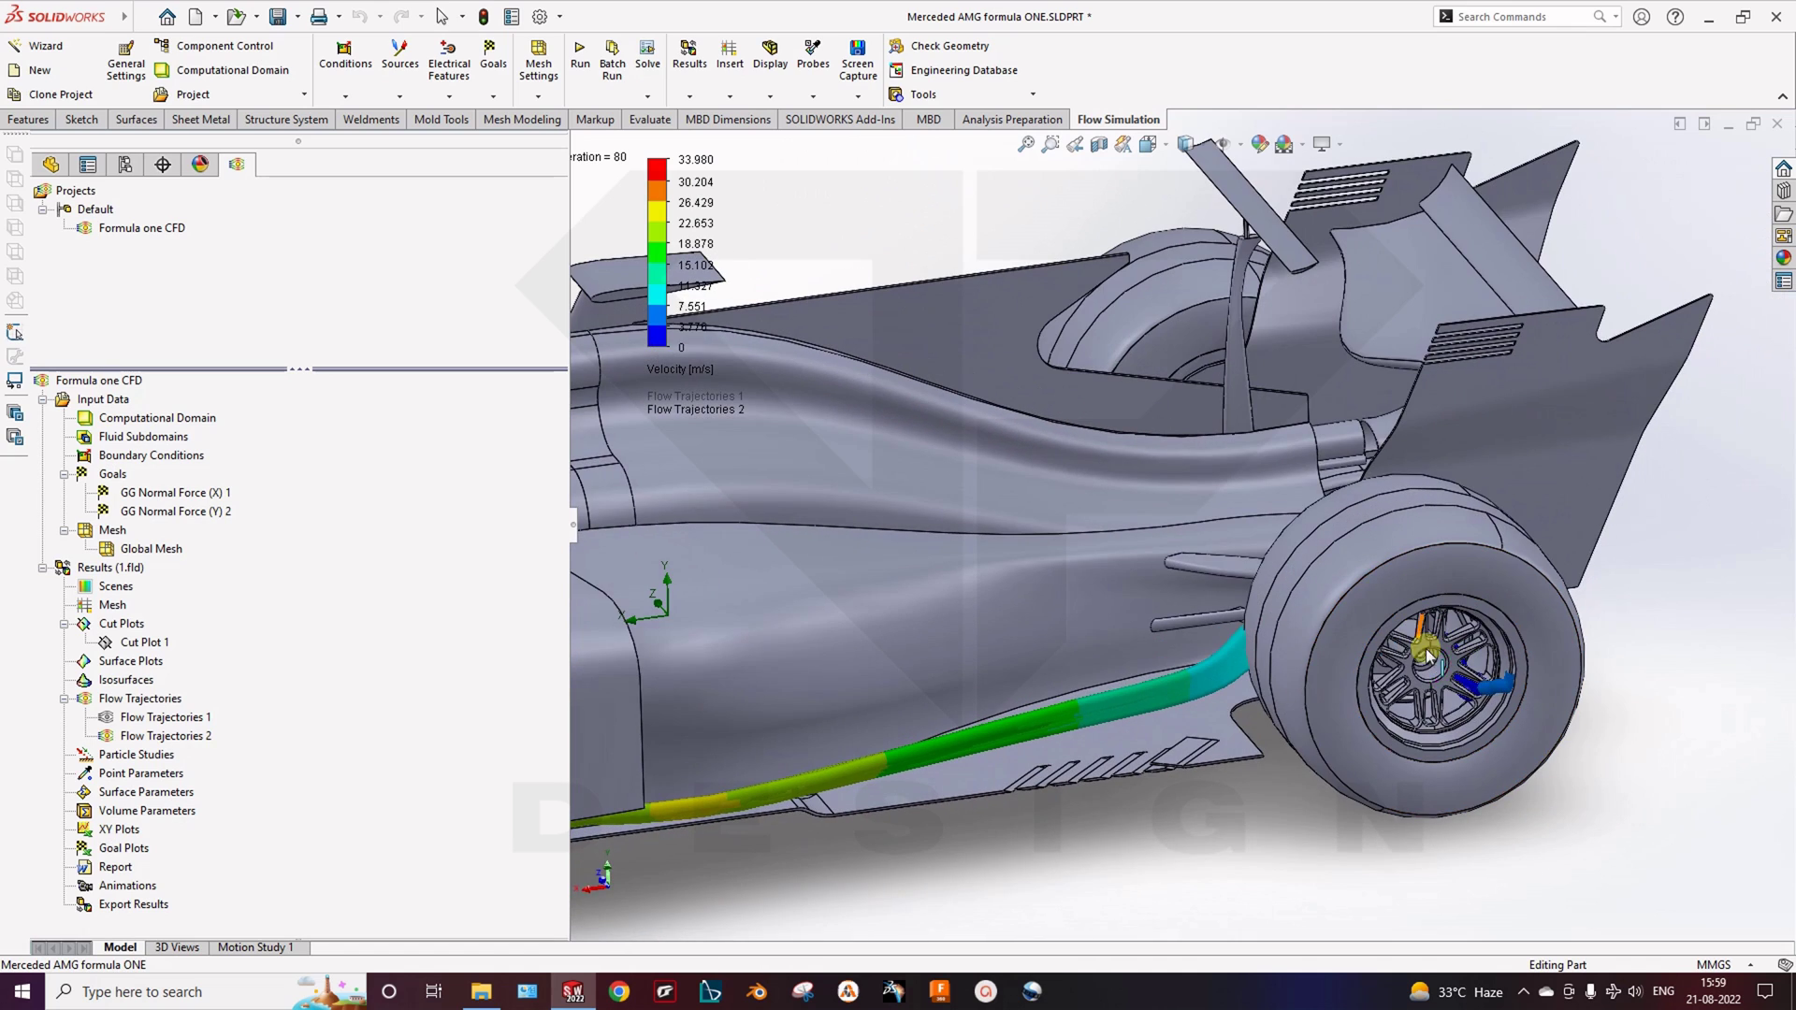
pyautogui.scroll(3, 1296, 663)
pyautogui.scroll(-4, 1295, 663)
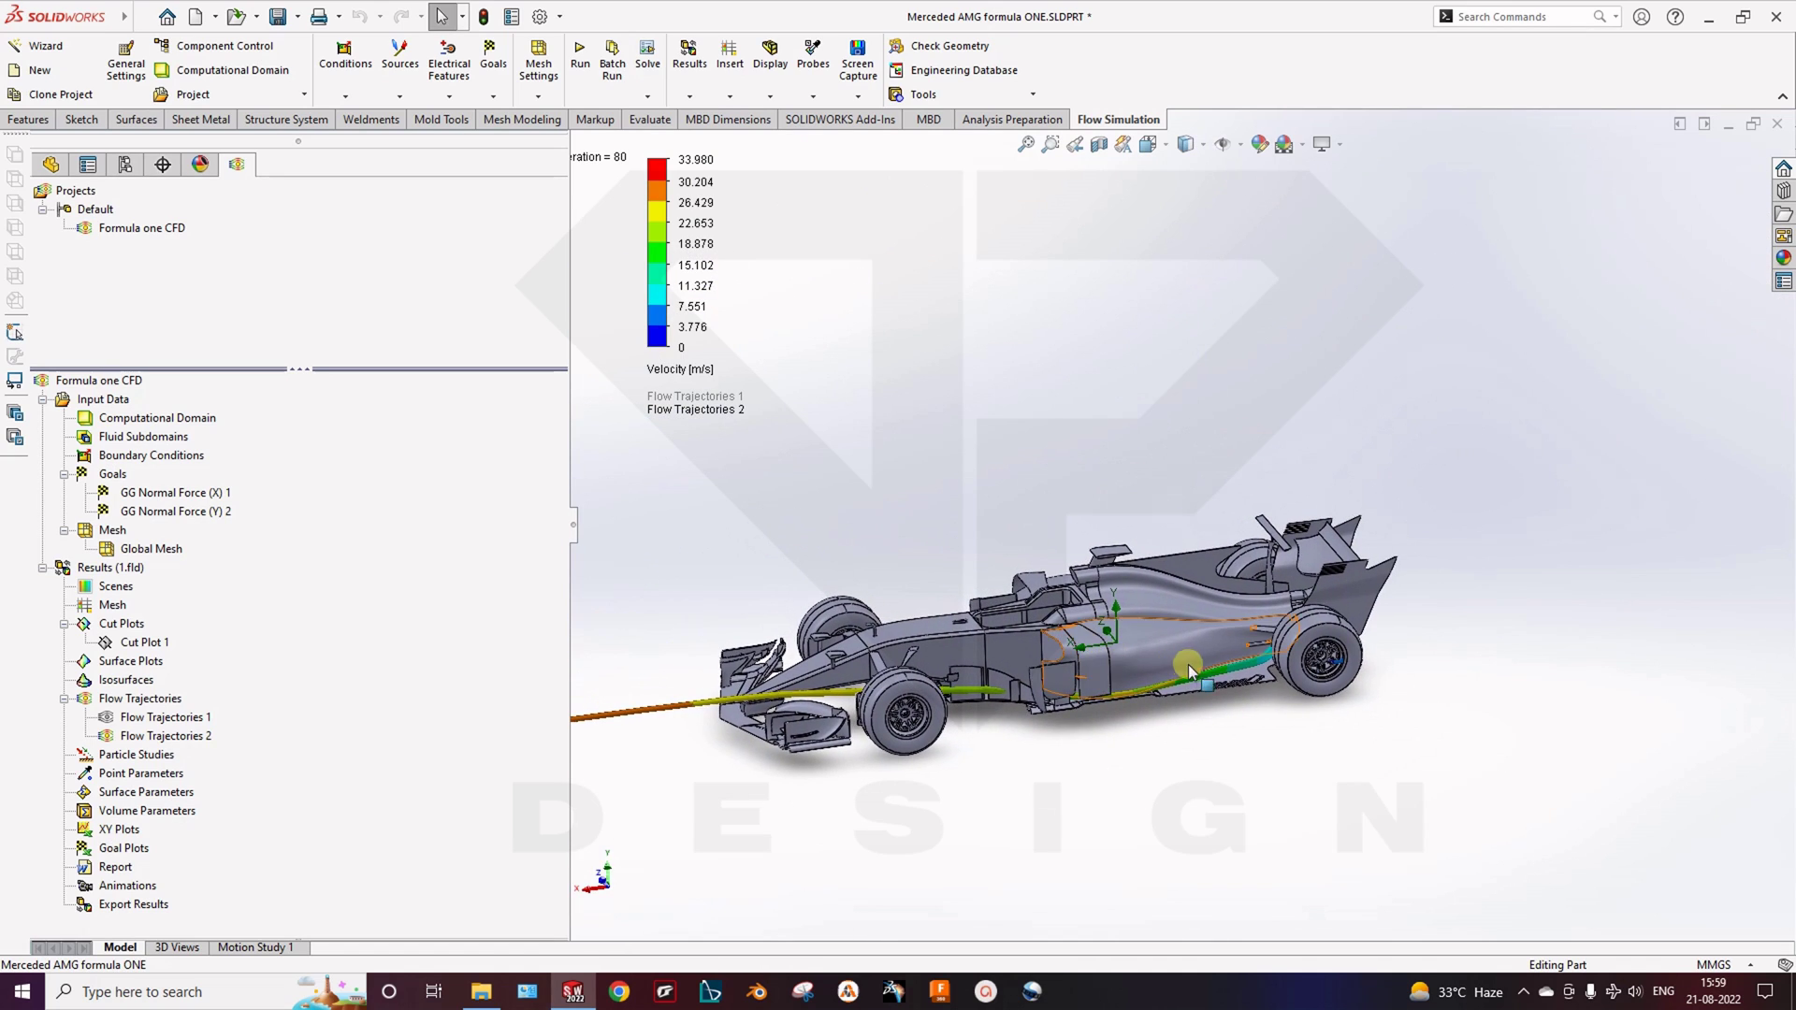
# Open the second flow trajectories plot for editing and clear its starting face selection
pyautogui.rightClick(159, 737)
pyautogui.click(222, 425)
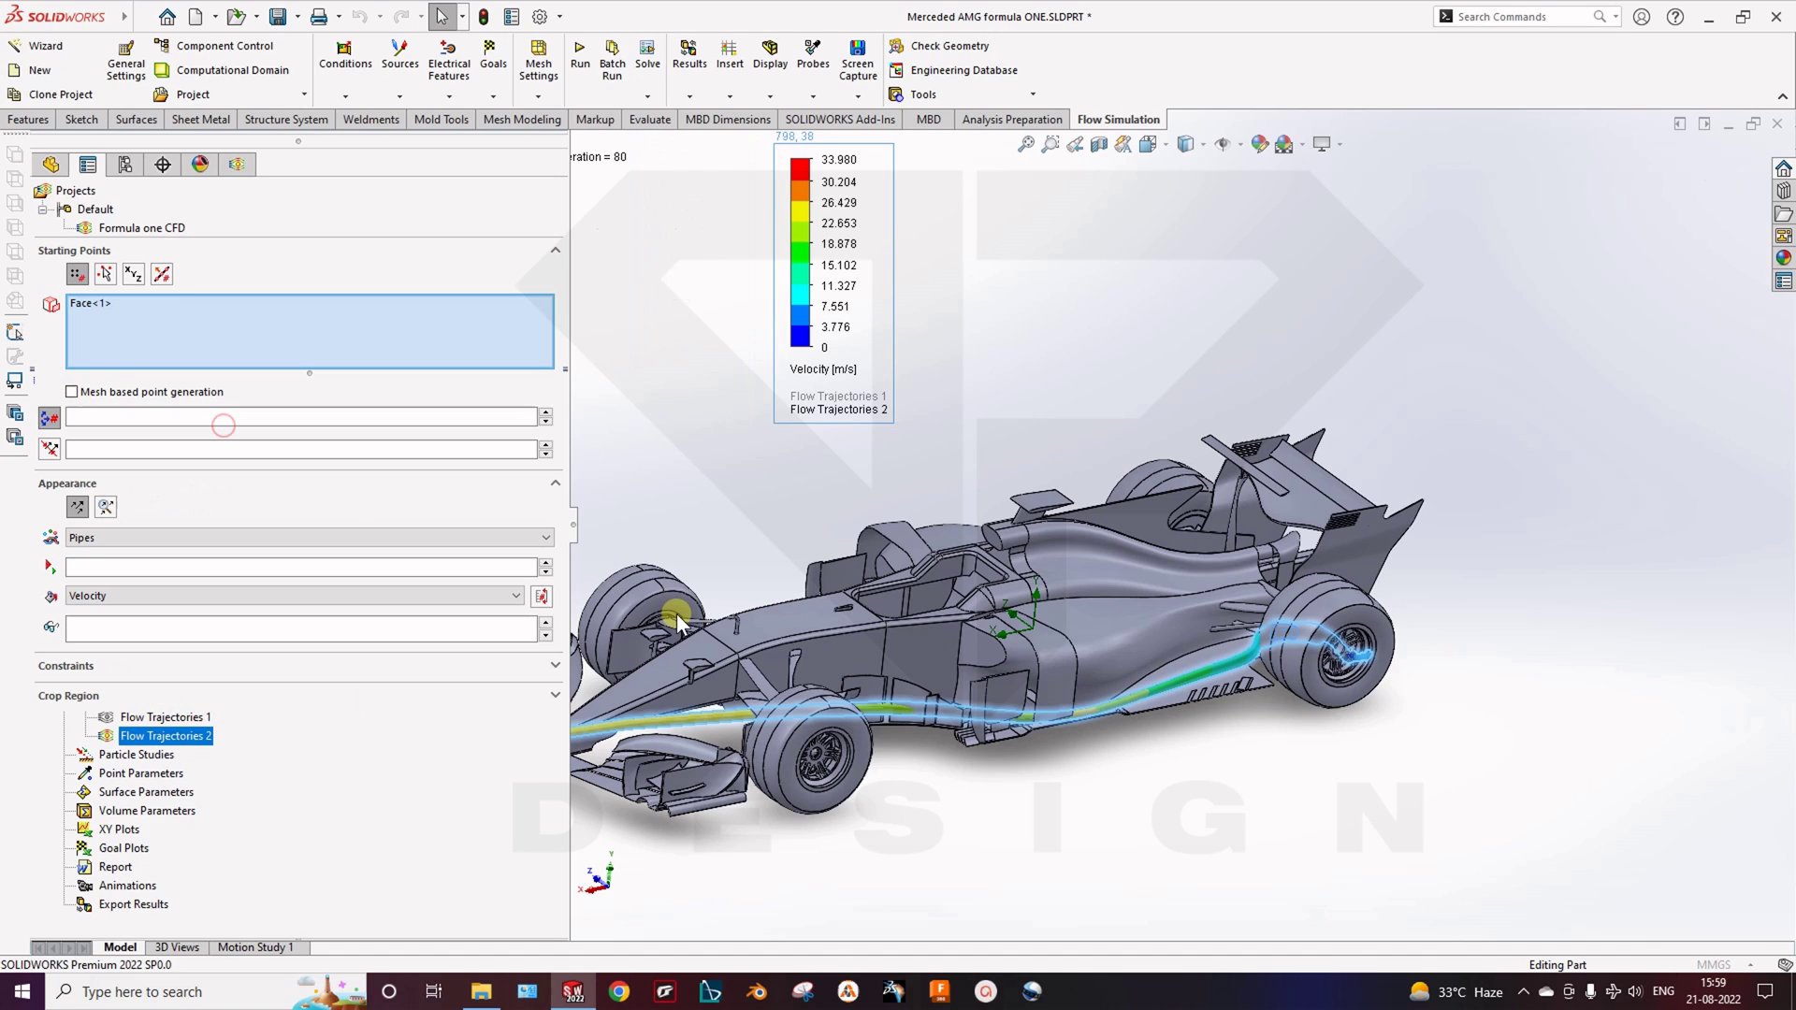
pyautogui.rightClick(163, 331)
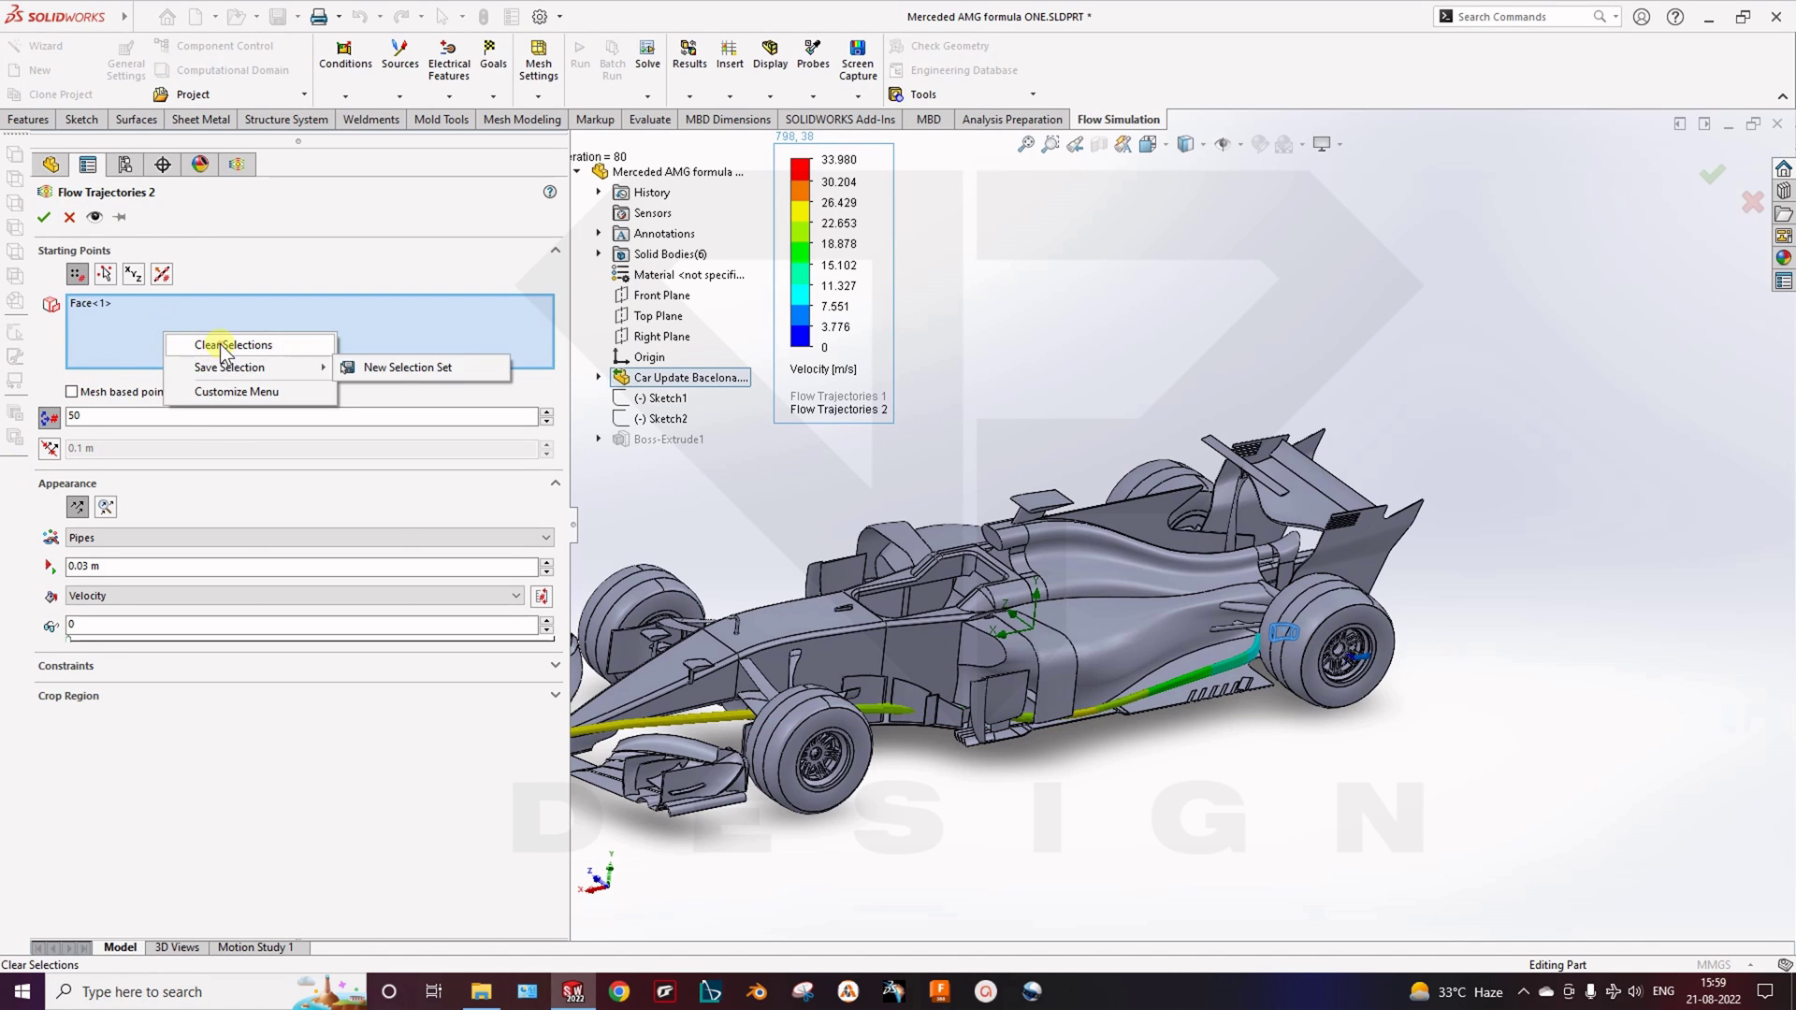
pyautogui.click(187, 344)
# Pick the rear wing faces and the small winglets above the engine cover as starting faces, set 100 points and update the plot
pyautogui.moveTo(1386, 544); pyautogui.dragTo(1371, 619, button='middle')
pyautogui.moveTo(1283, 425); pyautogui.dragTo(1207, 608, button='middle')
pyautogui.scroll(-4, 1350, 672)
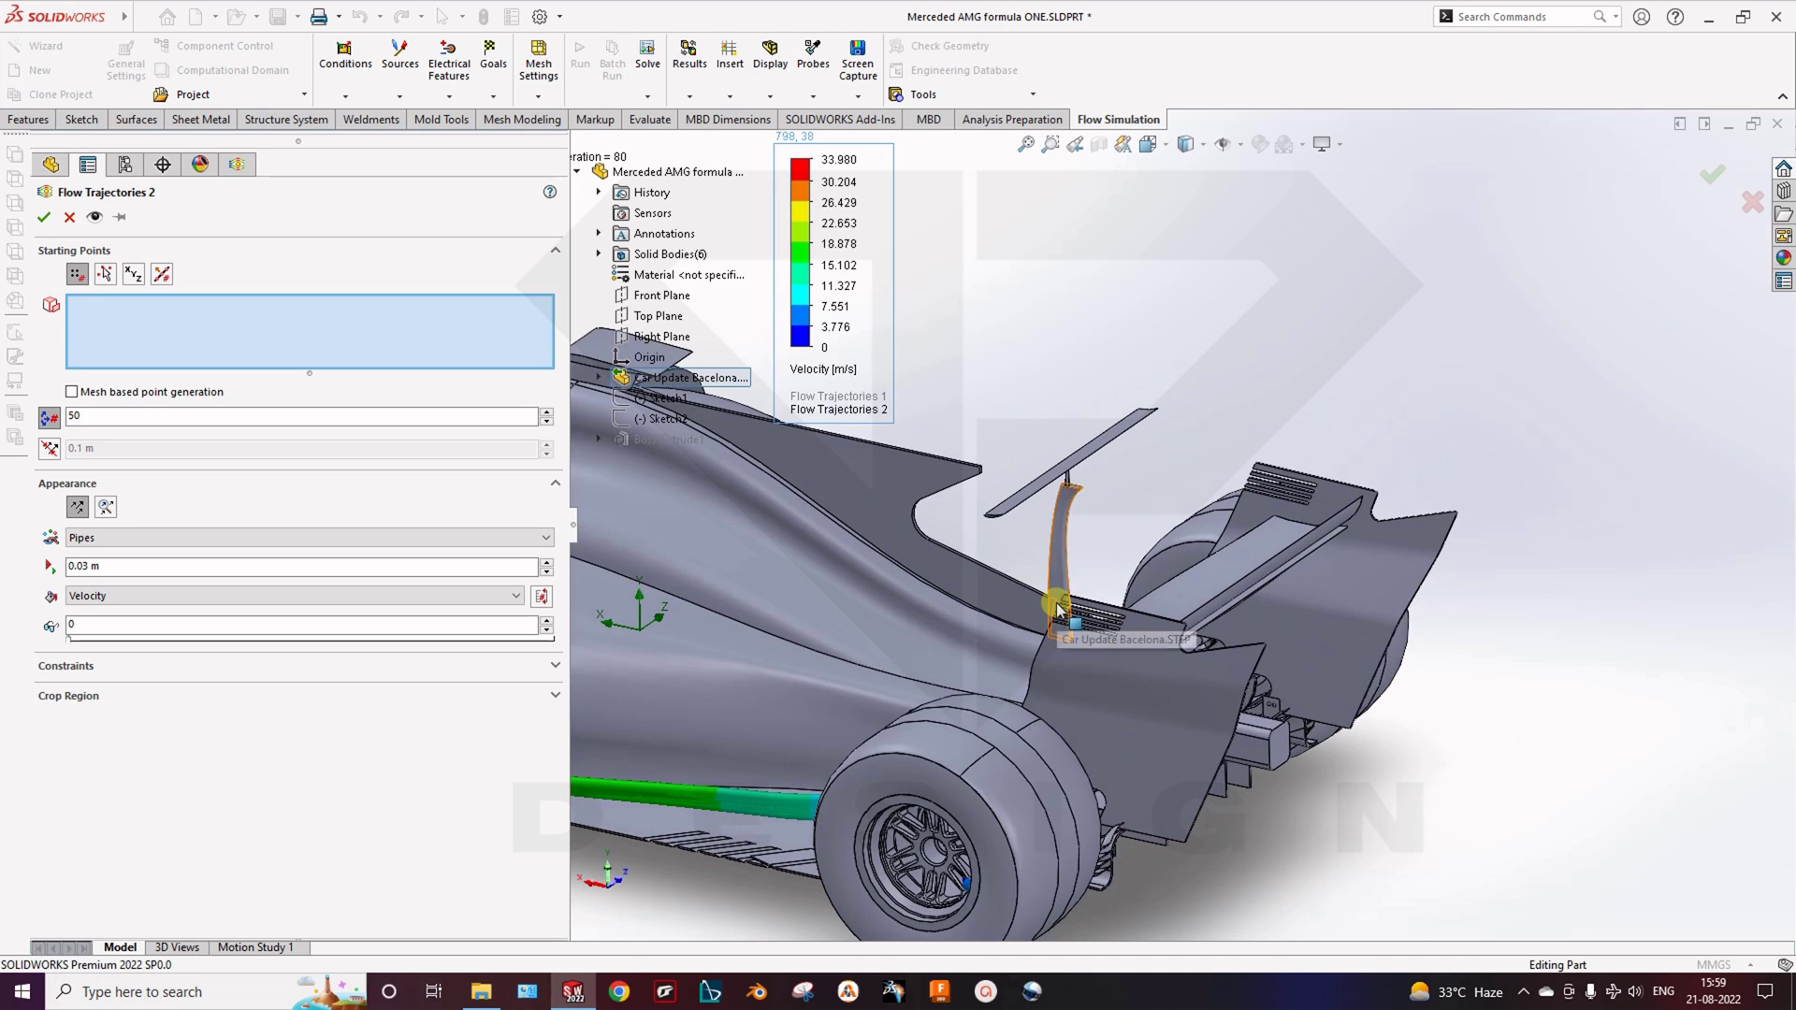
pyautogui.moveTo(1057, 608); pyautogui.dragTo(1142, 642, button='middle')
pyautogui.click(1195, 573)
pyautogui.click(1204, 576)
pyautogui.moveTo(1204, 576); pyautogui.dragTo(901, 397, button='middle')
pyautogui.click(1030, 374)
pyautogui.moveTo(1142, 489); pyautogui.dragTo(1338, 538, button='middle')
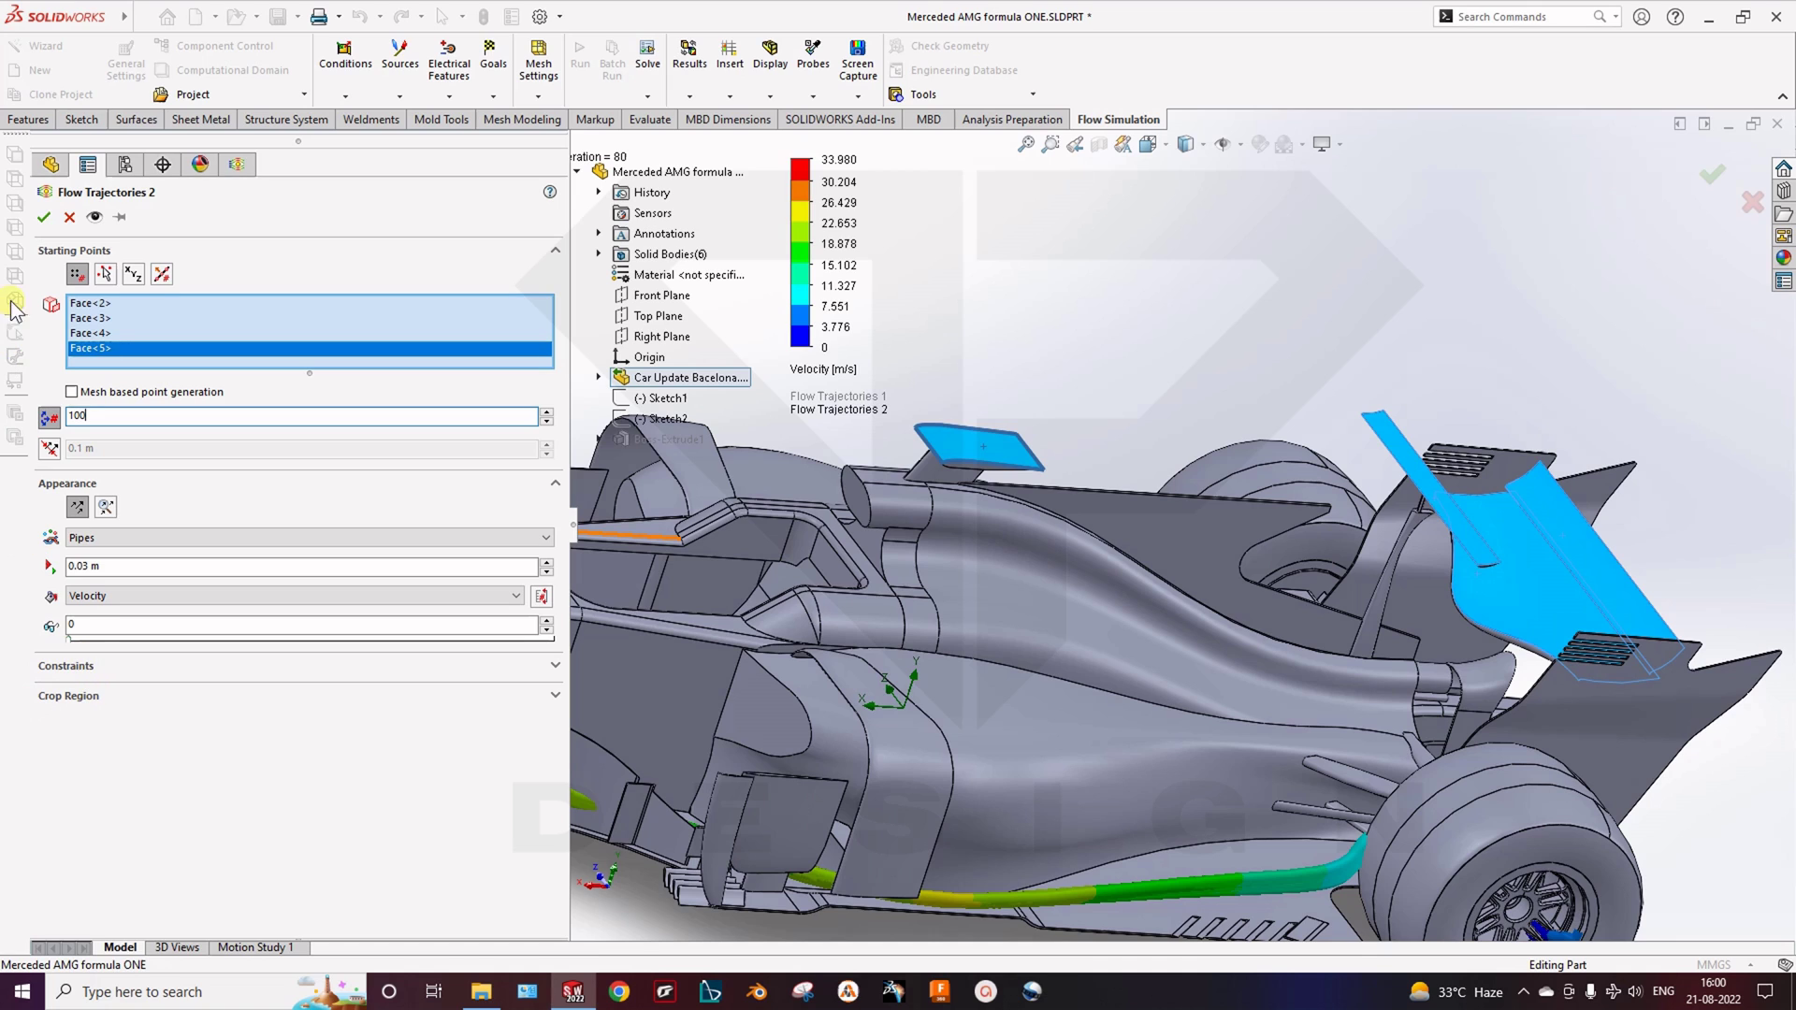
pyautogui.click(43, 220)
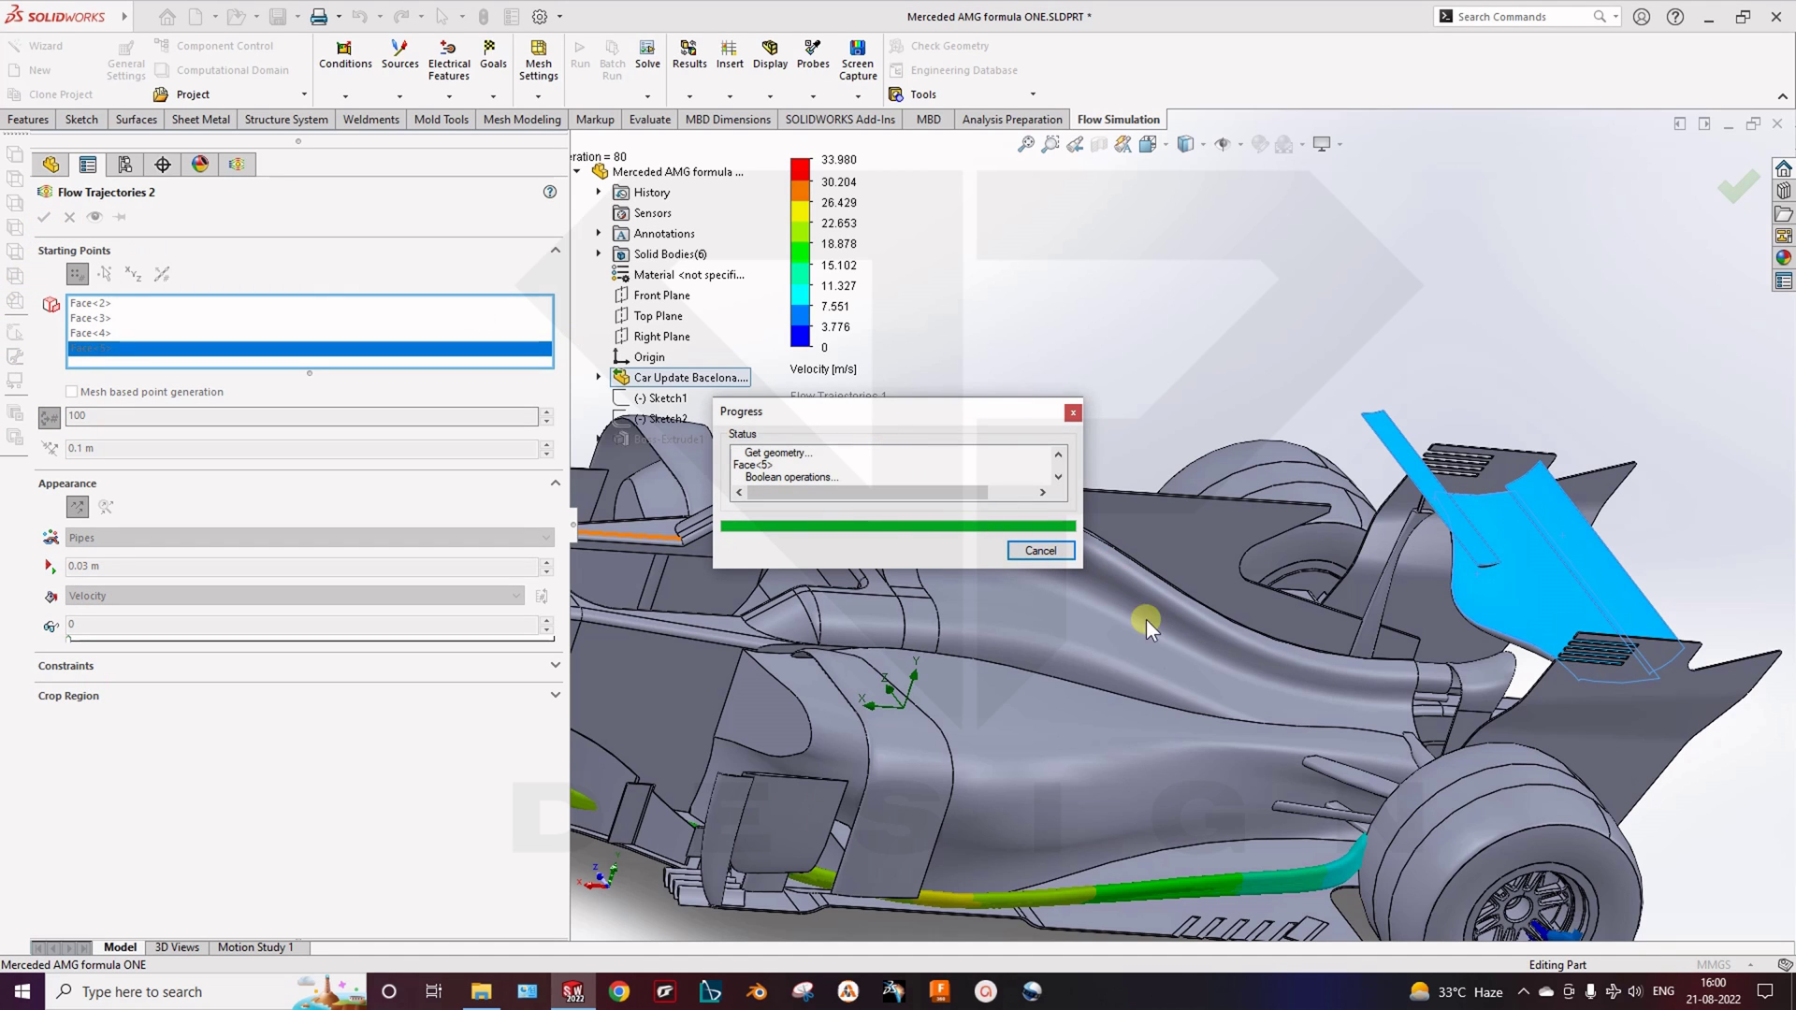
# View the updated wing trajectories head-on in the Right view
pyautogui.scroll(5, 1158, 666)
pyautogui.moveTo(957, 629); pyautogui.dragTo(1076, 706, button='middle')
pyautogui.press('space')
pyautogui.click(1031, 685)
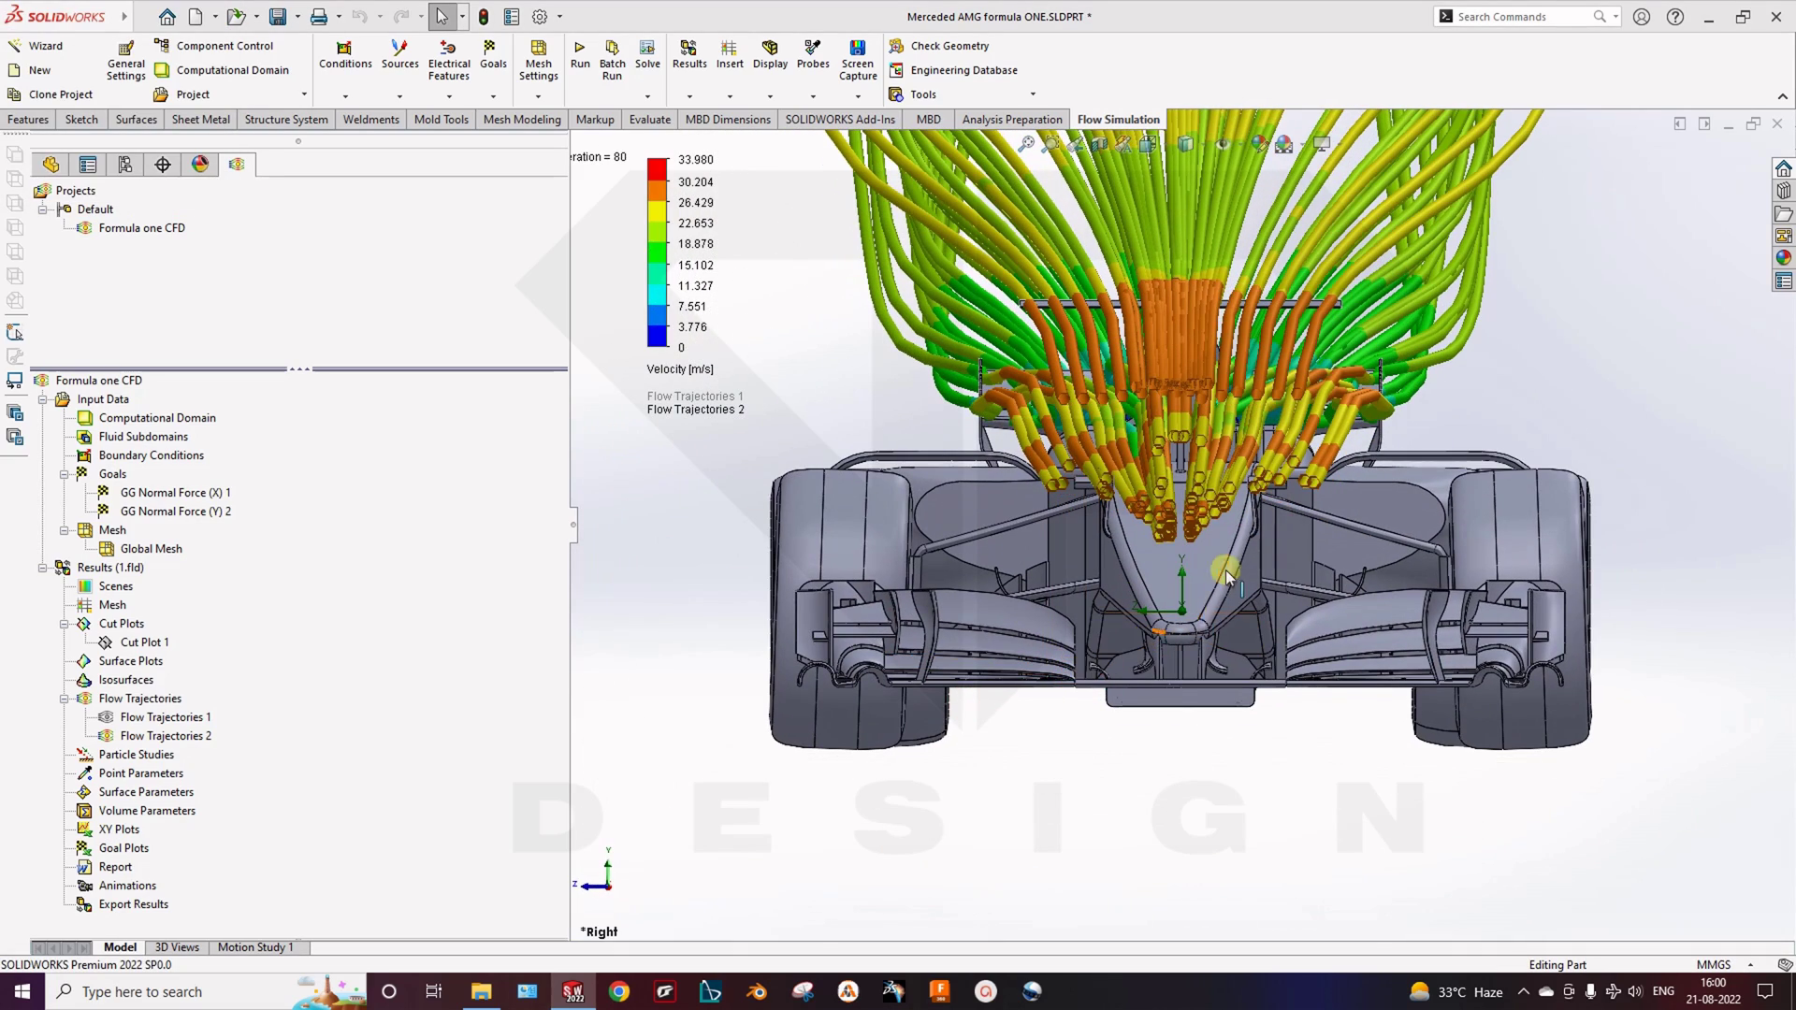
# Examine the wing trajectories from the front of the car and behind the rear wing
pyautogui.click(1036, 521)
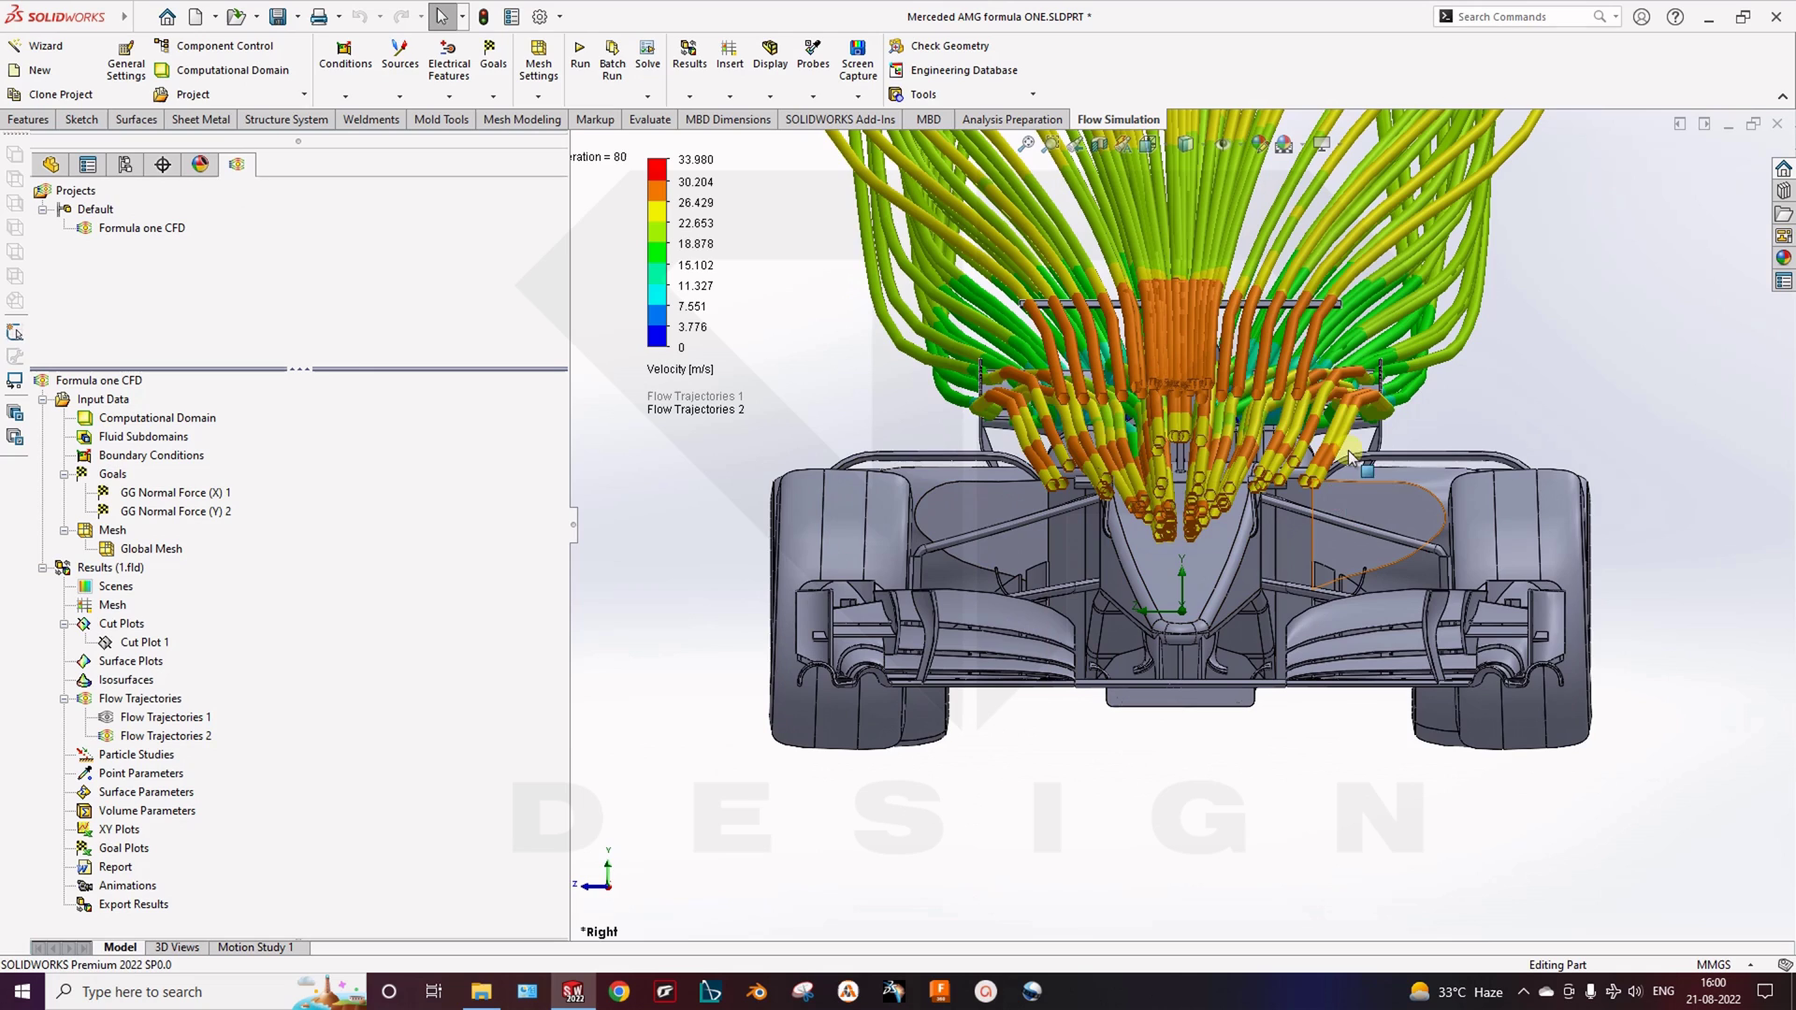
pyautogui.moveTo(1348, 465); pyautogui.dragTo(1294, 450, button='middle')
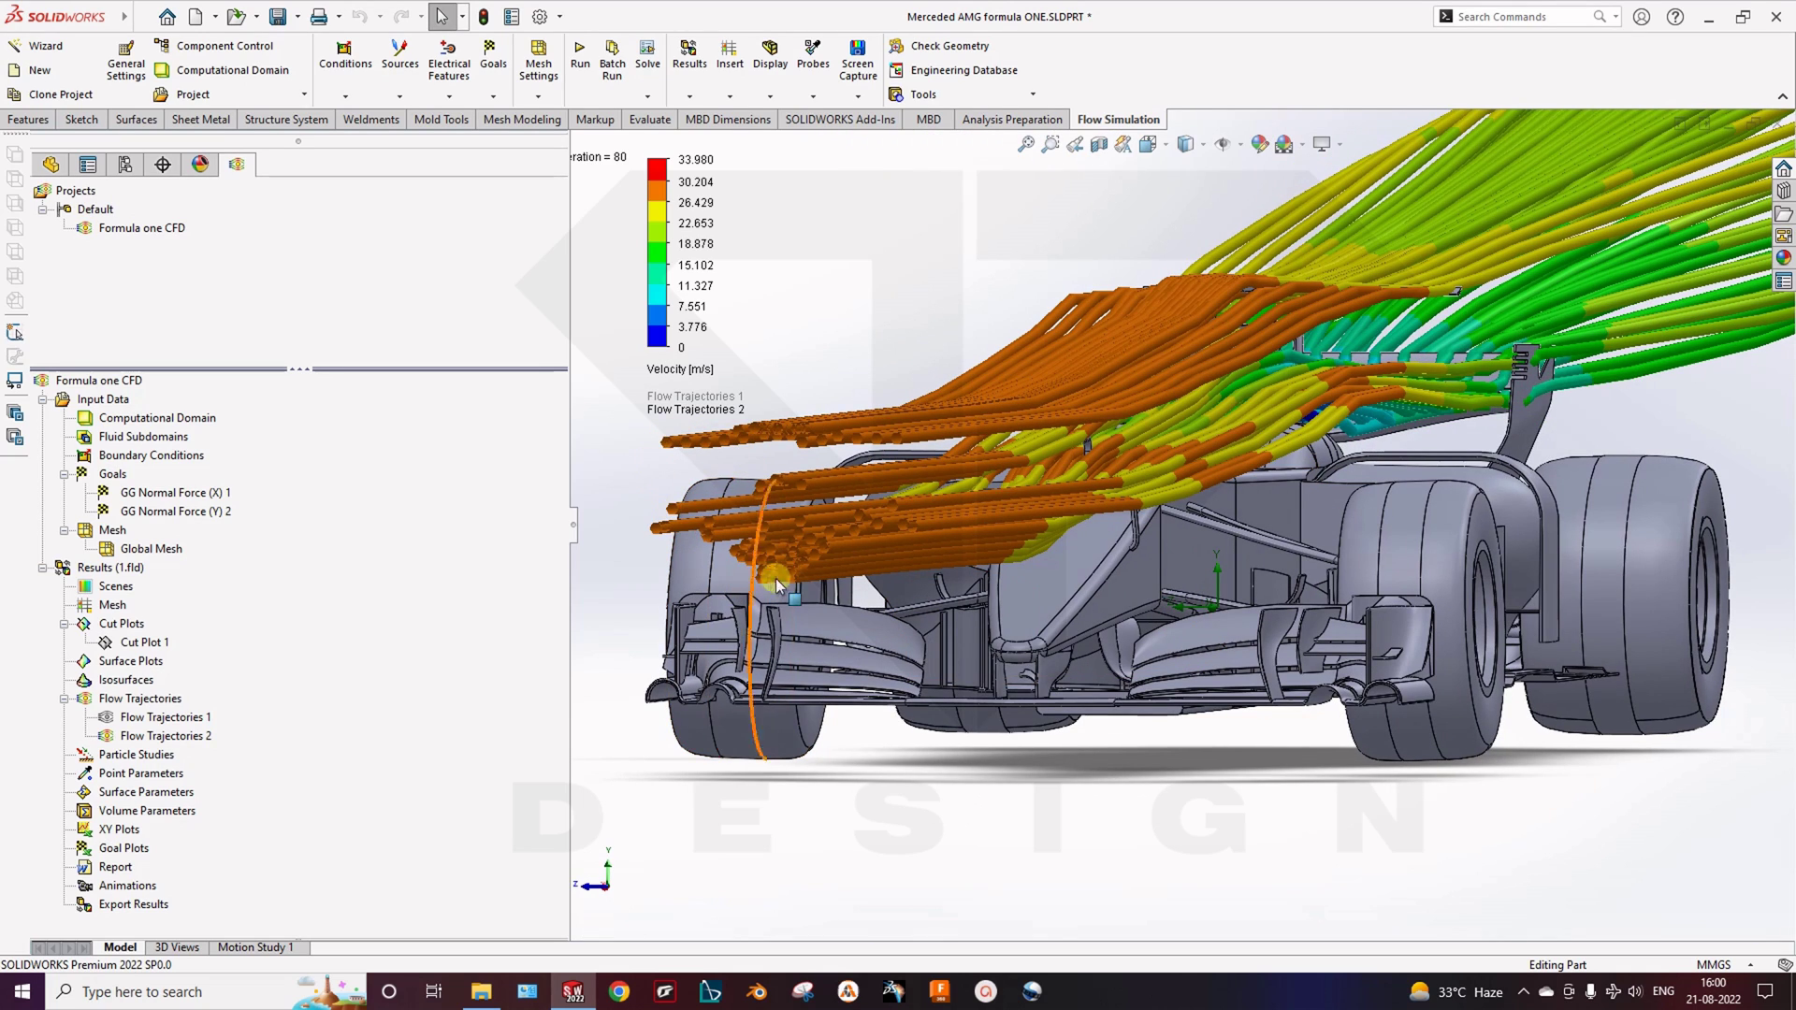
pyautogui.moveTo(927, 542); pyautogui.dragTo(655, 589, button='middle')
pyautogui.keyDown('ctrl'); pyautogui.moveTo(1460, 477); pyautogui.dragTo(1126, 508, button='middle'); pyautogui.keyUp('ctrl')
pyautogui.scroll(-2, 1138, 512)
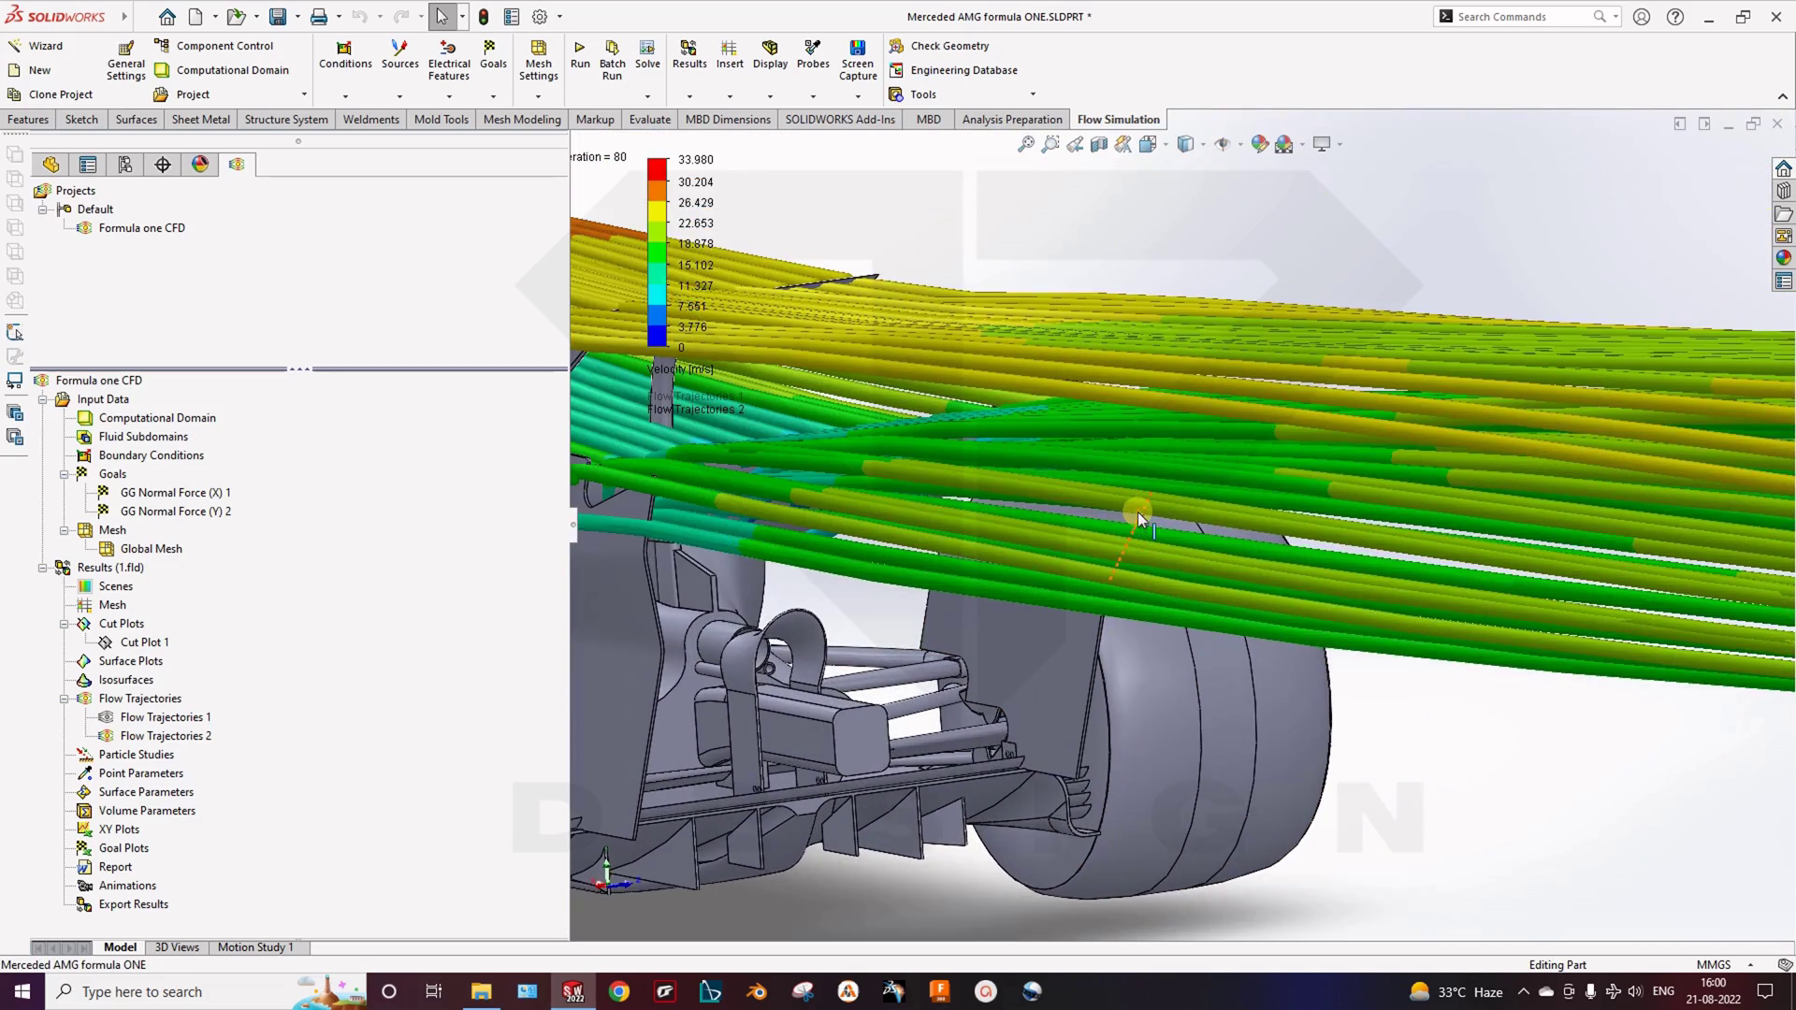
pyautogui.scroll(4, 973, 555)
pyautogui.moveTo(973, 556); pyautogui.dragTo(1076, 499, button='middle')
# Follow the wing trajectories in the Back view from the car downstream to the end of the wake
pyautogui.press('space')
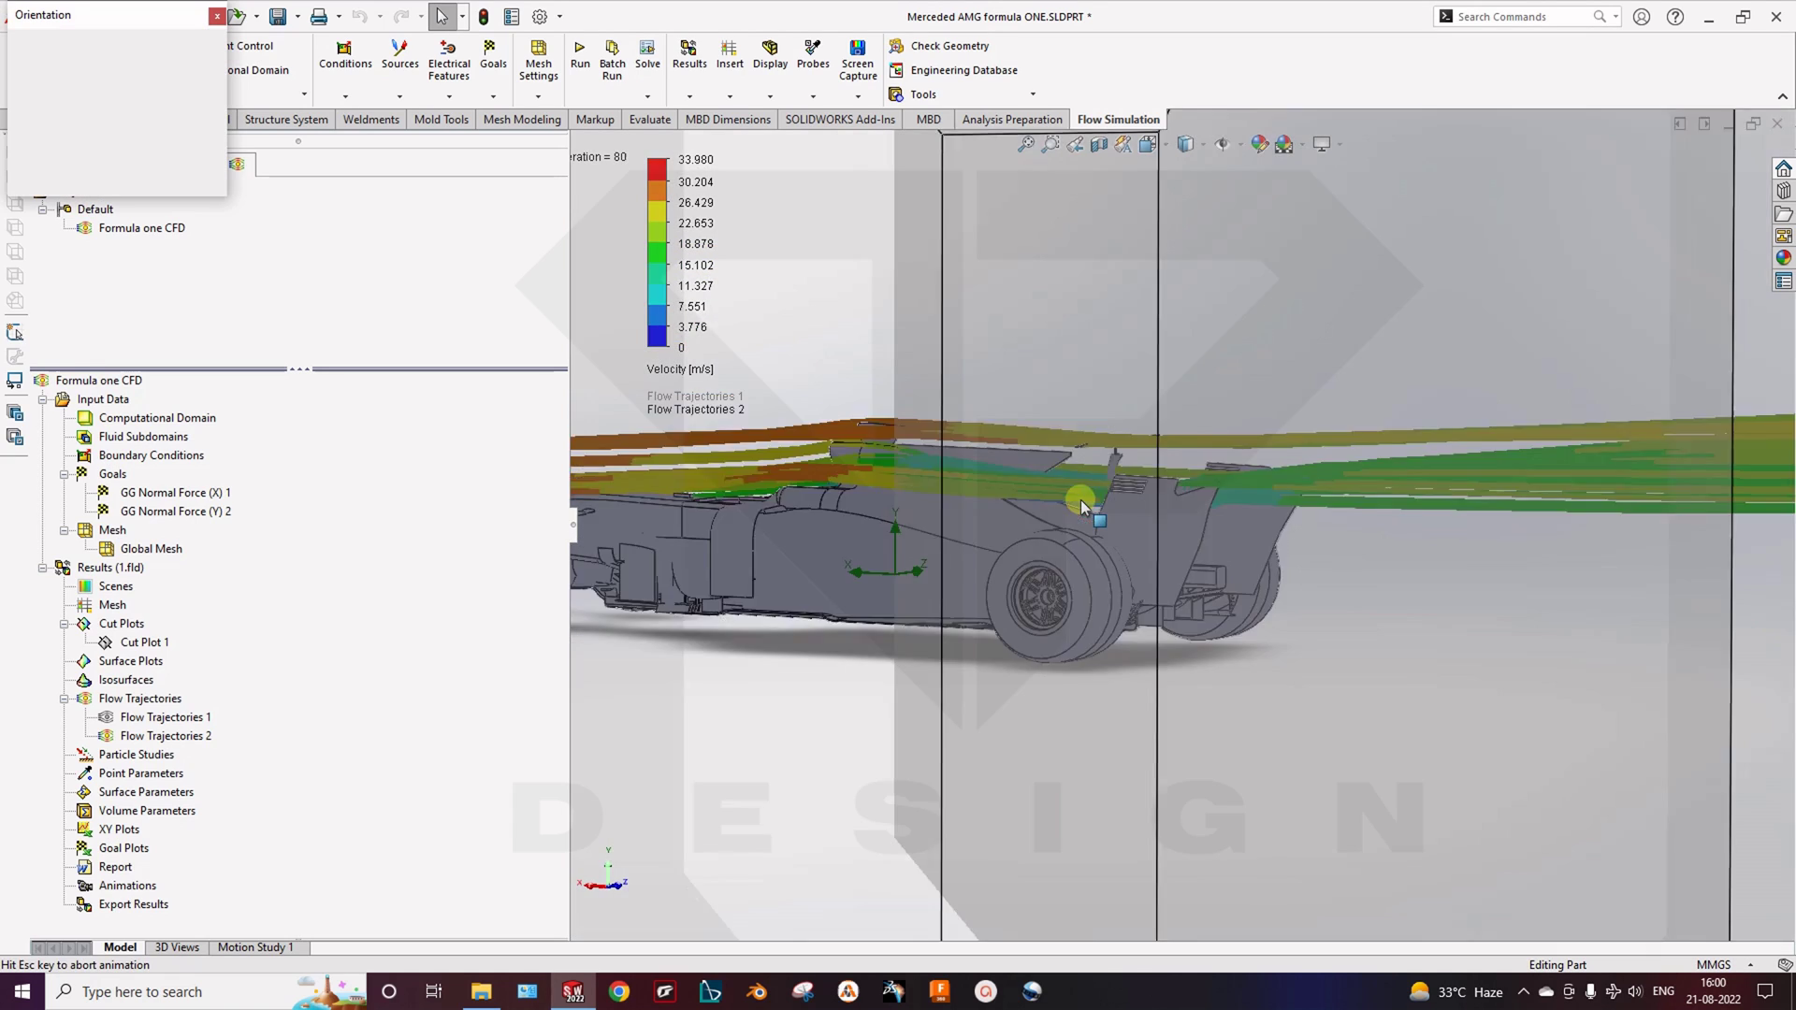
pyautogui.click(904, 588)
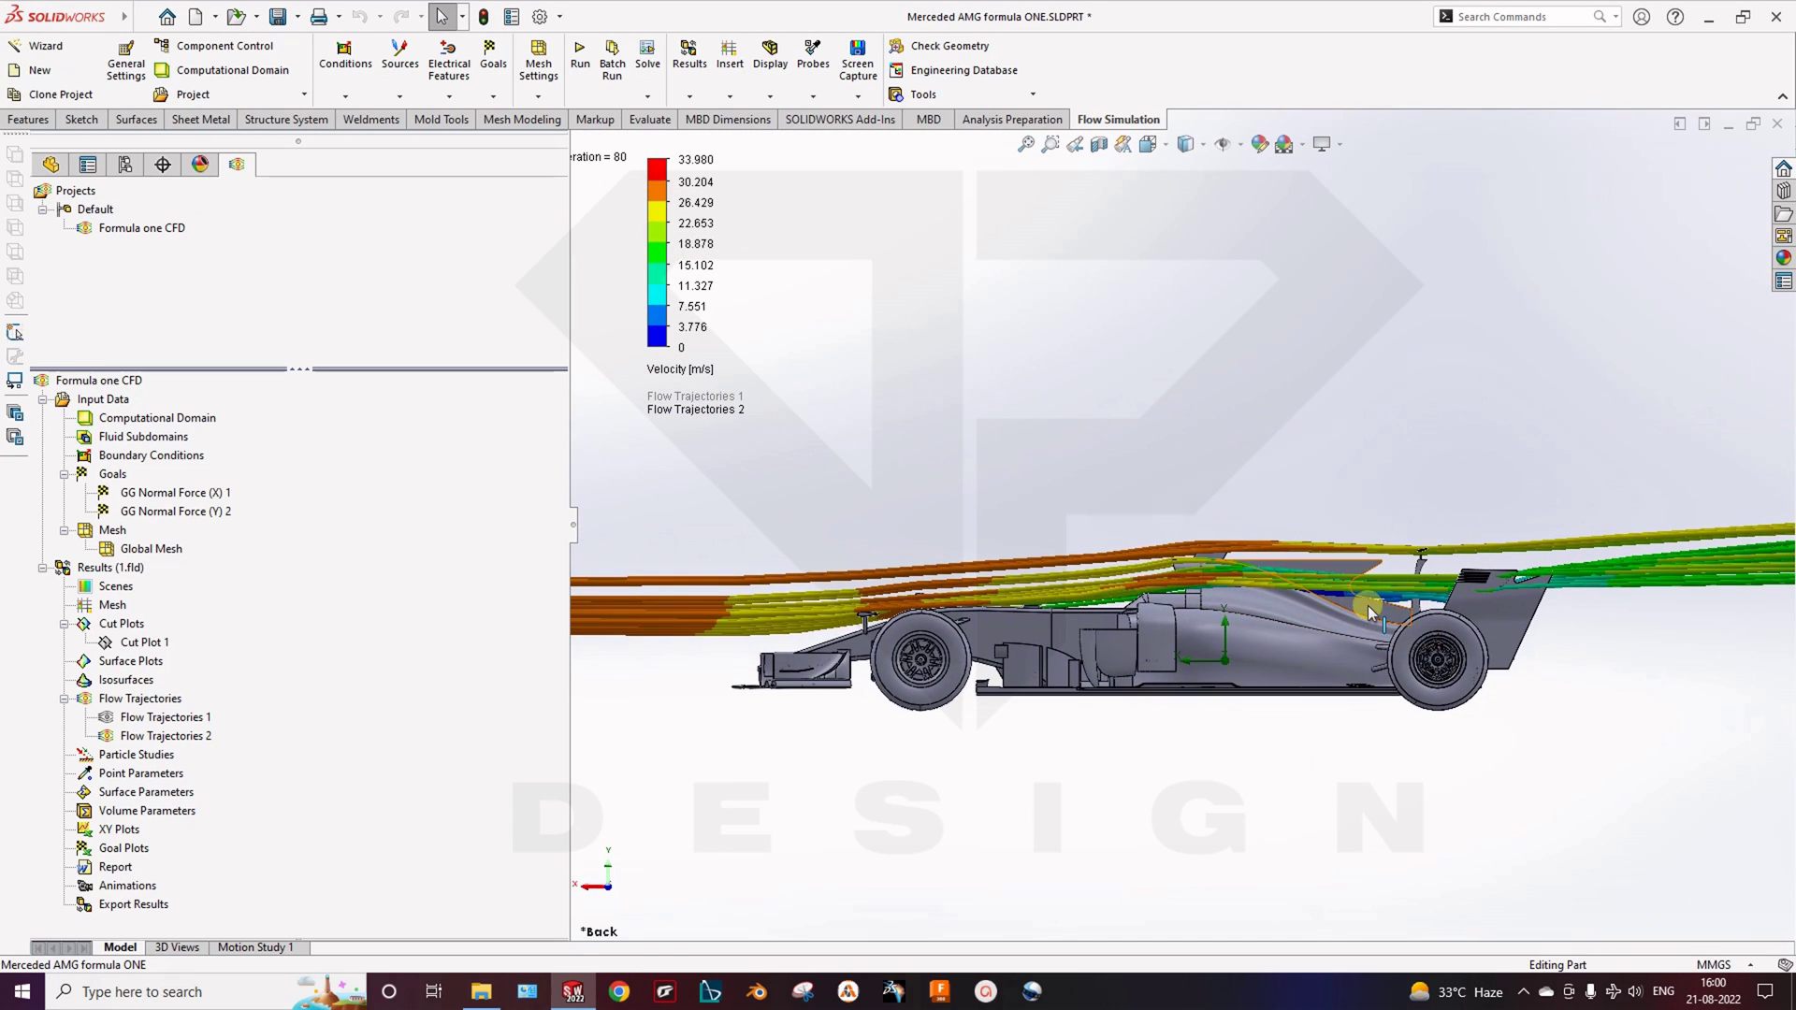
pyautogui.keyDown('ctrl'); pyautogui.moveTo(1358, 606); pyautogui.dragTo(939, 642, button='middle'); pyautogui.keyUp('ctrl')
pyautogui.keyDown('ctrl'); pyautogui.moveTo(1422, 546); pyautogui.dragTo(1011, 597, button='middle'); pyautogui.keyUp('ctrl')
pyautogui.keyDown('ctrl'); pyautogui.moveTo(1310, 599); pyautogui.dragTo(1048, 590, button='middle'); pyautogui.keyUp('ctrl')
pyautogui.keyDown('ctrl'); pyautogui.moveTo(1478, 585); pyautogui.dragTo(1165, 629, button='middle'); pyautogui.keyUp('ctrl')
pyautogui.keyDown('ctrl'); pyautogui.moveTo(1537, 612); pyautogui.dragTo(1222, 629, button='middle'); pyautogui.keyUp('ctrl')
pyautogui.keyDown('ctrl'); pyautogui.moveTo(1623, 569); pyautogui.dragTo(1259, 595, button='middle'); pyautogui.keyUp('ctrl')
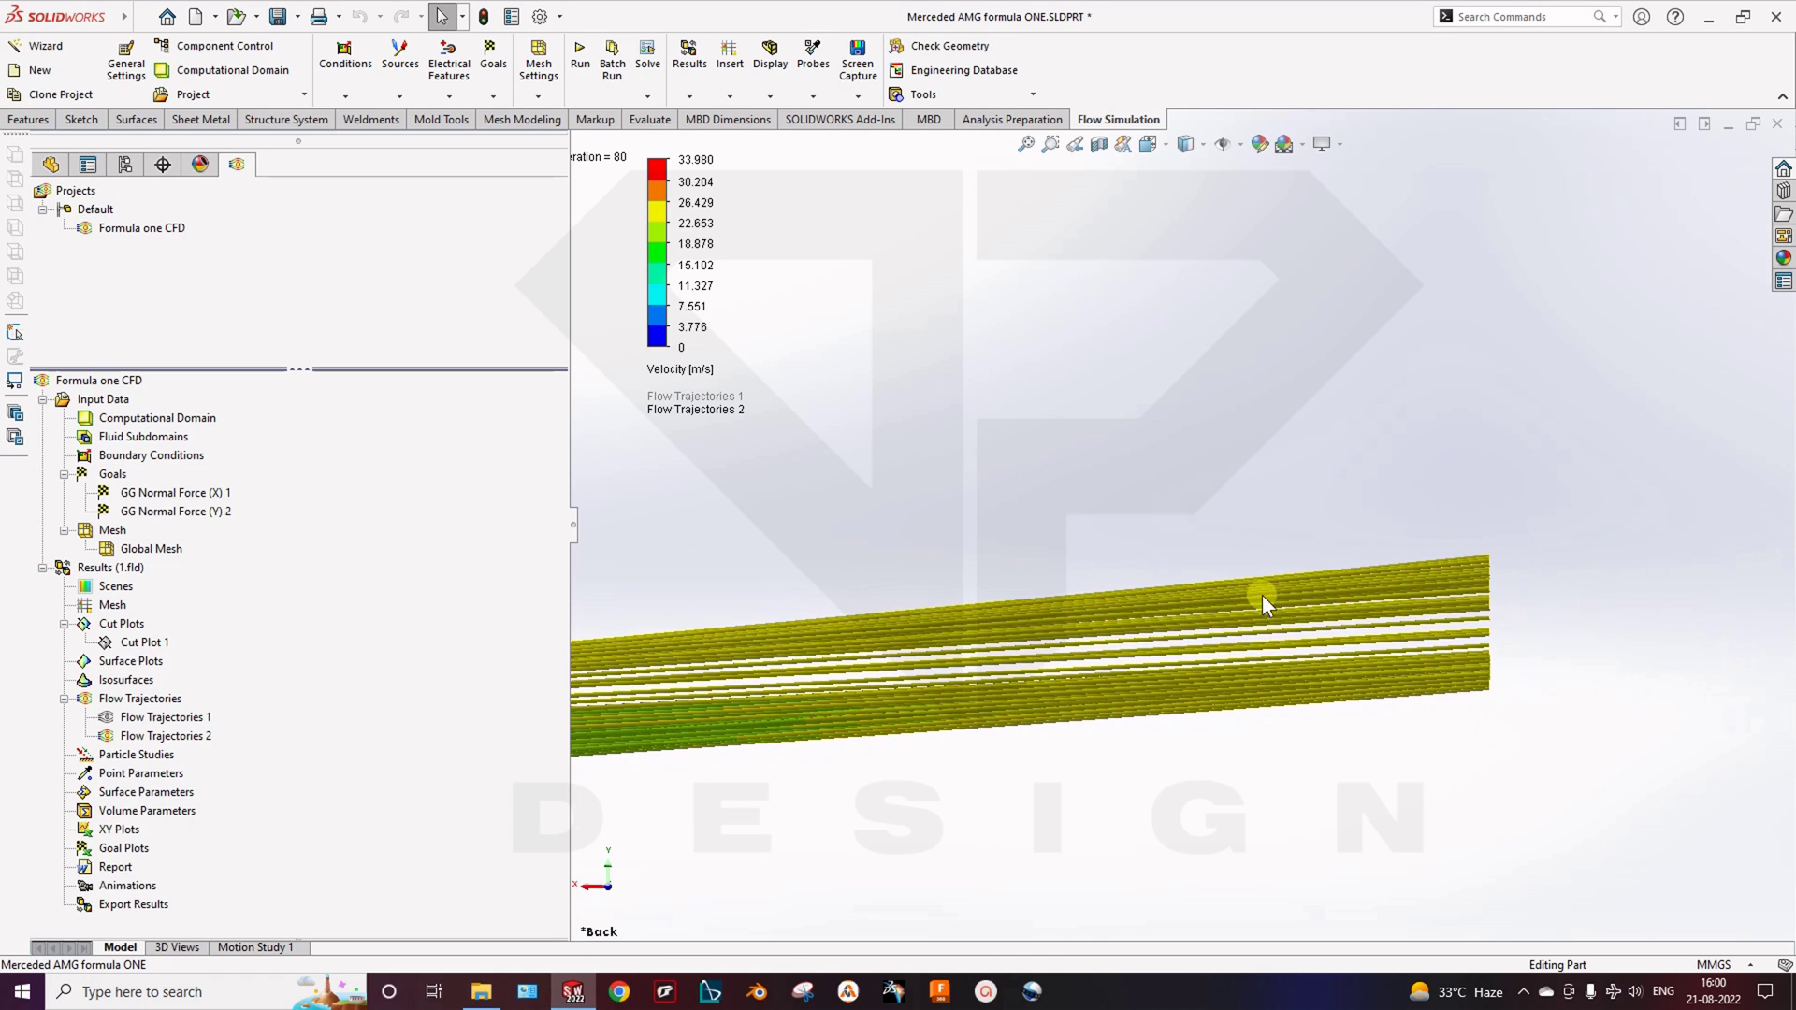
pyautogui.scroll(5, 1274, 592)
pyautogui.keyDown('ctrl'); pyautogui.moveTo(925, 518); pyautogui.dragTo(1534, 505, button='middle'); pyautogui.keyUp('ctrl')
pyautogui.keyDown('ctrl'); pyautogui.moveTo(1120, 620); pyautogui.dragTo(1244, 643, button='middle'); pyautogui.keyUp('ctrl')
pyautogui.scroll(-10, 1187, 648)
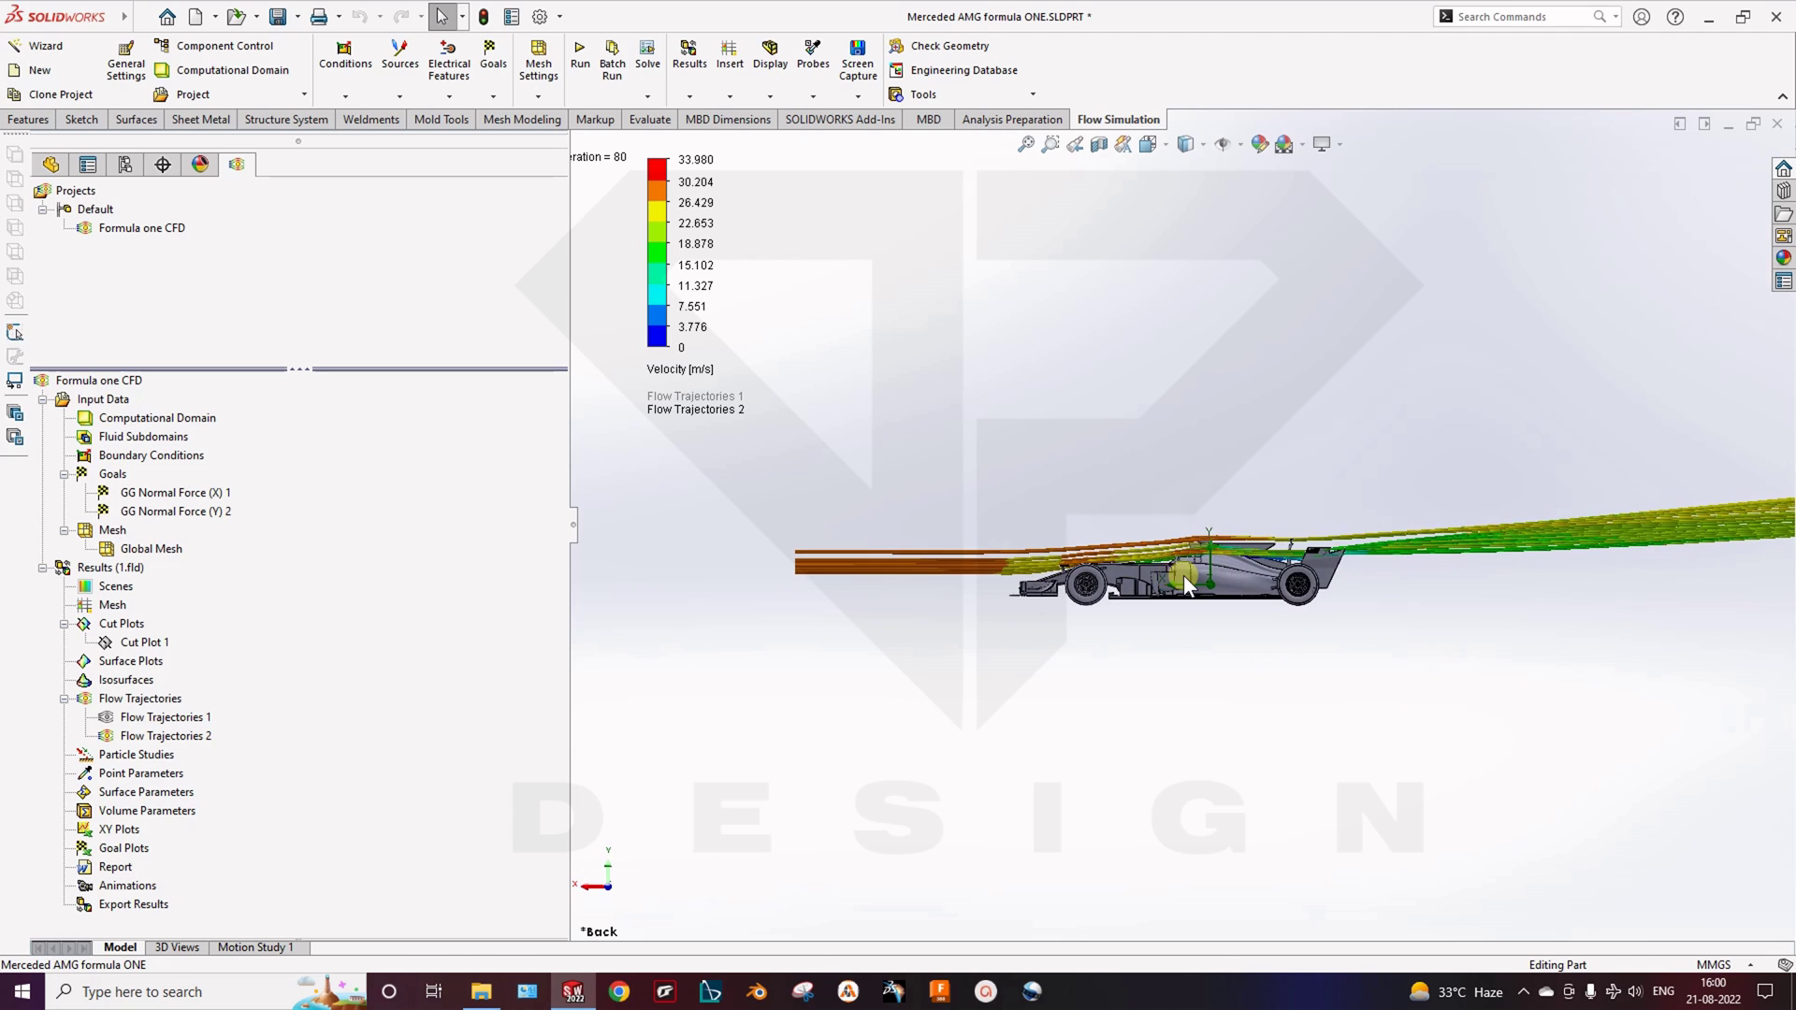
# Play the second flow trajectories plot as an animation in an angled view of the whole car
pyautogui.moveTo(1175, 580); pyautogui.dragTo(1219, 713, button='middle')
pyautogui.scroll(3, 1224, 715)
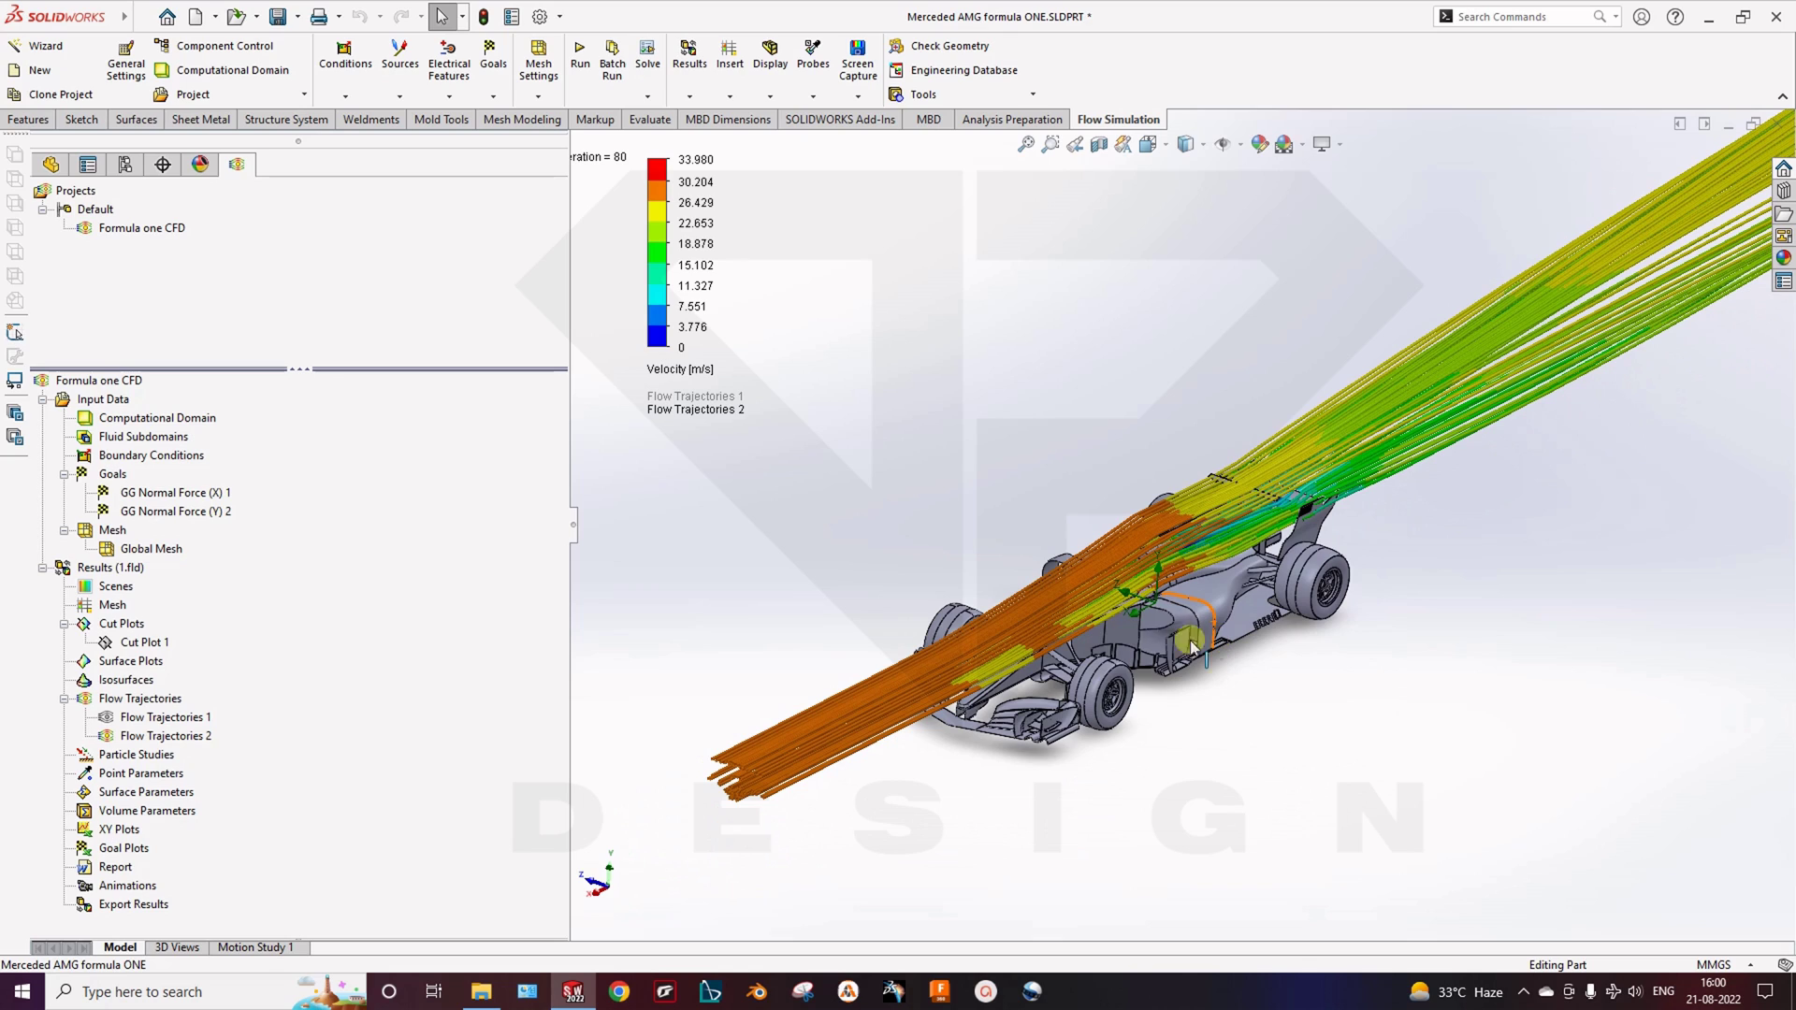
pyautogui.rightClick(123, 741)
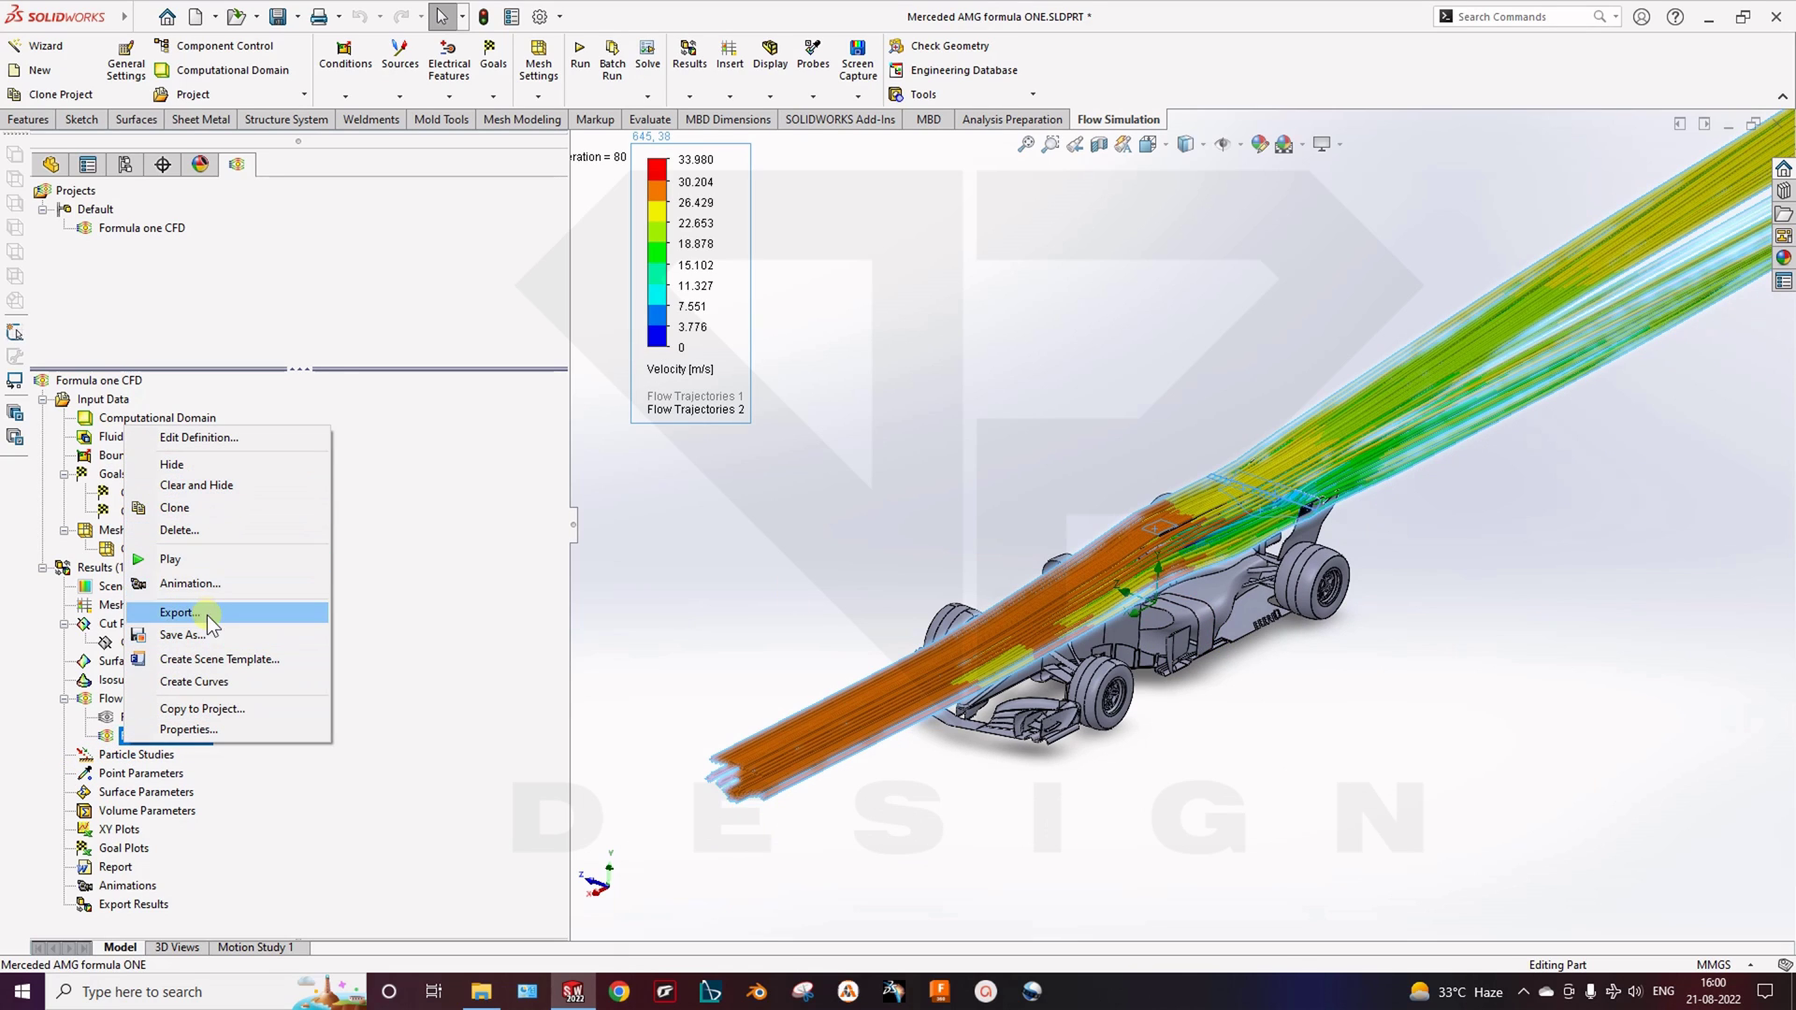
pyautogui.click(219, 559)
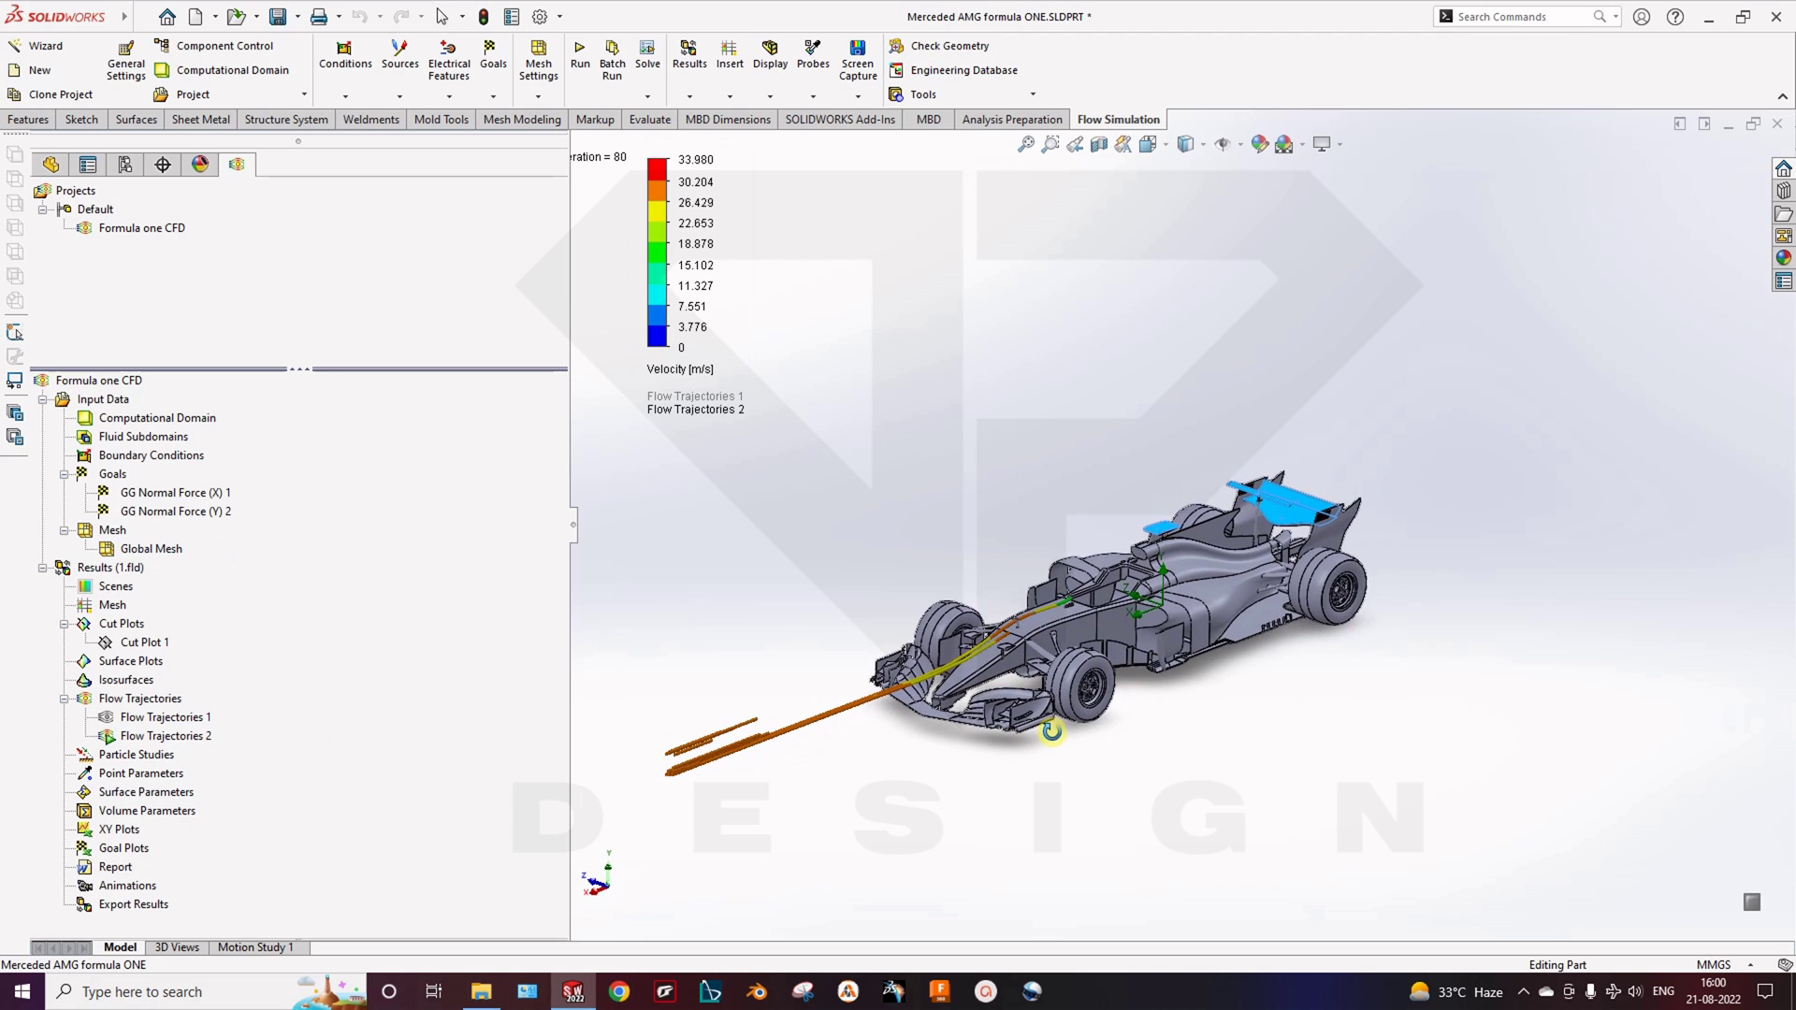
pyautogui.scroll(-3, 1021, 593)
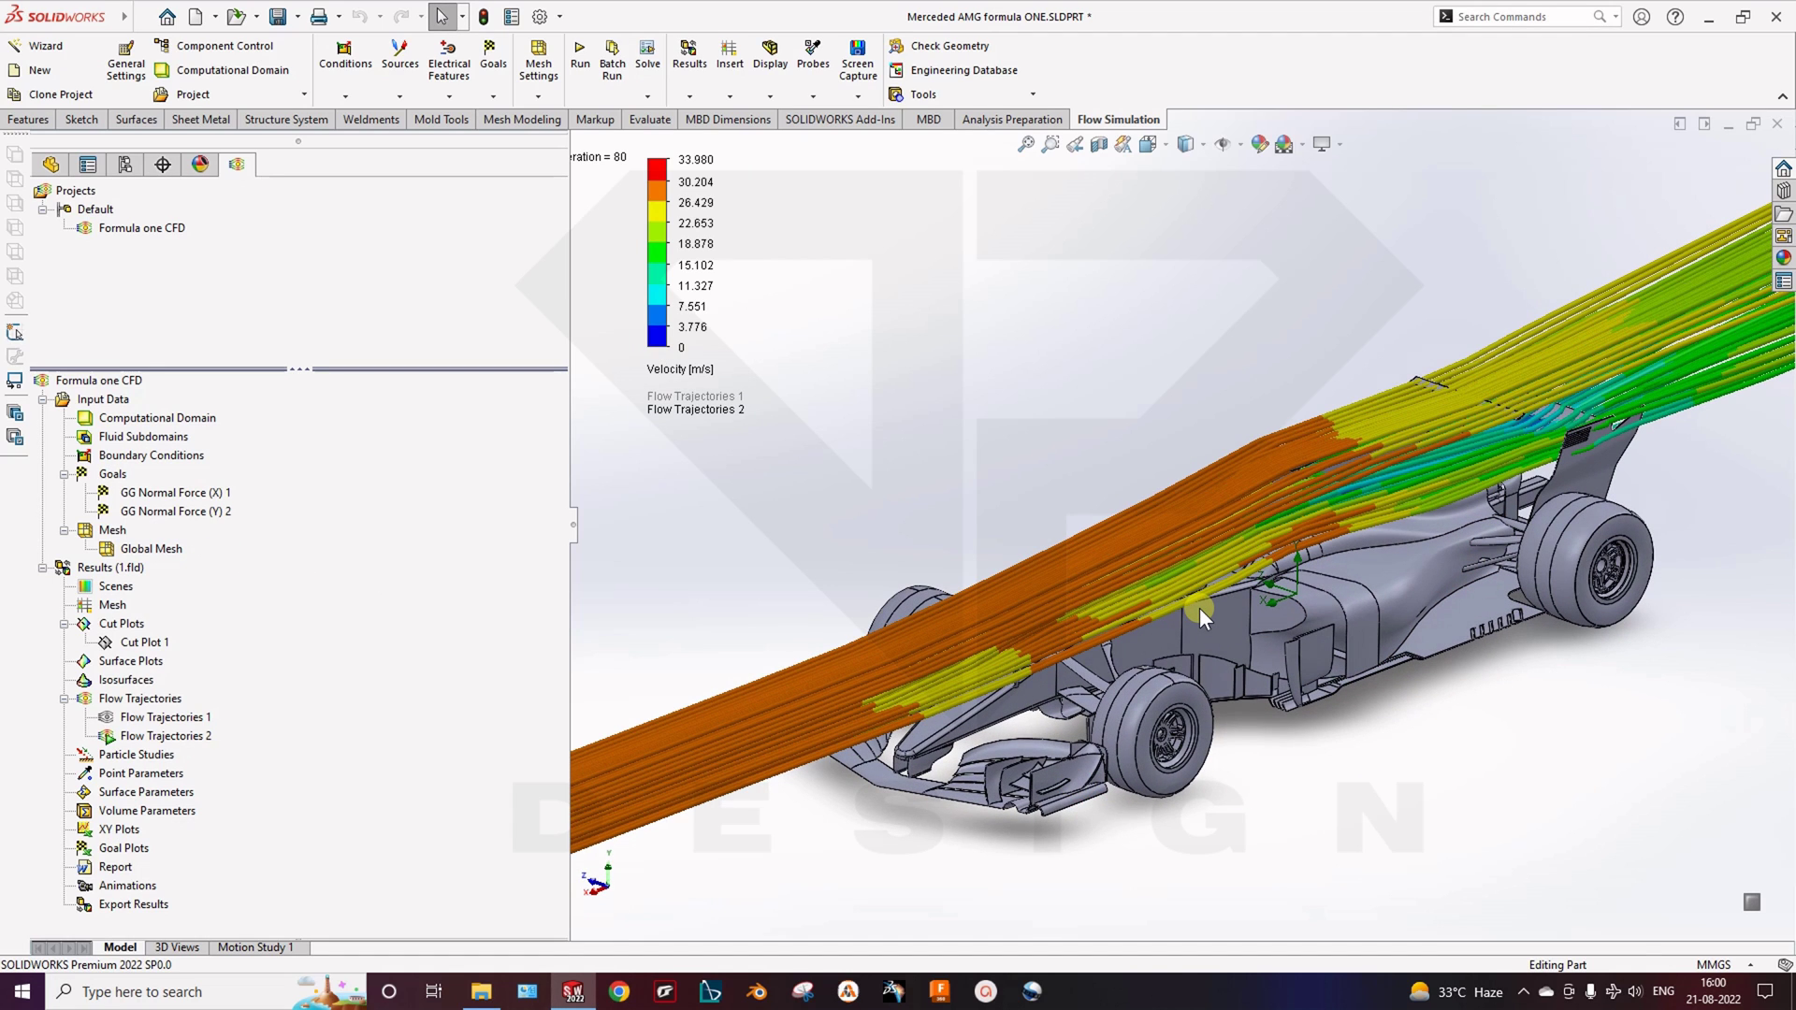
# Reopen the definition of Flow Trajectories 2 and remove all its rear wing and winglet starting faces
pyautogui.rightClick(178, 736)
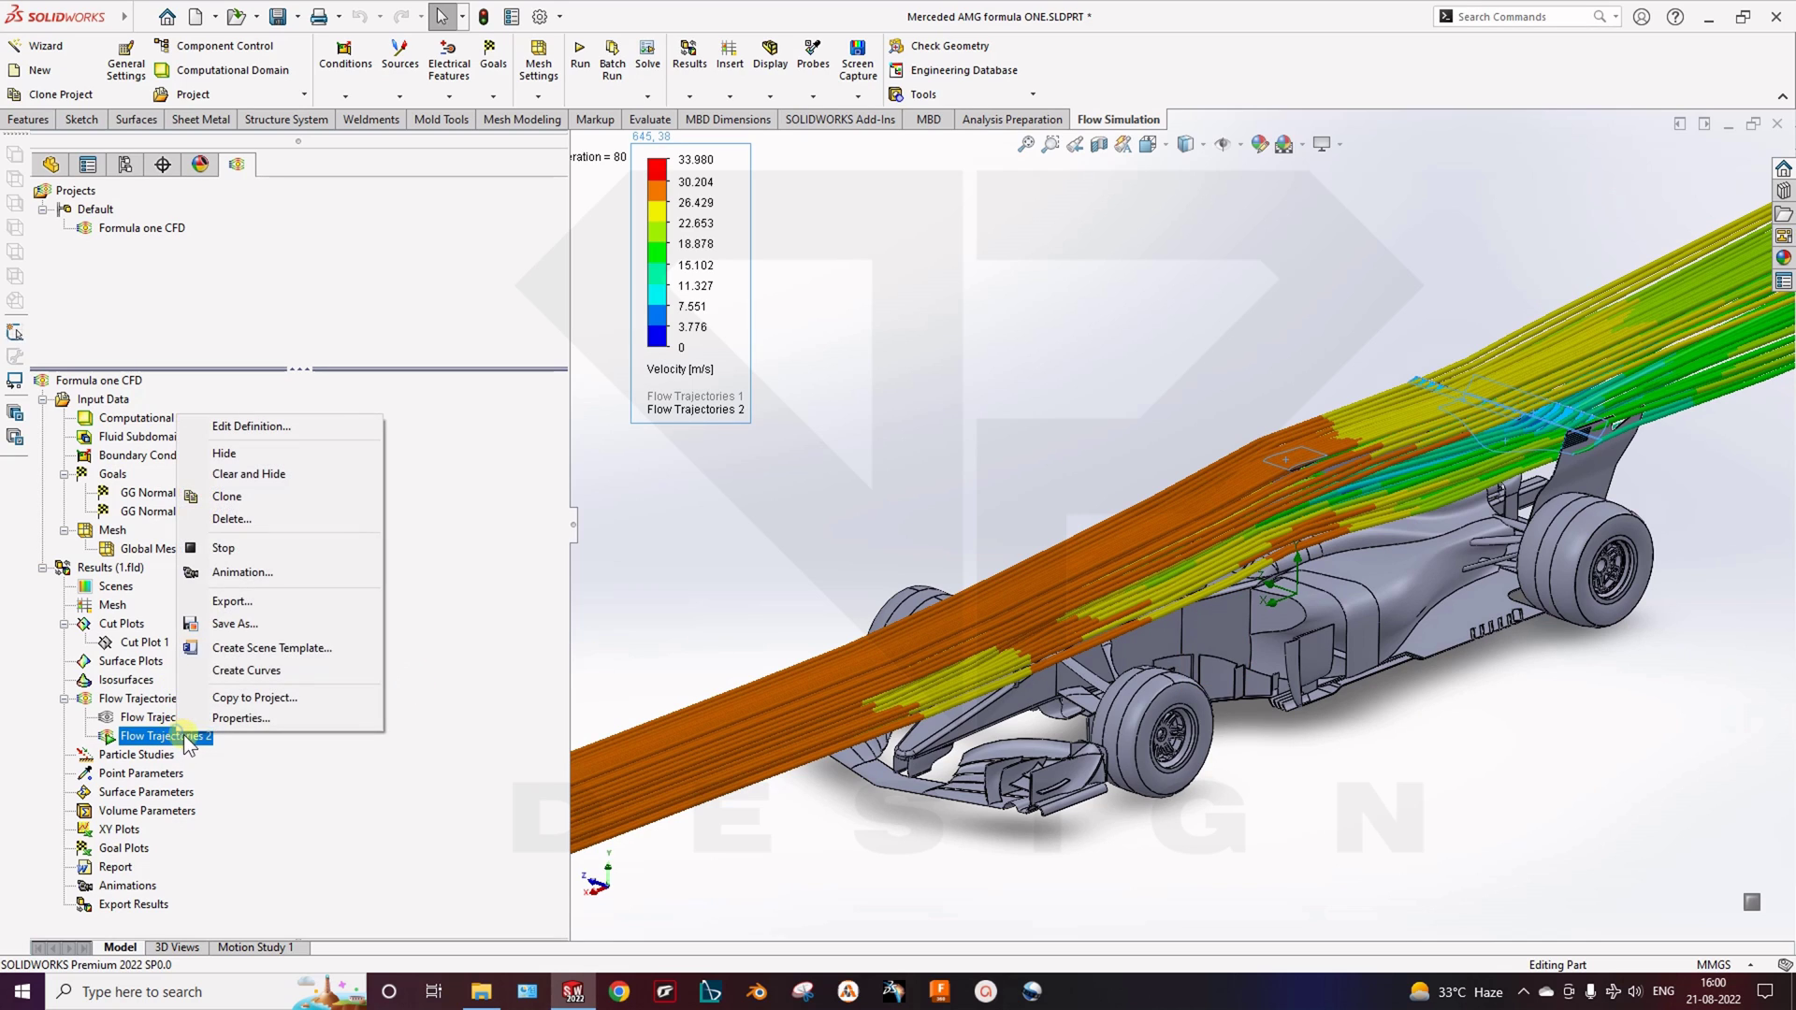
pyautogui.click(281, 425)
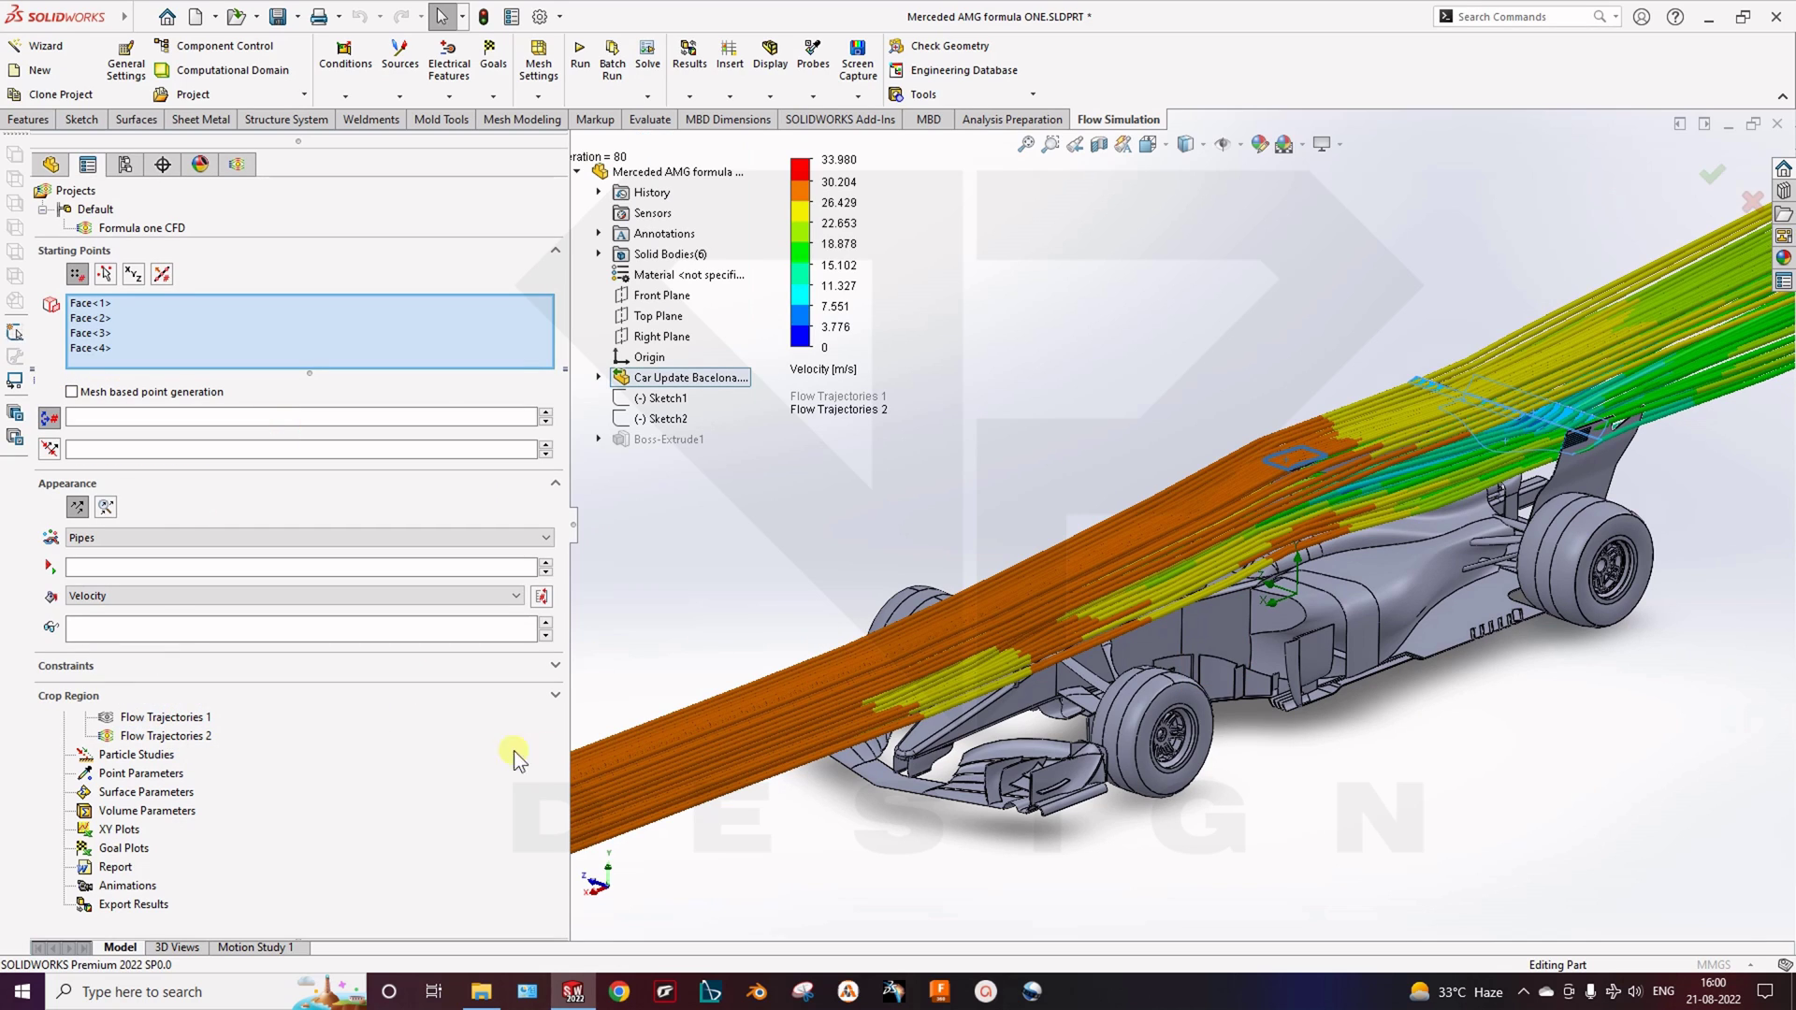
pyautogui.rightClick(136, 330)
pyautogui.click(197, 348)
# Pick the front wing flap faces on both sides of the nose as starting faces and update the plot with 100 points
pyautogui.moveTo(985, 776); pyautogui.dragTo(1231, 915, button='middle')
pyautogui.click(1240, 868)
pyautogui.click(1228, 895)
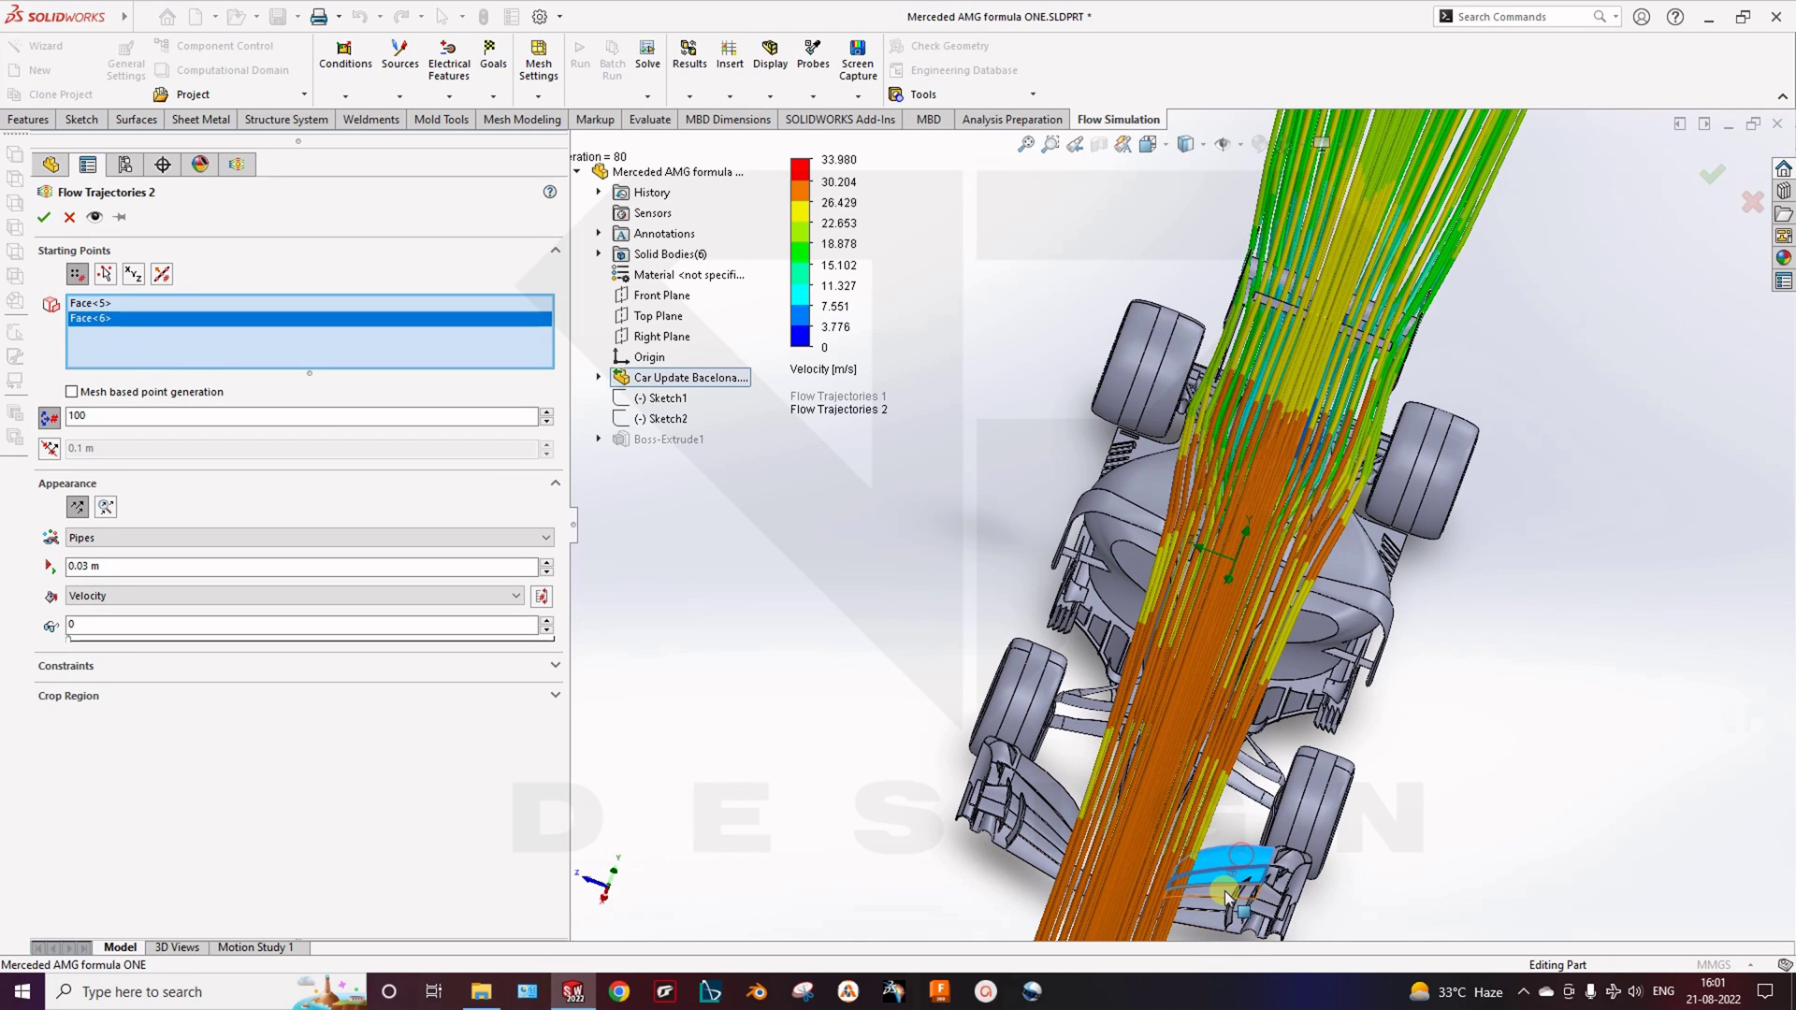
pyautogui.click(1225, 902)
pyautogui.click(1207, 922)
pyautogui.click(1198, 926)
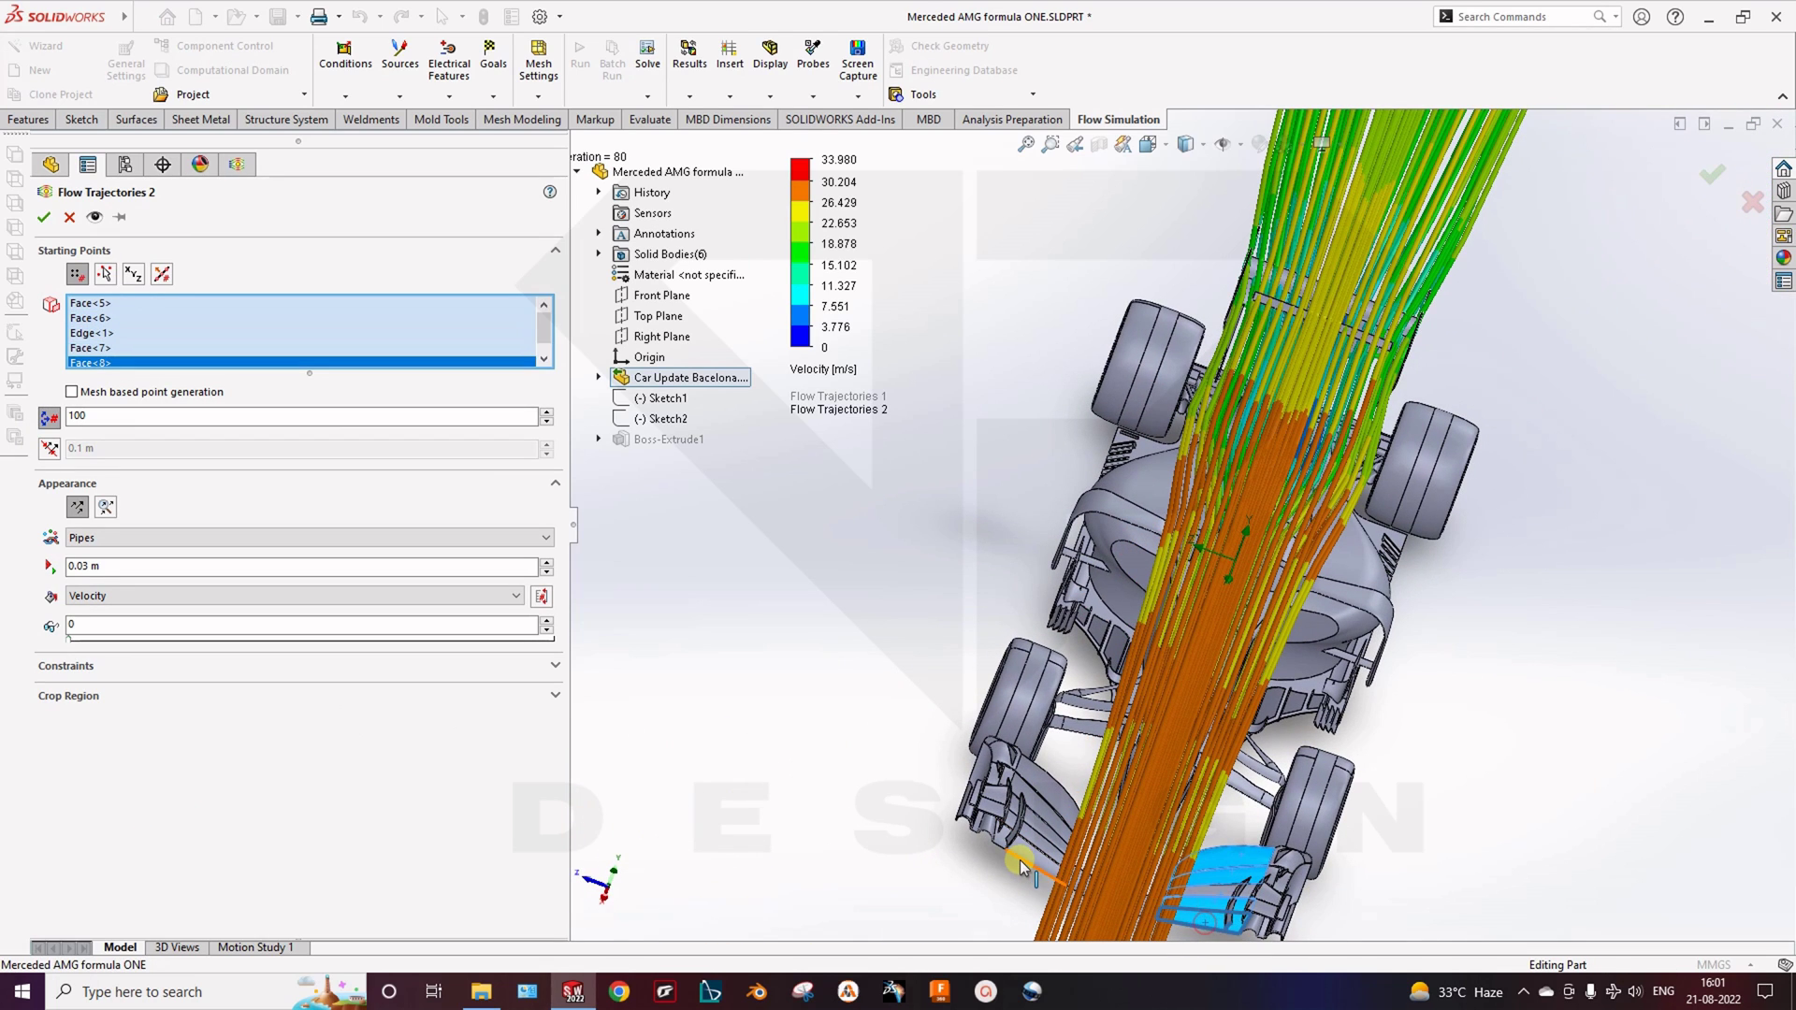
pyautogui.click(1048, 822)
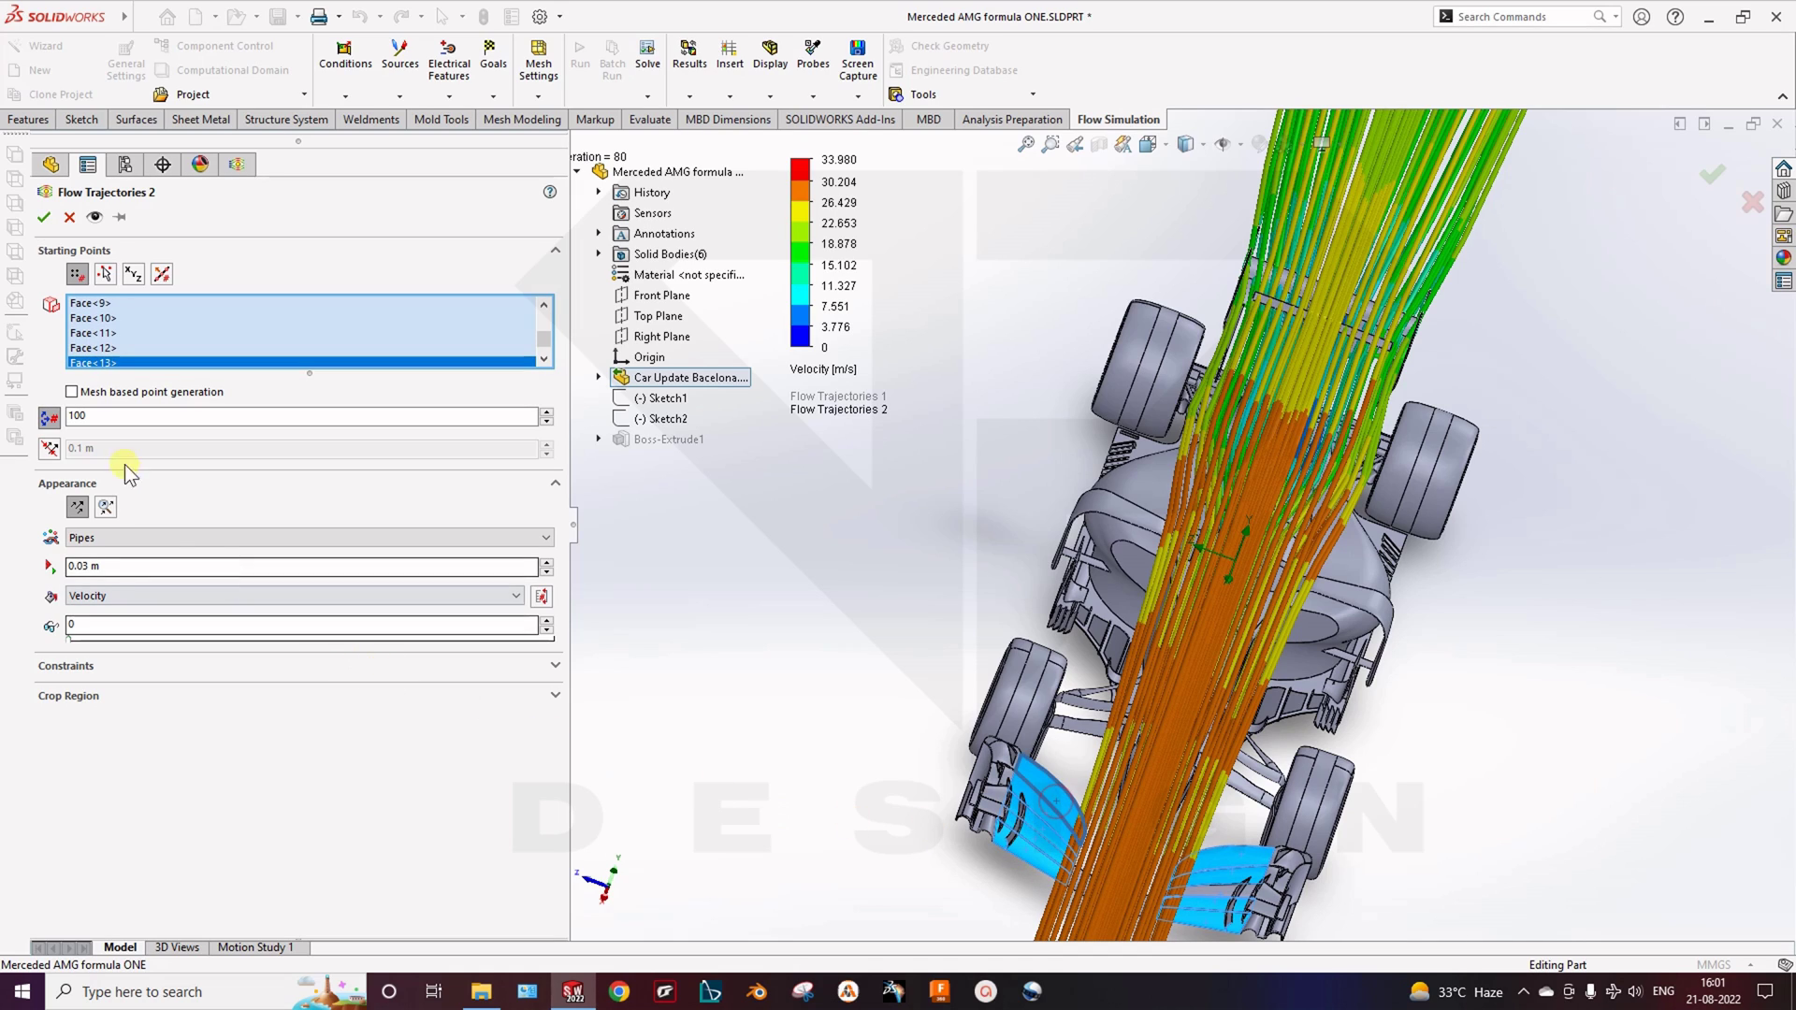
pyautogui.click(43, 220)
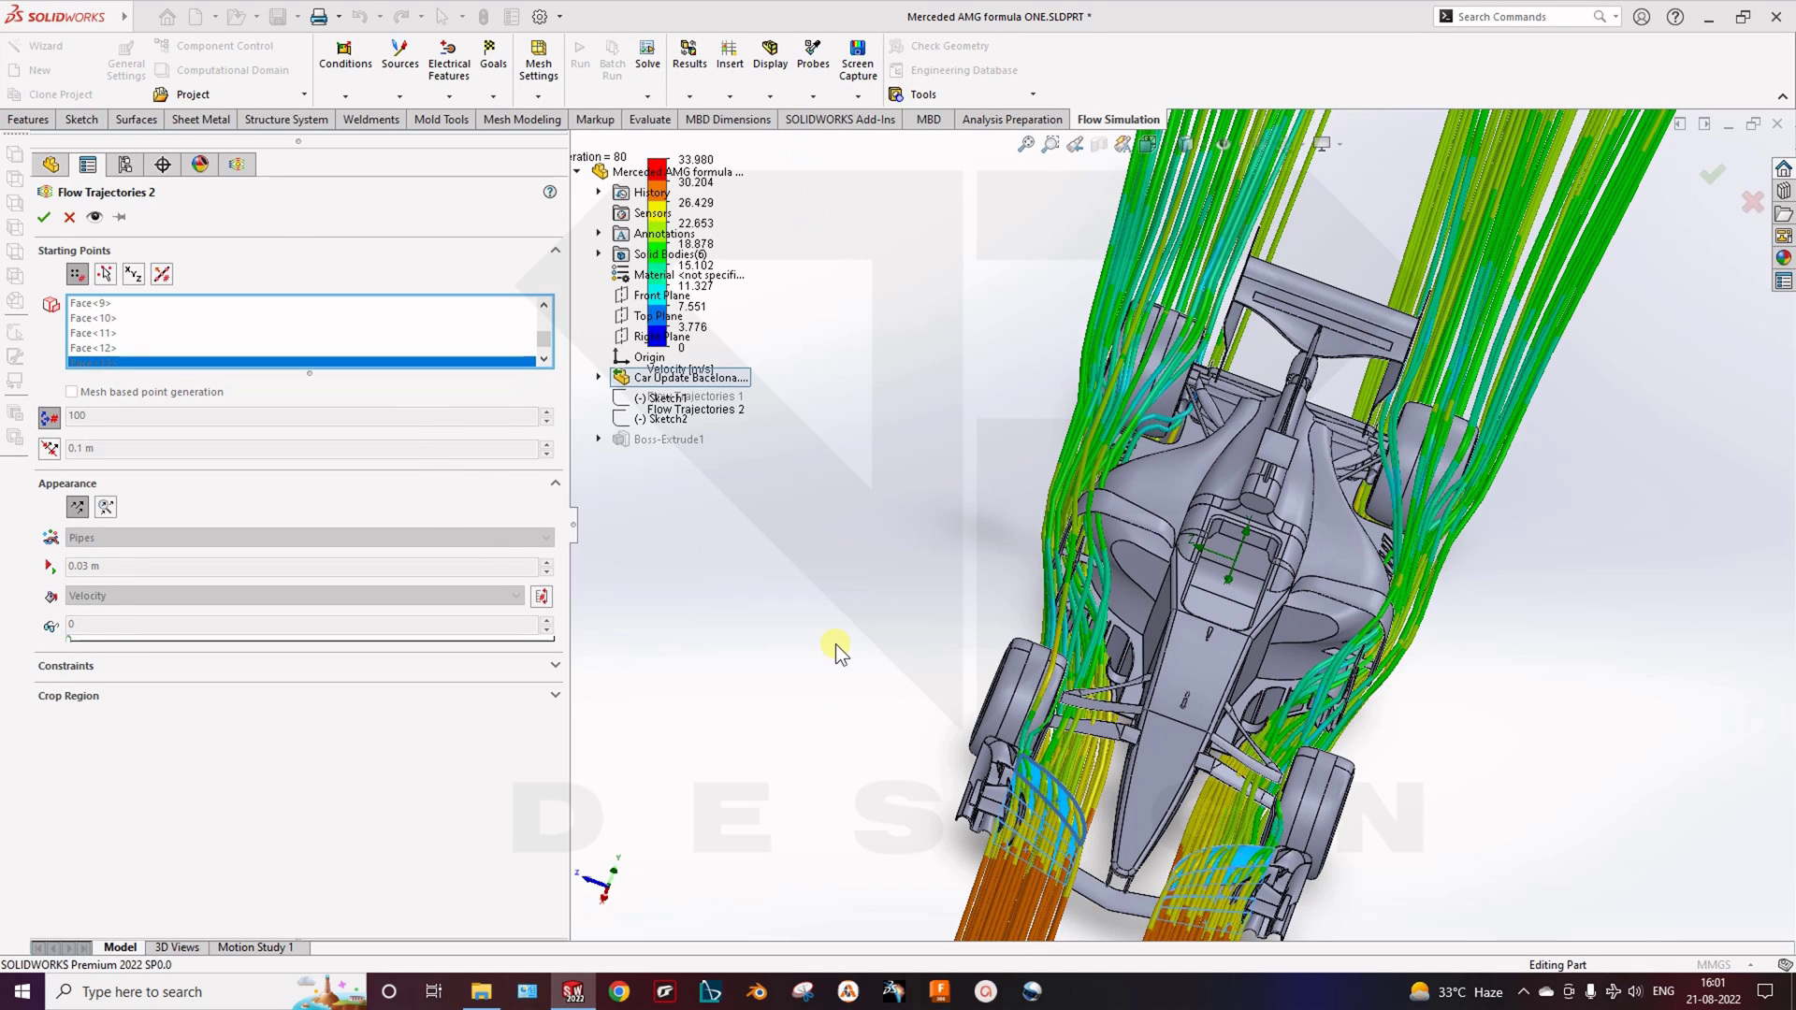
# Examine the front wing trajectories around the front wheel and along the sidepod towards the rear wheel
pyautogui.moveTo(834, 643); pyautogui.dragTo(1034, 580, button='middle')
pyautogui.scroll(-2, 1157, 797)
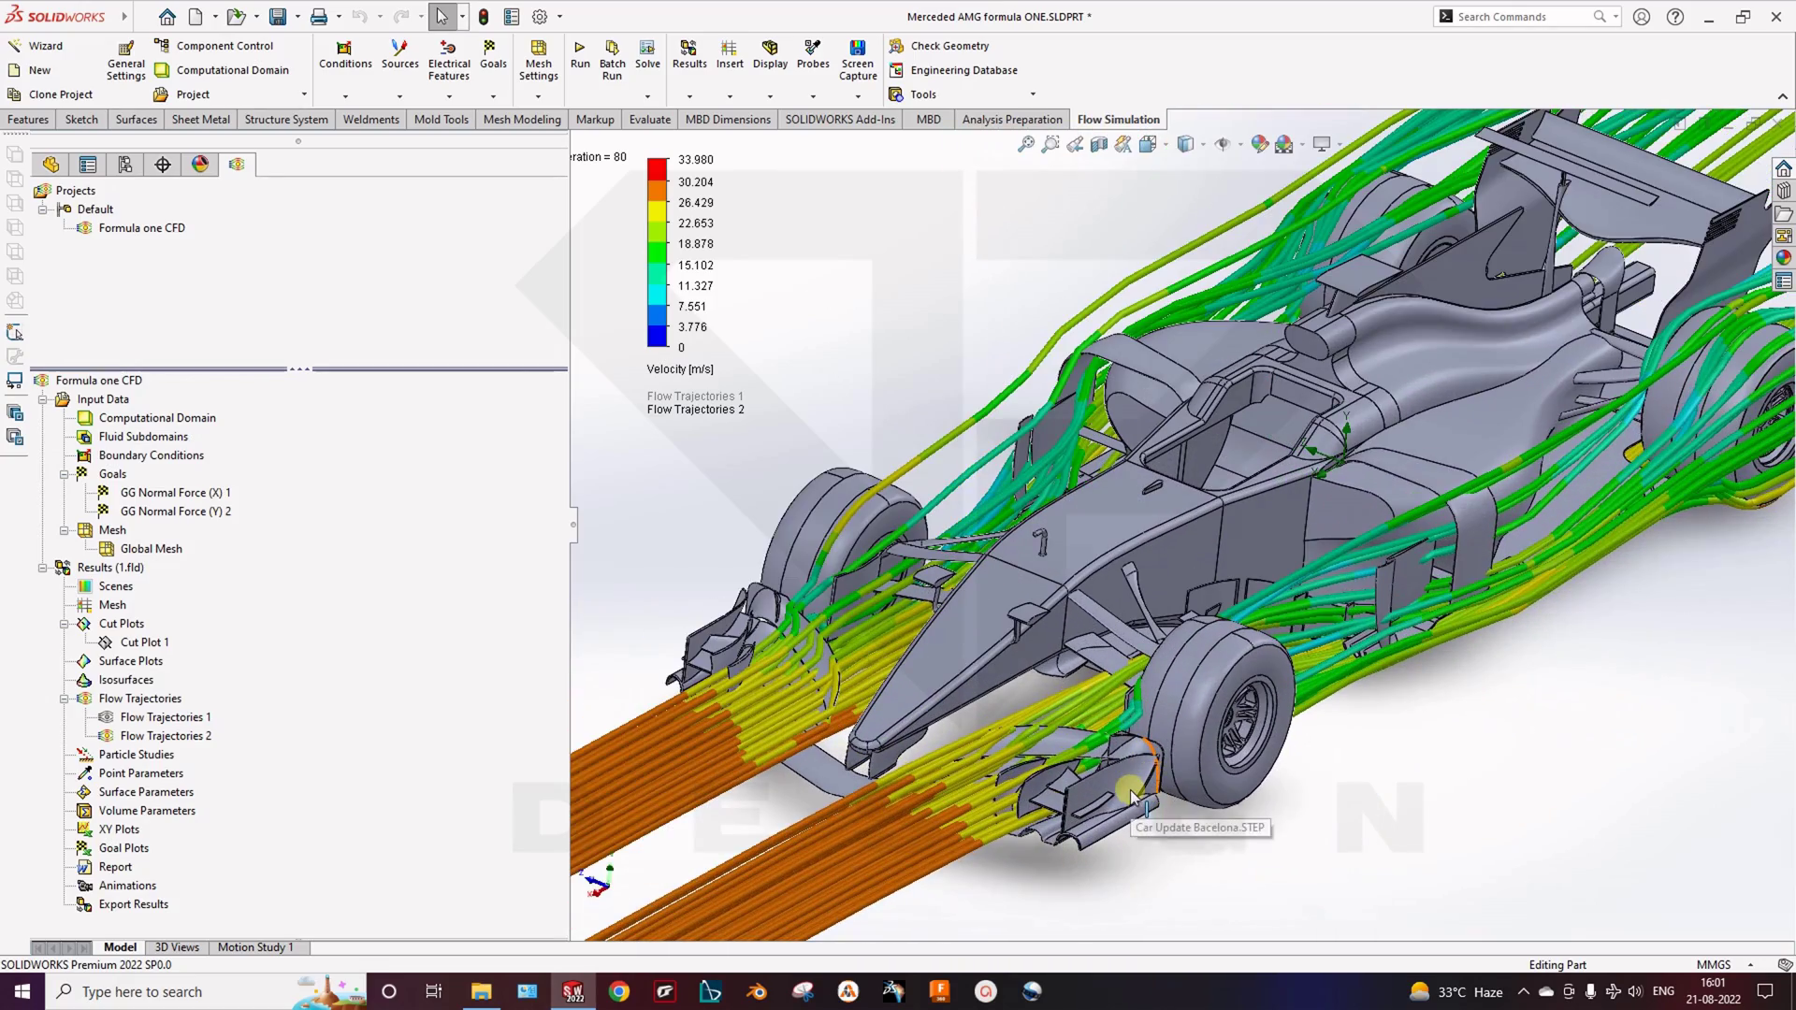
pyautogui.keyDown('ctrl'); pyautogui.moveTo(1132, 796); pyautogui.dragTo(884, 831, button='middle'); pyautogui.keyUp('ctrl')
pyautogui.moveTo(921, 769); pyautogui.dragTo(862, 761, button='middle')
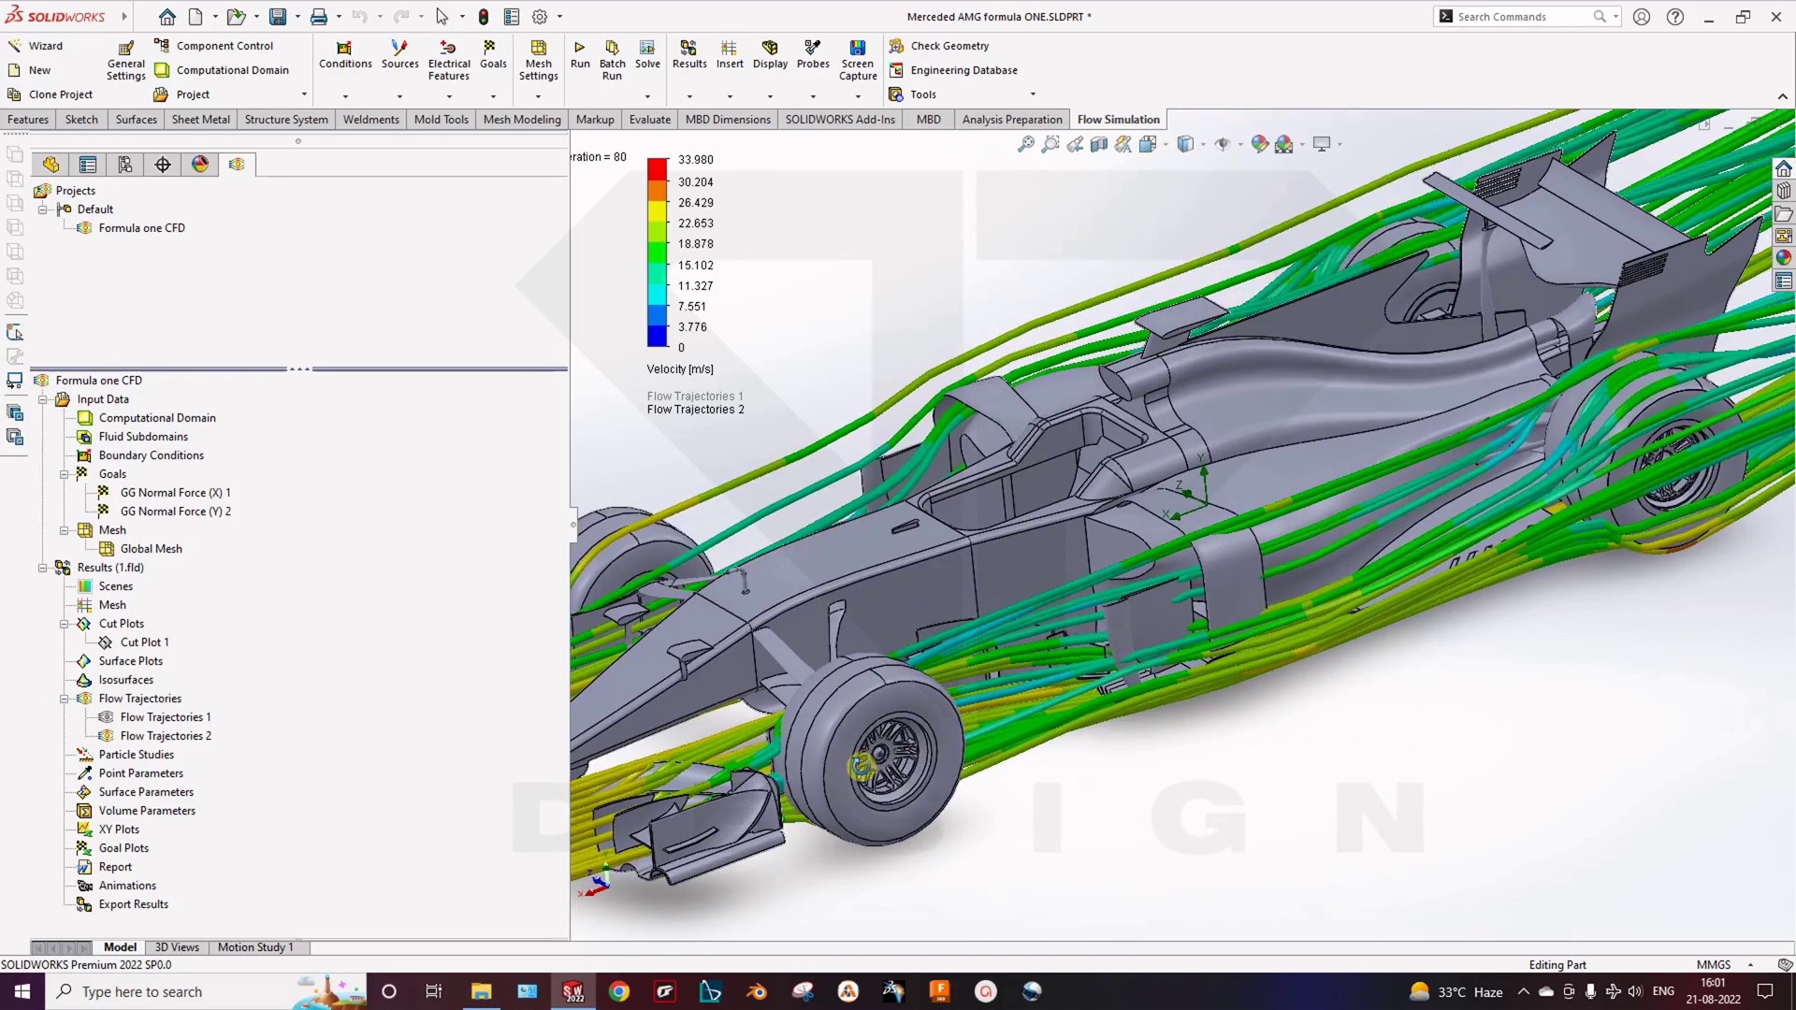
pyautogui.keyDown('ctrl'); pyautogui.moveTo(1591, 468); pyautogui.dragTo(1192, 790, button='middle'); pyautogui.keyUp('ctrl')
pyautogui.scroll(-4, 1228, 713)
pyautogui.moveTo(1119, 710); pyautogui.dragTo(1000, 690, button='middle')
pyautogui.scroll(-5, 893, 655)
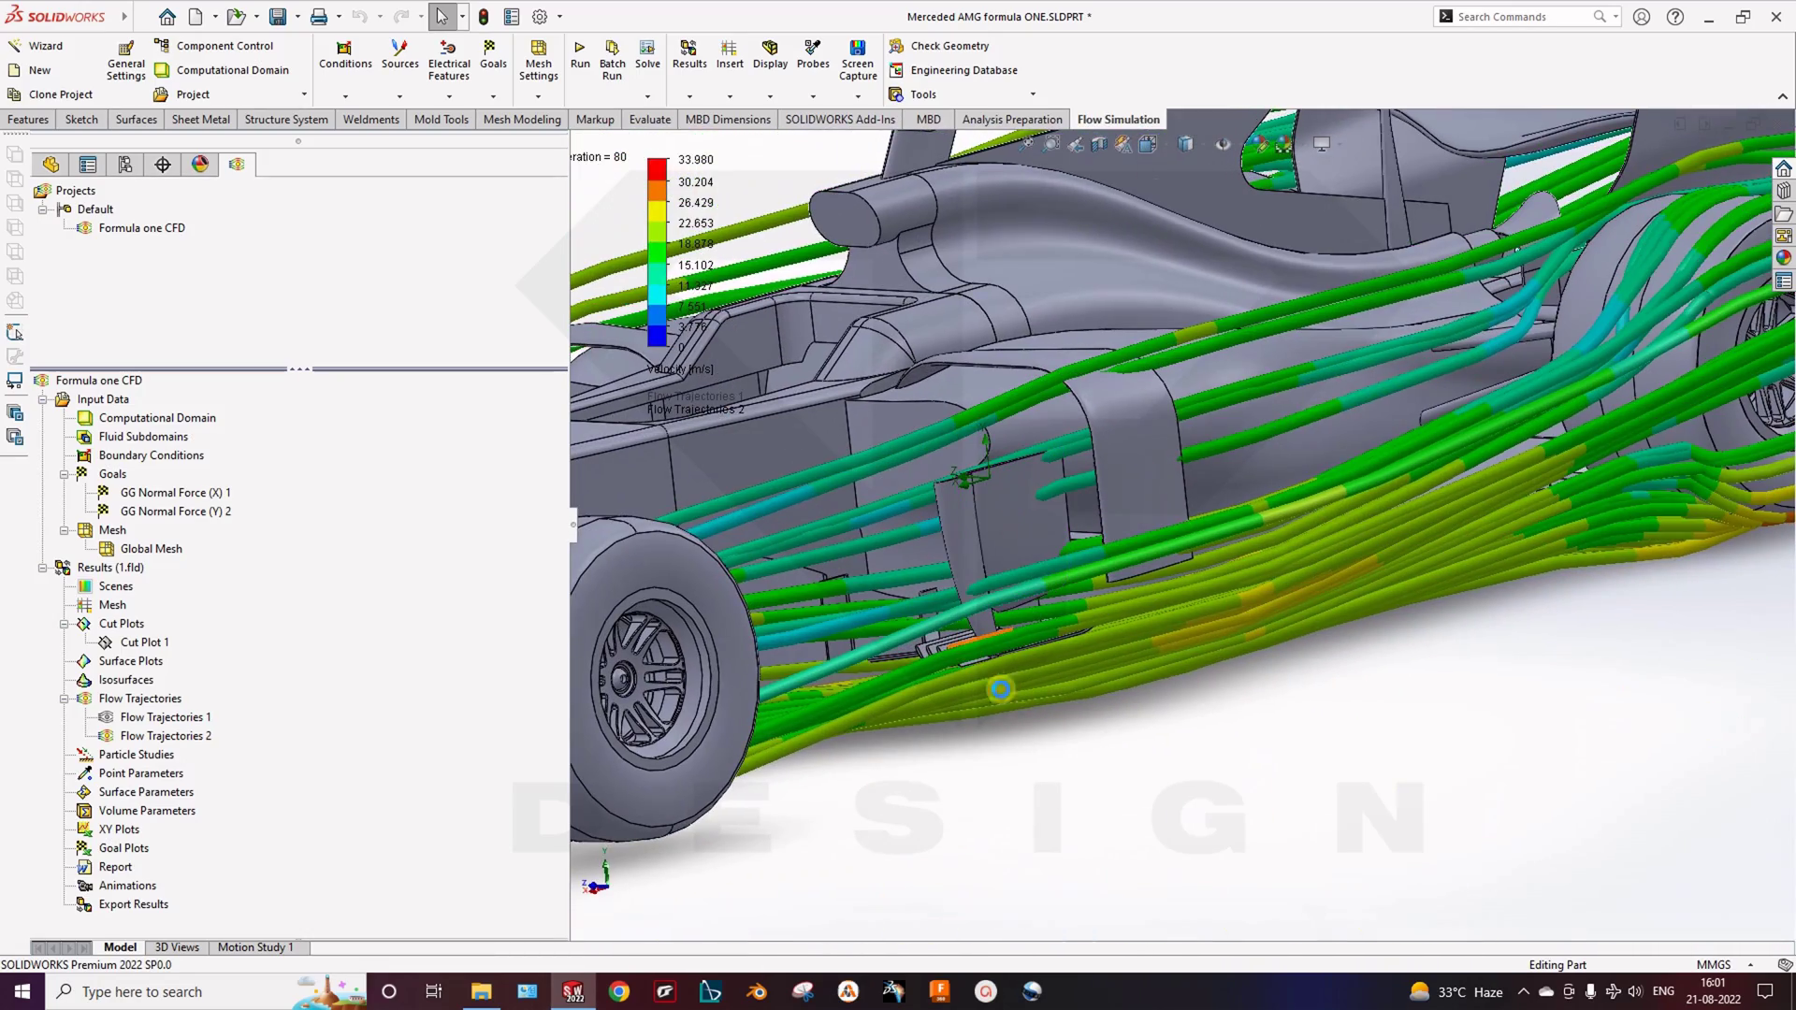
# Inspect the trajectories close up between front wheel and sidepod, and review the flow around the whole car
pyautogui.keyDown('ctrl'); pyautogui.moveTo(956, 615); pyautogui.dragTo(1147, 730, button='middle'); pyautogui.keyUp('ctrl')
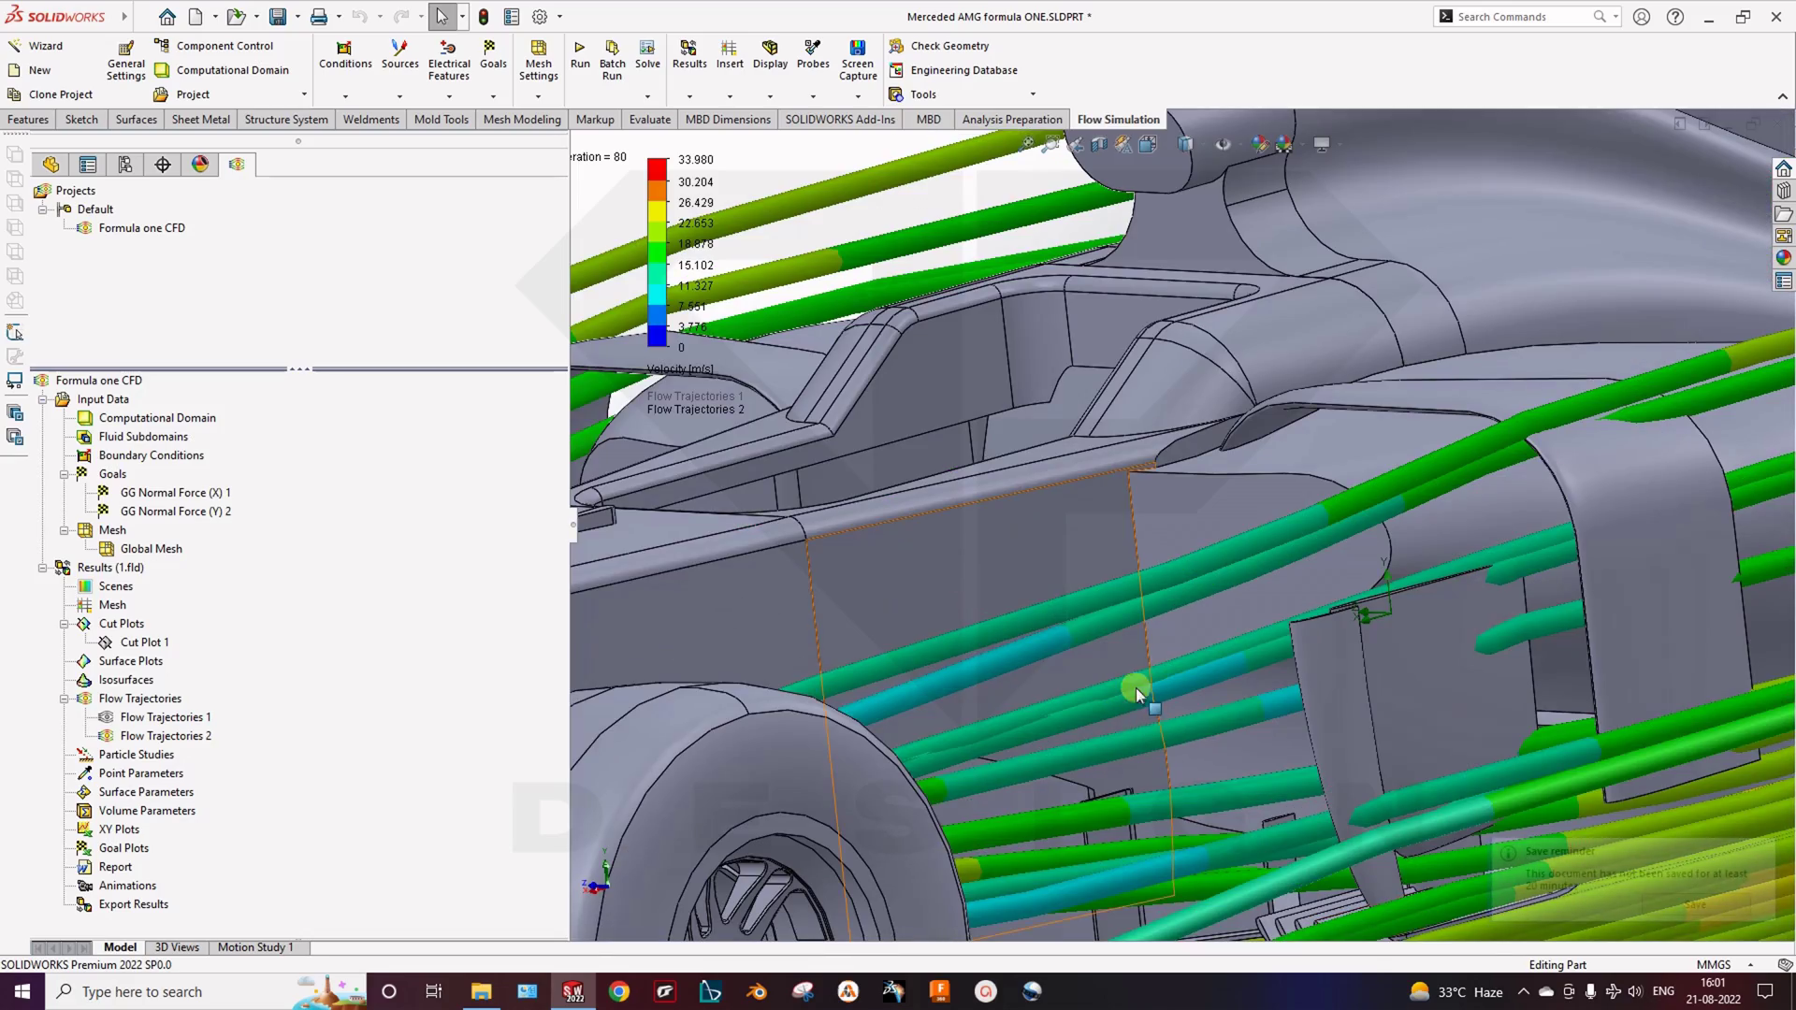
pyautogui.scroll(-4, 1122, 671)
pyautogui.scroll(3, 1116, 697)
pyautogui.scroll(5, 1118, 697)
pyautogui.moveTo(1119, 697); pyautogui.dragTo(1092, 654, button='middle')
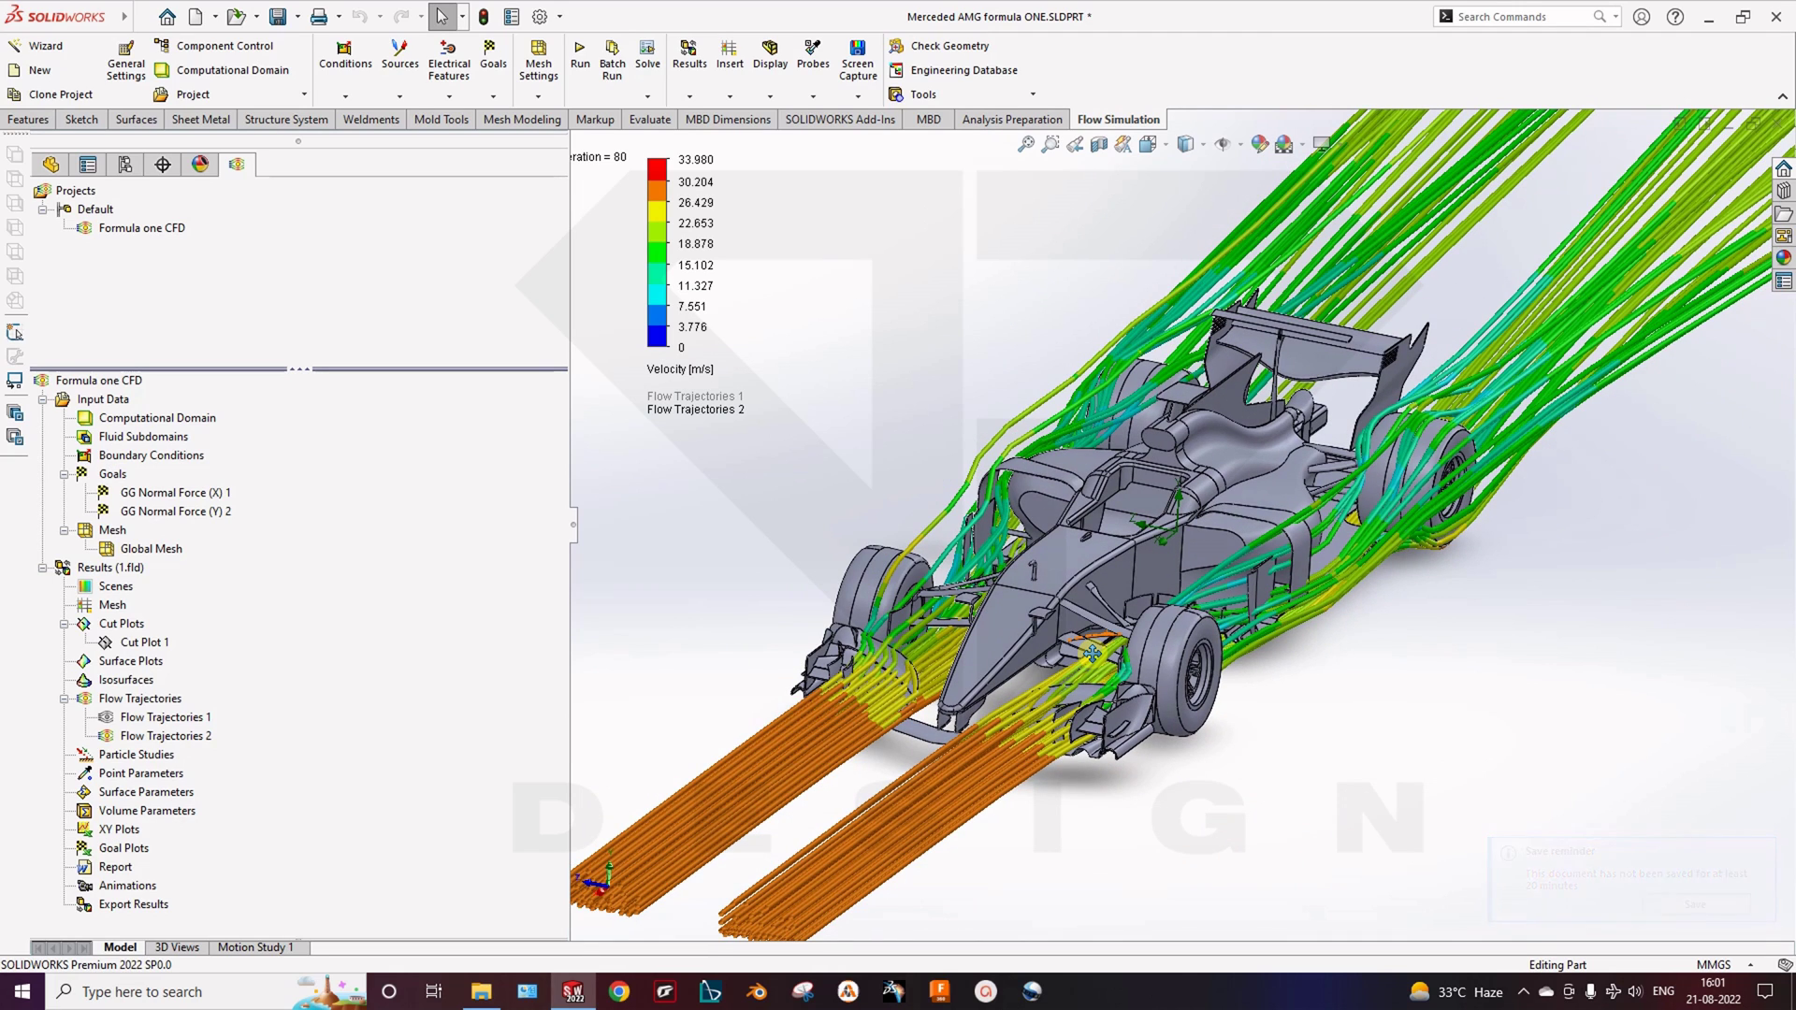
pyautogui.moveTo(1080, 686); pyautogui.dragTo(1051, 769, button='middle')
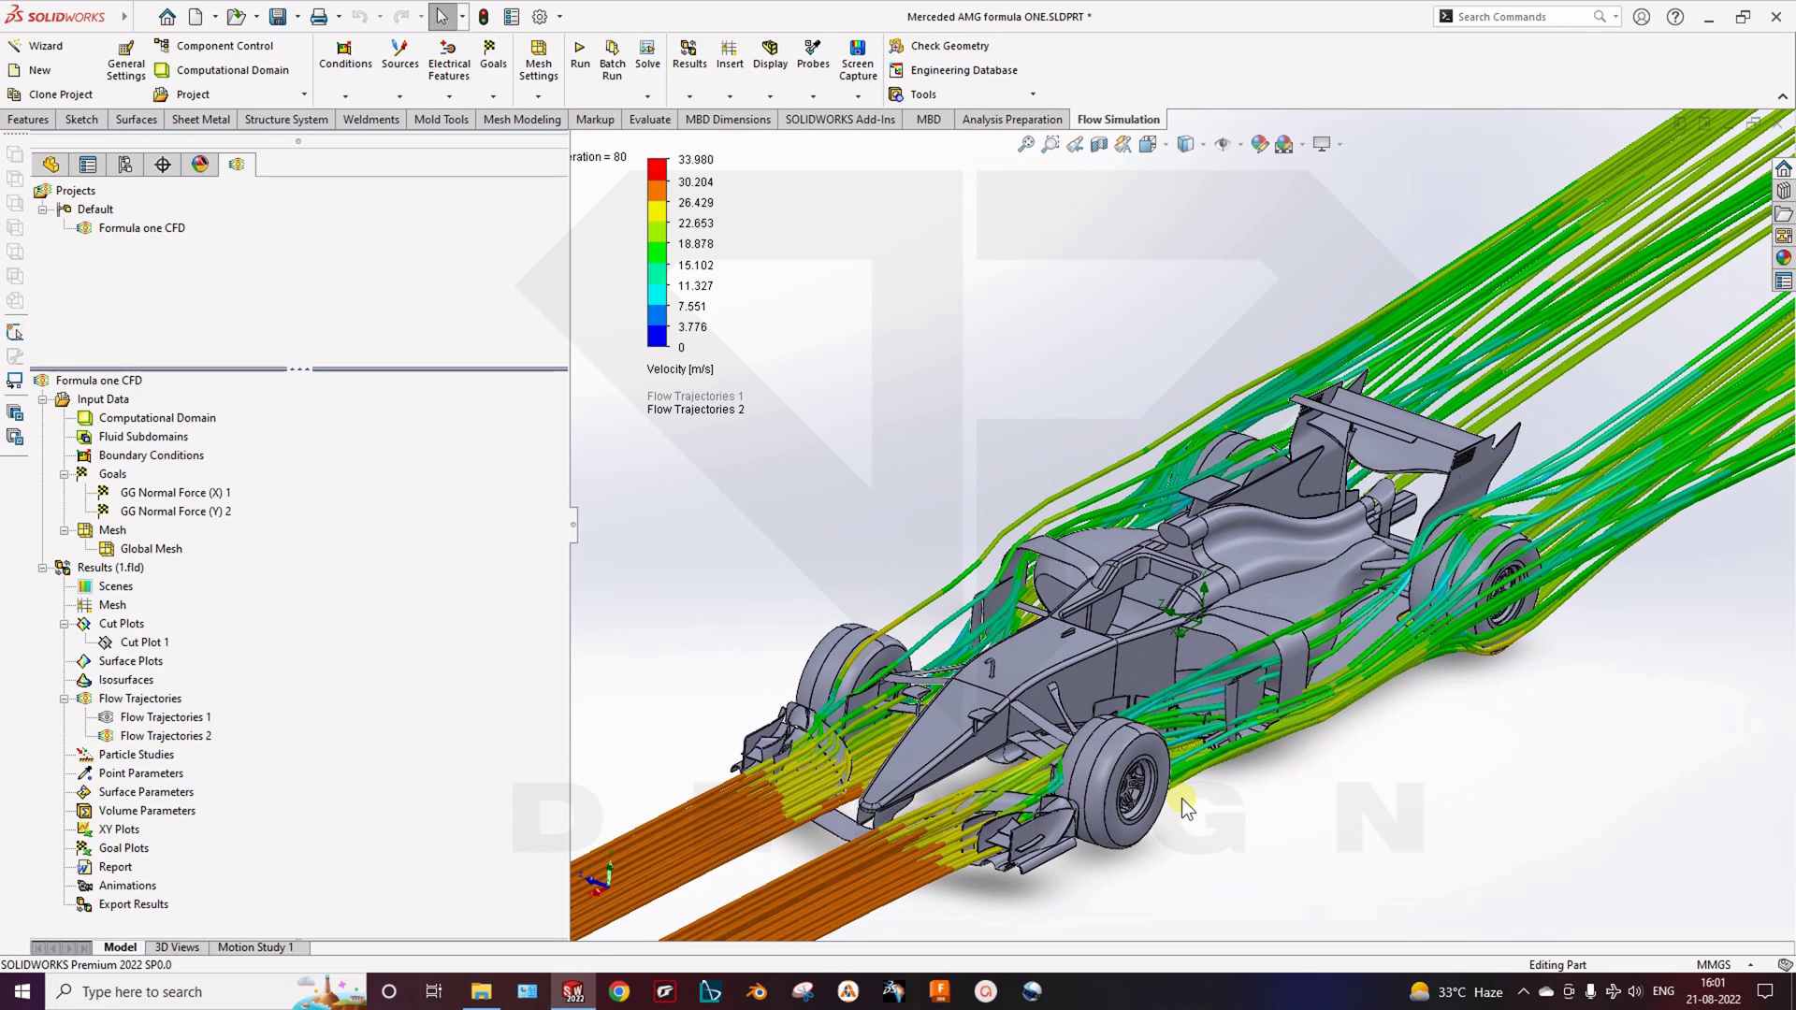
pyautogui.moveTo(1188, 809); pyautogui.dragTo(1220, 709, button='middle')
pyautogui.scroll(1, 1220, 710)
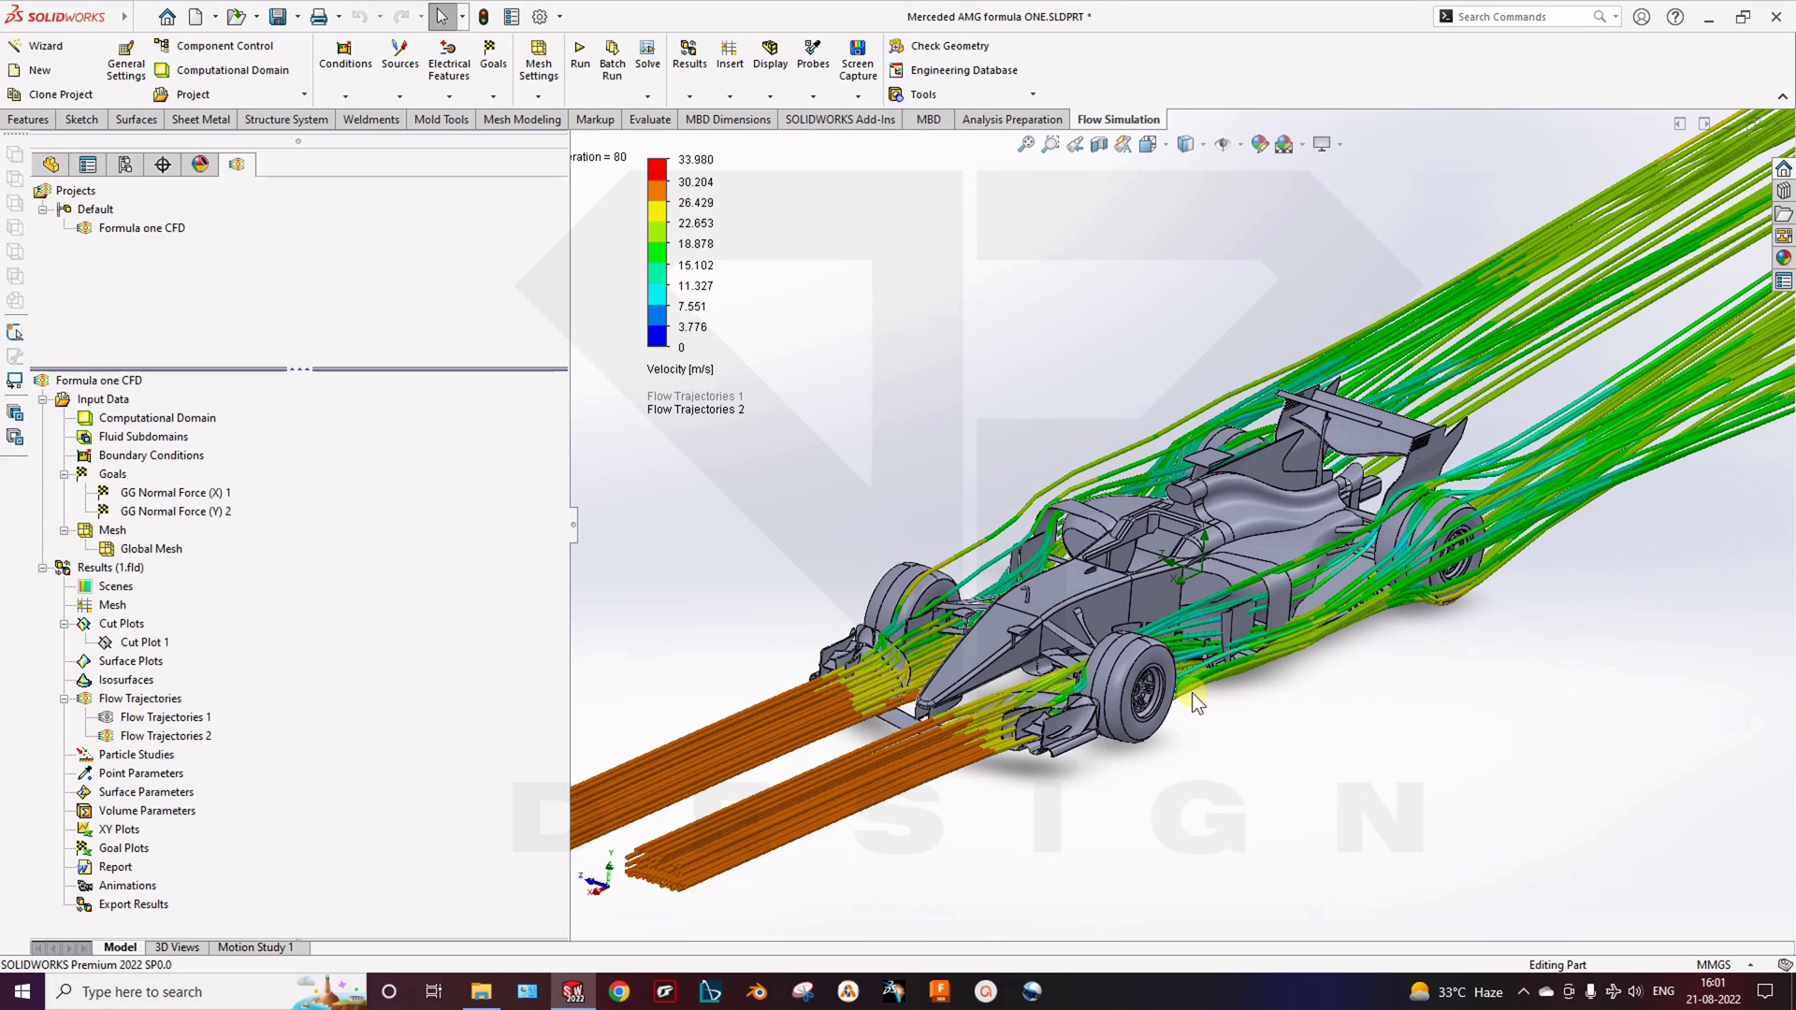
pyautogui.scroll(-2, 1182, 670)
pyautogui.keyDown('ctrl'); pyautogui.moveTo(1171, 648); pyautogui.dragTo(1184, 675, button='middle'); pyautogui.keyUp('ctrl')
# Hide the second flow trajectories plot
pyautogui.click(163, 736)
pyautogui.rightClick(164, 735)
pyautogui.click(234, 459)
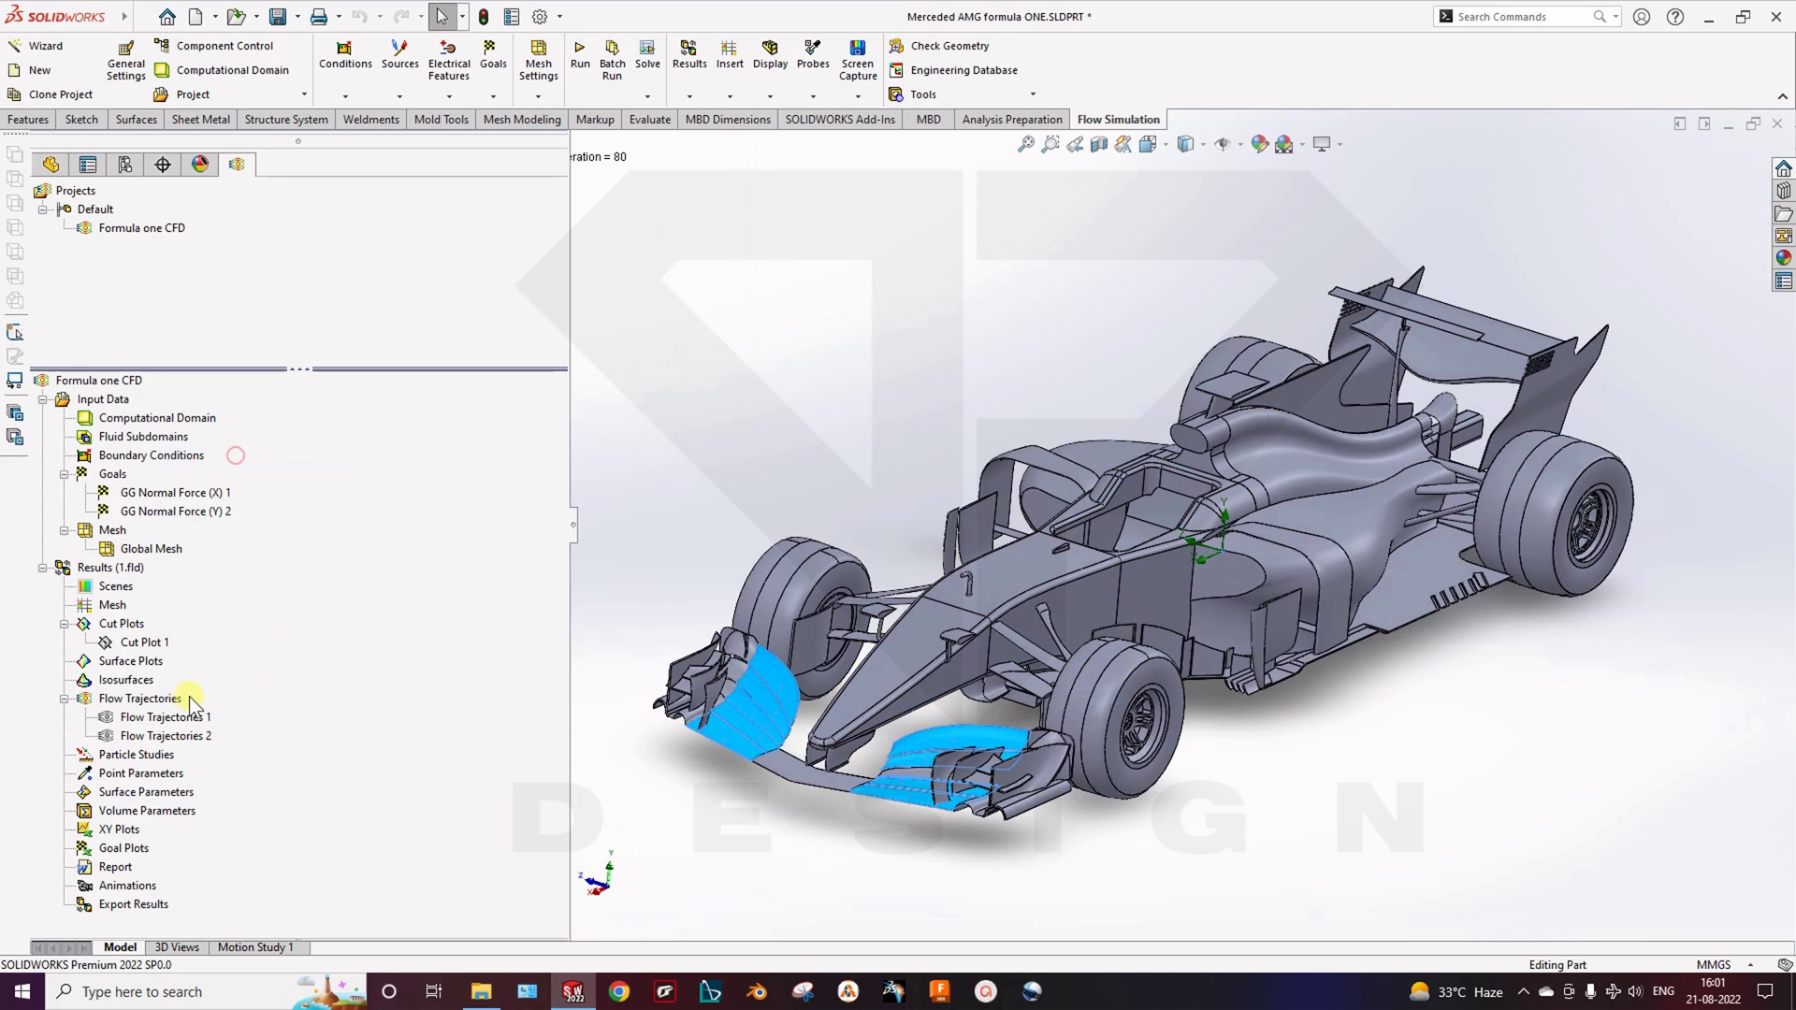
# Insert a goal plot with all goals, covering the X and Y normal forces, and show its results
pyautogui.click(172, 490)
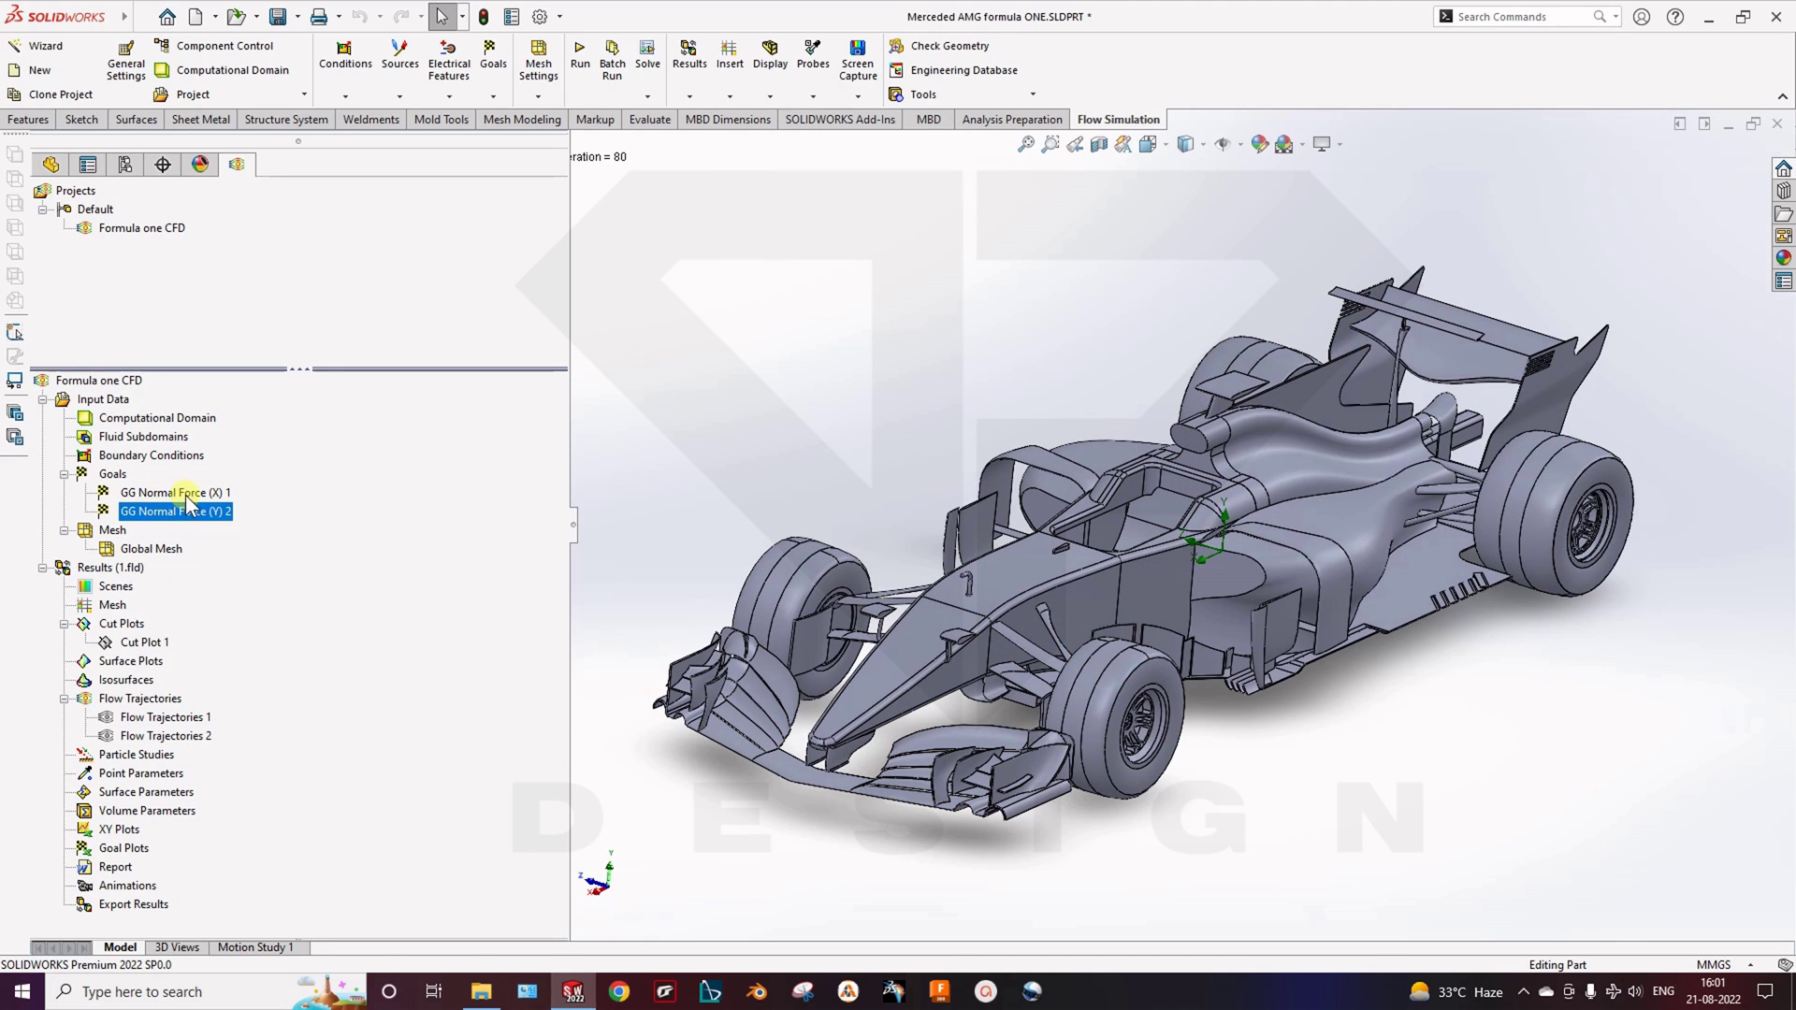
pyautogui.click(145, 493)
pyautogui.click(177, 512)
pyautogui.click(120, 849)
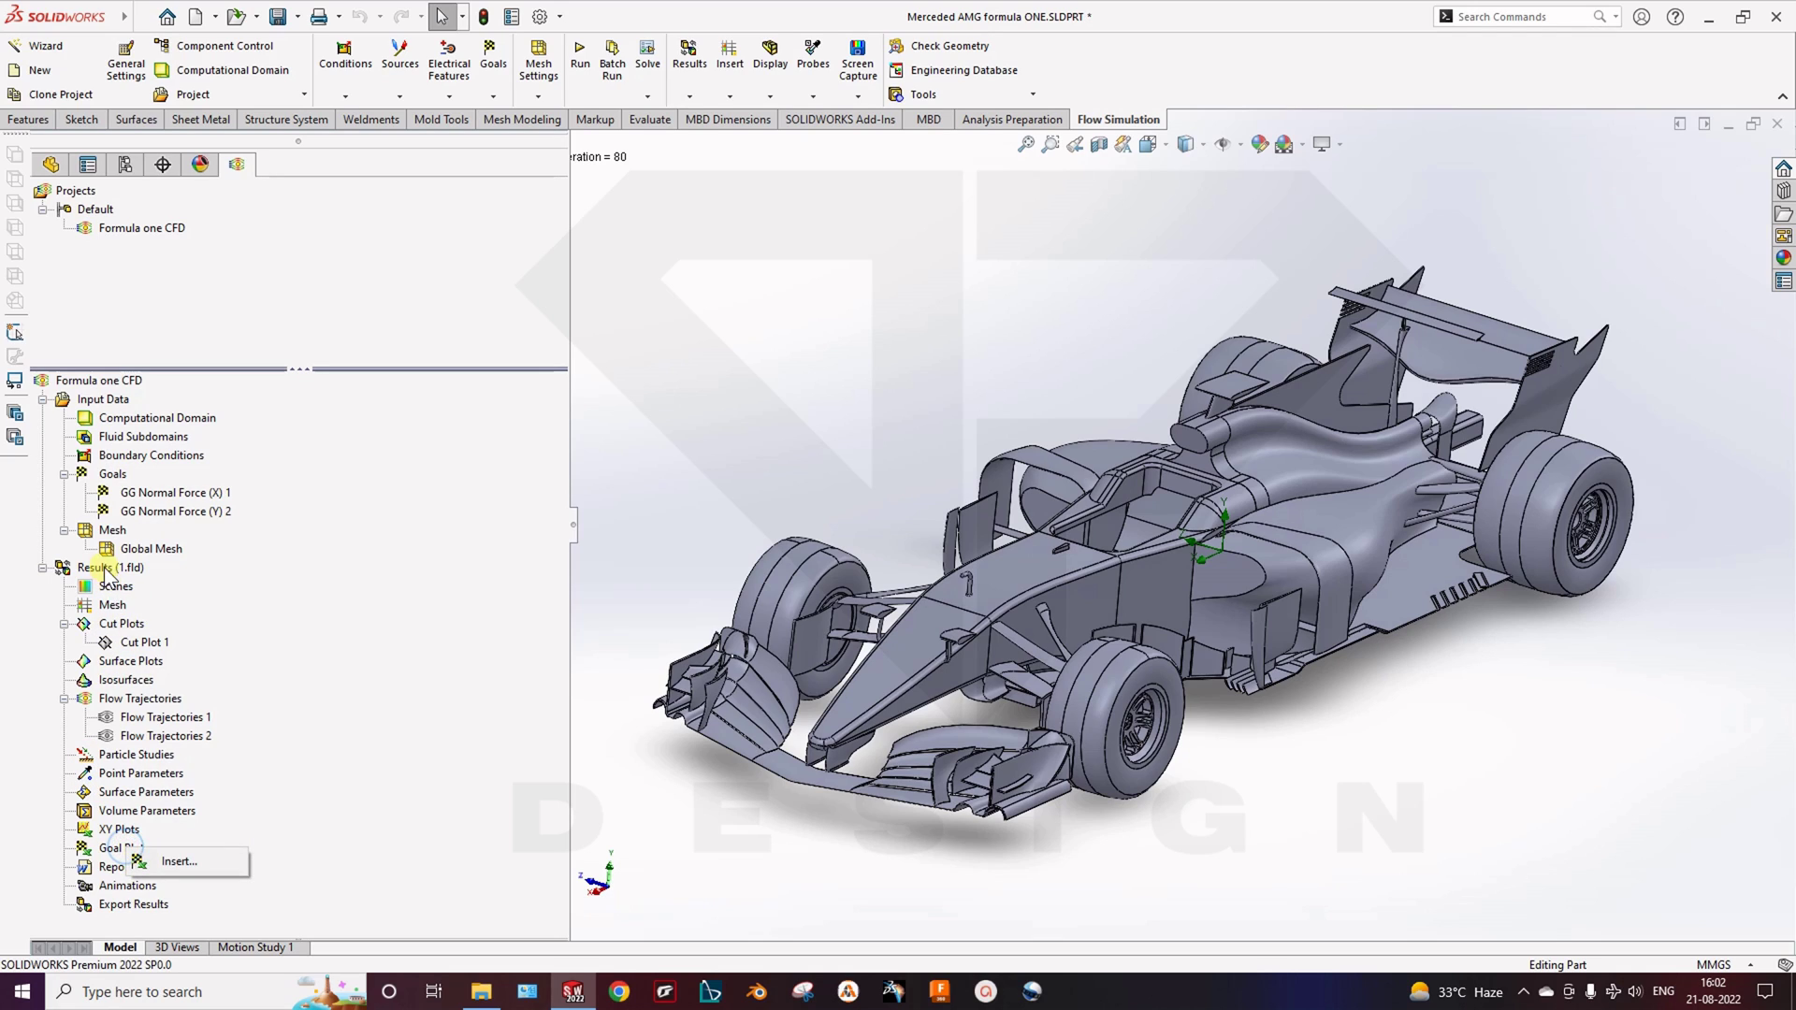
pyautogui.click(180, 862)
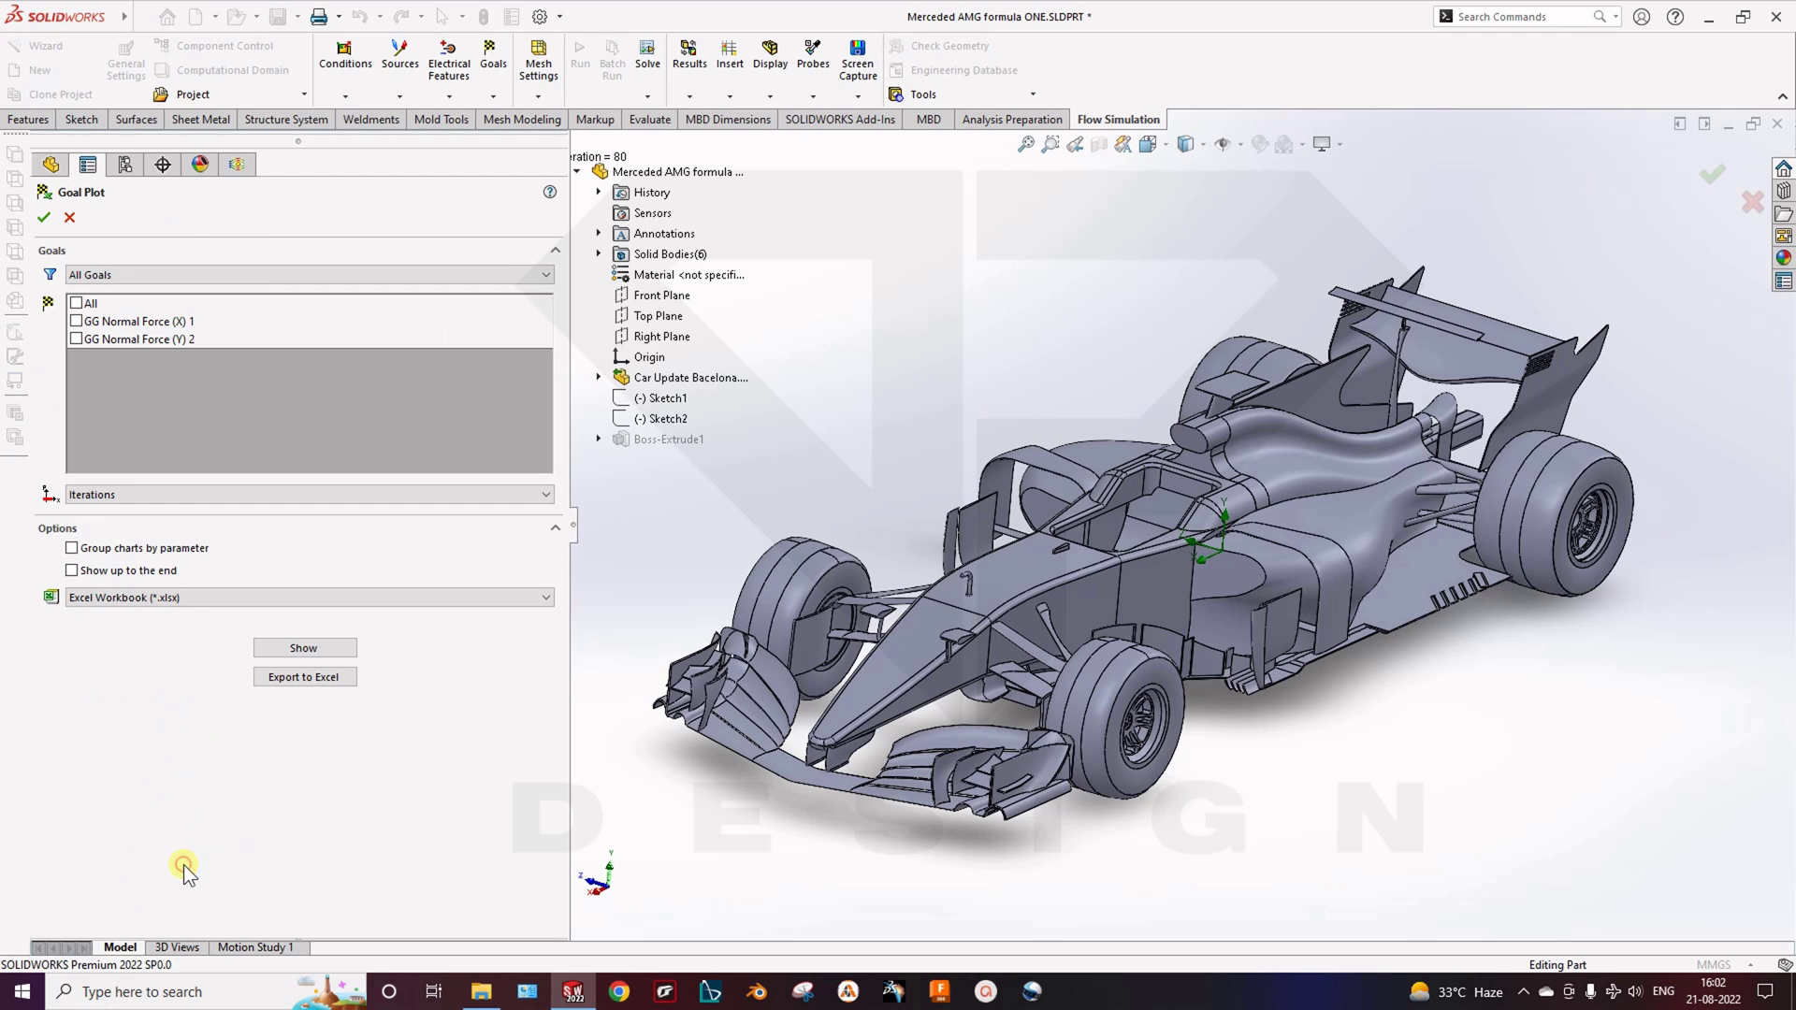
pyautogui.click(76, 305)
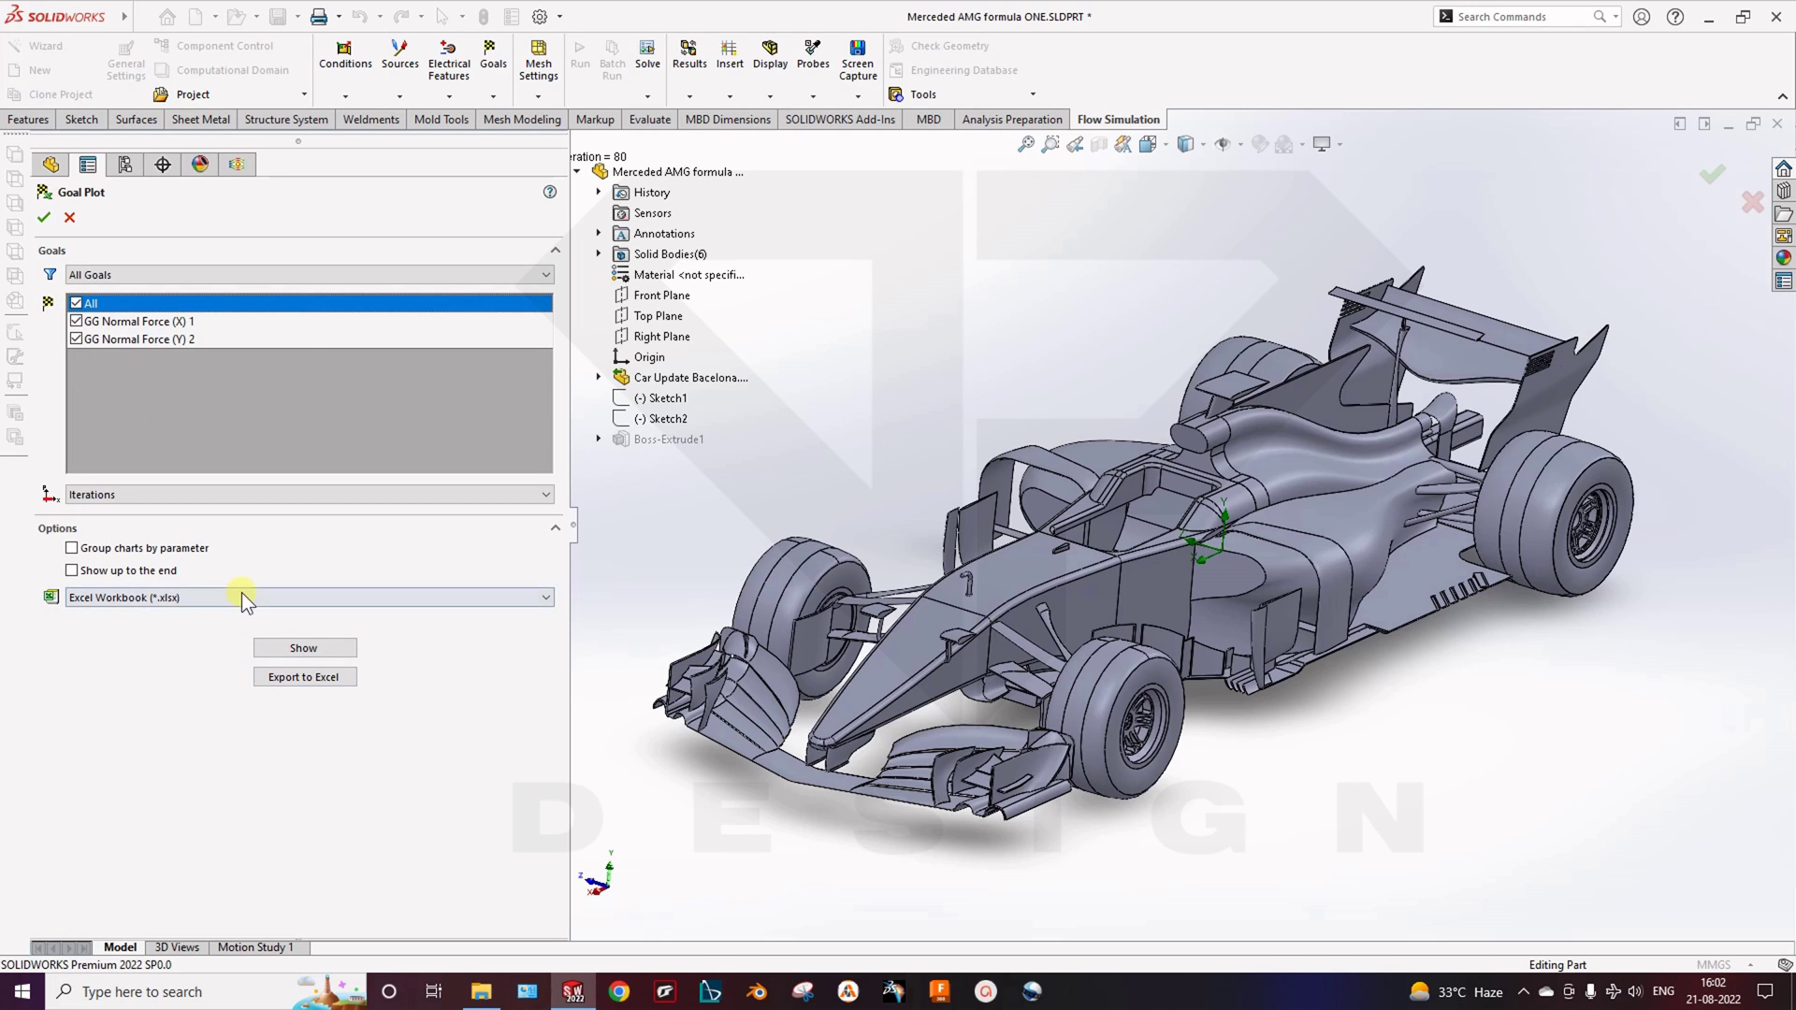
pyautogui.click(325, 648)
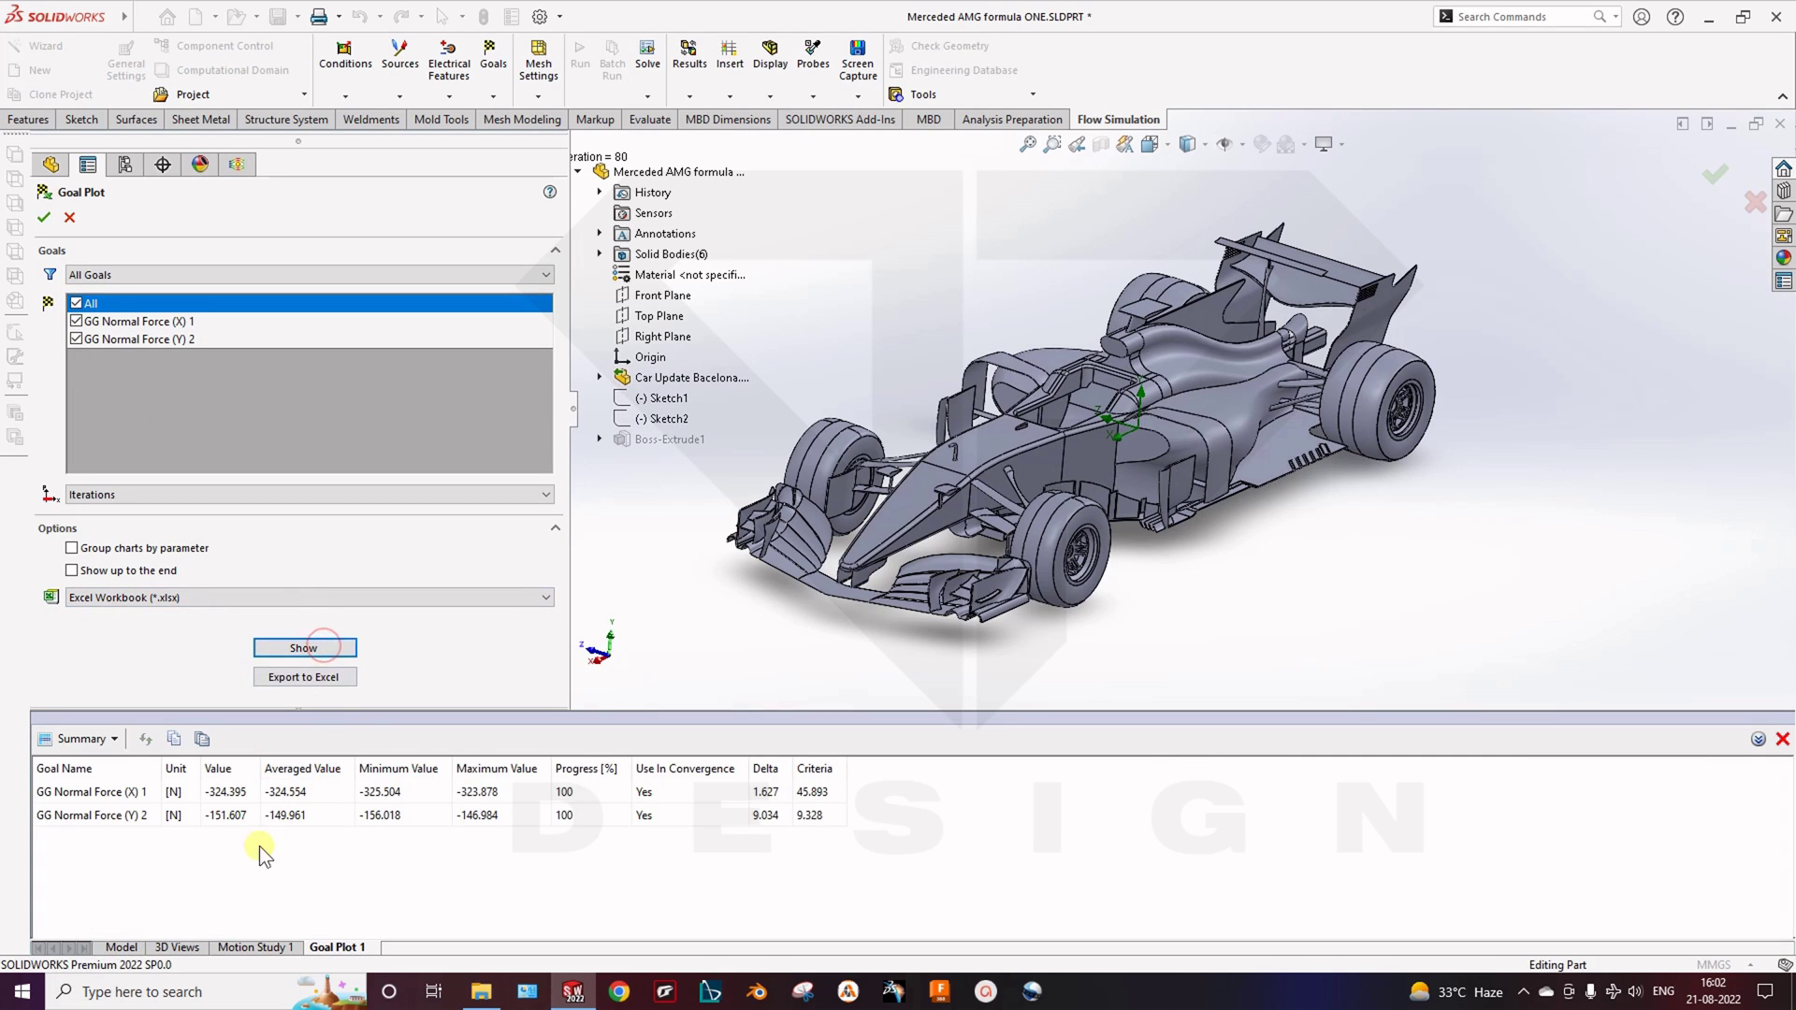
# Review the history charts of both normal force goals and return to the summary table
pyautogui.click(89, 739)
pyautogui.click(94, 791)
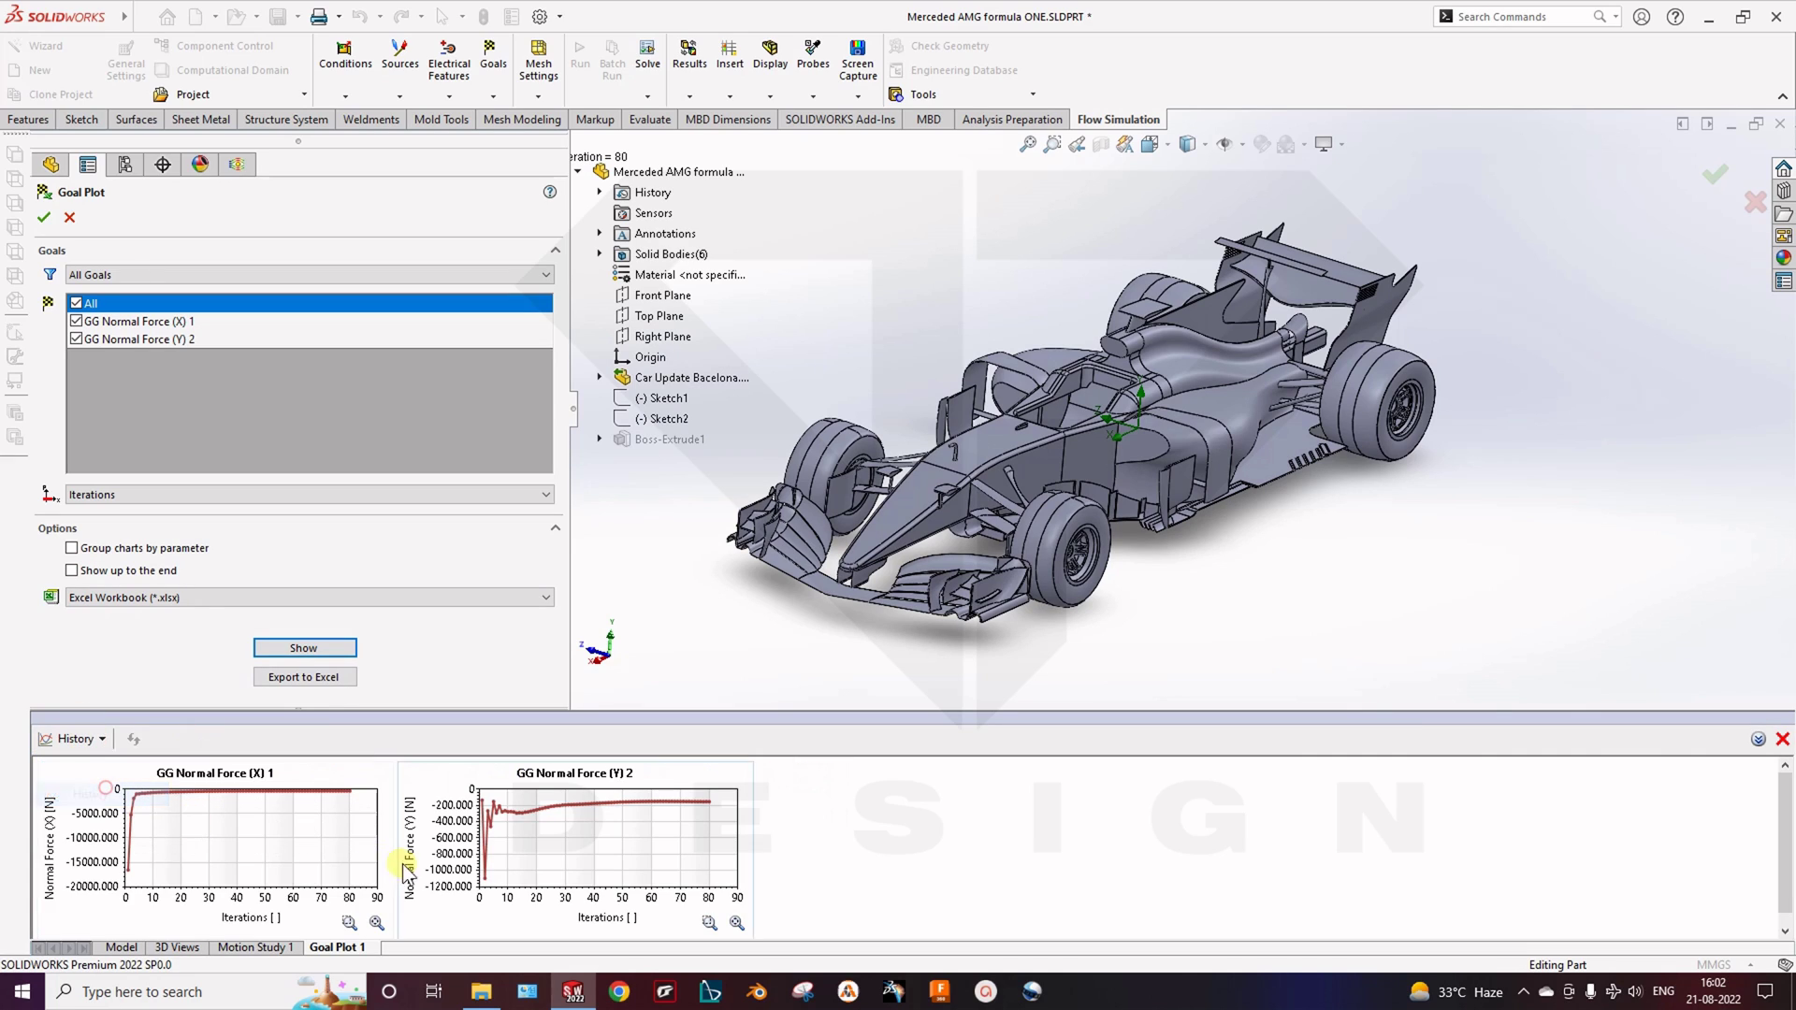
pyautogui.moveTo(192, 803)
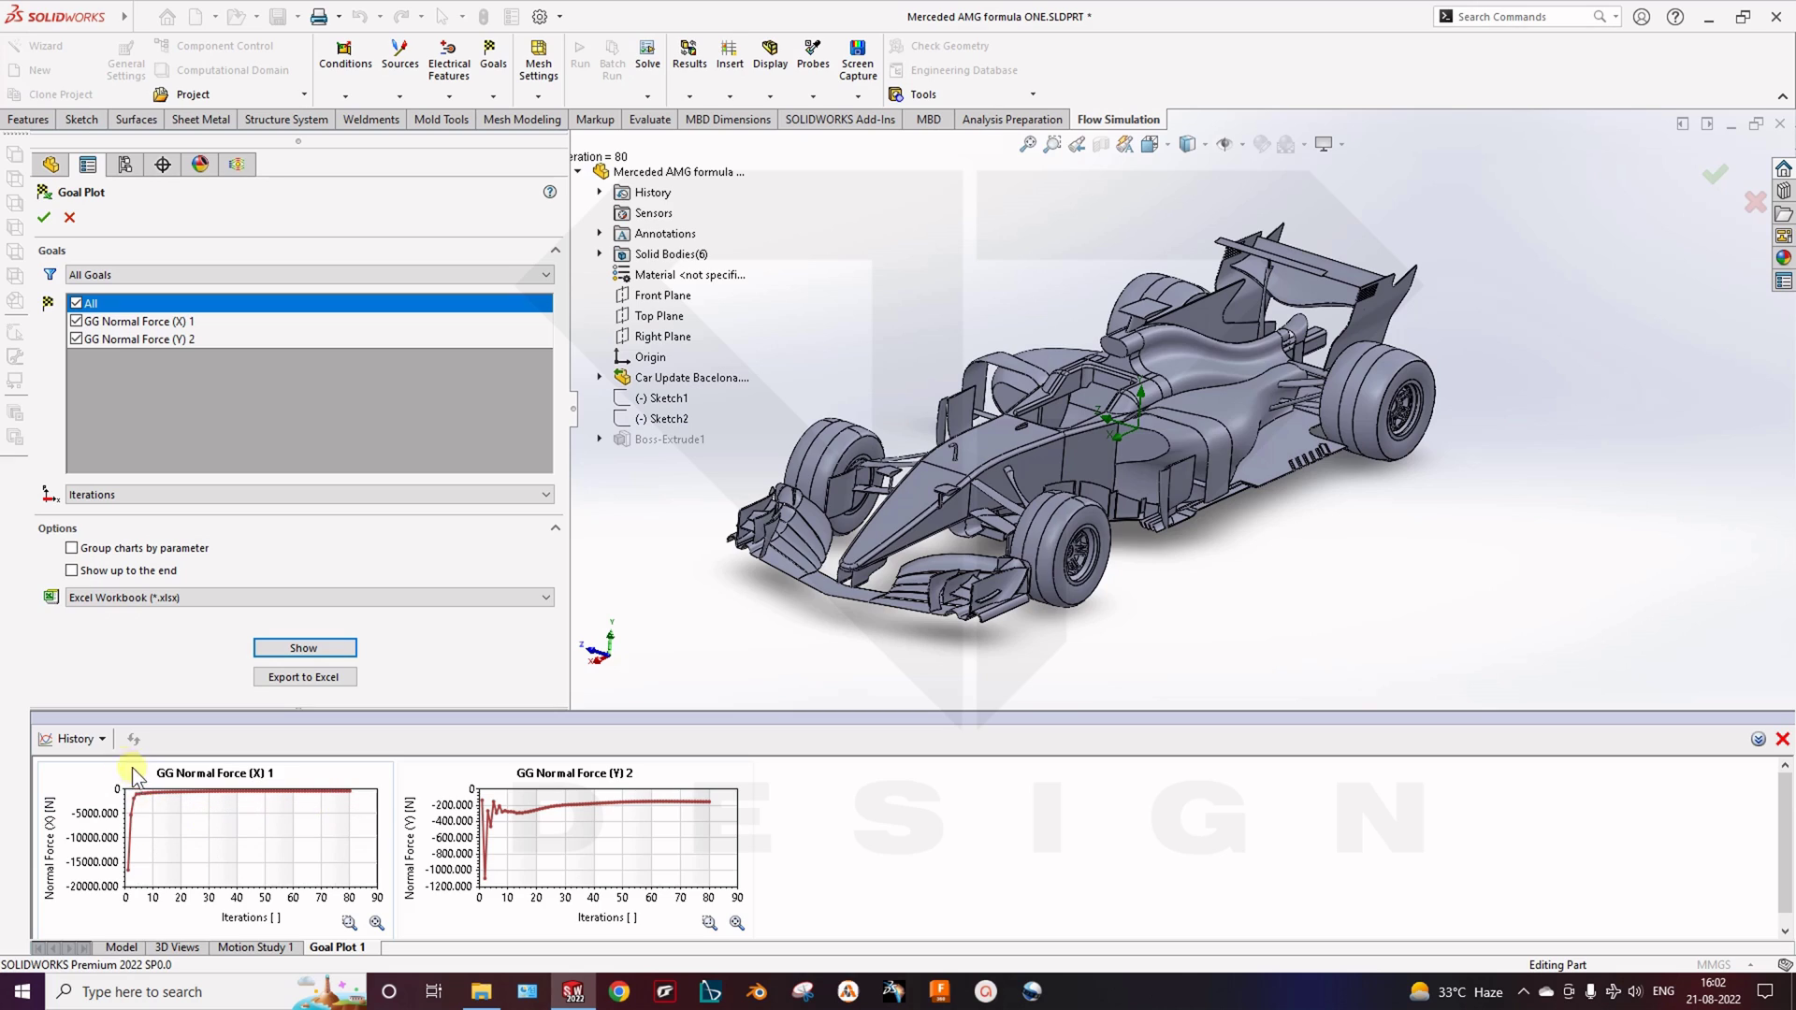
pyautogui.click(84, 739)
pyautogui.click(114, 766)
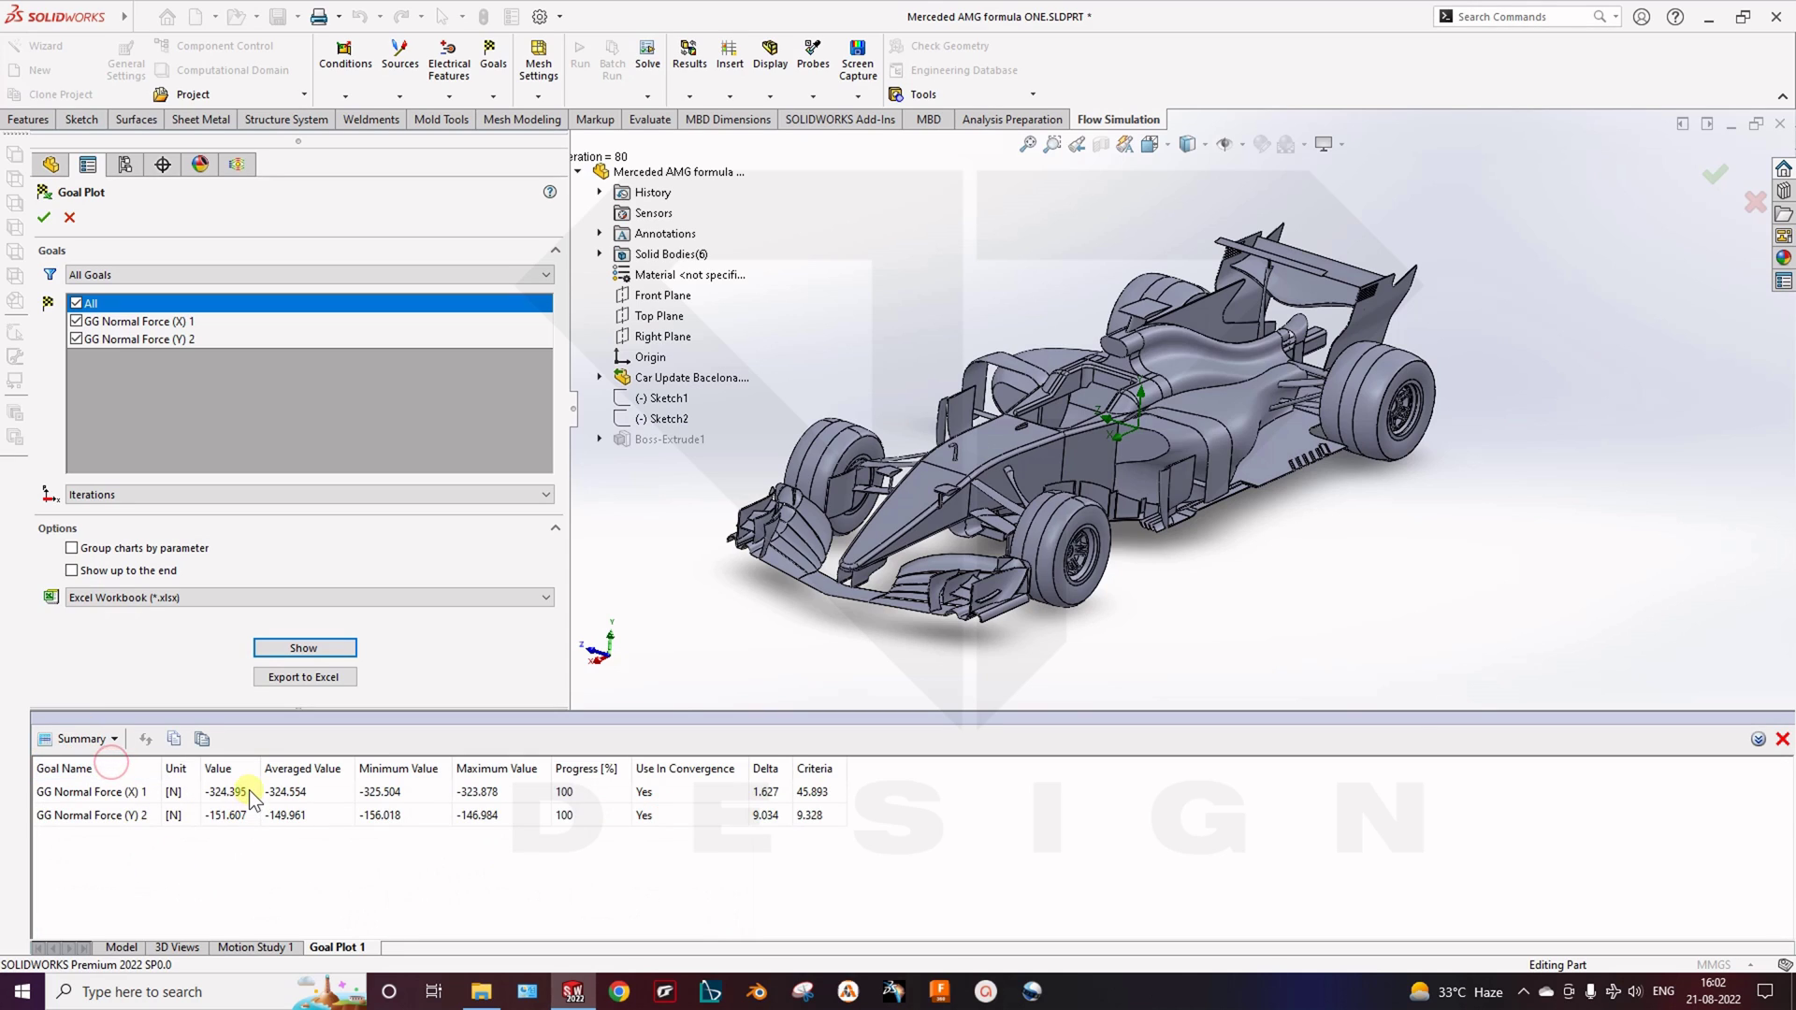
# Read the averaged, minimum, maximum and progress values of the force goals and close the results table
pyautogui.click(334, 785)
pyautogui.click(503, 791)
pyautogui.click(579, 793)
pyautogui.click(466, 817)
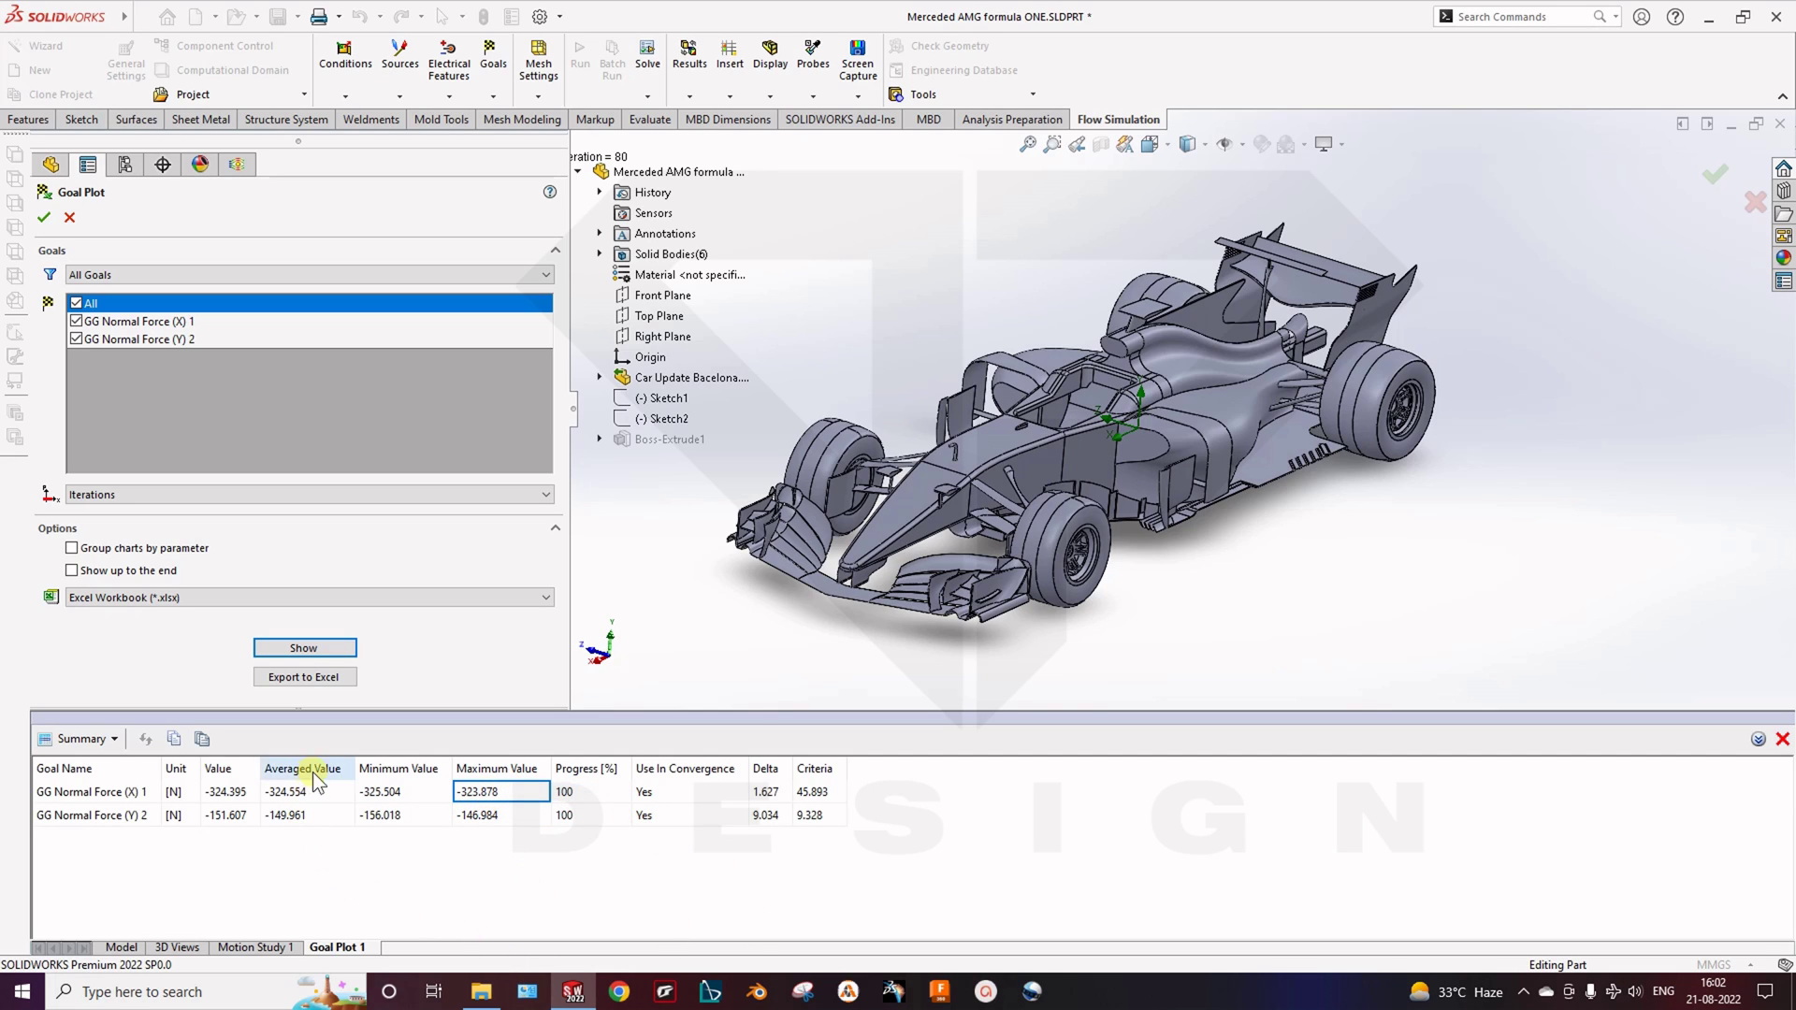
pyautogui.click(1782, 739)
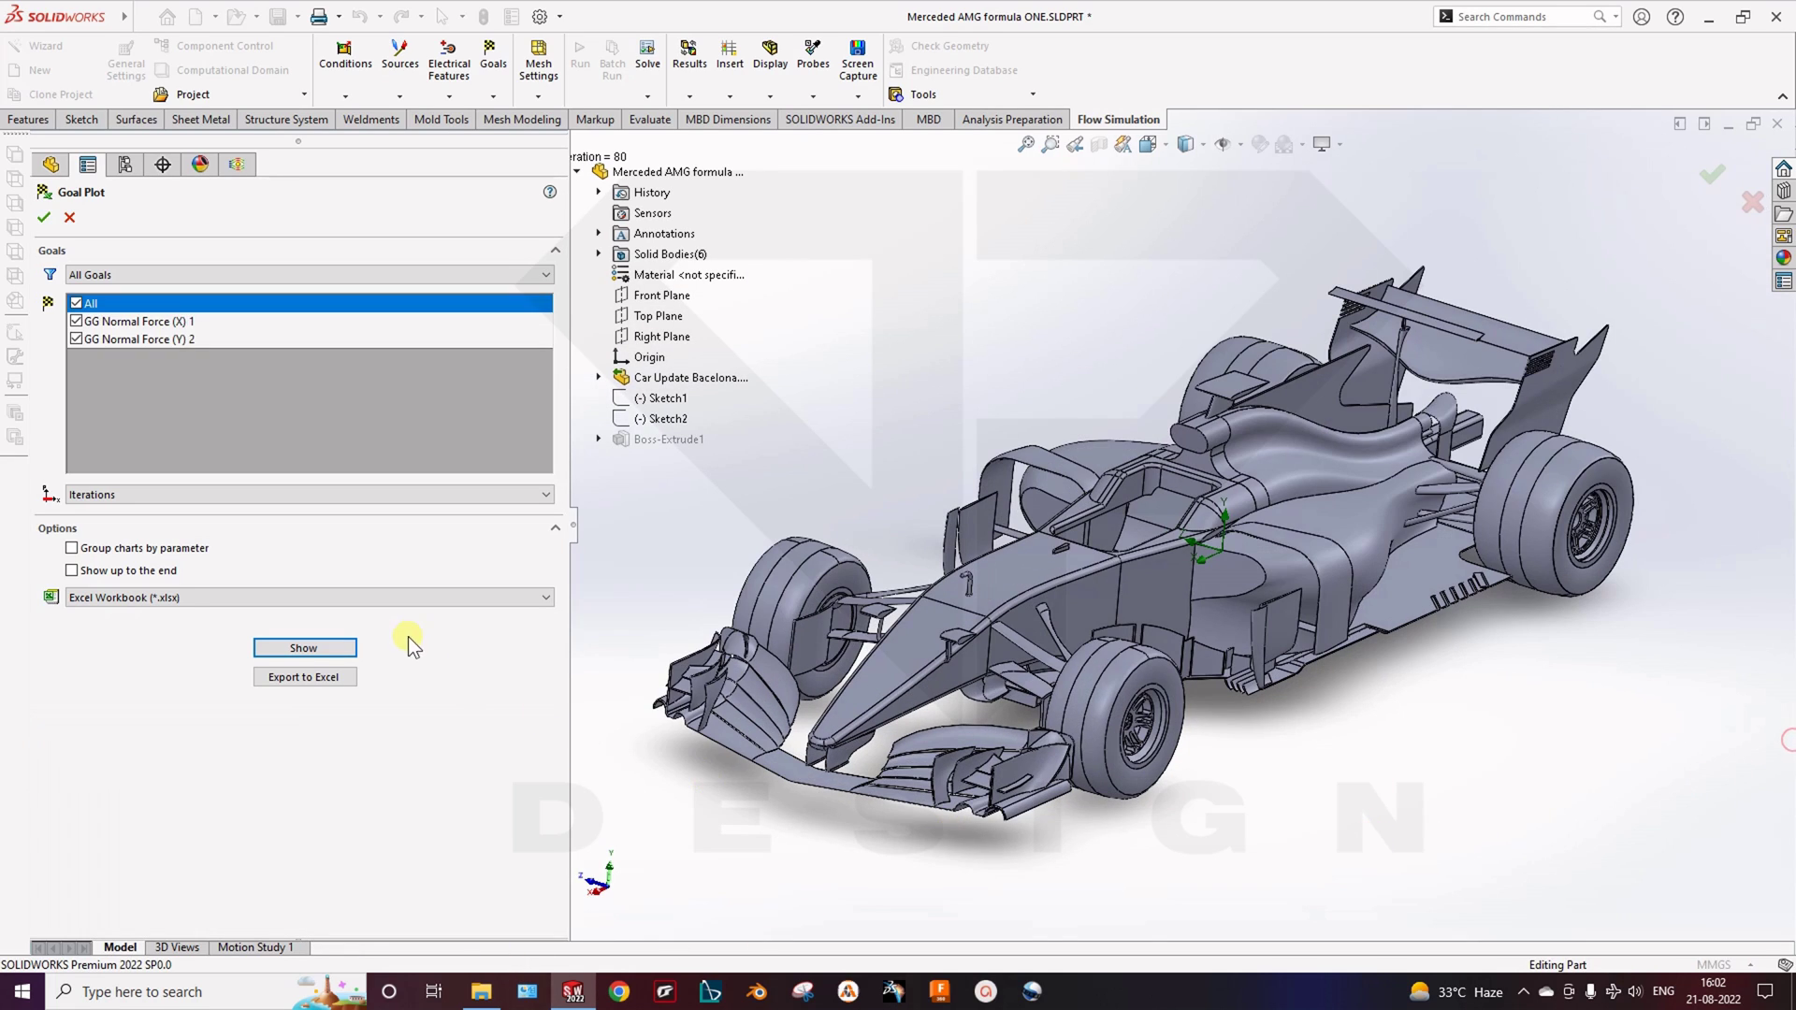
# Close the goal plot settings, examine the report's document, picture, chart and ID options, and leave without creating a report
pyautogui.click(70, 218)
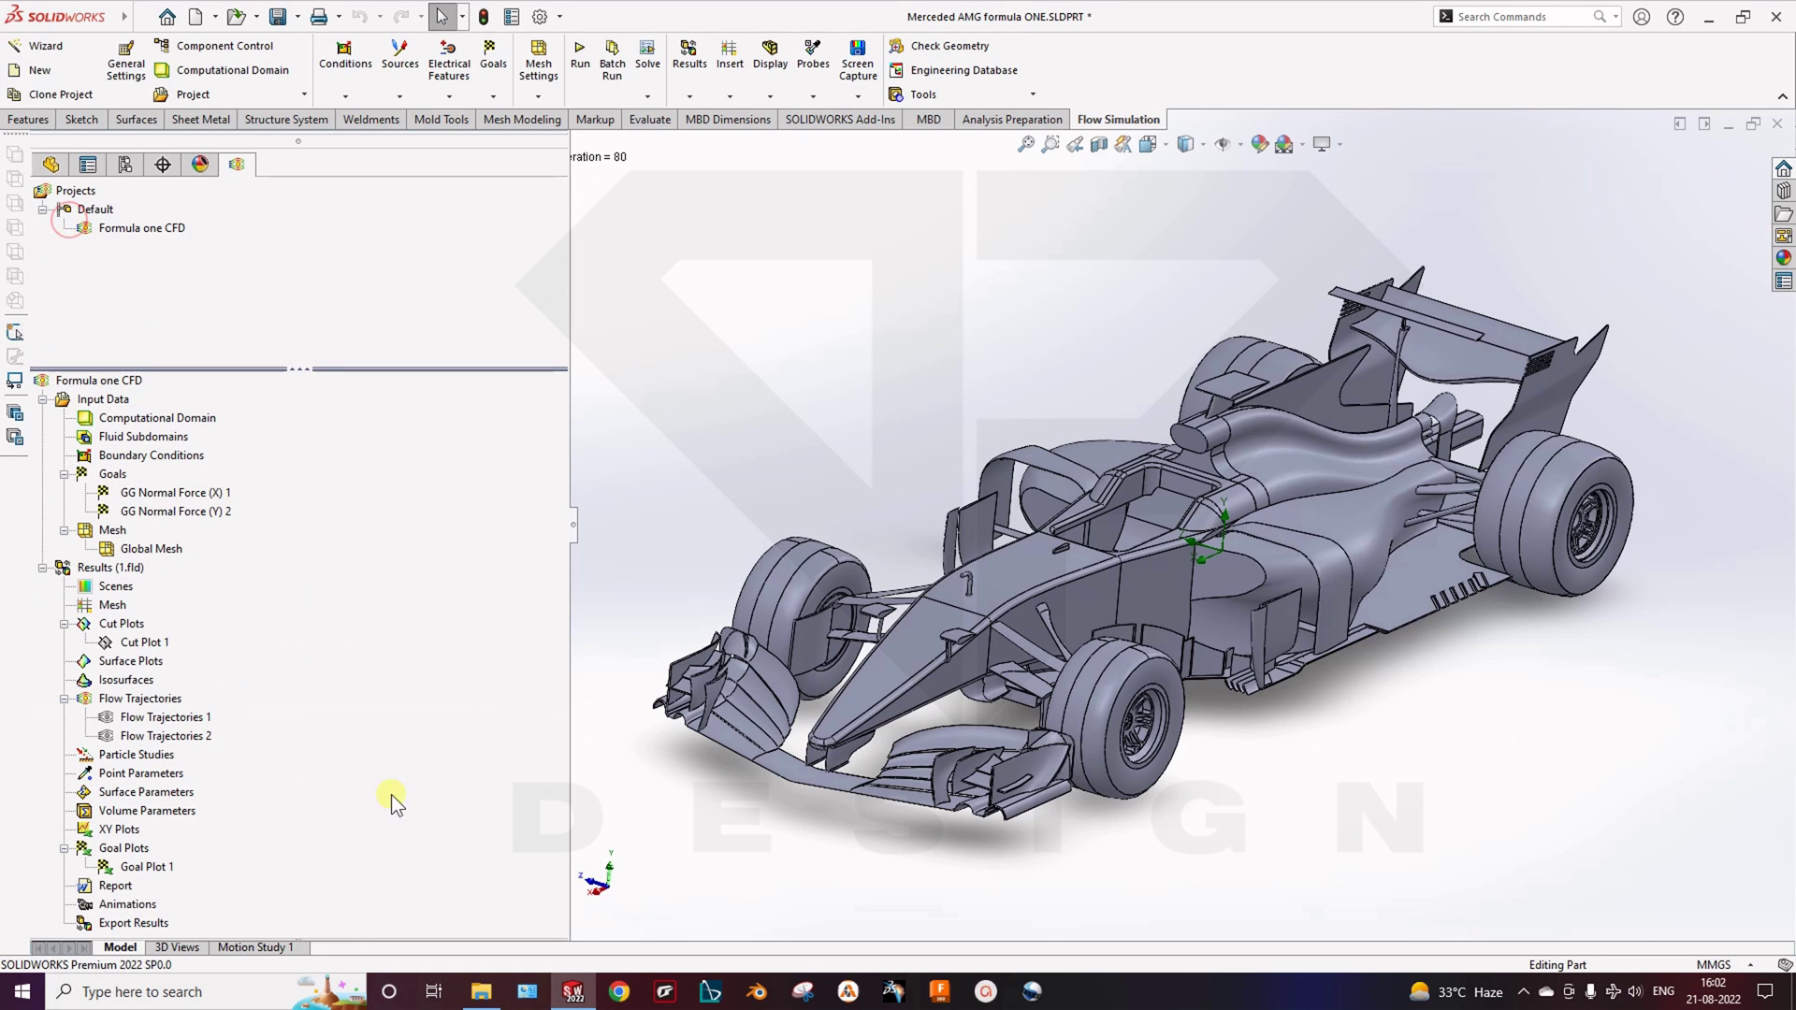
pyautogui.keyDown('ctrl'); pyautogui.moveTo(828, 683); pyautogui.dragTo(809, 731, button='middle'); pyautogui.keyUp('ctrl')
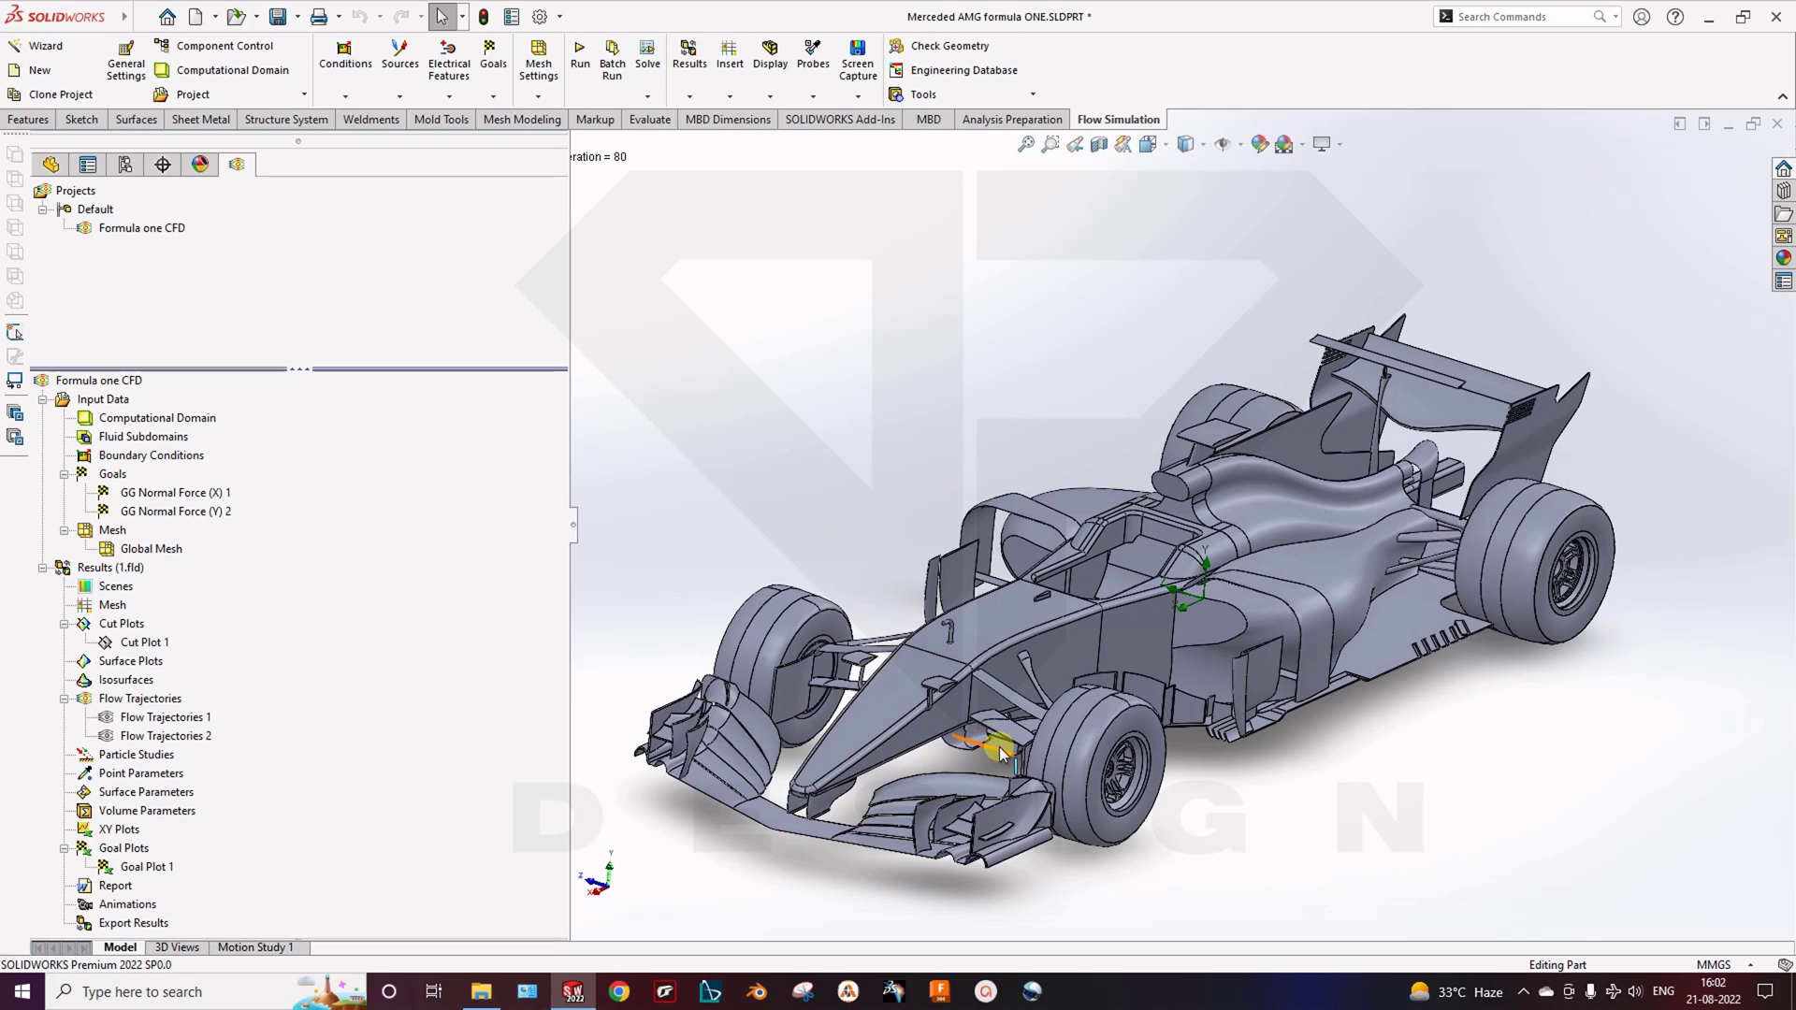
pyautogui.moveTo(999, 747); pyautogui.dragTo(1170, 674, button='middle')
pyautogui.keyDown('ctrl'); pyautogui.moveTo(802, 722); pyautogui.dragTo(874, 705, button='middle'); pyautogui.keyUp('ctrl')
pyautogui.moveTo(1128, 722); pyautogui.dragTo(1014, 630, button='middle')
pyautogui.rightClick(114, 887)
pyautogui.click(161, 902)
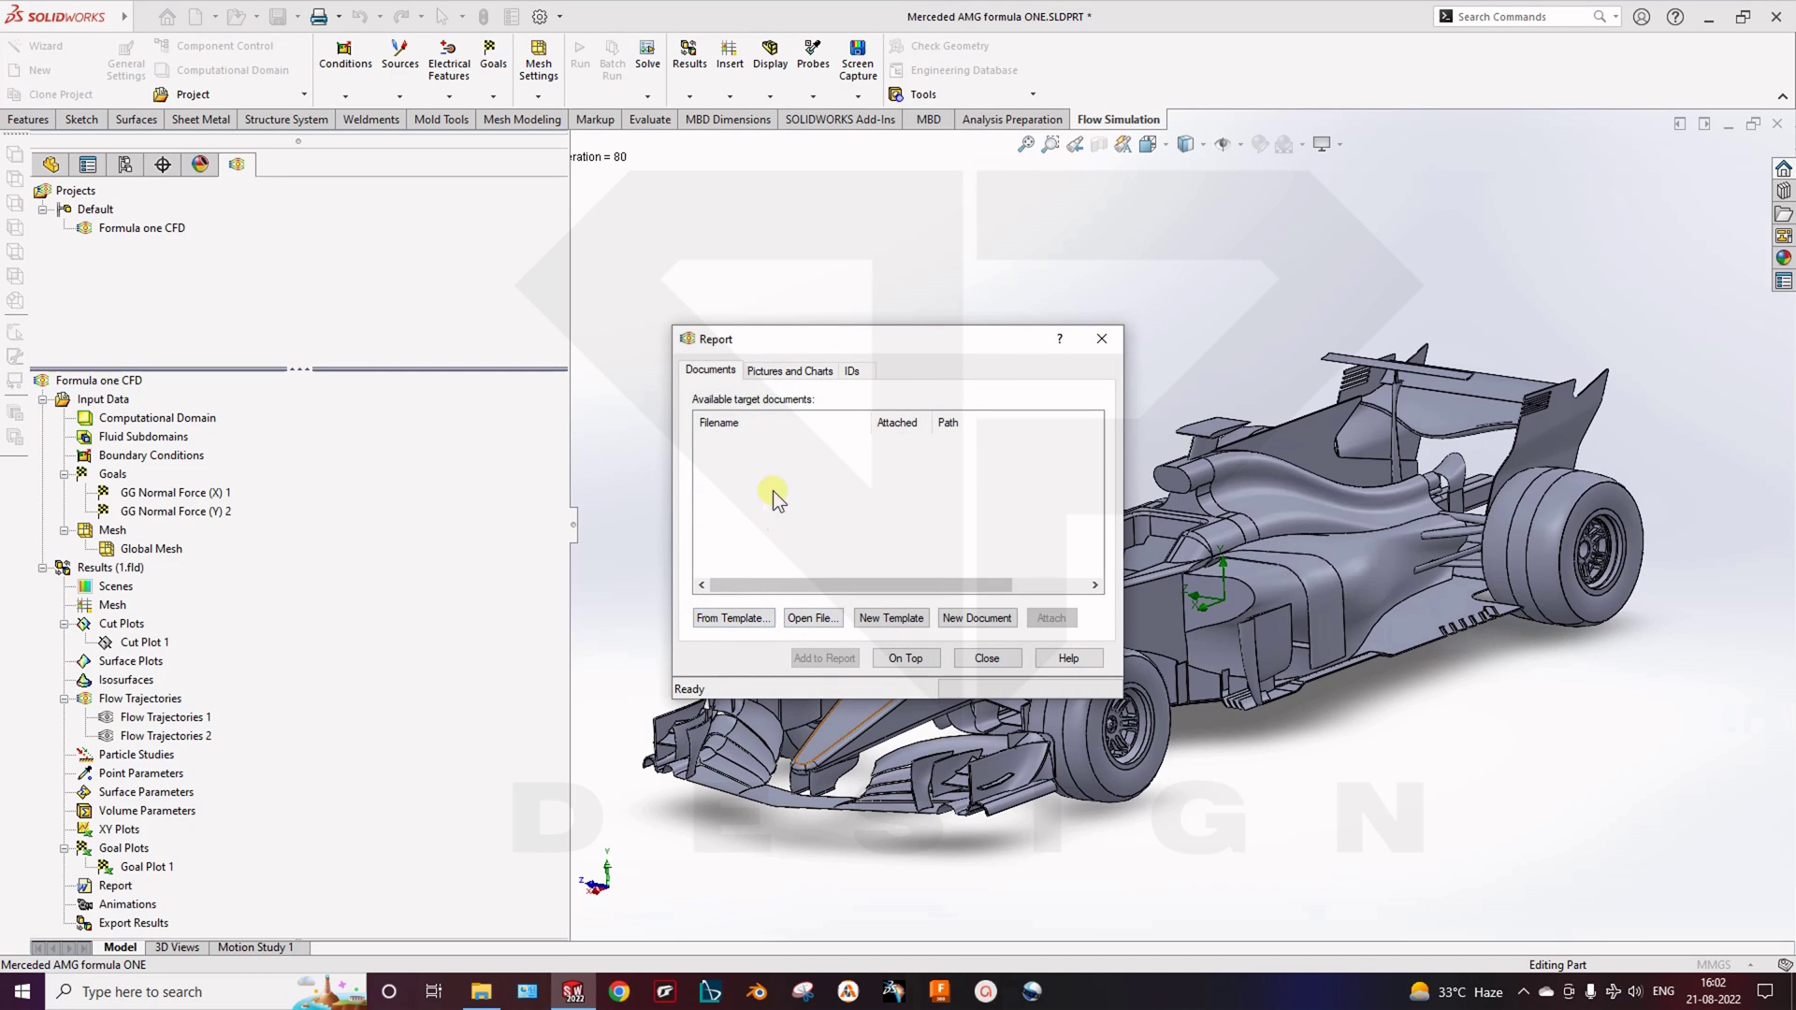
pyautogui.click(766, 372)
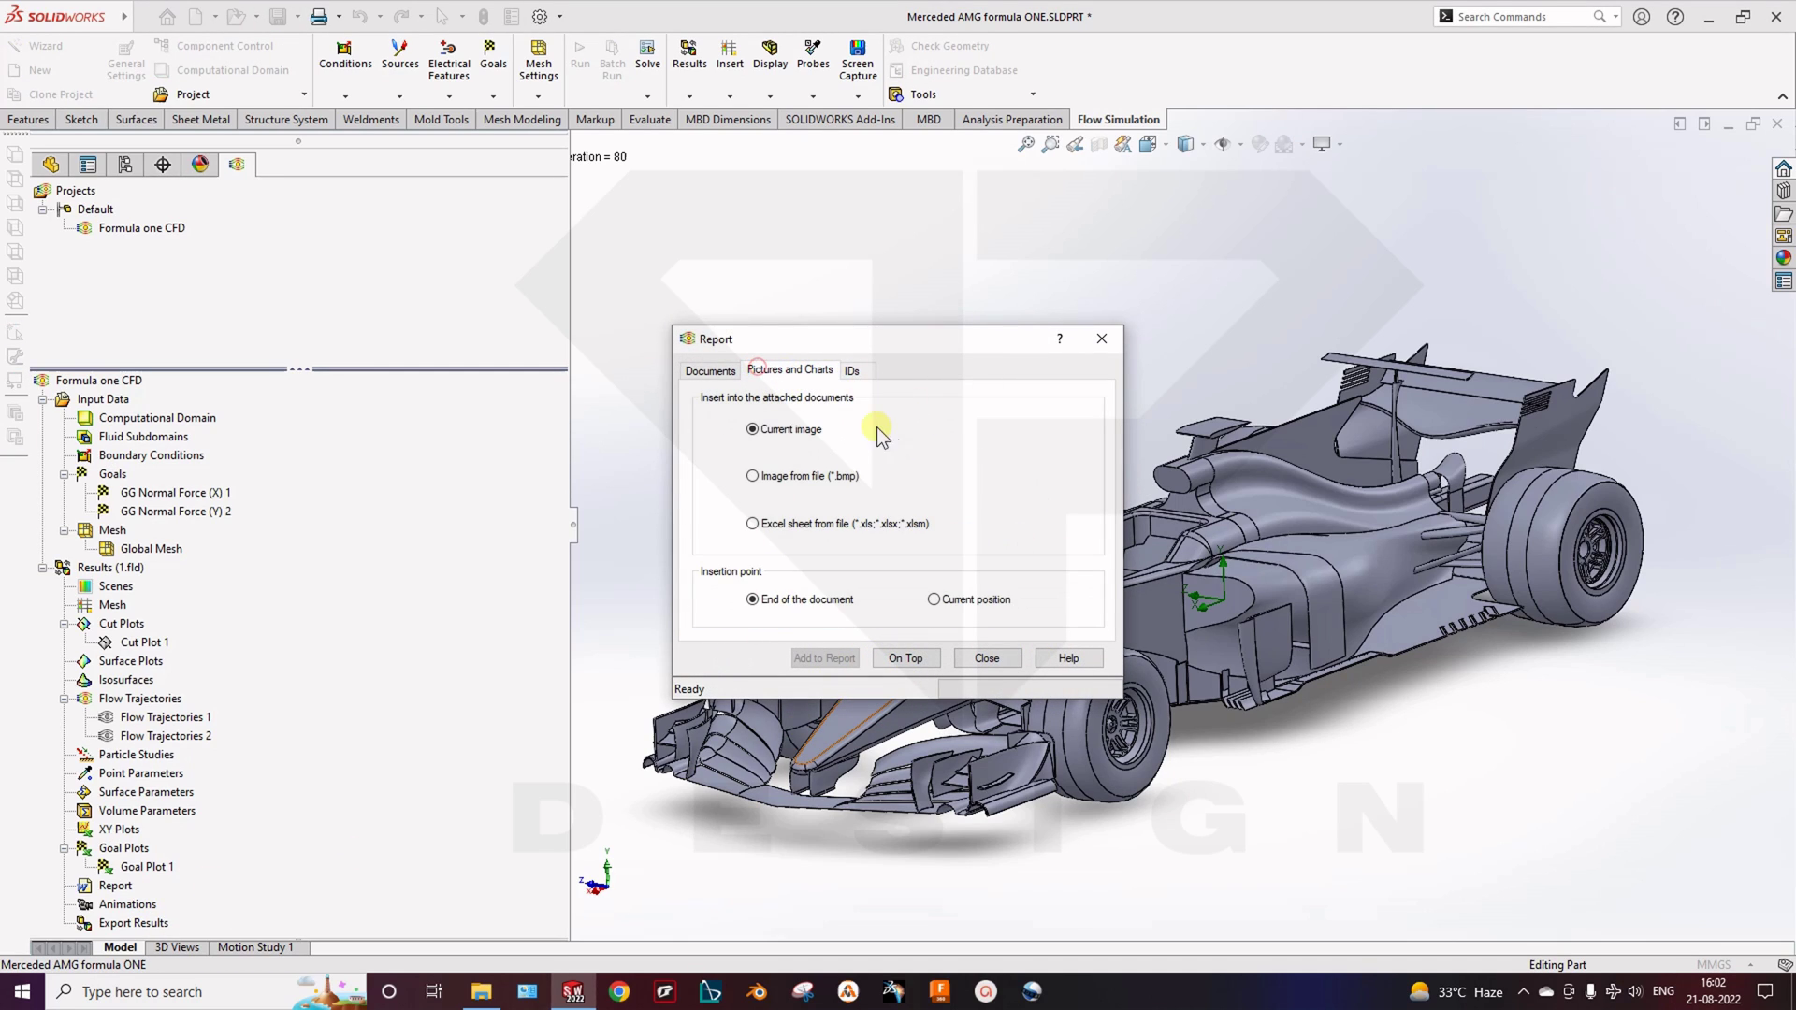
pyautogui.click(853, 371)
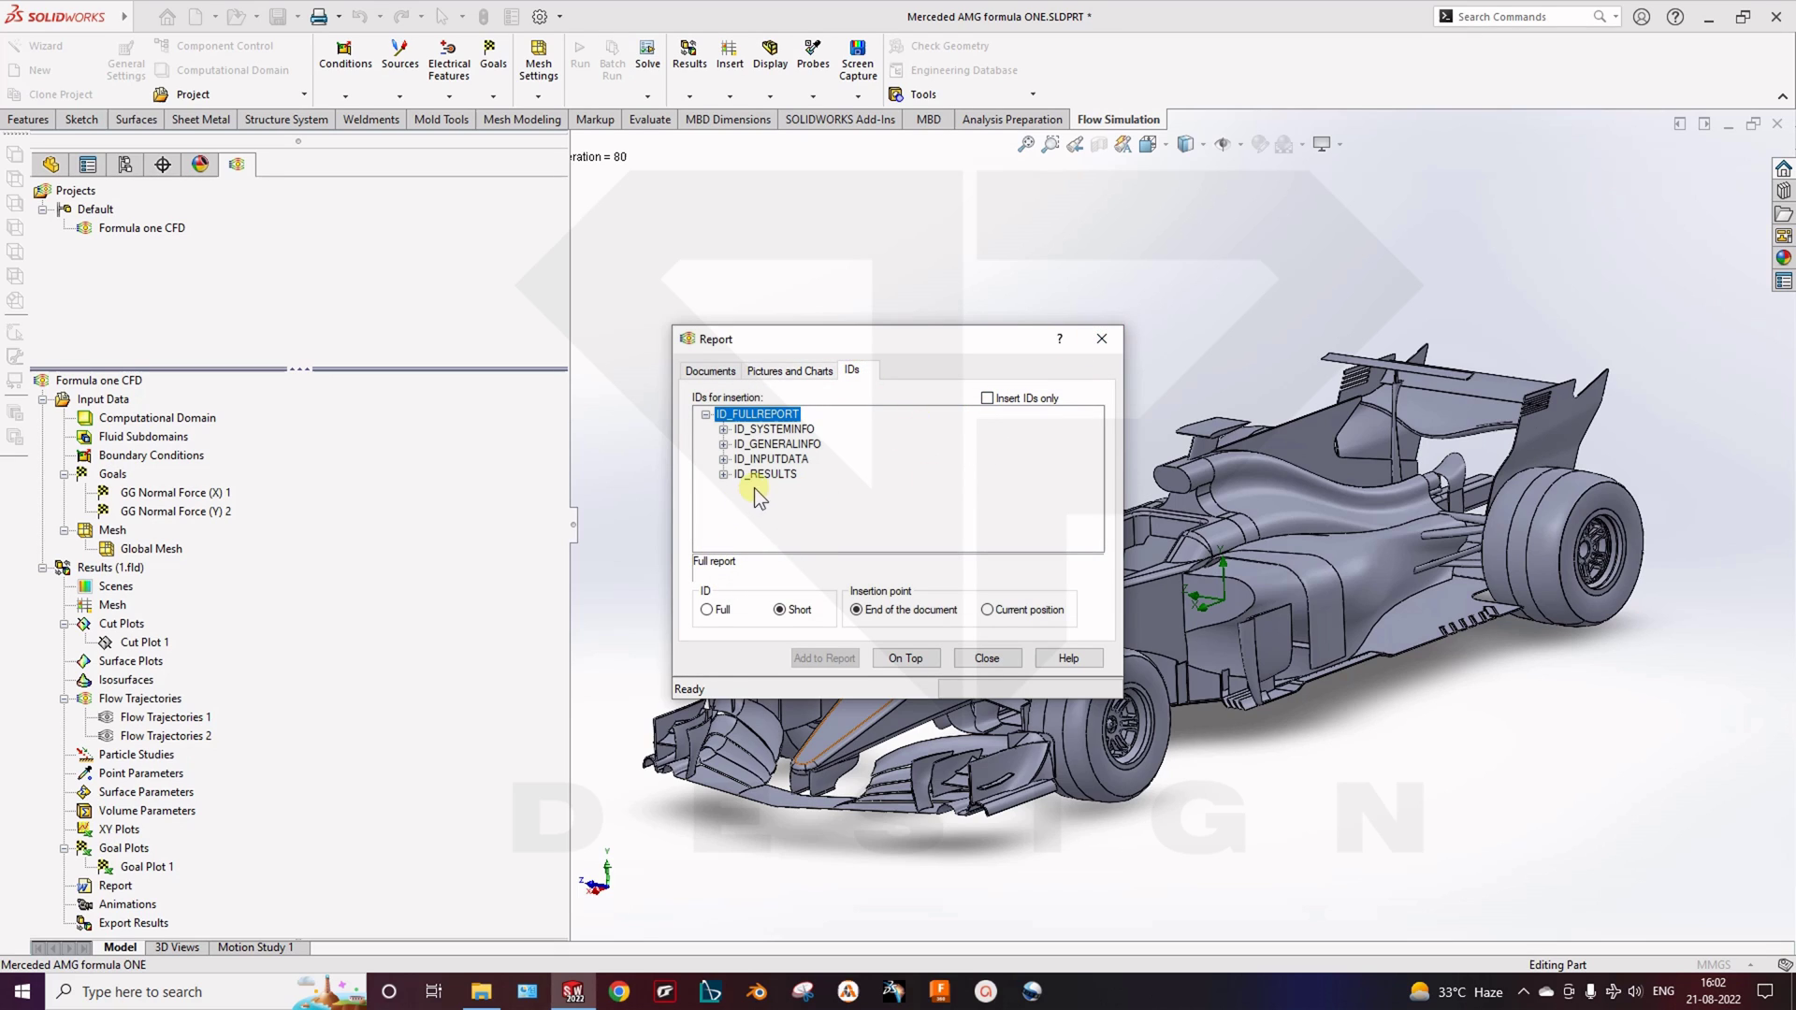
pyautogui.click(988, 658)
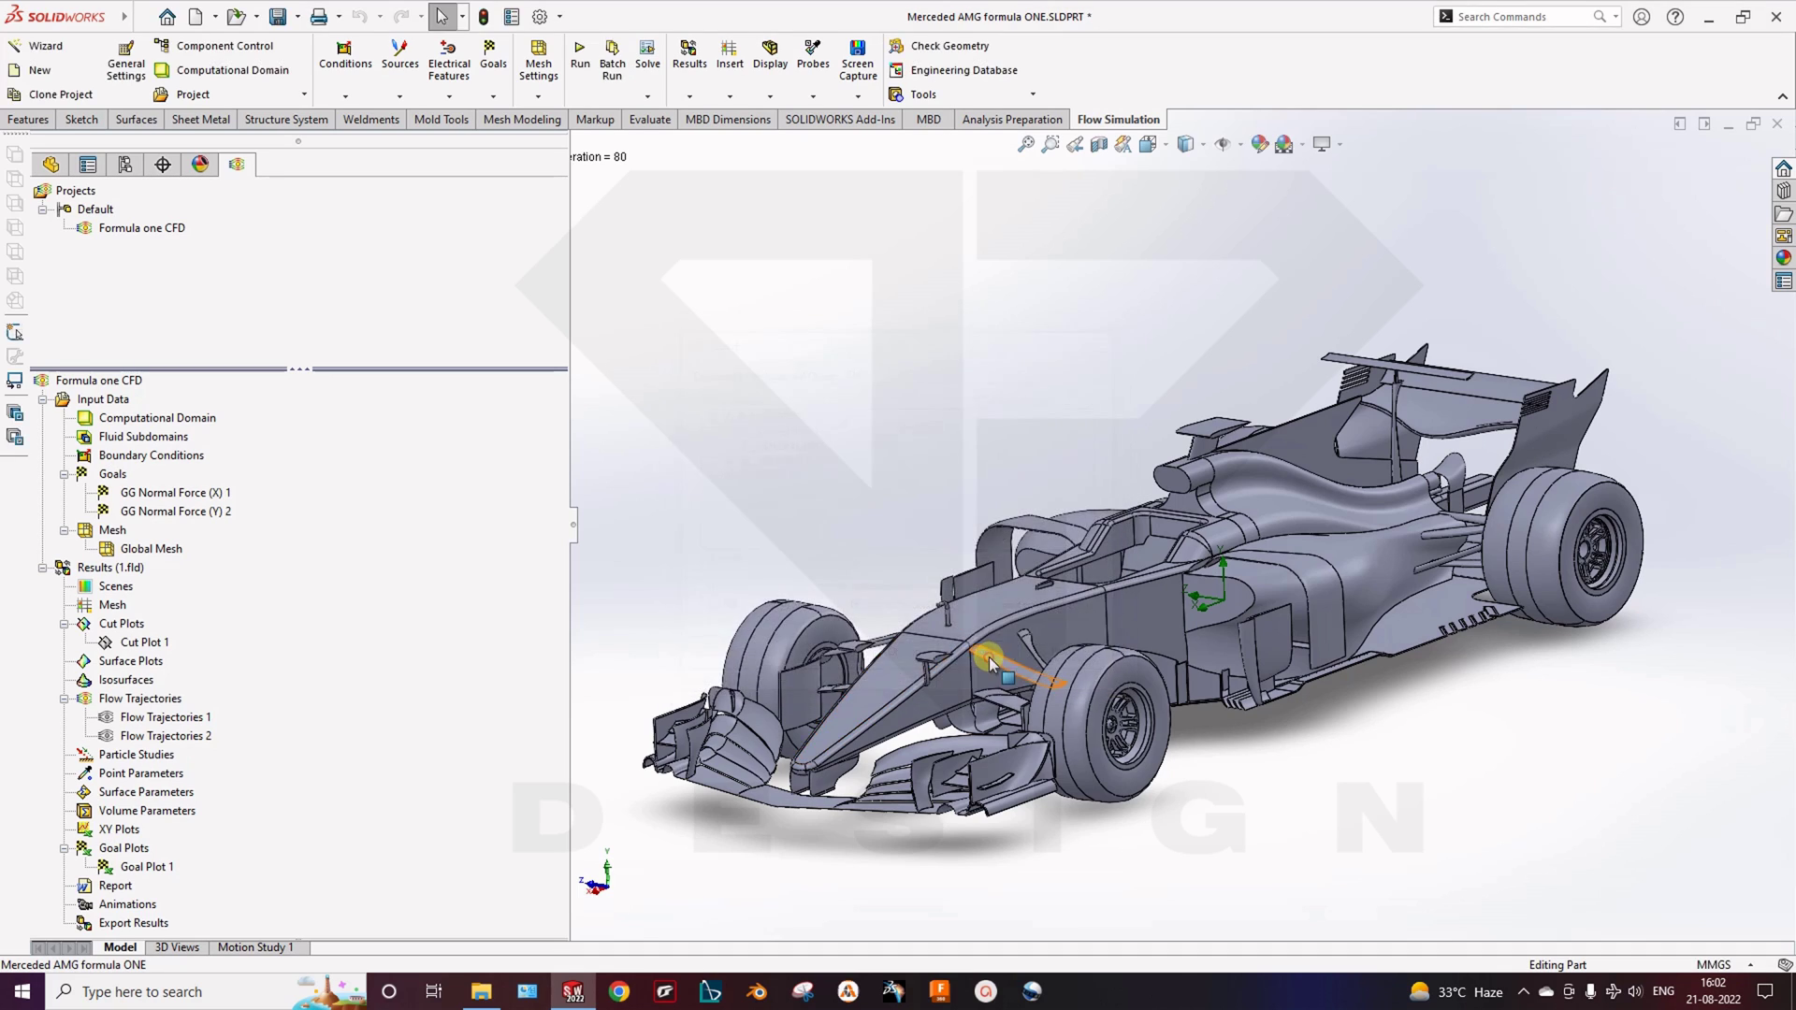
# Switch the car's display style to Hidden Lines Removed
pyautogui.moveTo(1010, 748); pyautogui.dragTo(880, 738, button='middle')
pyautogui.click(1162, 150)
pyautogui.click(1190, 143)
pyautogui.click(1188, 223)
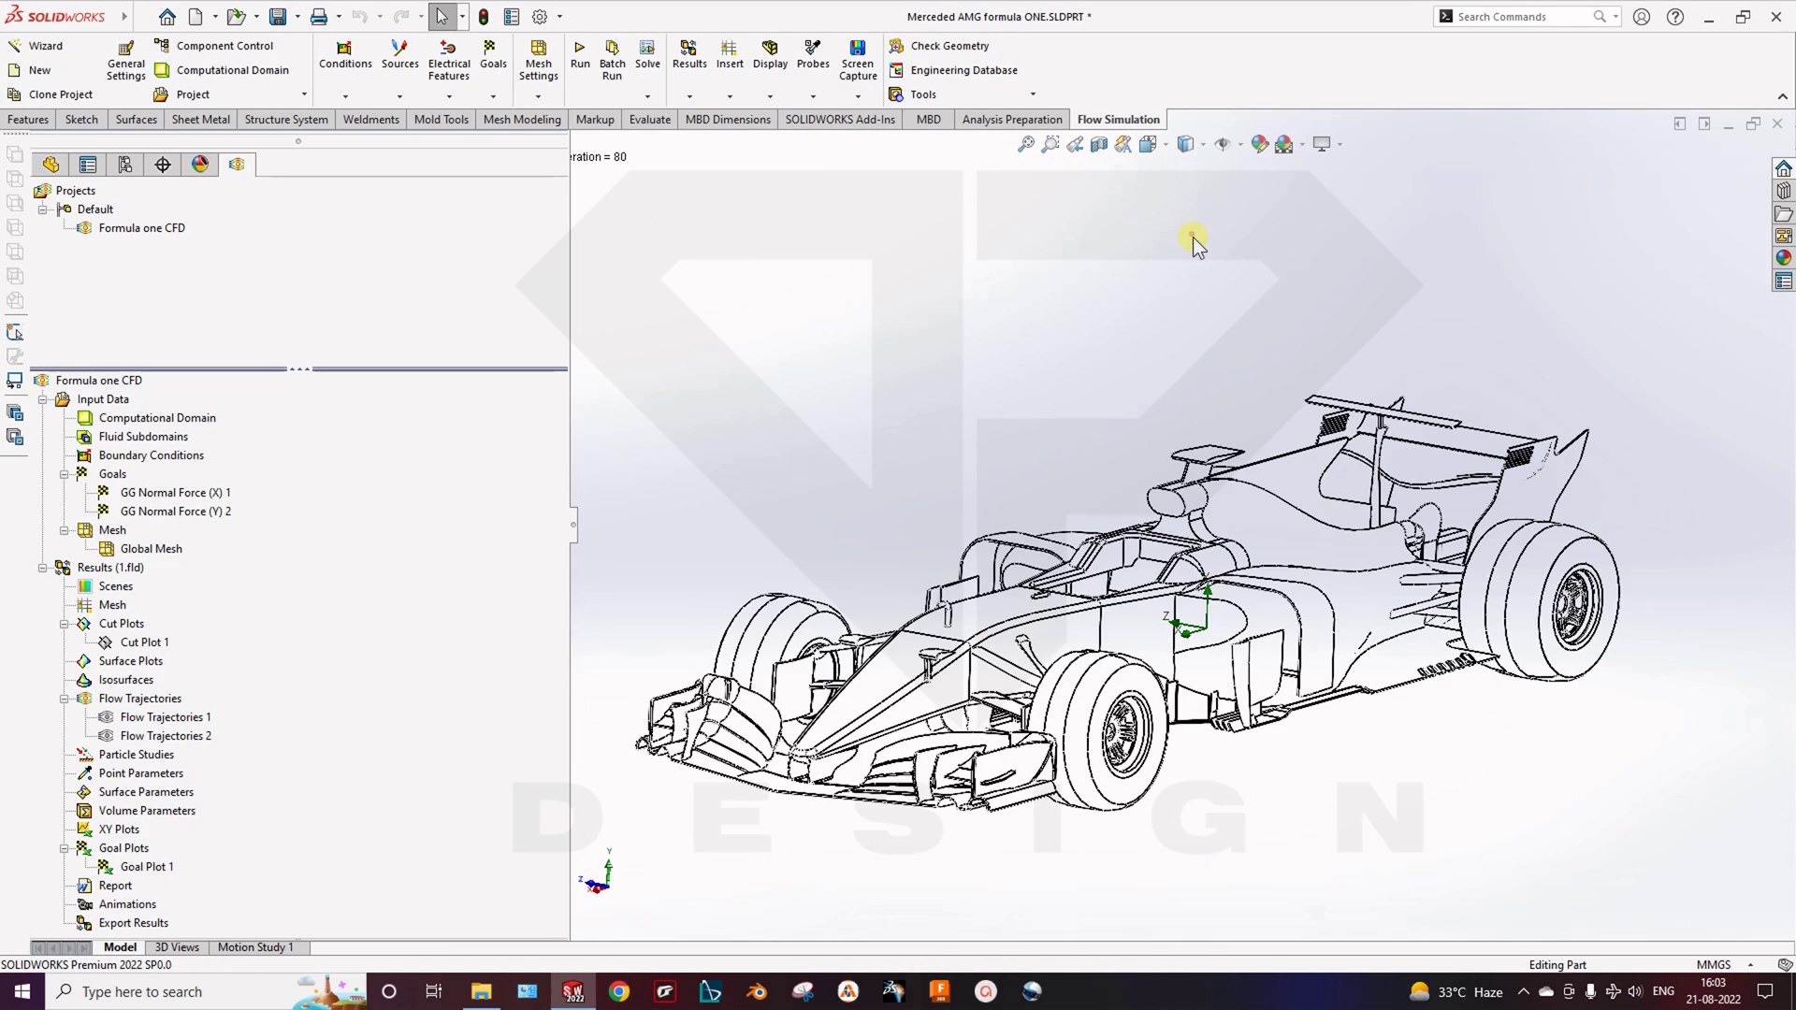
pyautogui.click(1199, 146)
pyautogui.click(1051, 242)
# Section the car horizontally with a planar section view on the Top Plane
pyautogui.click(1100, 145)
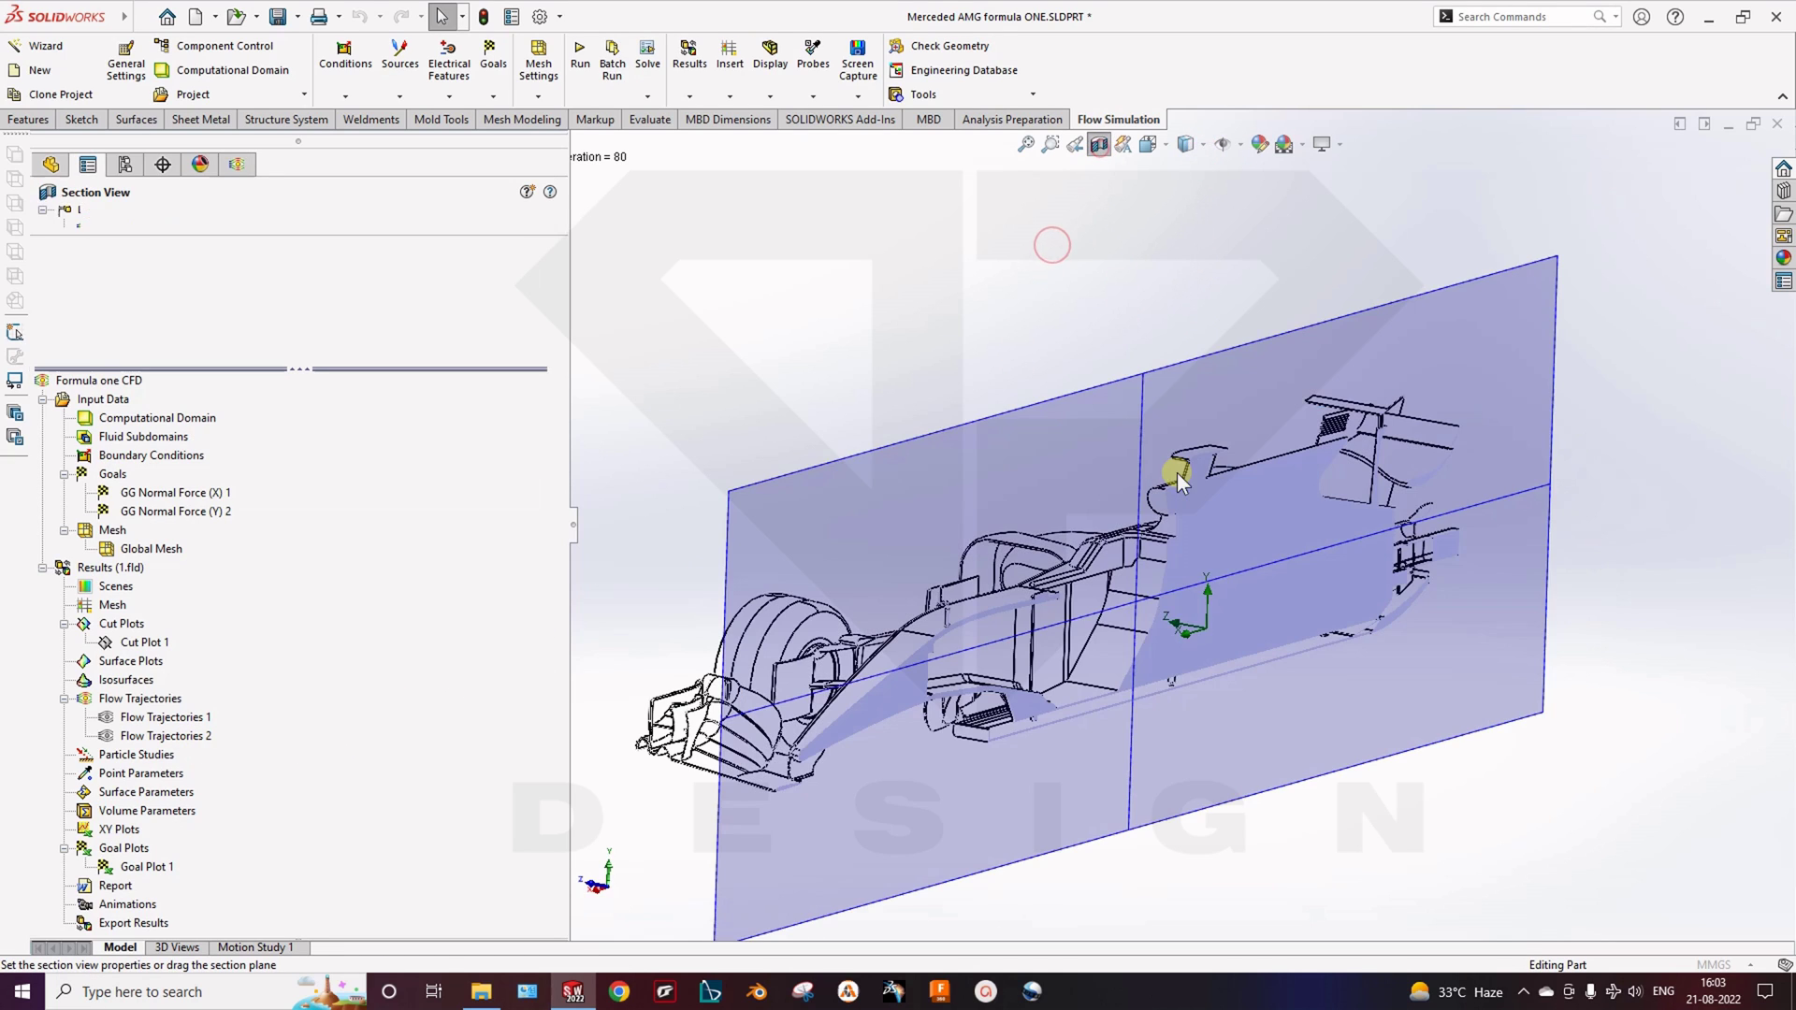
pyautogui.moveTo(1009, 441); pyautogui.dragTo(1034, 510, button='middle')
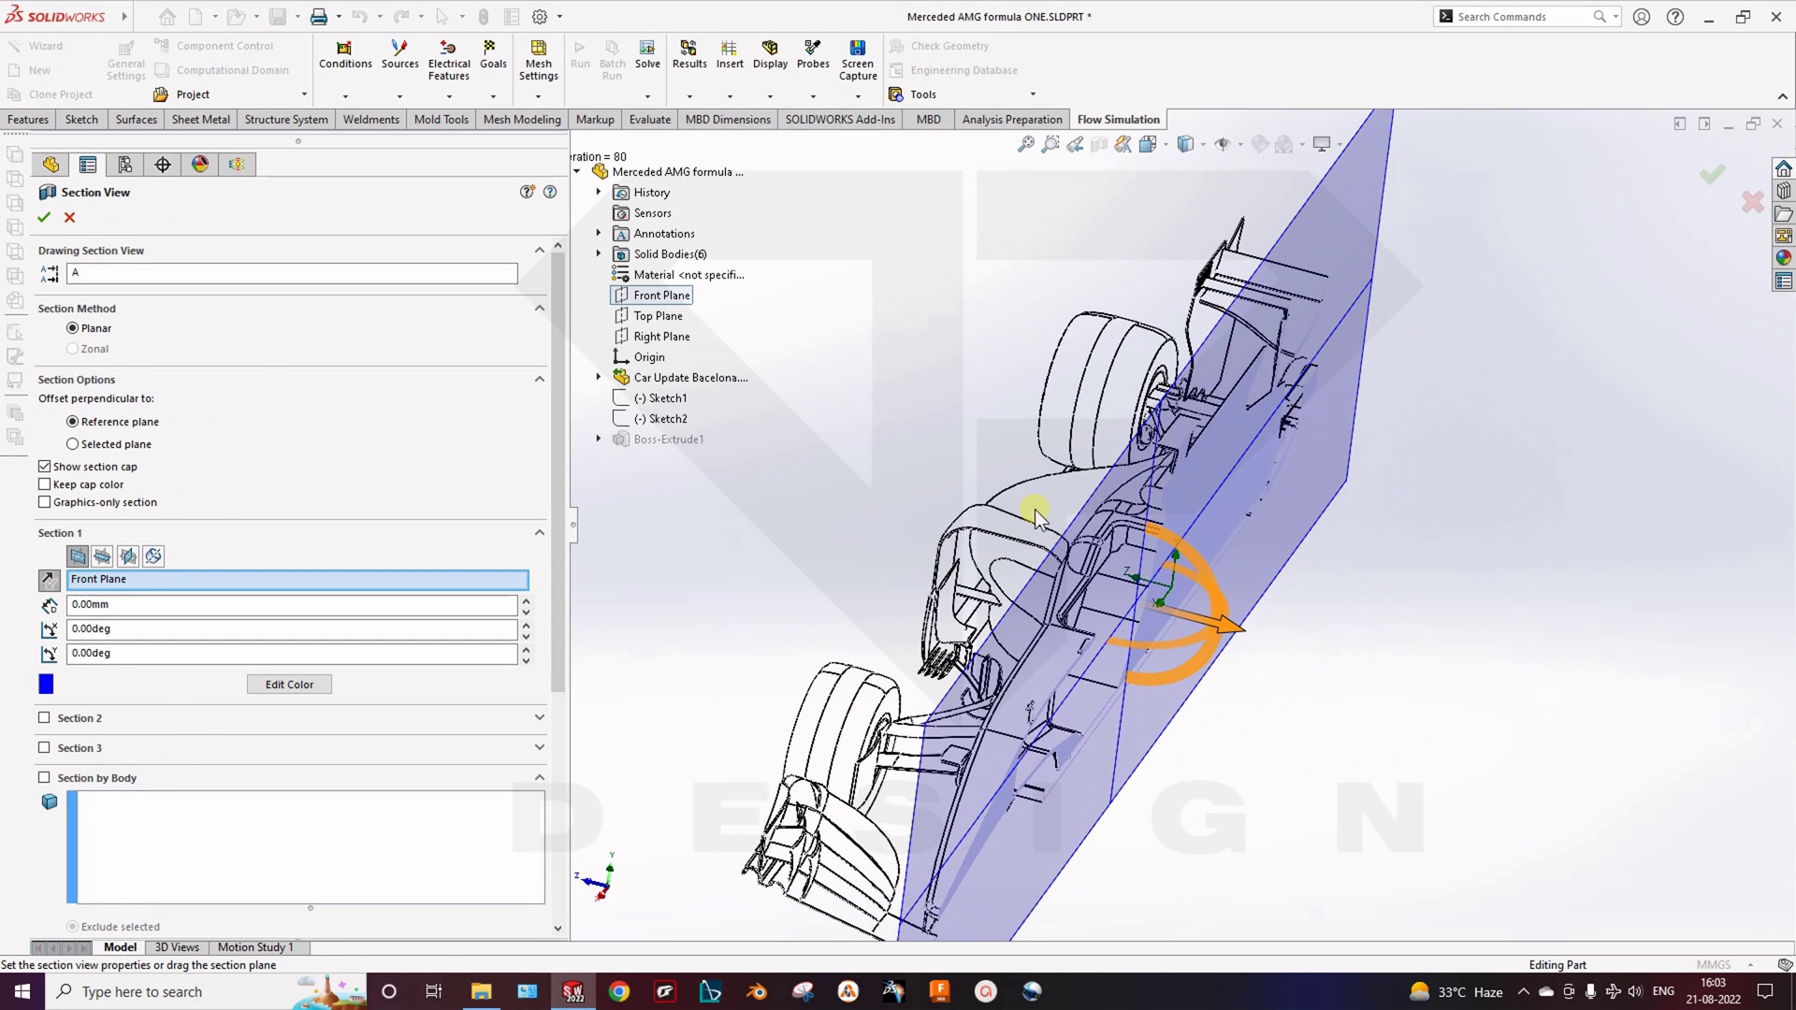
pyautogui.click(102, 556)
pyautogui.click(44, 217)
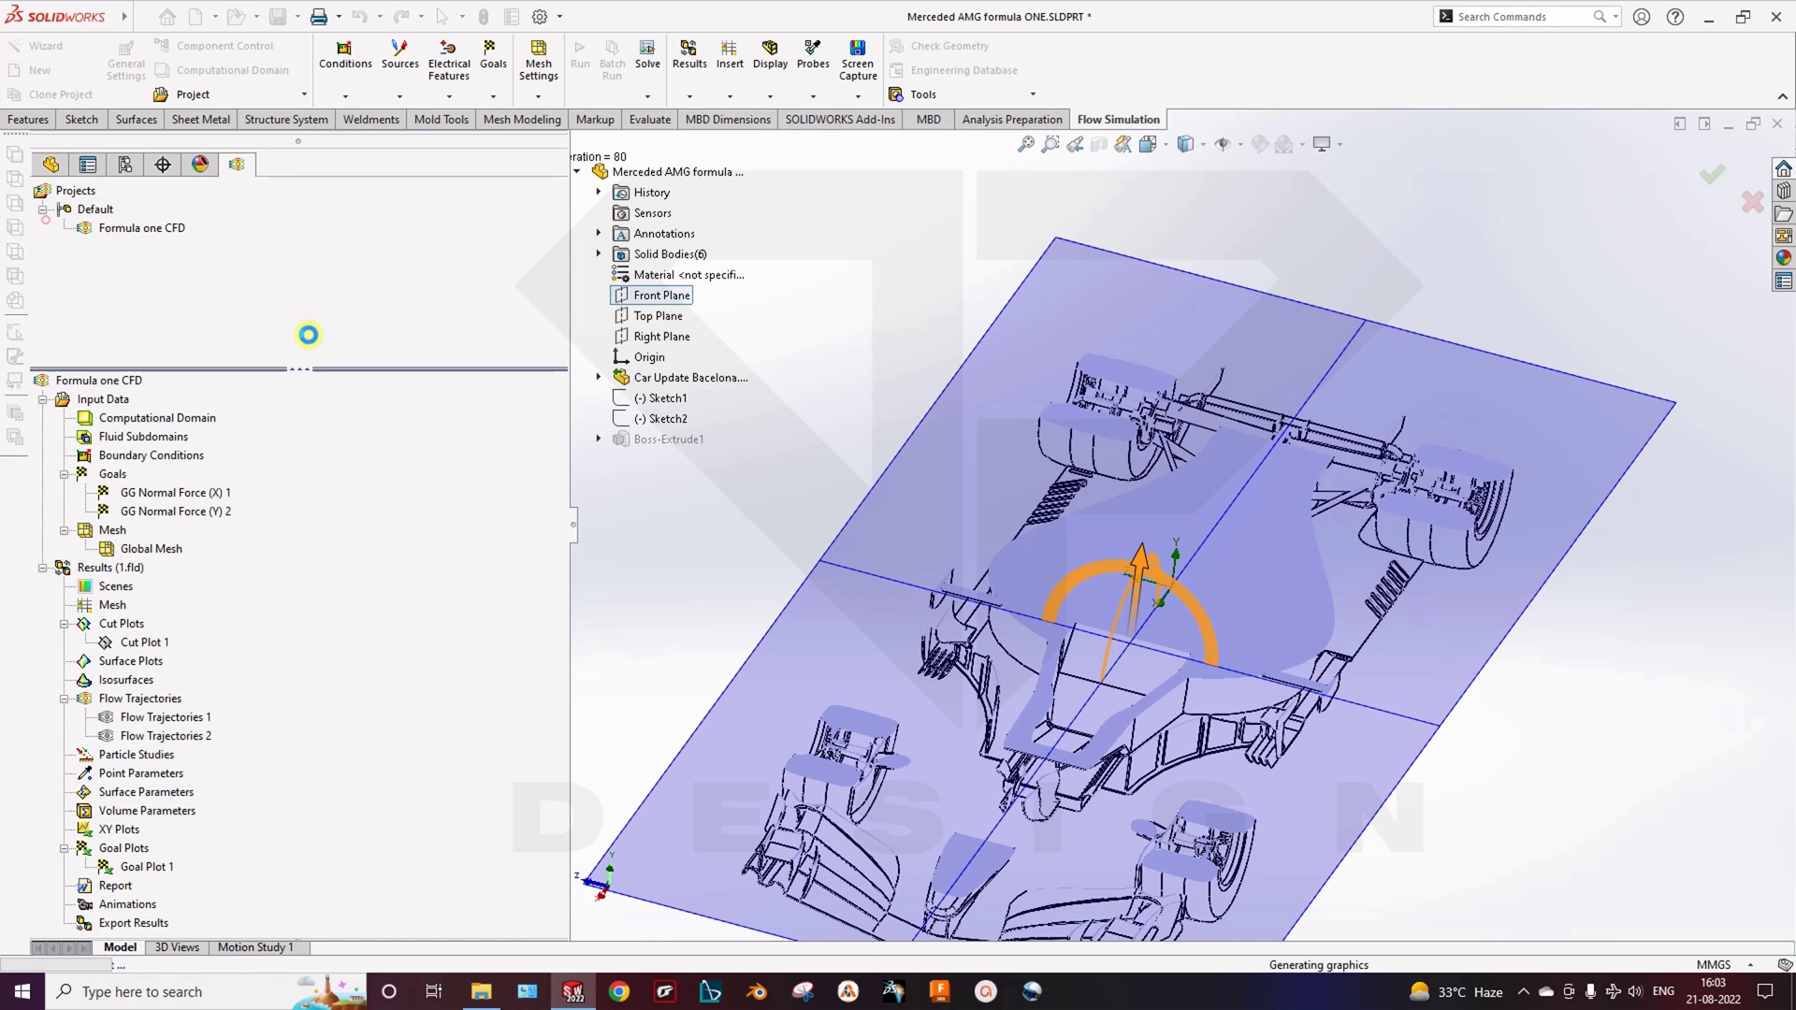
pyautogui.moveTo(981, 492); pyautogui.dragTo(1071, 498, button='middle')
pyautogui.keyDown('ctrl'); pyautogui.moveTo(883, 592); pyautogui.dragTo(974, 449, button='middle'); pyautogui.keyUp('ctrl')
pyautogui.moveTo(1049, 571); pyautogui.dragTo(1025, 529, button='middle')
# Change the sectioned car's display style to Shaded With Edges and on to Shaded
pyautogui.click(1188, 145)
pyautogui.click(1197, 170)
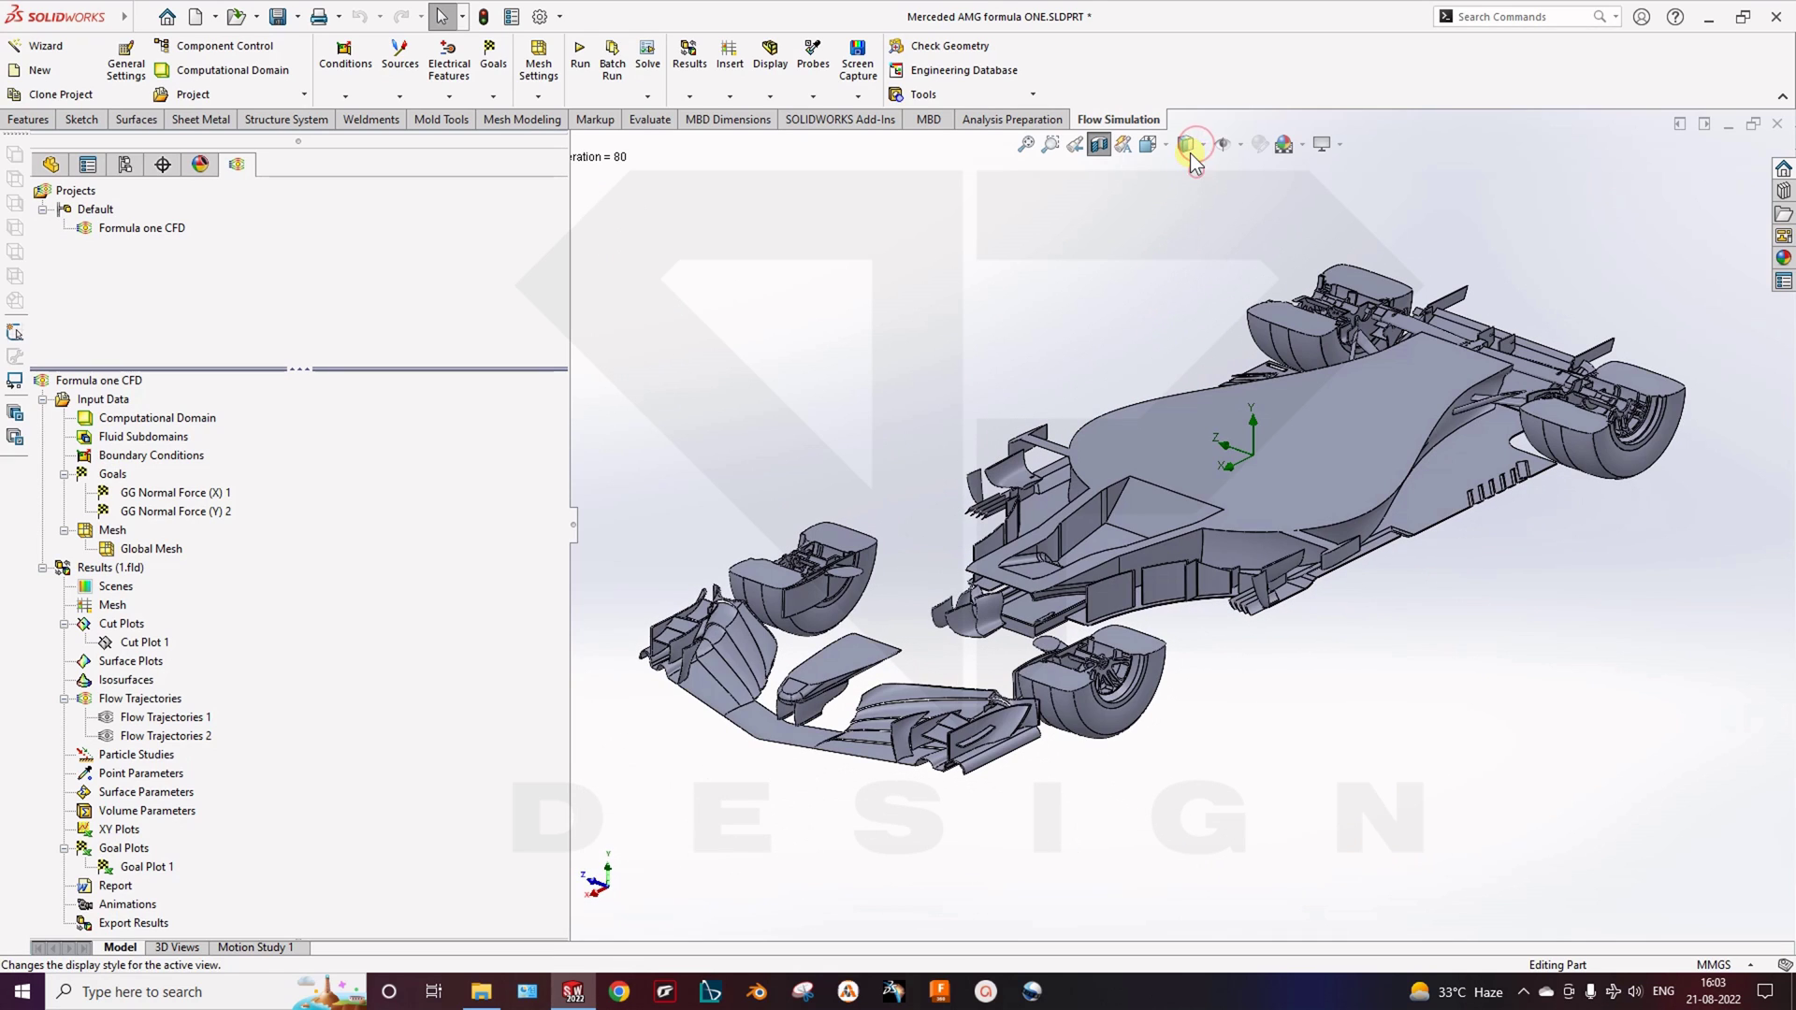
pyautogui.click(1188, 145)
pyautogui.click(1189, 201)
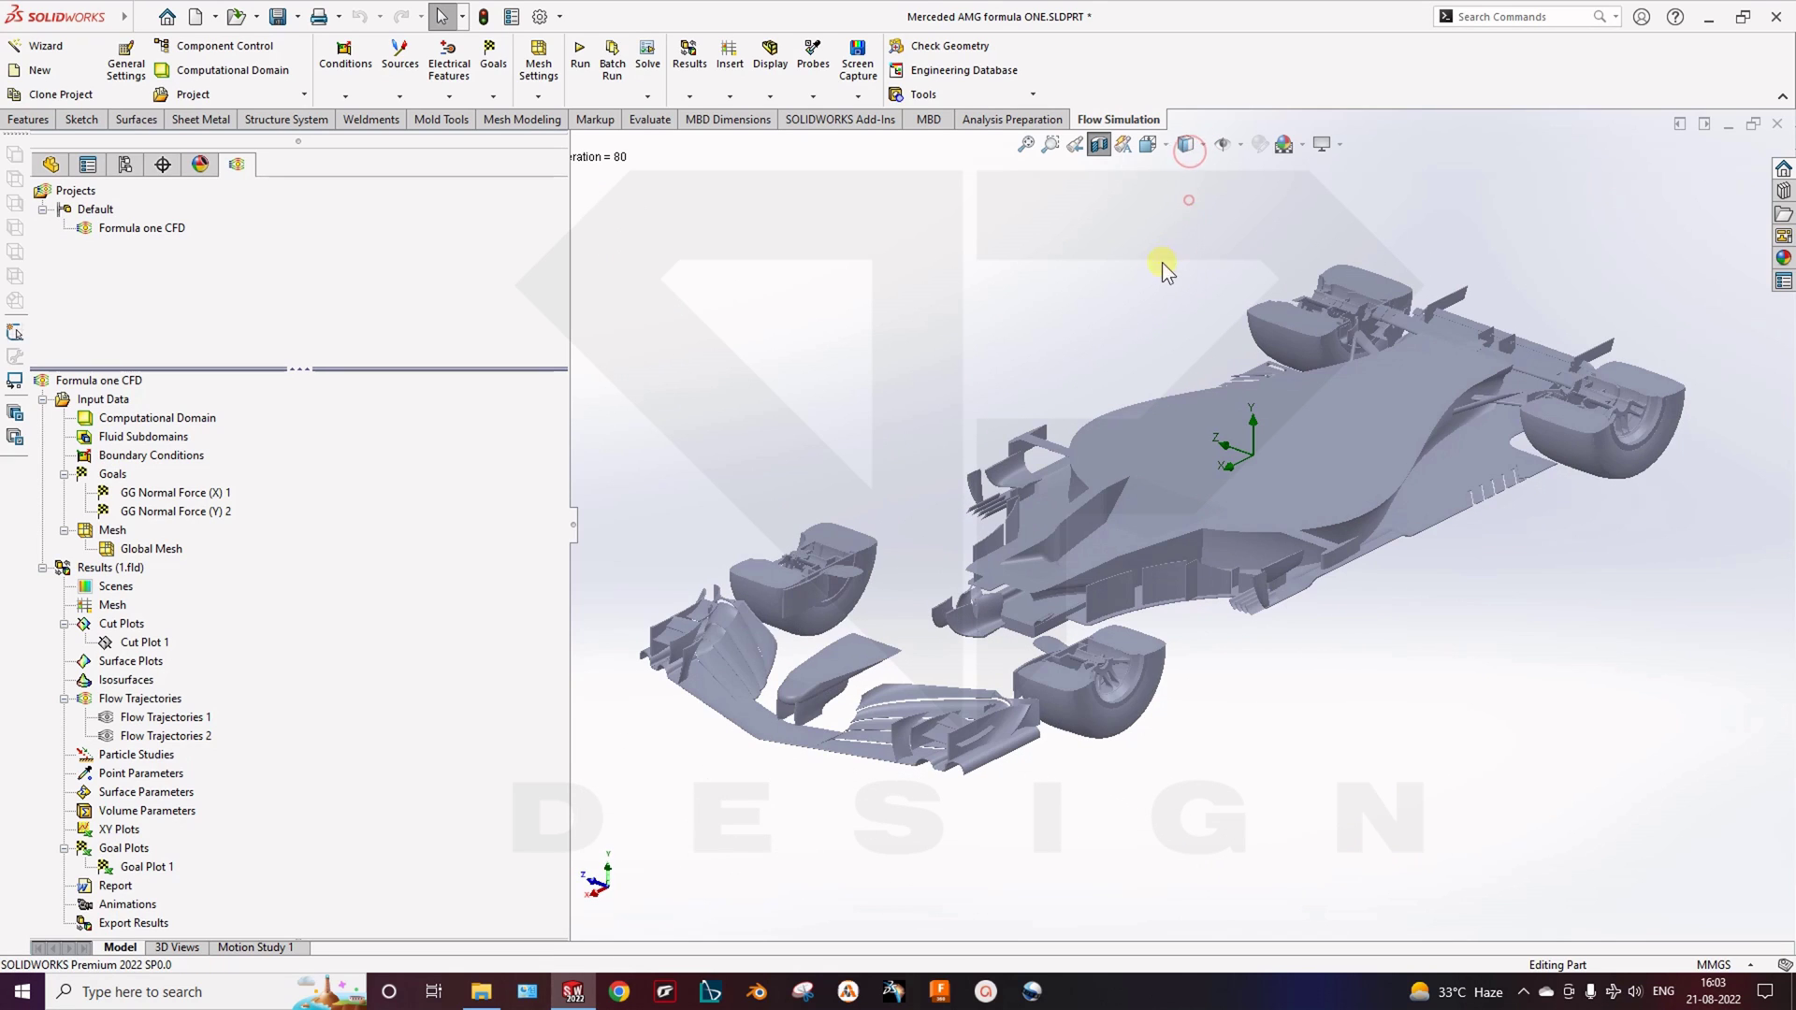
# Cycle through the scene backdrops behind the sectioned car and settle on the plain light background
pyautogui.click(1283, 145)
pyautogui.click(1285, 145)
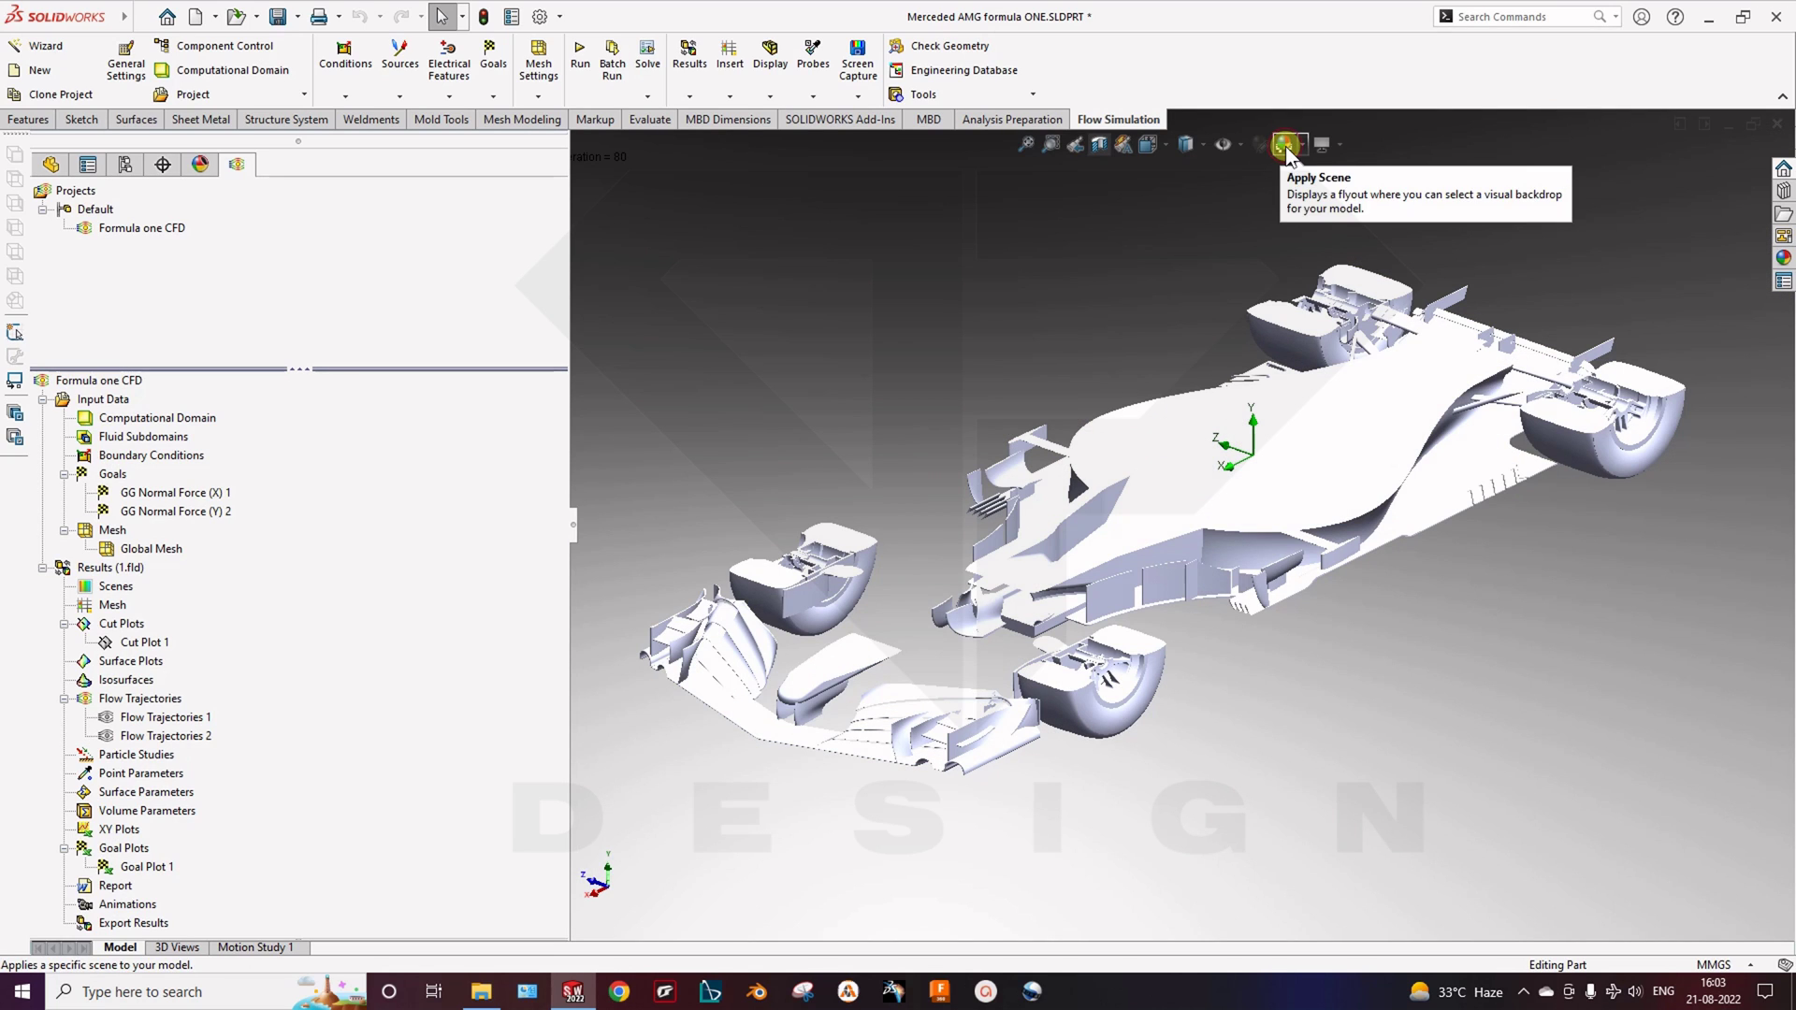
pyautogui.click(1284, 145)
pyautogui.click(1285, 145)
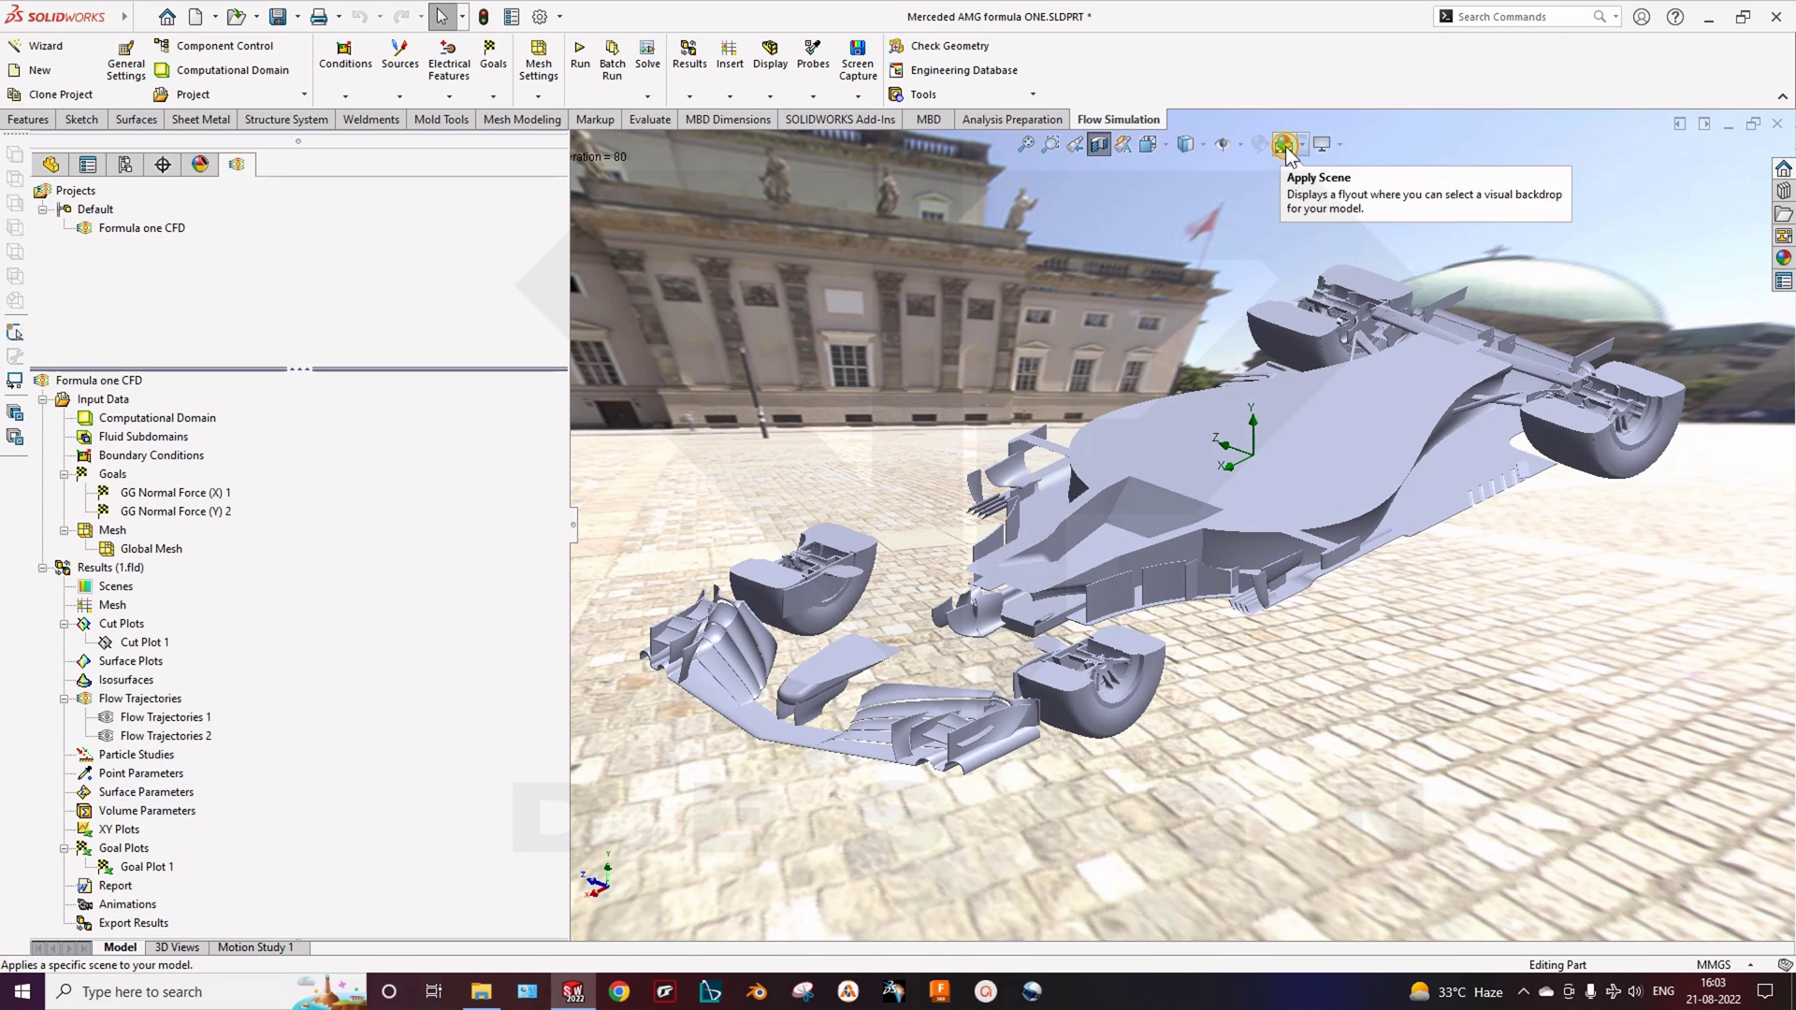
pyautogui.click(1284, 145)
pyautogui.click(1285, 145)
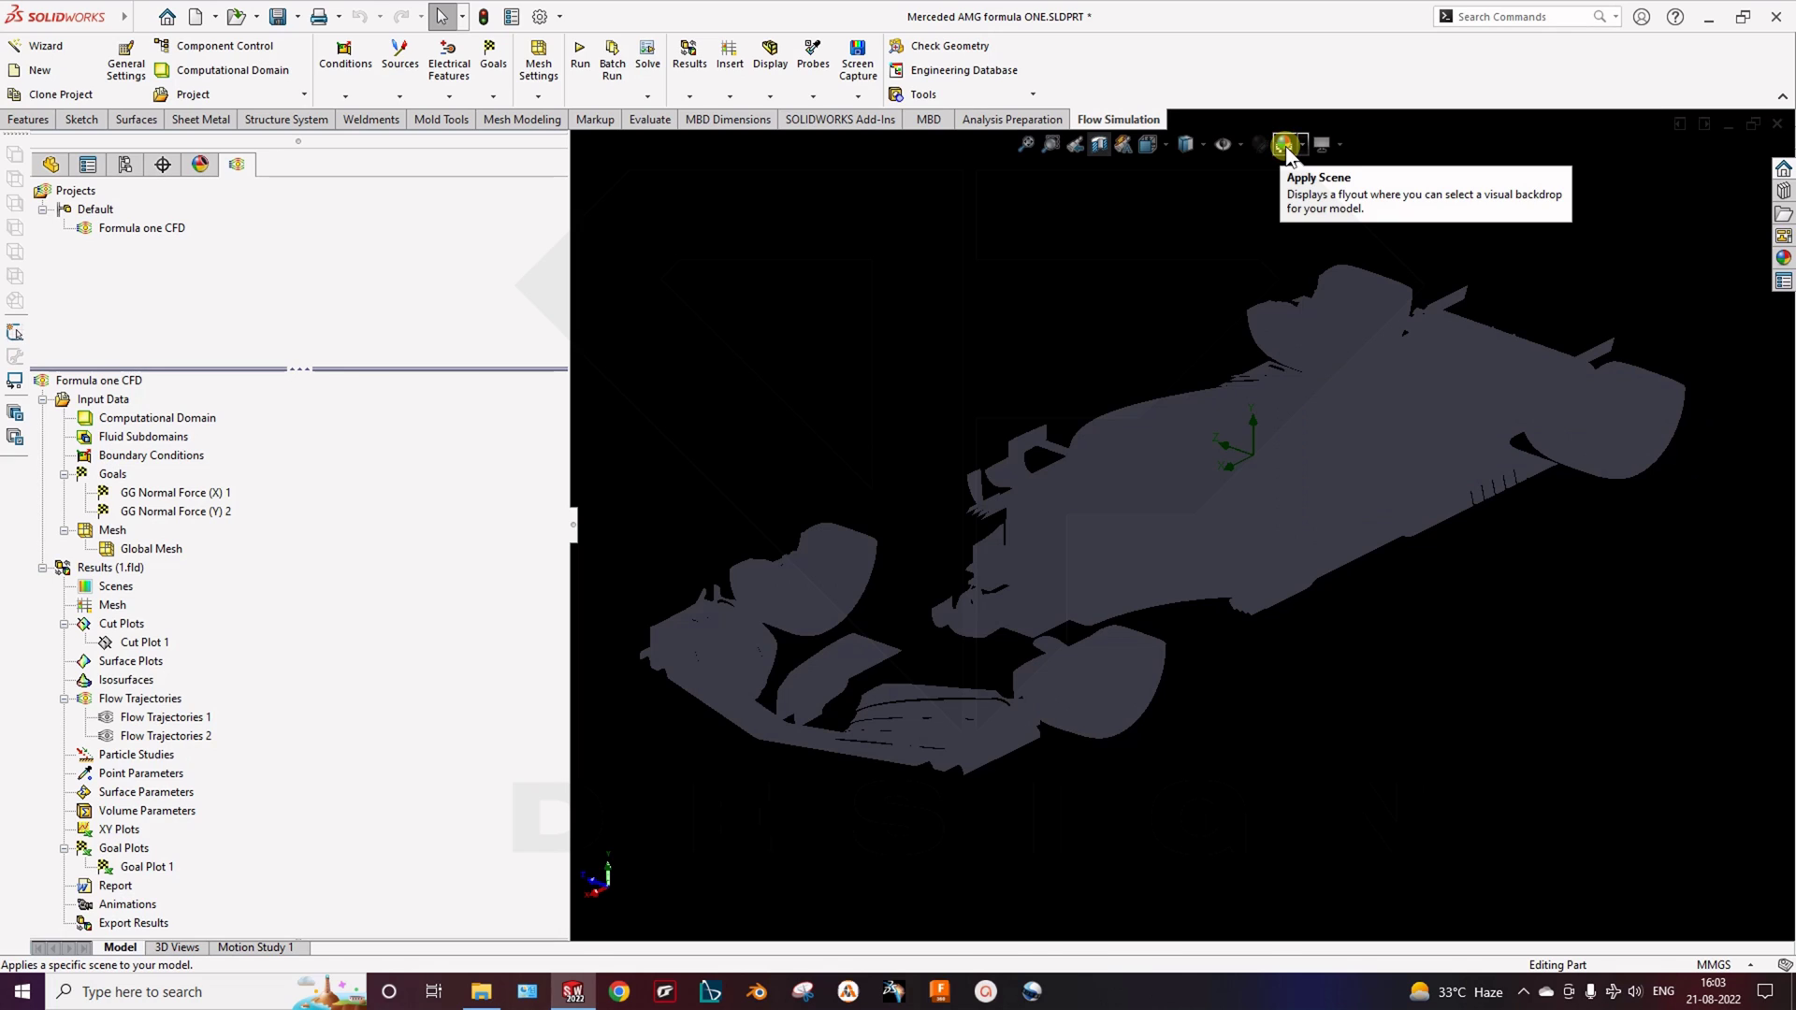
pyautogui.click(1284, 145)
# Start a new flow trajectories plot and clear its preselected starting faces
pyautogui.keyDown('ctrl'); pyautogui.moveTo(1211, 451); pyautogui.dragTo(1207, 562, button='middle'); pyautogui.keyUp('ctrl')
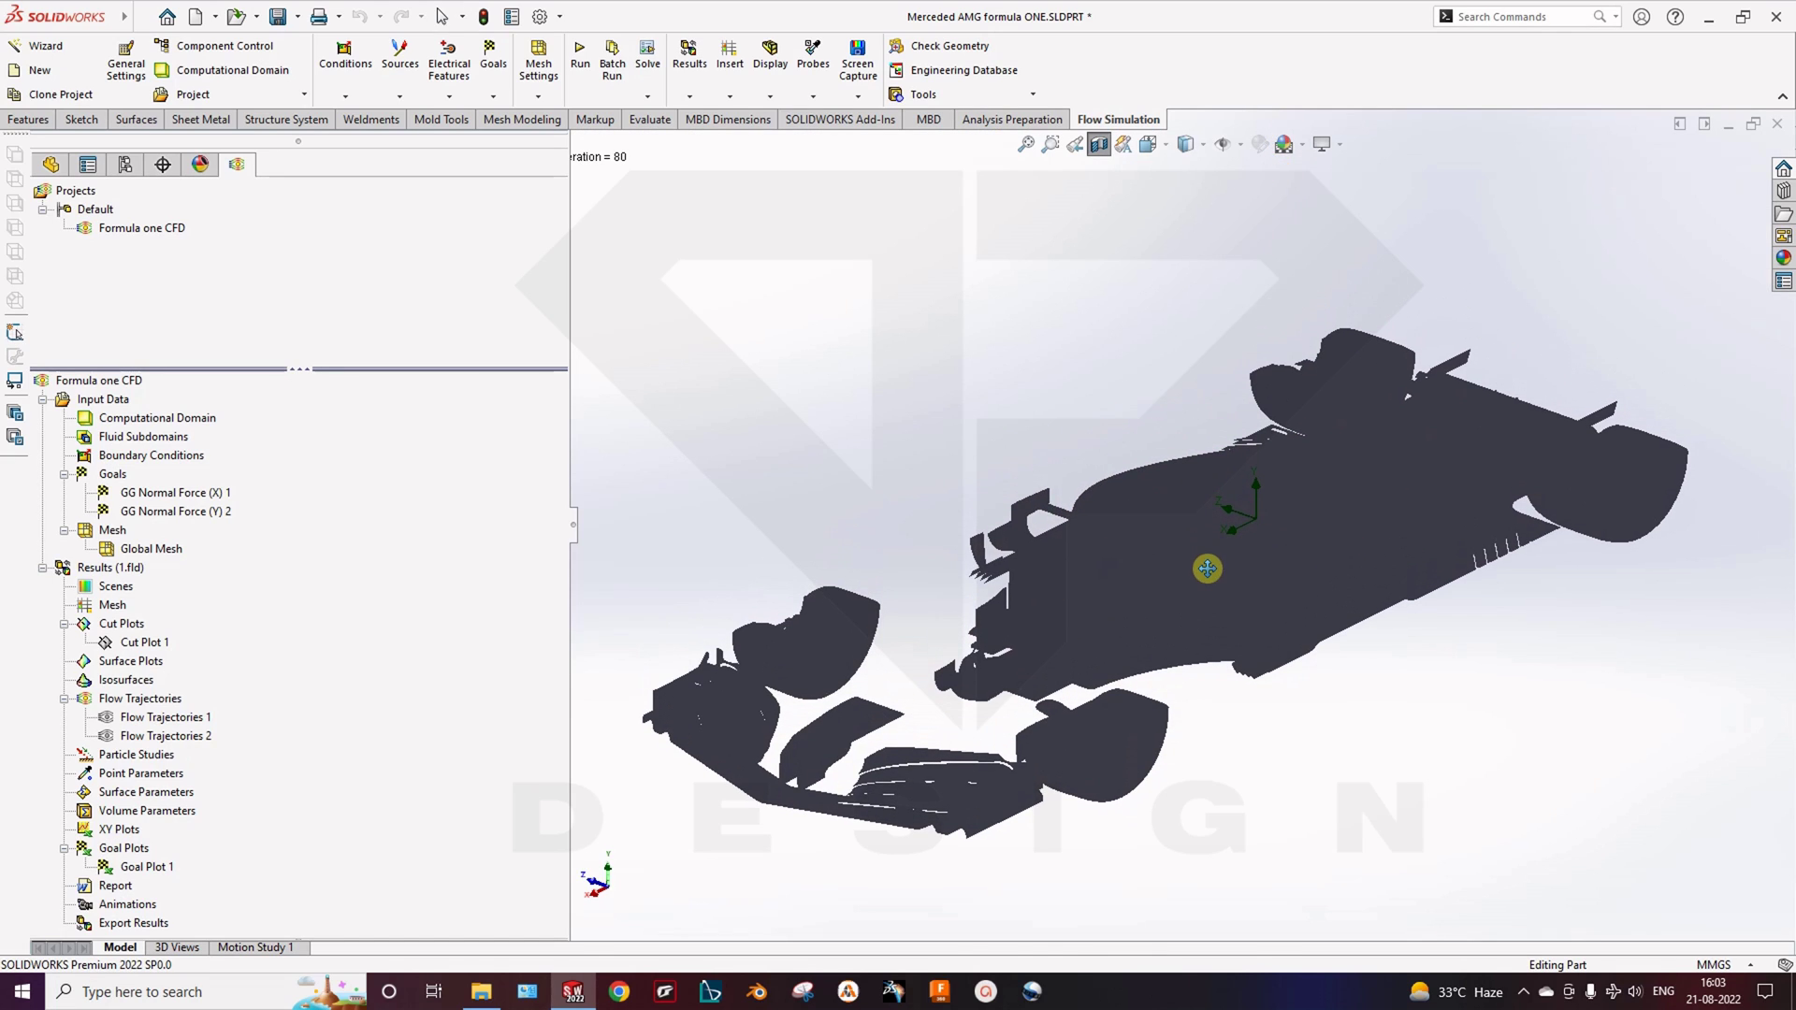
pyautogui.rightClick(167, 737)
pyautogui.rightClick(125, 701)
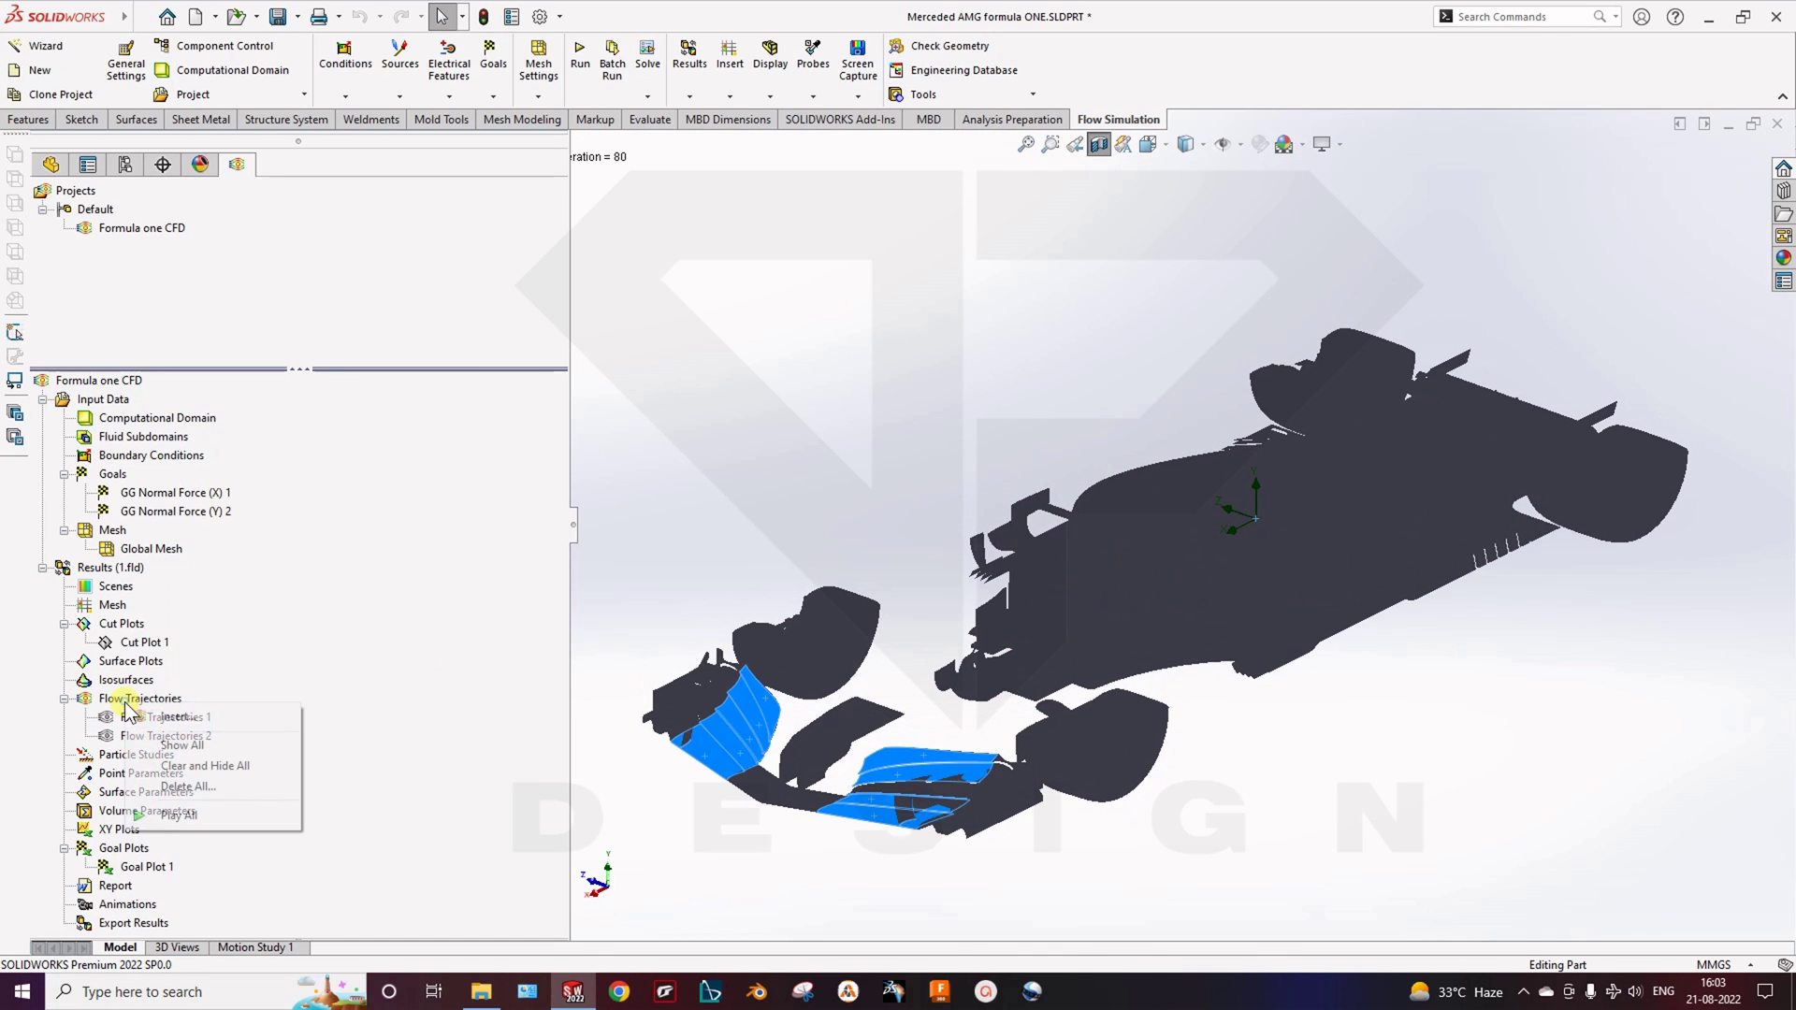
pyautogui.click(174, 719)
pyautogui.rightClick(228, 318)
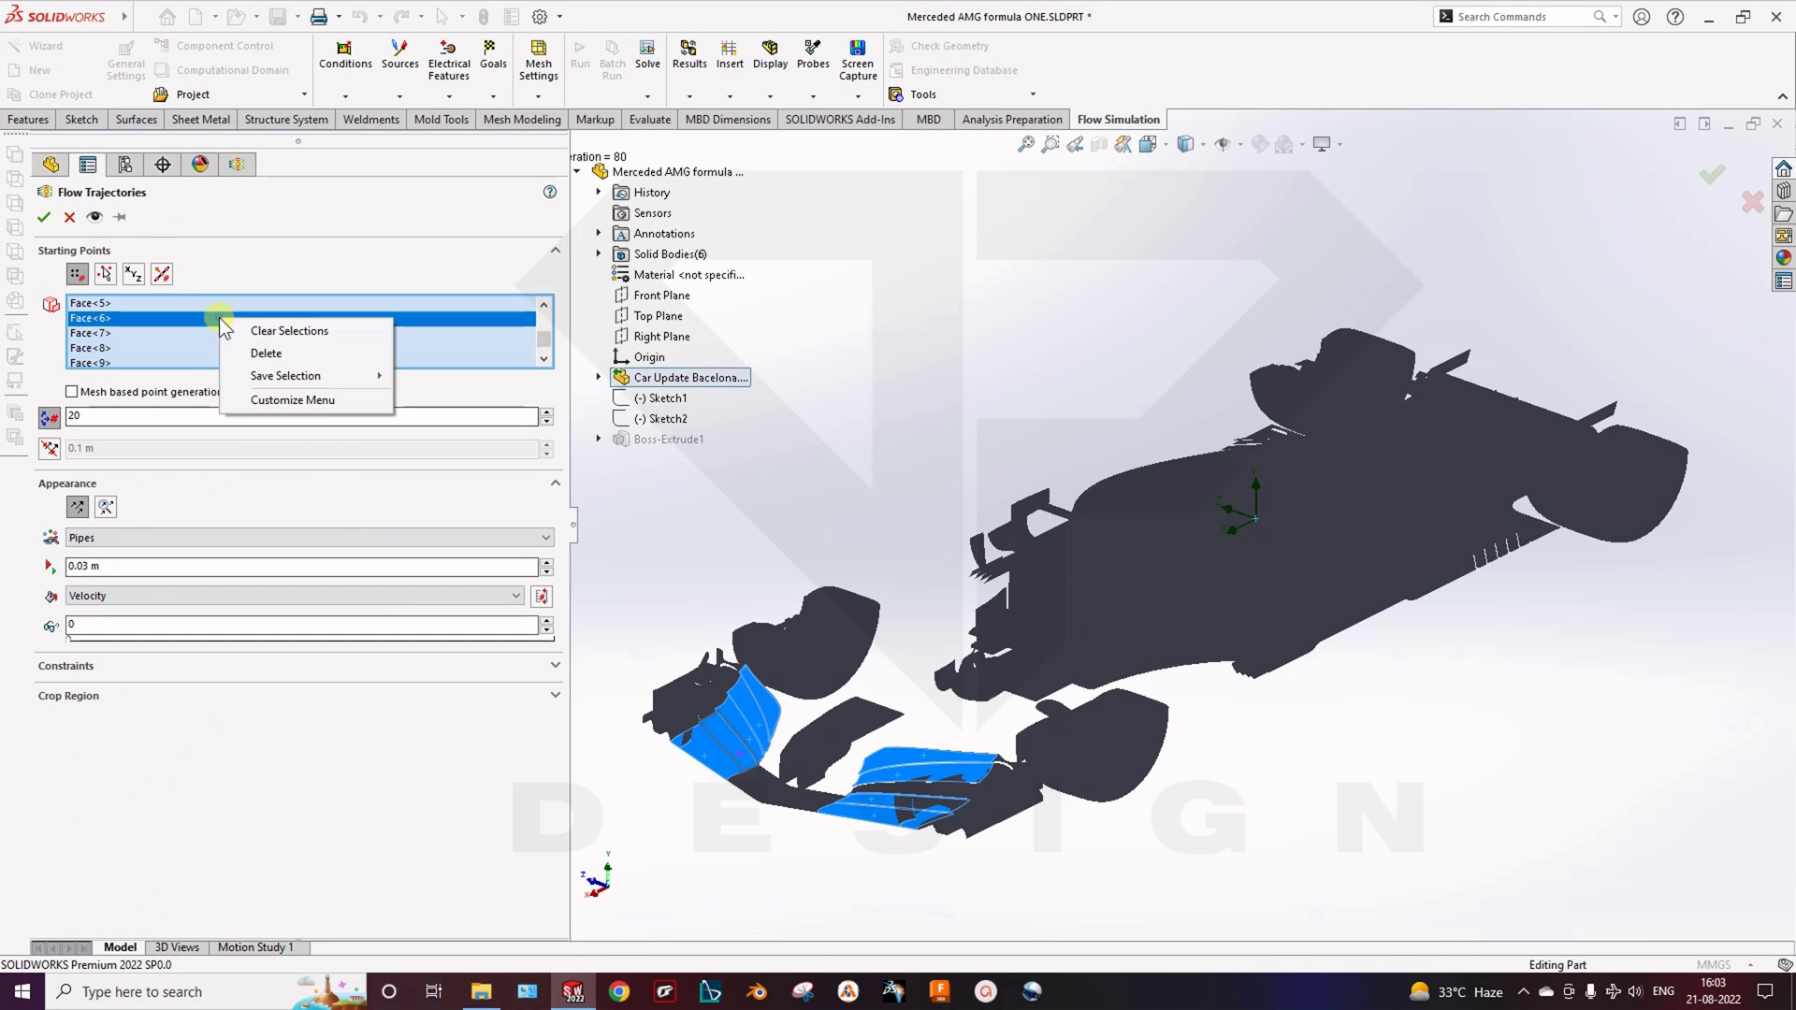
pyautogui.click(281, 333)
# Show the model's edges with the Shaded With Edges display style for picking faces at the sectioned rear wheel
pyautogui.moveTo(1300, 593); pyautogui.dragTo(1515, 412, button='middle')
pyautogui.scroll(-8, 1513, 403)
pyautogui.moveTo(1291, 517); pyautogui.dragTo(1348, 491, button='middle')
pyautogui.scroll(-3, 902, 528)
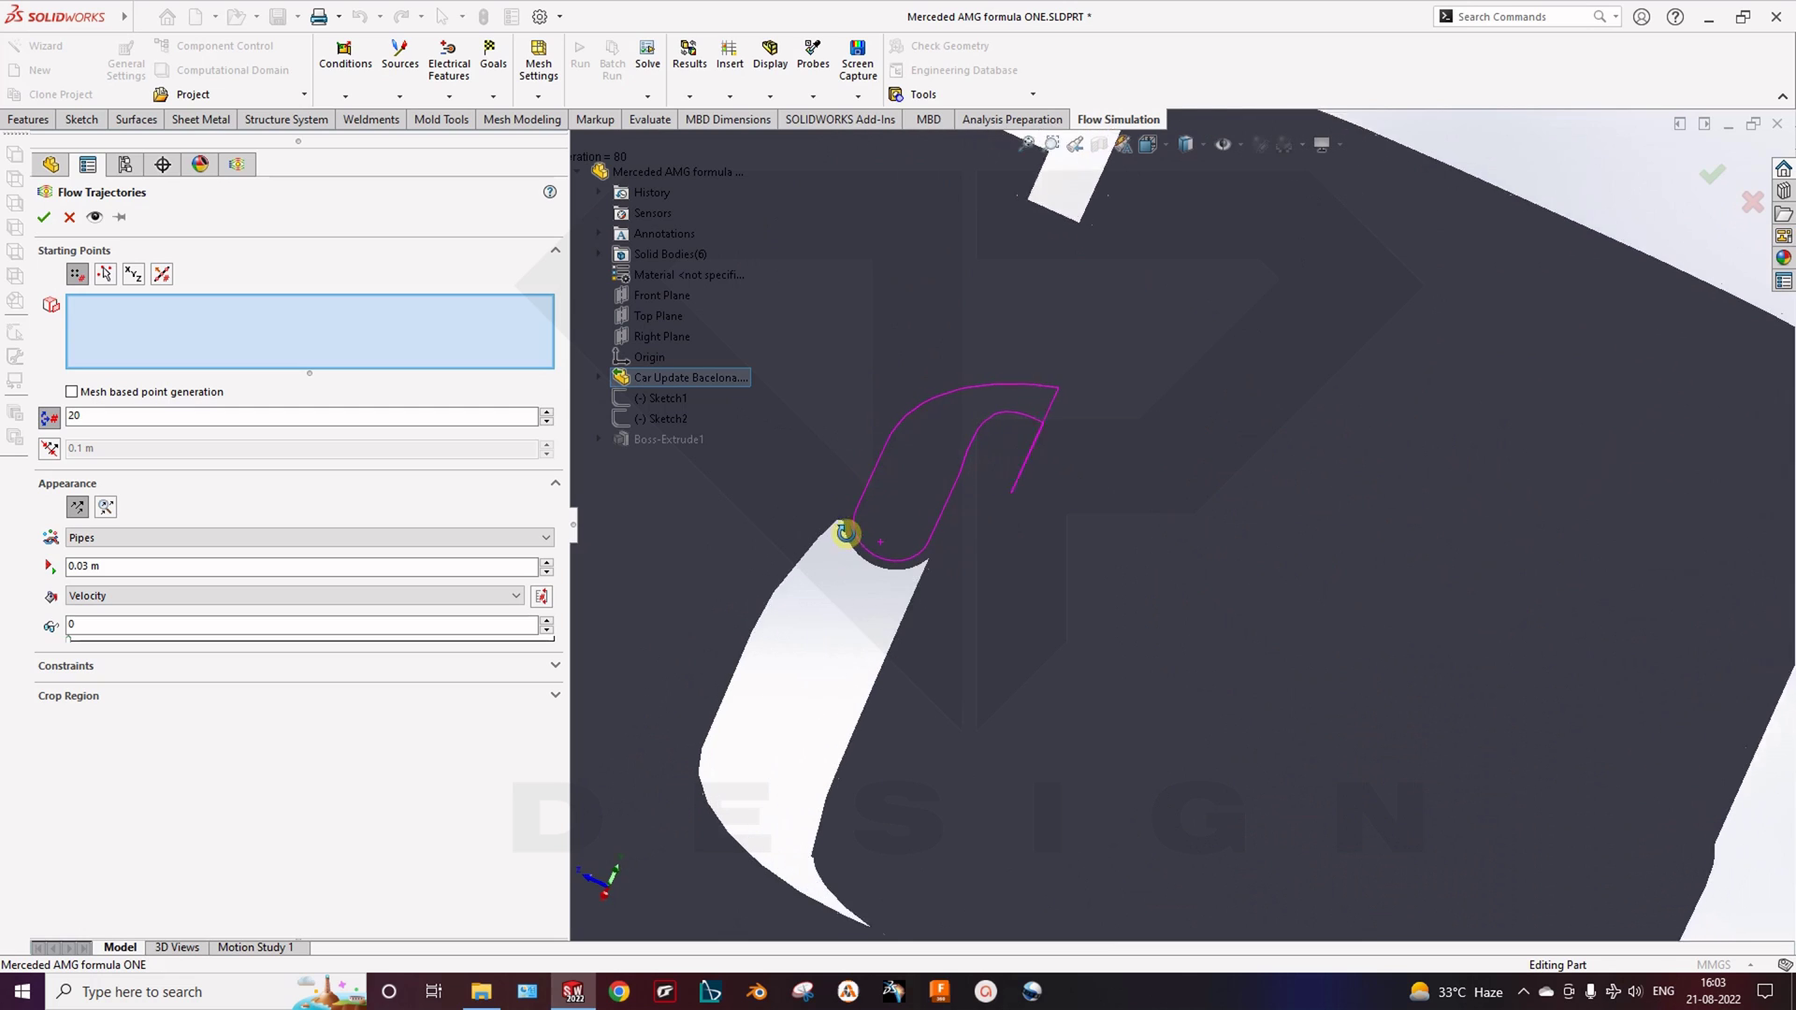
pyautogui.click(1199, 146)
pyautogui.click(1188, 240)
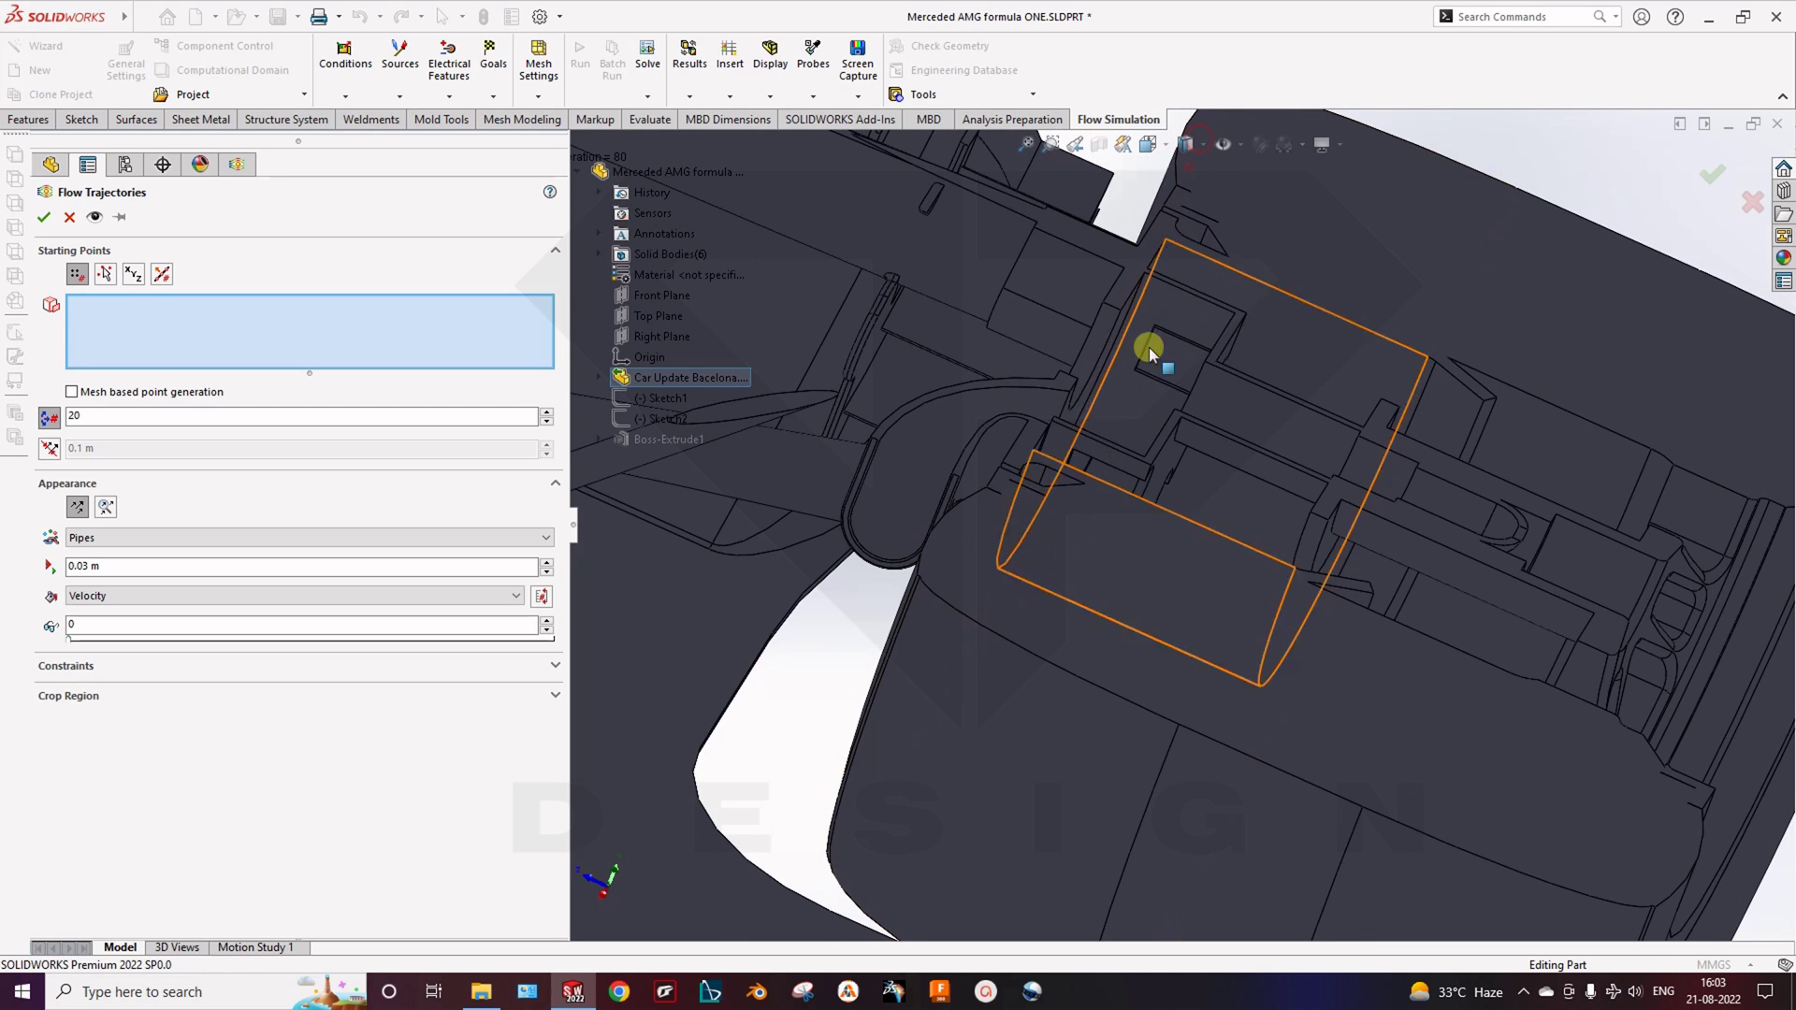
# Select four faces on the inner side of the sectioned rear wheel assembly as trajectory starting points
pyautogui.scroll(-3, 989, 565)
pyautogui.click(939, 516)
pyautogui.moveTo(985, 544); pyautogui.dragTo(1228, 421, button='middle')
pyautogui.click(1228, 421)
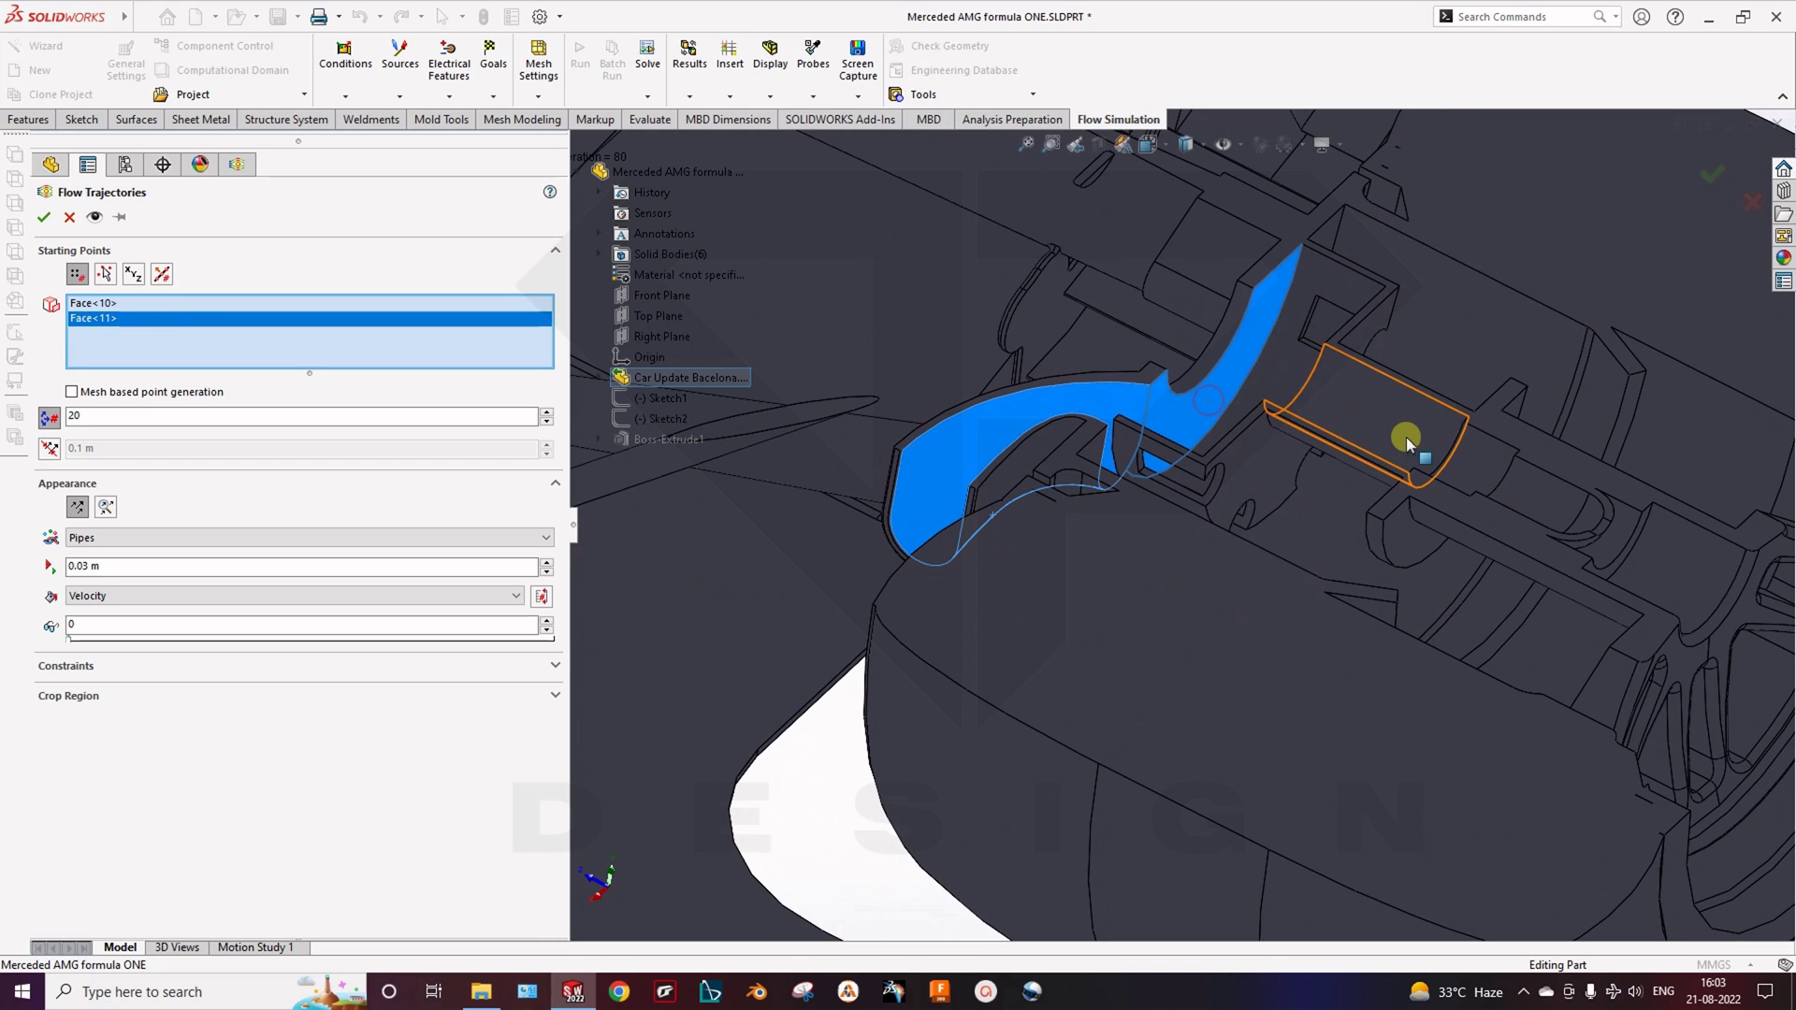
pyautogui.click(1403, 438)
pyautogui.click(1333, 316)
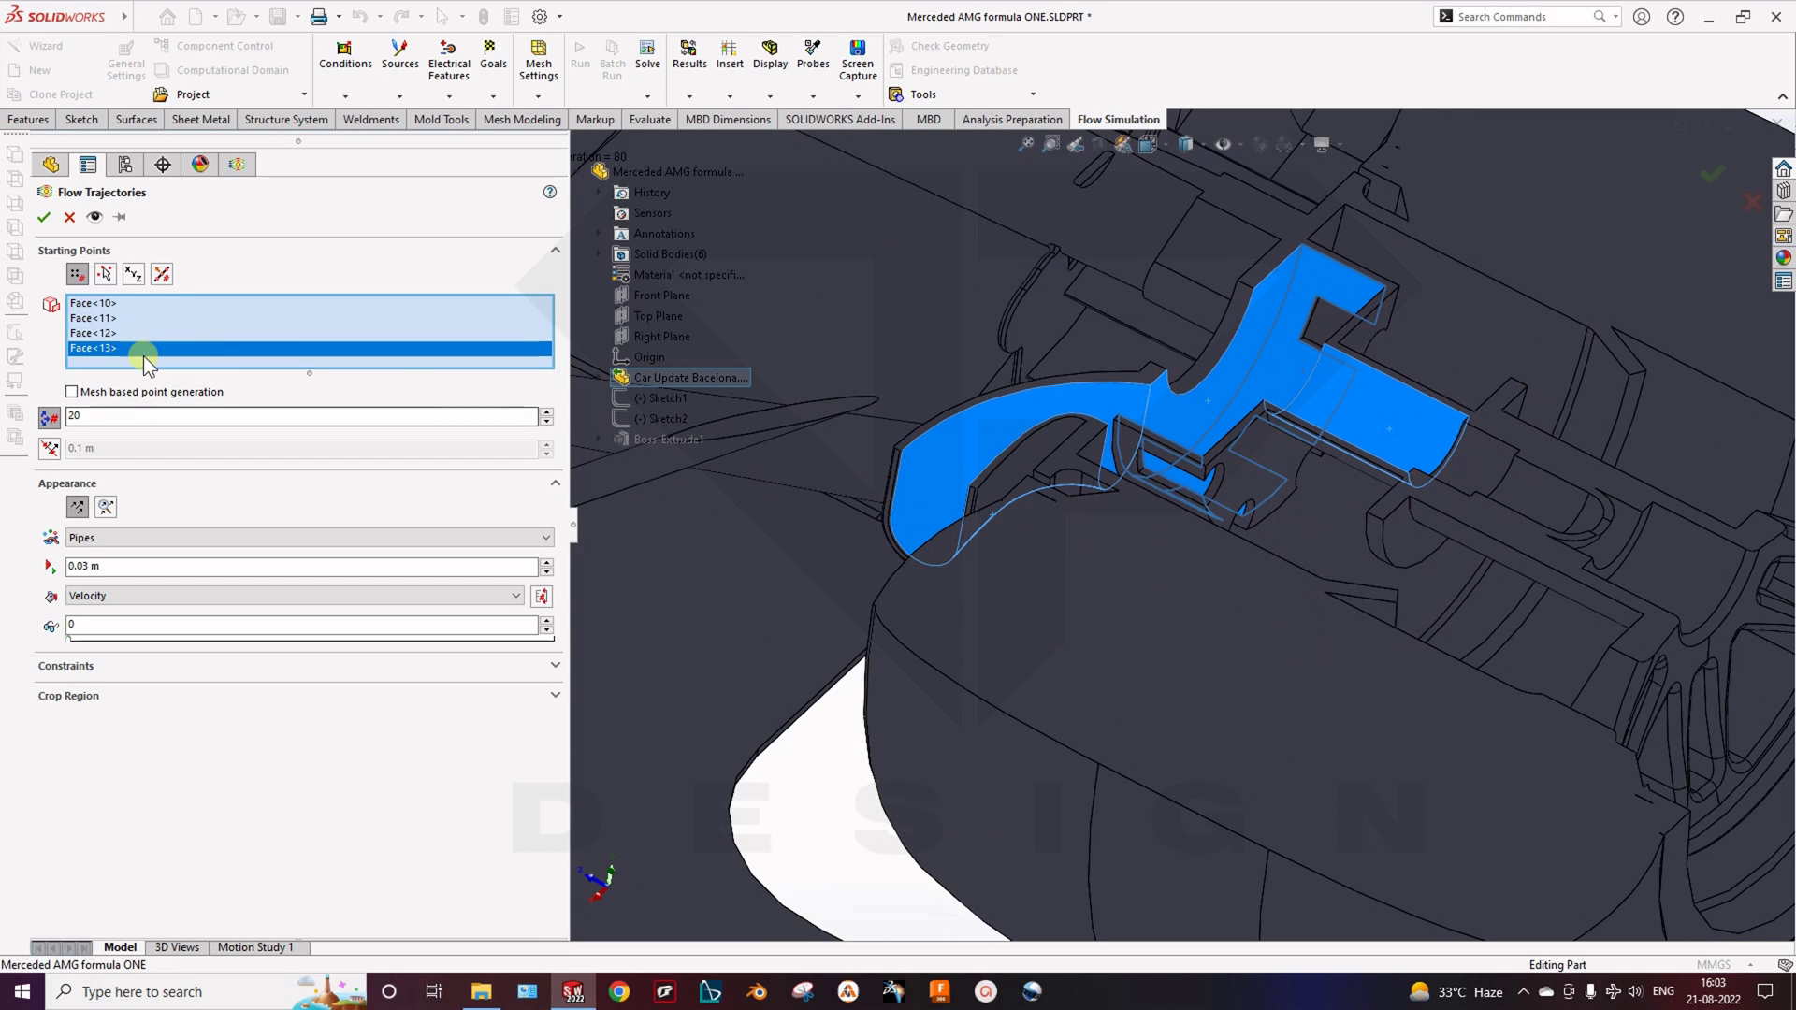
# Add five more hub faces out toward the rear wheel's rim as starting points, leaving out the wheel spoke face
pyautogui.keyDown('ctrl'); pyautogui.moveTo(1187, 491); pyautogui.dragTo(929, 497, button='middle'); pyautogui.keyUp('ctrl')
pyautogui.click(1226, 499)
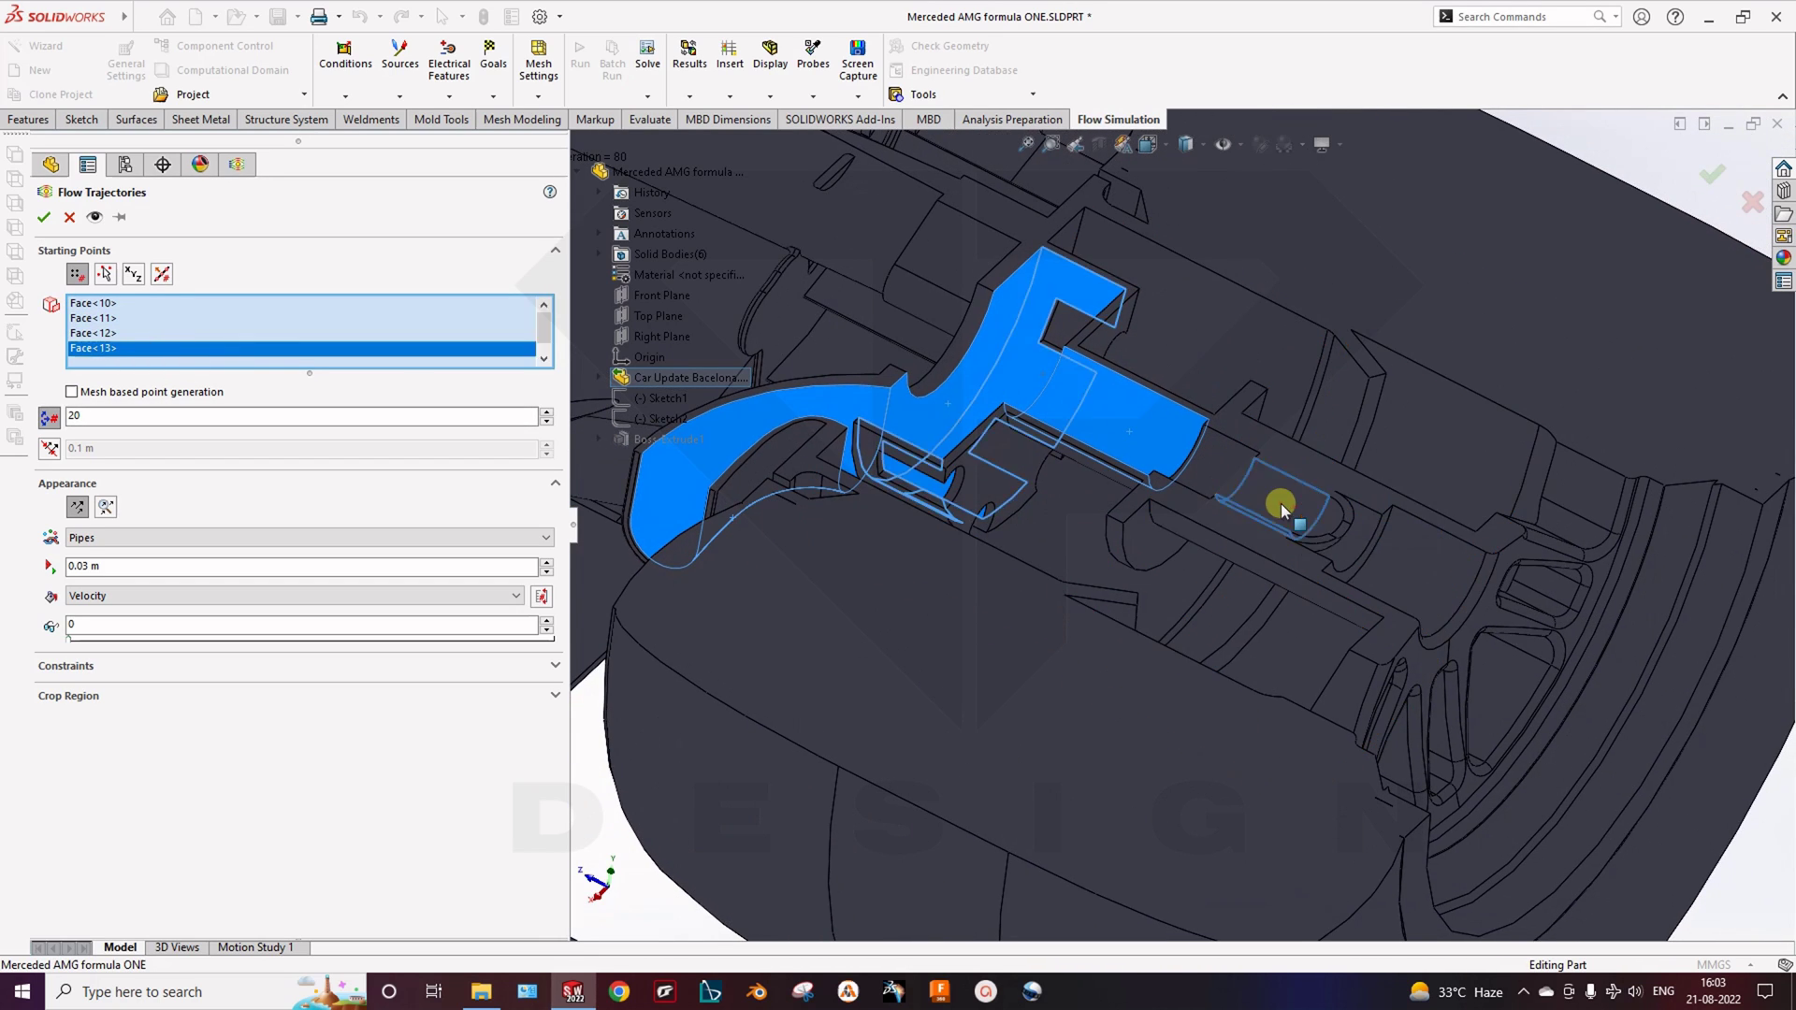
pyautogui.click(1283, 504)
pyautogui.click(1366, 538)
pyautogui.click(1338, 547)
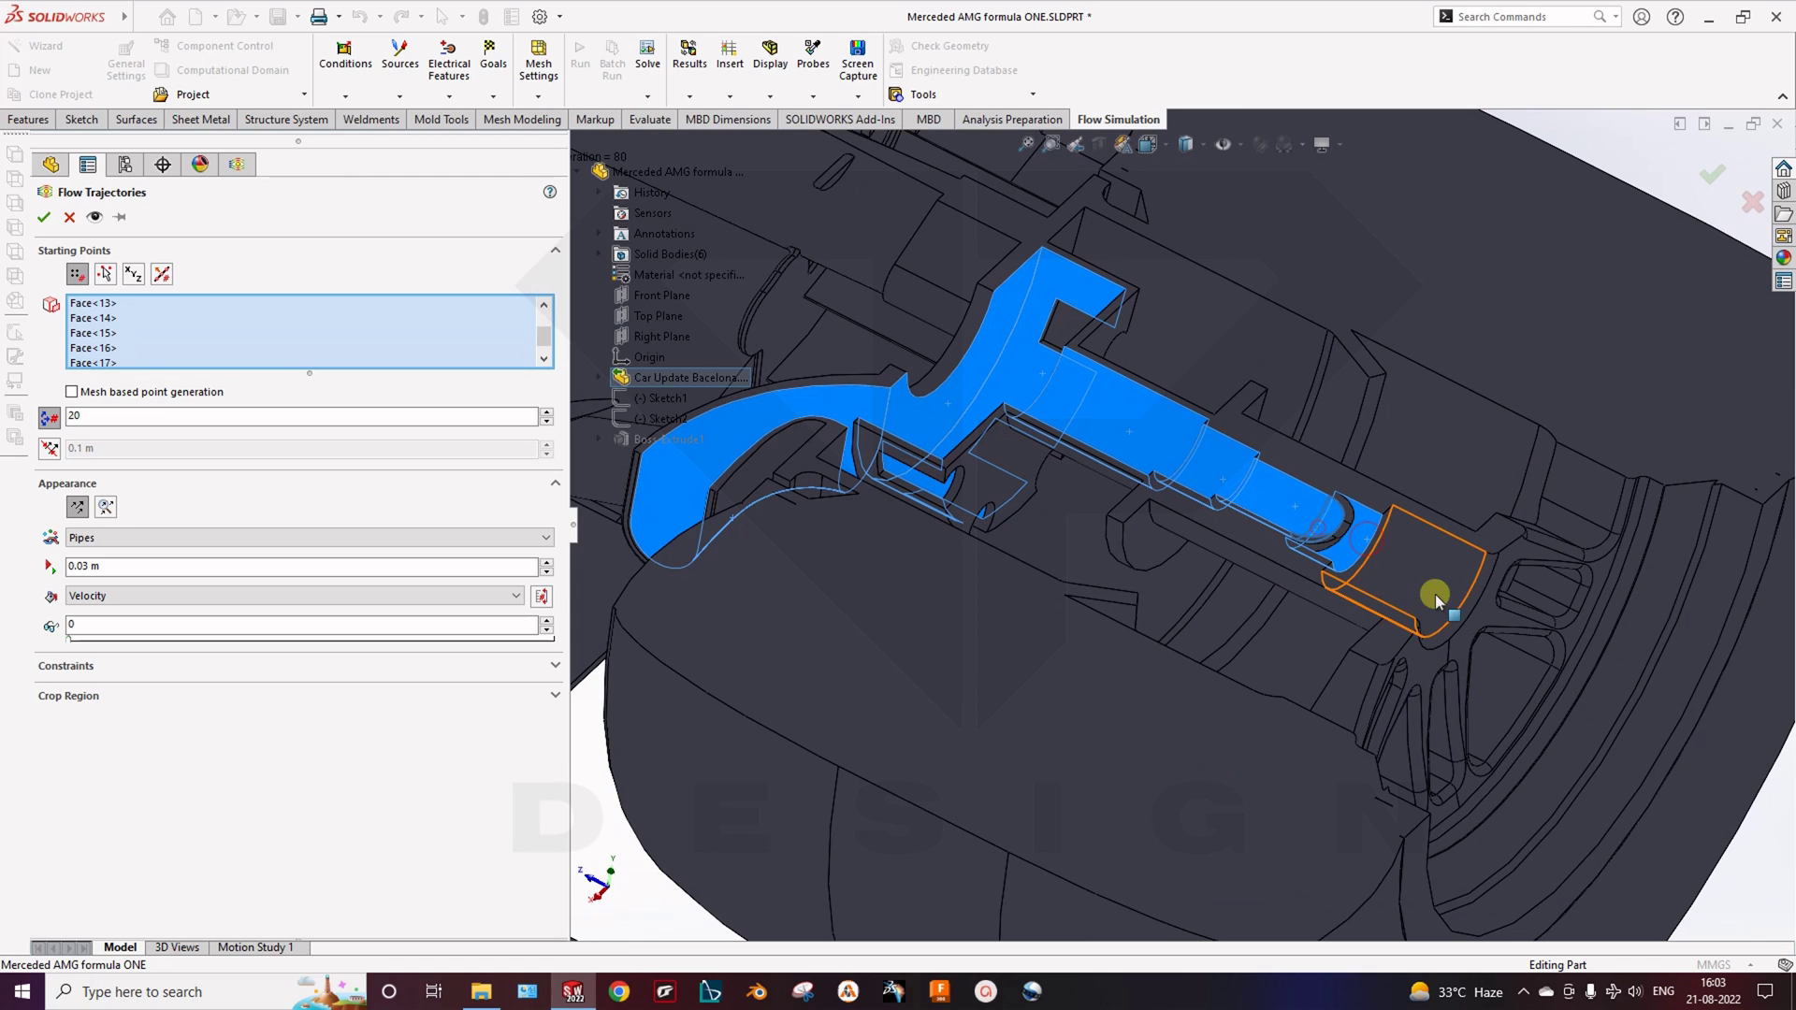
pyautogui.click(1459, 618)
pyautogui.click(1490, 678)
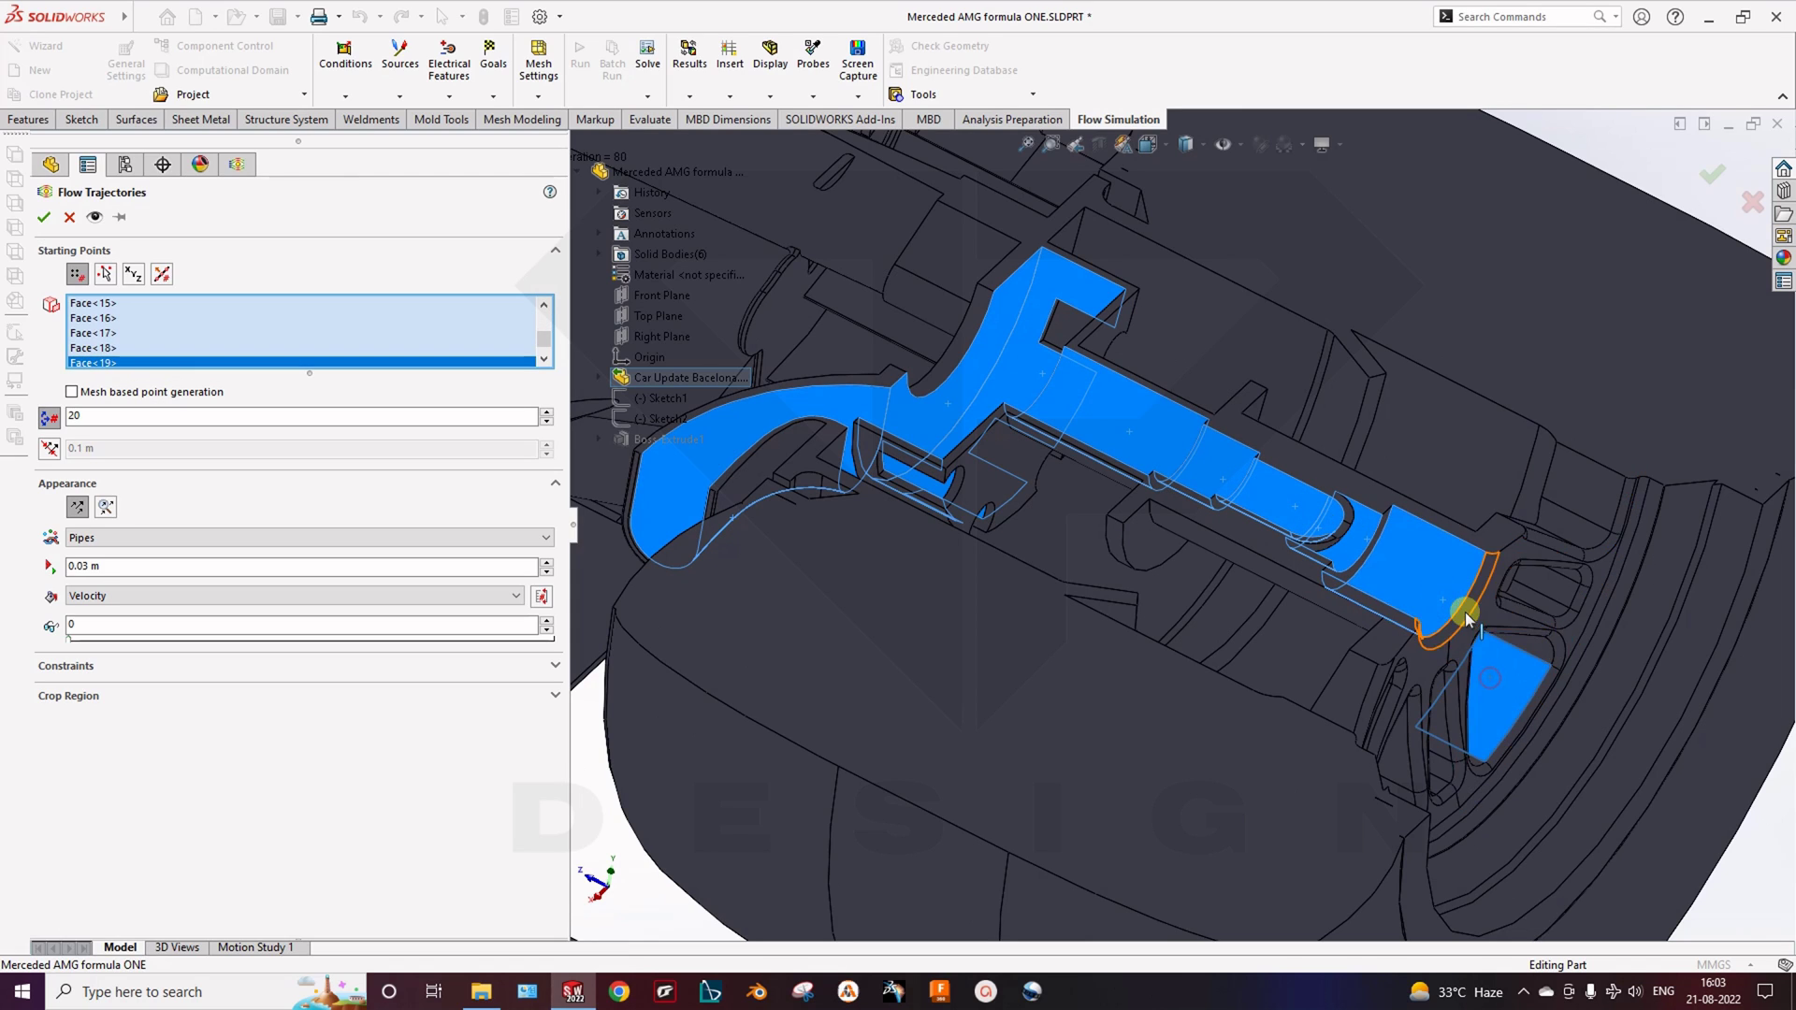
pyautogui.click(1502, 674)
# Set the number of starting points to 100 and create the velocity-coloured pipe trajectories plot
pyautogui.scroll(-5, 1059, 556)
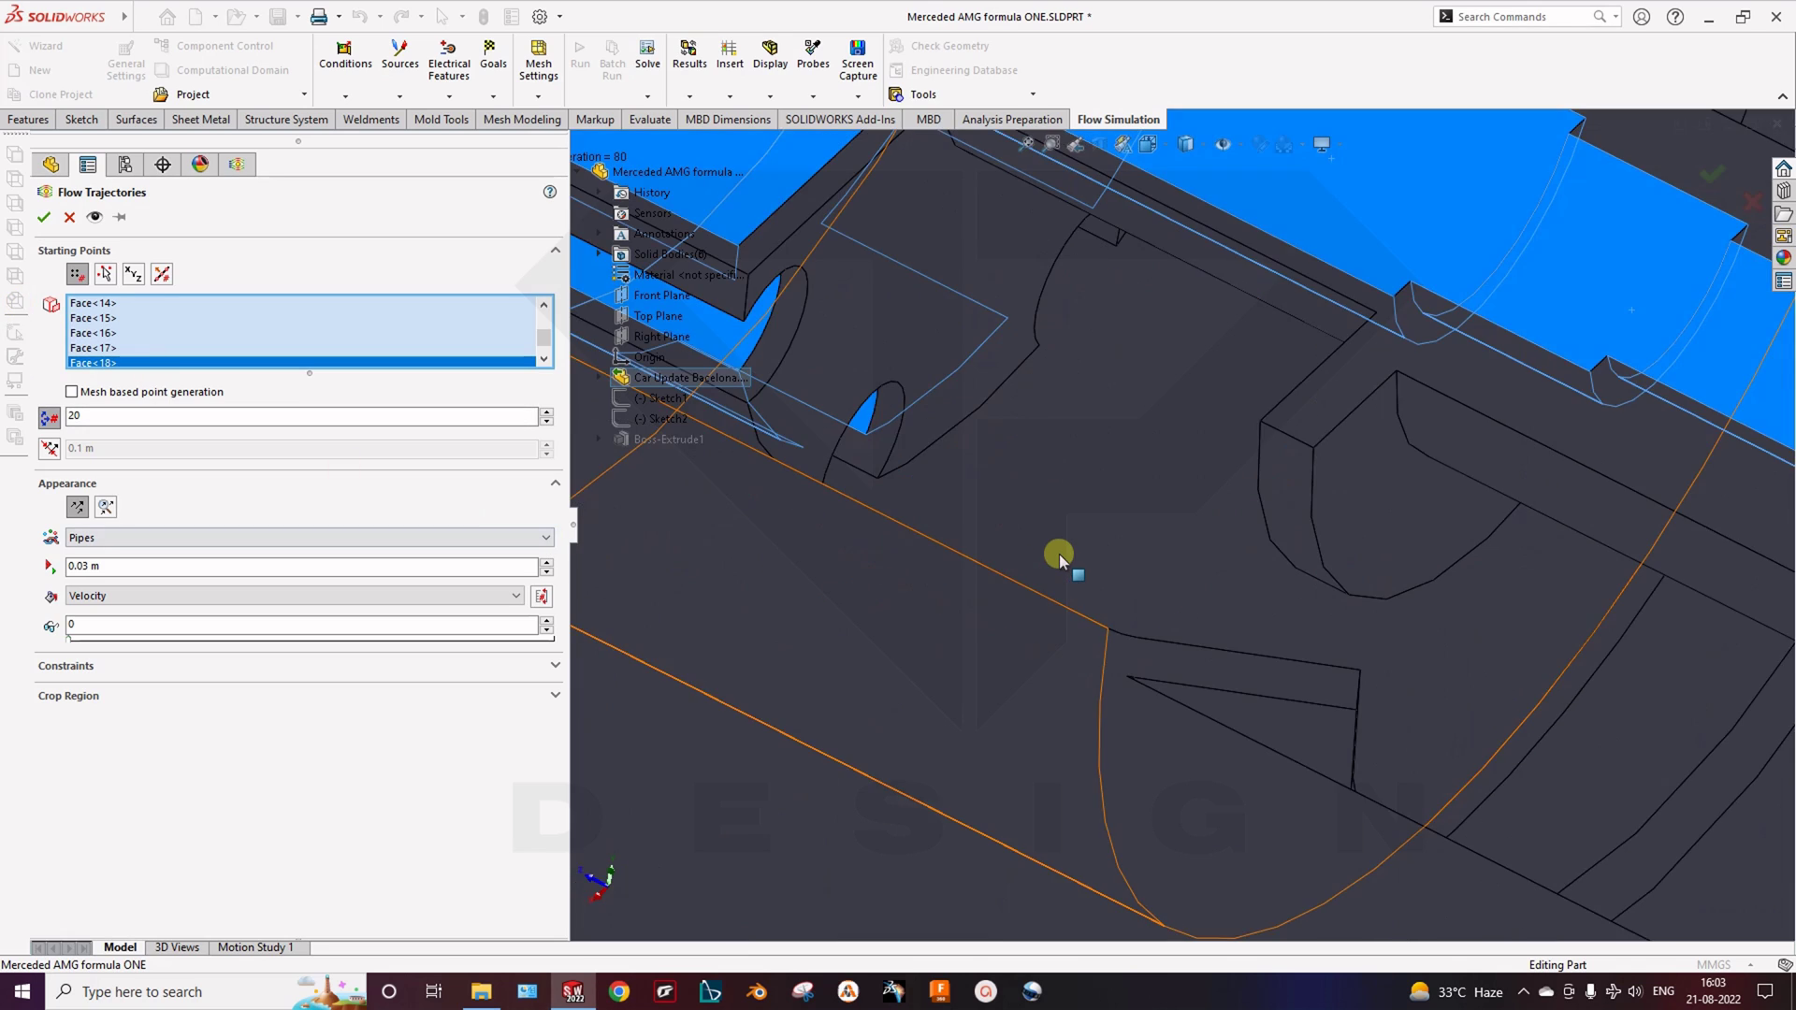
pyautogui.scroll(4, 1058, 563)
pyautogui.doubleClick(104, 418)
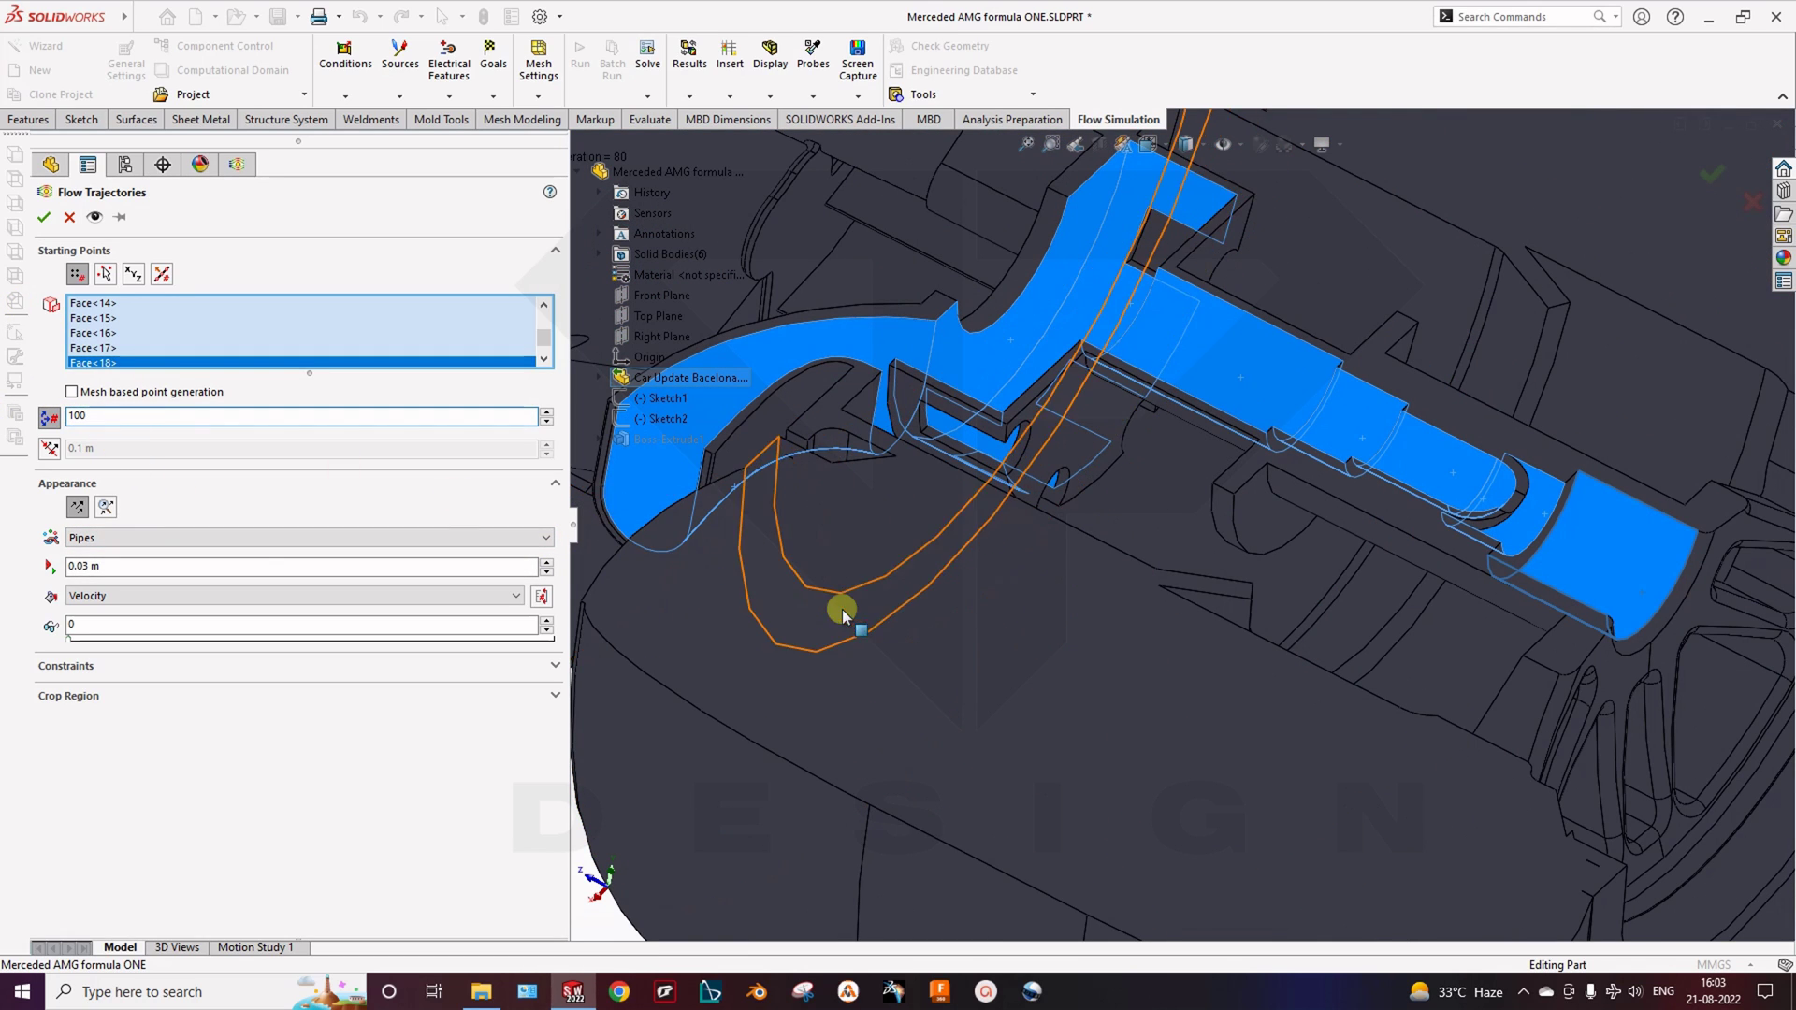
pyautogui.scroll(-4, 870, 609)
pyautogui.scroll(6, 874, 609)
pyautogui.doubleClick(98, 416)
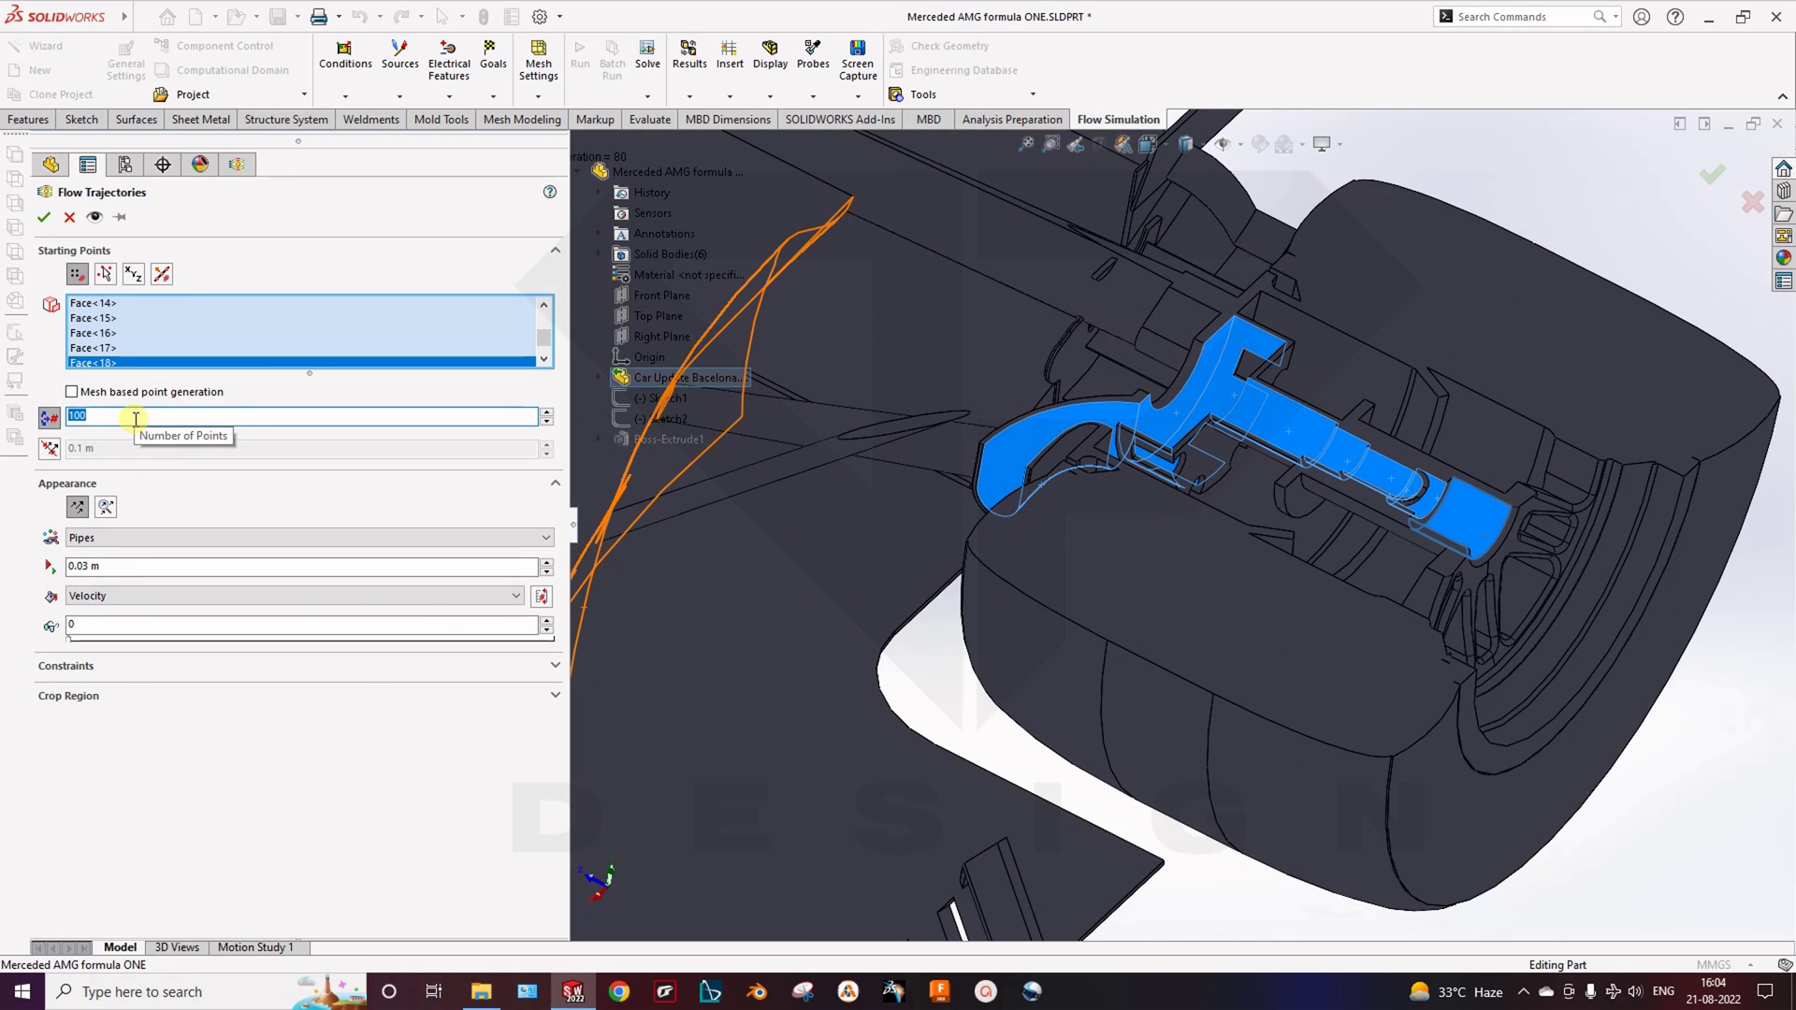
pyautogui.doubleClick(99, 416)
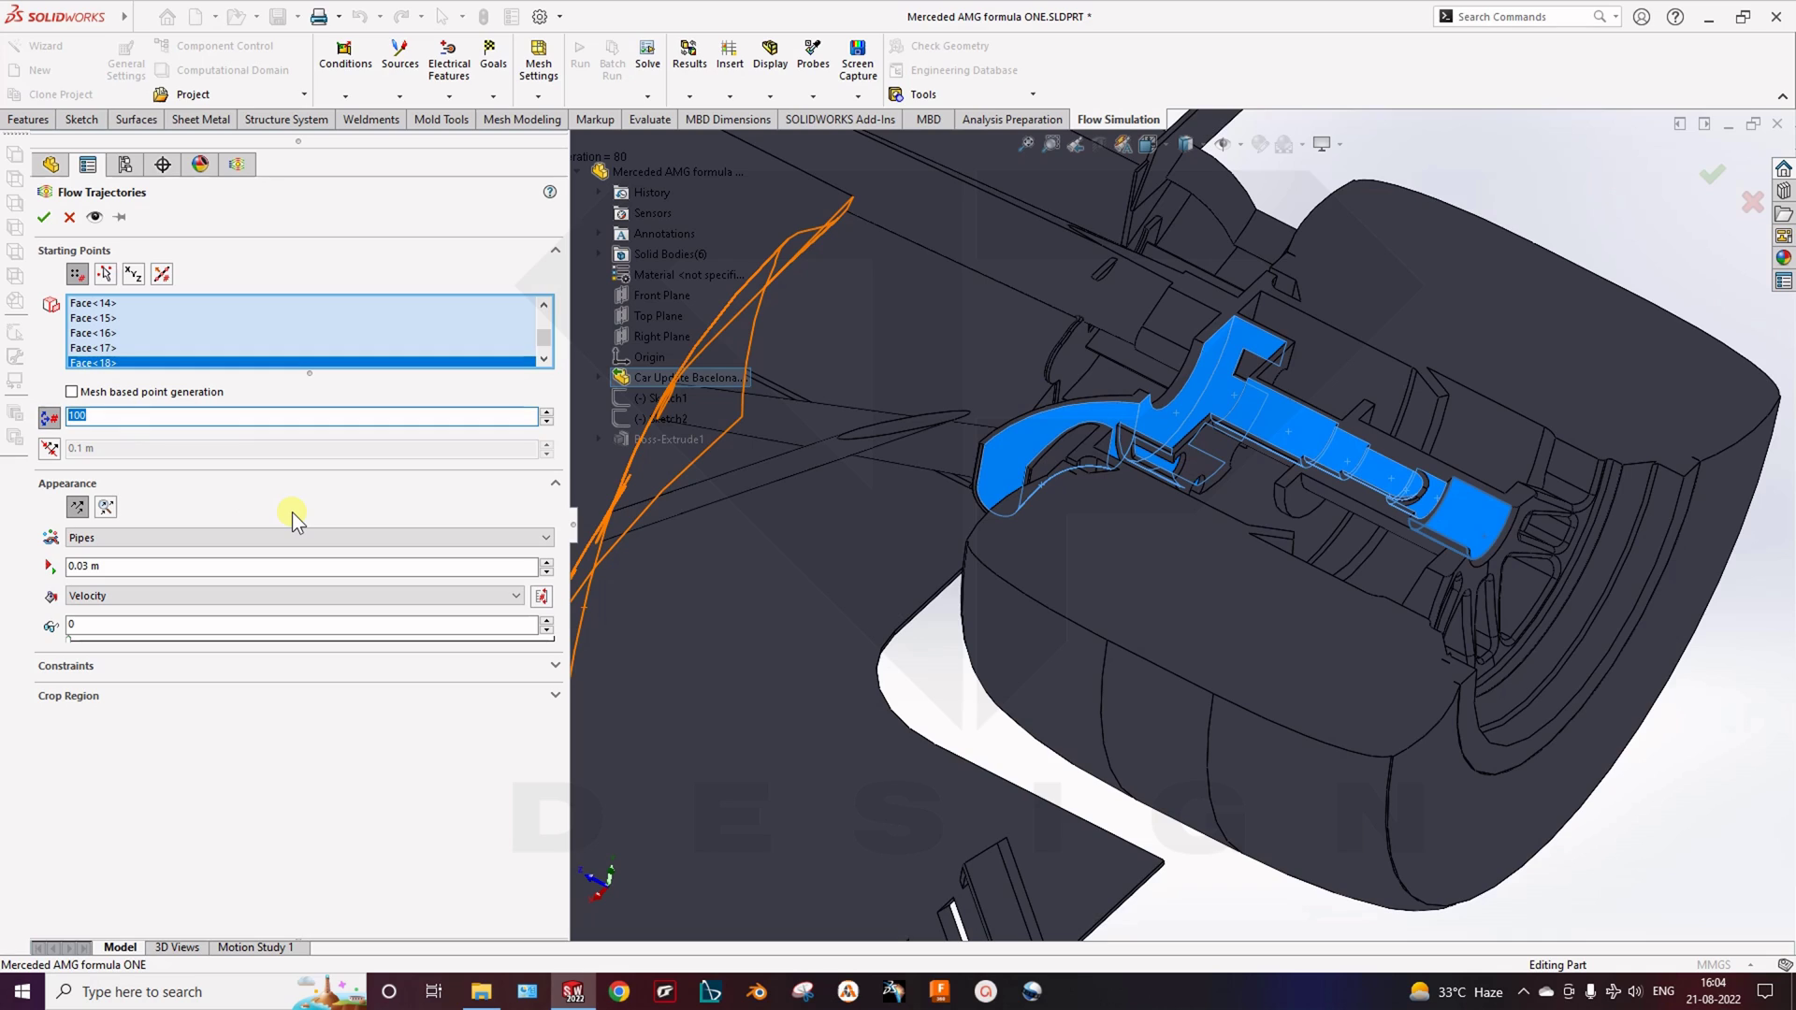
pyautogui.click(41, 216)
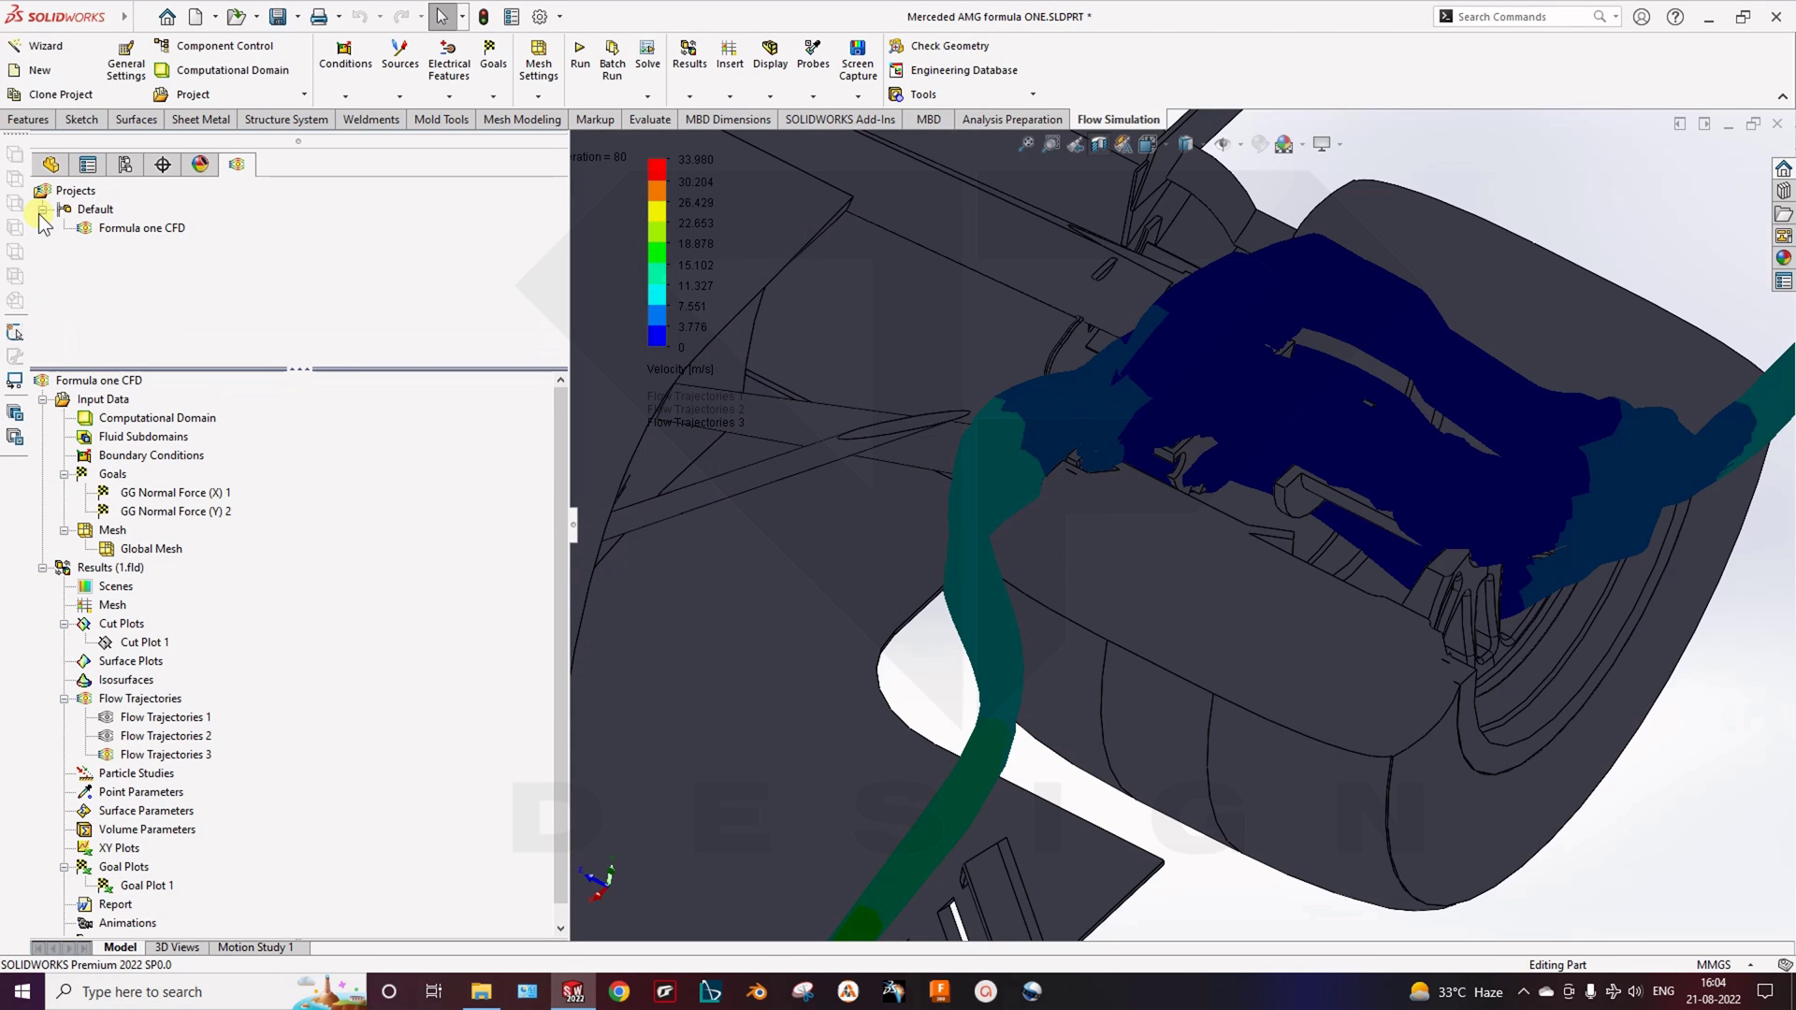
# Reapply the Shaded With Edges display style and turn off the section view around the rear wheel
pyautogui.scroll(10, 924, 634)
pyautogui.scroll(-9, 1017, 648)
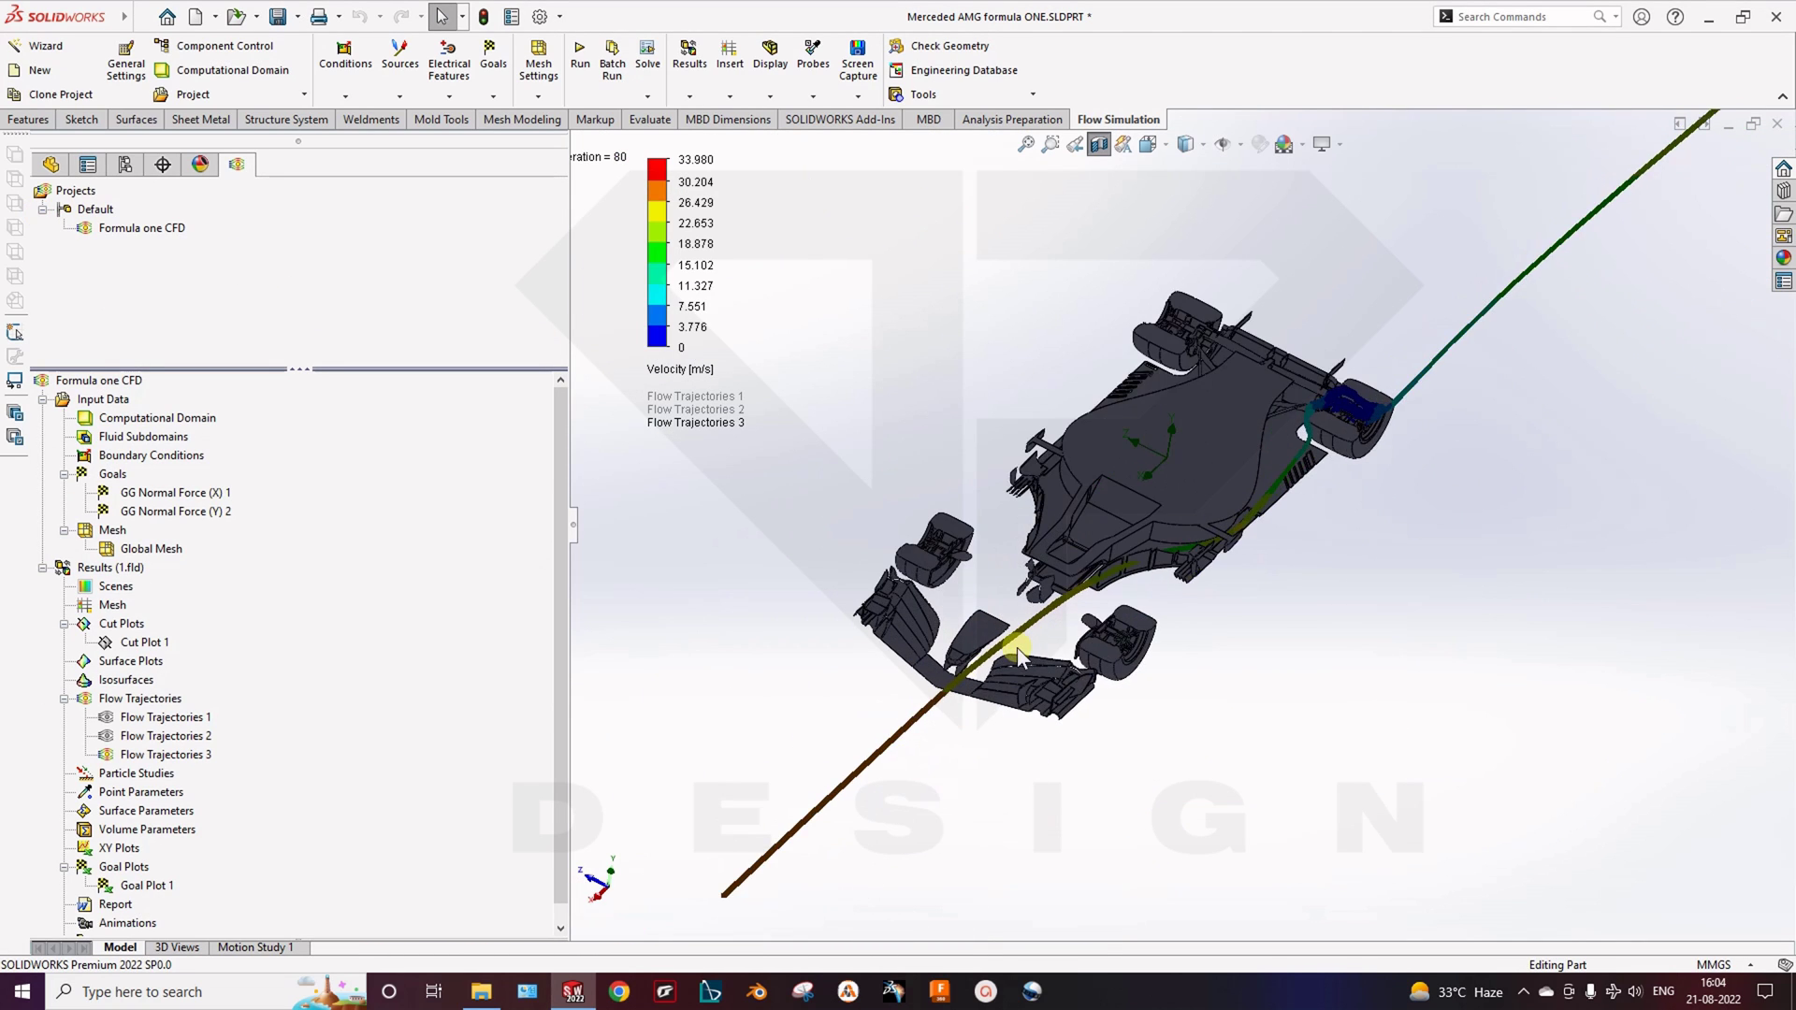
pyautogui.keyDown('ctrl'); pyautogui.moveTo(1170, 525); pyautogui.dragTo(810, 866, button='middle'); pyautogui.keyUp('ctrl')
pyautogui.keyDown('ctrl'); pyautogui.moveTo(1433, 435); pyautogui.dragTo(979, 755, button='middle'); pyautogui.keyUp('ctrl')
pyautogui.keyDown('ctrl'); pyautogui.moveTo(1428, 533); pyautogui.dragTo(1188, 641, button='middle'); pyautogui.keyUp('ctrl')
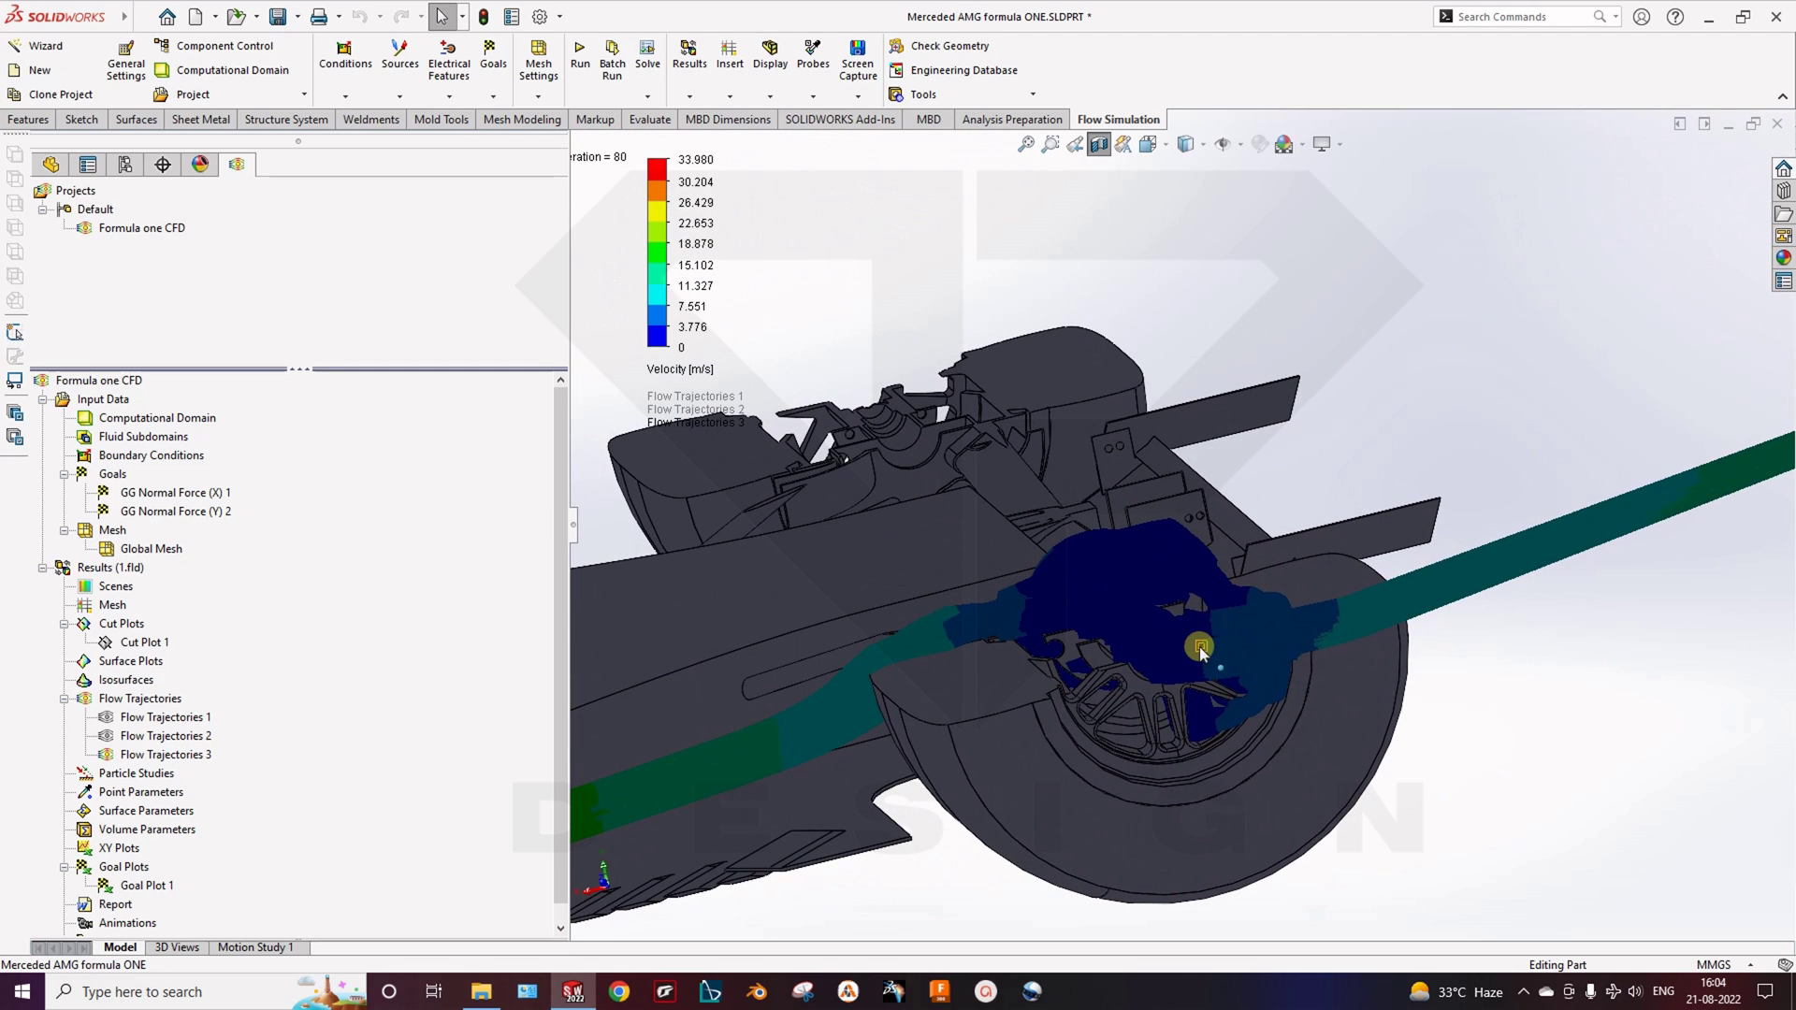
pyautogui.click(1186, 144)
pyautogui.click(1188, 169)
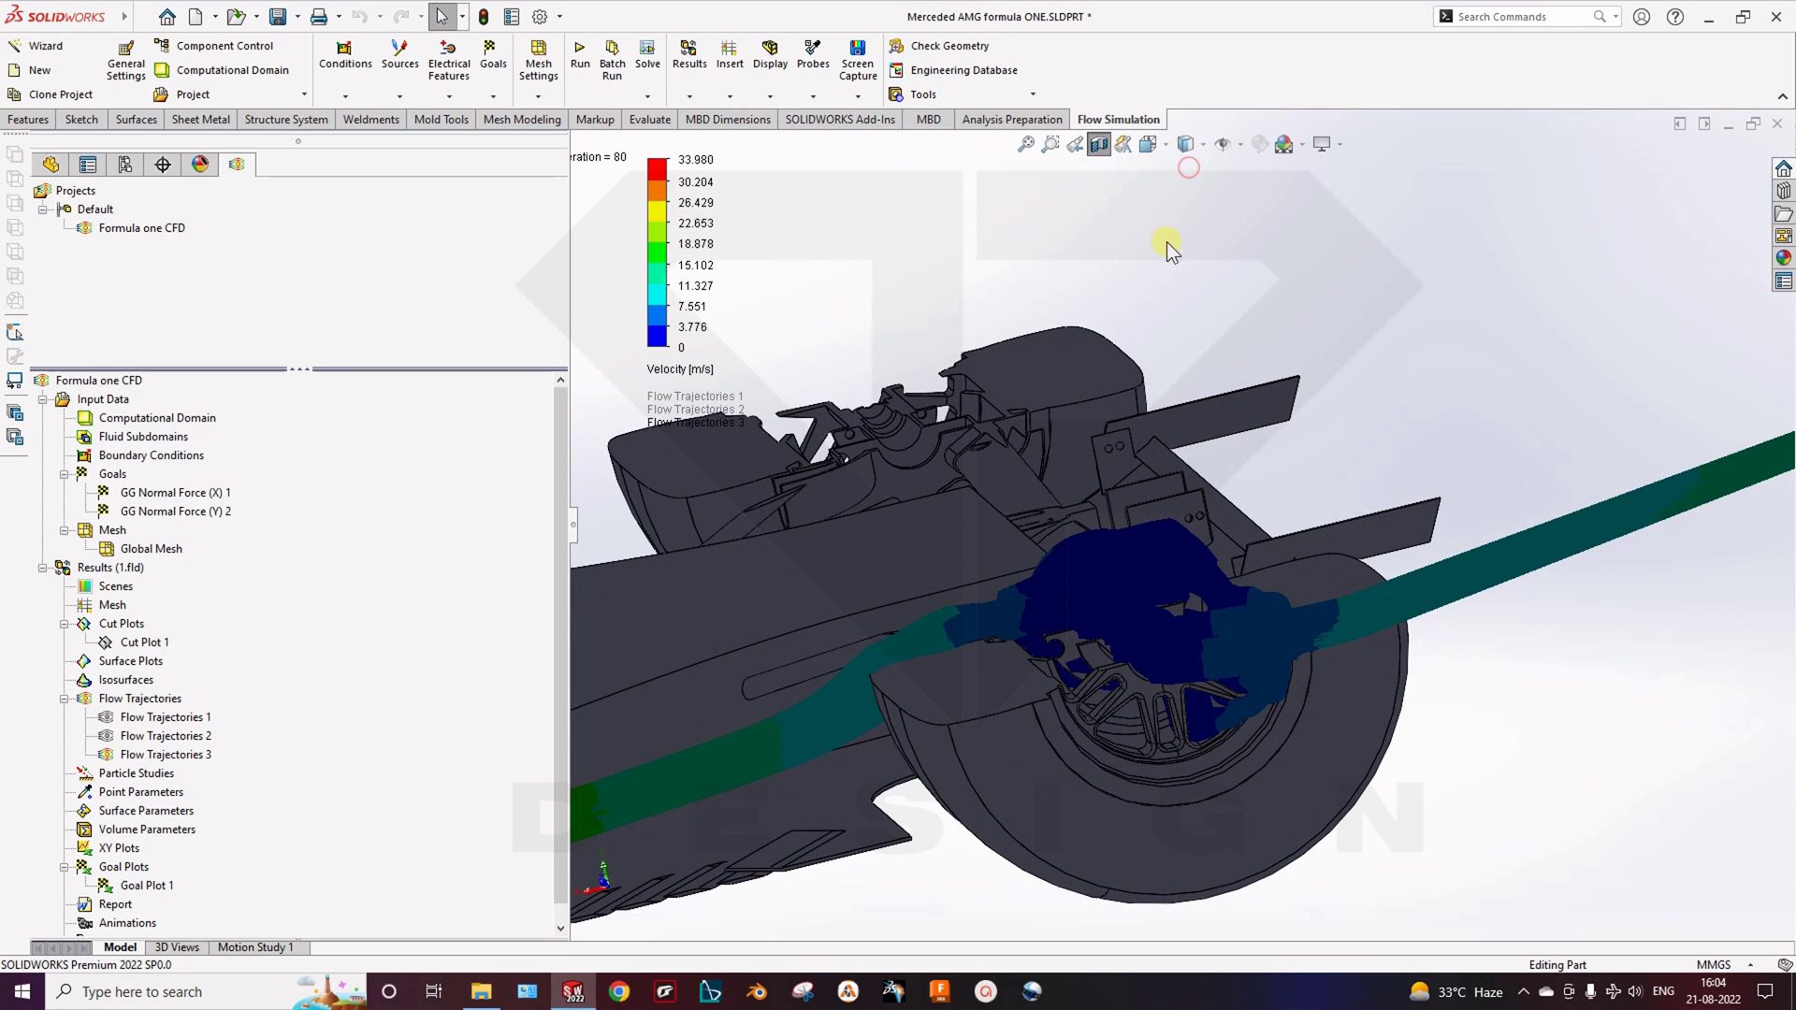
pyautogui.keyDown('ctrl'); pyautogui.moveTo(1042, 198); pyautogui.dragTo(1138, 205, button='middle'); pyautogui.keyUp('ctrl')
pyautogui.click(1099, 143)
pyautogui.moveTo(1179, 417); pyautogui.dragTo(1113, 468, button='middle')
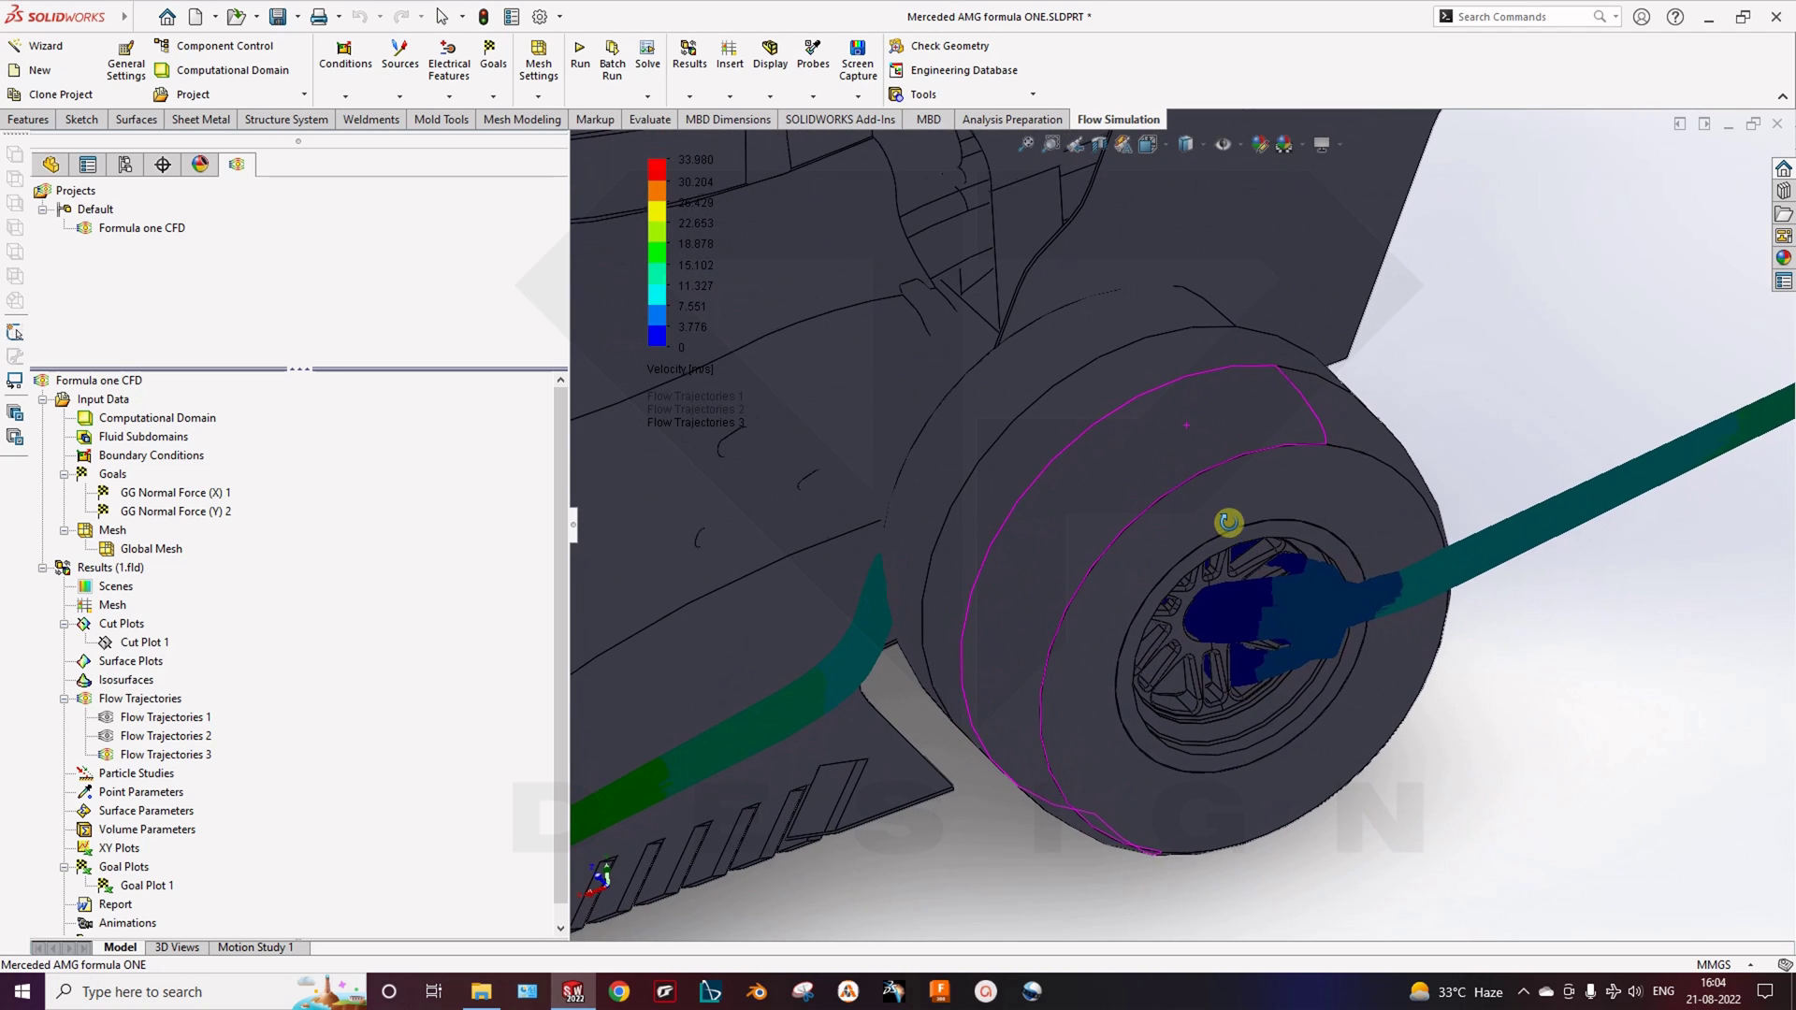
# Examine the new flow trajectories along the complete car, from the front wing past the sidepod to the rear wheel
pyautogui.scroll(-4, 990, 418)
pyautogui.scroll(9, 1104, 424)
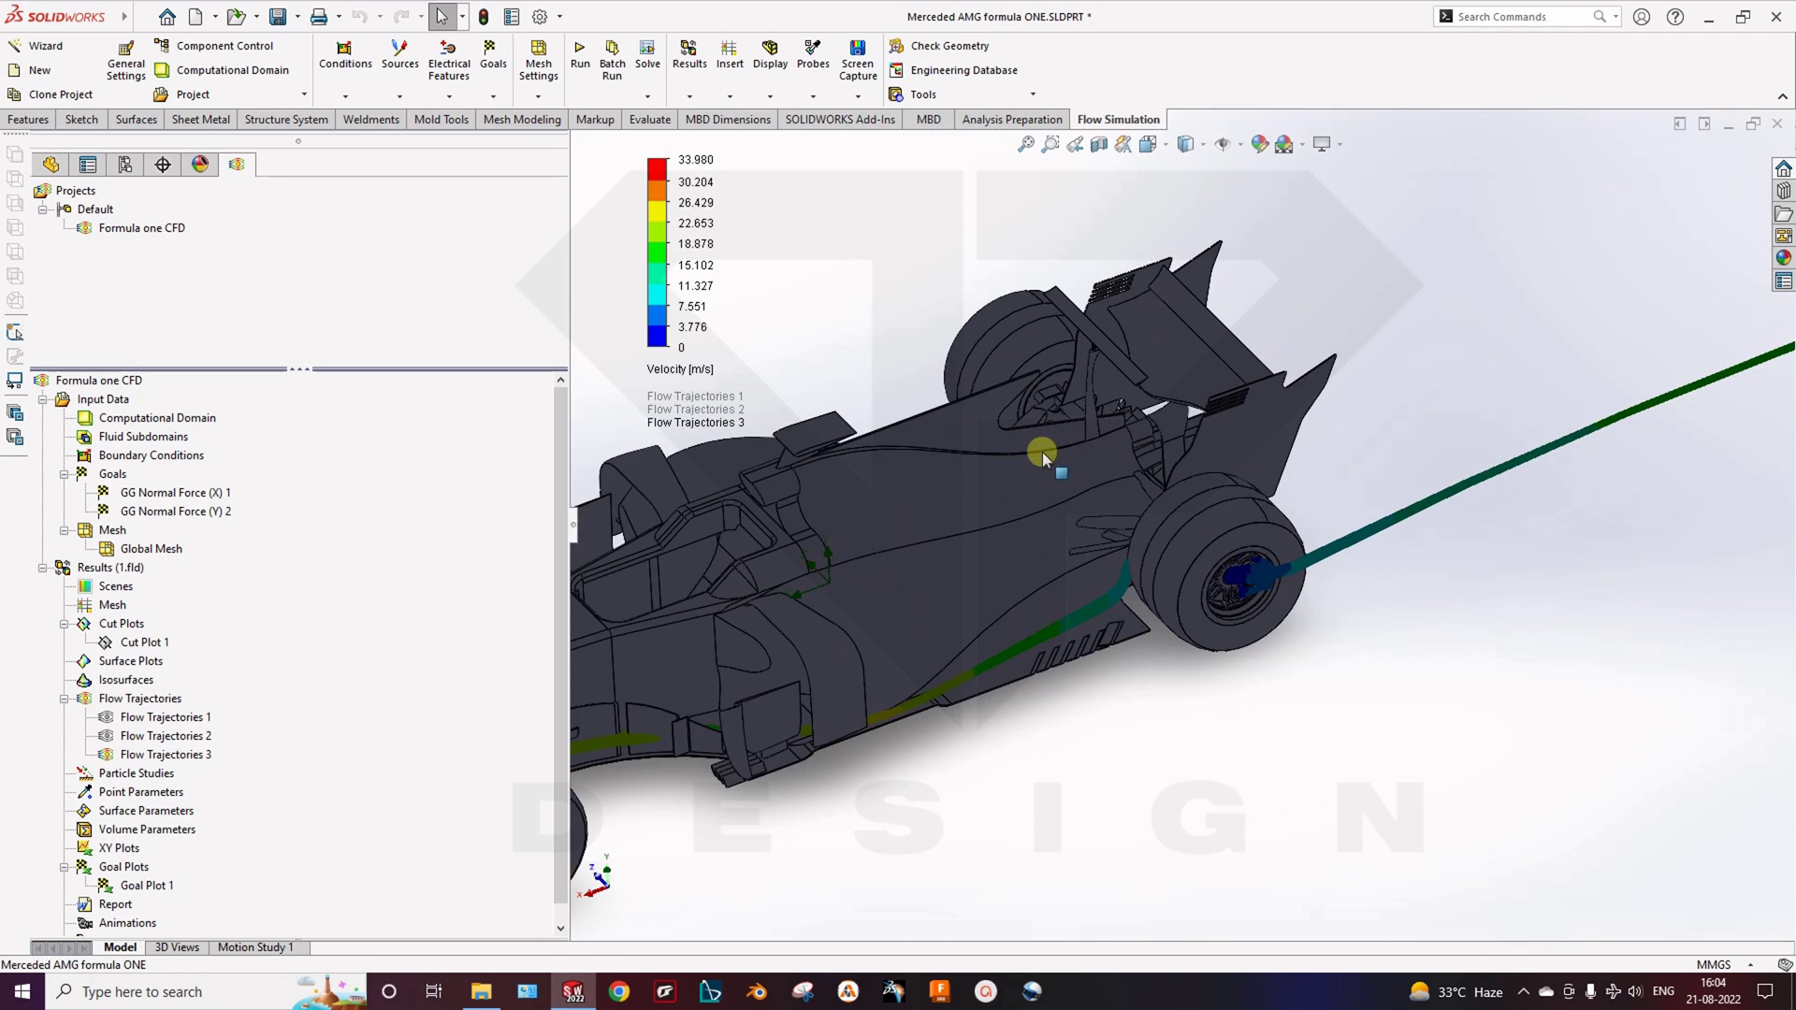
pyautogui.keyDown('ctrl'); pyautogui.moveTo(1043, 457); pyautogui.dragTo(1345, 379, button='middle'); pyautogui.keyUp('ctrl')
pyautogui.scroll(4, 1229, 479)
pyautogui.scroll(-4, 1229, 479)
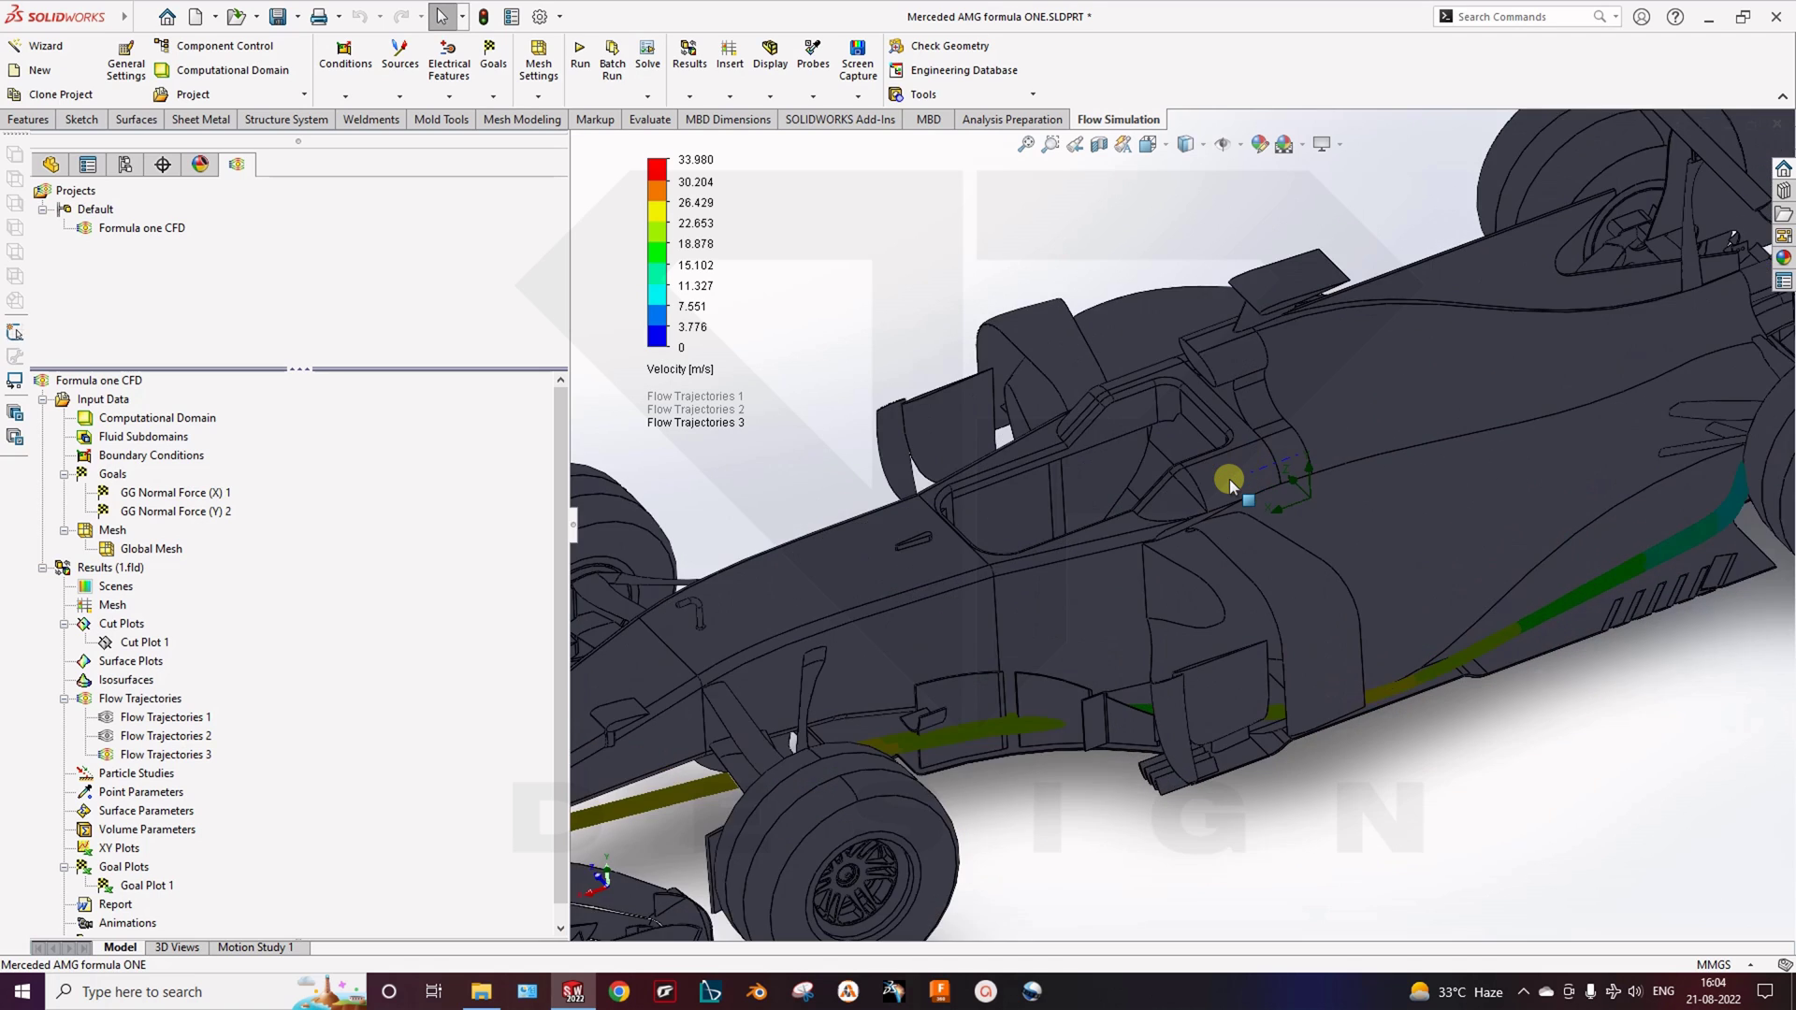
pyautogui.scroll(4, 1227, 494)
pyautogui.moveTo(1227, 494); pyautogui.dragTo(1203, 644, button='middle')
pyautogui.scroll(-4, 1163, 613)
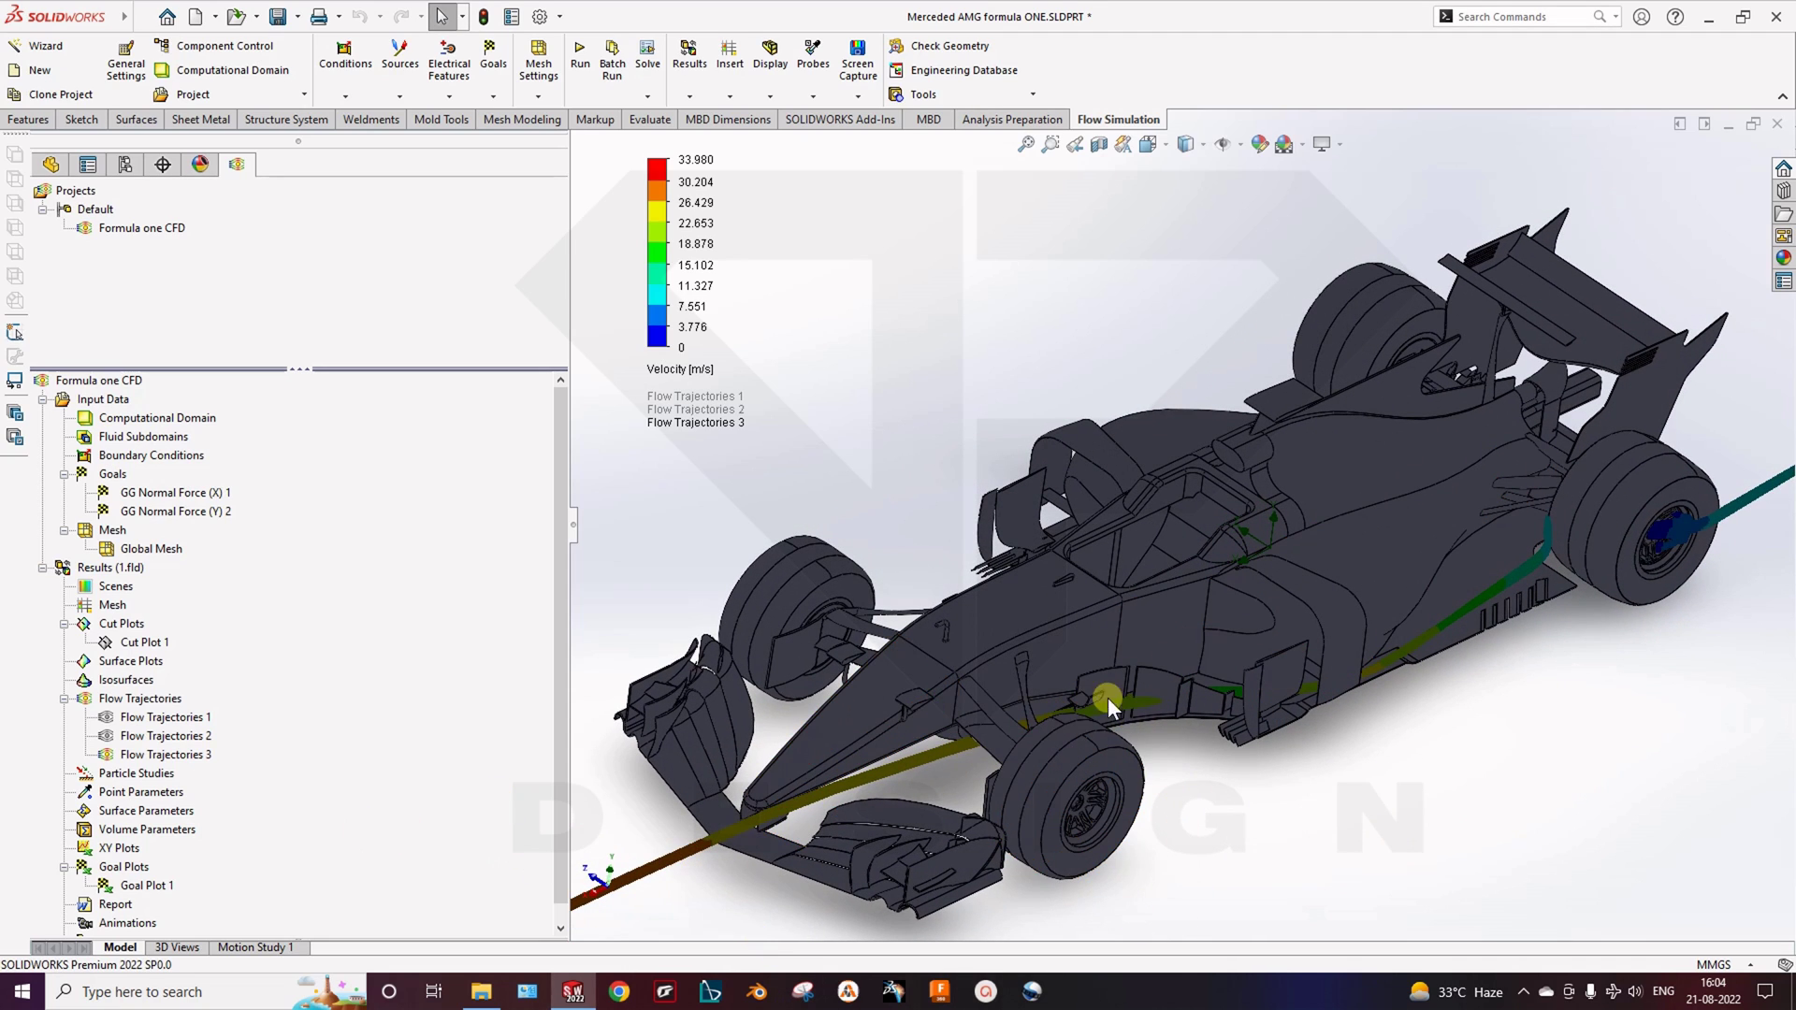
pyautogui.keyDown('ctrl'); pyautogui.moveTo(1090, 696); pyautogui.dragTo(1083, 680, button='middle'); pyautogui.keyUp('ctrl')
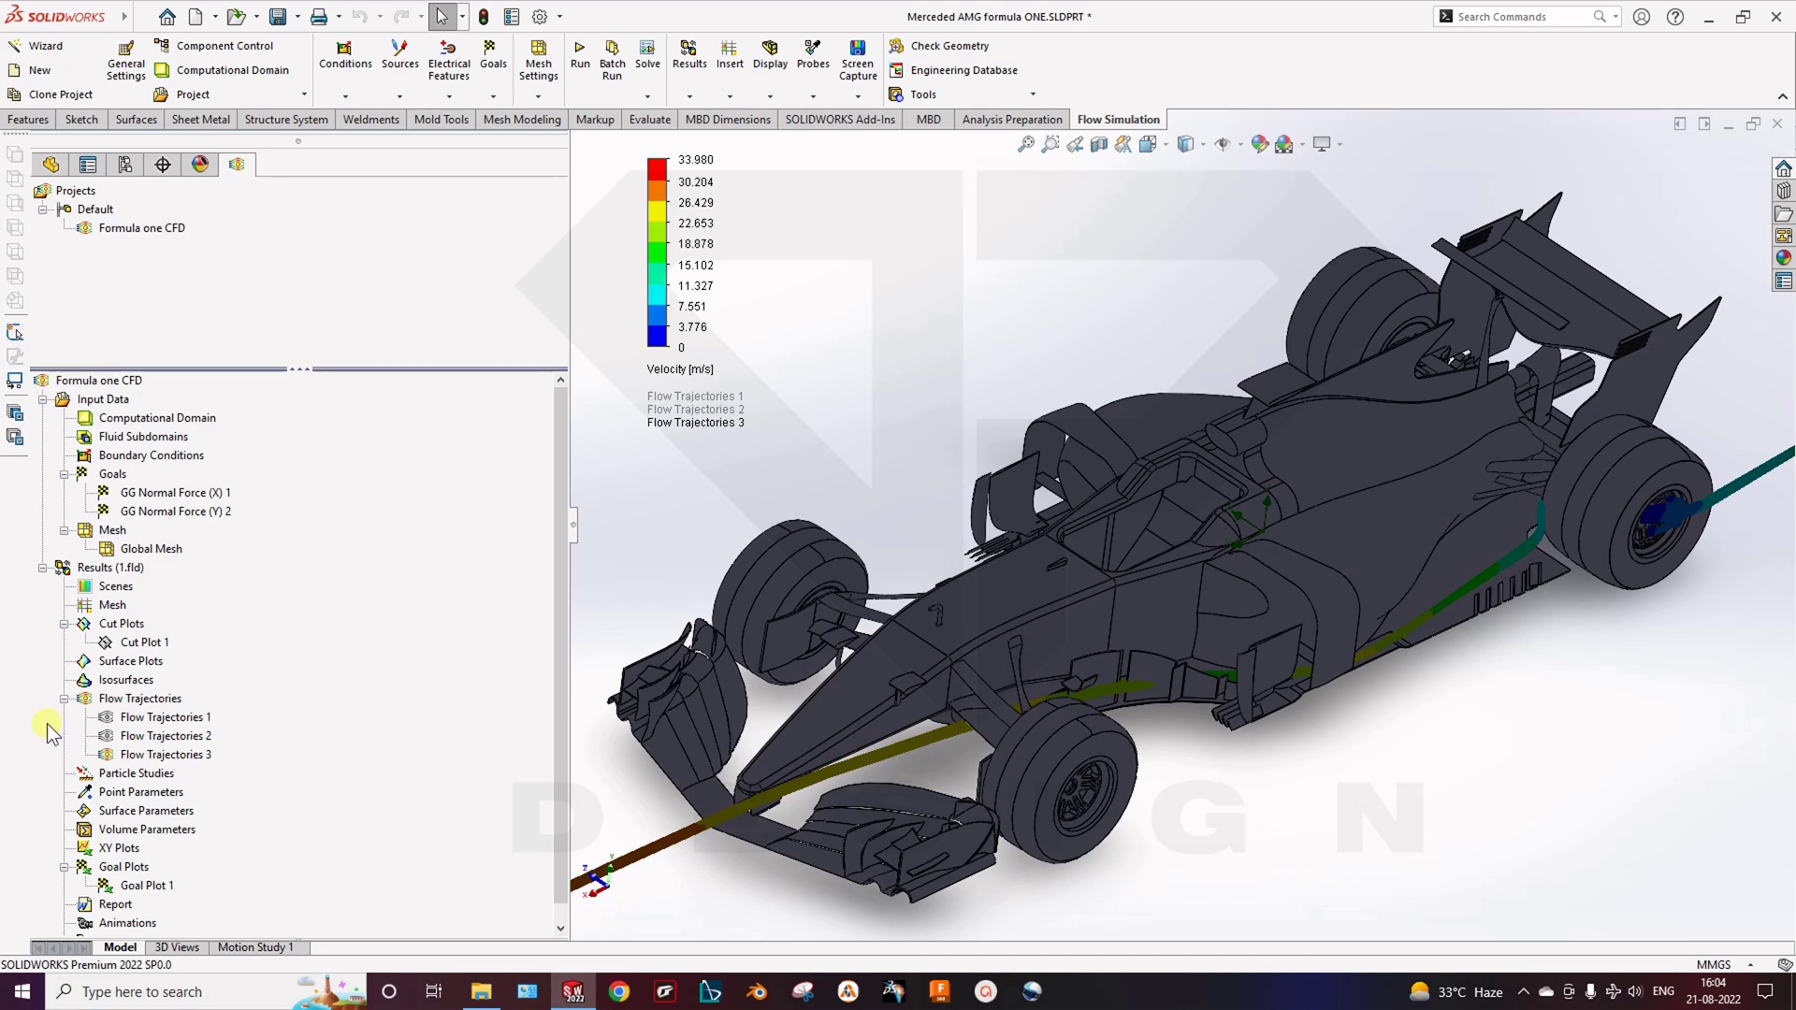